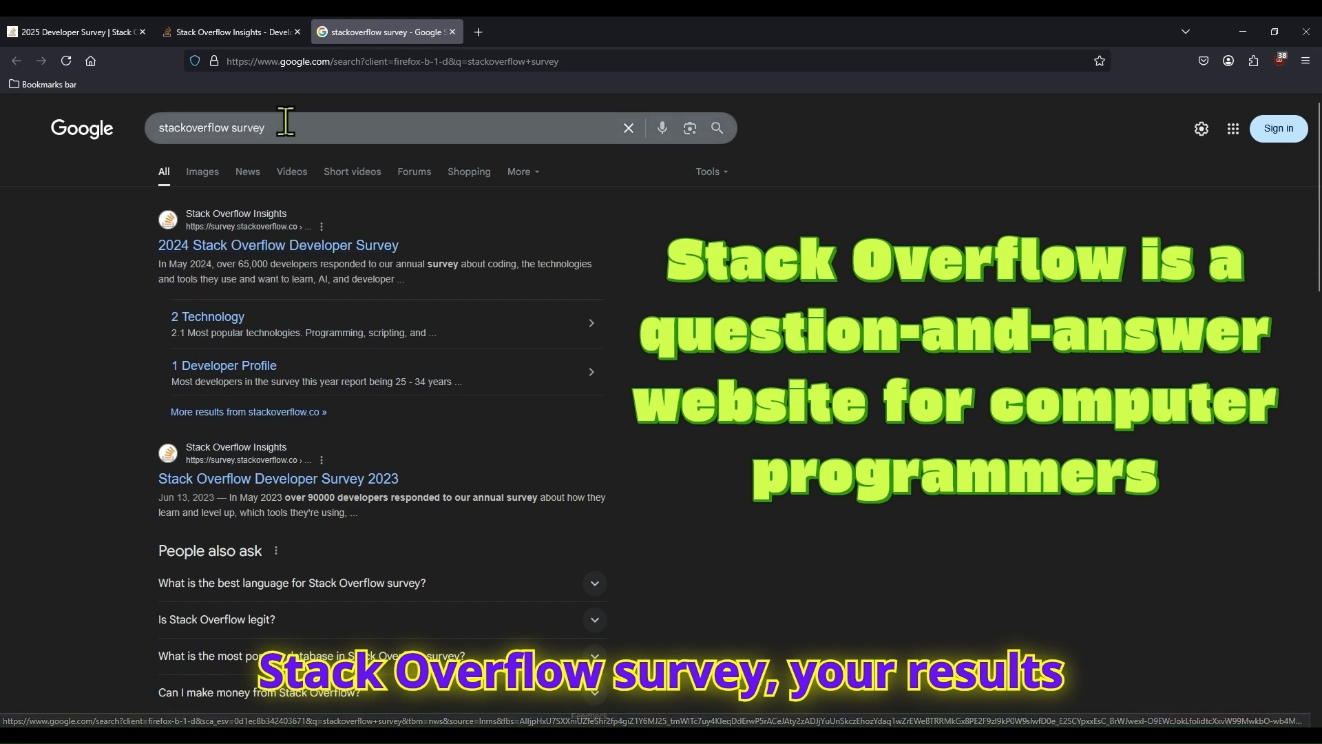
- Search Google for "stackoverflow survey 2025" and look over the 2024 Stack Overflow Developer Survey result, returning to the search results
left_click(285, 159)
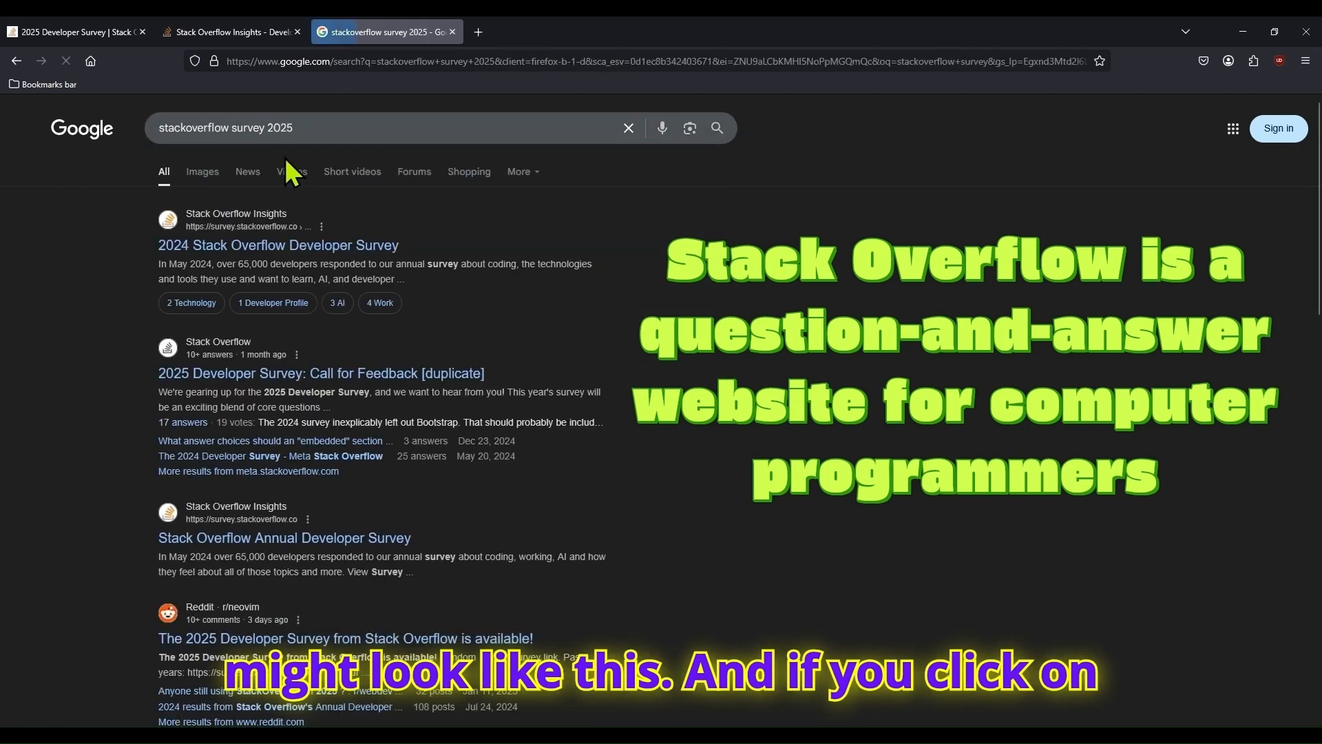
left_click(255, 248)
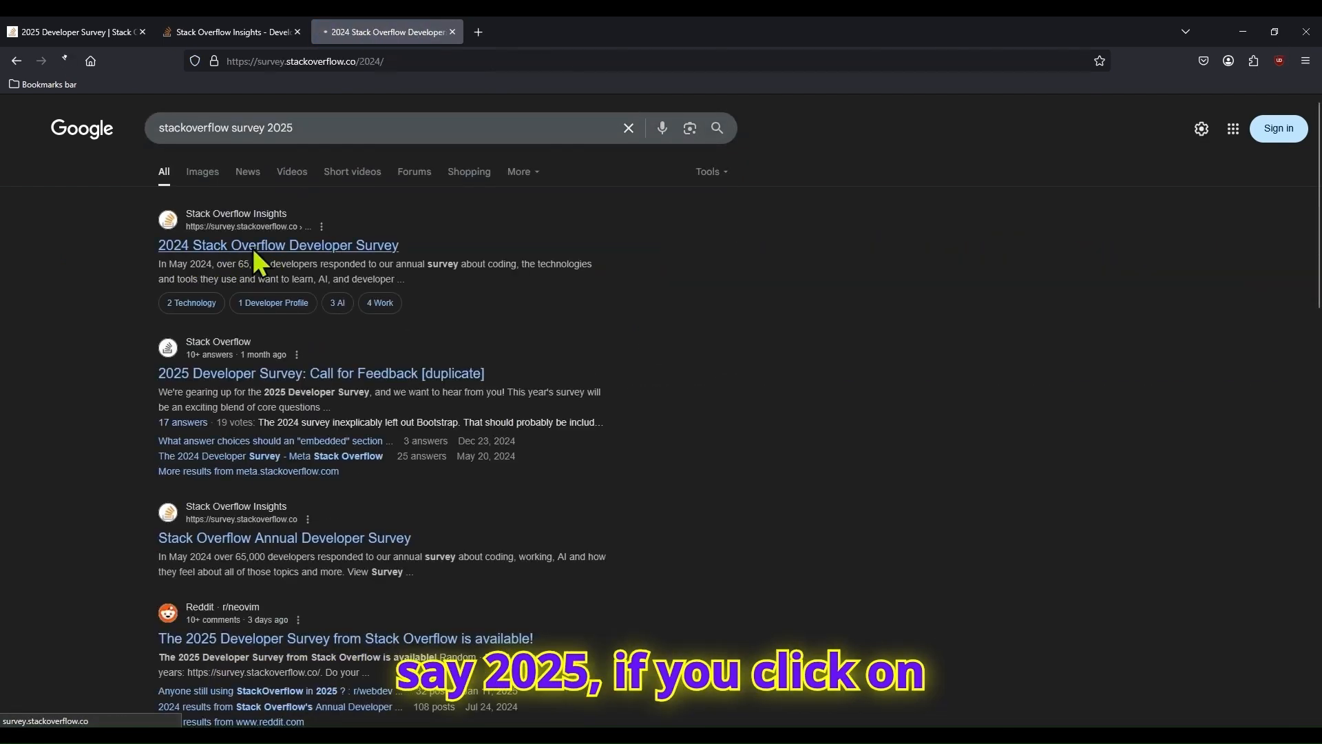
scroll(524, 453, "down", 3)
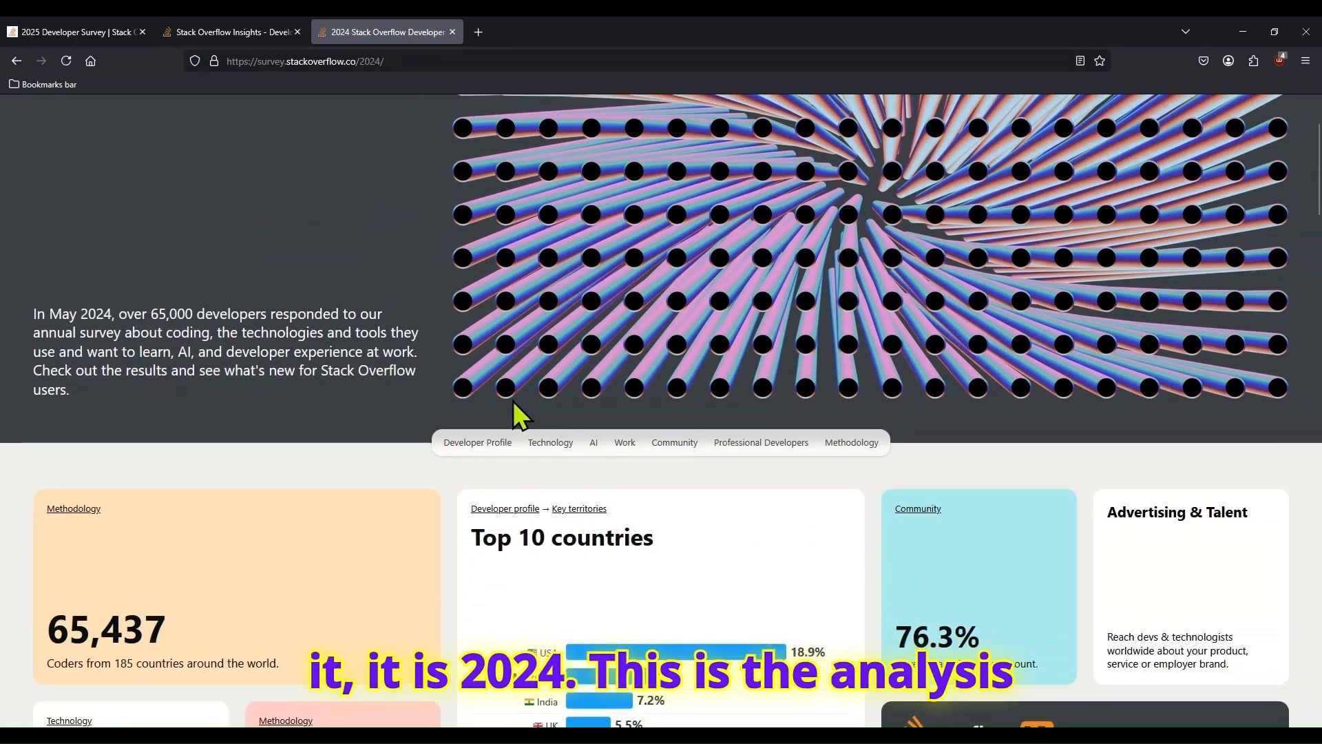
scroll(417, 422, "up", 3)
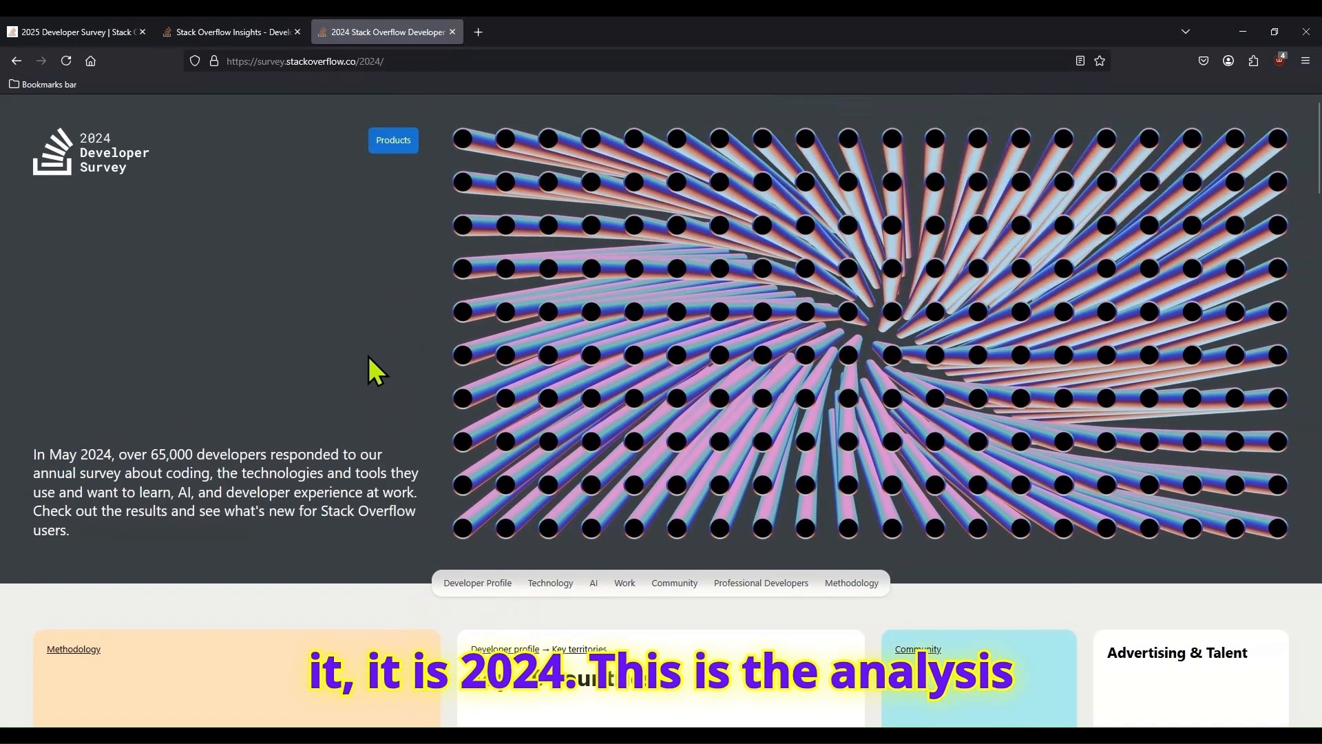
left_click(14, 67)
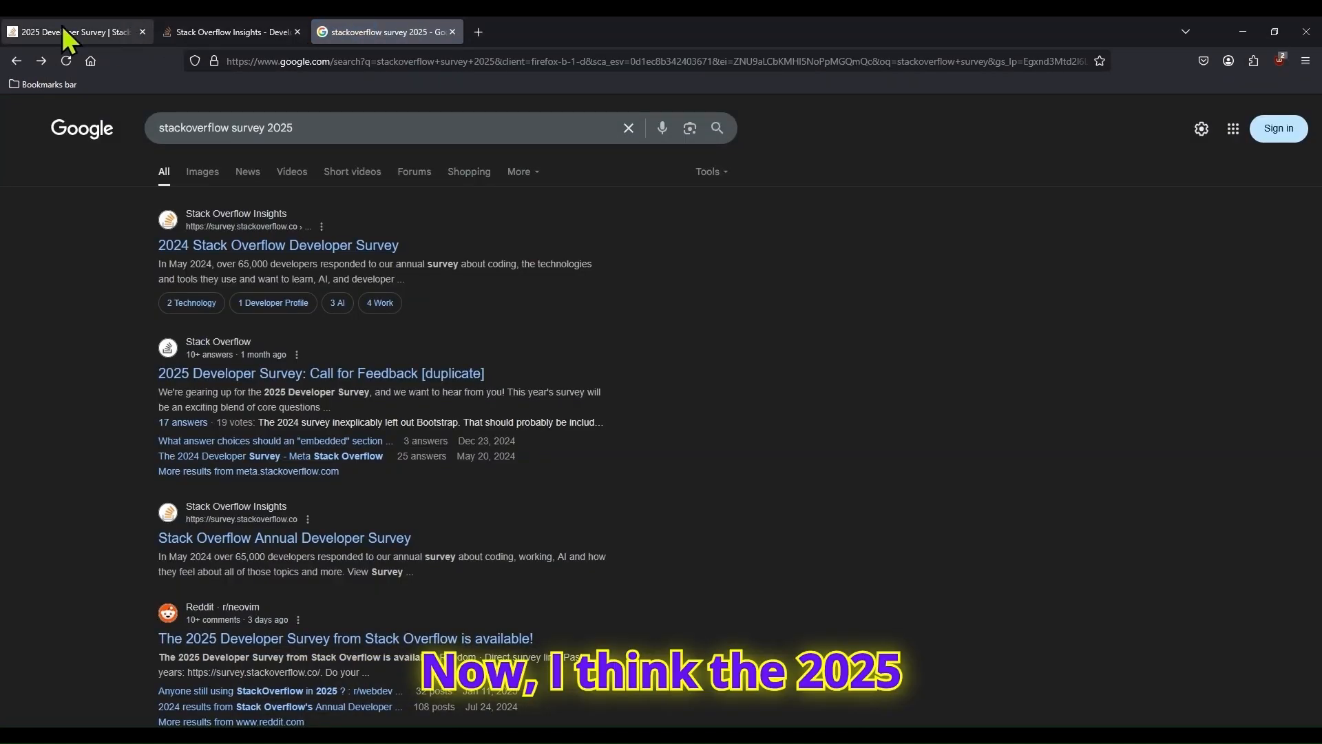
- Read the 2025 Stack Overflow Developer Survey welcome page, highlighting its title and the list of question sets
left_click(62, 32)
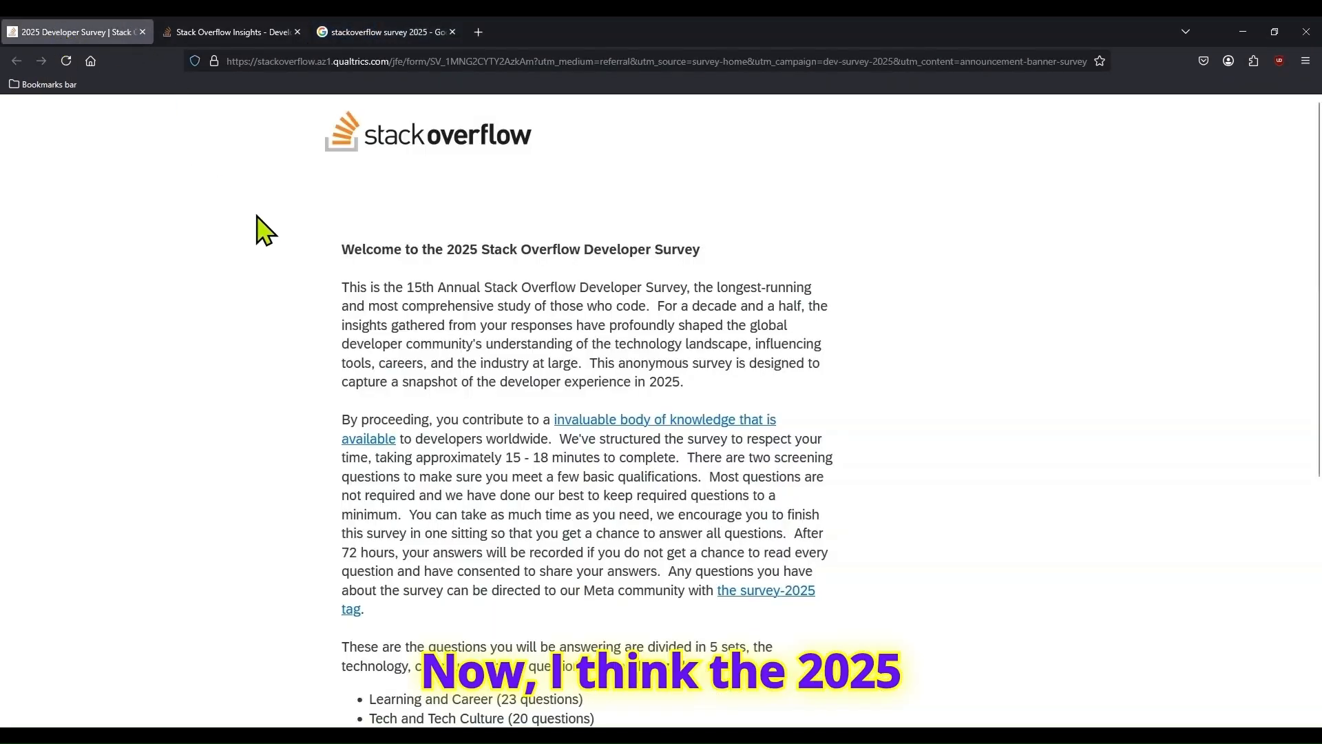
left_click_drag(374, 248, 707, 255)
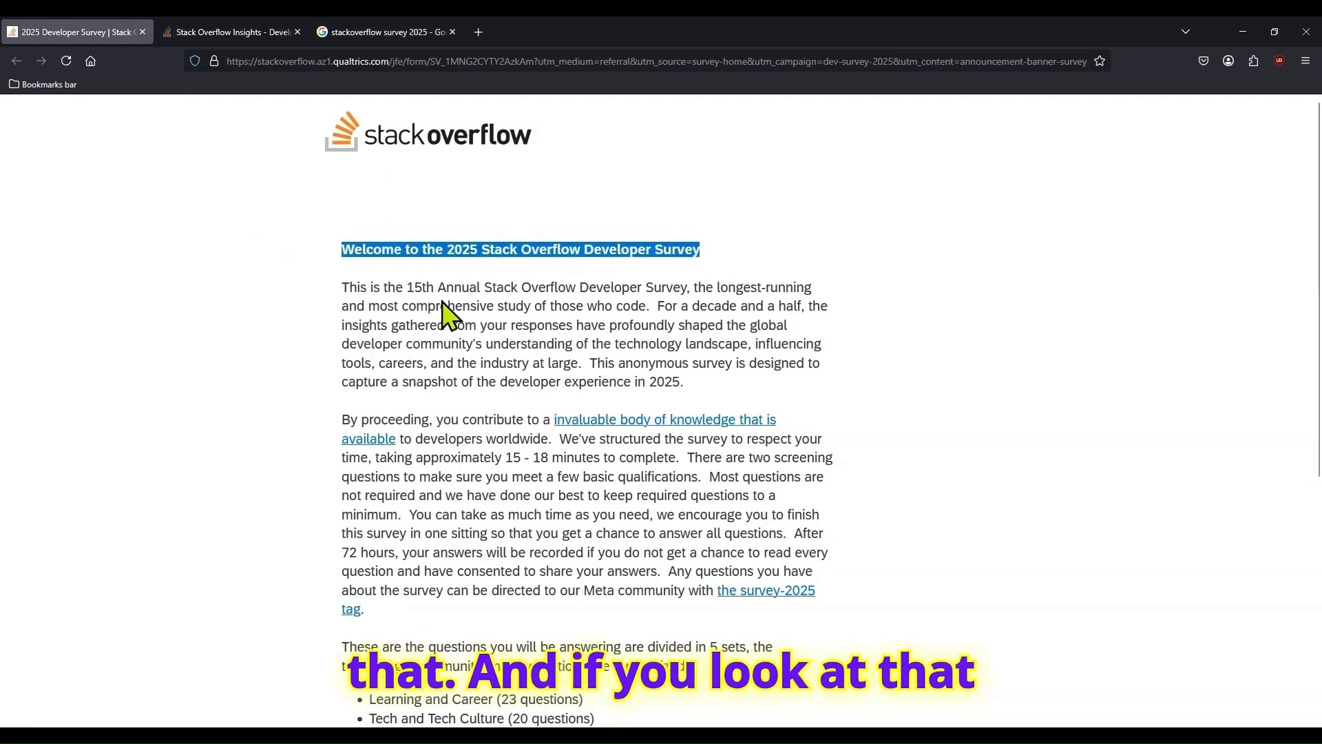
scroll(922, 338, "down", 4)
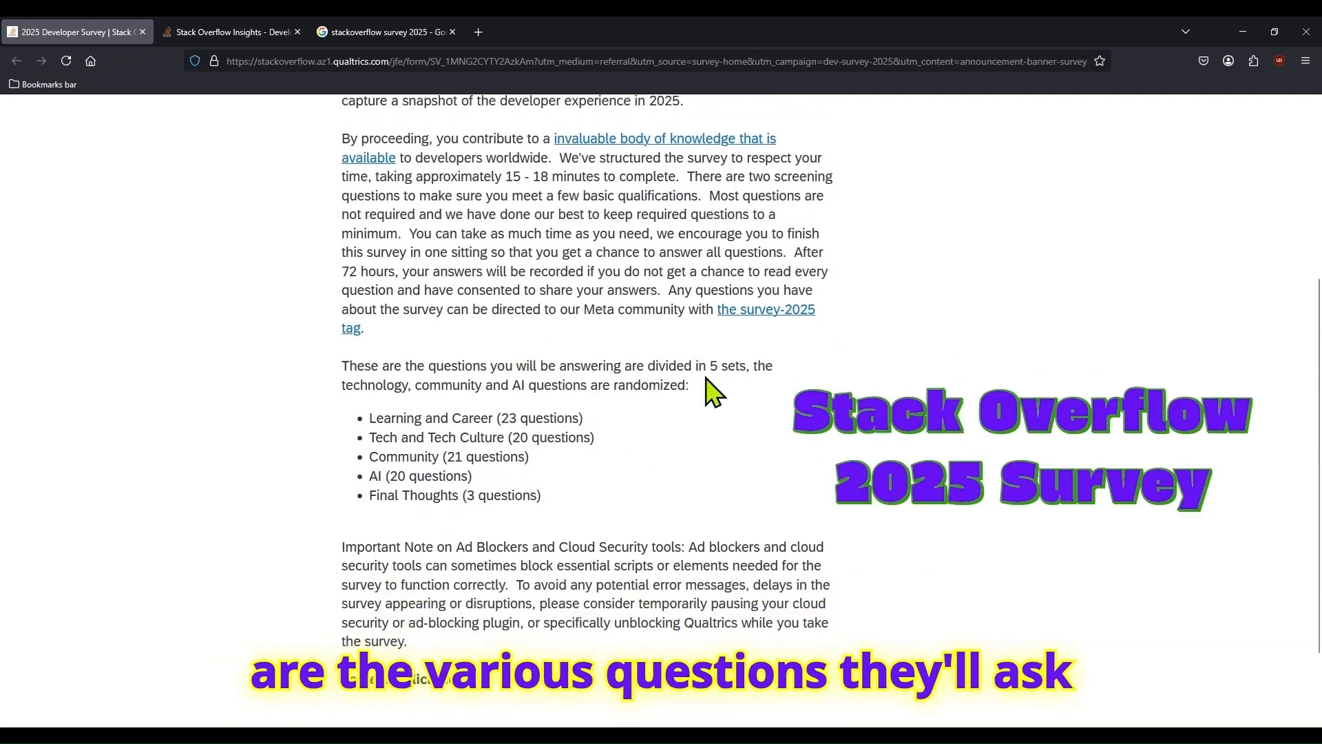
left_click_drag(370, 418, 554, 506)
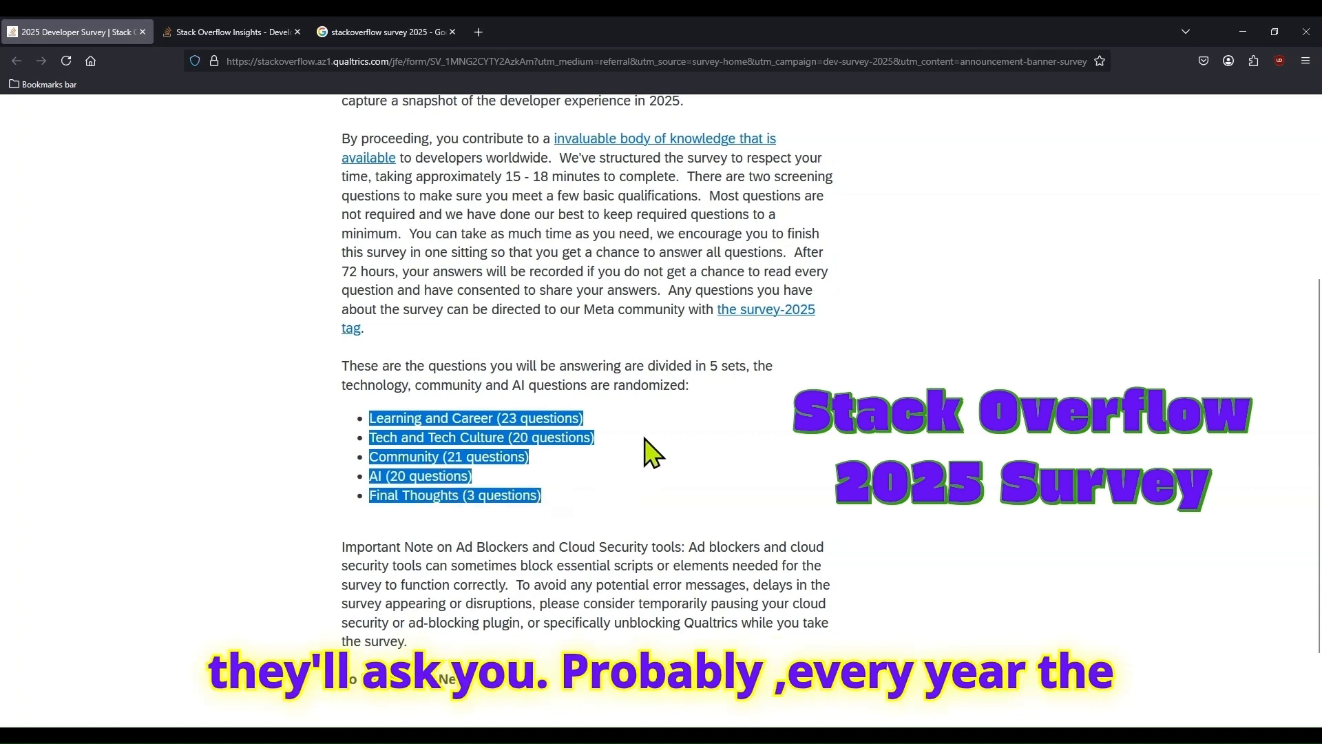
scroll(640, 461, "down", 2)
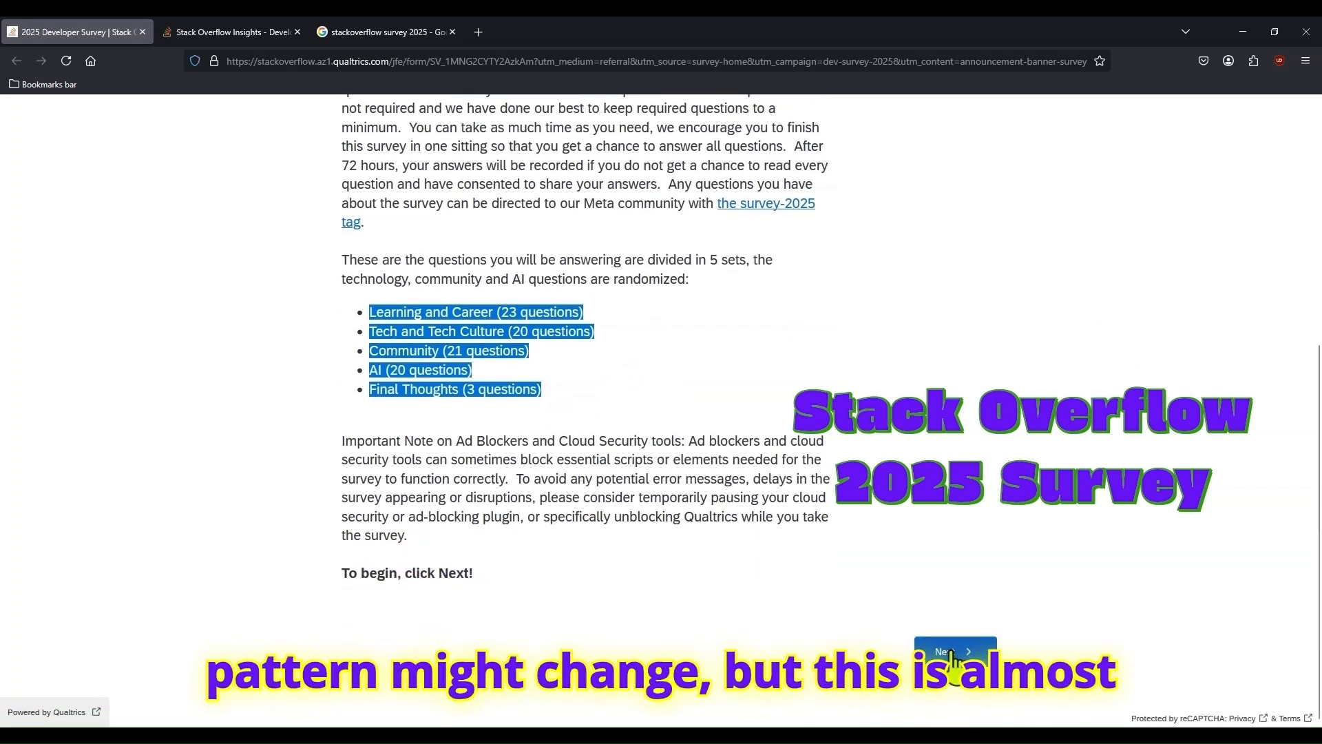
- Begin the 2025 survey and answer the coding question with "I am a developer by profession"
left_click(791, 606)
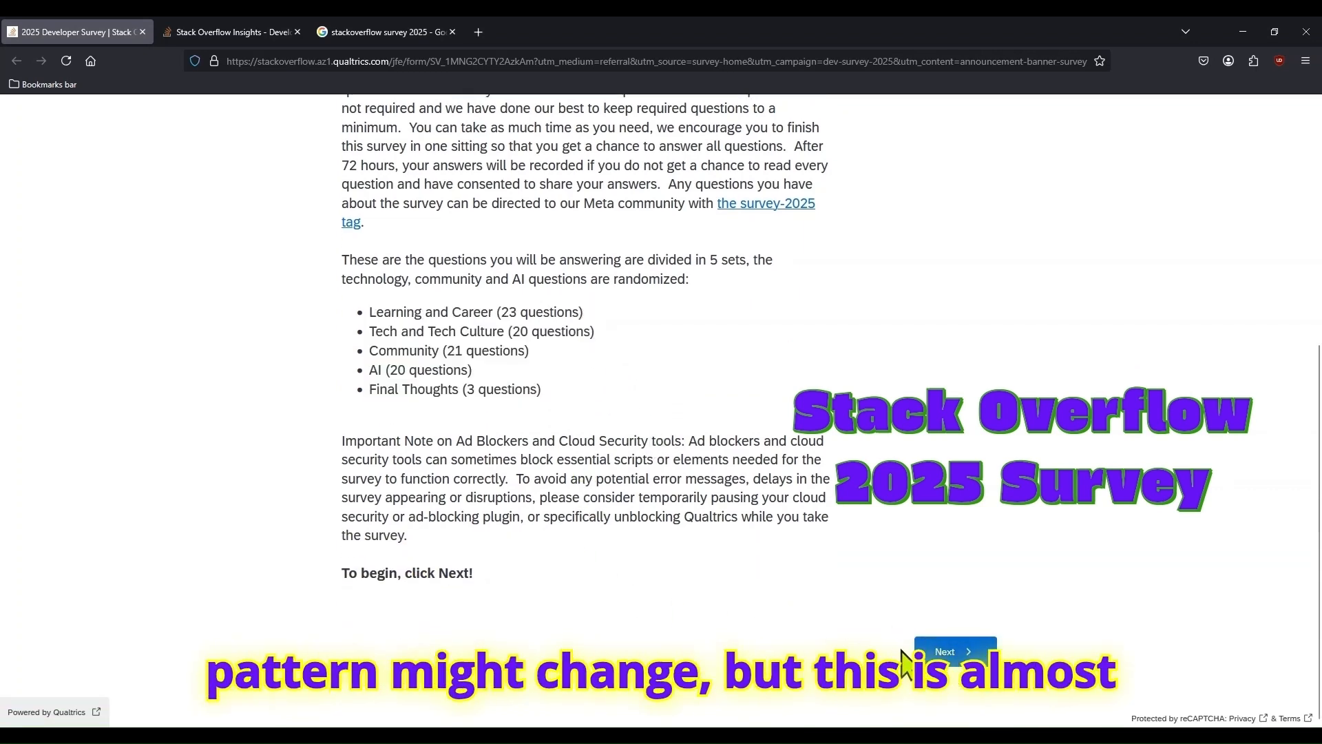
left_click(937, 652)
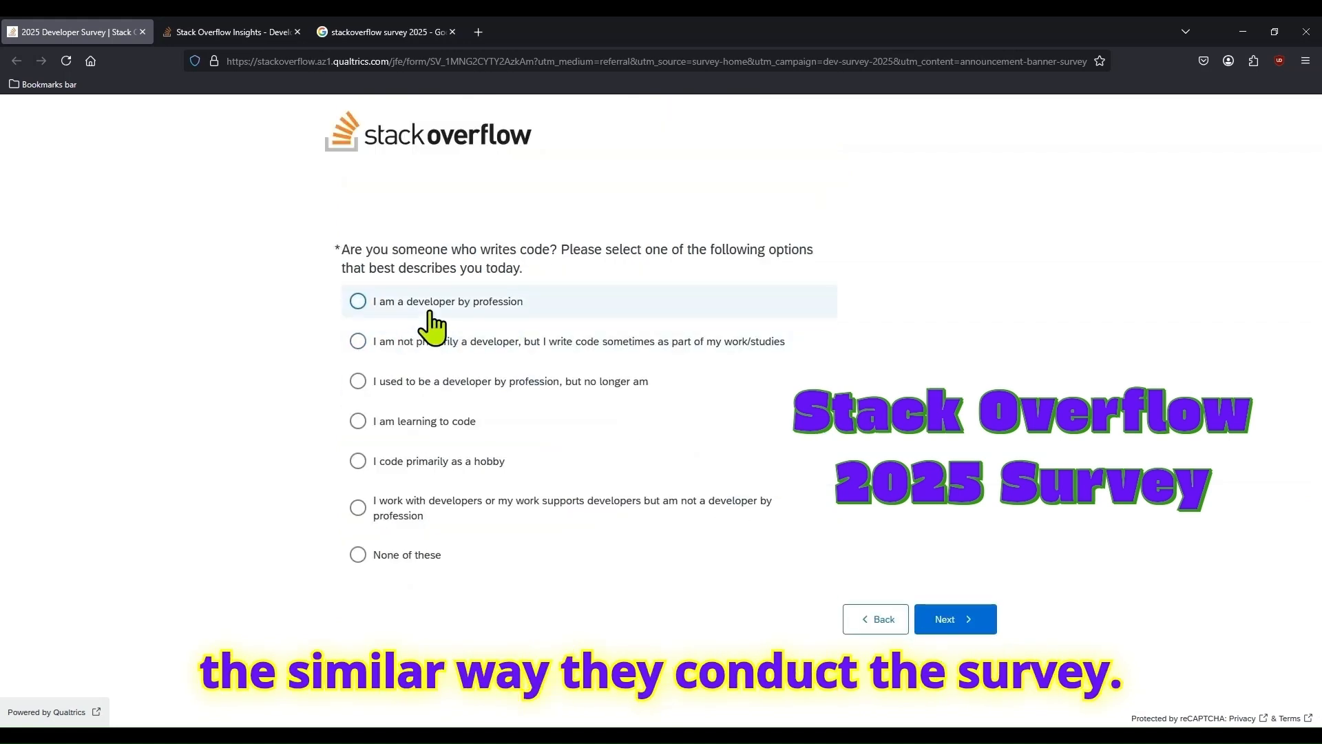
left_click(354, 303)
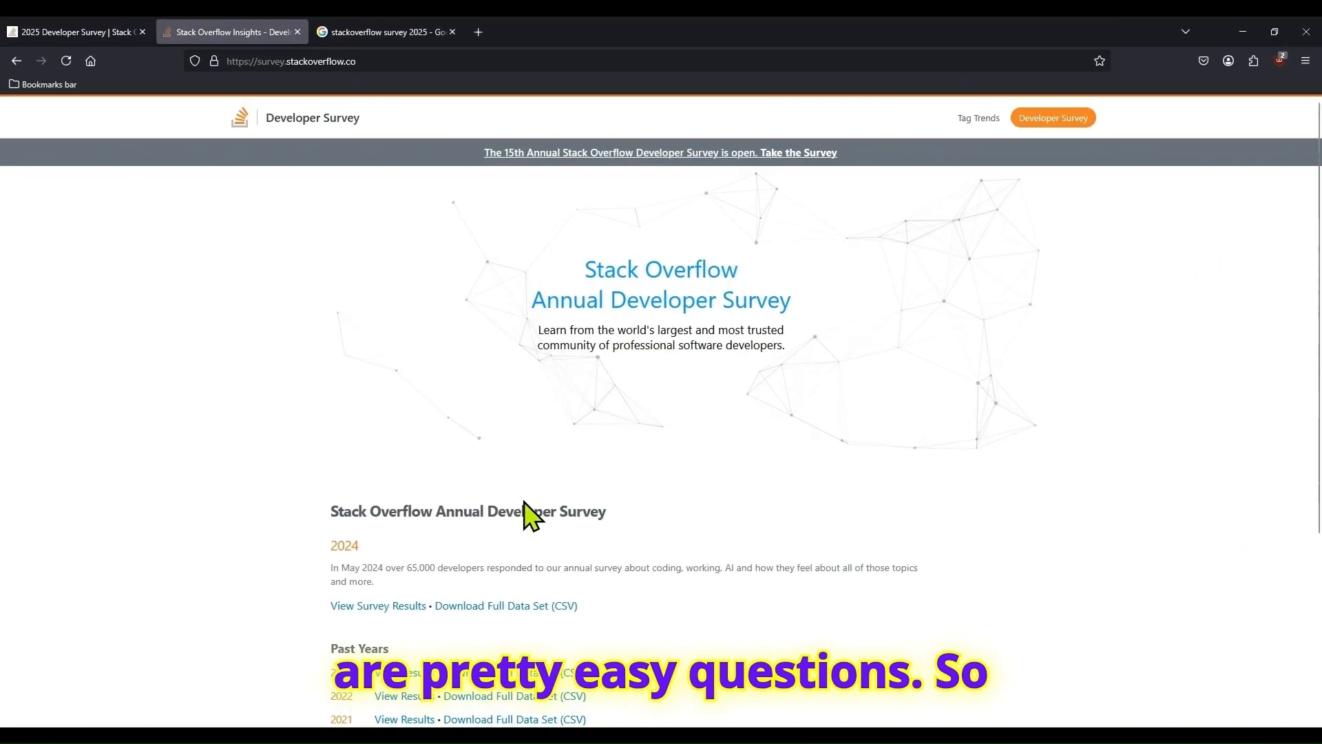
- Examine the 2024 entry and its full data set link on the Annual Developer Survey page
double_click(336, 545)
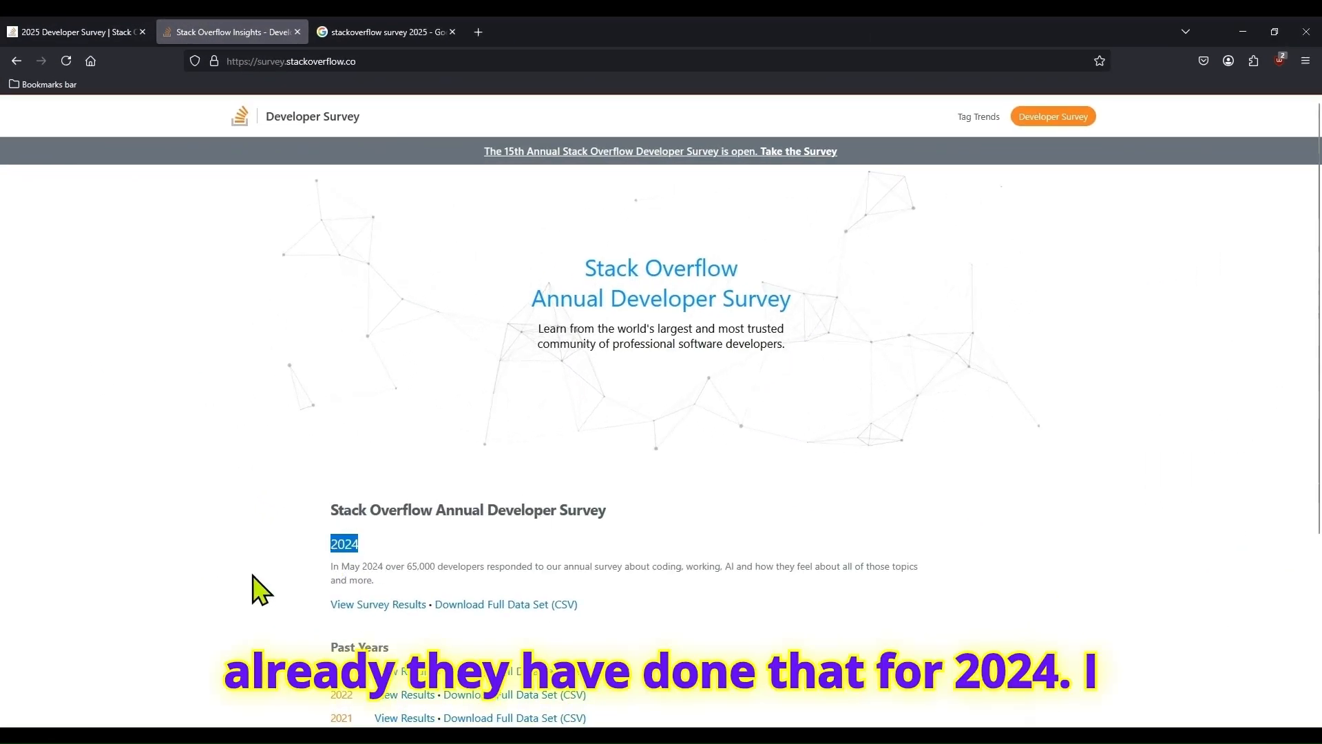
scroll(253, 578, "down", 2)
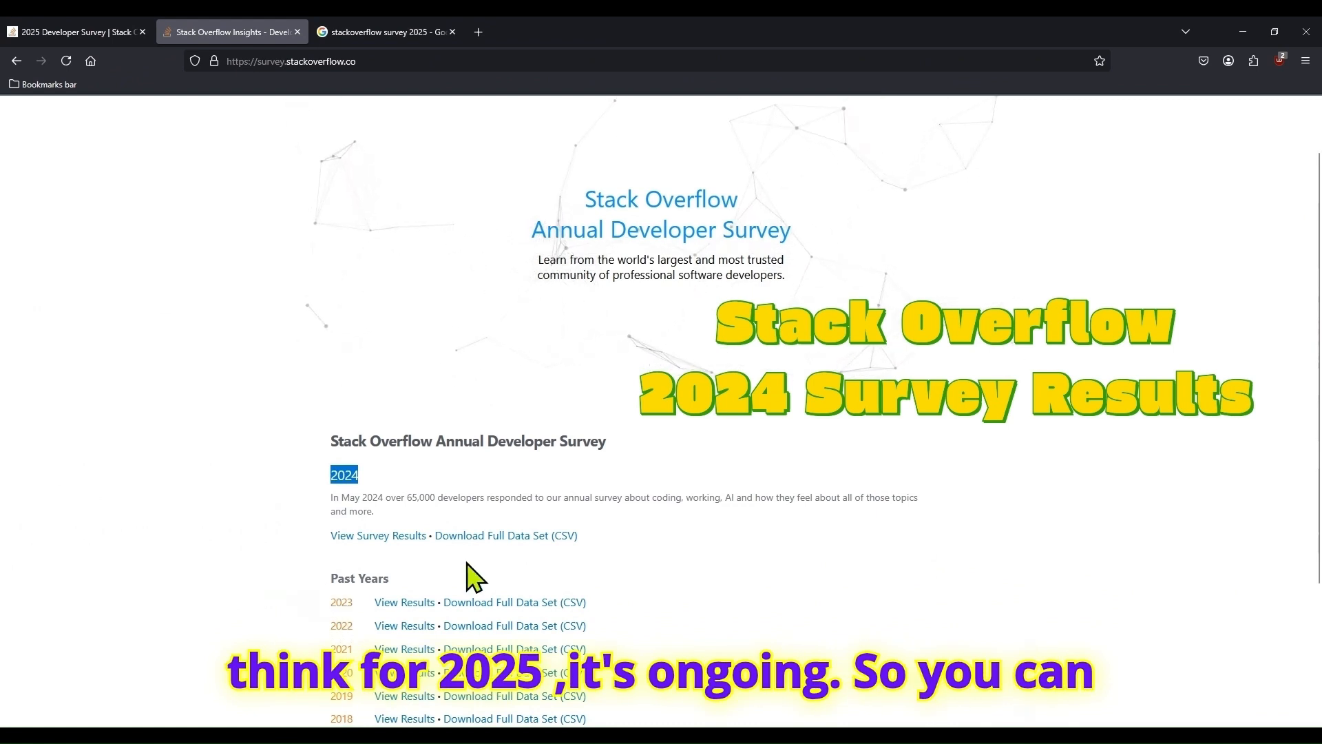
left_click_drag(329, 538, 613, 549)
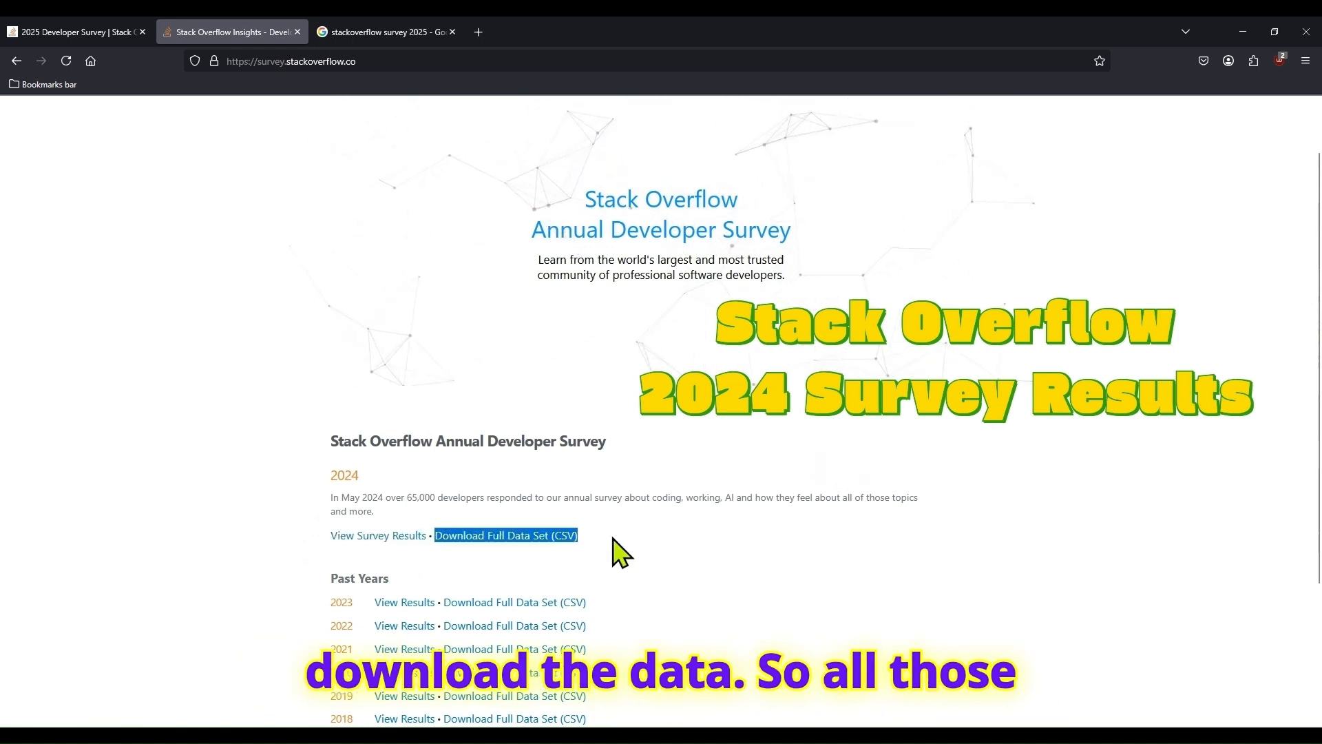
left_click(231, 538)
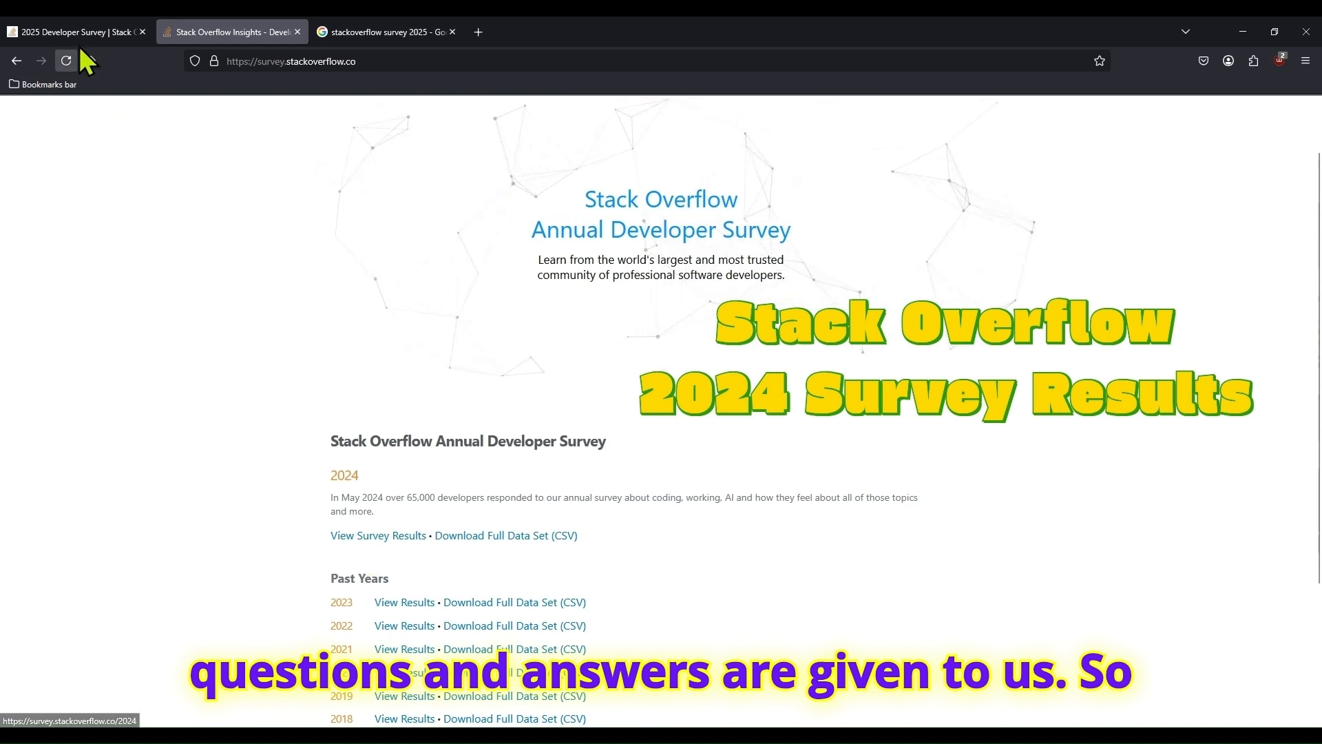
- Open the 2024 survey results and review the introduction and the summary cards, including the top 10 countries
left_click(351, 541)
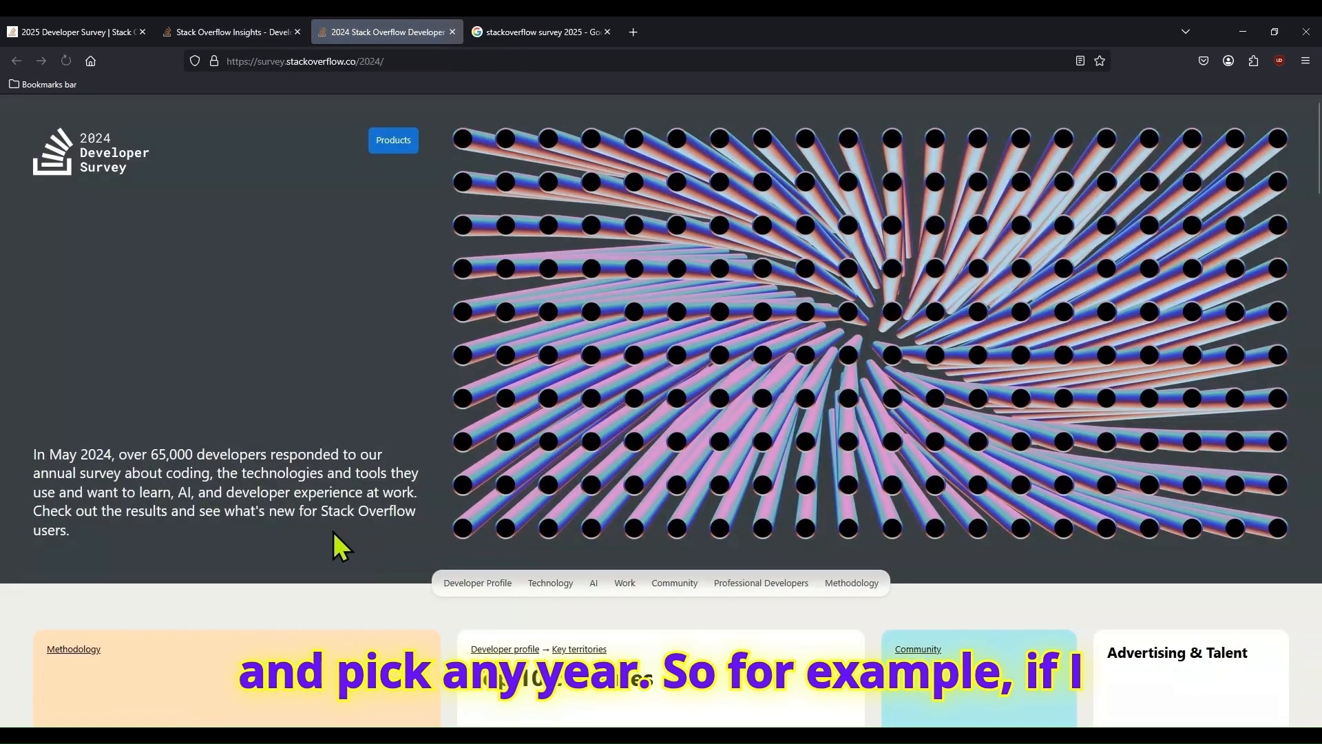
scroll(499, 434, "down", 3)
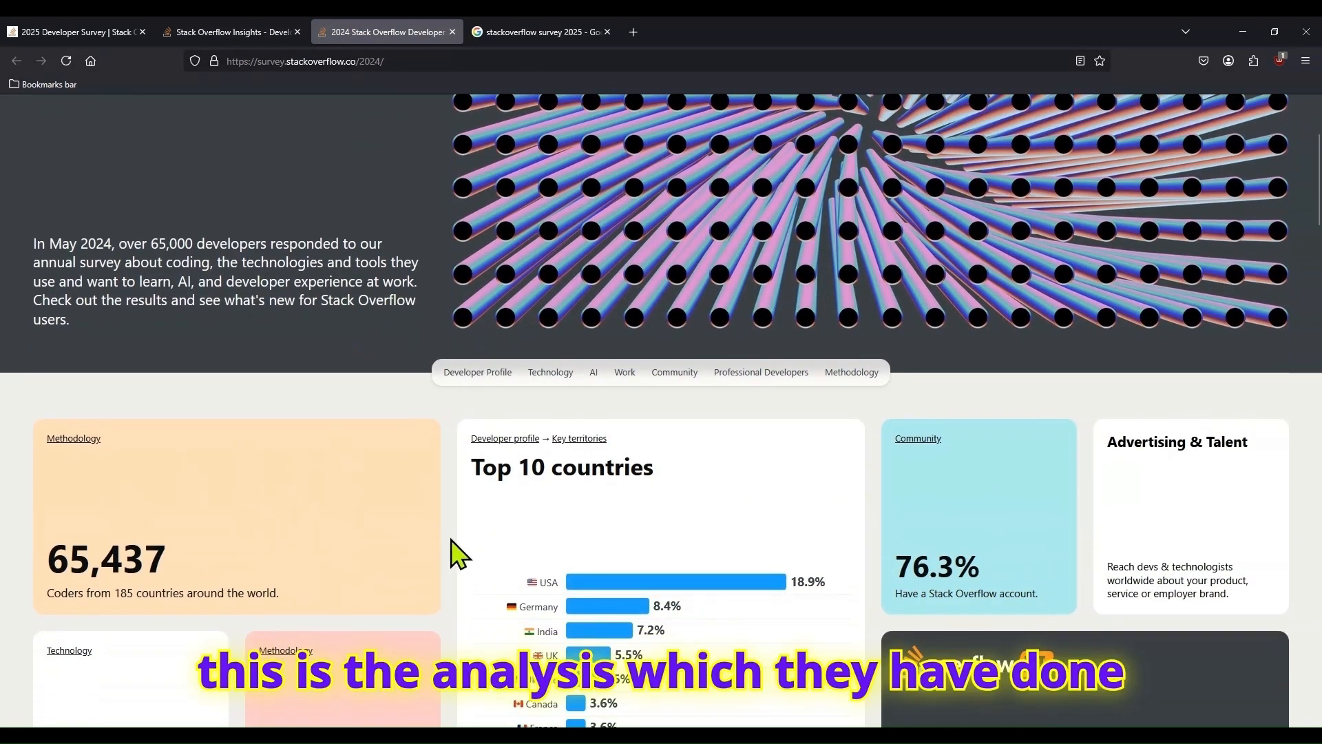
scroll(460, 561, "down", 1)
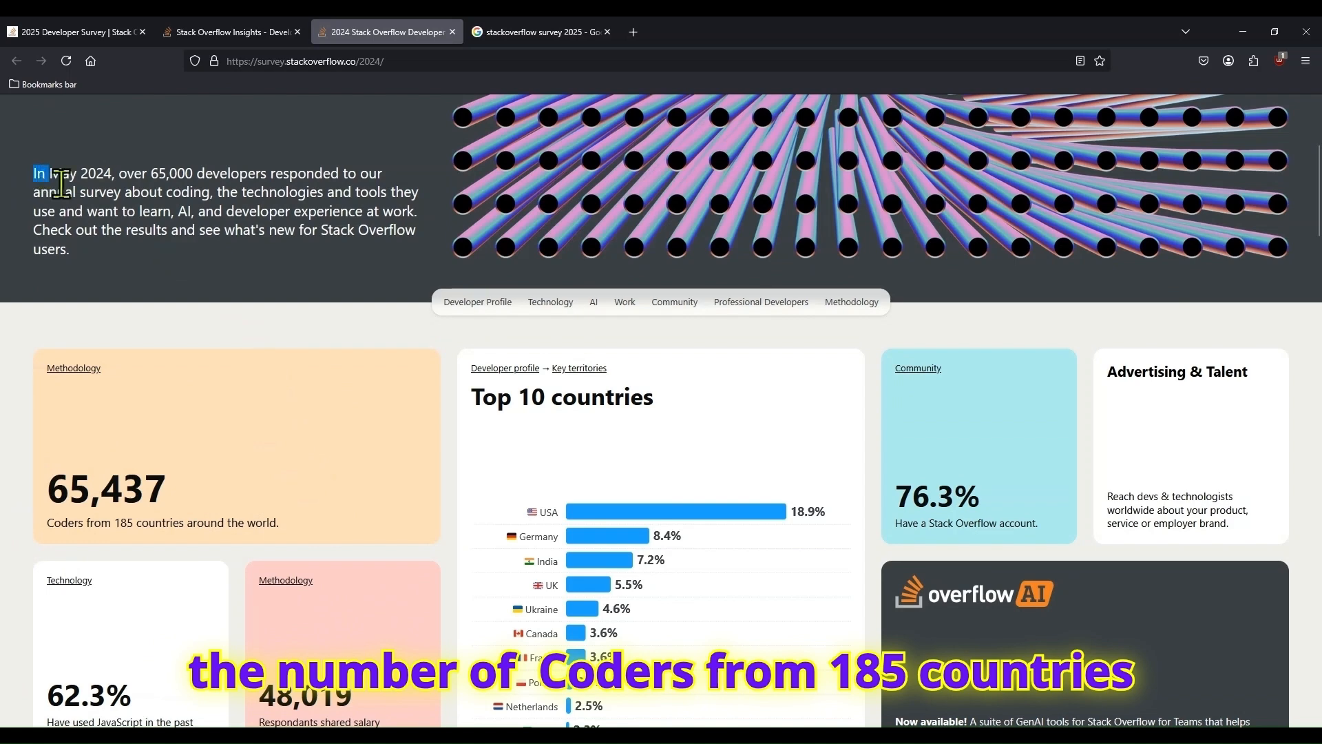
left_click_drag(53, 177, 105, 249)
scroll(385, 434, "down", 2)
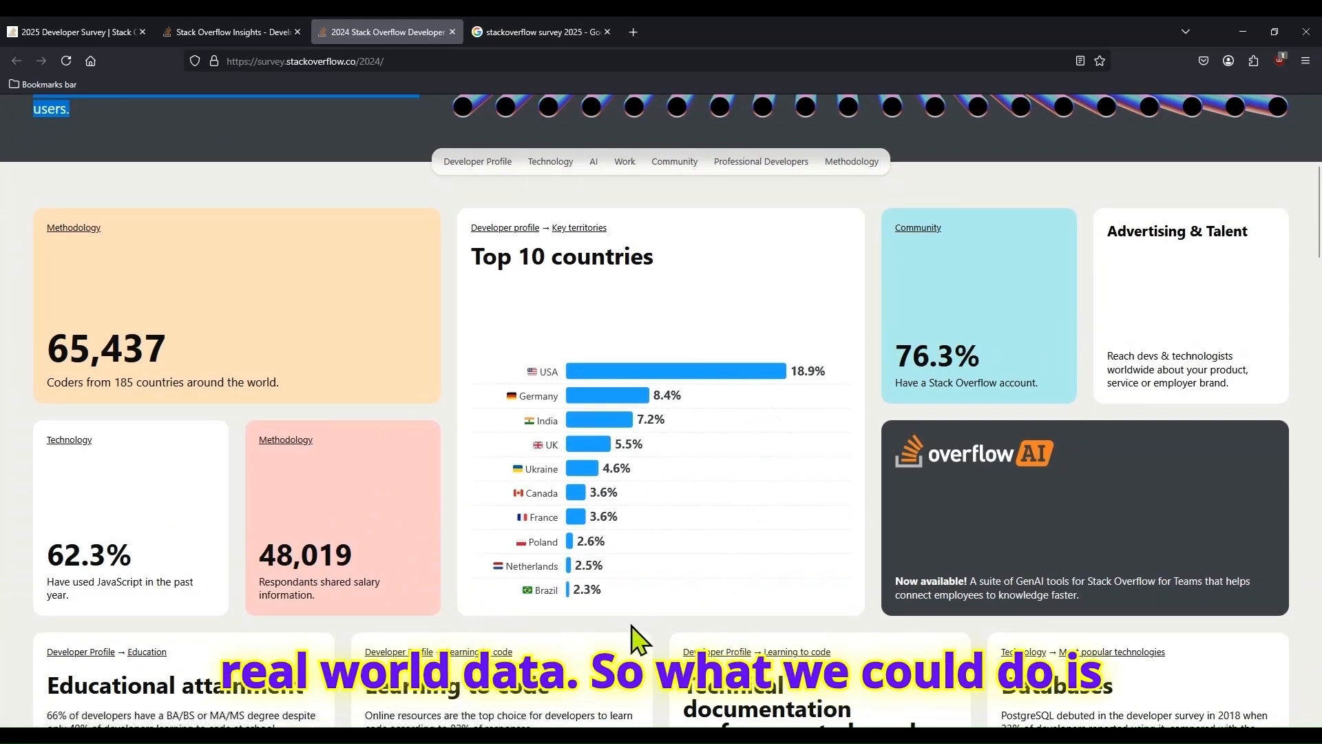
- Download the full 2024 data set (CSV) from the Annual Developer Survey page
left_click(233, 31)
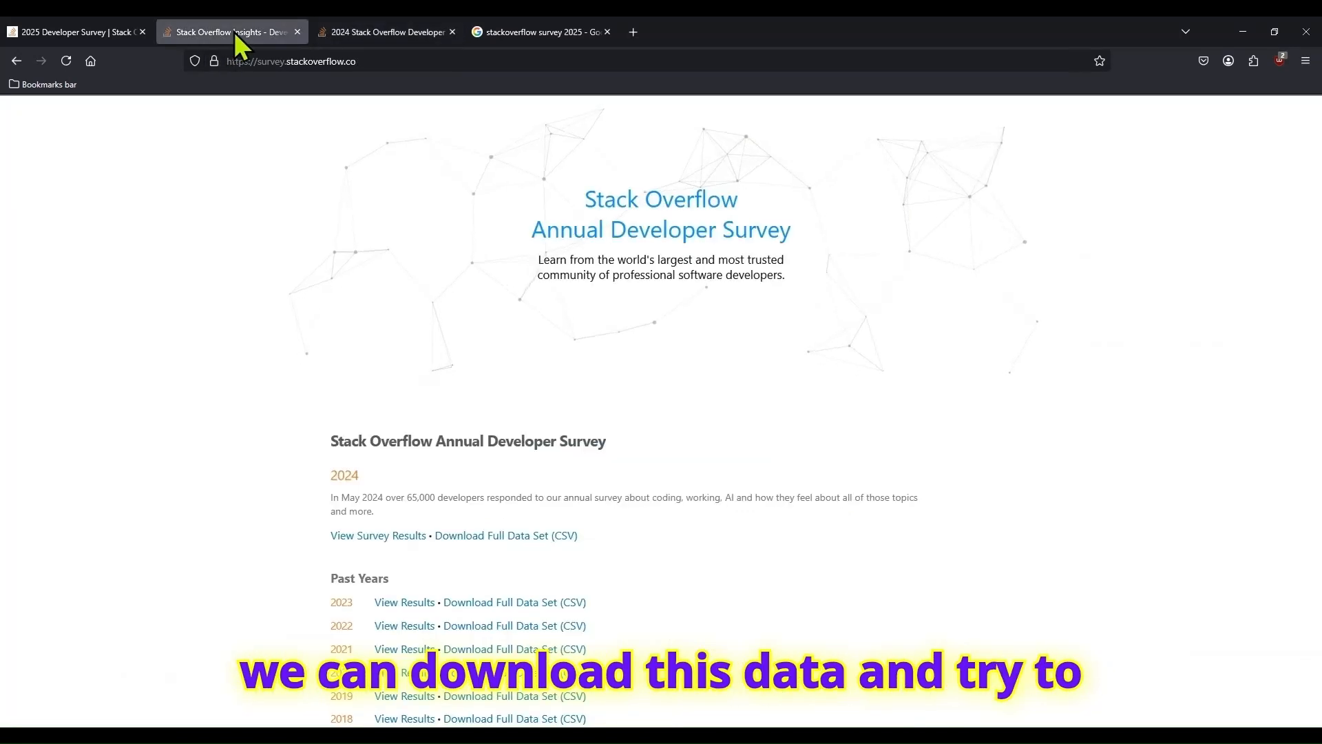
left_click(446, 540)
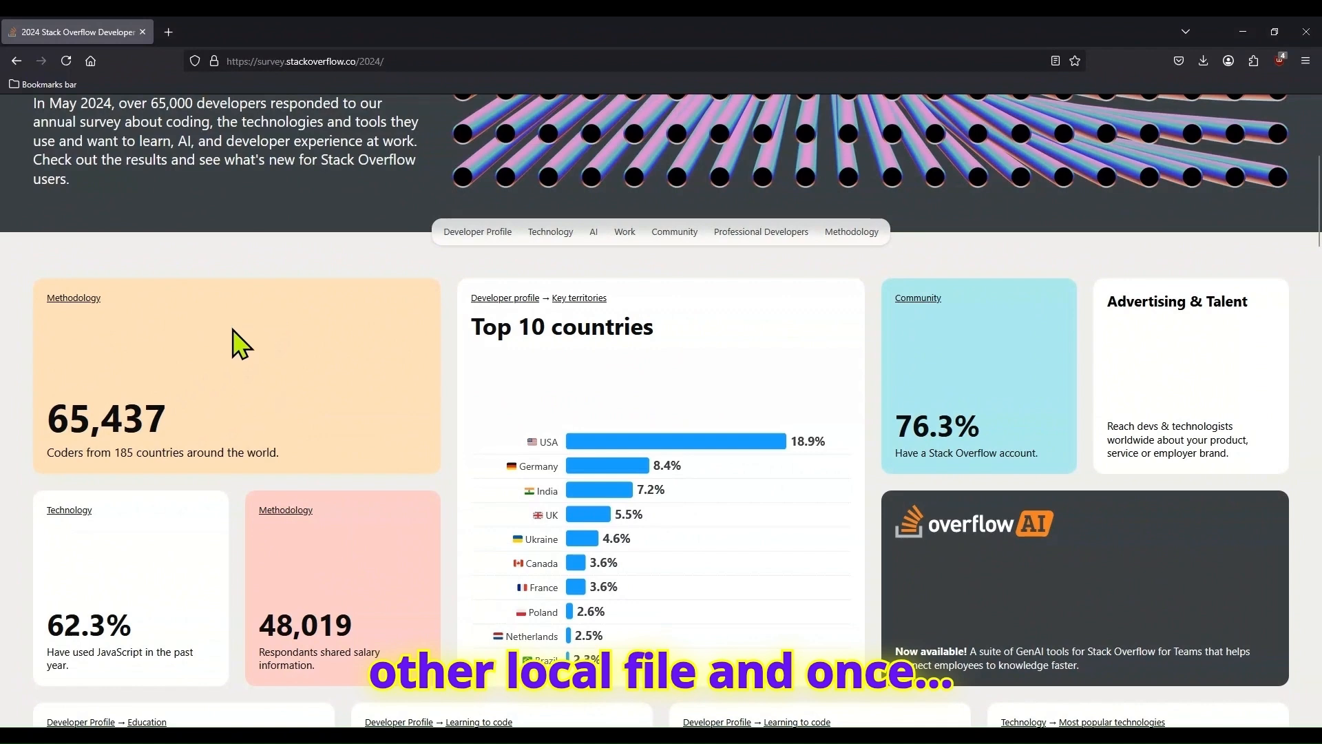
- Examine the Developer Profile results, comparing educational attainment across Professional Developers, Learning to Code and Other Coders, and viewing the Learning to code charts
left_click(502, 231)
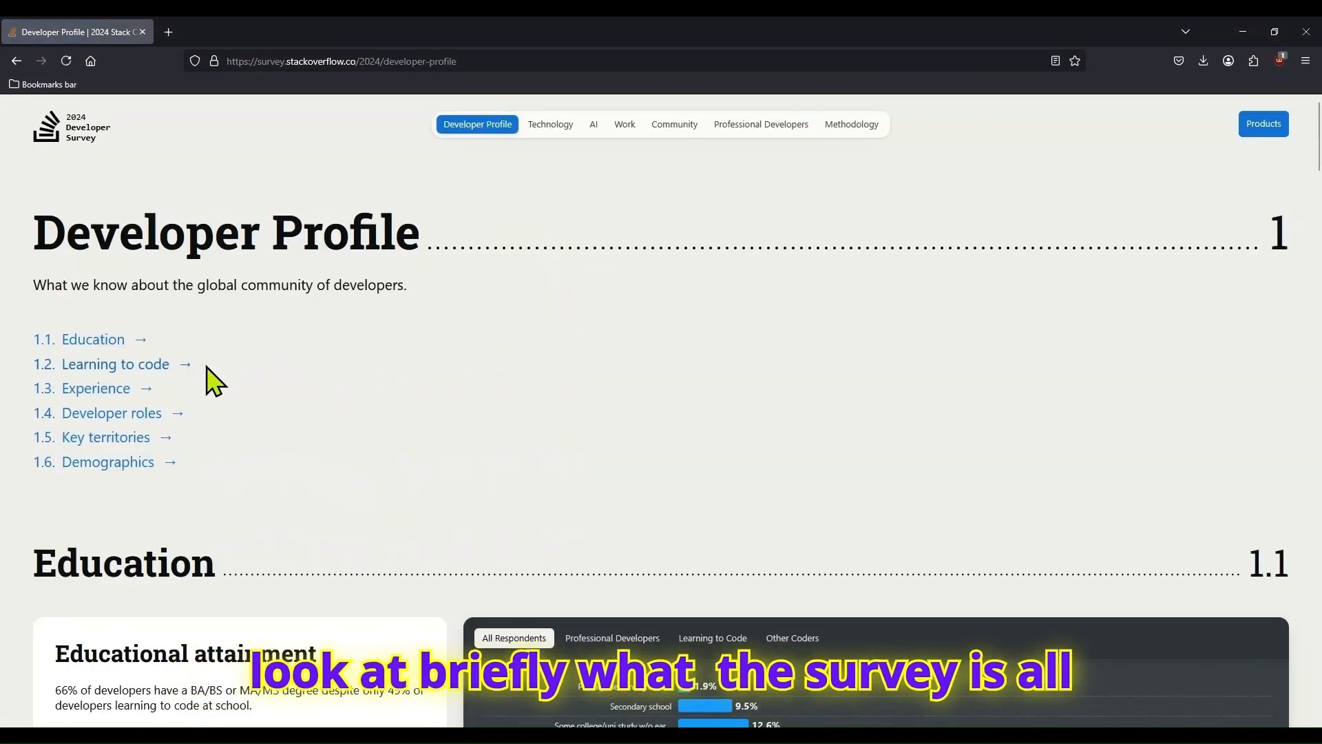
scroll(191, 375, "down", 2)
left_click(581, 499)
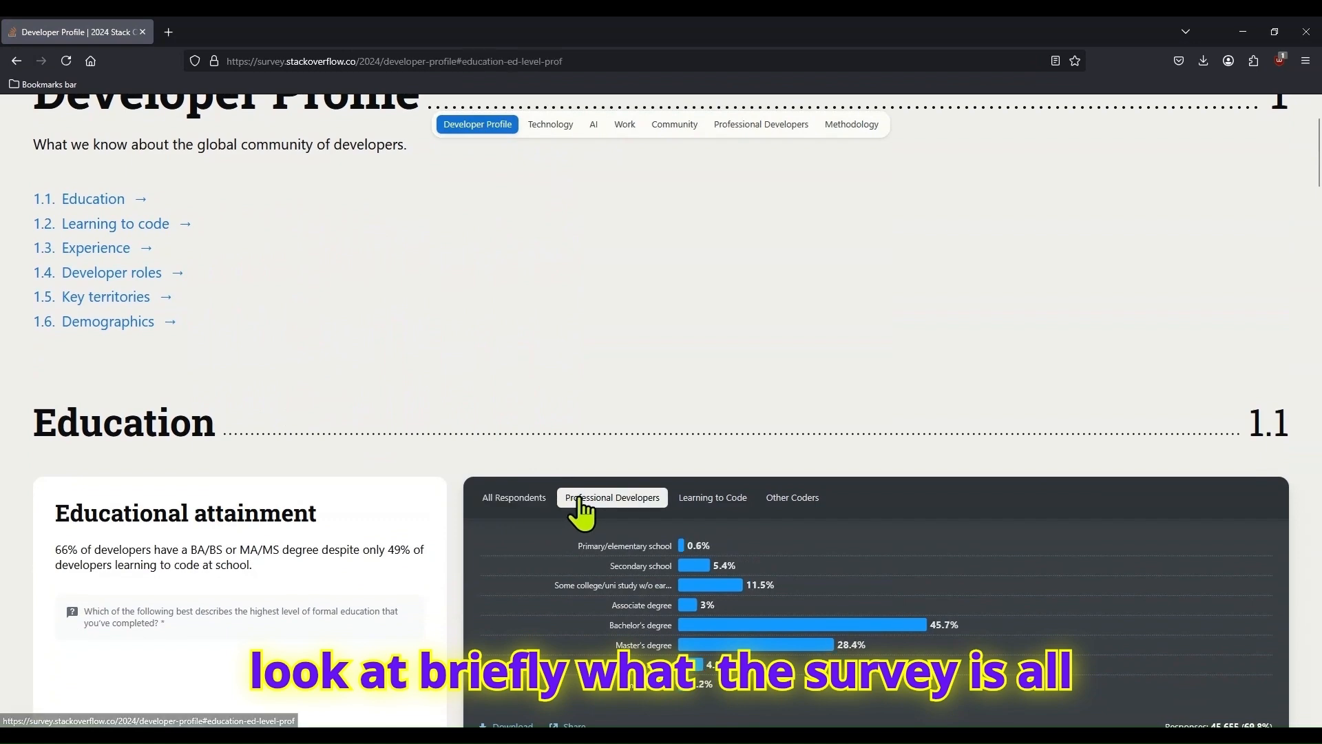
left_click(695, 500)
left_click(792, 498)
scroll(793, 460, "down", 4)
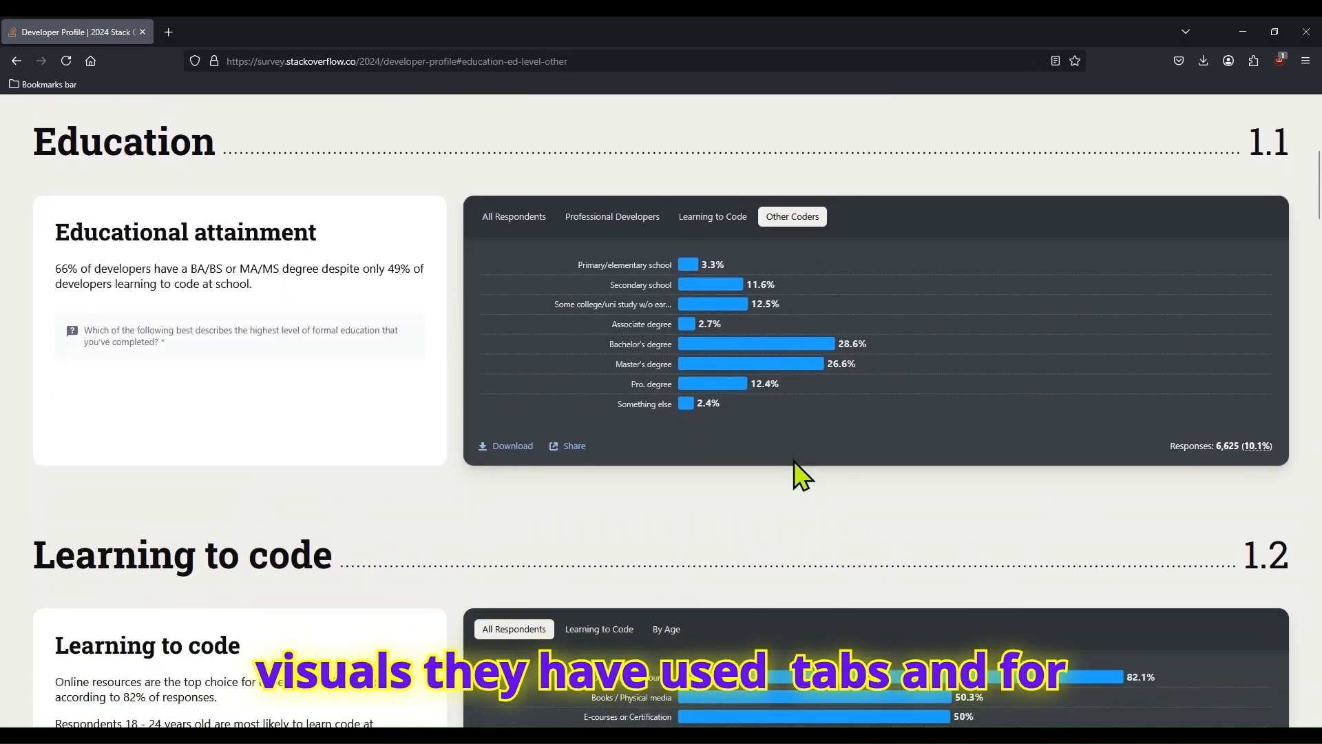
scroll(794, 460, "down", 3)
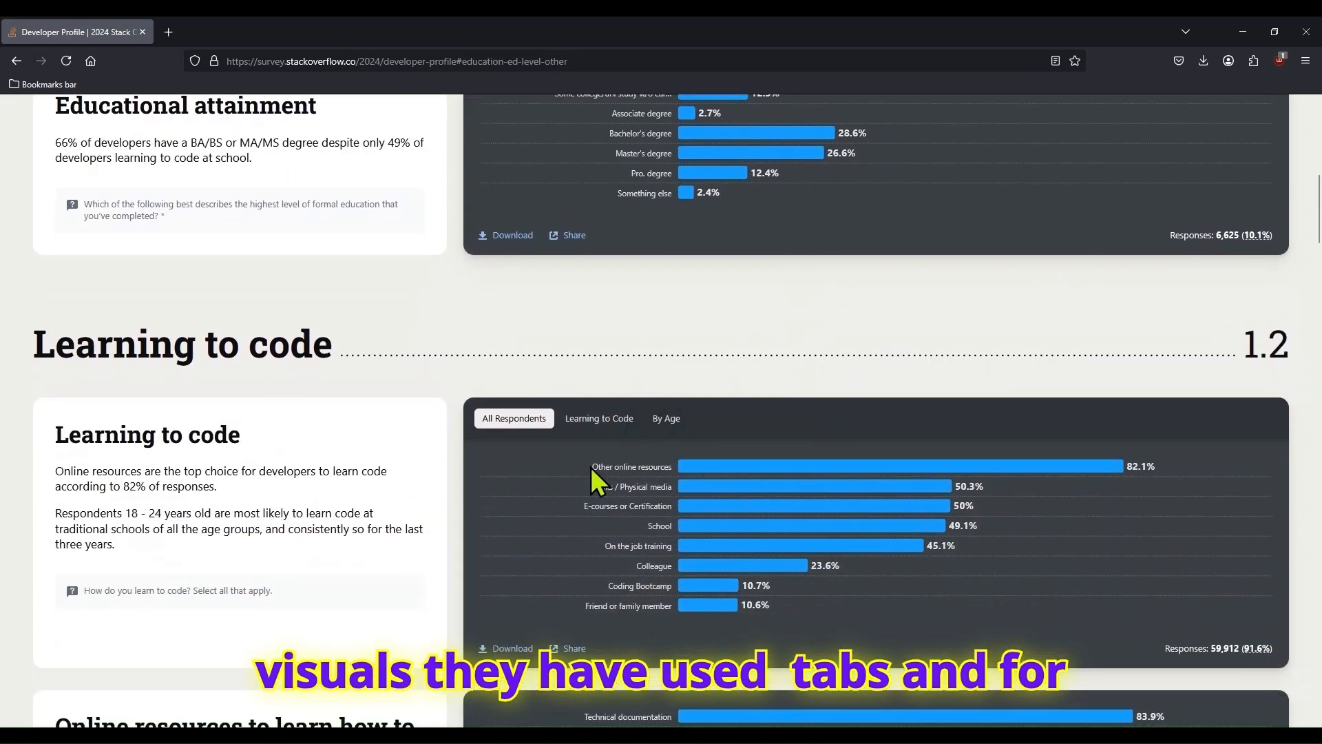
scroll(532, 513, "down", 2)
scroll(526, 513, "up", 3)
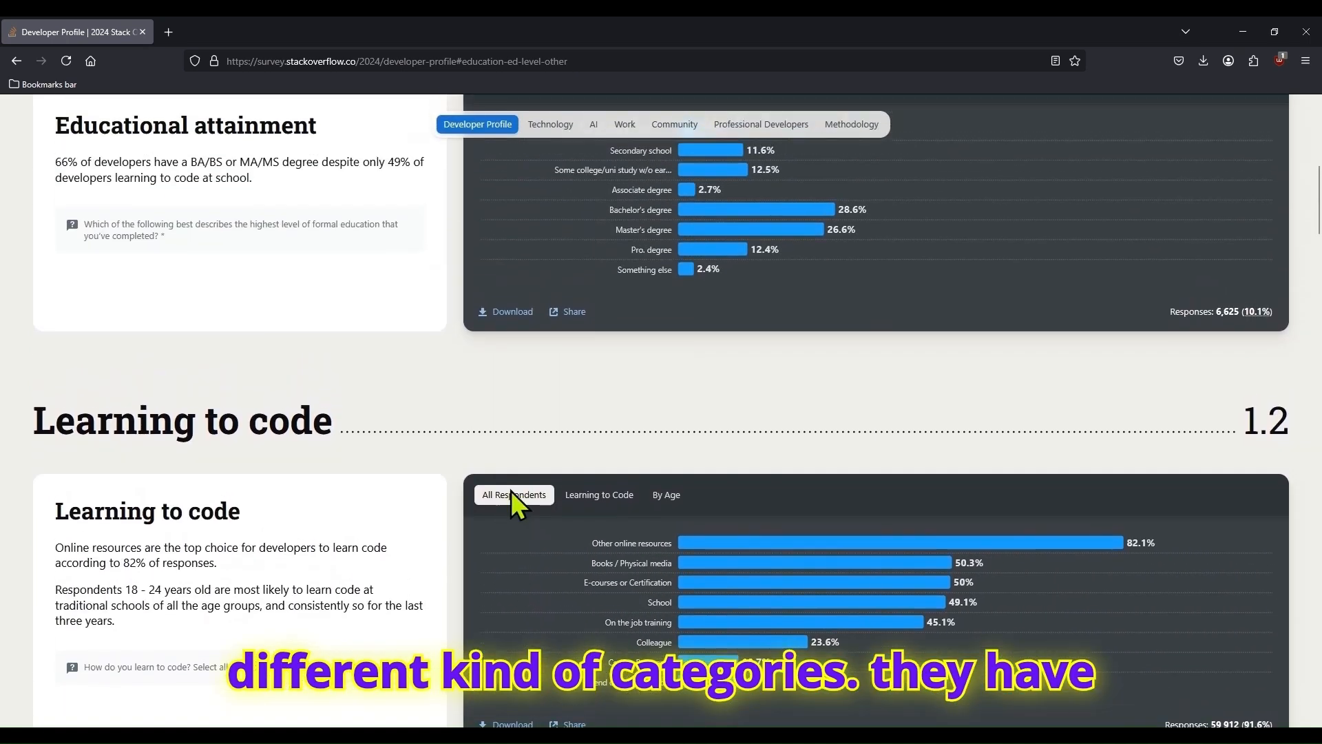
scroll(511, 490, "up", 4)
- View the Technology, Work and Community sections of the 2024 survey in turn, then return to Developer Profile
left_click(548, 125)
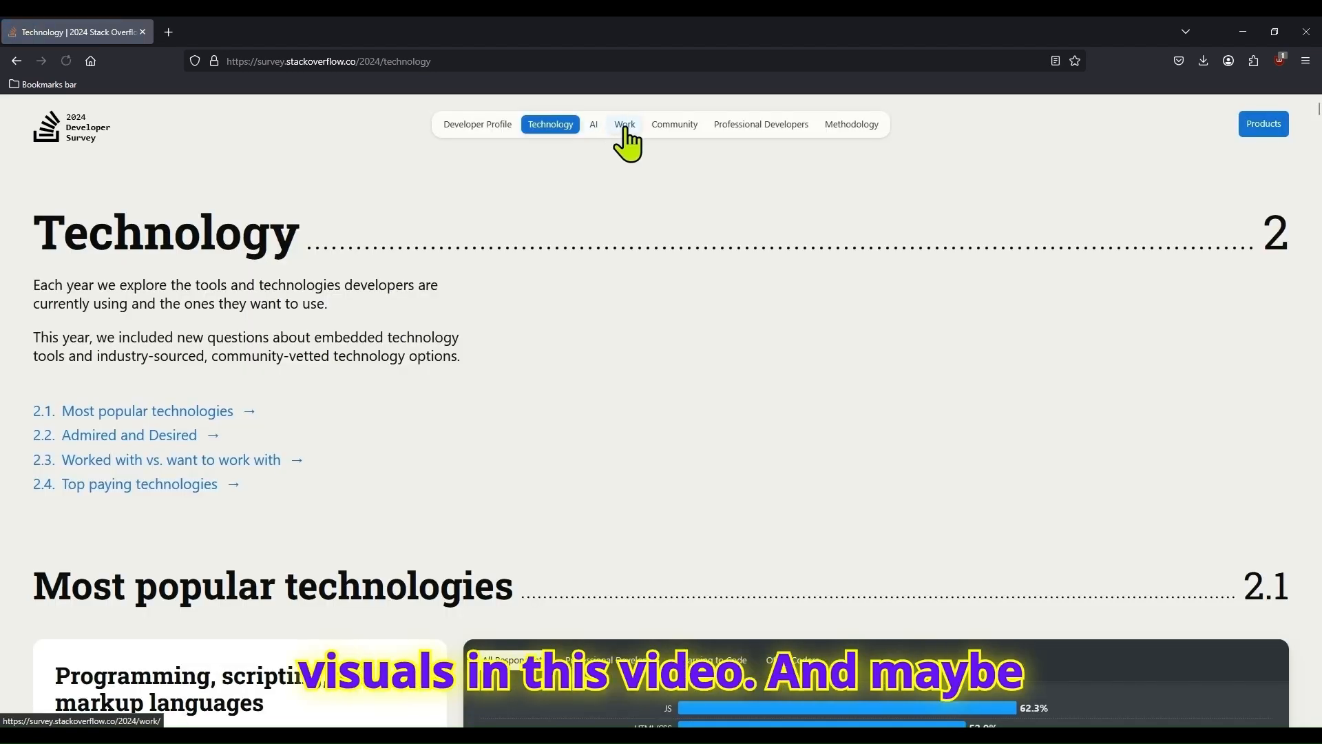
left_click(625, 125)
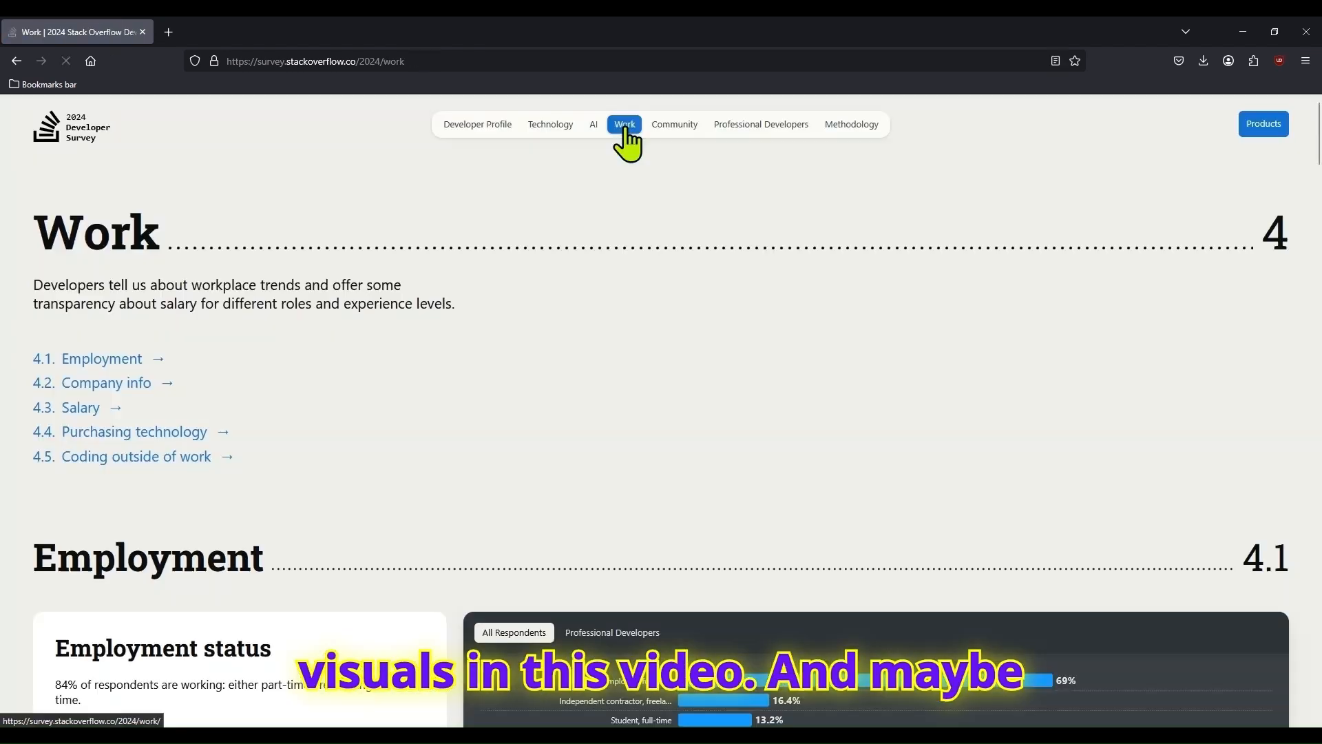
left_click(678, 127)
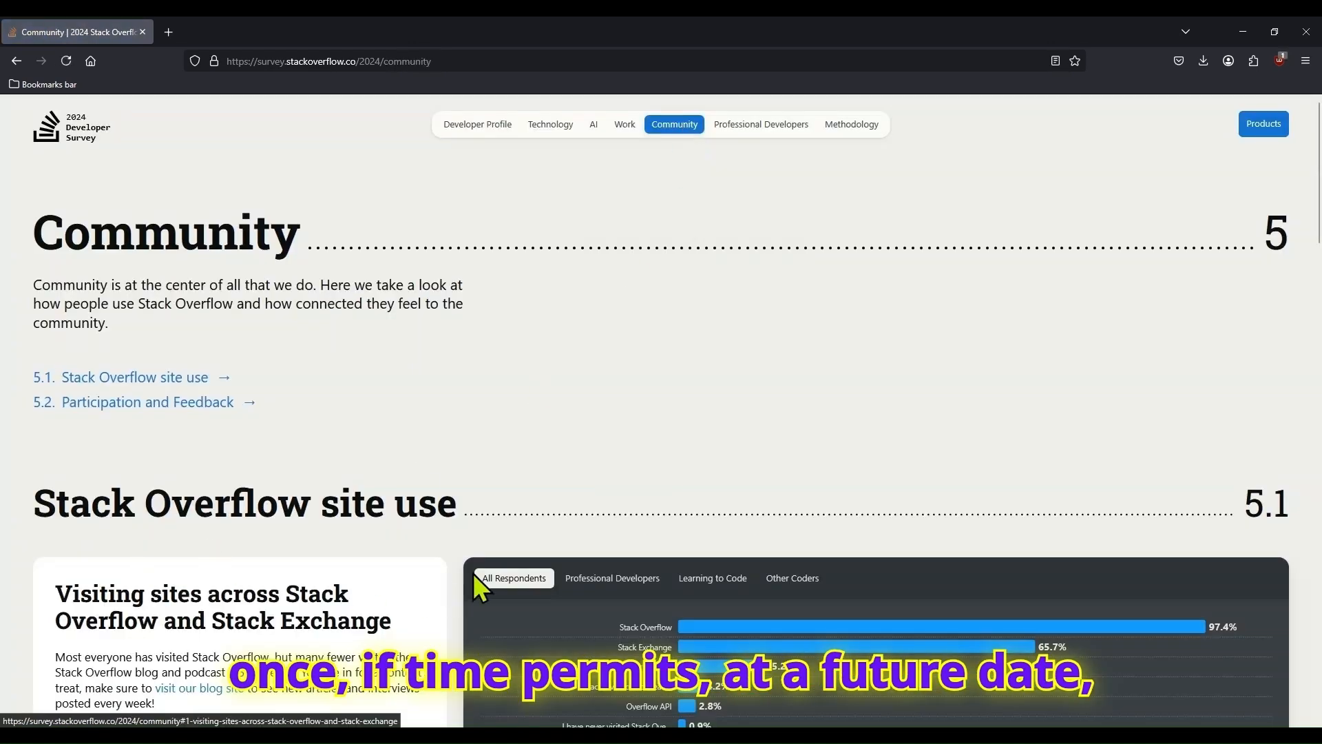
left_click(478, 124)
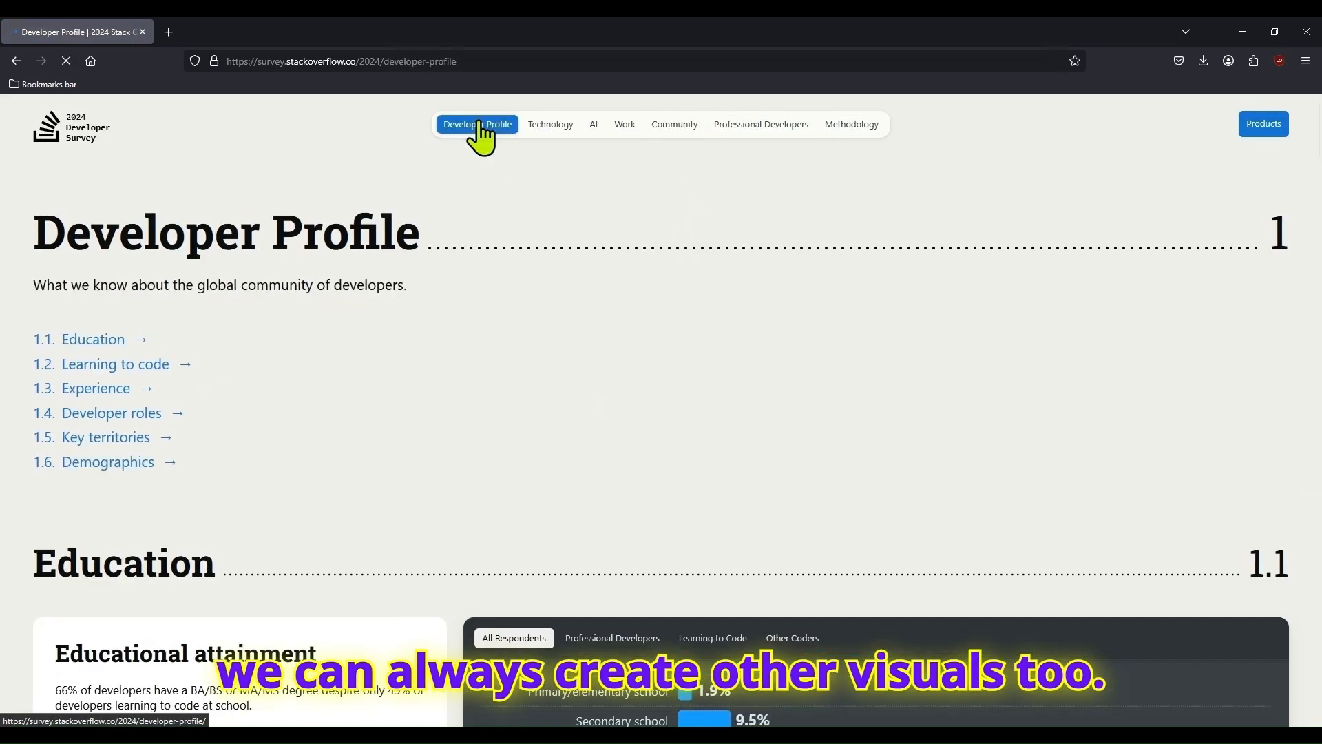
- Go back to the 2024 survey's overview page and look through its summary cards
left_click(62, 133)
scroll(299, 382, "down", 2)
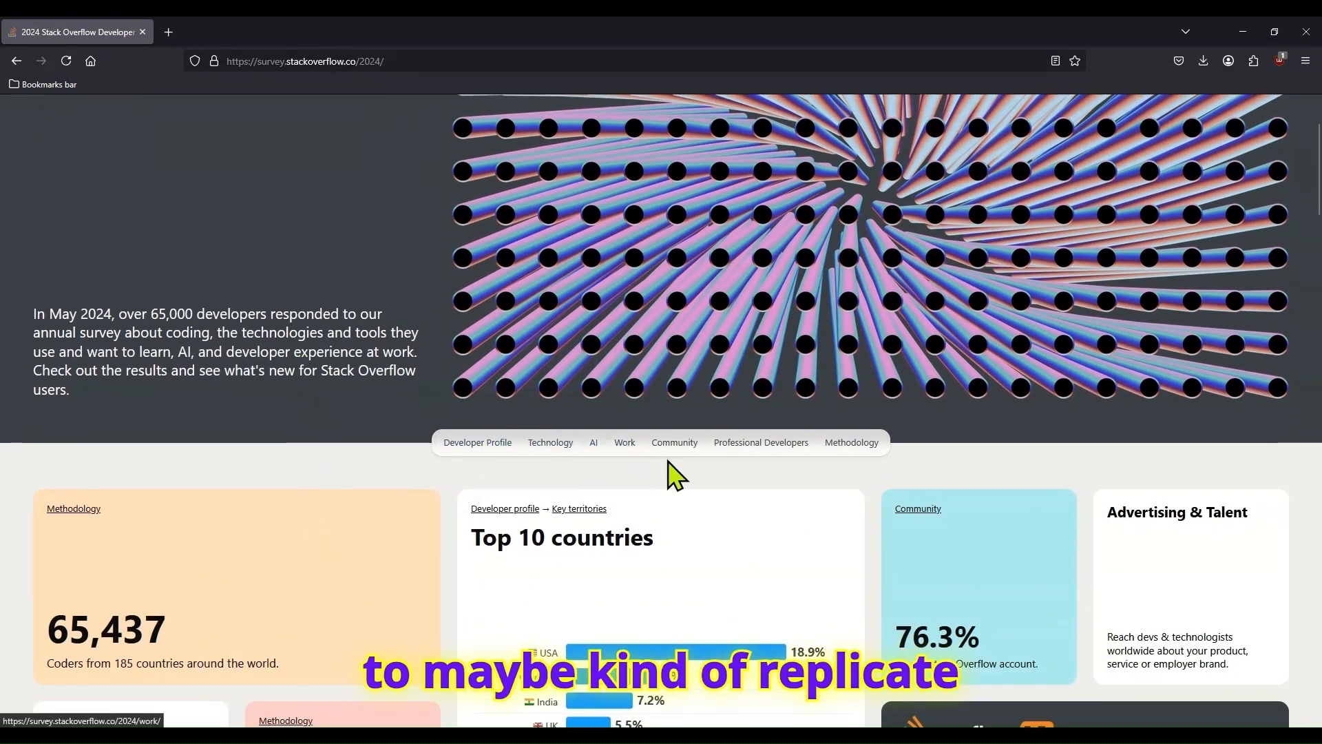
scroll(792, 501, "down", 3)
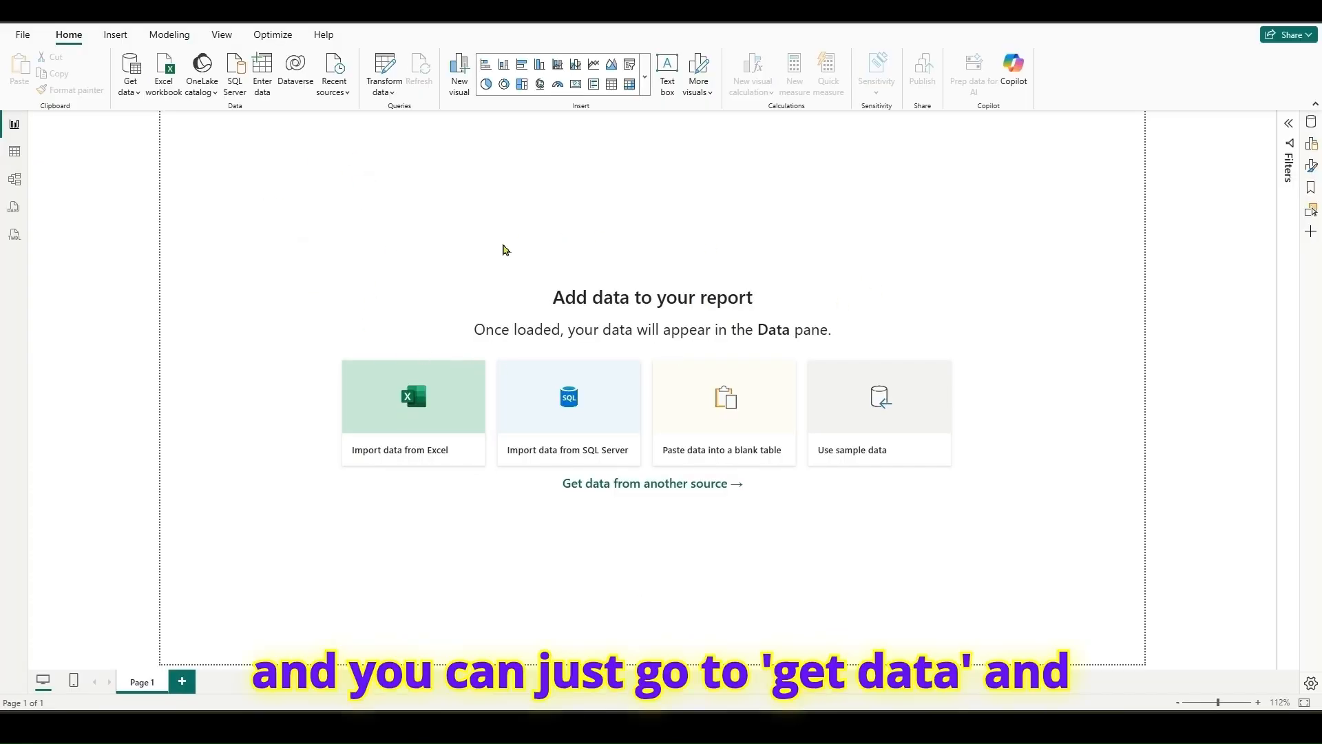
- Import survey_results_public.csv from the stack-overflow-developer-survey-2024 folder with the Text/CSV connector
left_click(130, 90)
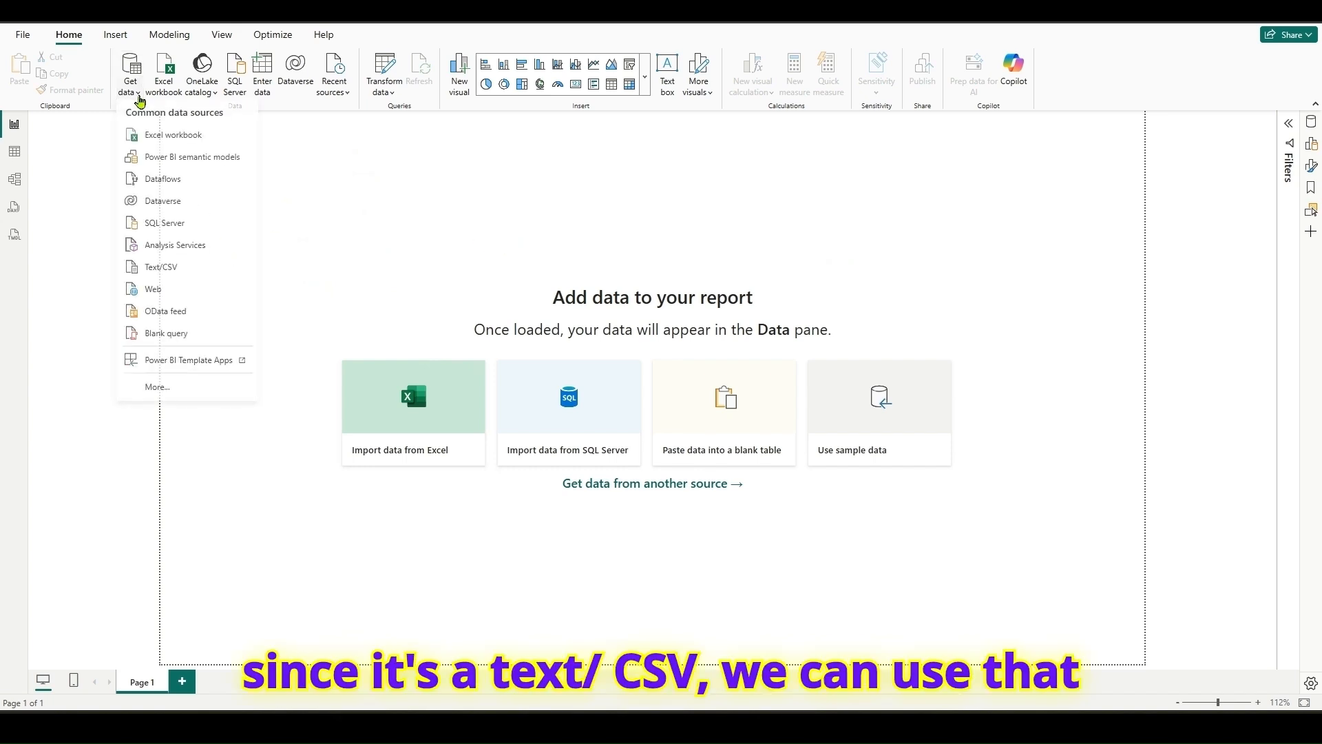
left_click(158, 268)
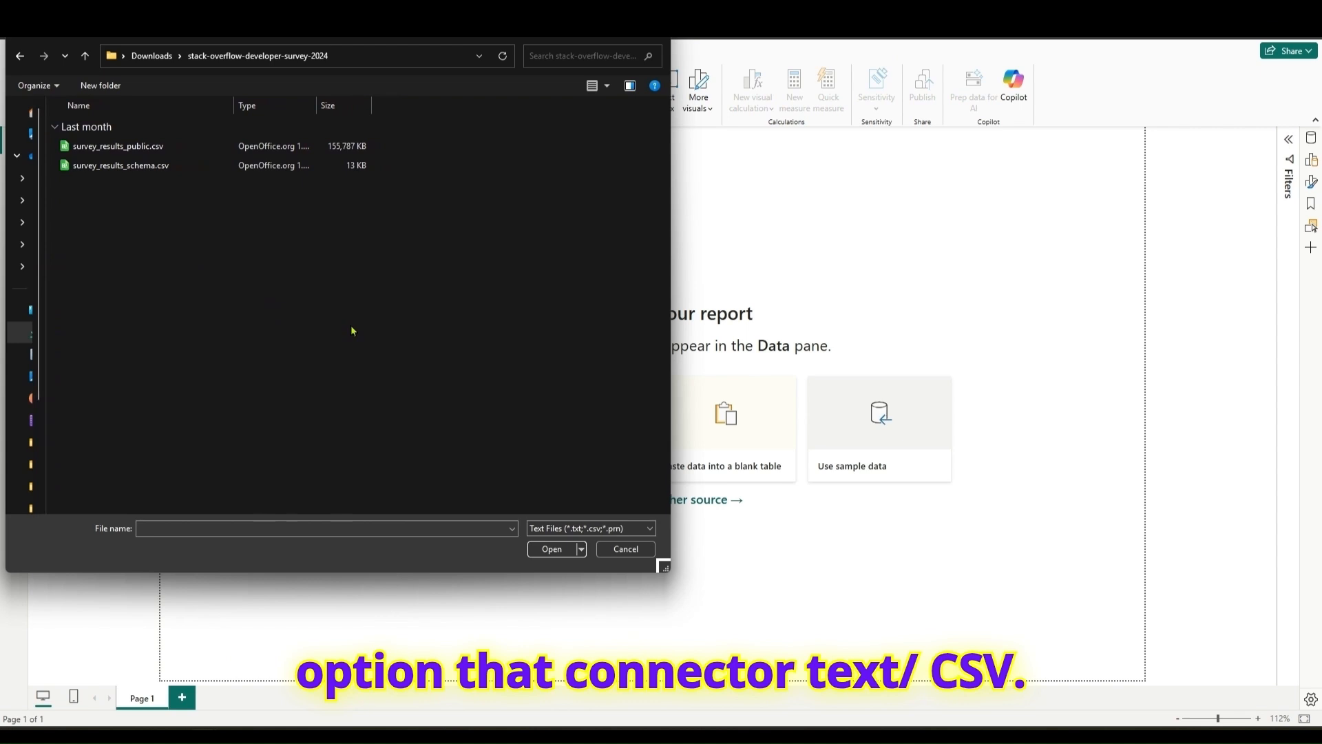
left_click(136, 146)
left_click(551, 549)
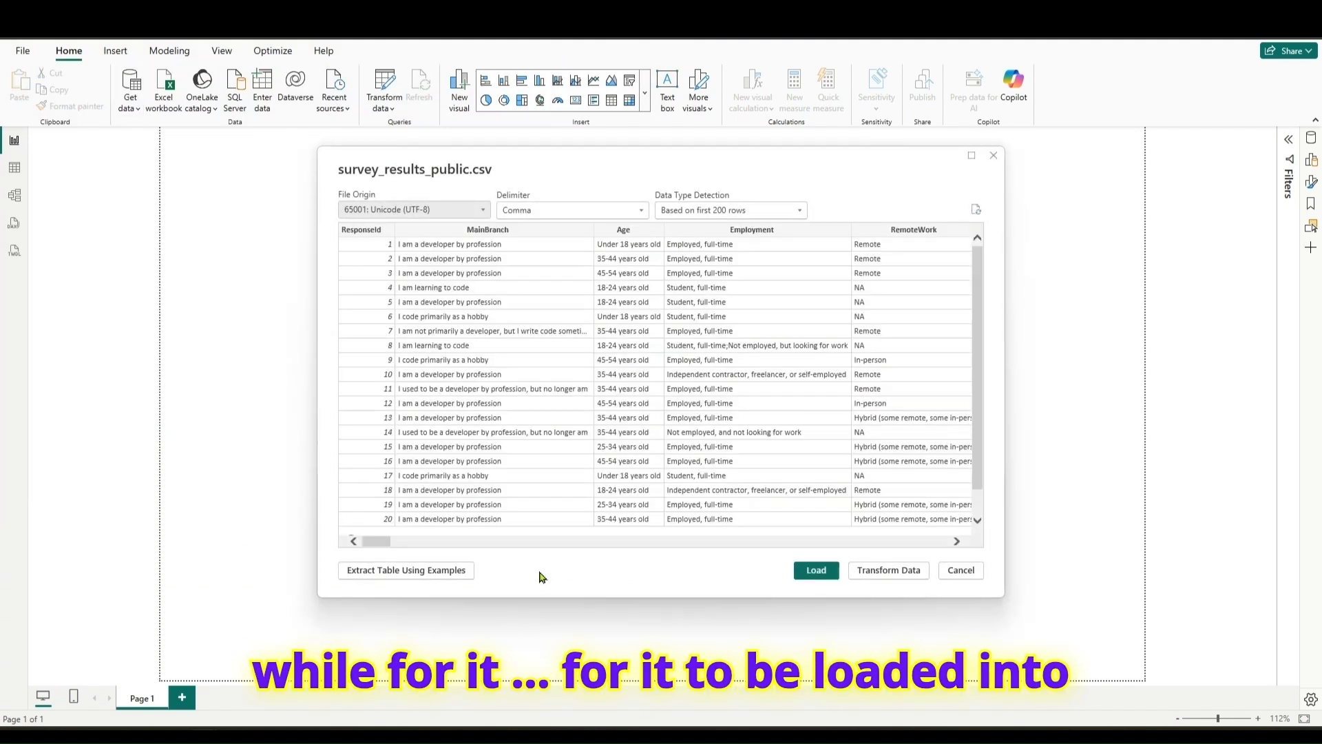
- Look over the CSV preview's columns and open the data for transformation in a maximized Power Query Editor
left_click_drag(374, 541, 386, 550)
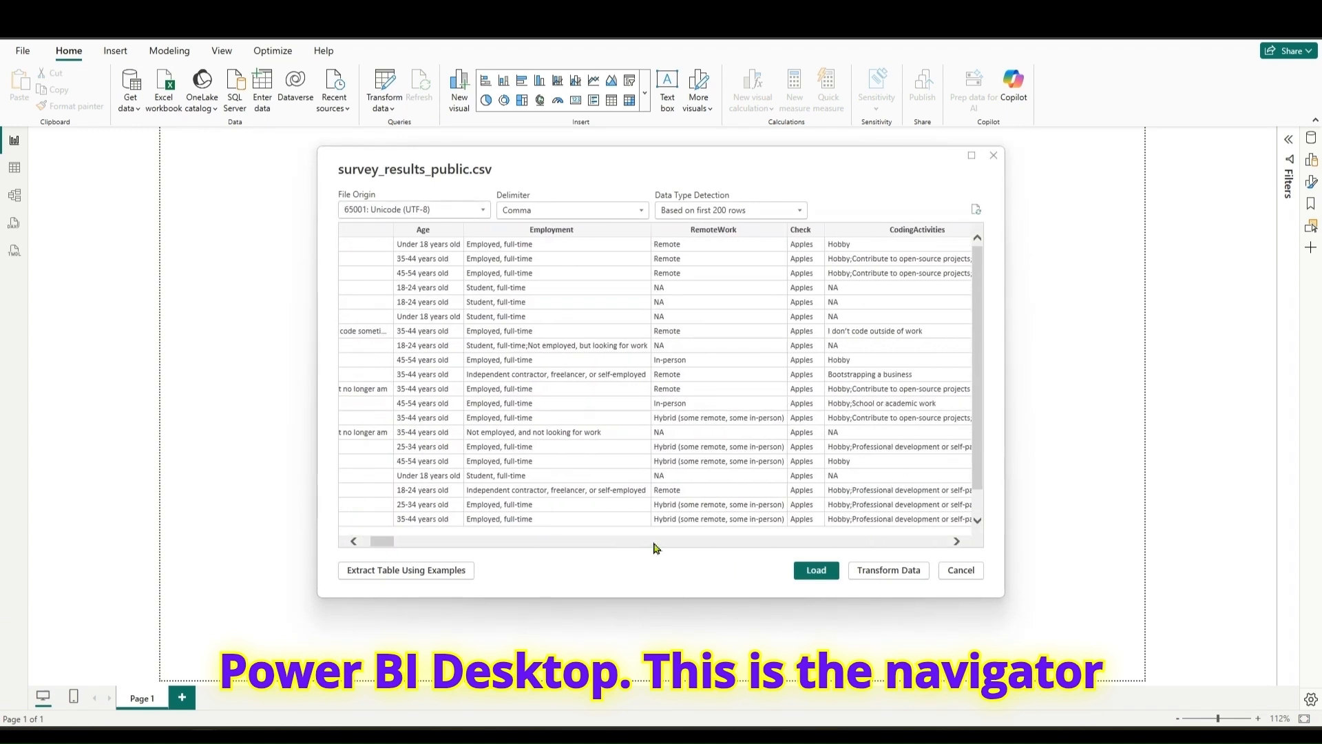
left_click(874, 576)
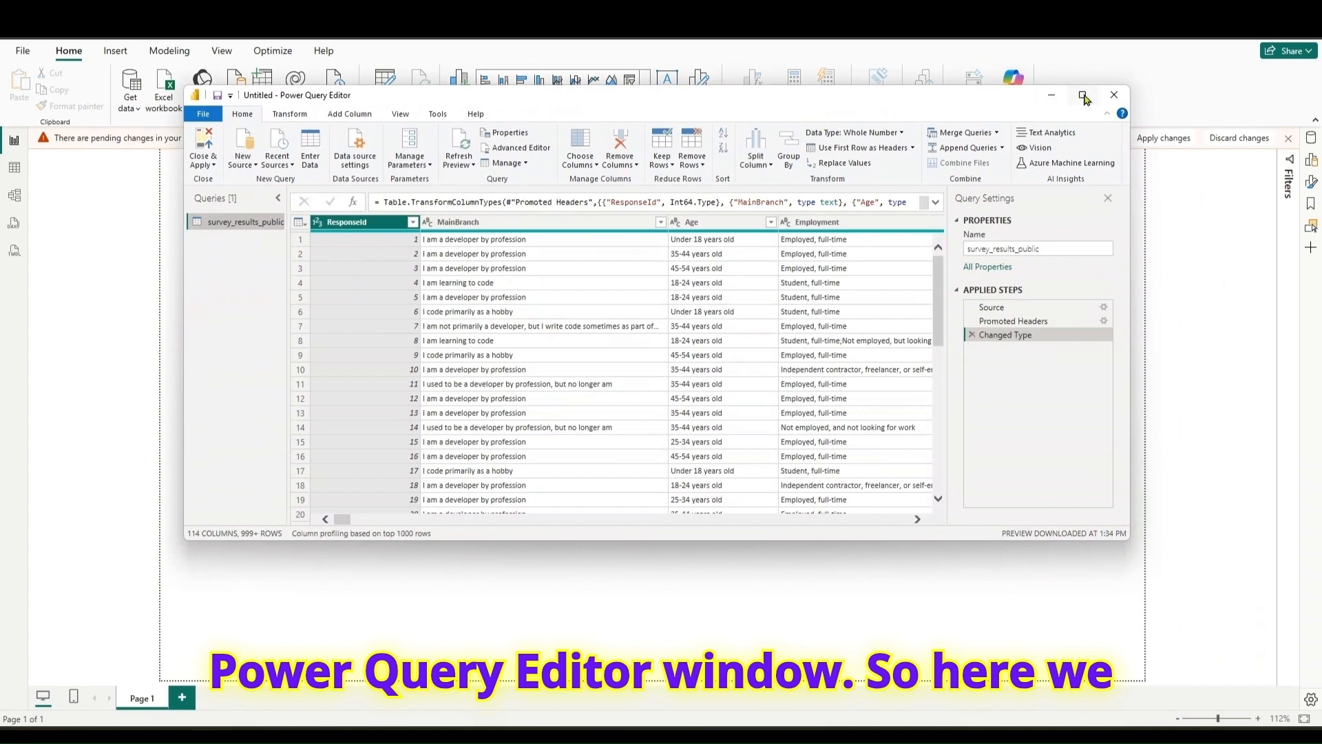
left_click(1083, 96)
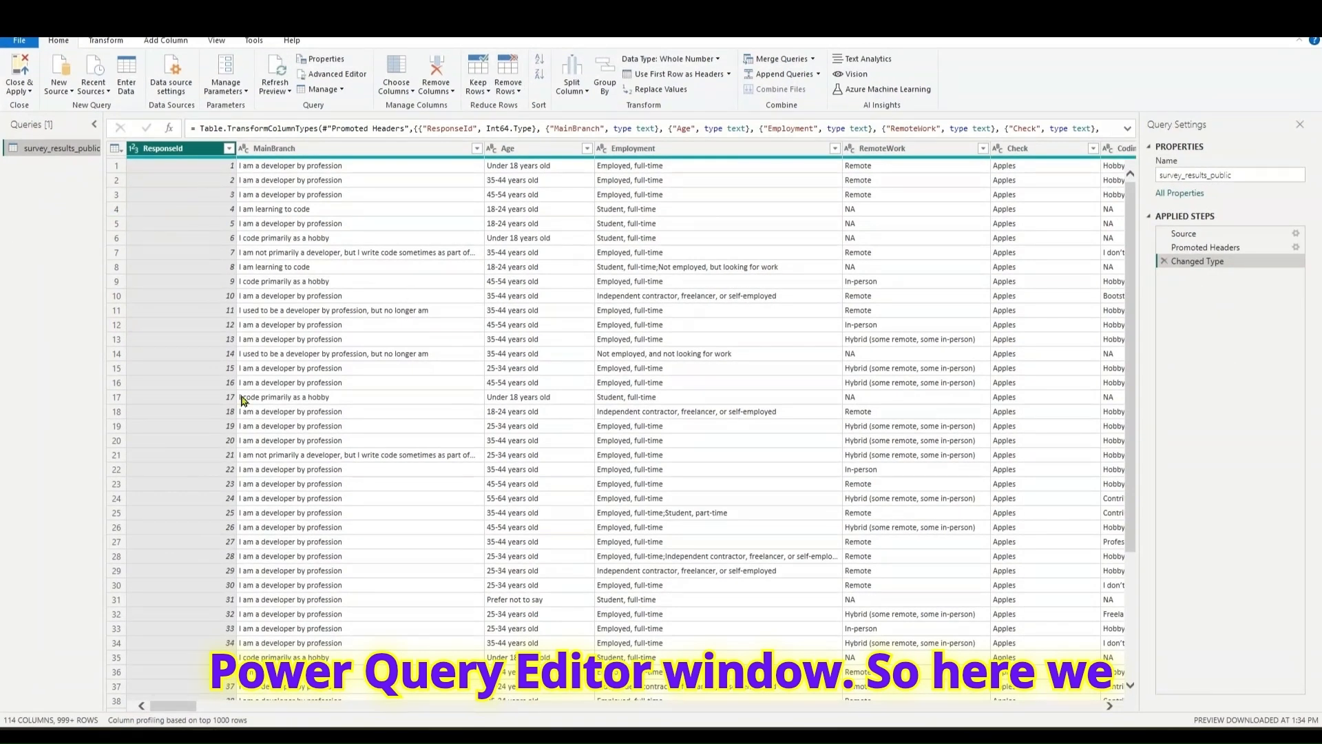
- Examine the Age, Employment, RemoteWork, CodingActivities and EdLevel columns of the survey table
mouse_move(188, 706)
left_mouse_down()
mouse_move(245, 709)
mouse_move(214, 710)
left_mouse_up()
left_click(207, 167)
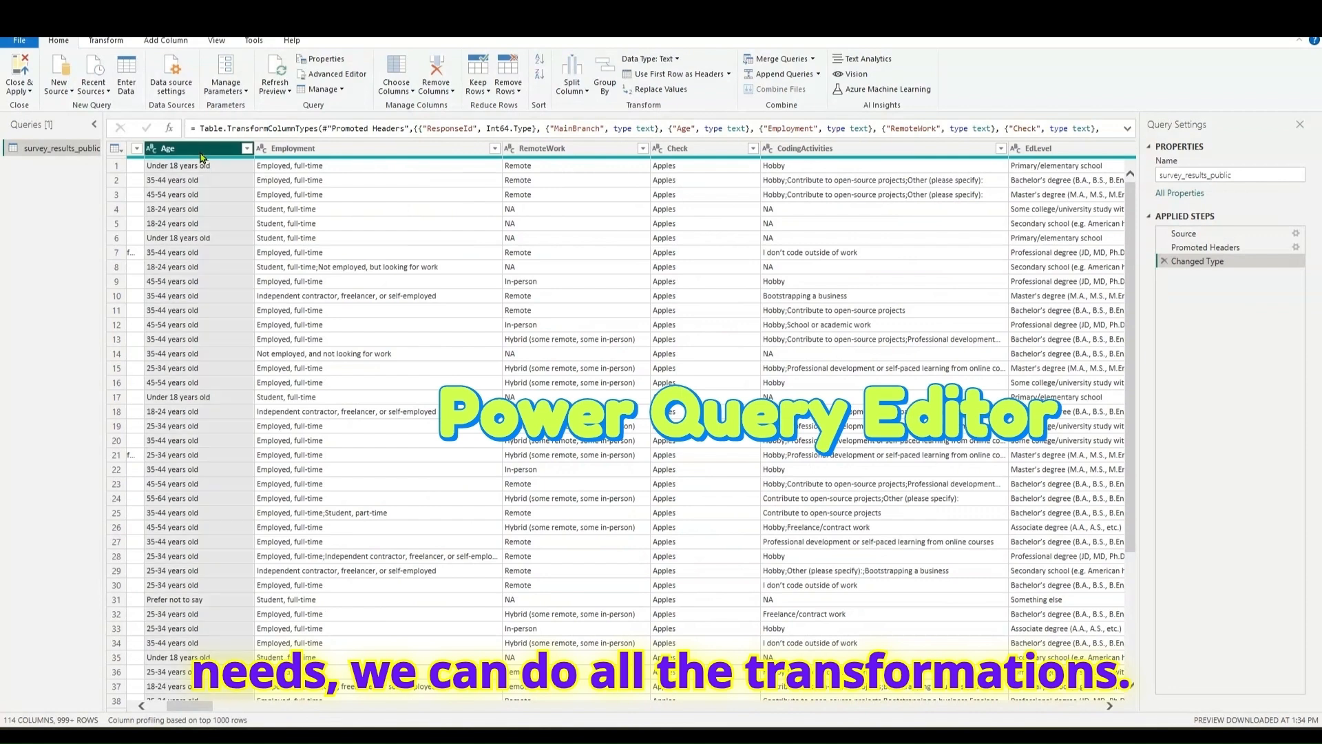
left_click(289, 150)
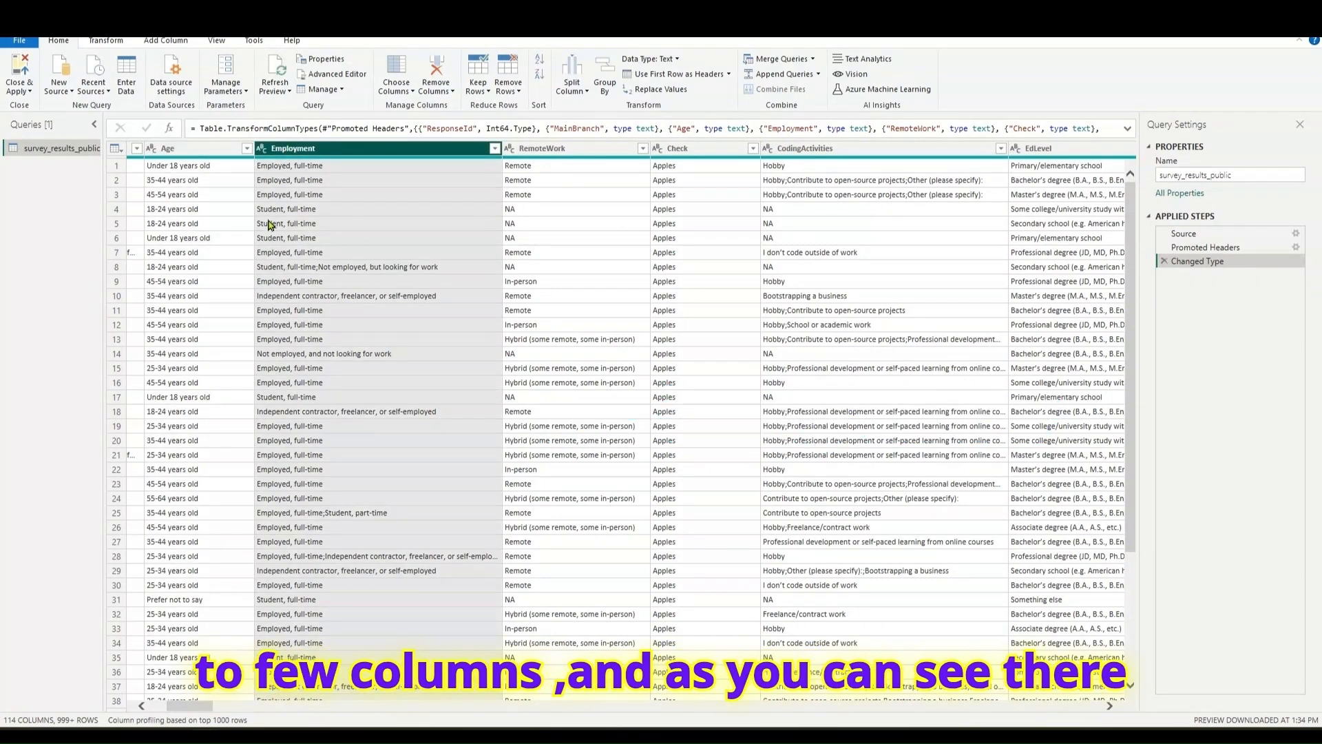
left_click(542, 150)
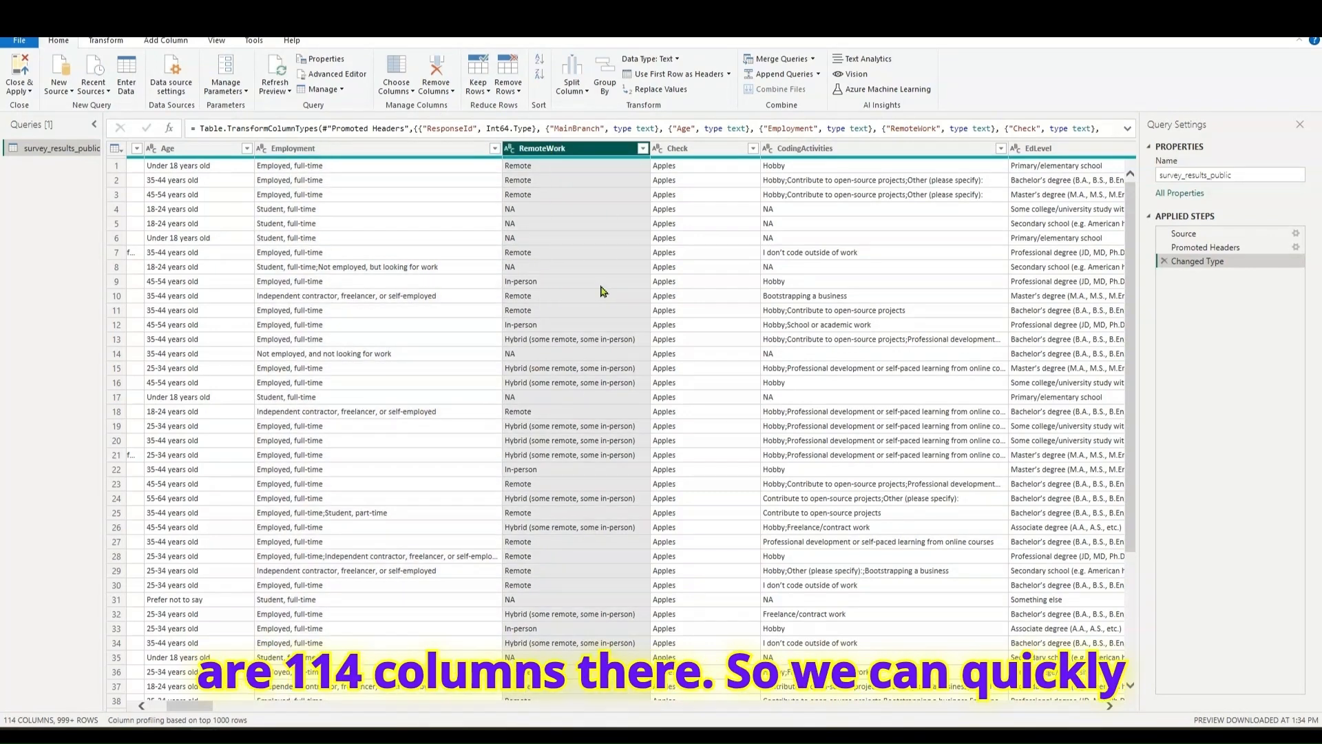
left_click(802, 152)
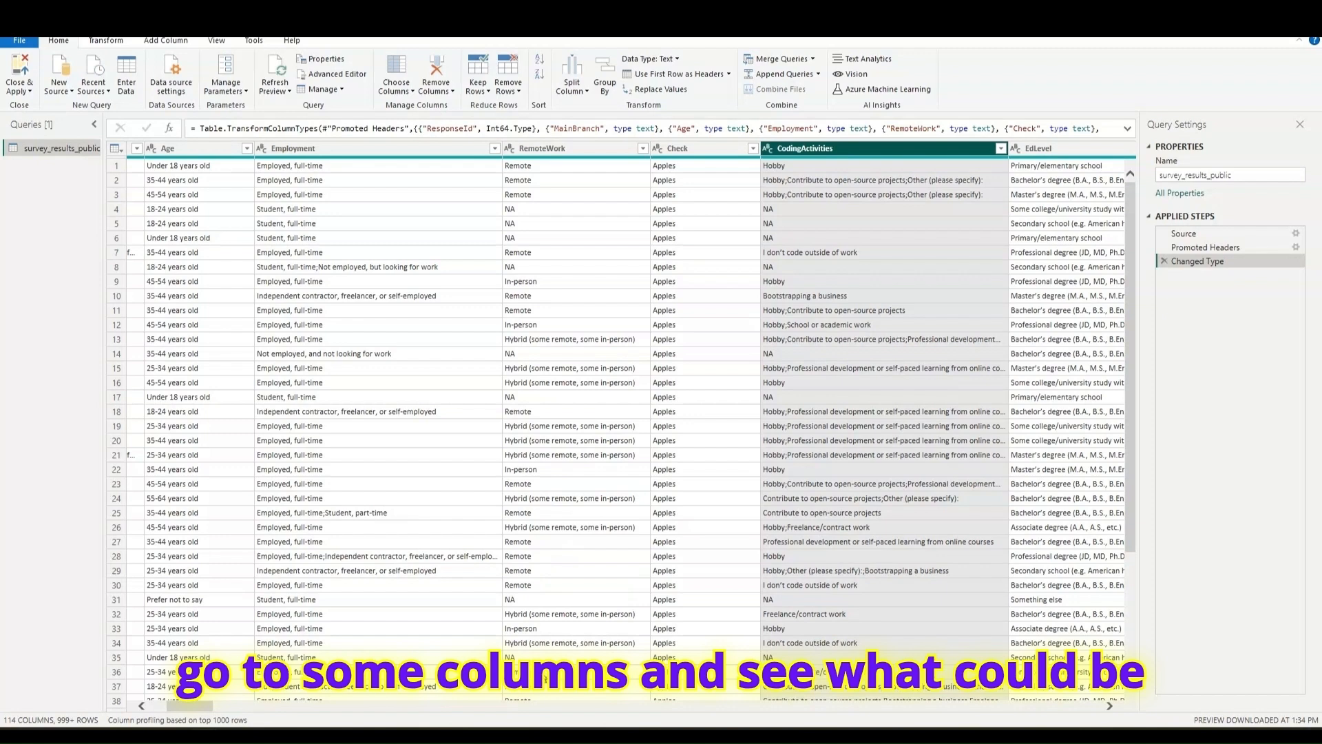
left_click(1033, 153)
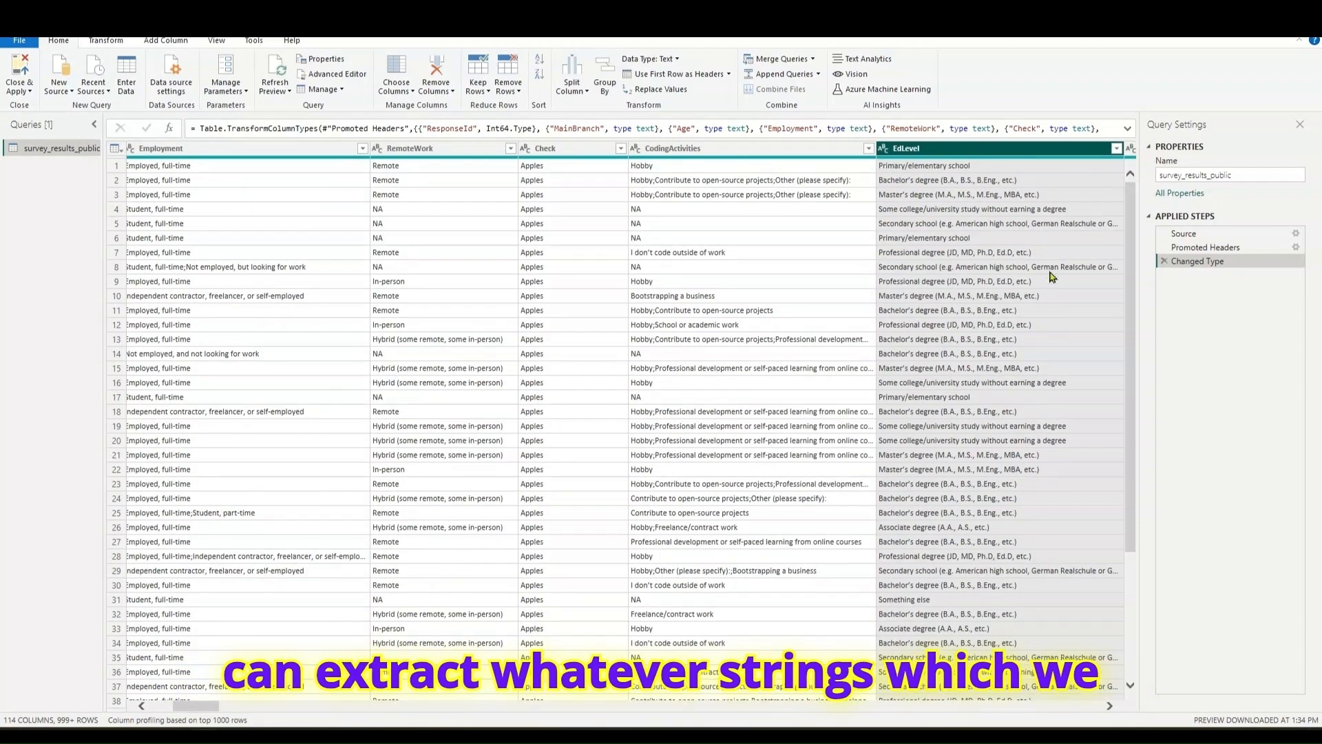
- Look through the LearnCode, LearnCodeOnline and TechDoc columns and on to Country, then return to the table's first columns
left_click_drag(218, 707, 257, 707)
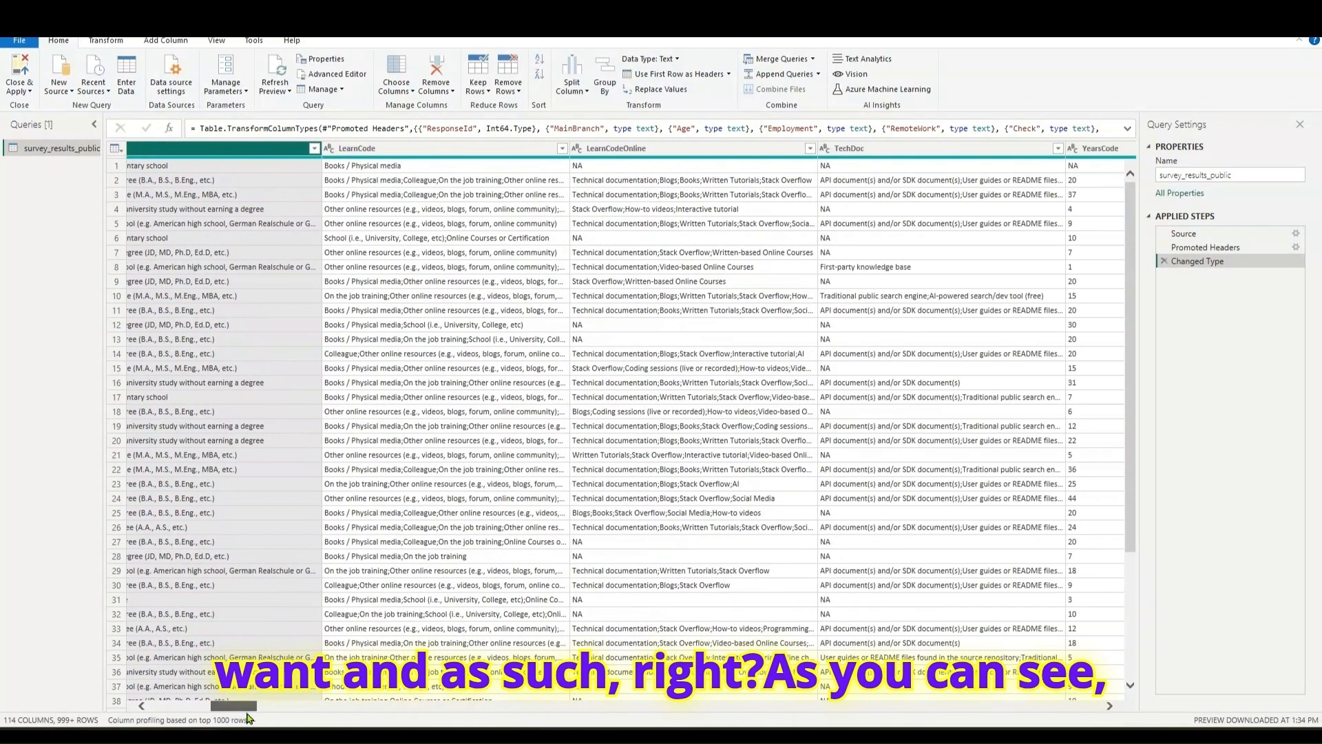
left_click(501, 153)
left_click(601, 149)
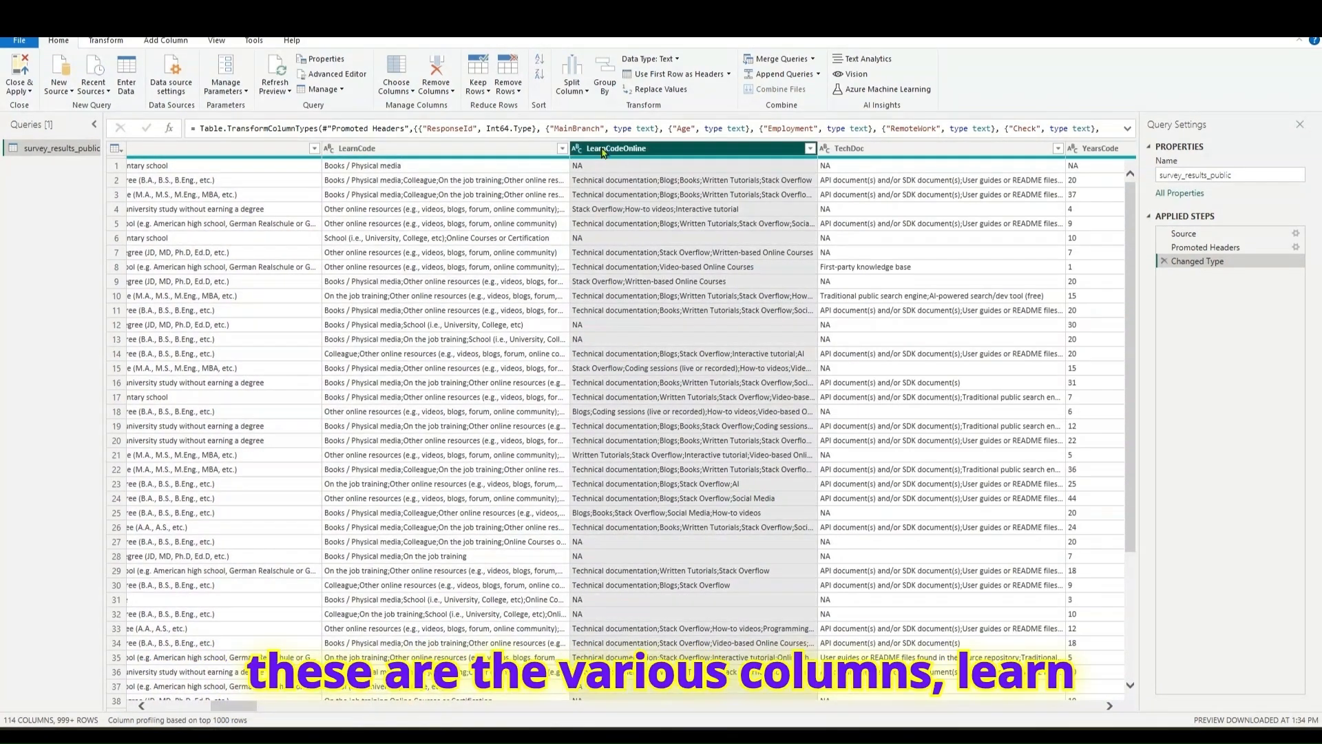
left_click(866, 153)
left_click_drag(226, 709, 275, 711)
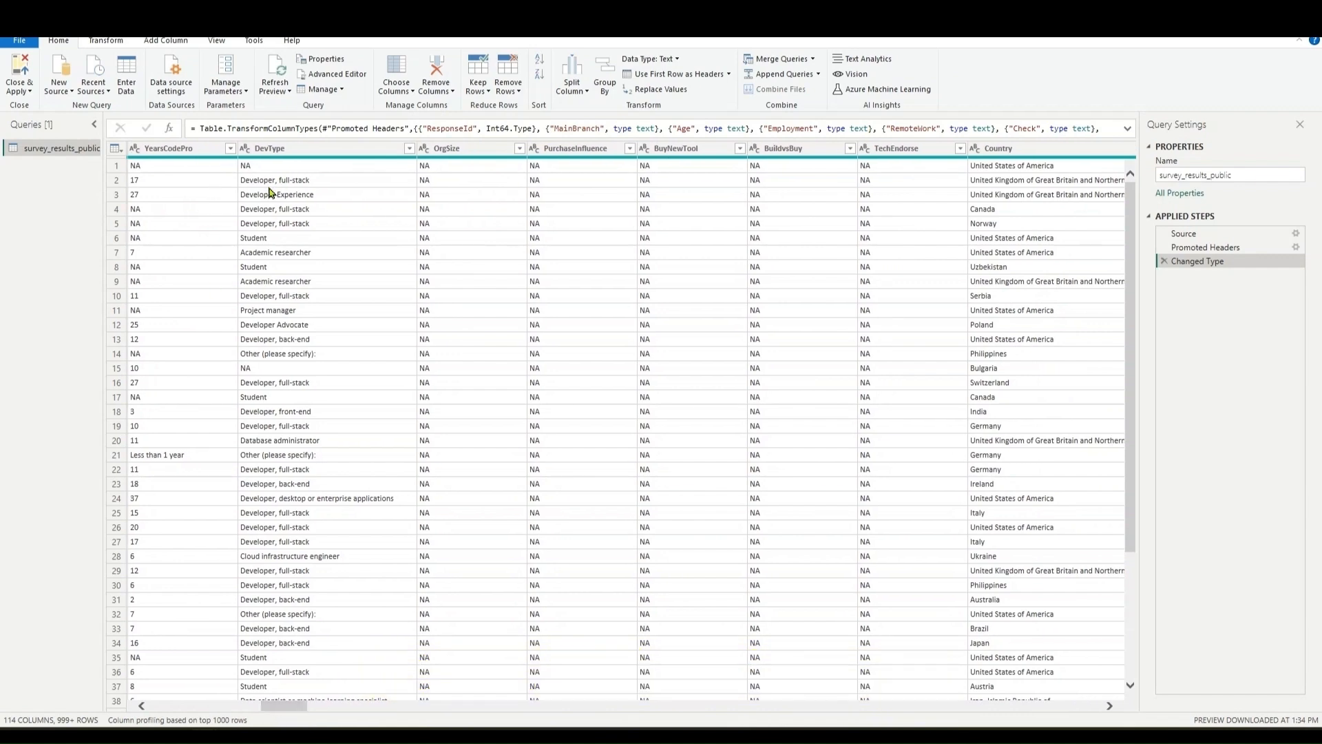
scroll(284, 382, "down", 3)
scroll(284, 381, "up", 3)
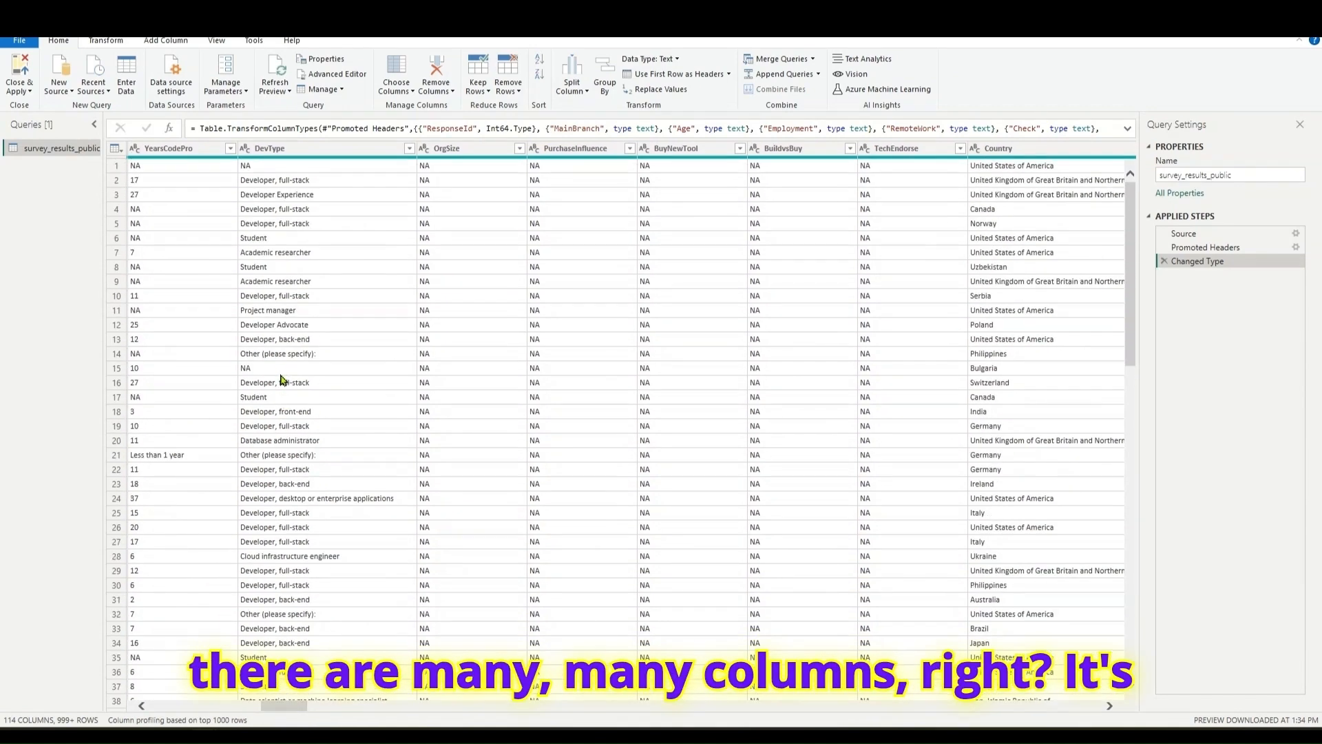
left_click_drag(281, 709, 169, 704)
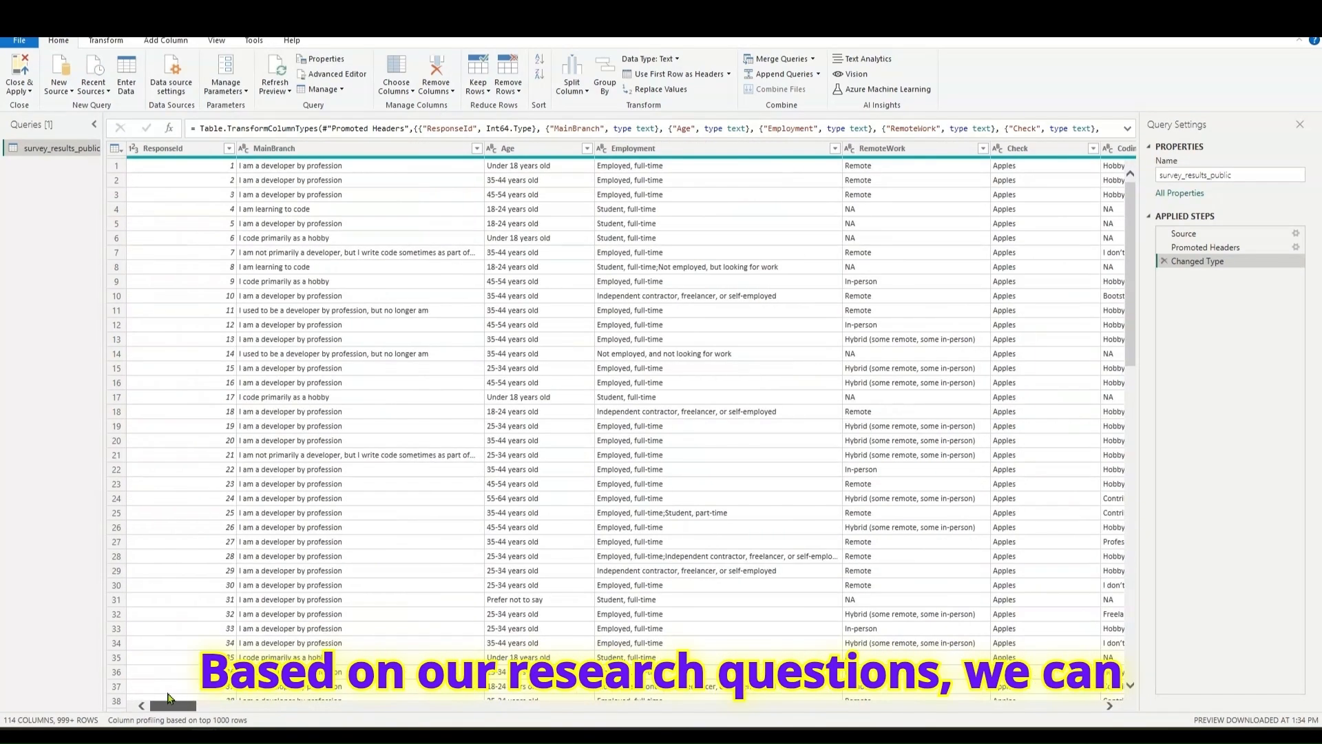
- View the list of filter values for the MainBranch column and close it without filtering
left_click(351, 149)
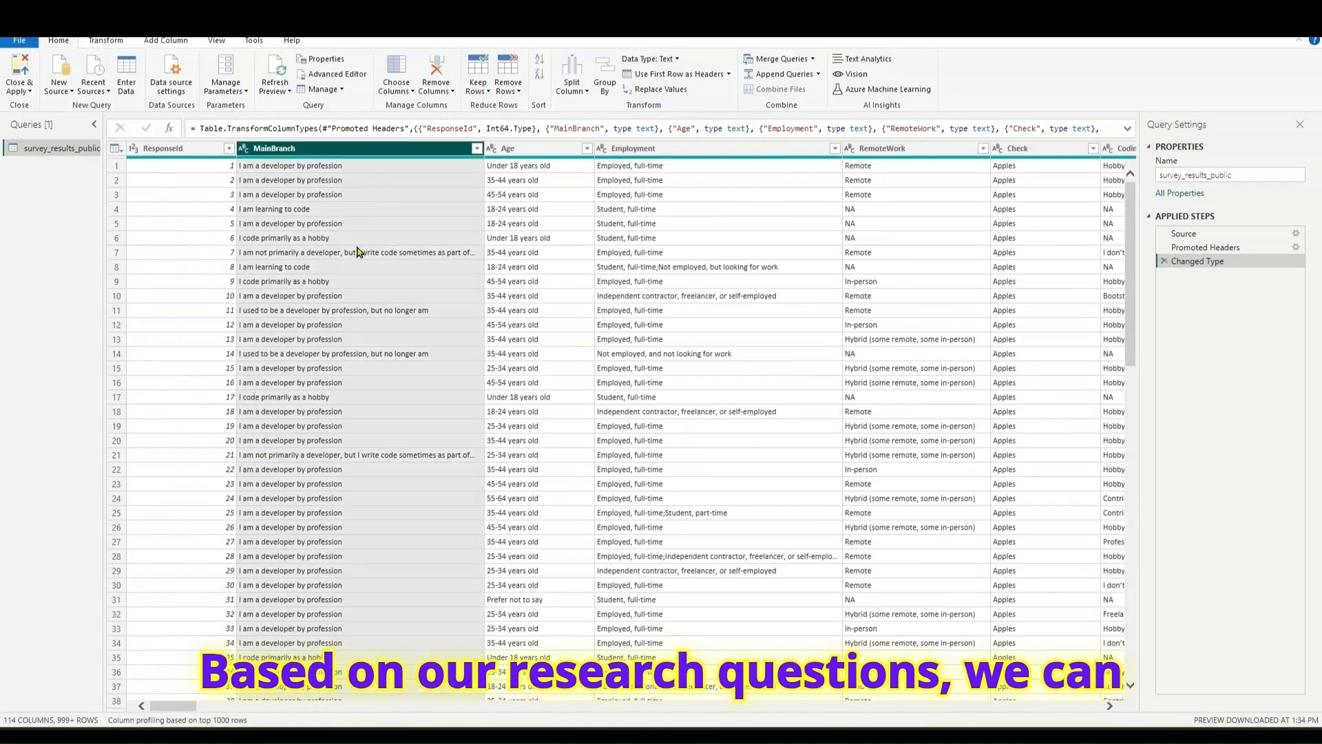
left_click(477, 148)
scroll(358, 315, "down", 1)
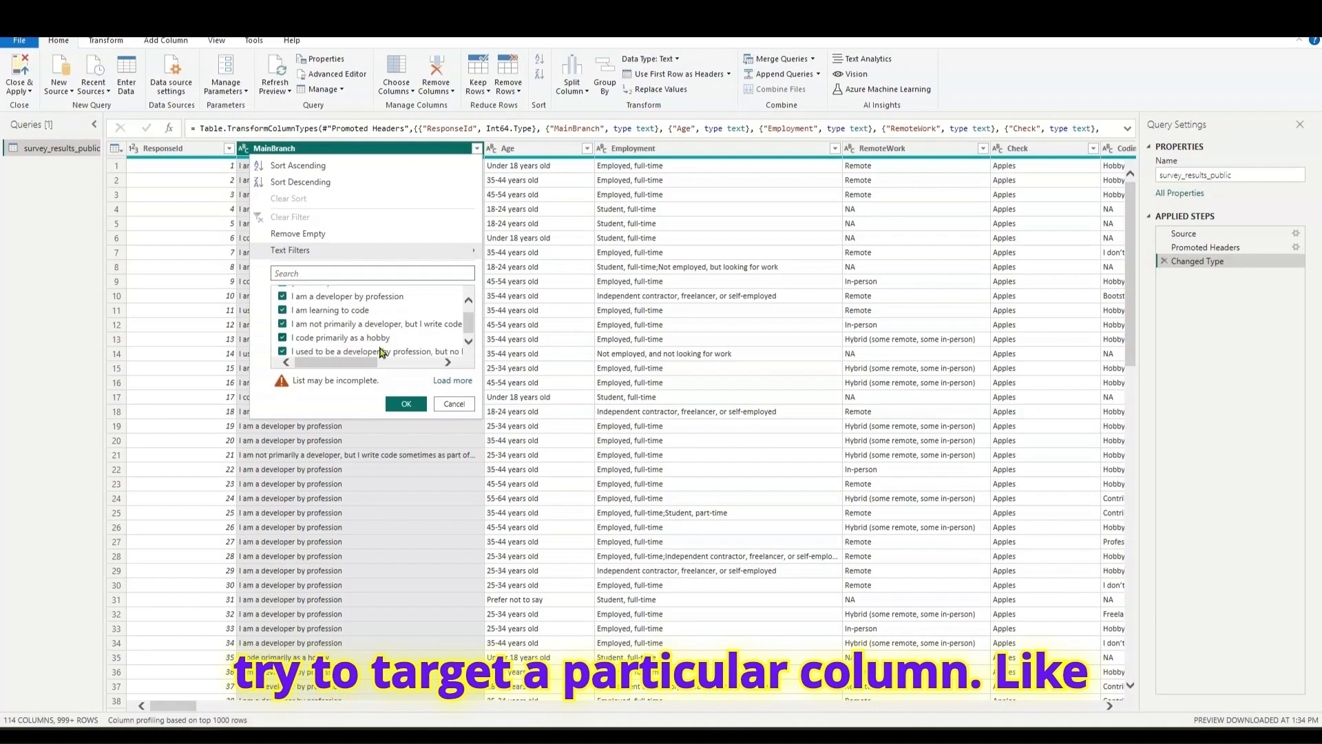
left_click(453, 403)
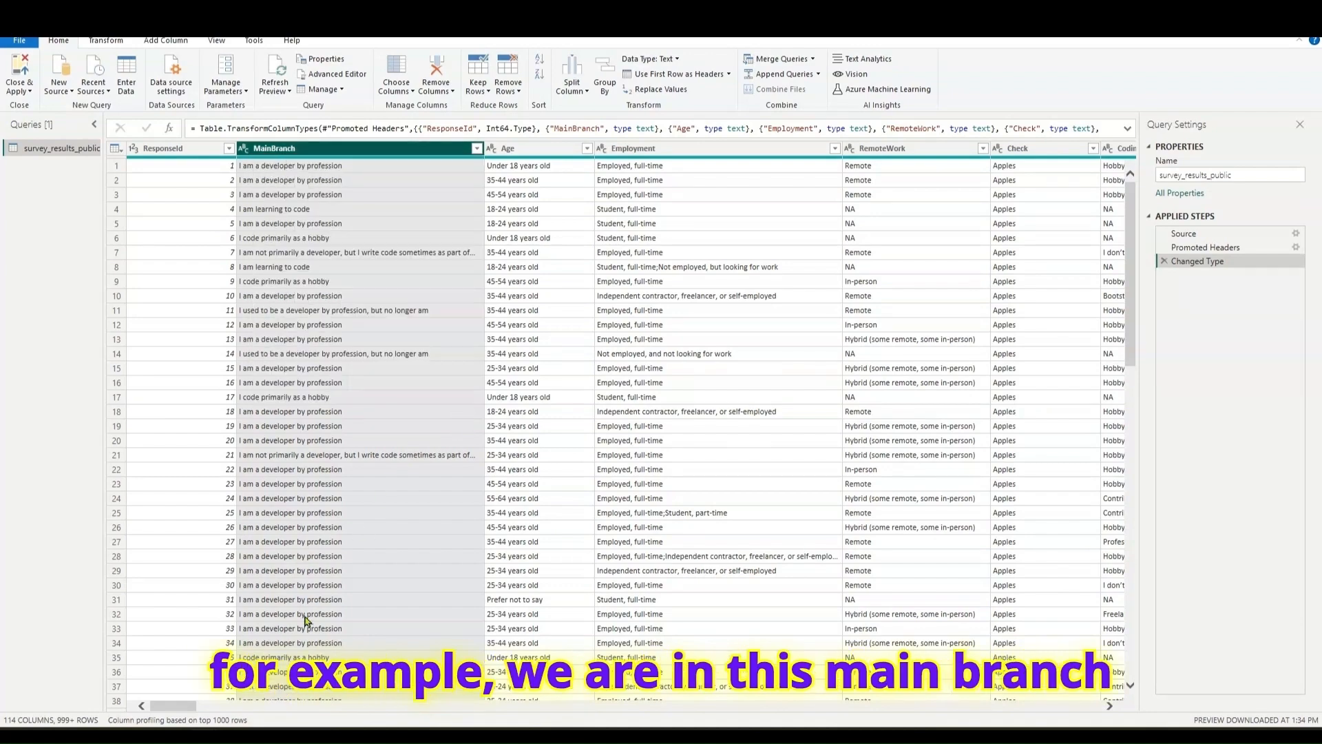
- View the list of filter values for the Country column and close it without filtering
left_click_drag(188, 708, 318, 727)
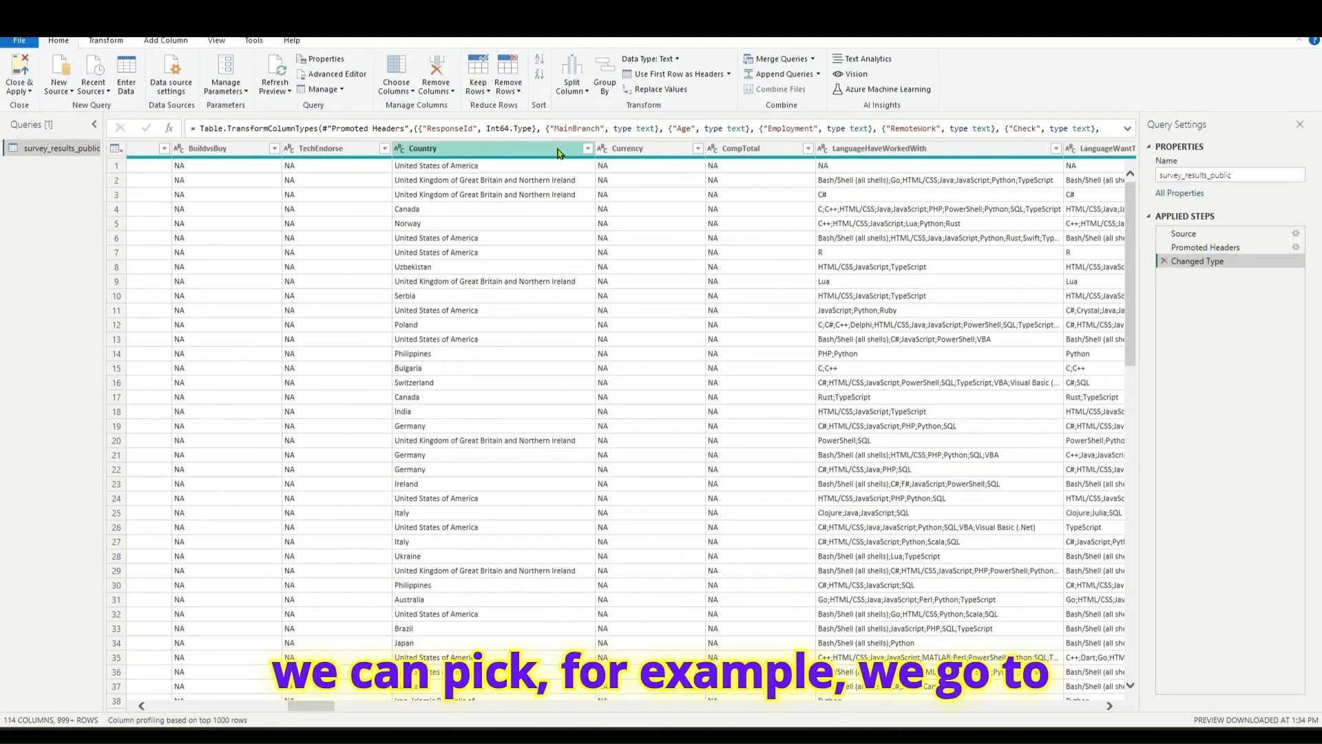
left_click(588, 150)
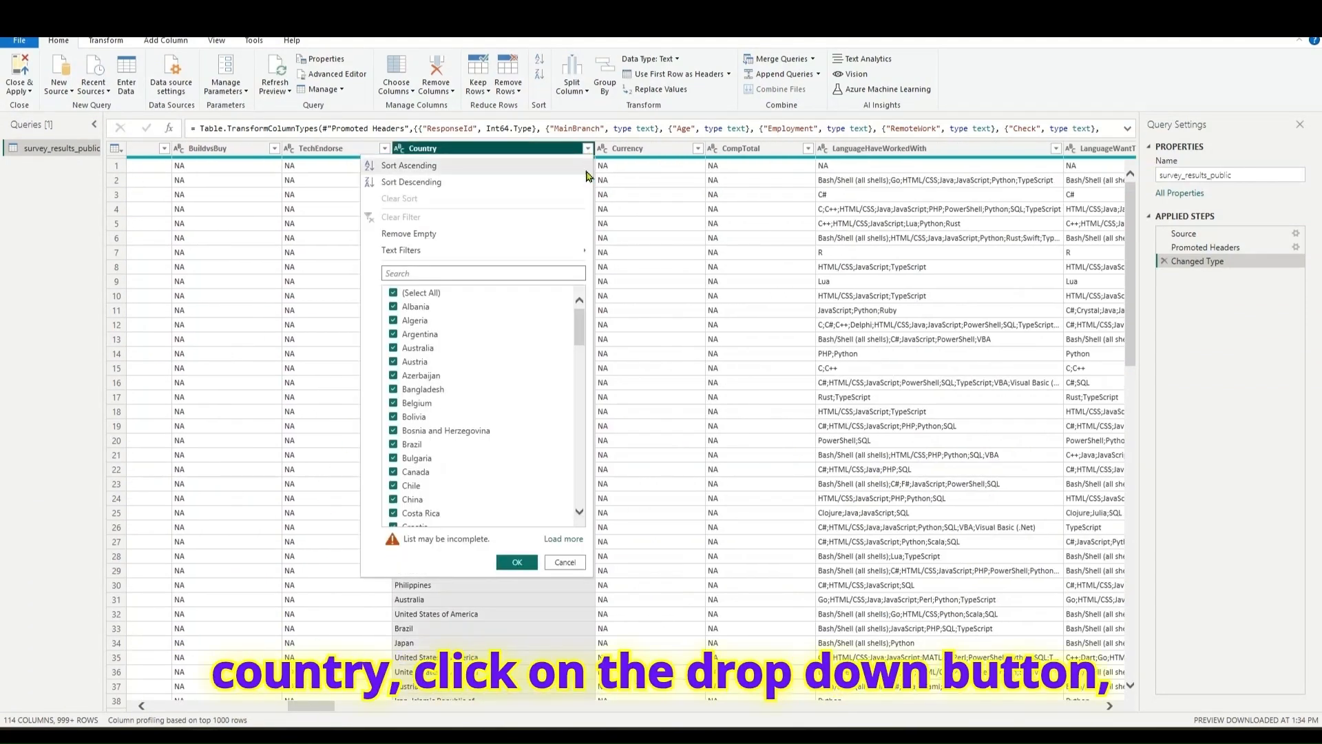
left_click(561, 562)
- View the list of filter values for the LanguageHaveWorkedWith column and close it without filtering
left_click_drag(324, 701, 342, 702)
left_click(577, 150)
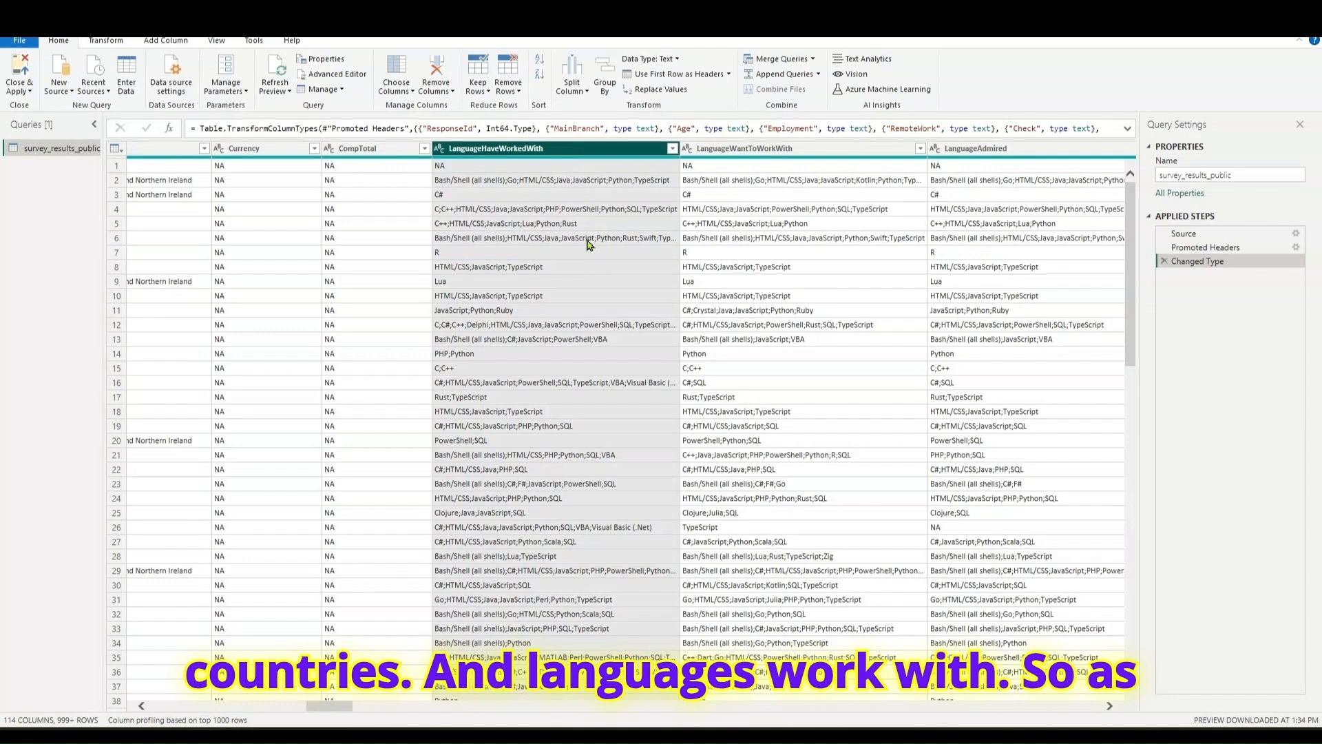
left_click(672, 149)
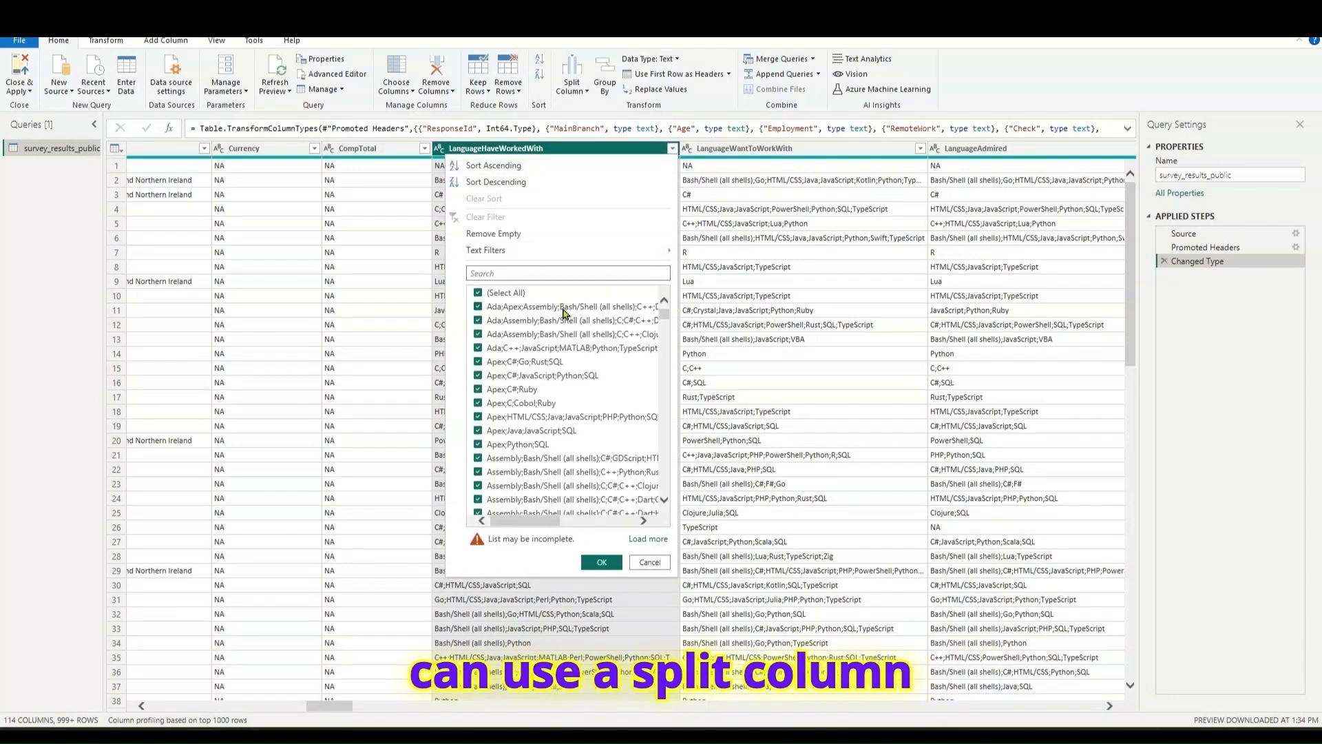
left_click(649, 563)
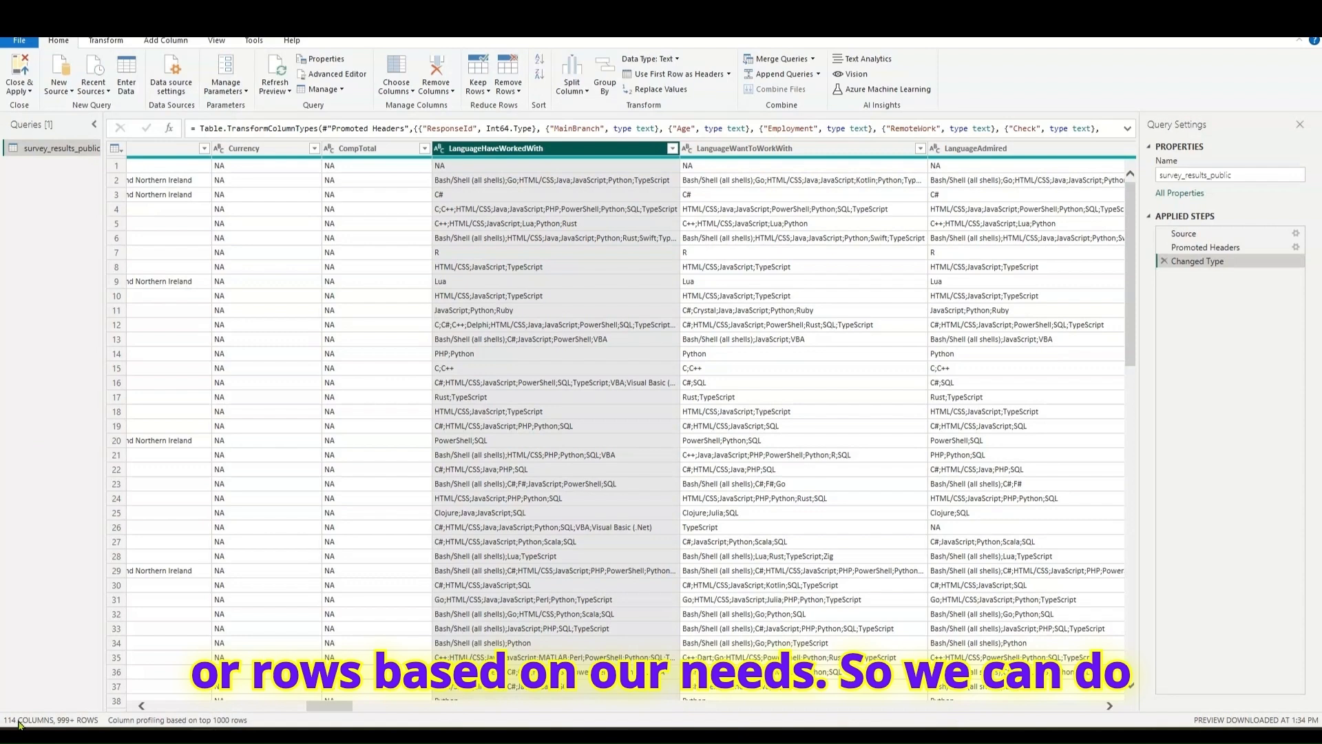
- Search the Choose Columns list for "codi" and "langu", then leave it without changing the column selection
left_click(414, 92)
left_click(429, 108)
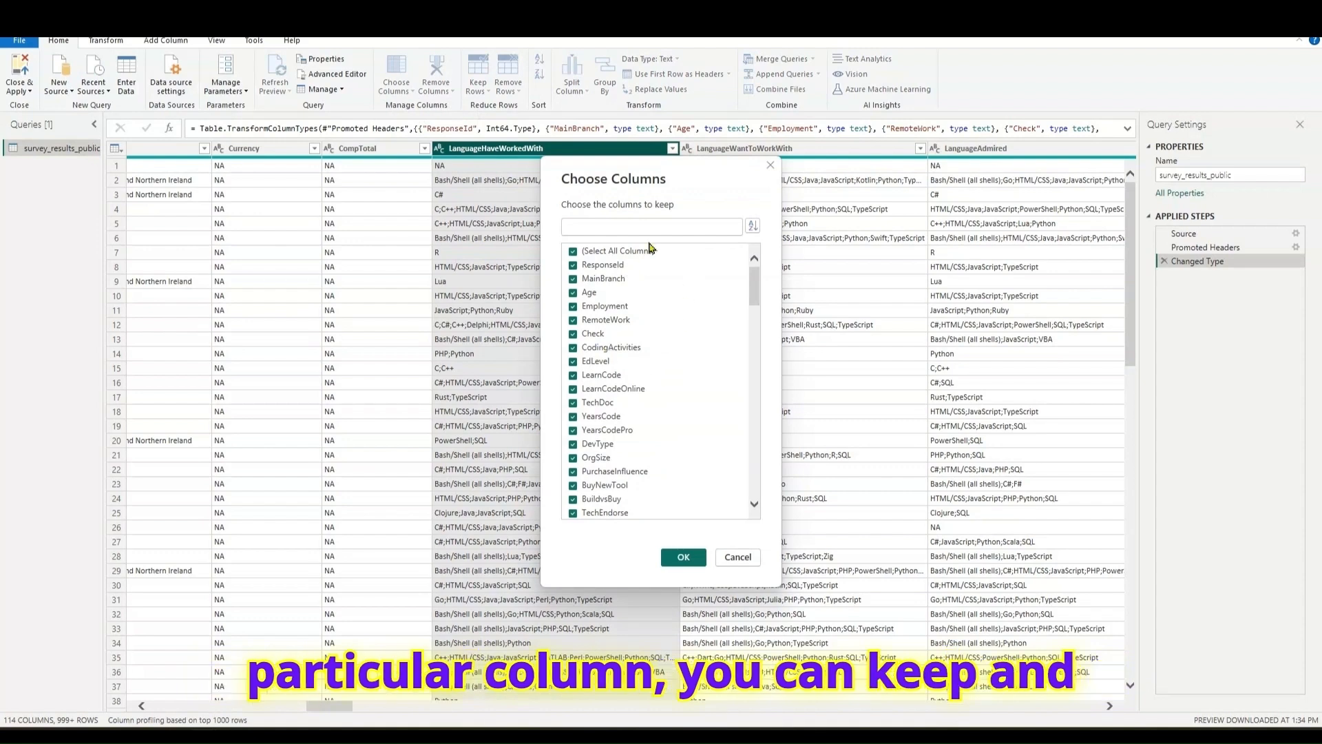
left_click(593, 228)
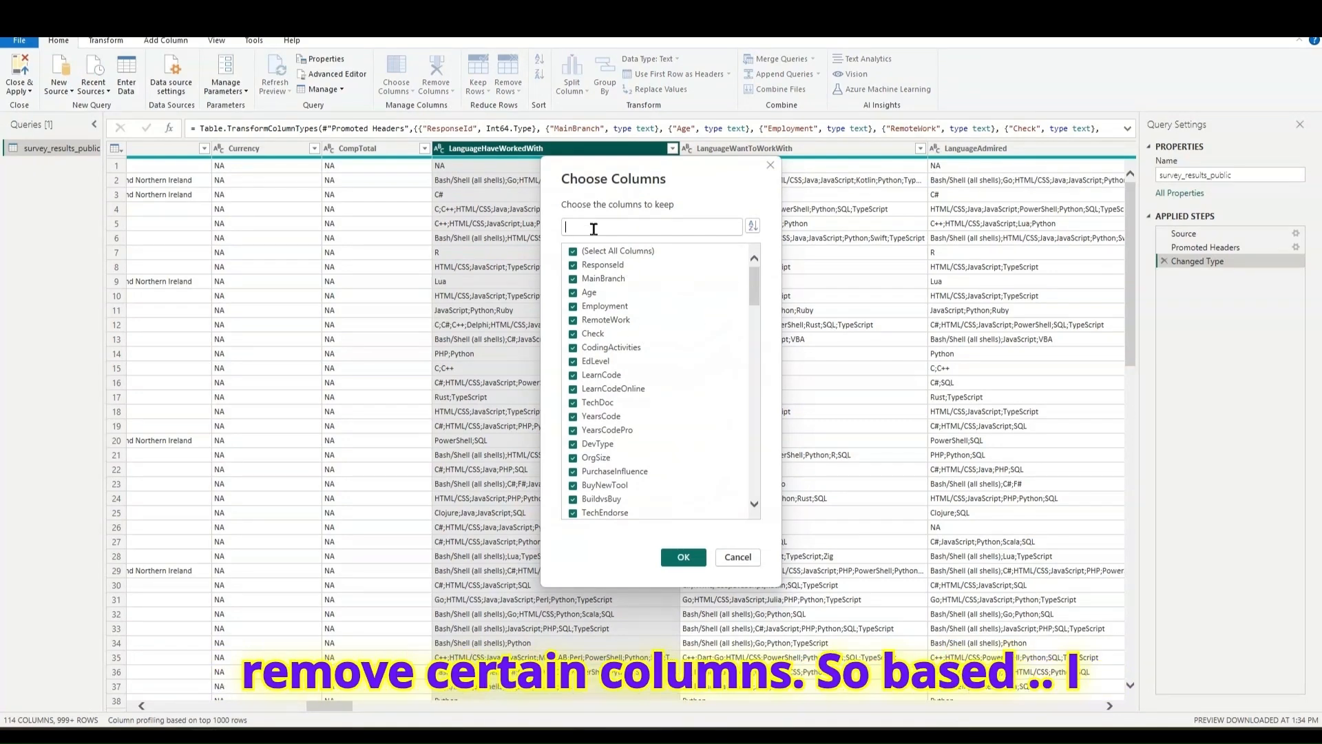
type("c")
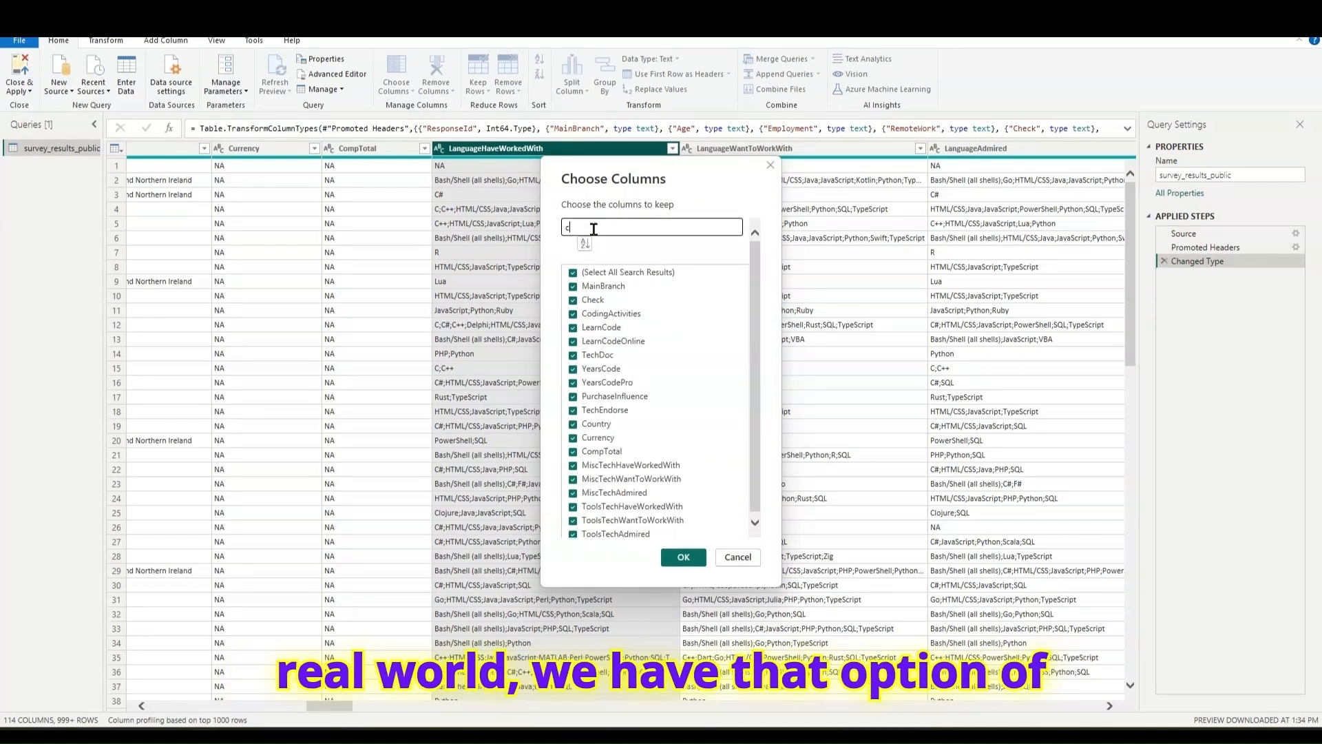
type("odi")
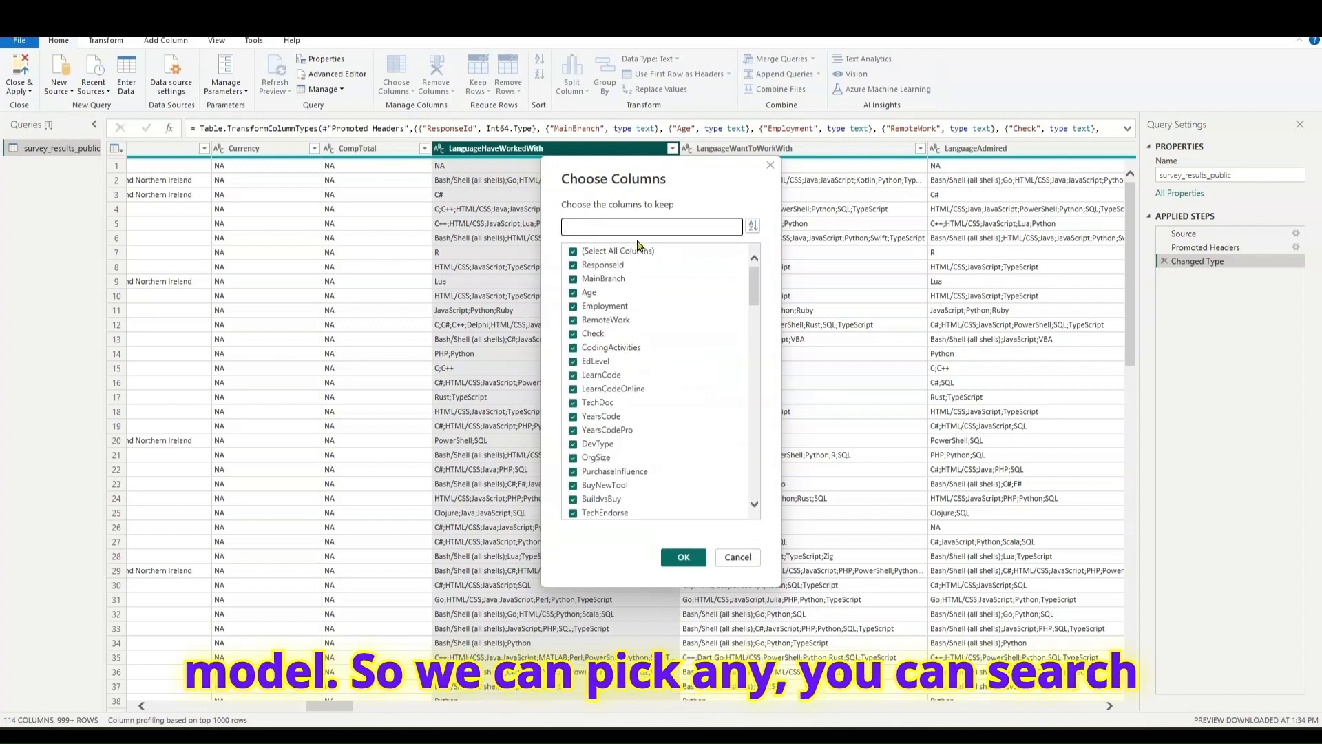
type("langu")
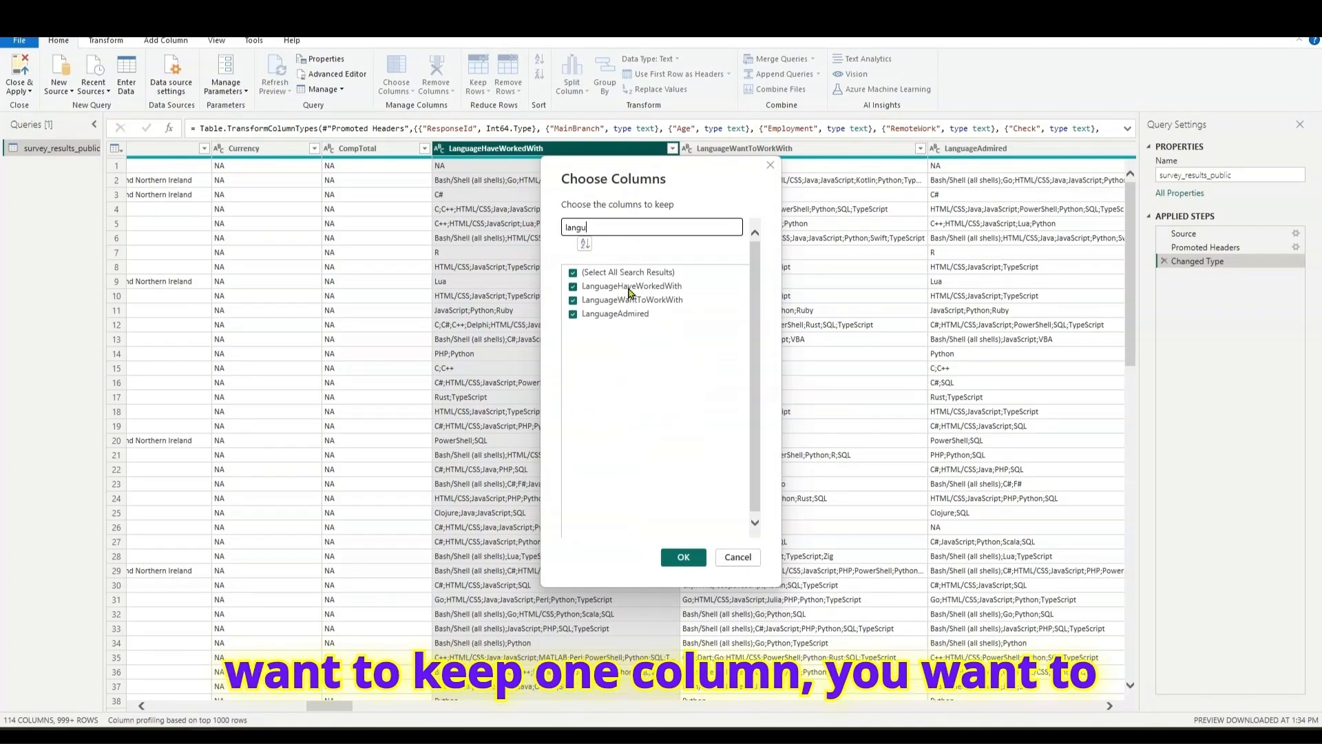
left_click(629, 293)
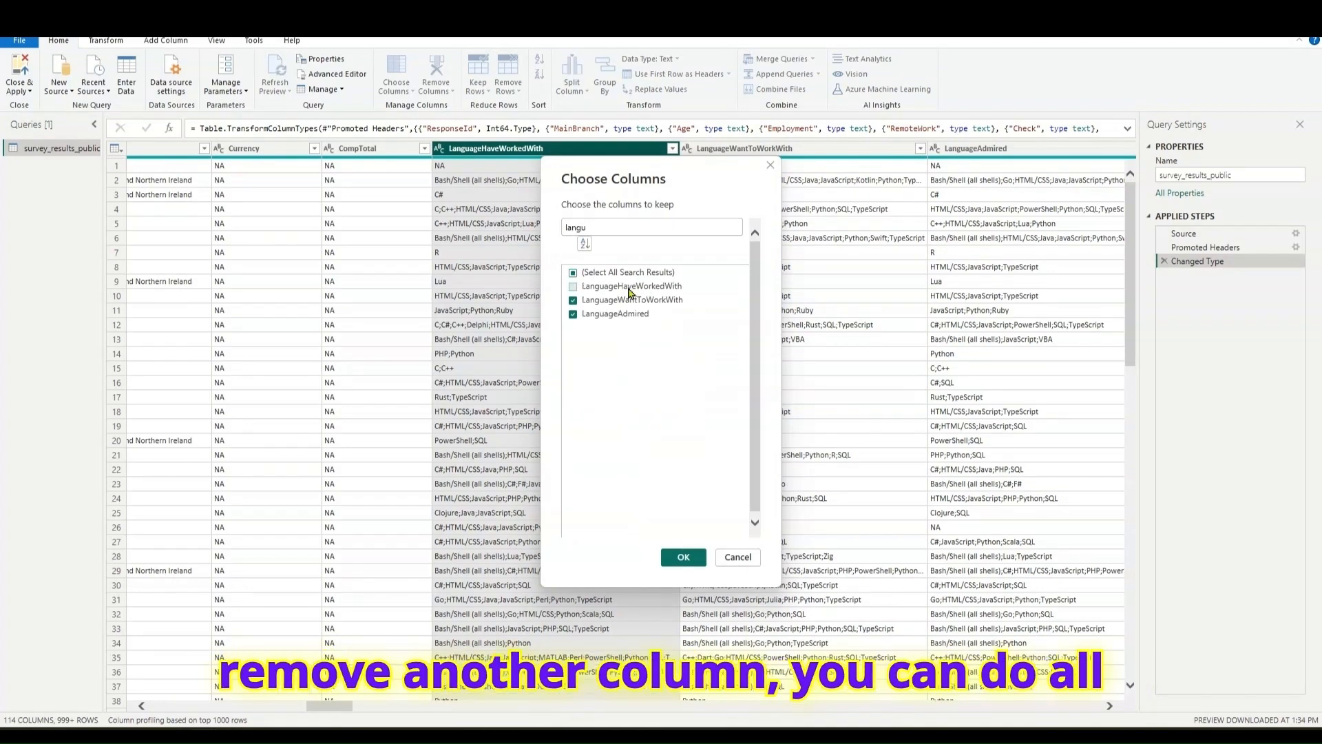
left_click(738, 558)
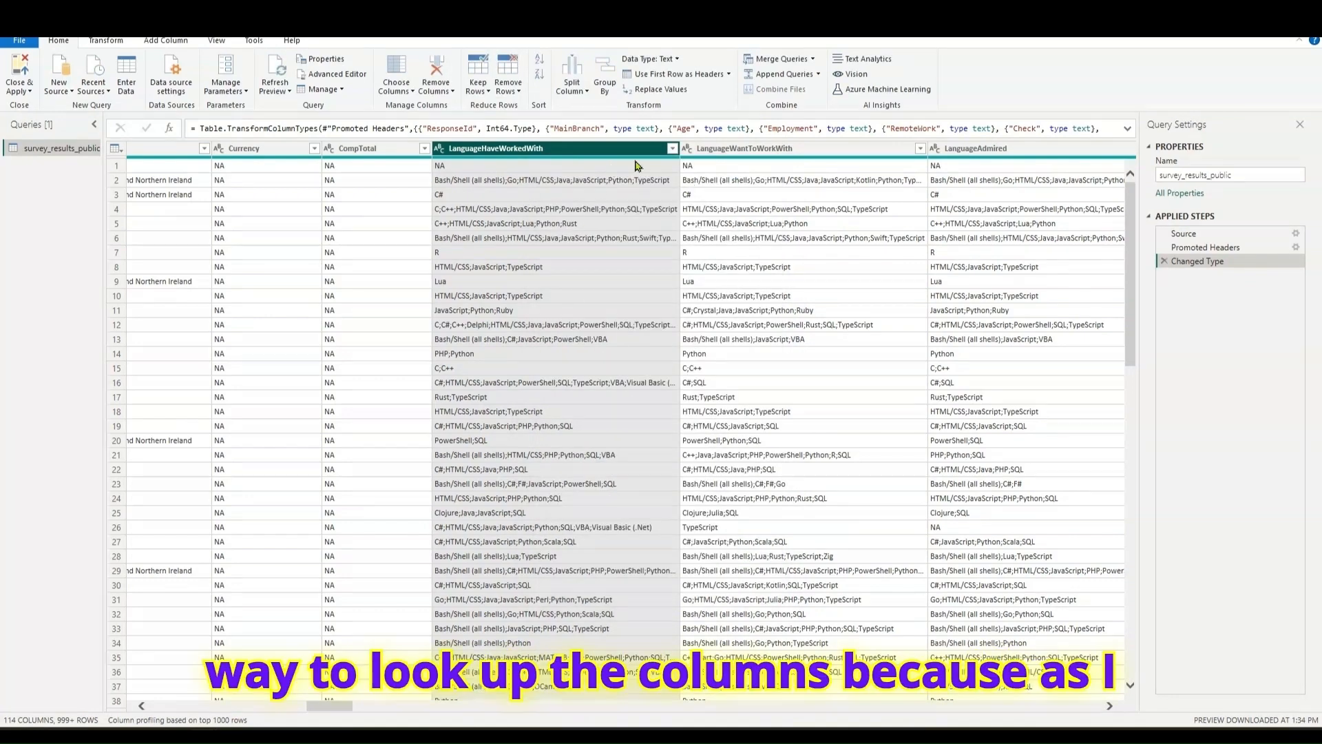
- Filter the LanguageHaveWorkedWith column to the values matching a search for "JavaScript" in its value list
left_click(765, 159)
left_click(951, 158)
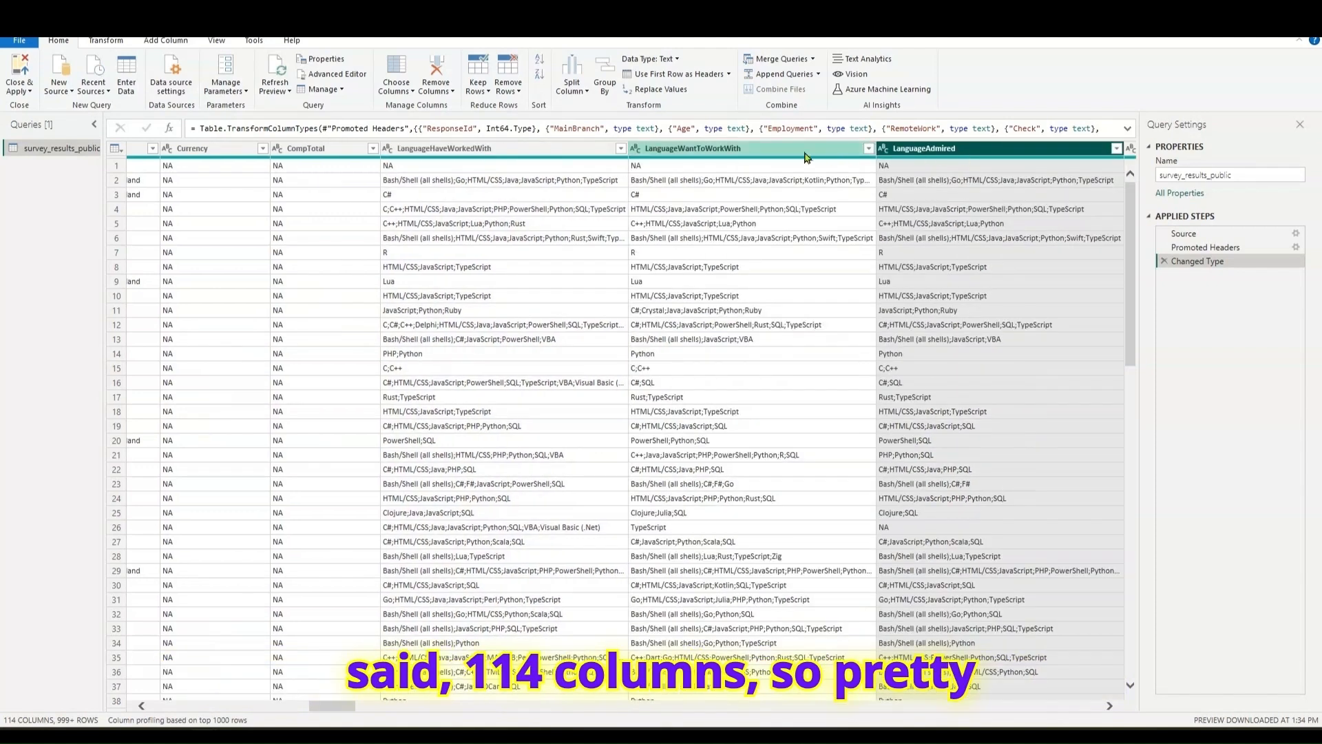
left_click(543, 157)
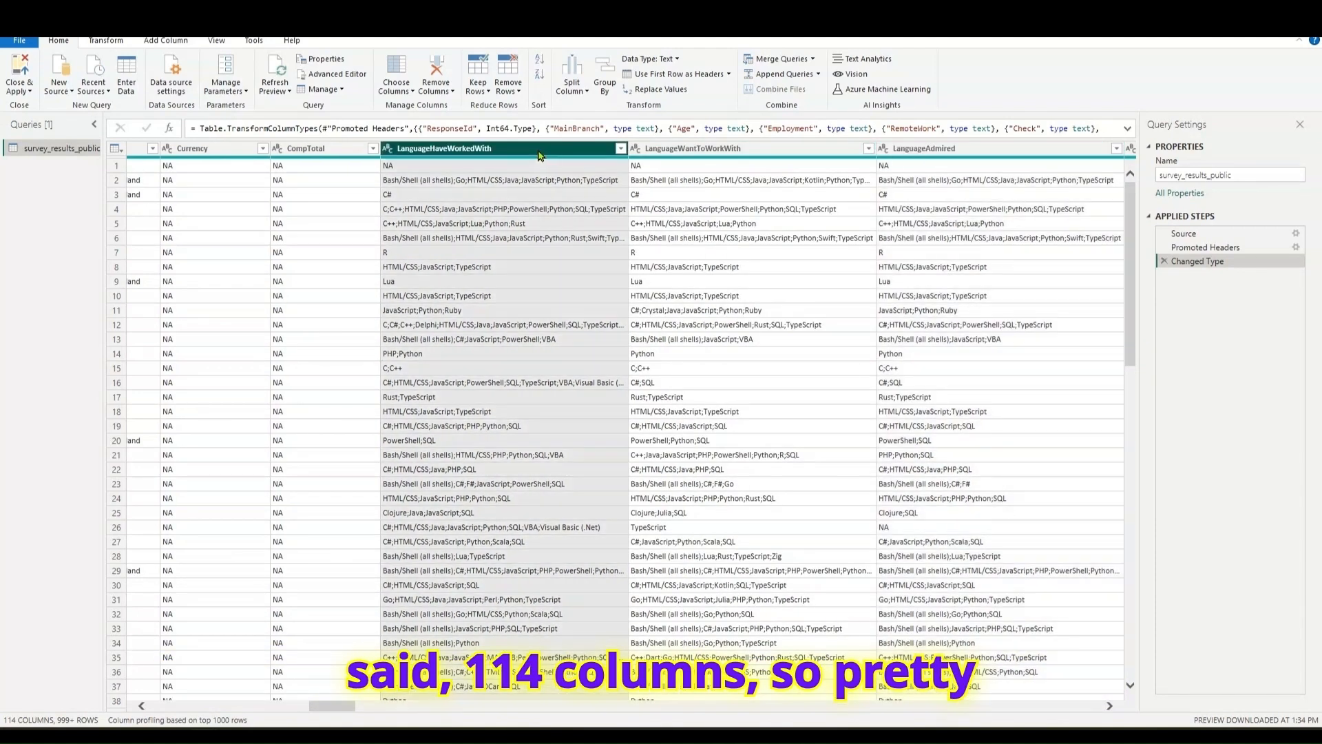
left_click(620, 149)
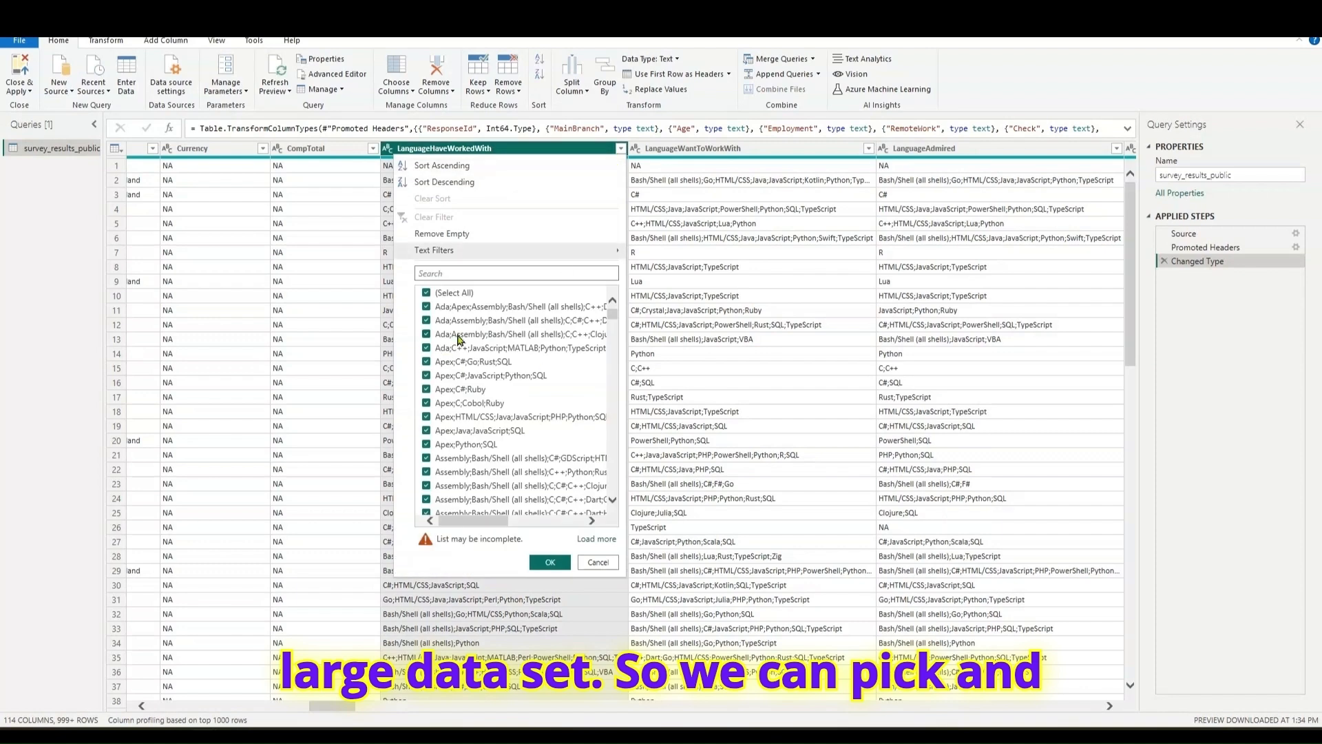
left_click(486, 273)
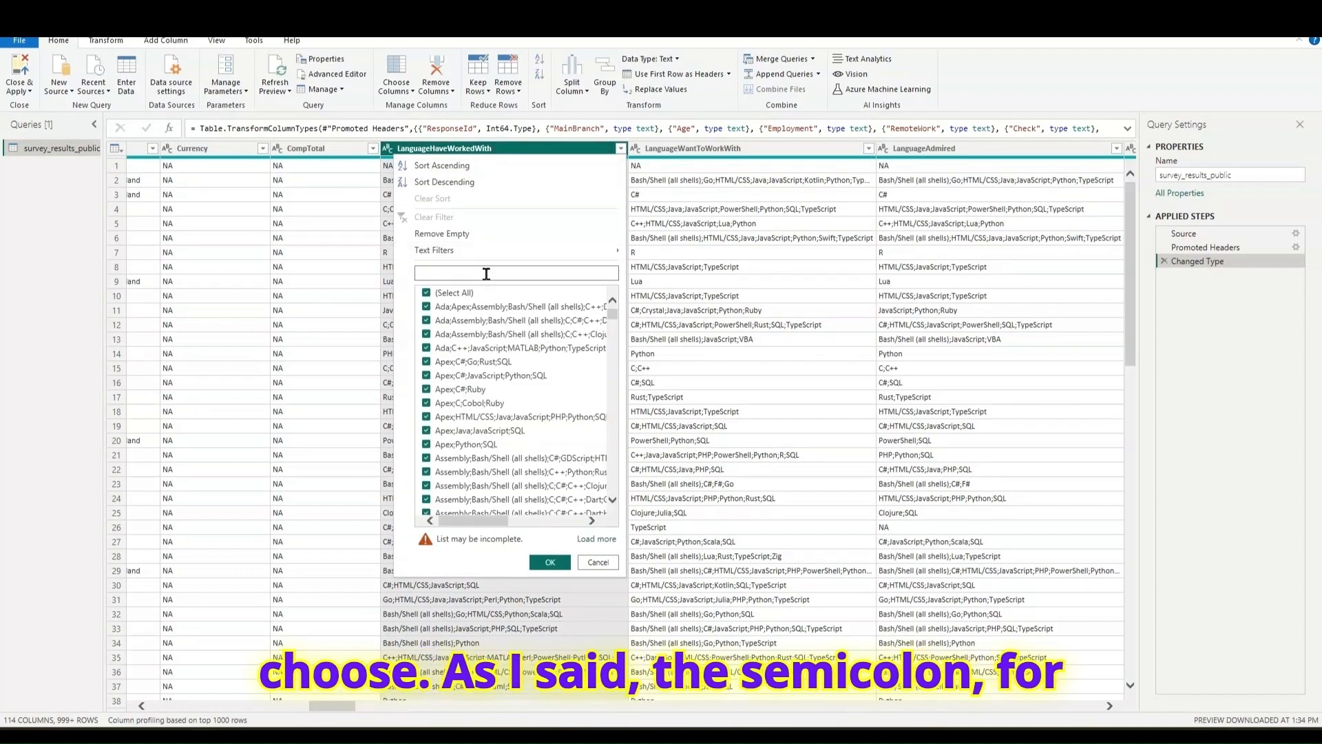
type("Java")
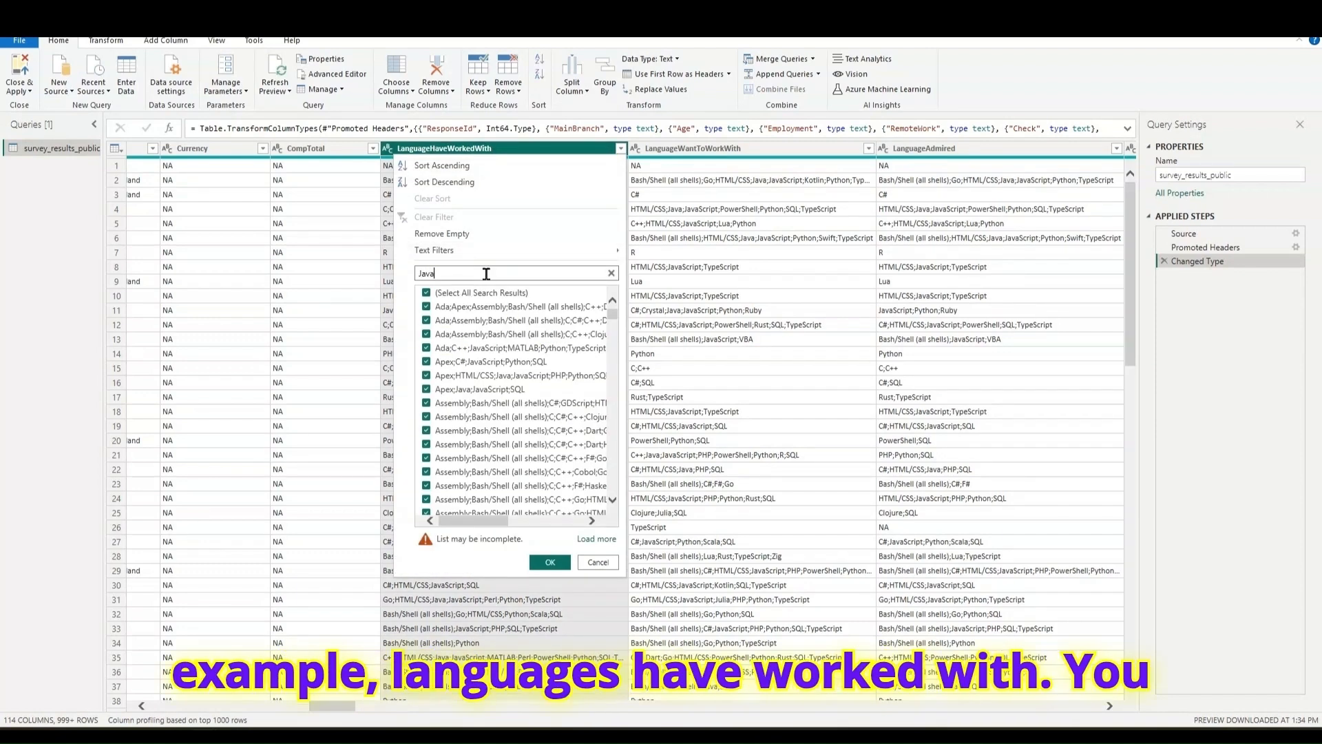
type("Script")
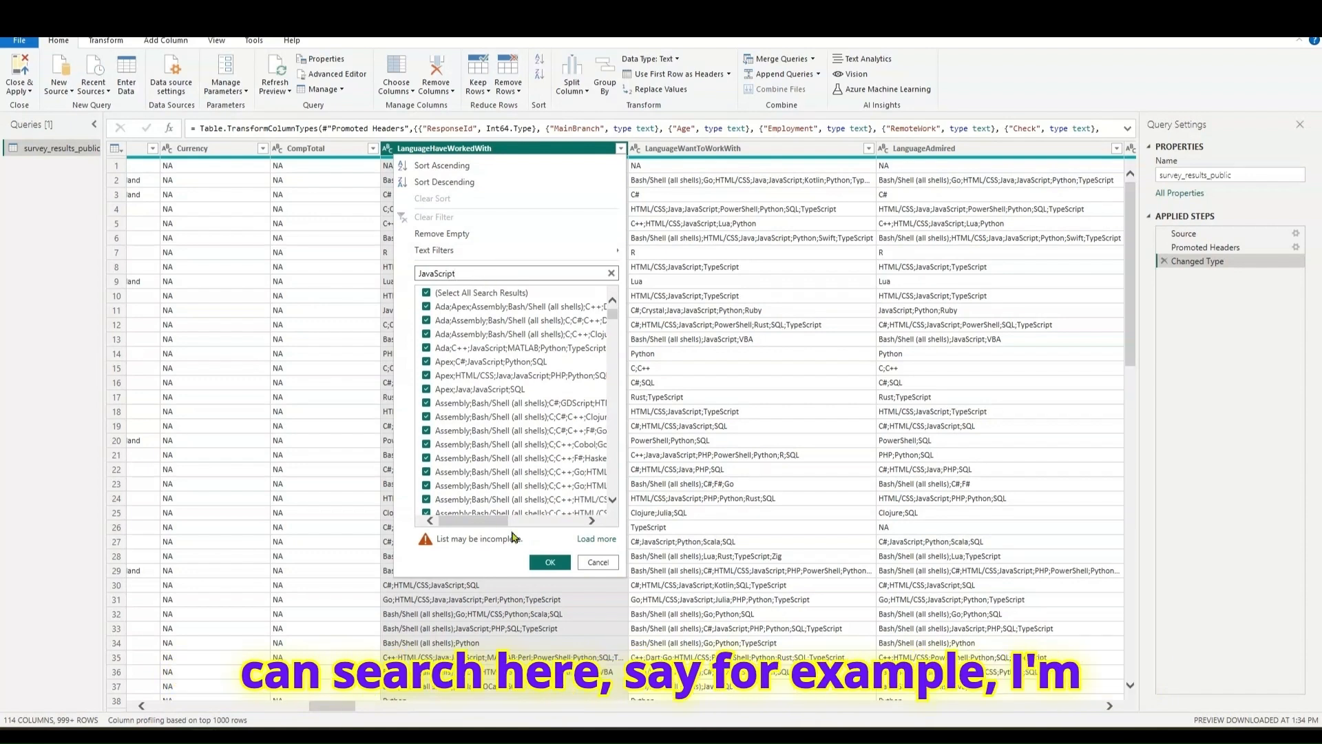
left_click(541, 561)
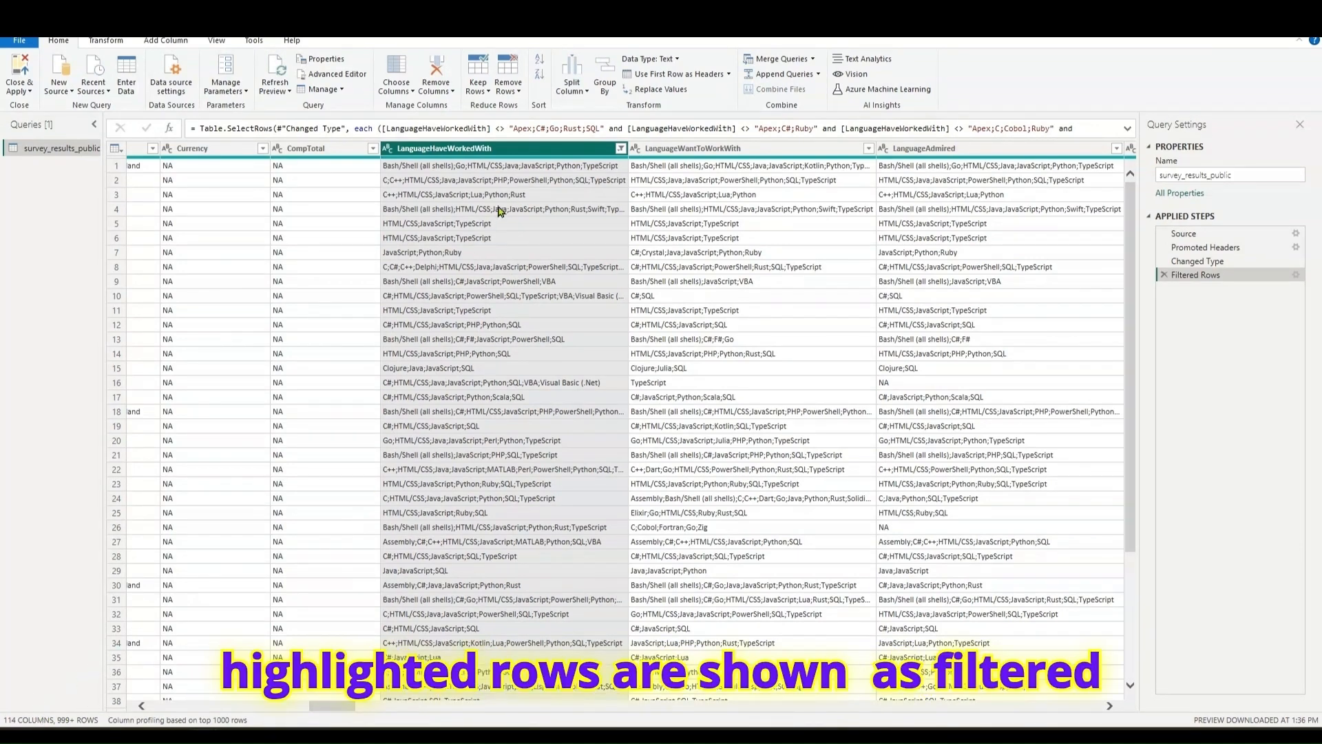
- Look through the filtered rows and clear the filter on the LanguageHaveWorkedWith column
scroll(501, 208, "down", 10)
scroll(501, 208, "up", 10)
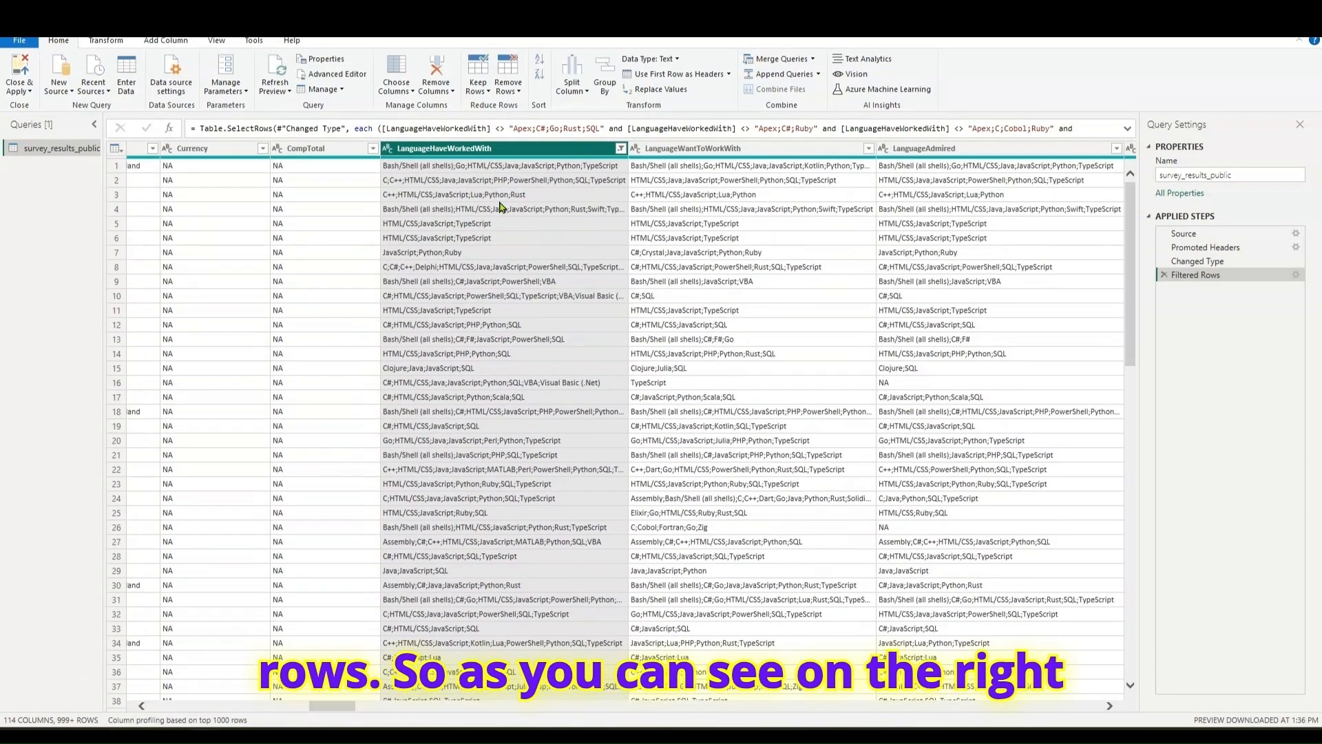
left_click(621, 148)
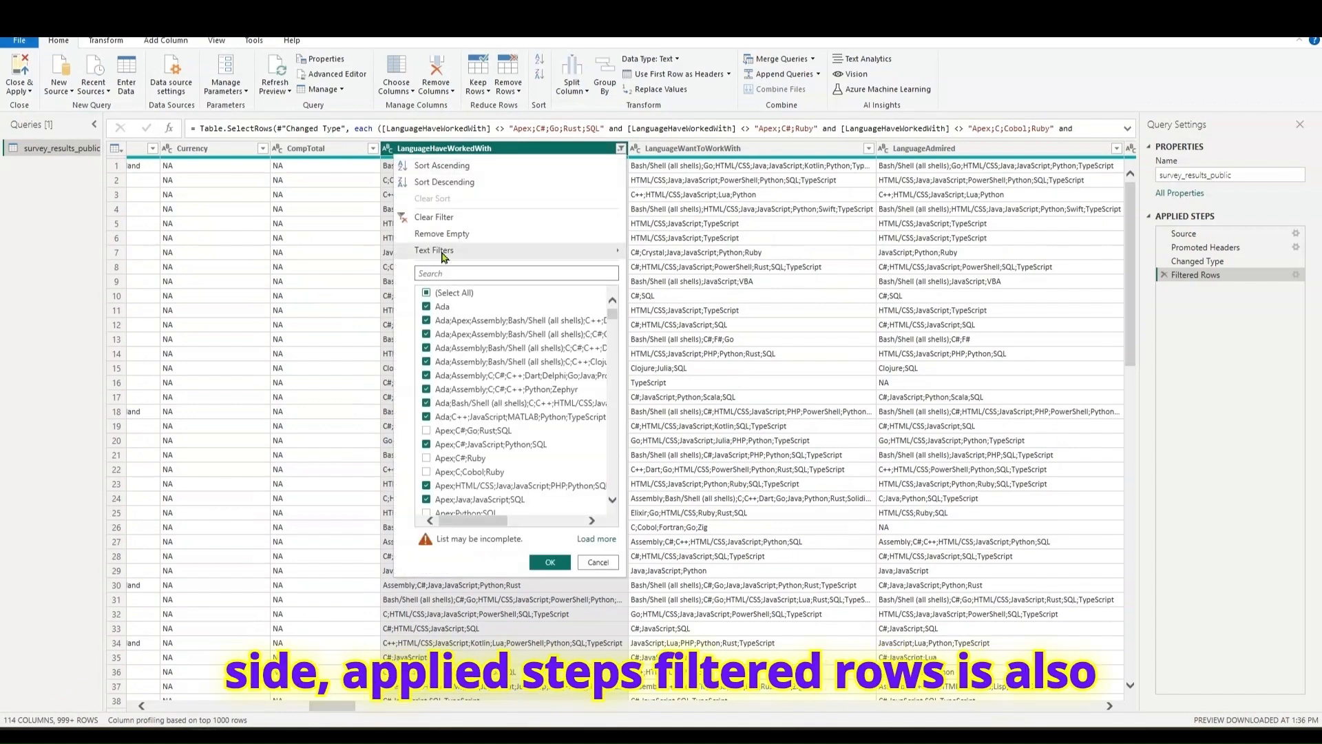
left_click(457, 218)
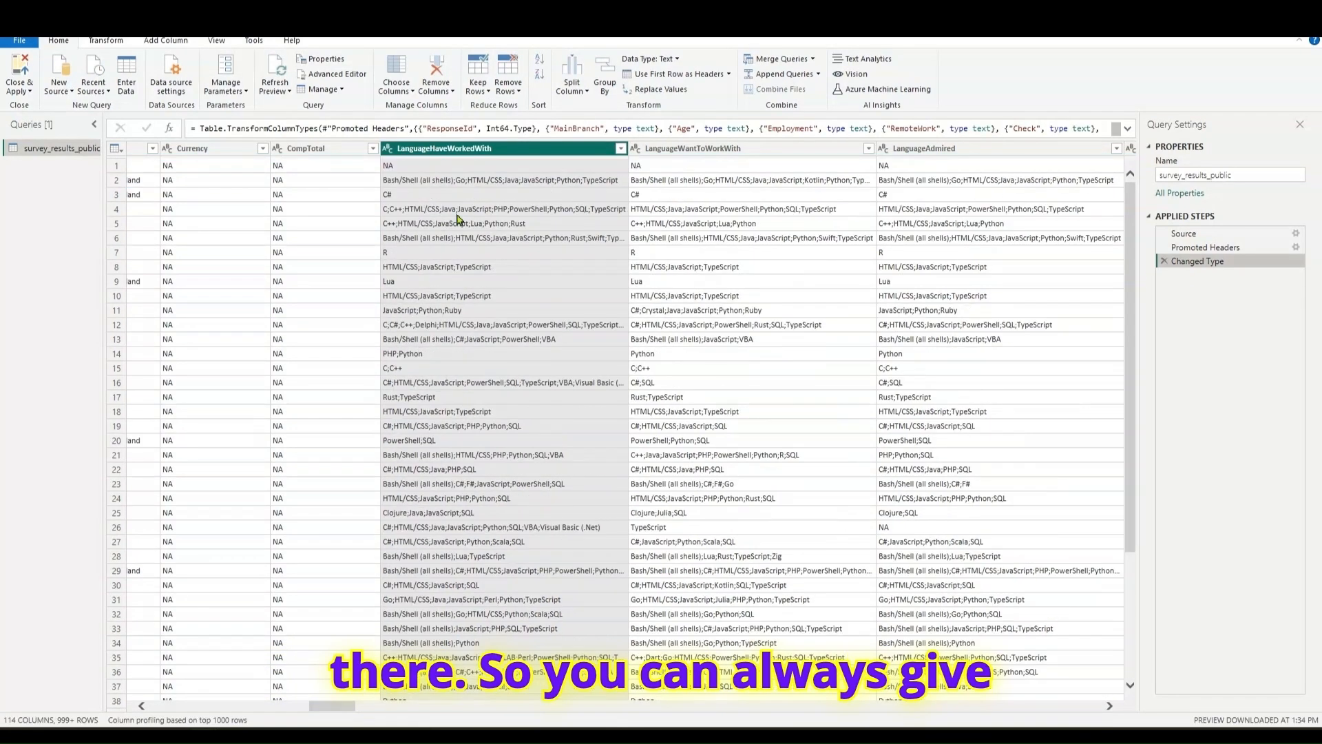
- Apply a text filter keeping rows where LanguageHaveWorkedWith contains "JavaScript", and delete the Filtered Rows step it adds
left_click(621, 148)
mouse_move(496, 251)
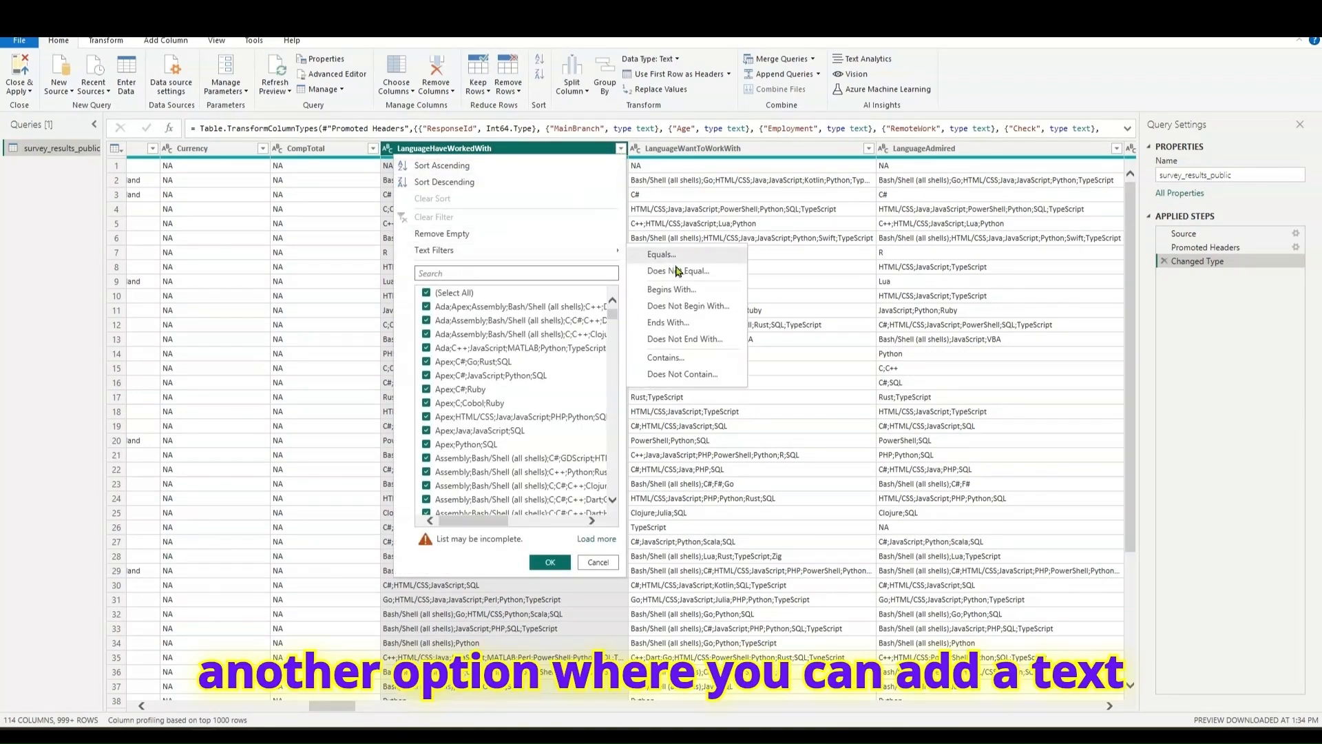
left_click(666, 358)
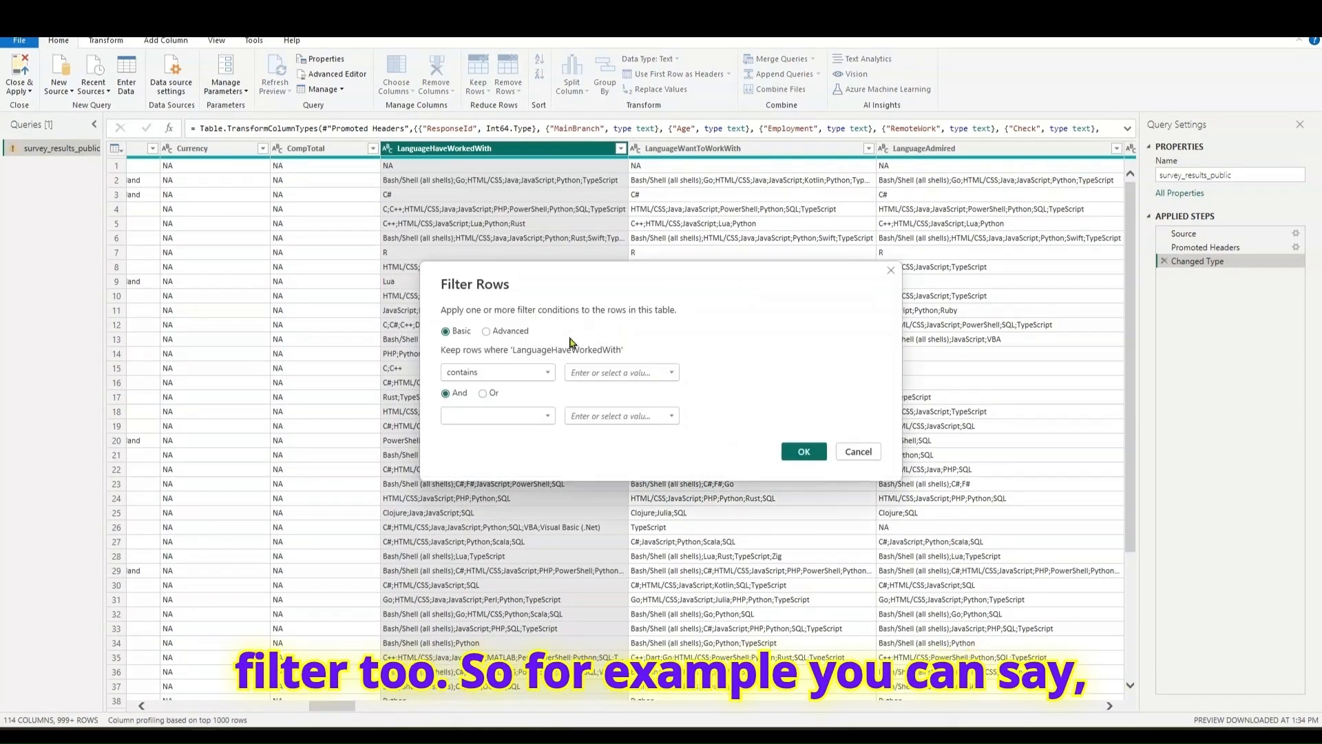
left_click(604, 372)
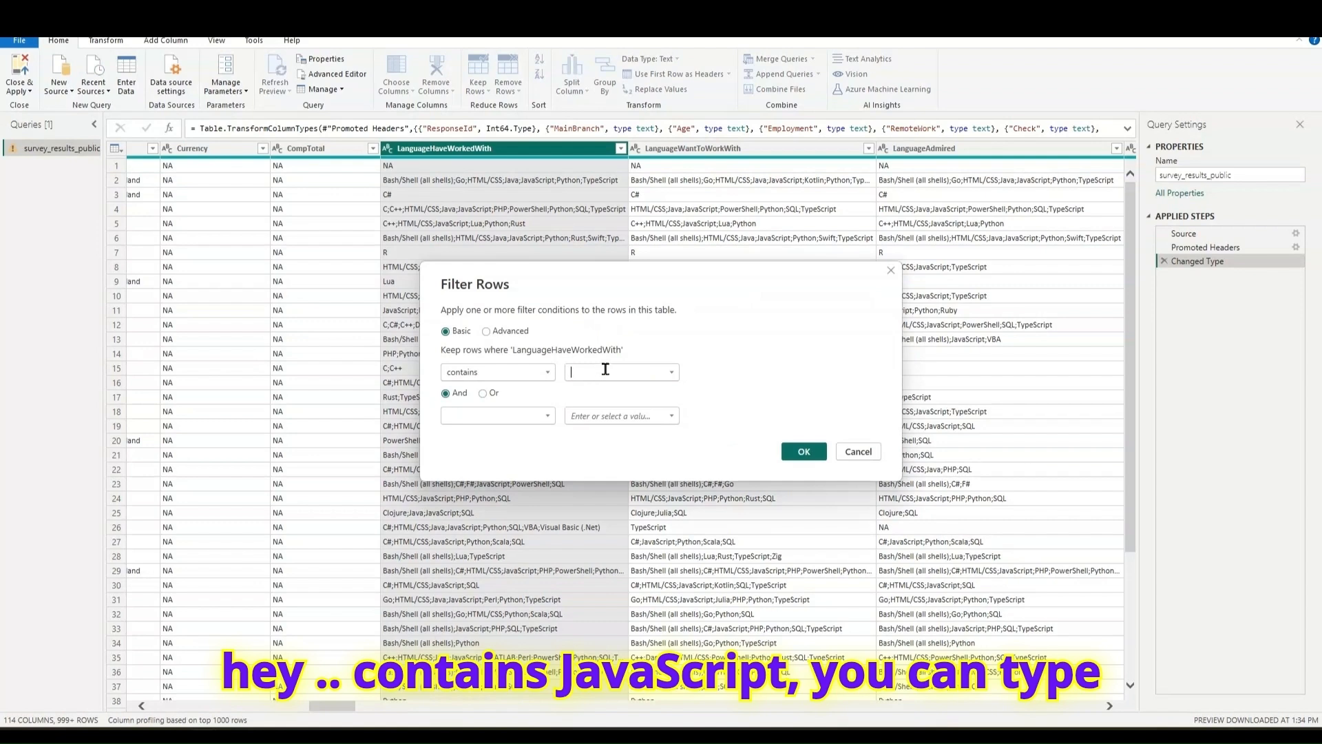
type("JavaScript")
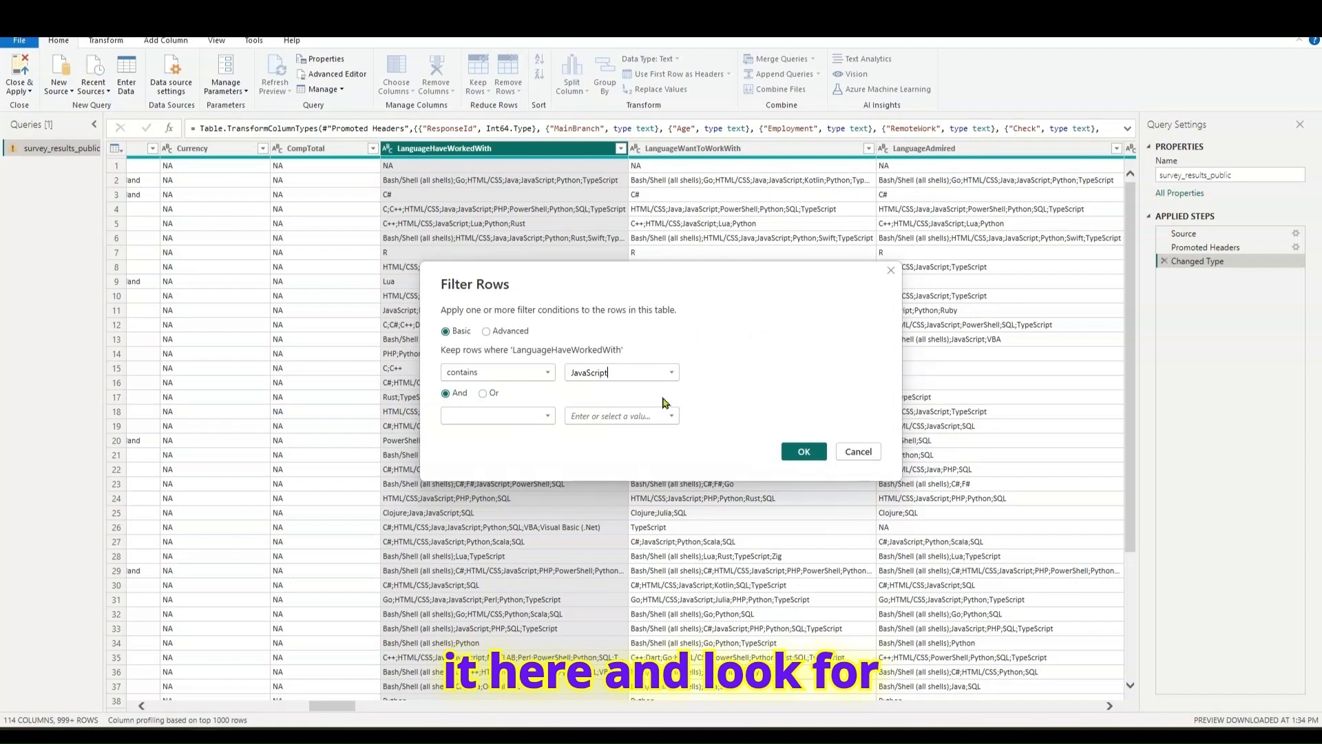
left_click_drag(667, 274, 737, 290)
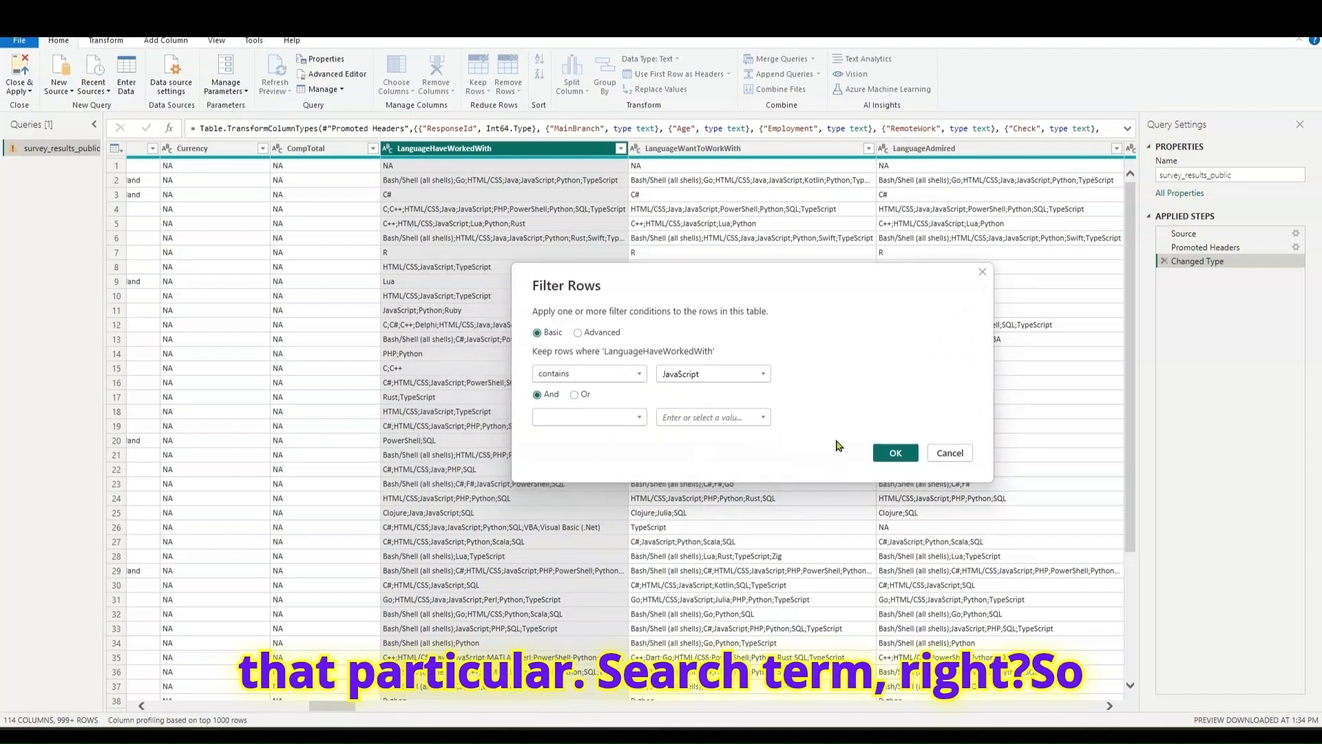
left_click(894, 453)
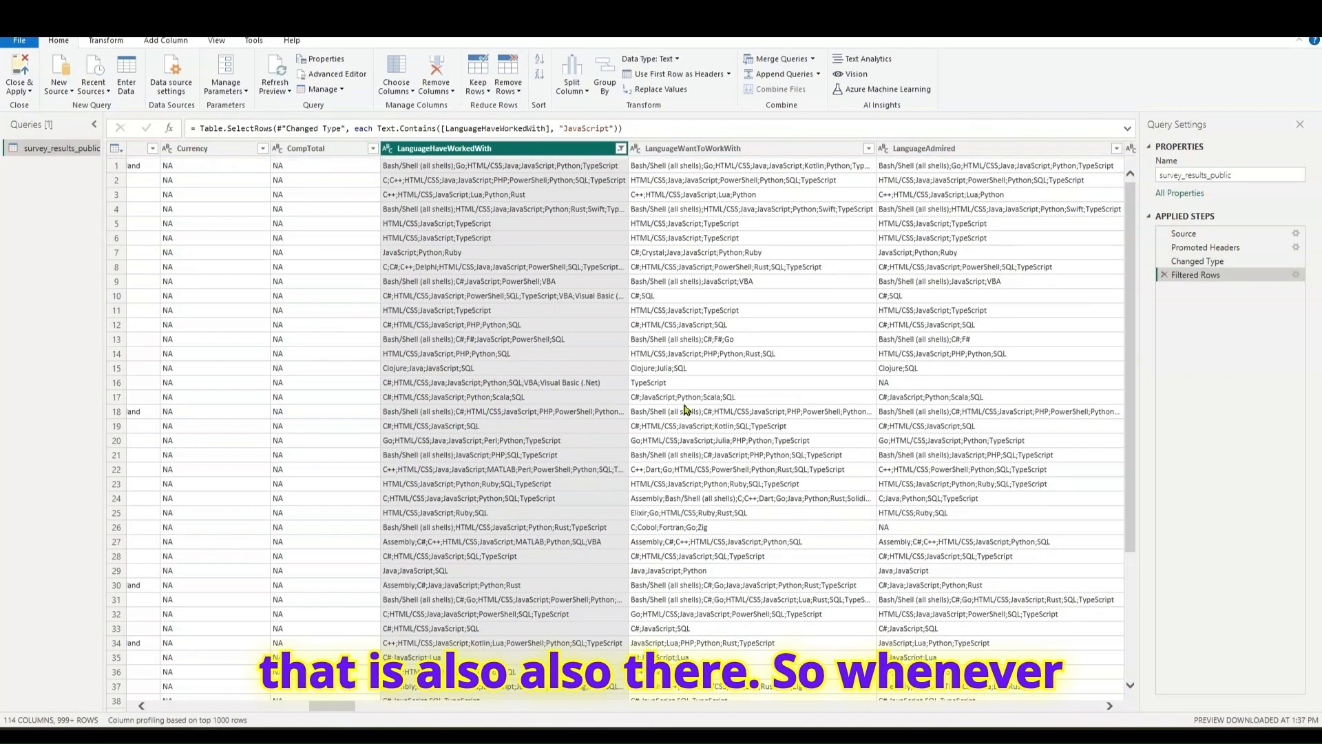
scroll(419, 480, "down", 2)
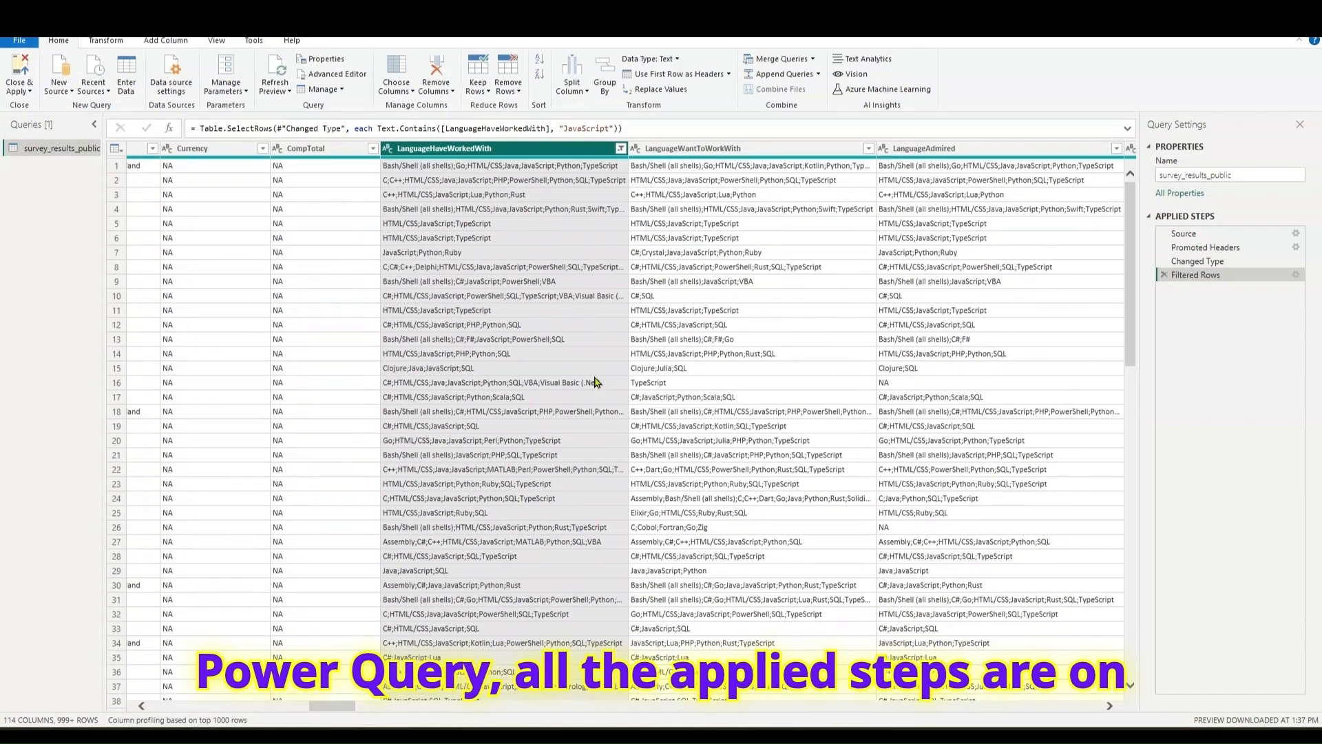
left_click(1164, 275)
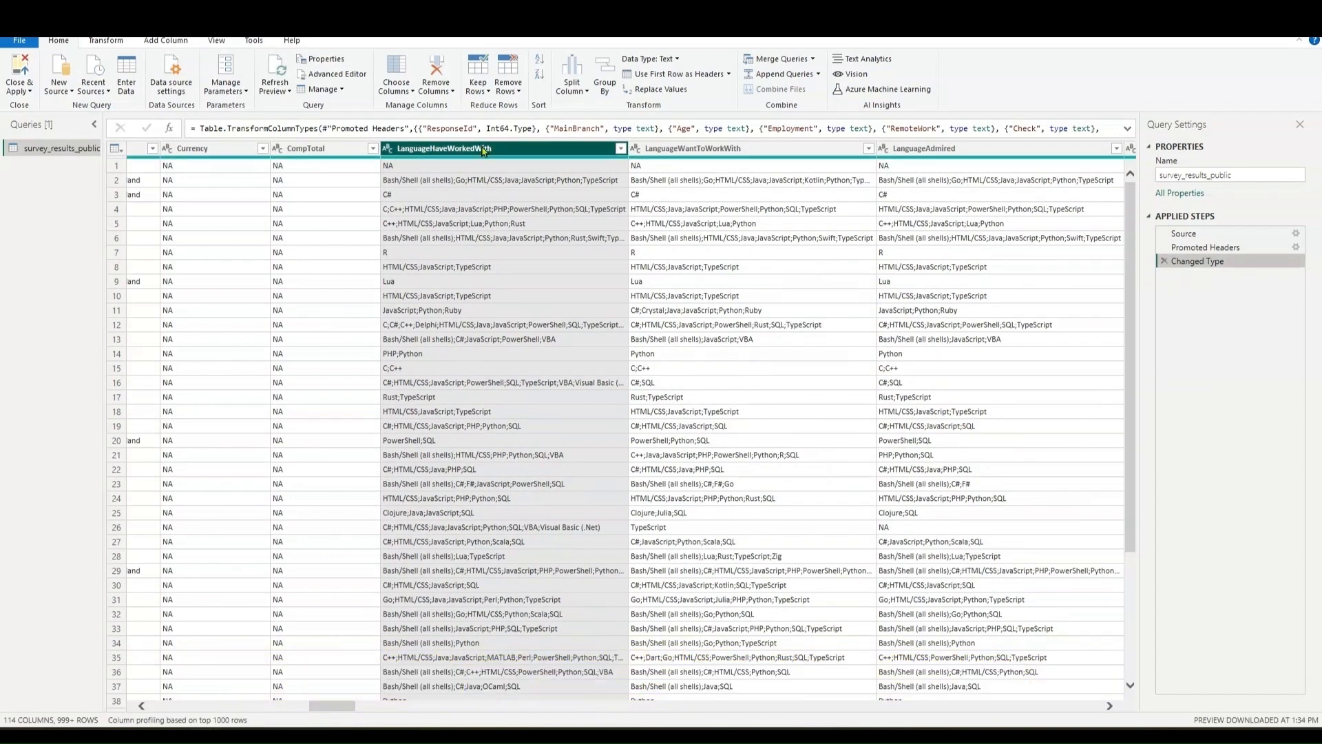
- Start splitting the LanguageHaveWorkedWith column by delimiter, with Semicolon as the delimiter
left_click(173, 43)
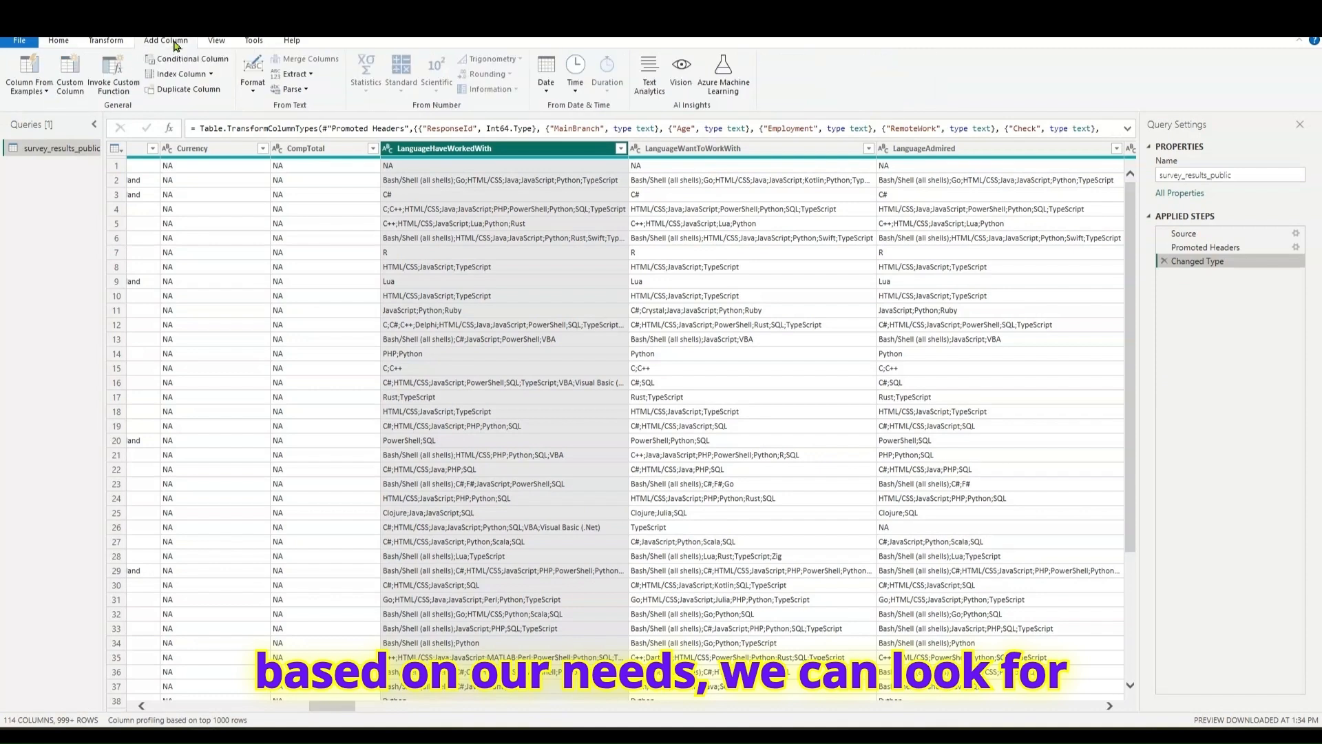
left_click(106, 42)
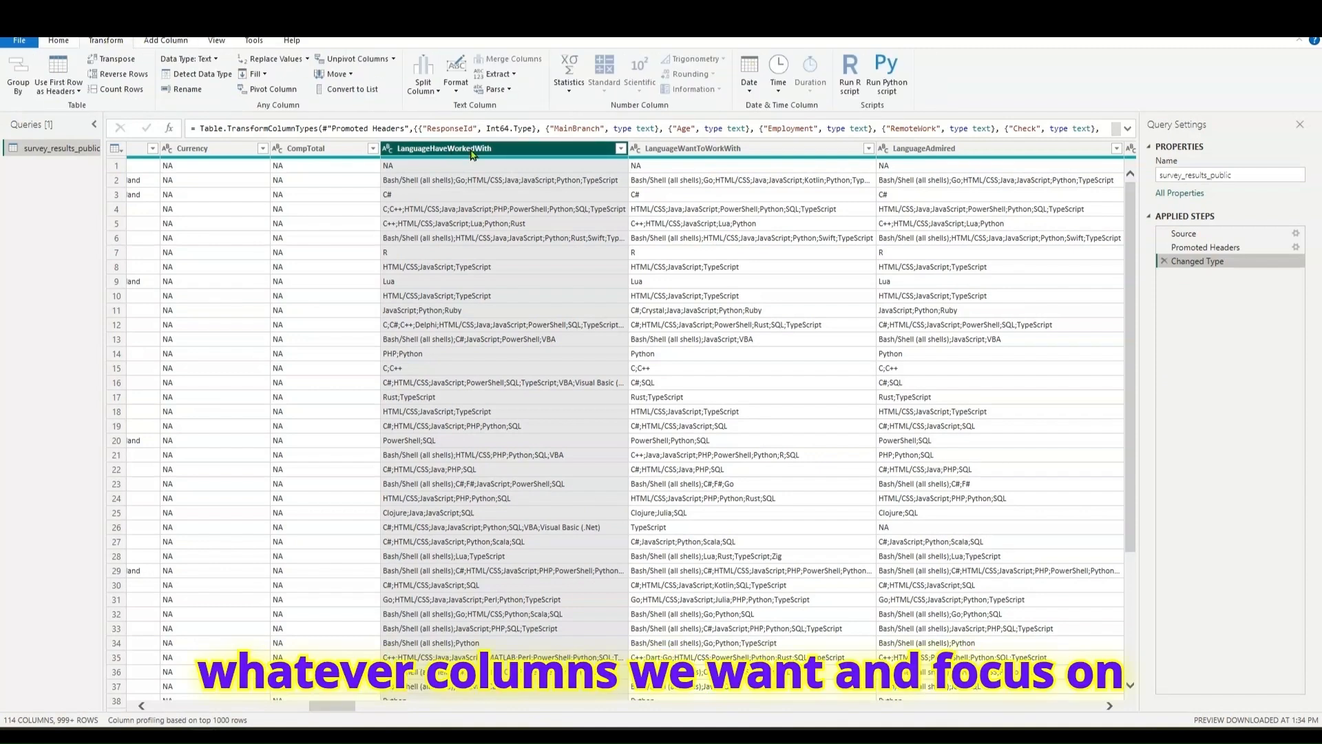
left_click(435, 90)
left_click(457, 106)
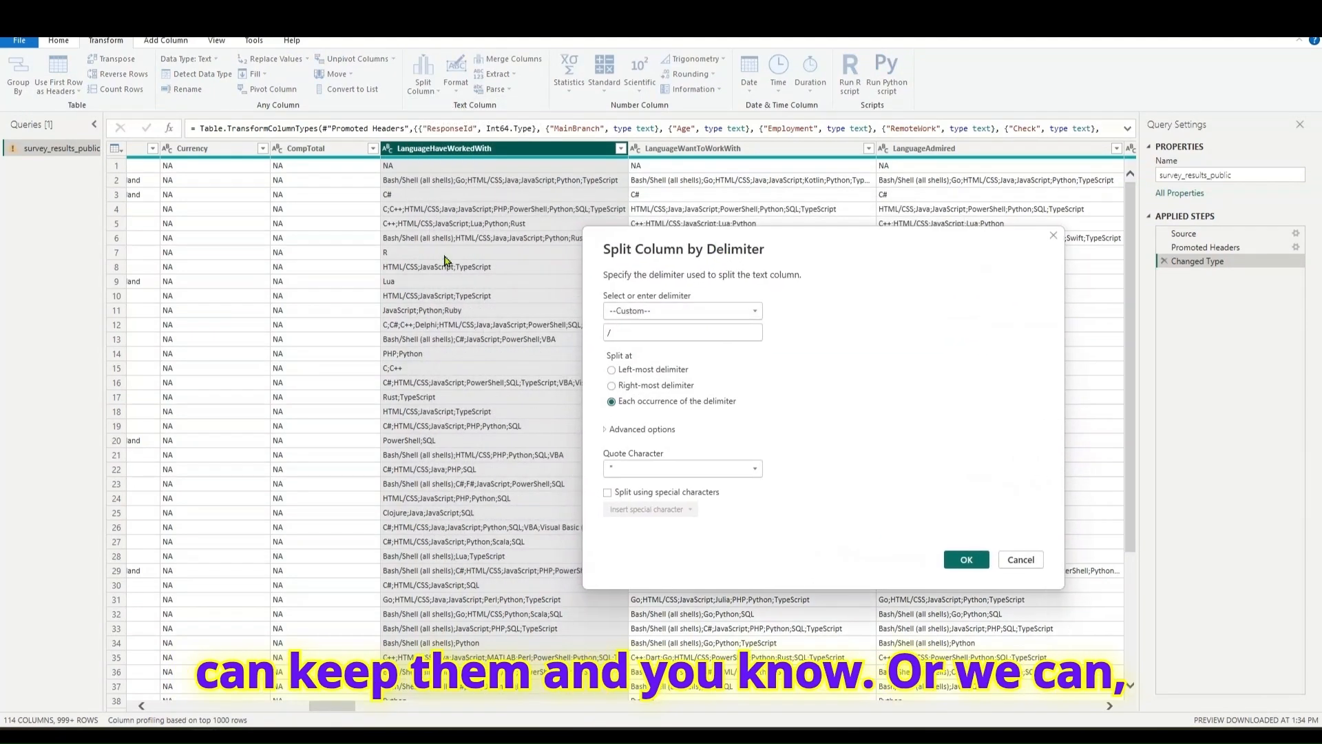
left_click(658, 314)
left_click(658, 314)
left_click(647, 314)
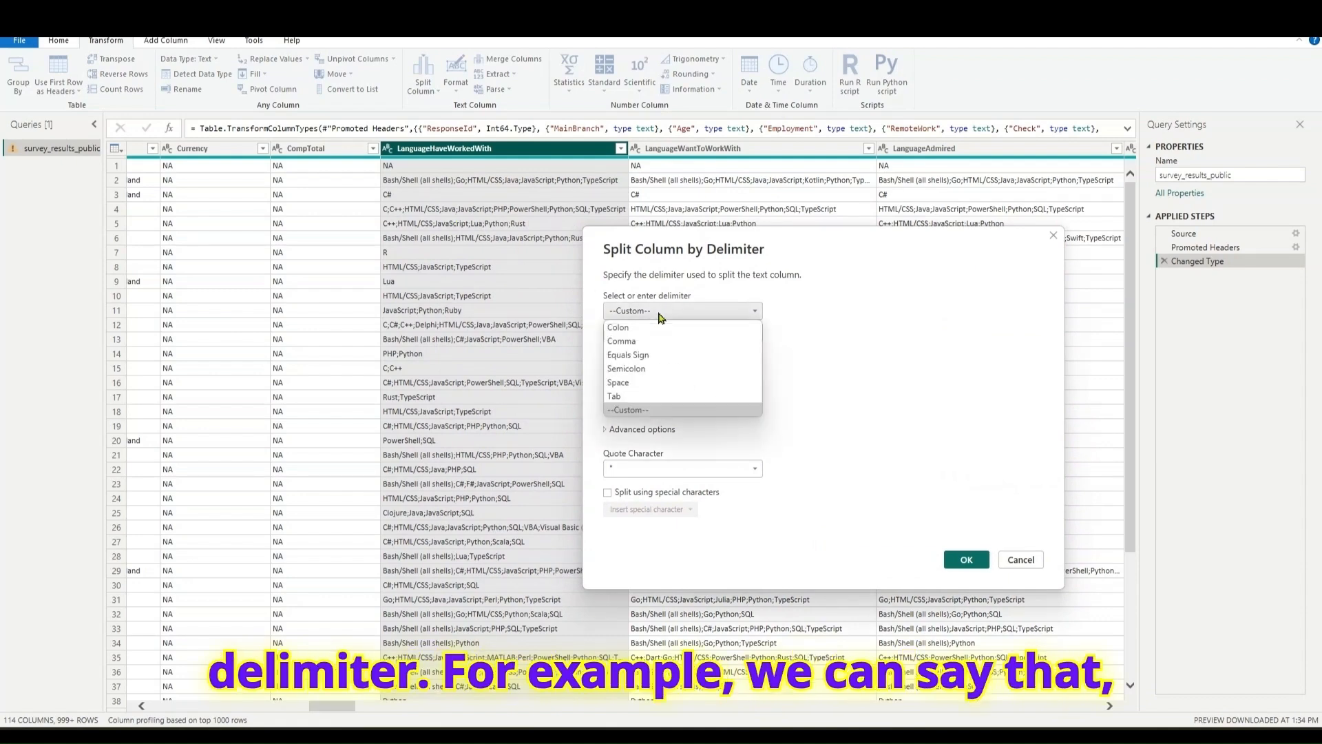
left_click(639, 370)
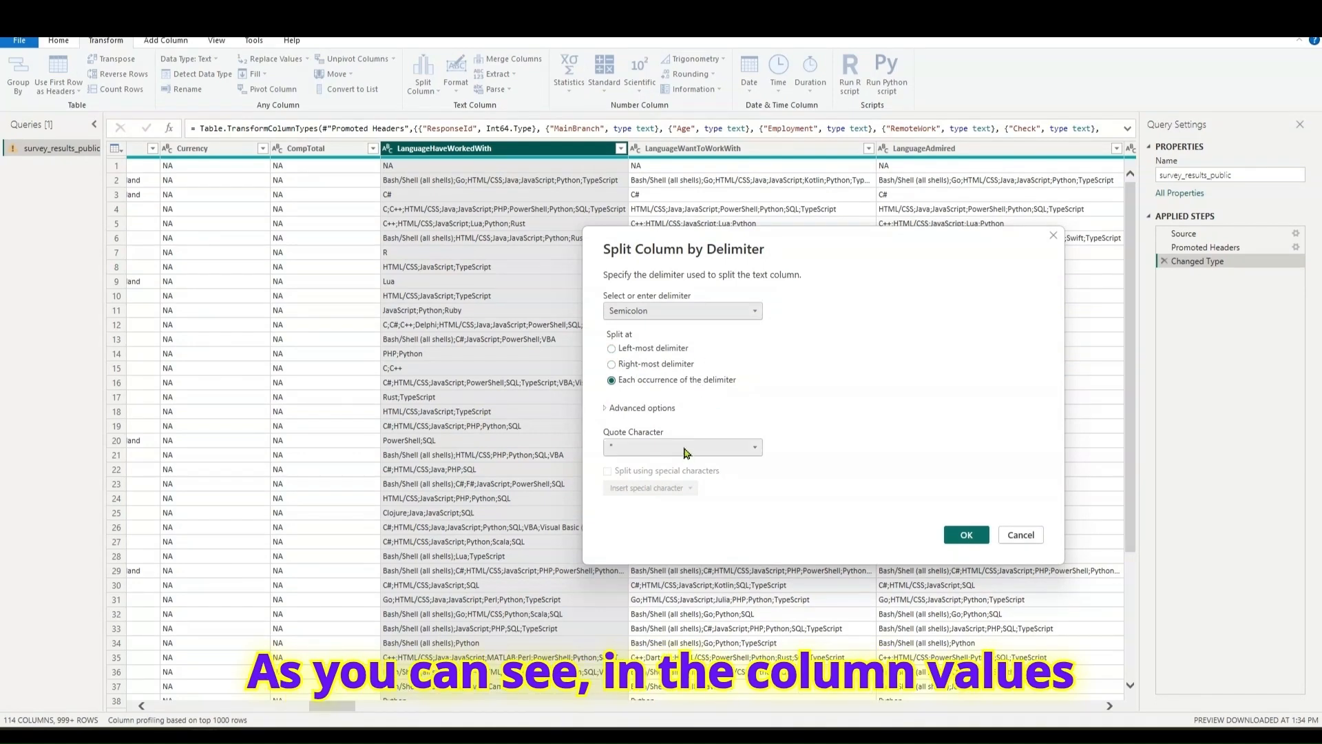
- Set the quote character to None and apply the split into columns at each occurrence of the delimiter
left_click(662, 409)
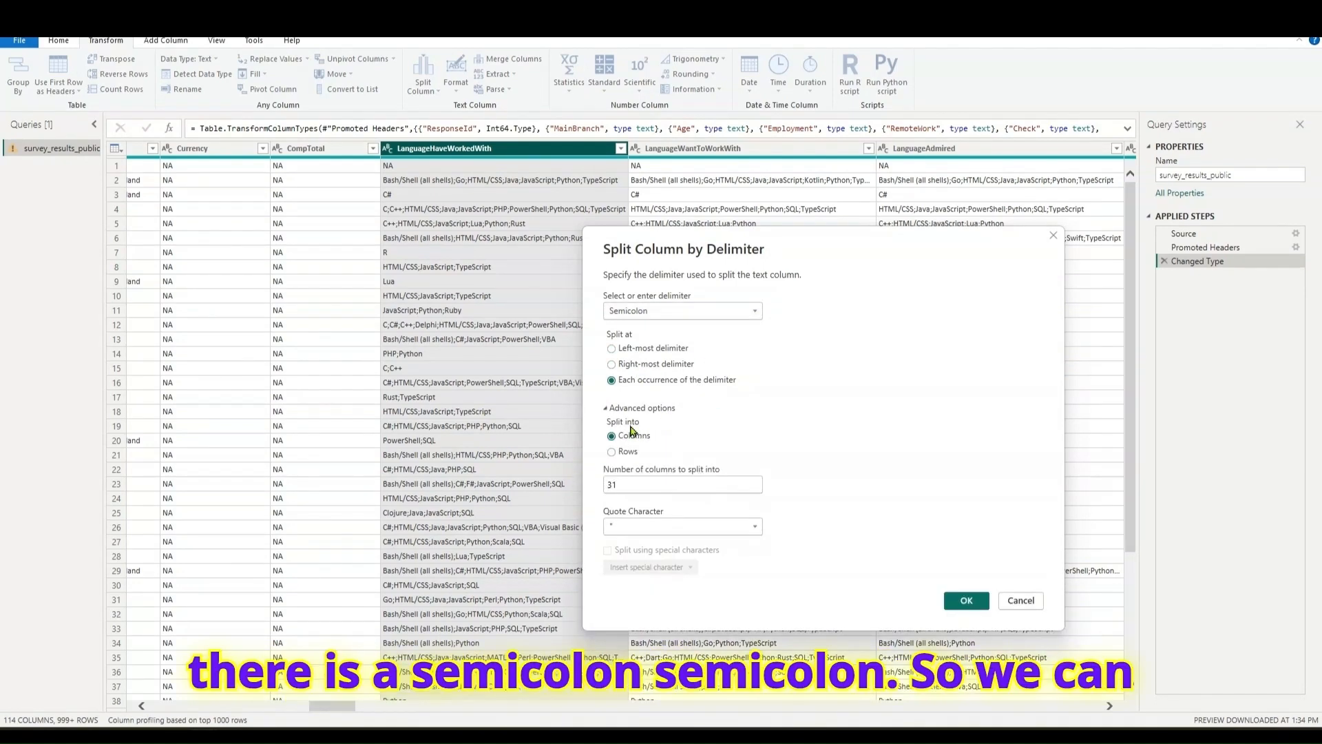
left_click(657, 407)
left_click(688, 448)
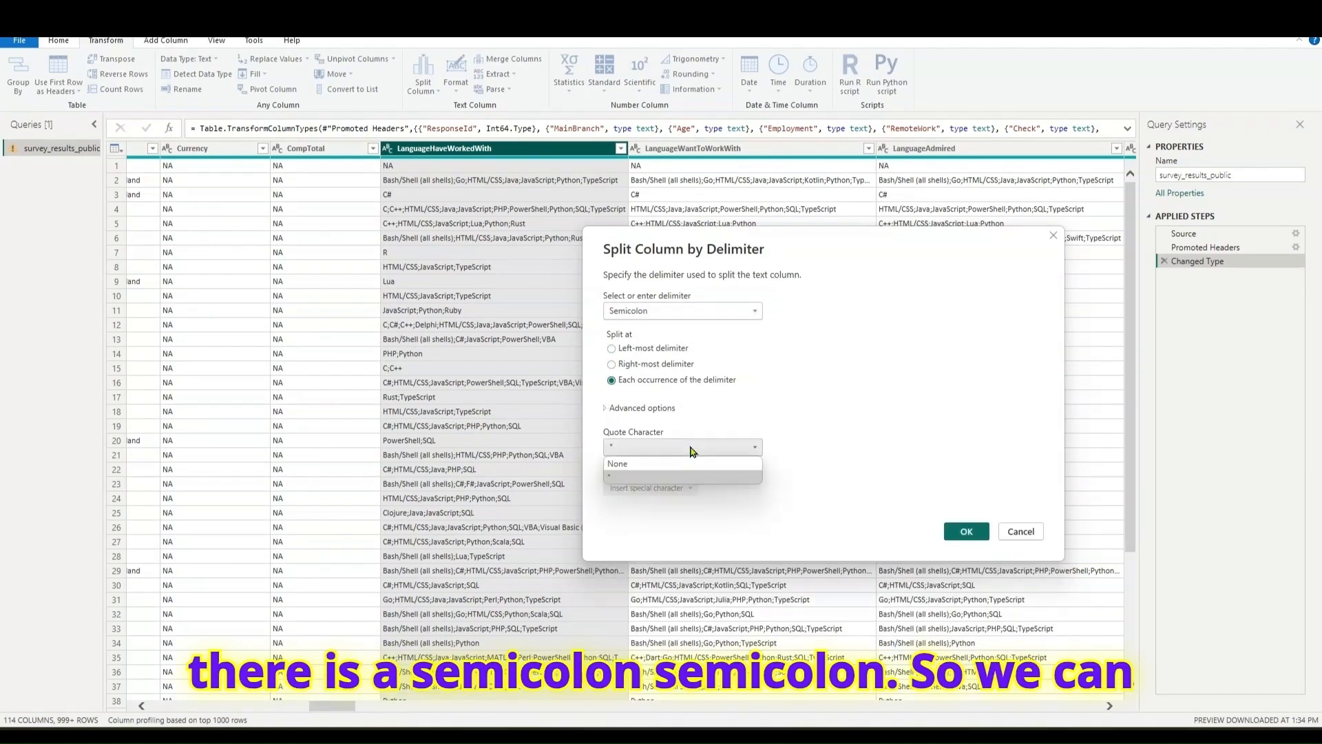
left_click(647, 468)
left_click(964, 536)
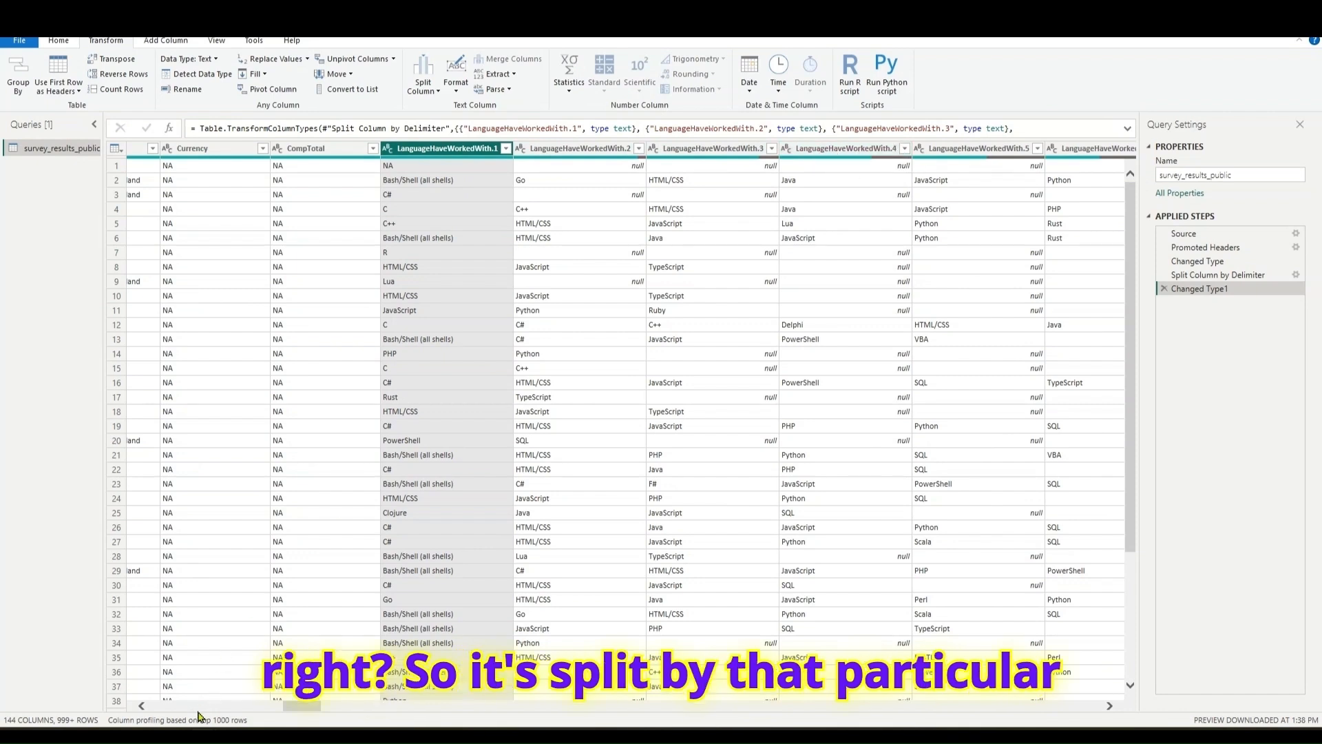
- Look across the split language columns and delete the Changed Type1 and Split Column by Delimiter applied steps
left_click_drag(290, 706, 441, 729)
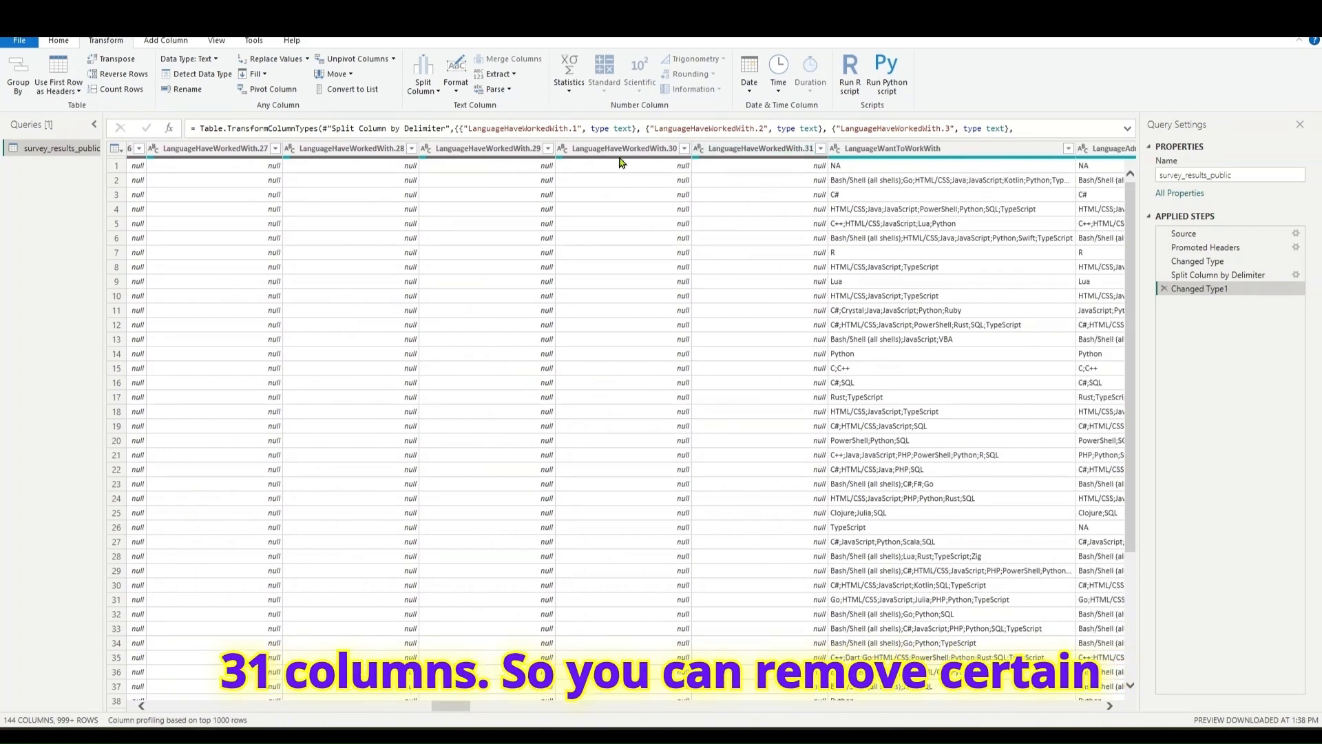
left_click_drag(435, 709, 362, 709)
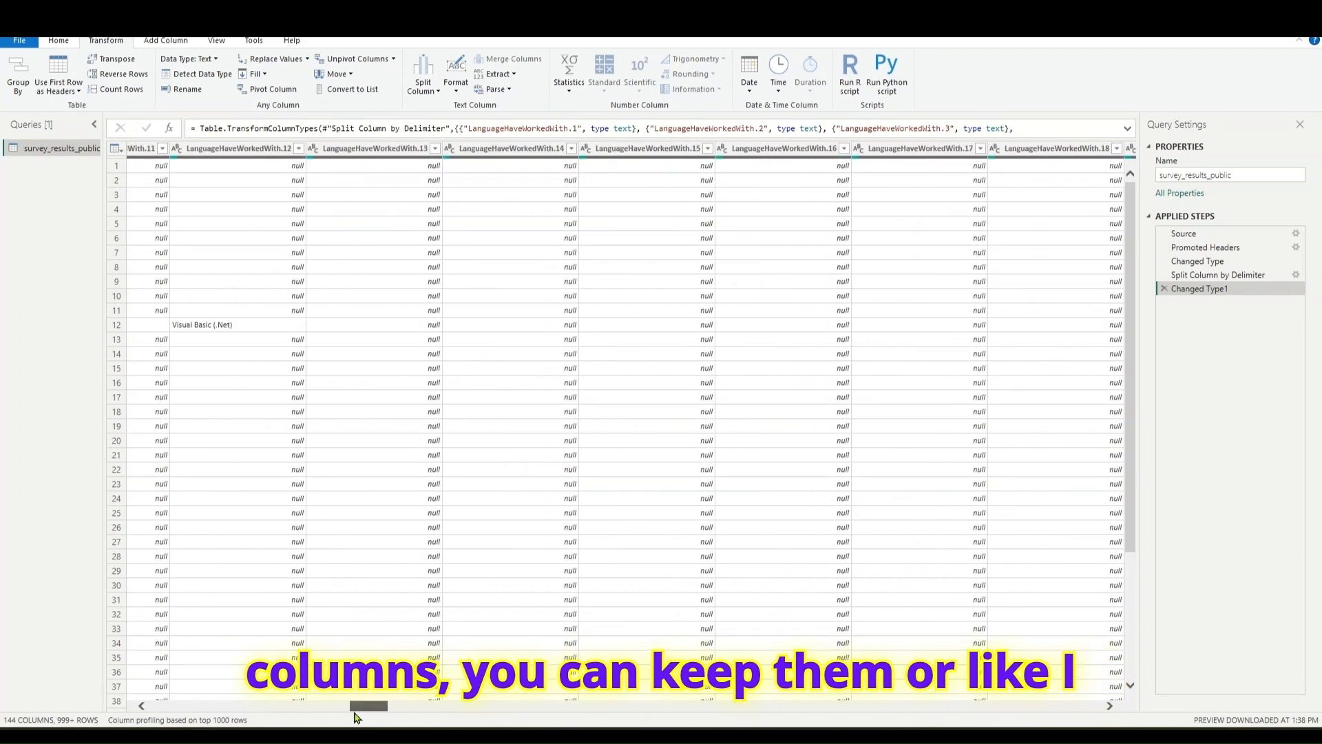
left_click(1164, 290)
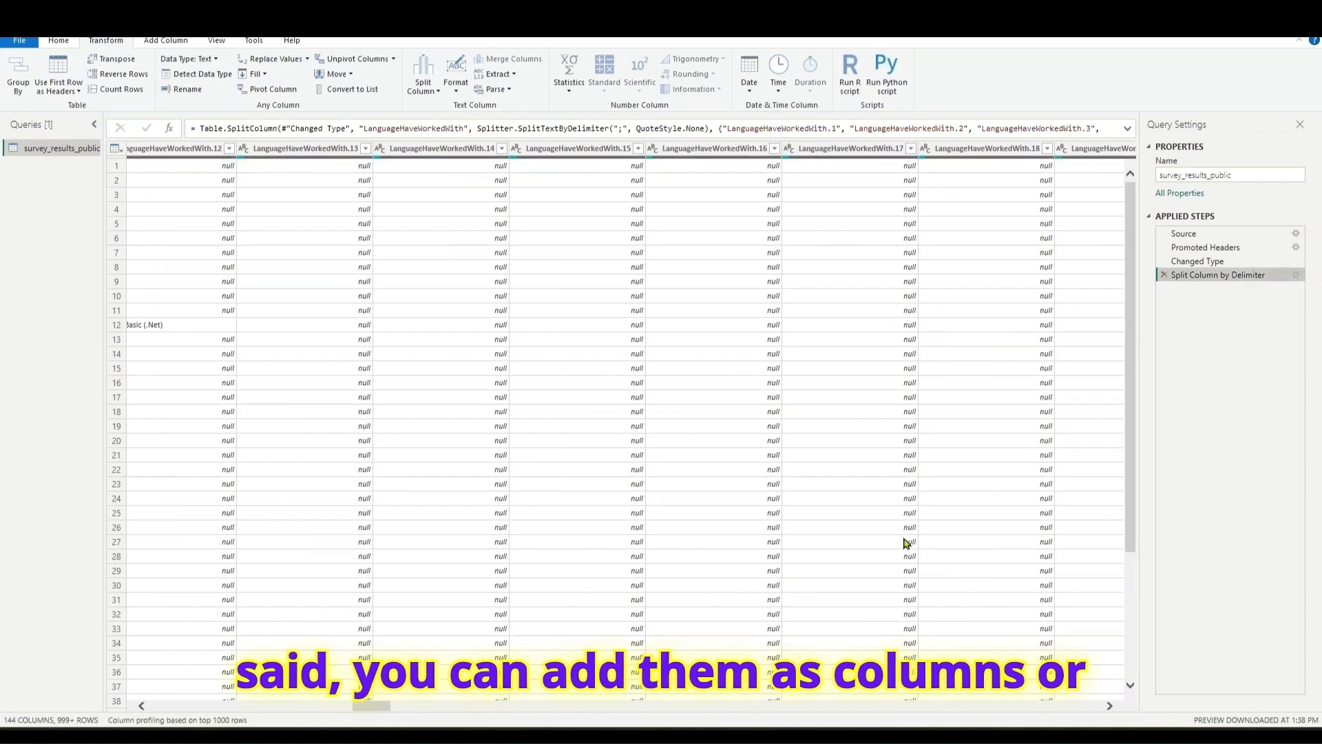
left_click(1164, 275)
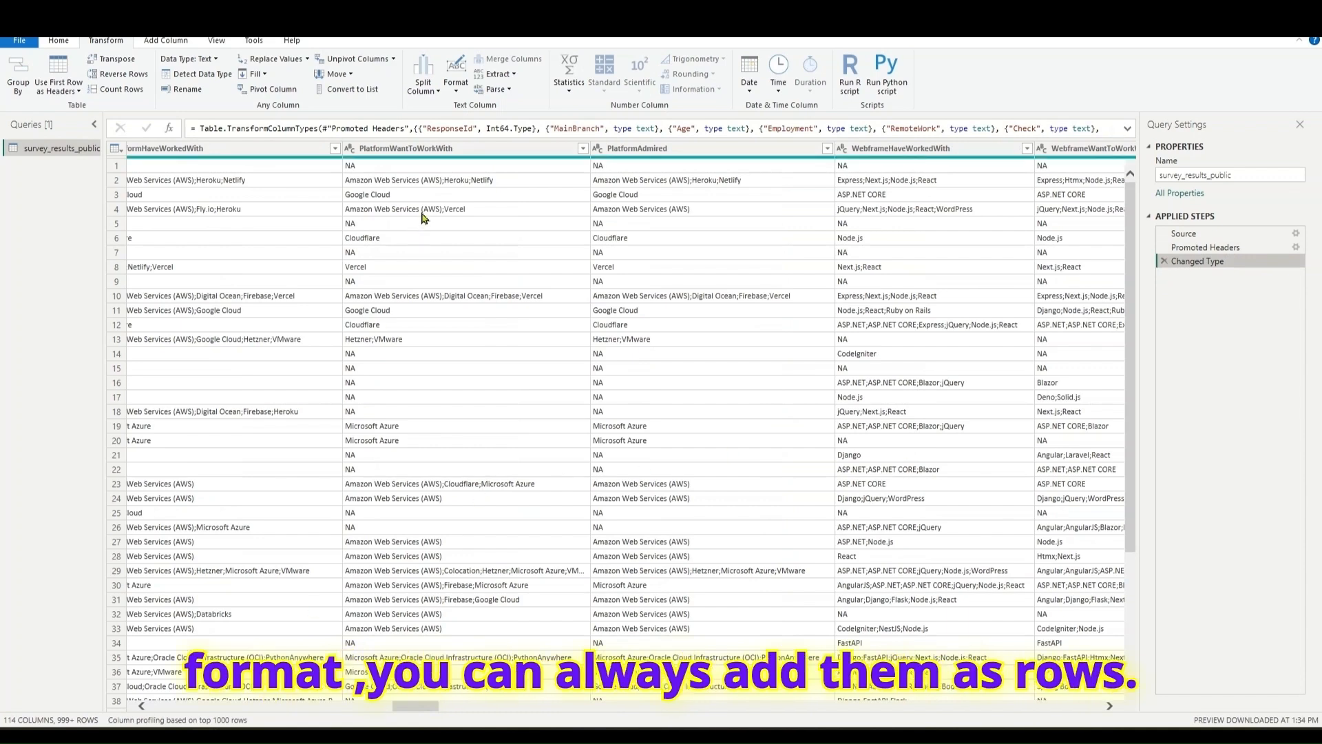
- Unpivot only the selected LanguageHaveWorkedWith column
left_click_drag(415, 711, 327, 714)
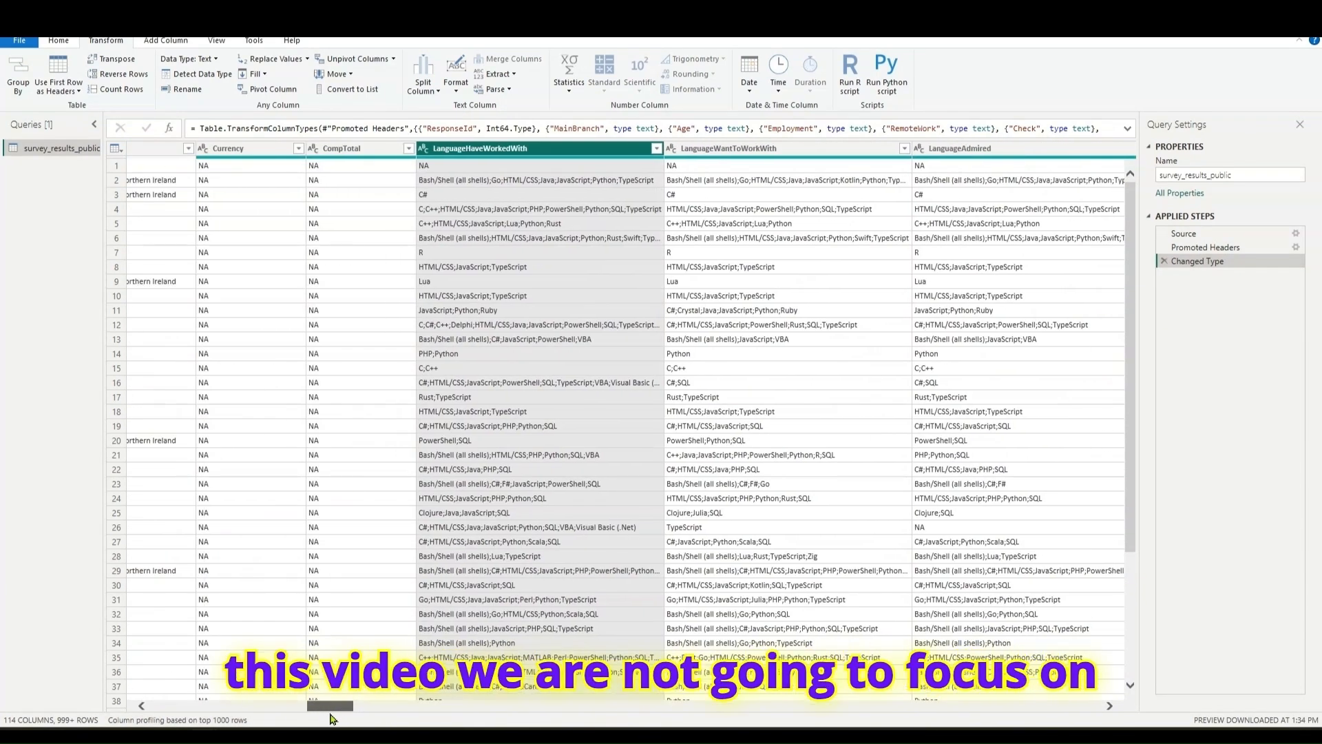
left_click(482, 153)
right_click(482, 153)
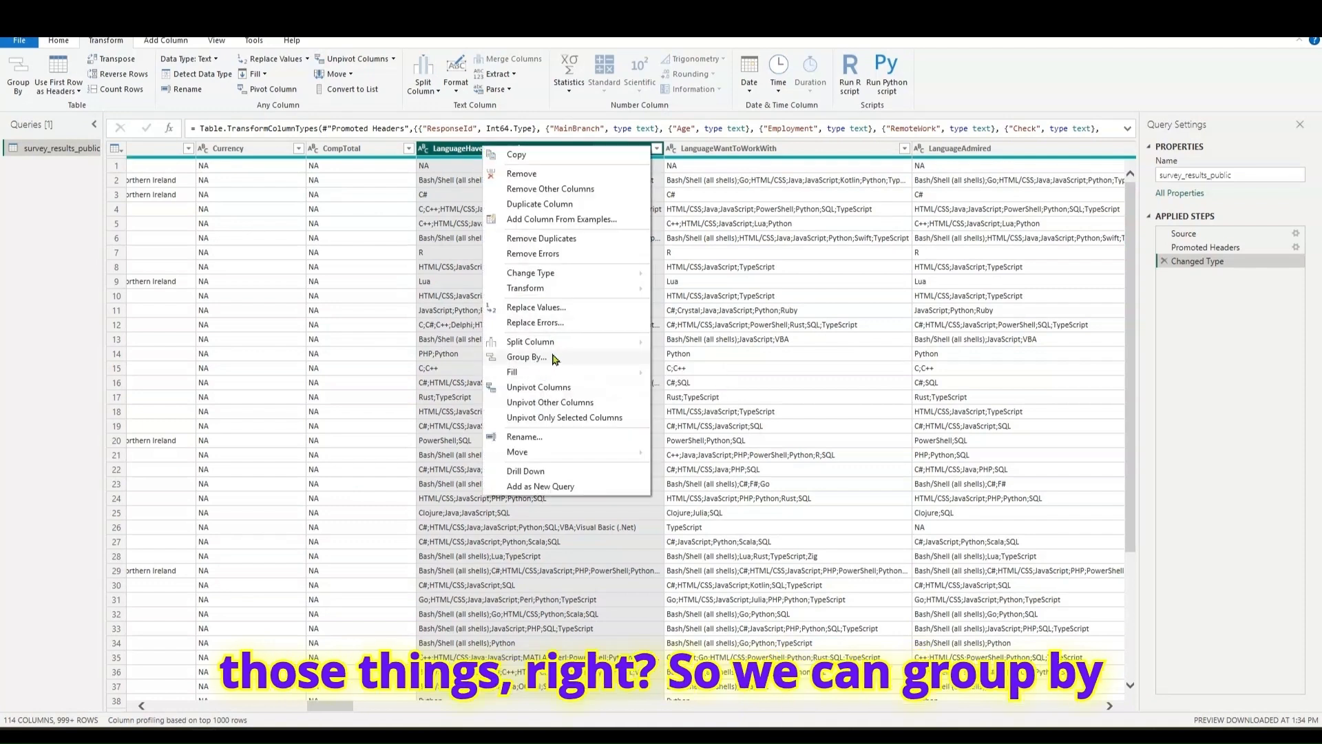
left_click(623, 513)
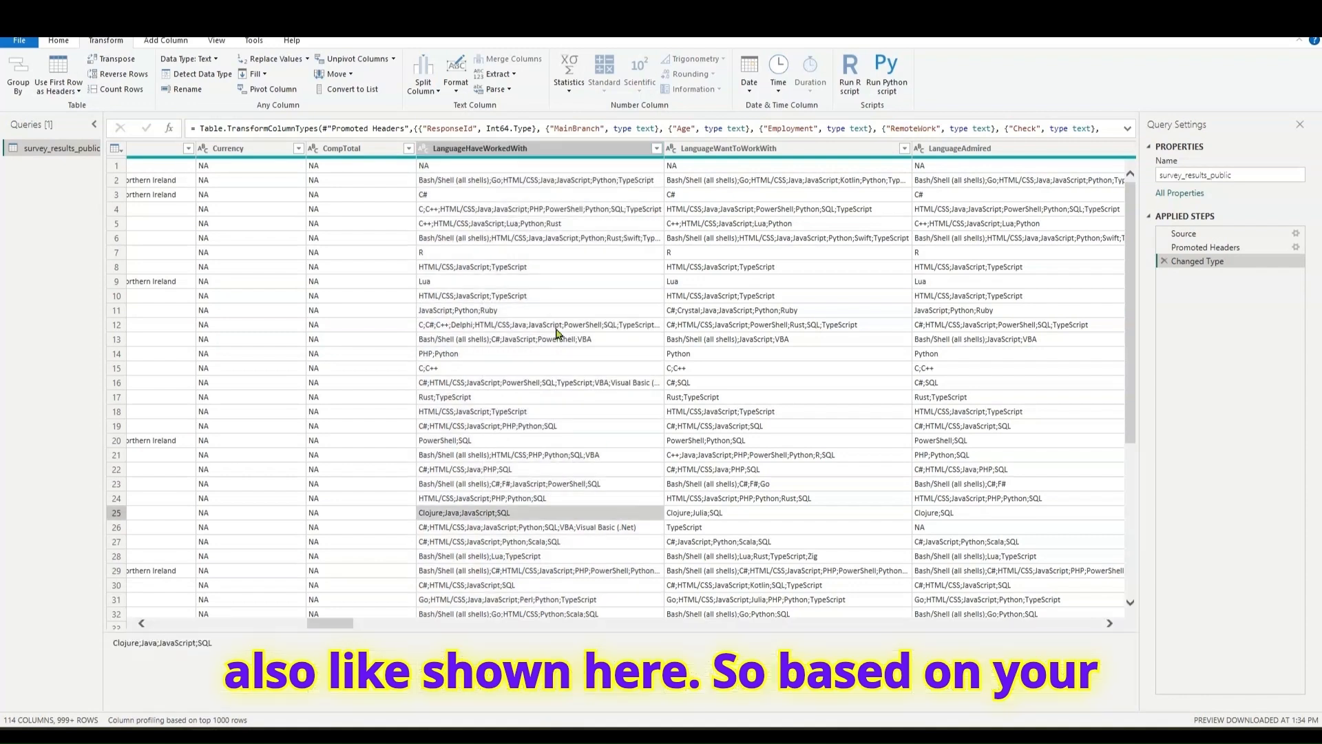
left_click(575, 153)
right_click(575, 153)
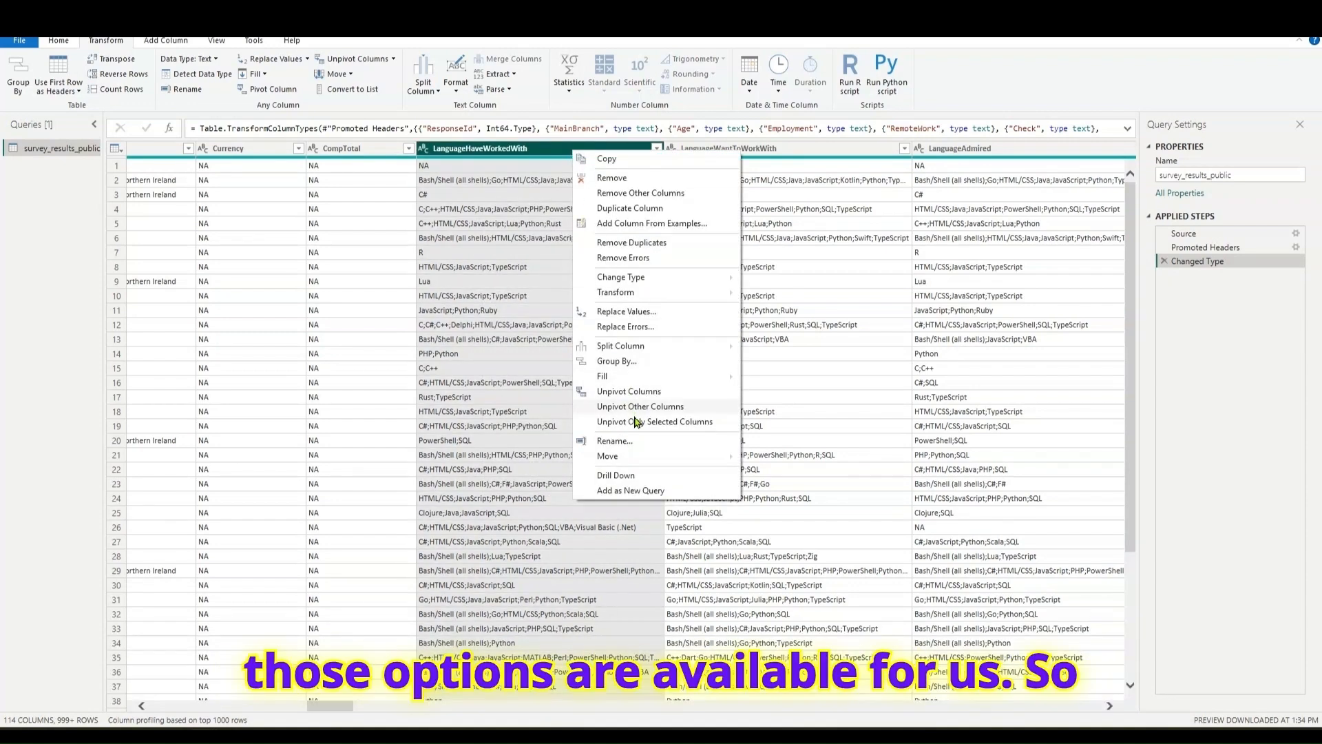
left_click(634, 421)
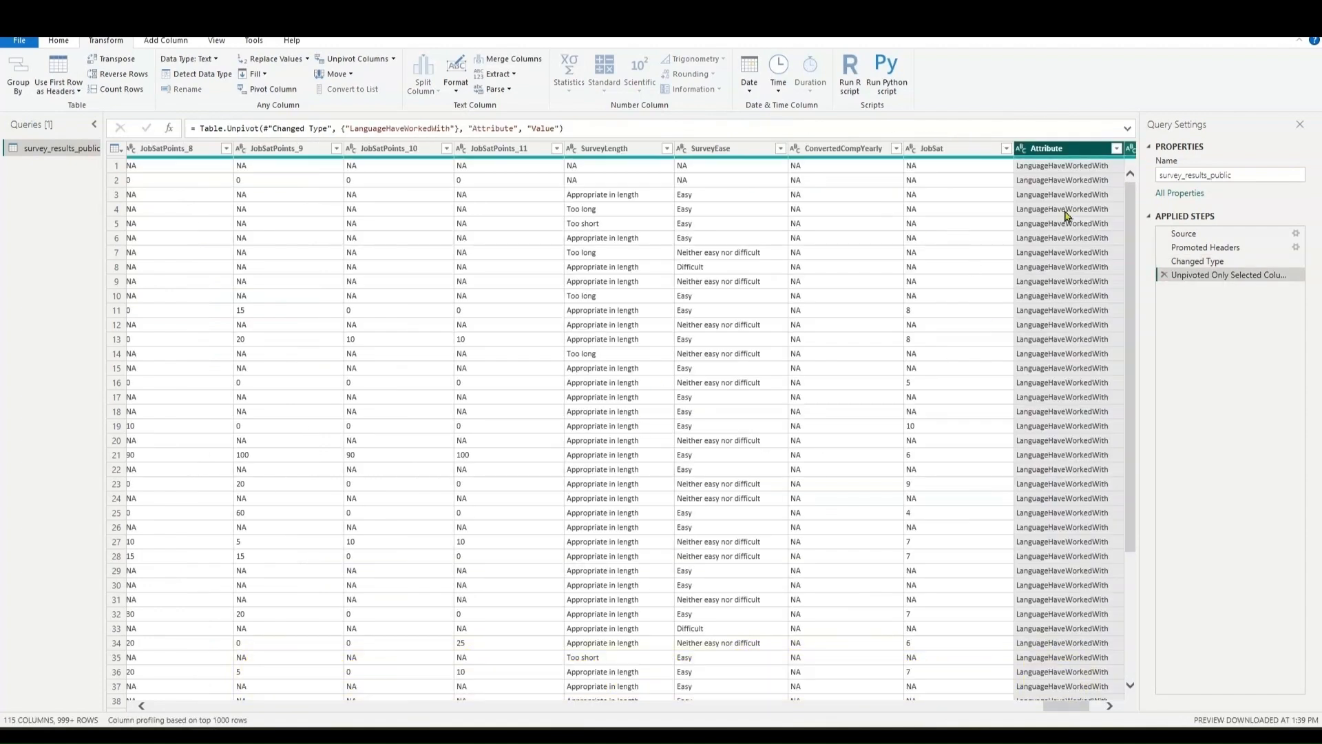
- Look at the unpivoted Attribute and Value columns and delete the Unpivoted Only Selected Columns applied step
left_click_drag(1056, 709, 1071, 709)
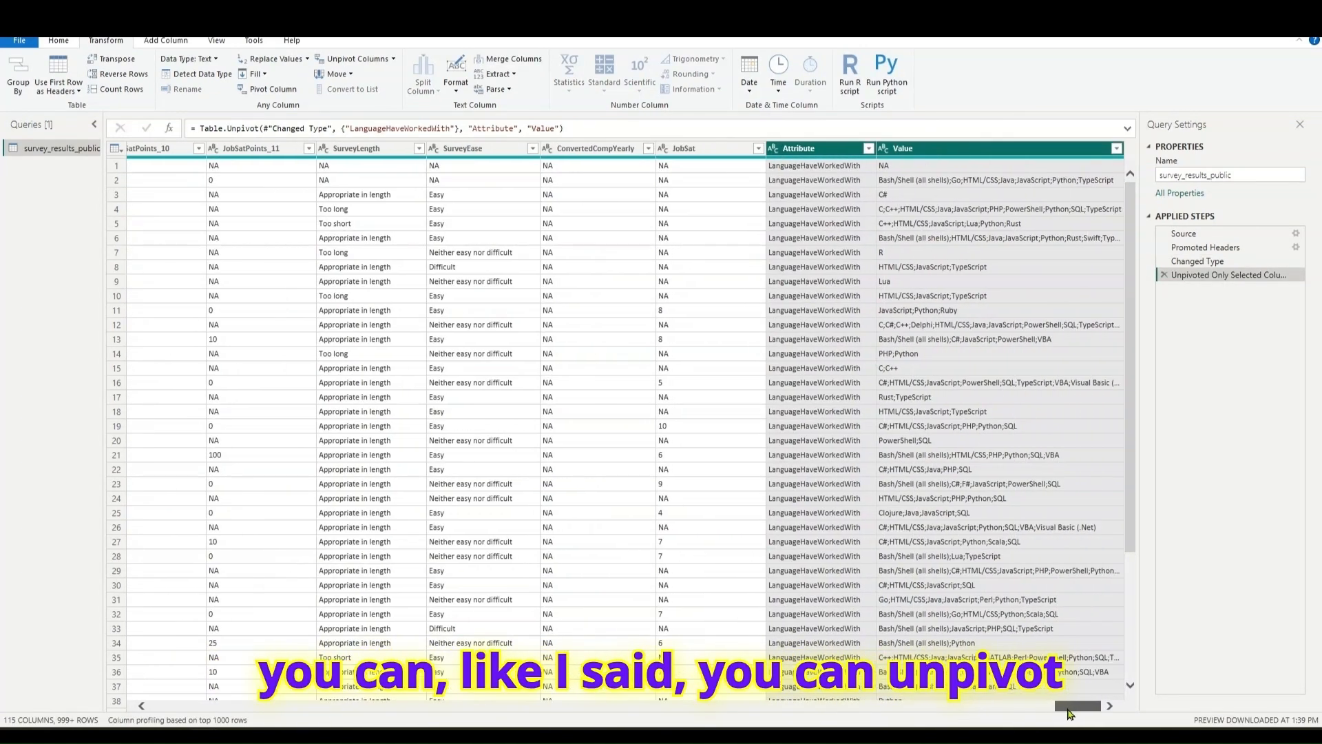
left_click(995, 153)
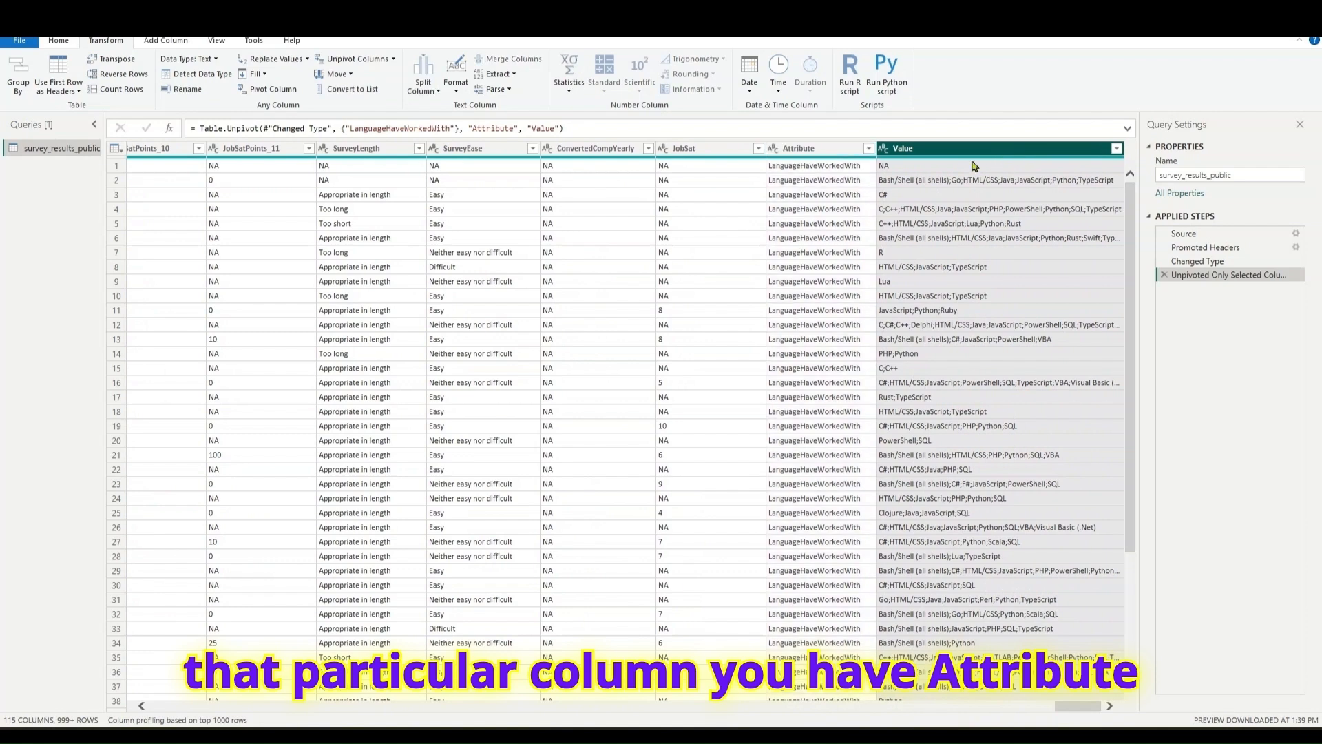
left_click(1164, 276)
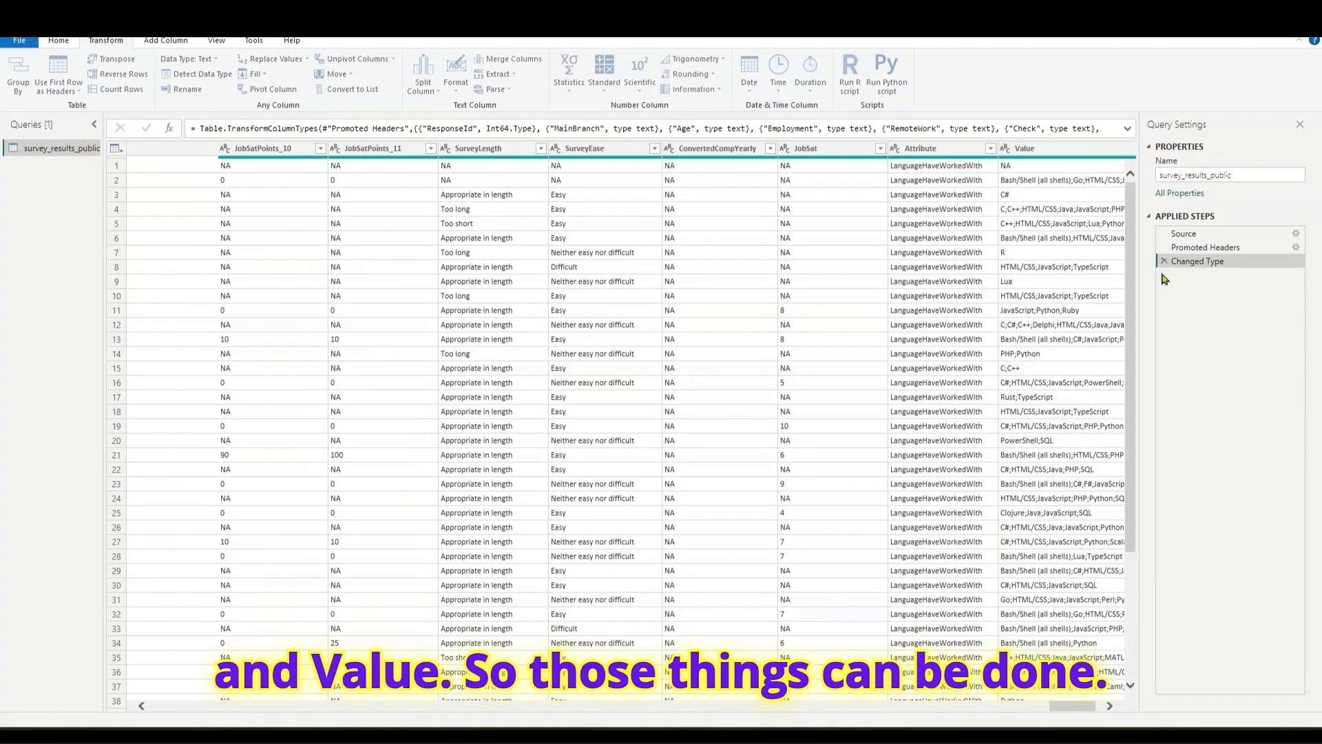
- Apply the query without further transformations and close the Power Query Editor to load survey_results_public
left_click_drag(1051, 709, 165, 689)
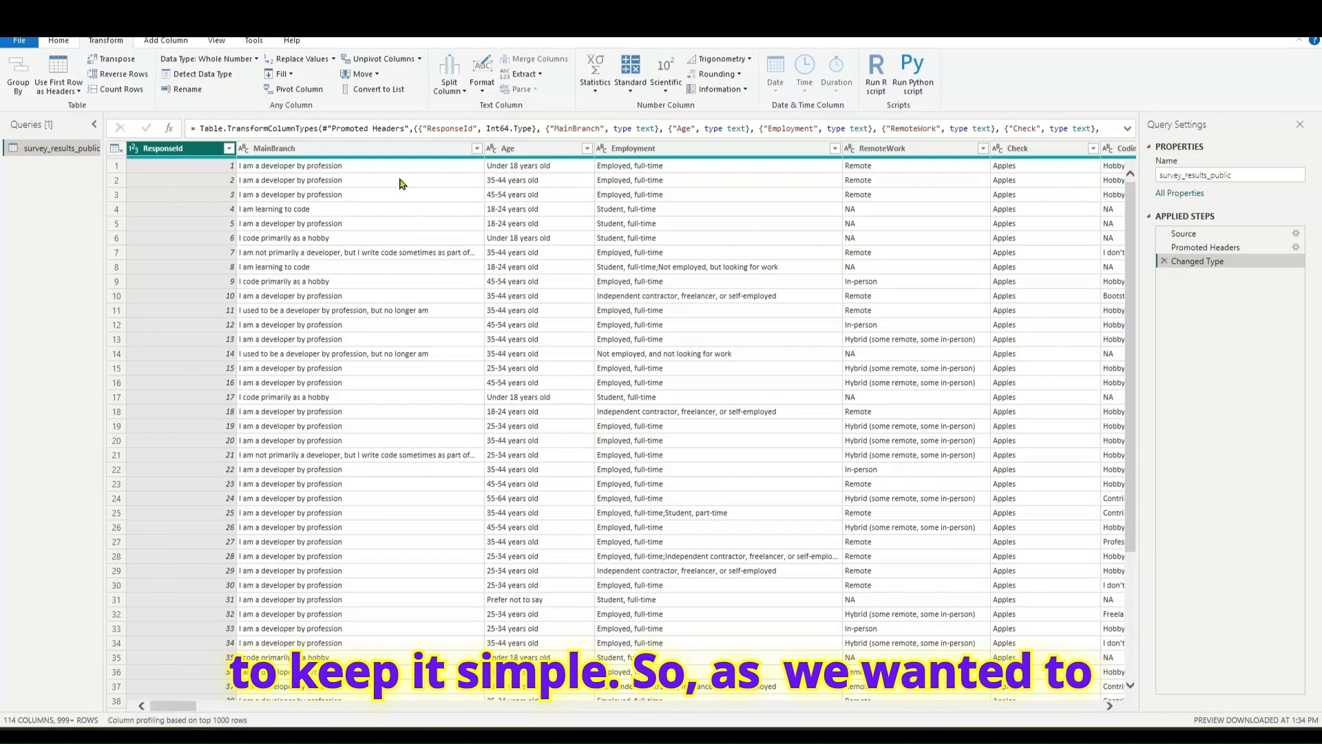
left_click(58, 43)
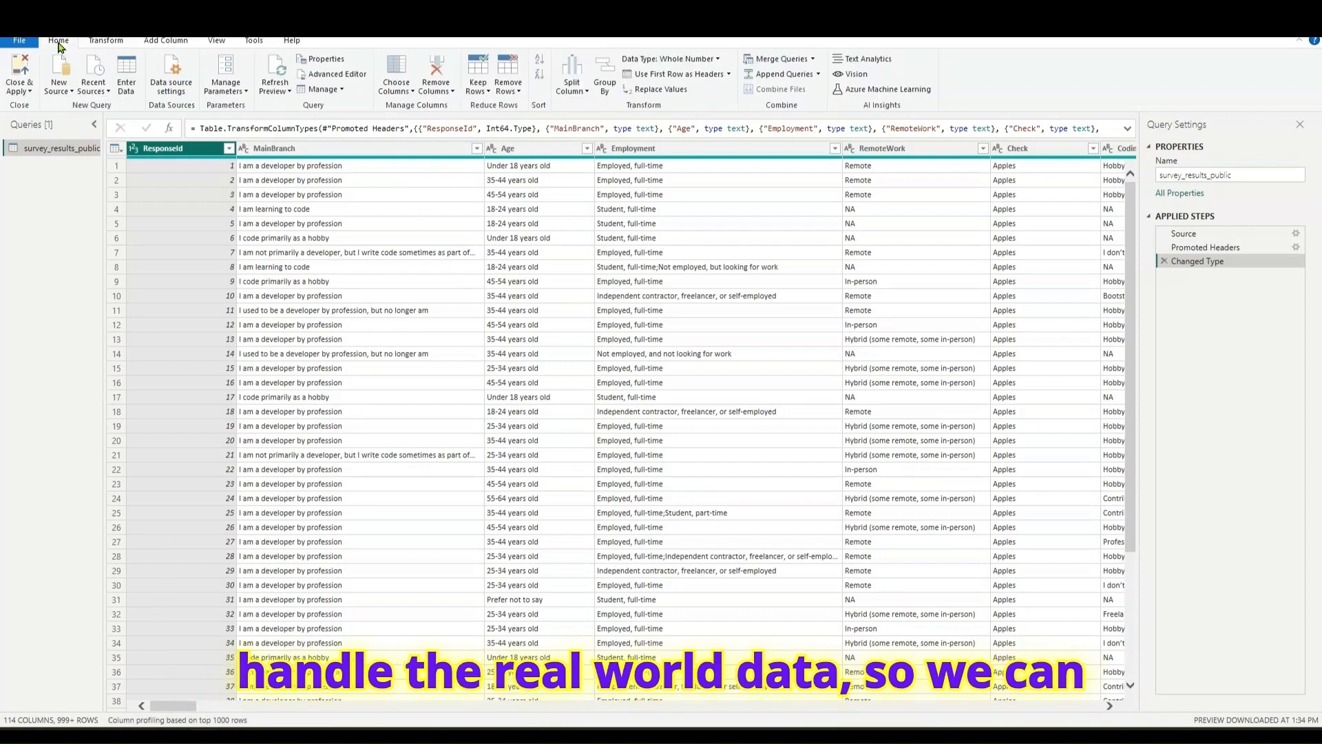
left_click(31, 90)
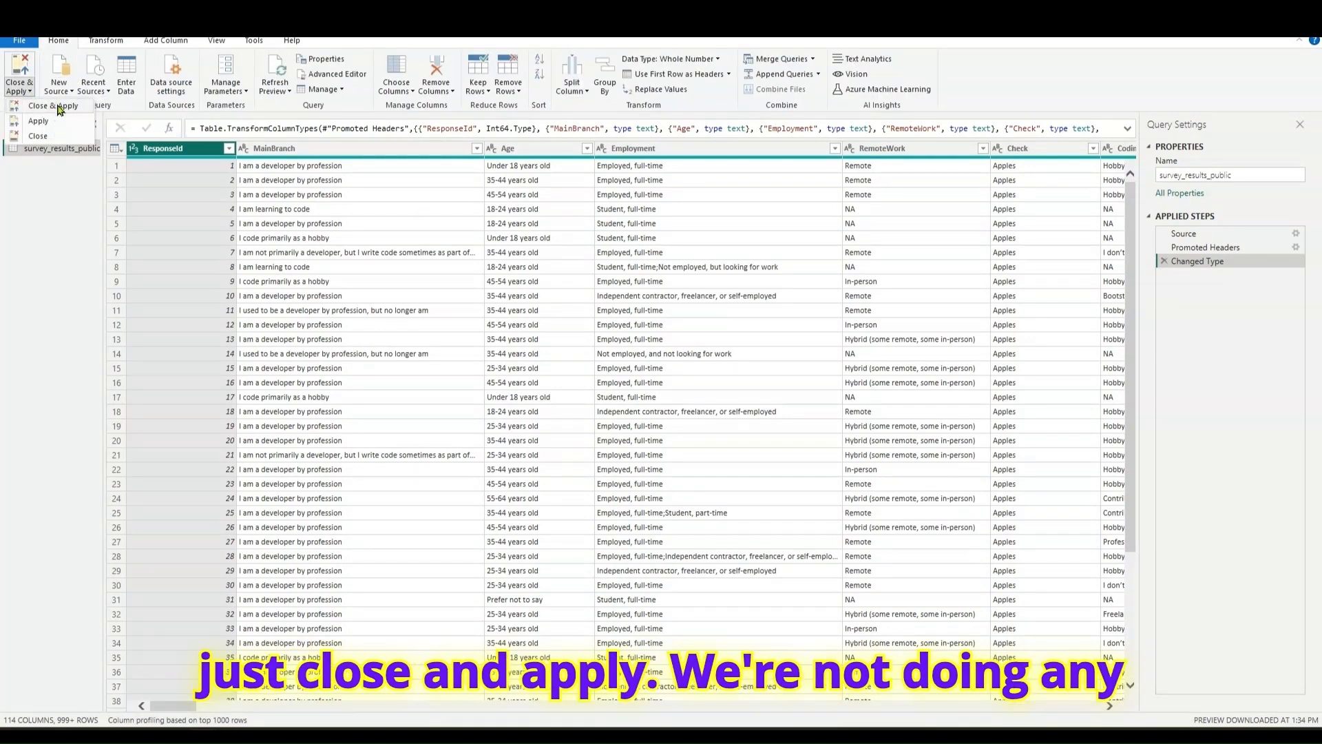
left_click(55, 106)
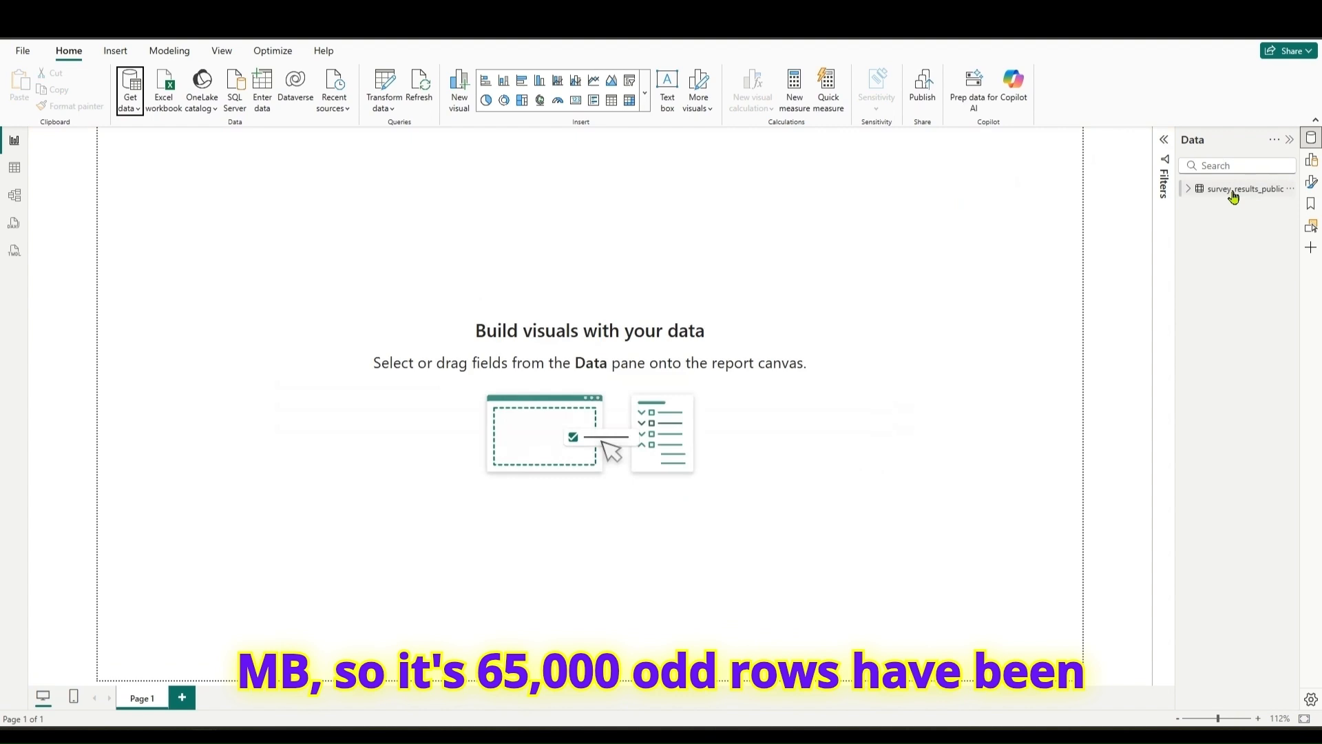
- In the table view, filter the LanguageHaveWorkedWith column to rows whose text contains JavaScript
left_click(14, 172)
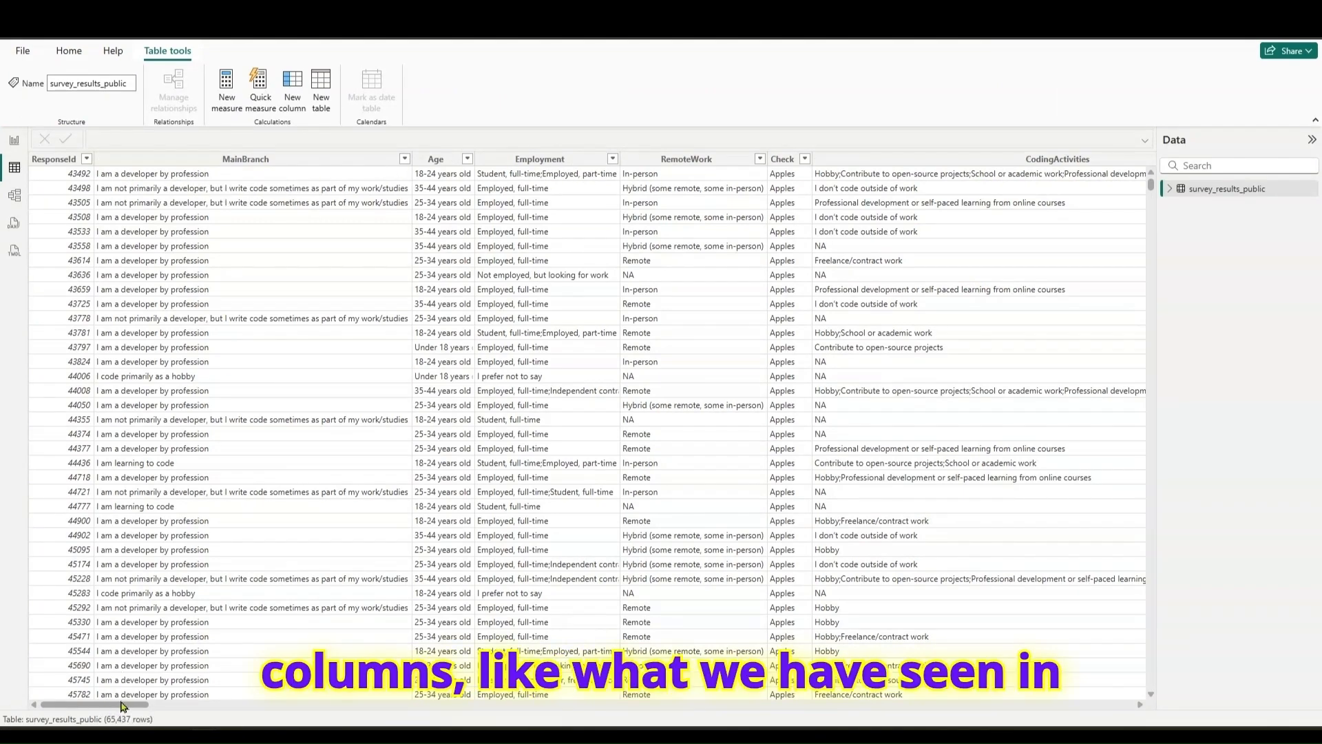
left_click_drag(117, 705, 322, 700)
left_click(510, 159)
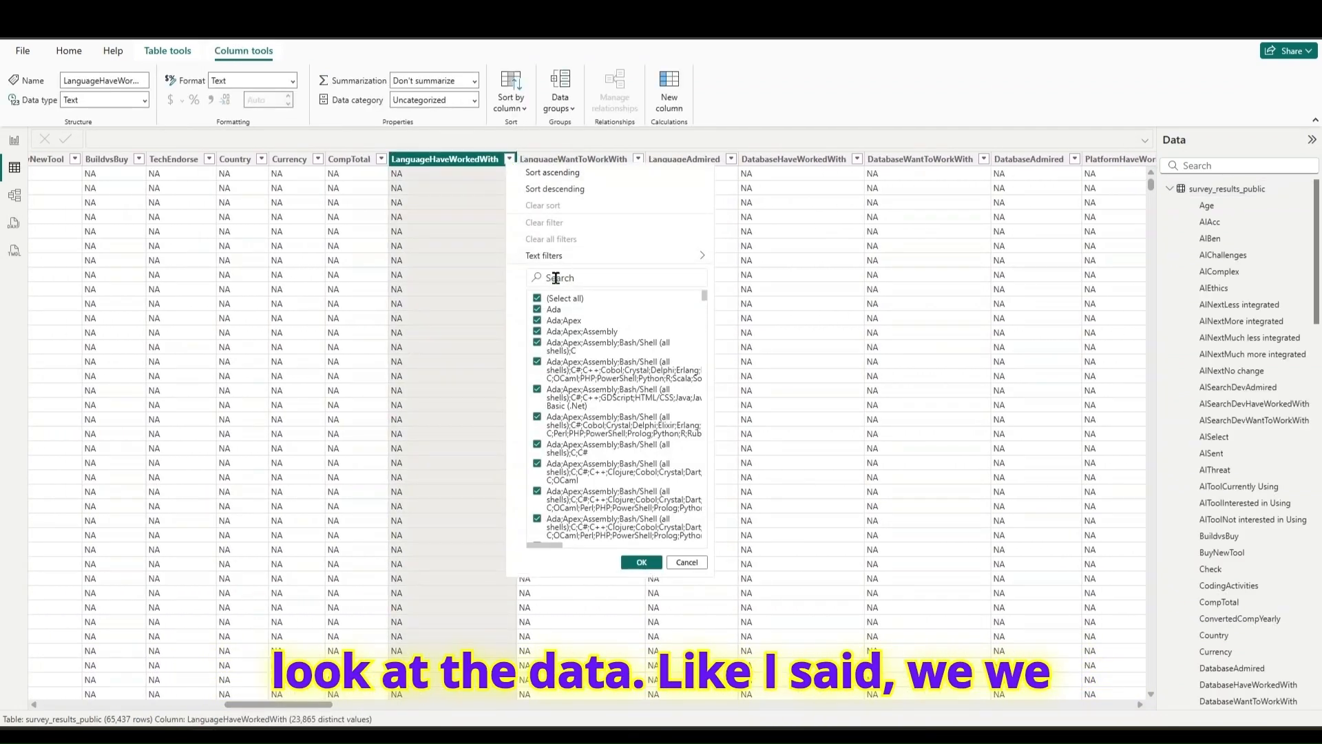
mouse_move(692, 263)
left_click(758, 325)
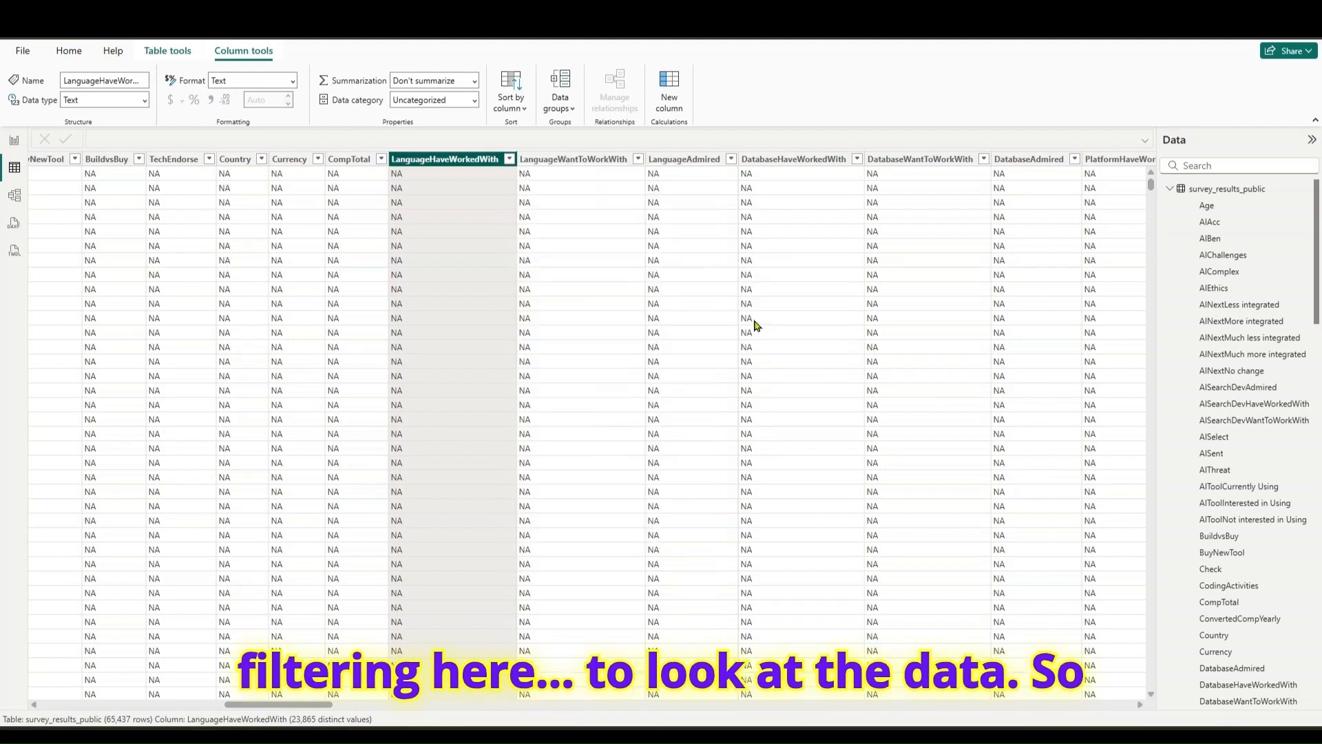
left_click(603, 351)
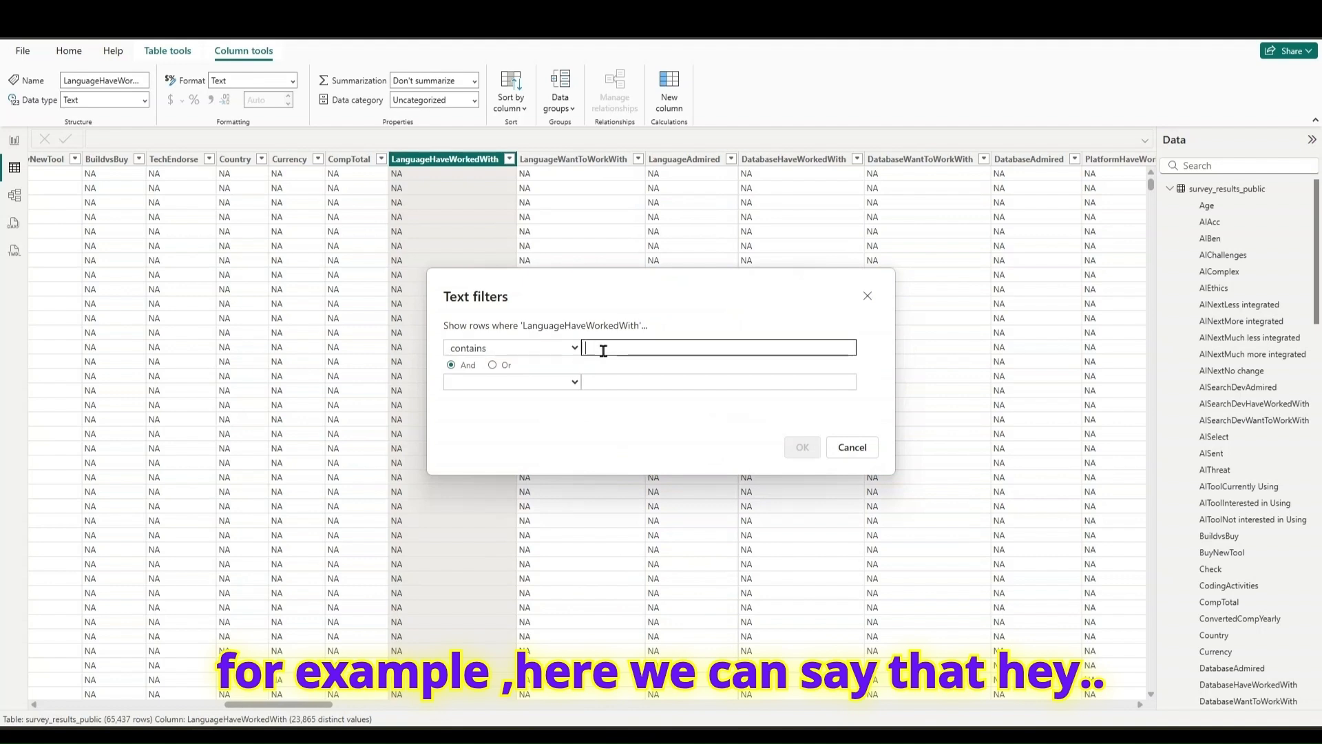
type("JavaScript")
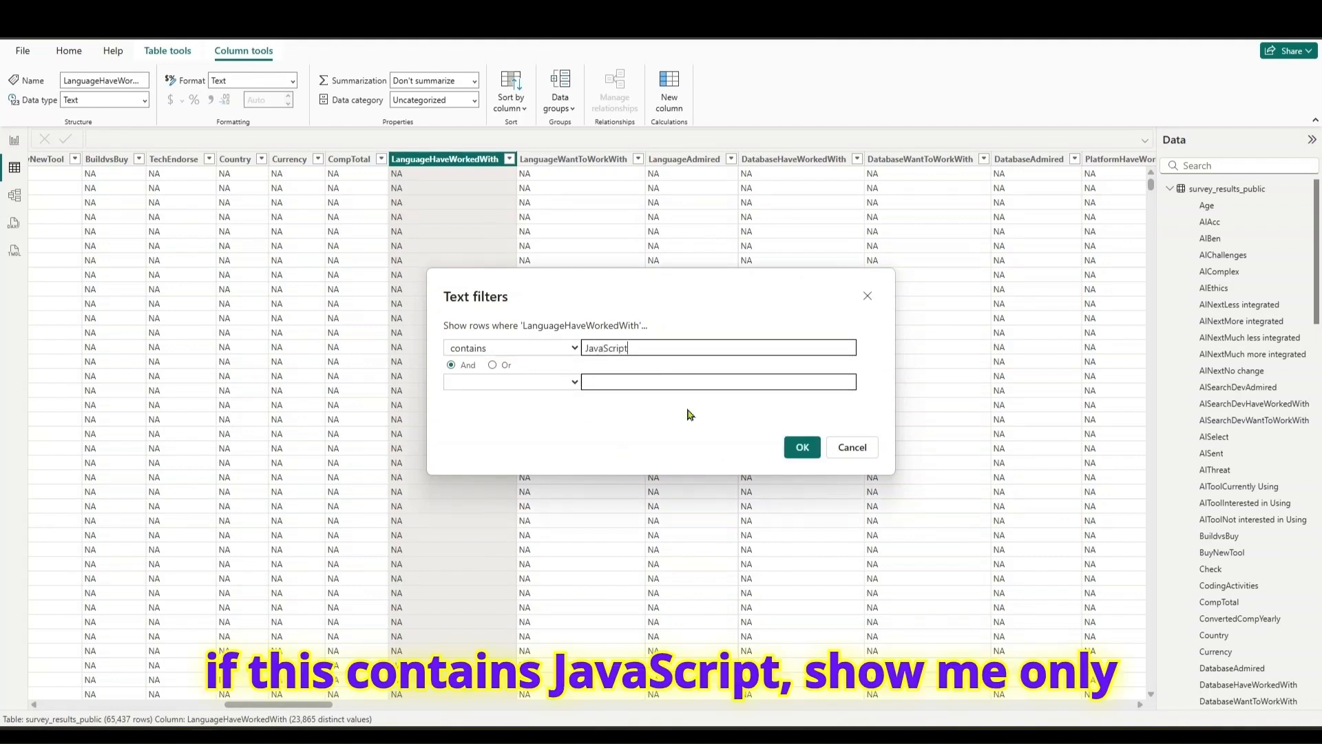
left_click(798, 446)
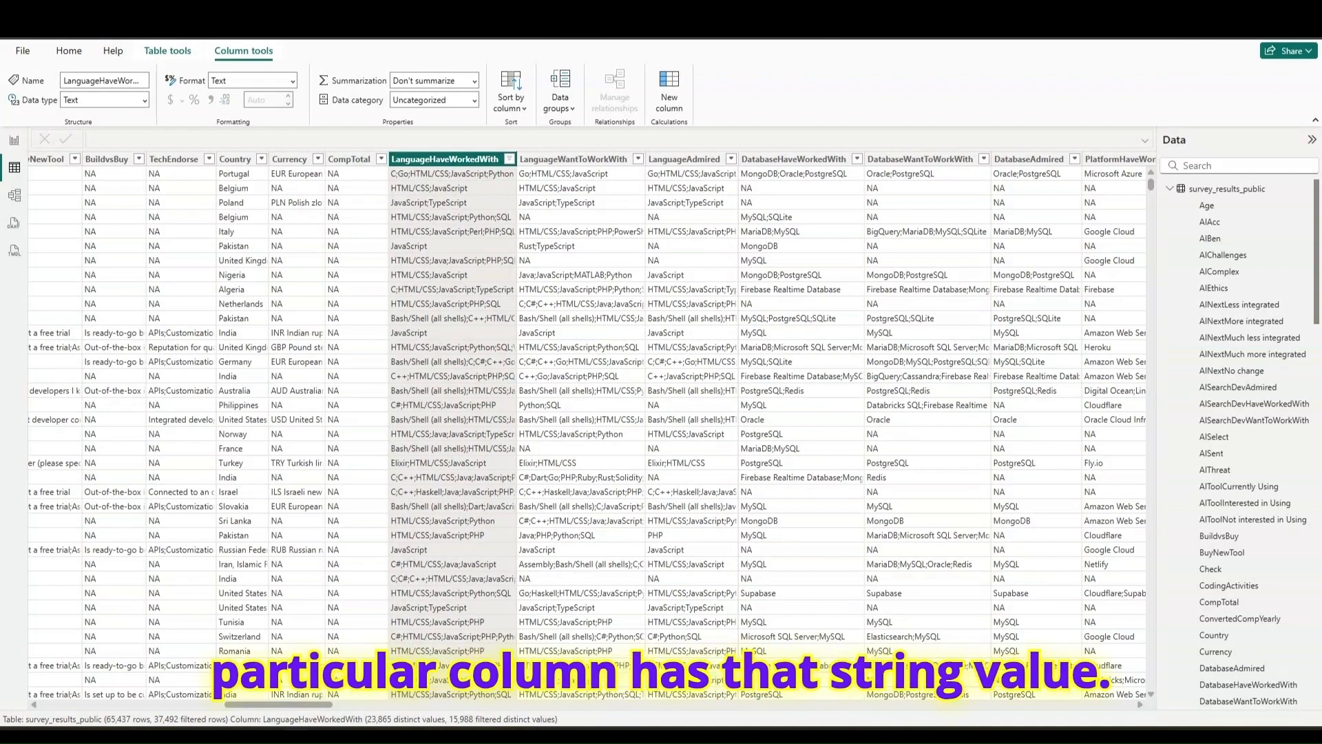
- Switch to Calculator and divide the filtered row count 37492 by the total row count 65437
left_click_drag(651, 321, 527, 258)
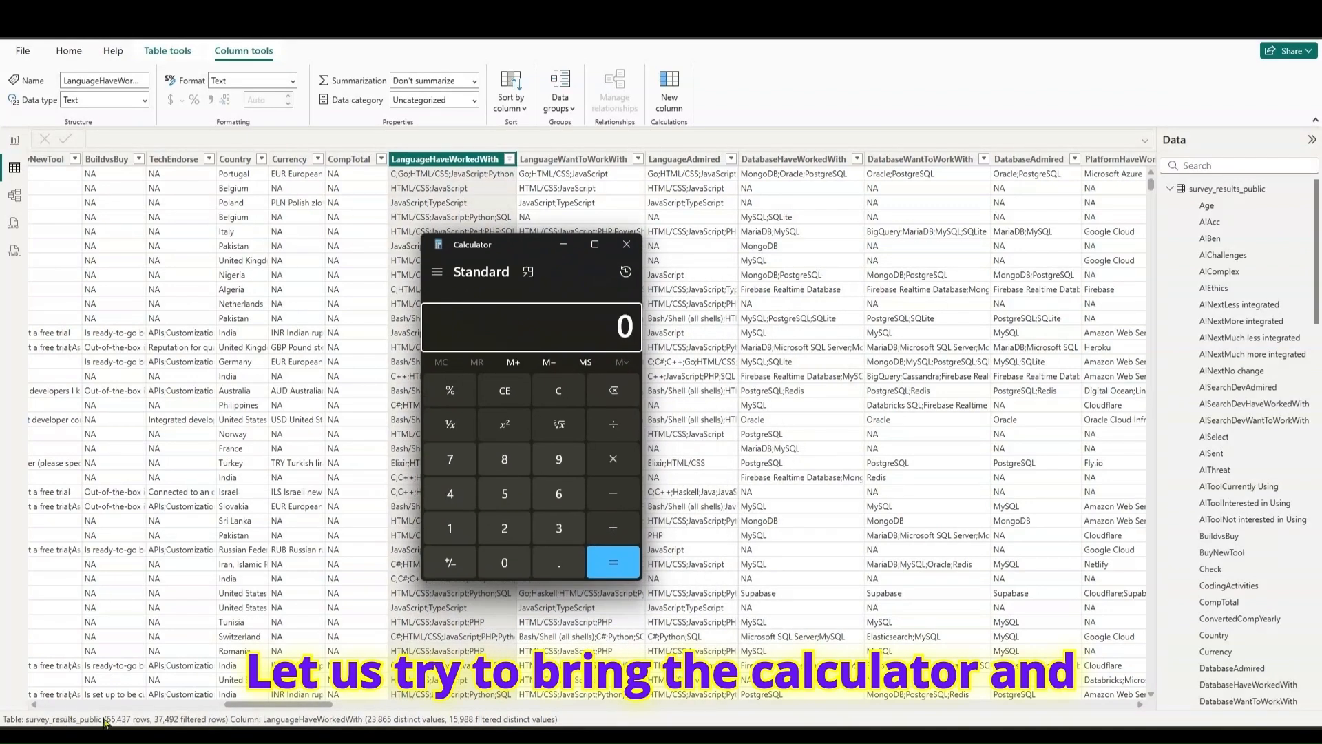
left_click(558, 527)
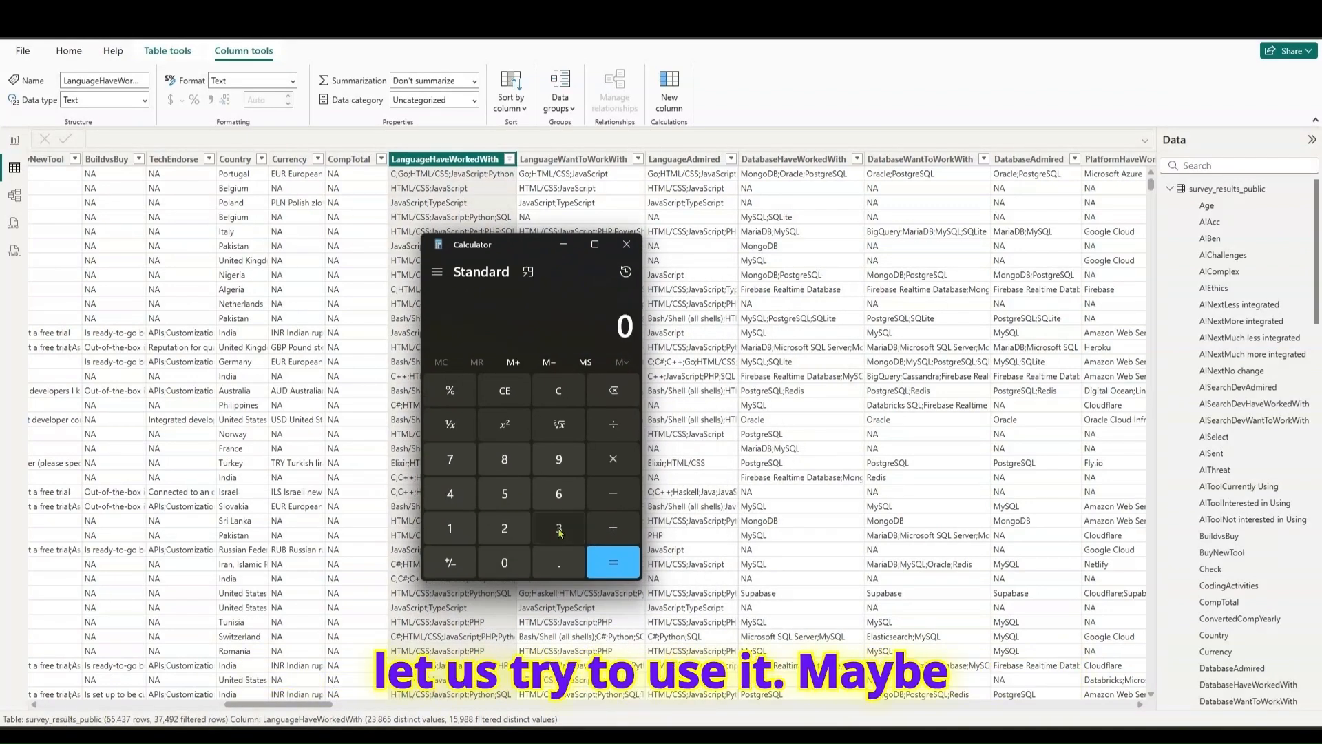
left_click(451, 493)
left_click(558, 459)
left_click(504, 528)
left_click(614, 425)
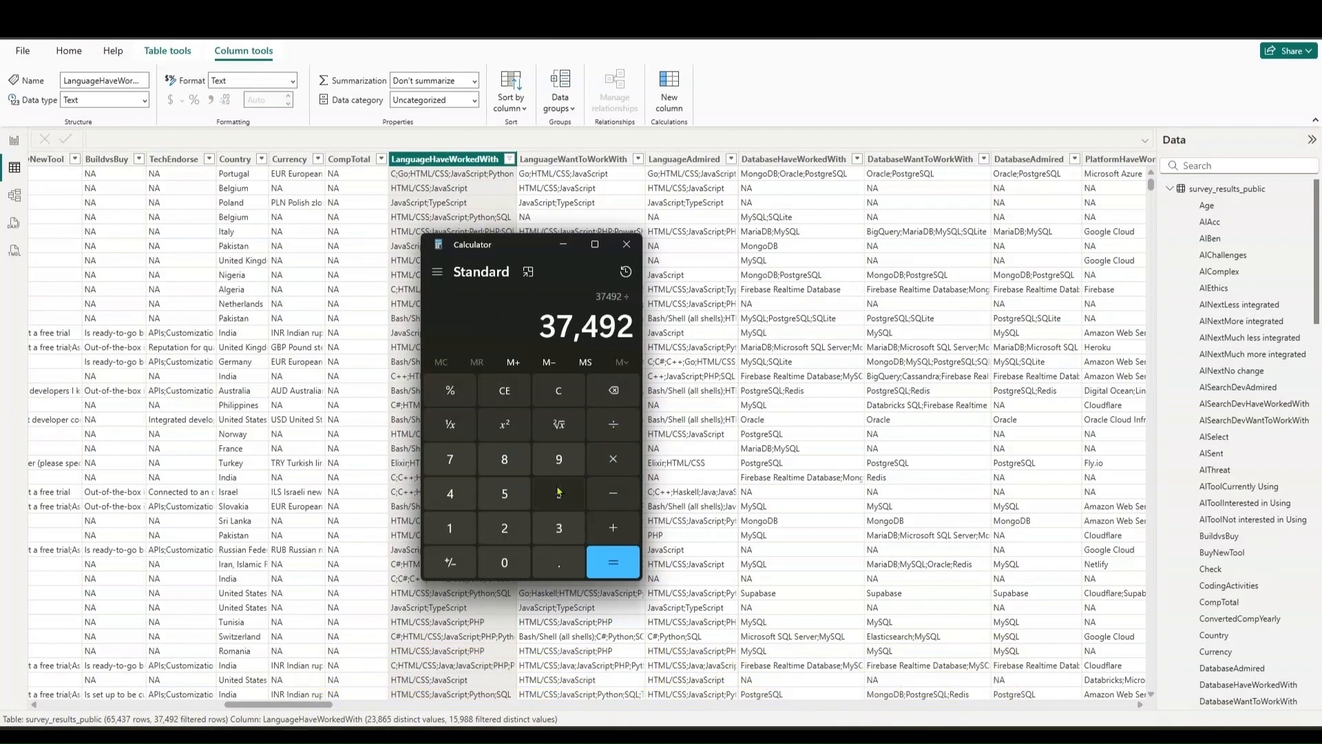
left_click(558, 493)
left_click(504, 493)
left_click(450, 493)
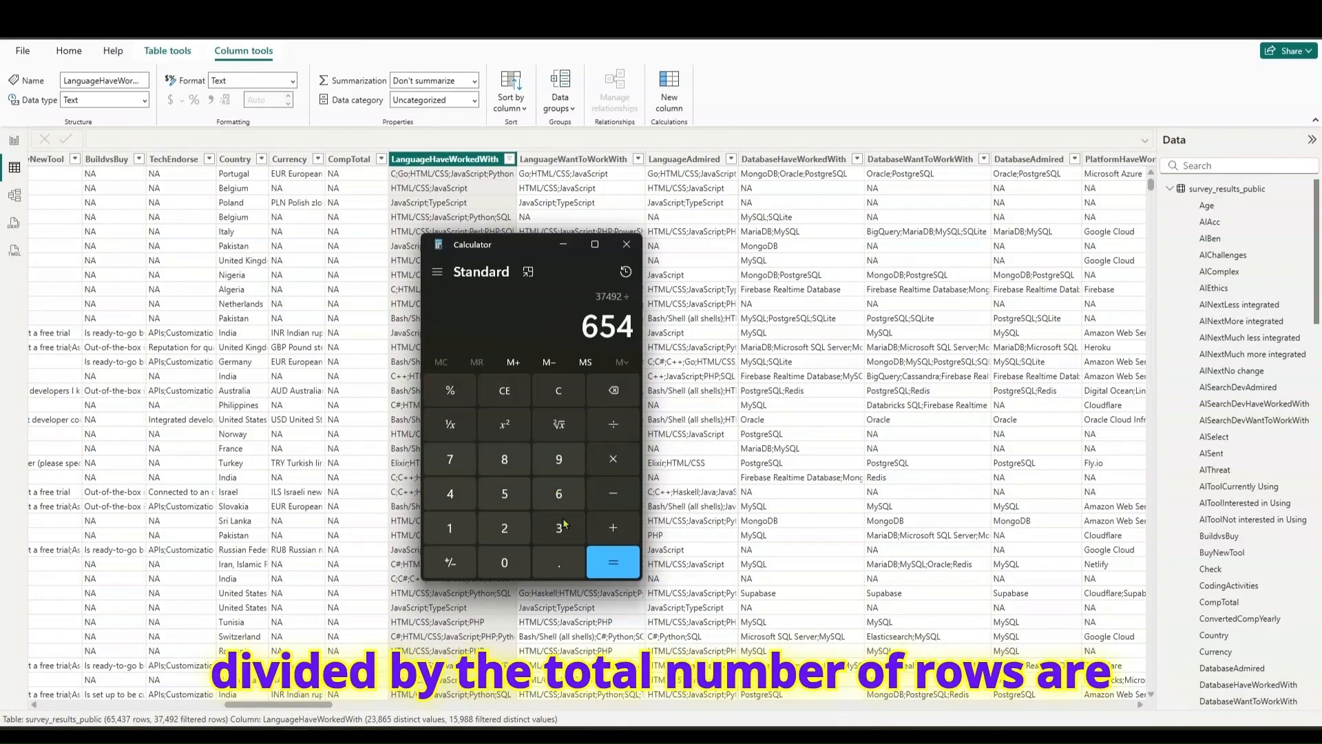
left_click(558, 528)
left_click(450, 458)
left_click(600, 563)
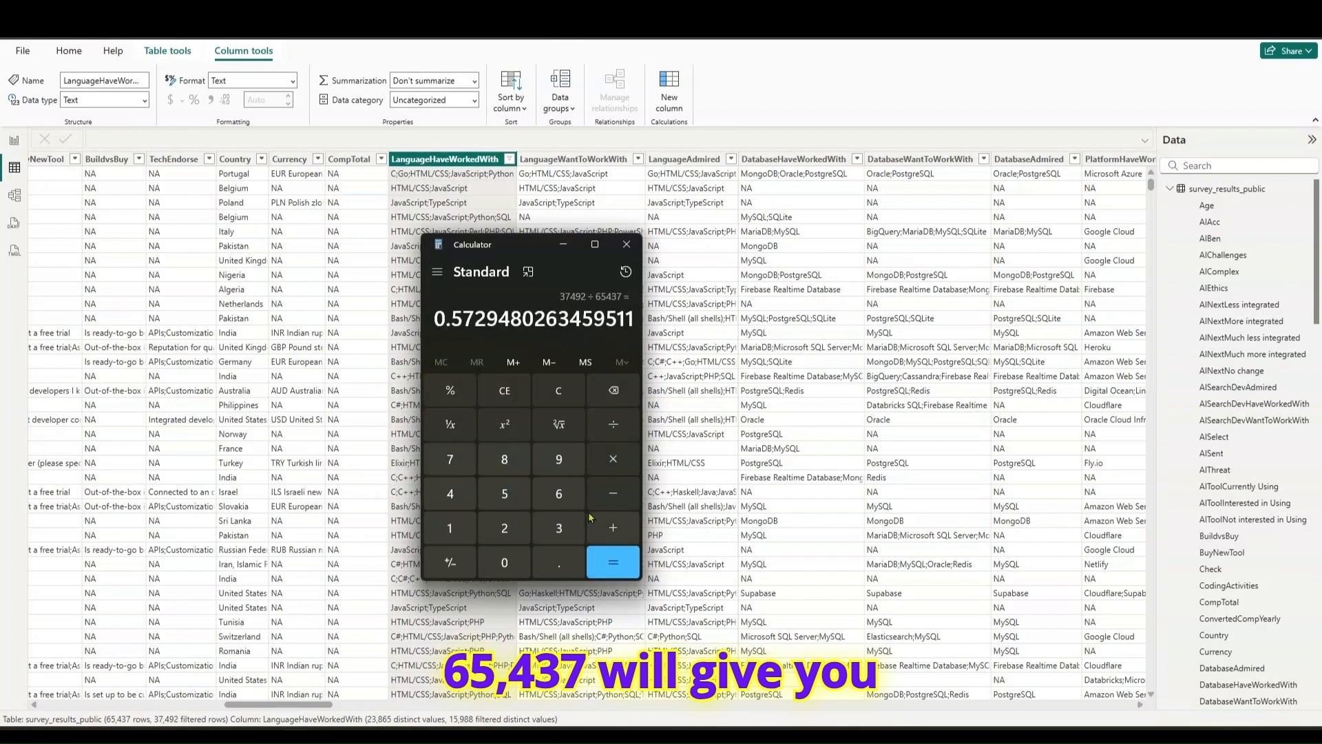
- Multiply the quotient by 100 to get the JavaScript share as a percentage
left_click(614, 458)
left_click(450, 527)
left_click(504, 561)
left_click(504, 562)
left_click(613, 561)
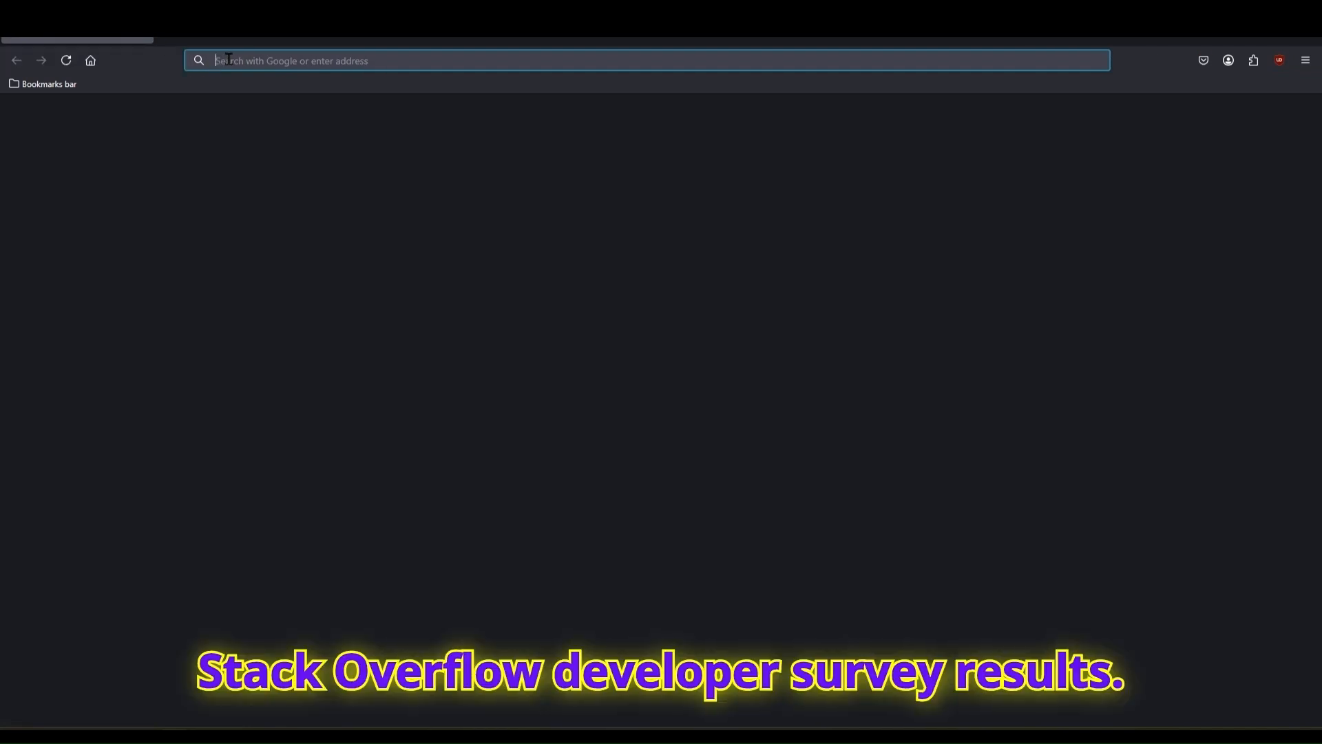
- Switch to the web browser, search for "stackoverflow 2024 survey" and open the 2024 Developer Survey results
type("stackoverflo")
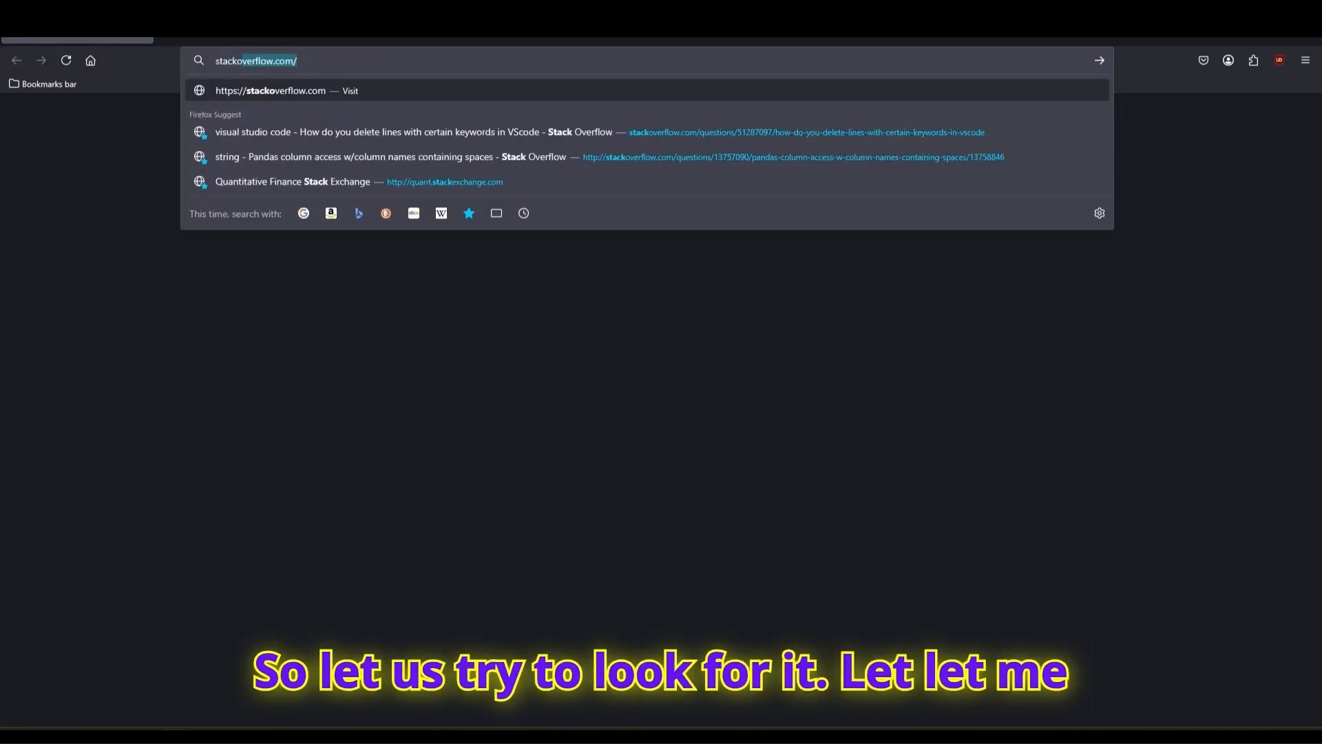
type("w")
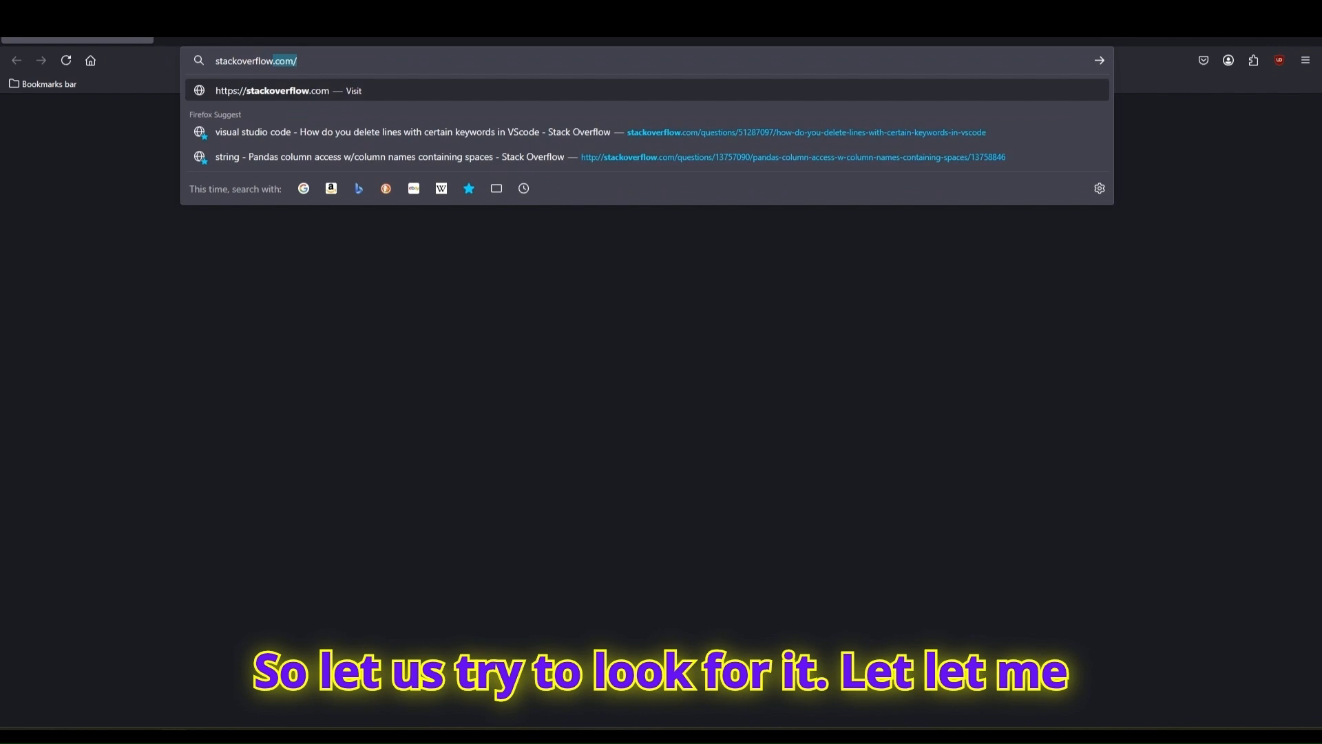
type(" 202")
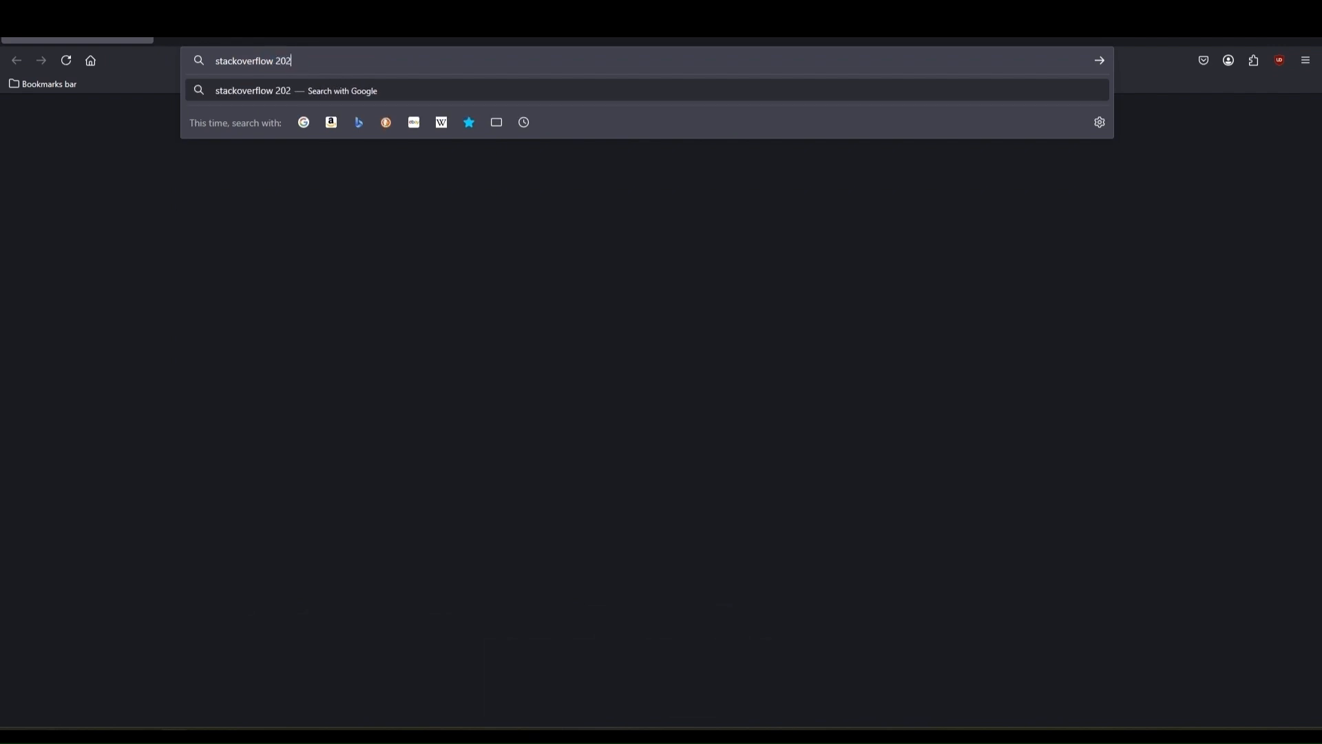
type("4 survey")
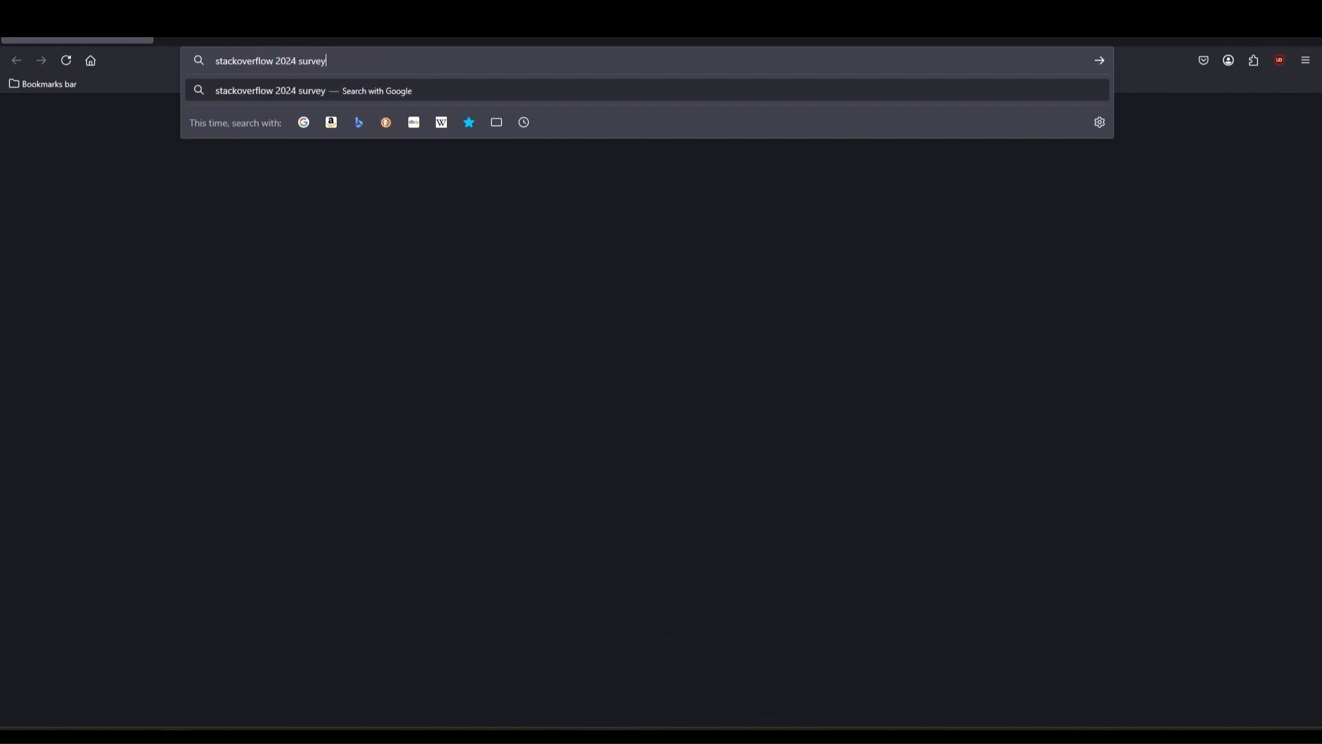
key("Return")
left_click(205, 254)
left_click(180, 656)
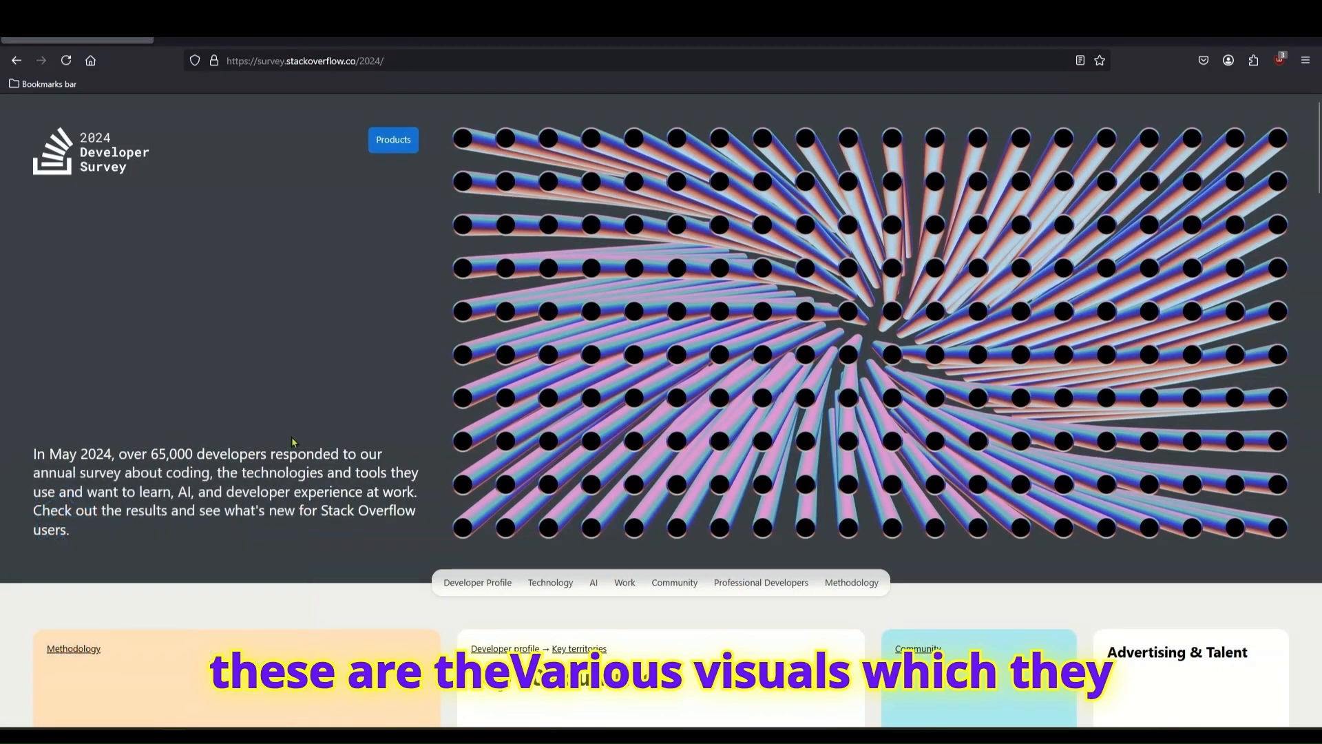
- Compare the survey page's published JavaScript usage figure with the calculated percentage, placing the browser window beside Calculator
scroll(141, 554, "down", 3)
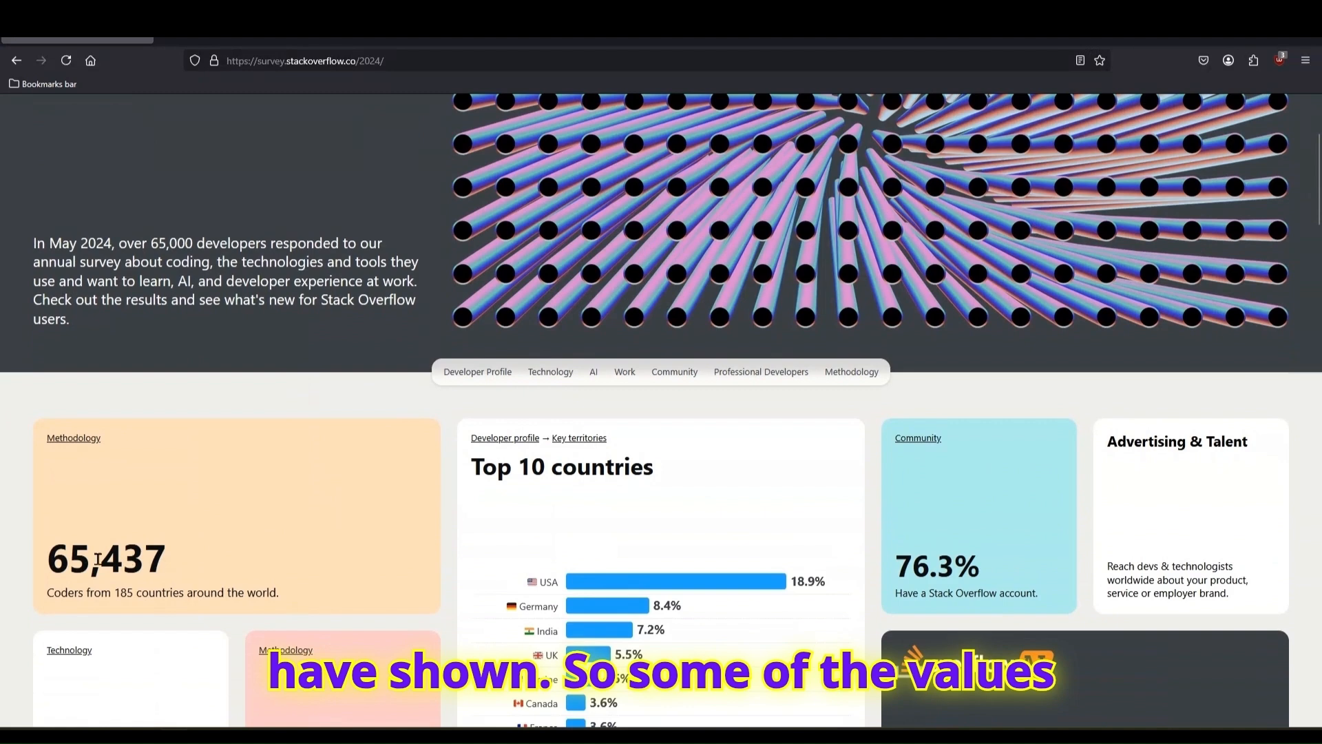
scroll(275, 563, "down", 3)
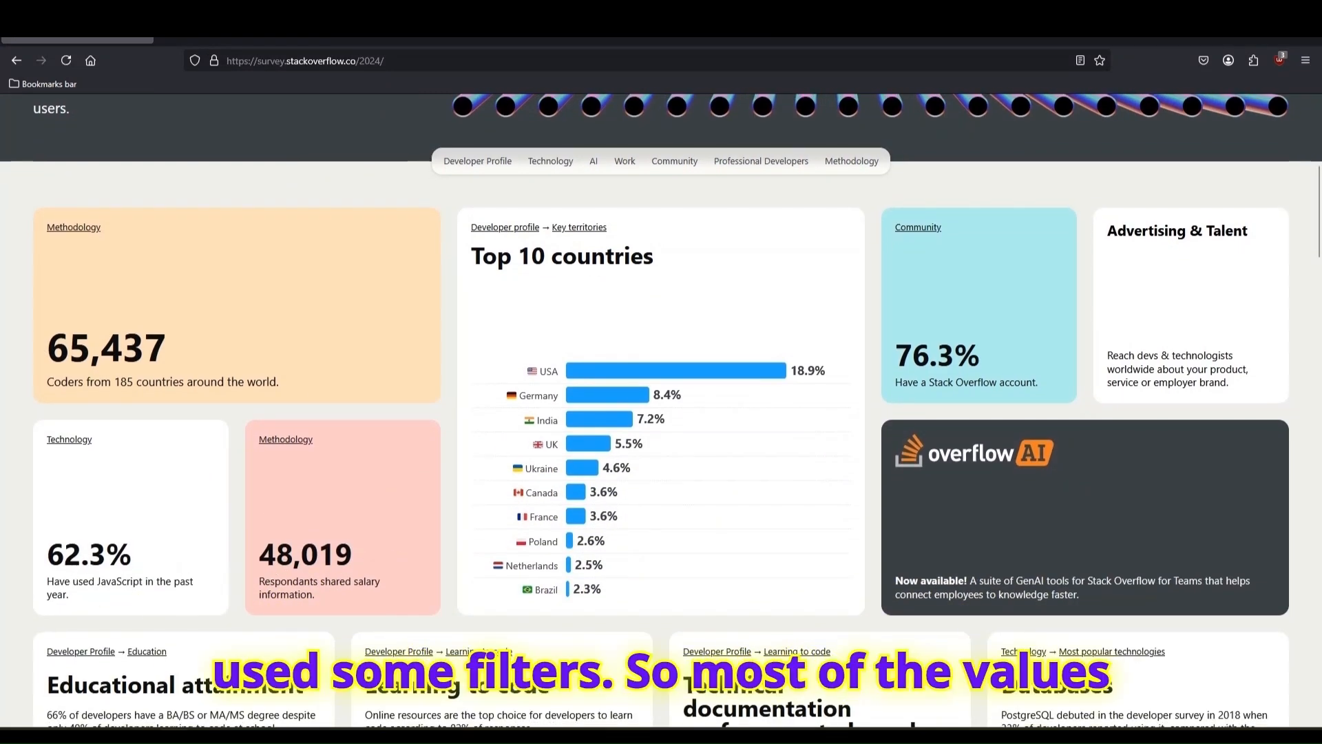
left_click_drag(538, 36, 876, 102)
scroll(791, 413, "down", 1)
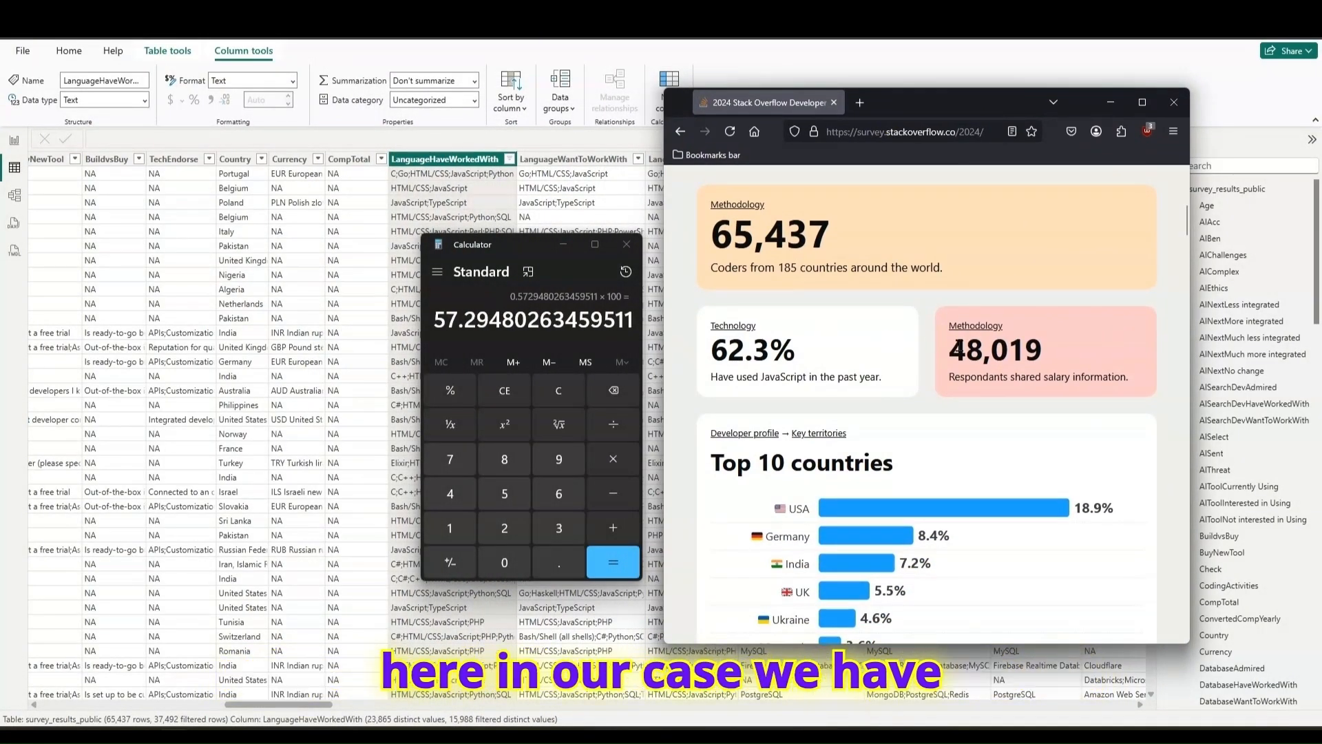
scroll(761, 333, "up", 1)
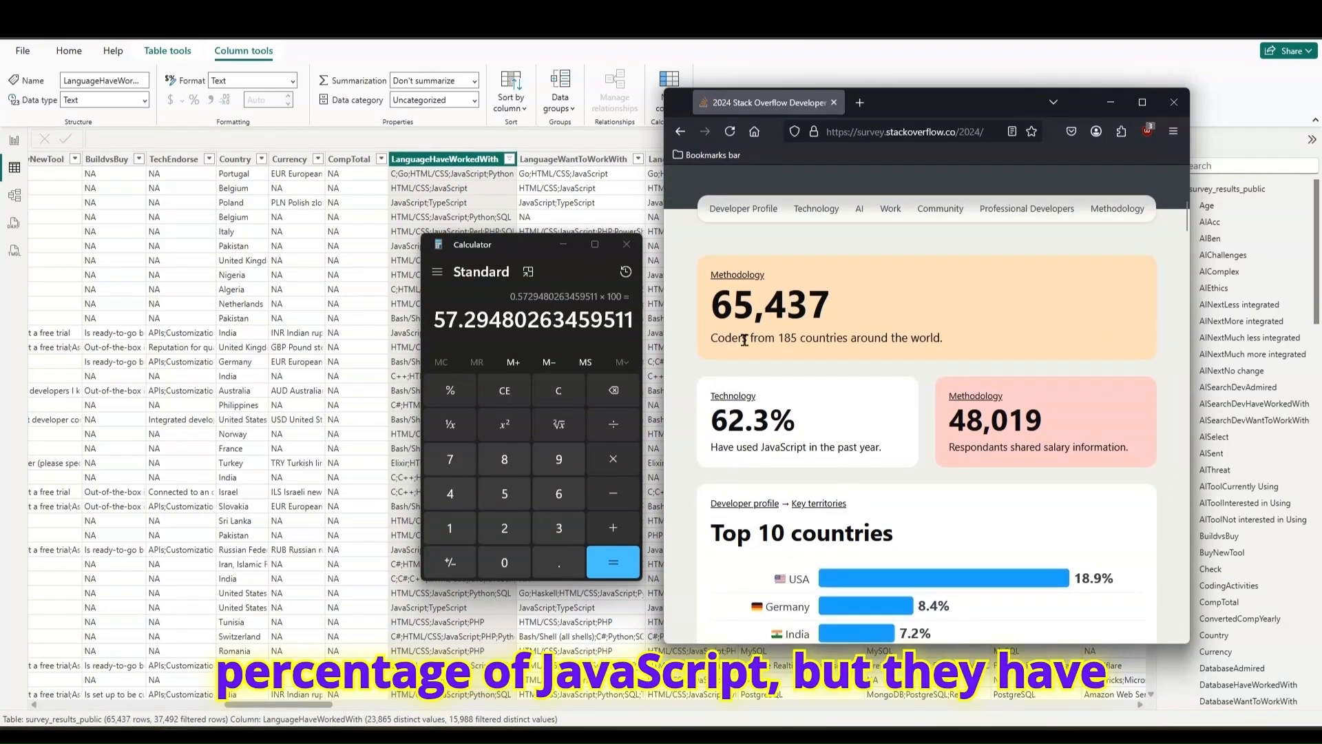
scroll(964, 314, "down", 1)
scroll(965, 314, "up", 2)
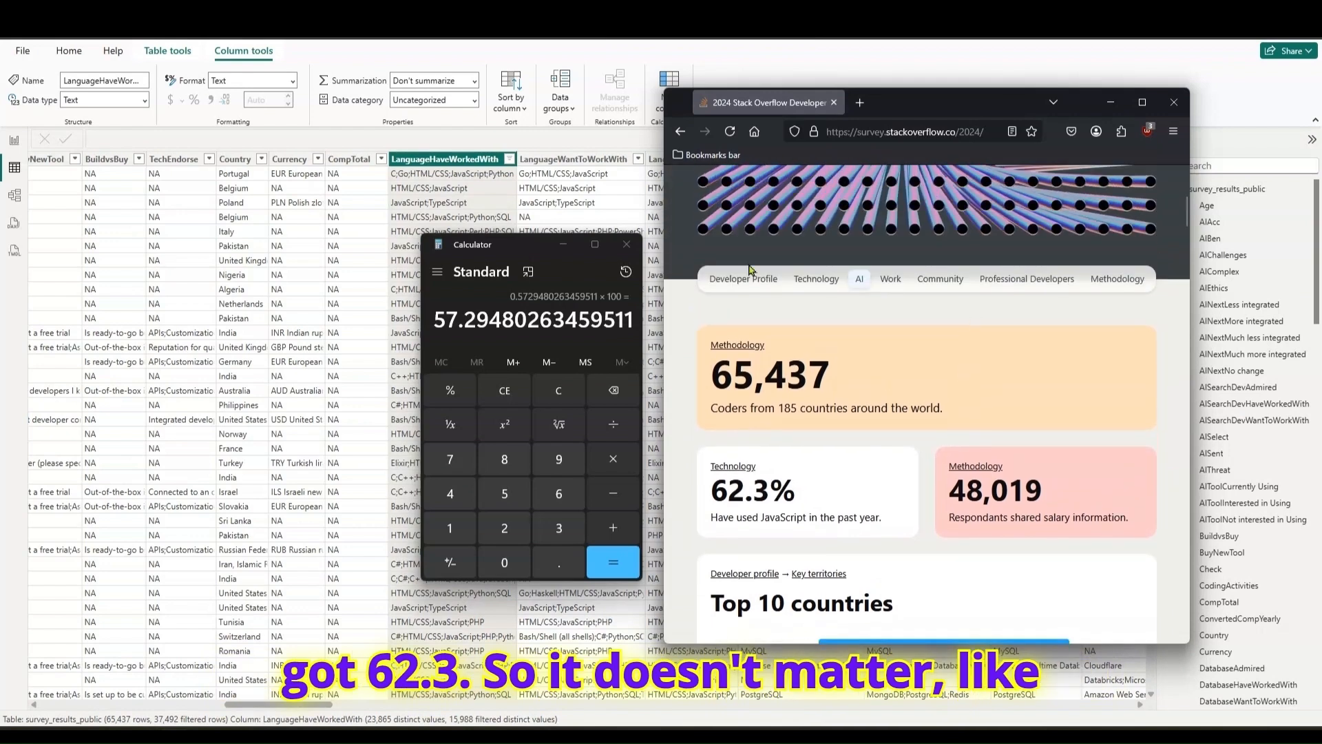
- Close Calculator and return to the report view in Power BI Desktop
left_click(627, 246)
left_click_drag(971, 112, 993, 117)
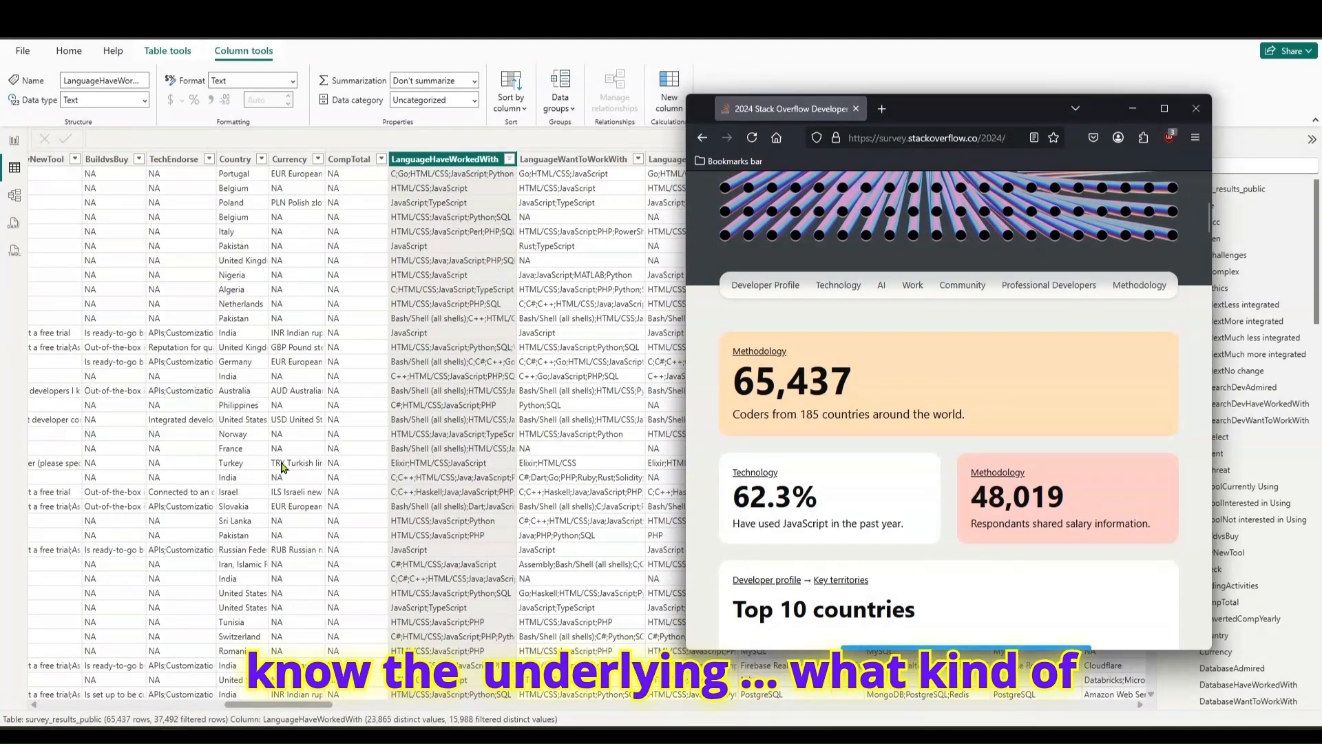
left_click(12, 141)
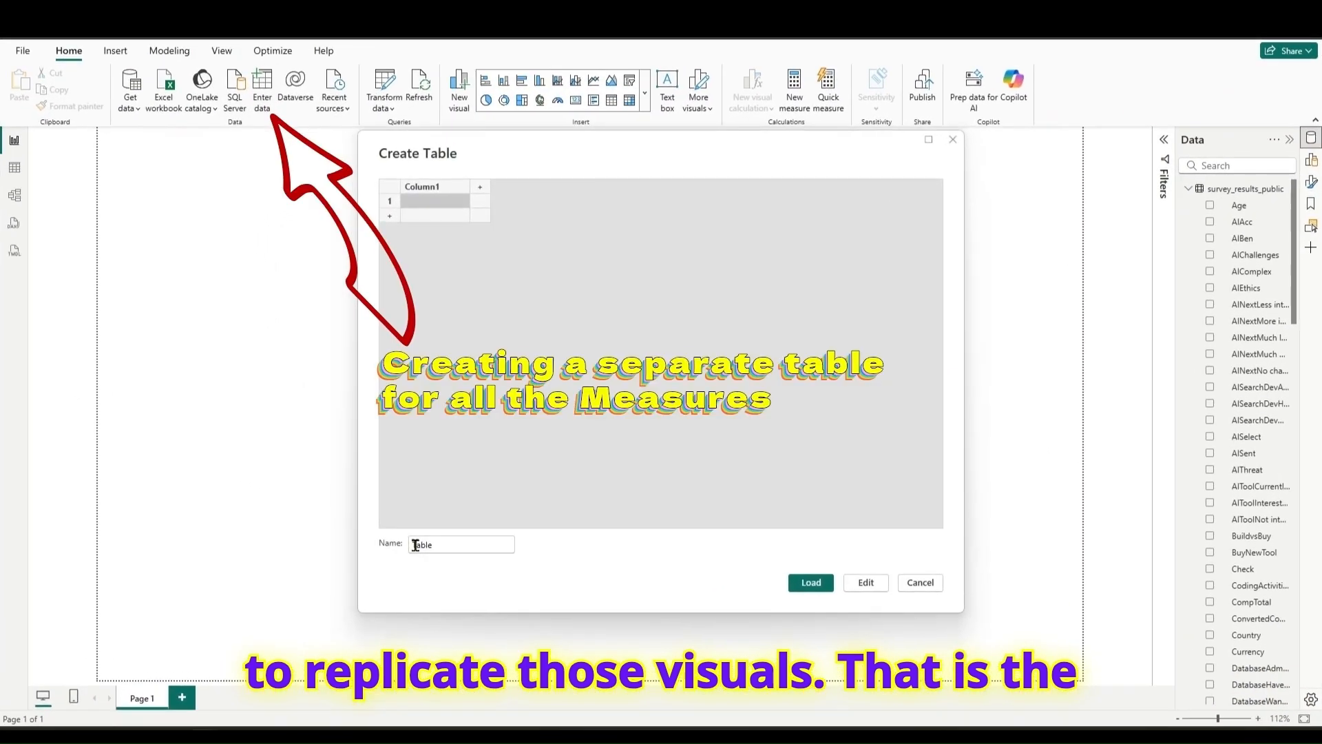
- Name the new blank table Measures_Table and load it into the model
left_click(415, 545)
type("Measures_")
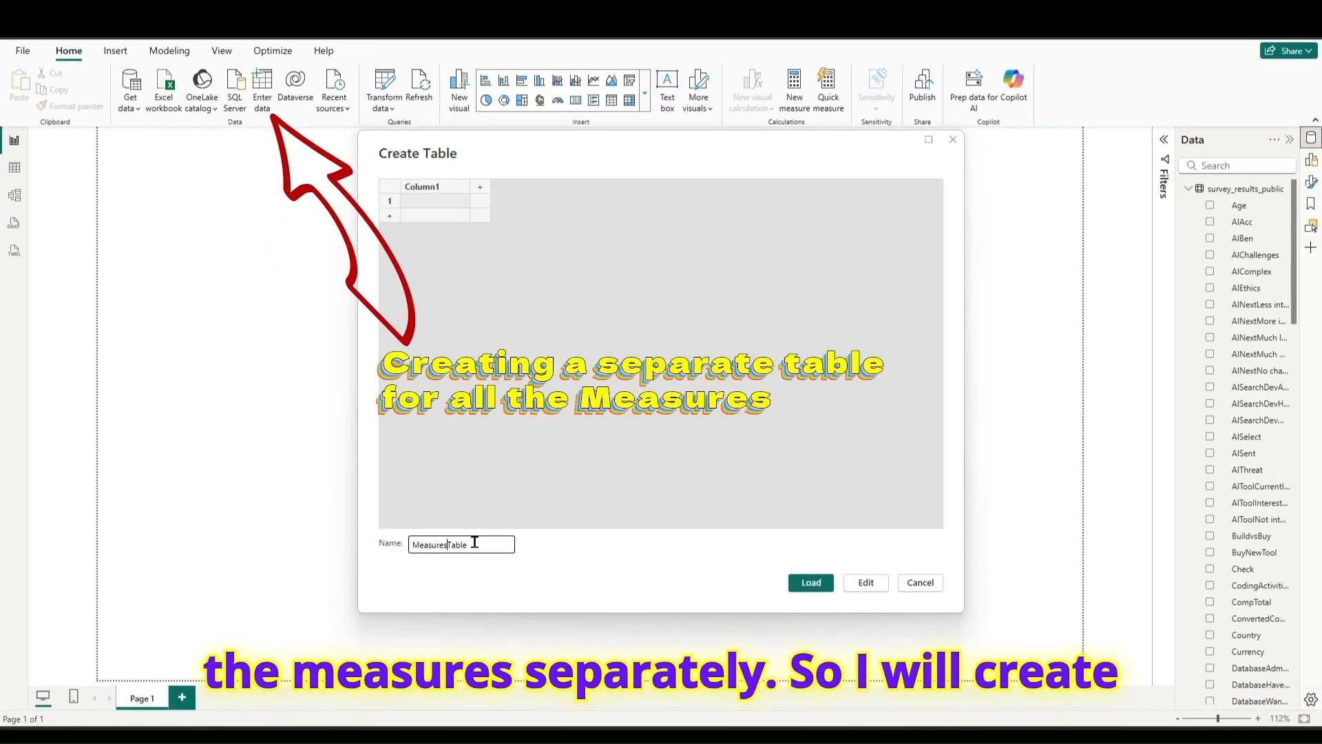
left_click(811, 582)
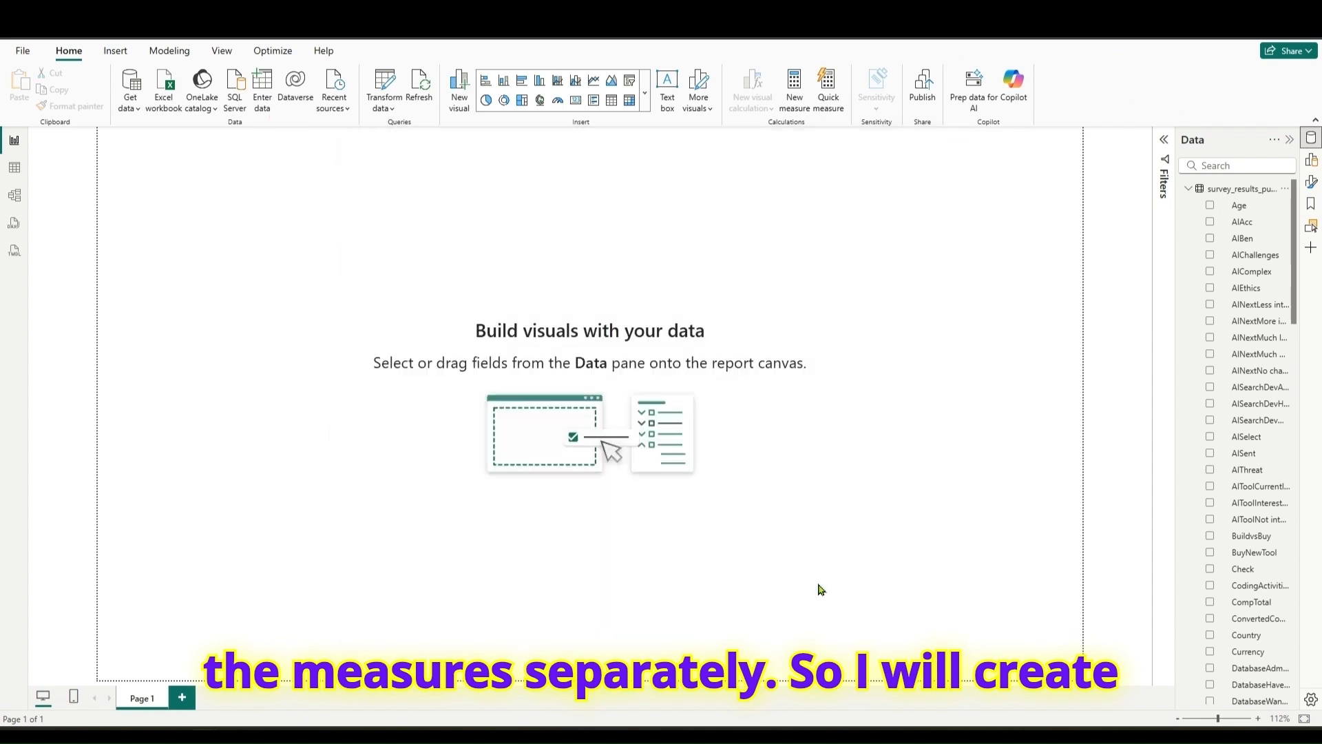
- Add a new measure to Measures_Table and start its formula with the name "# of Coders"
left_click(1189, 207)
right_click(1220, 193)
left_click(1157, 222)
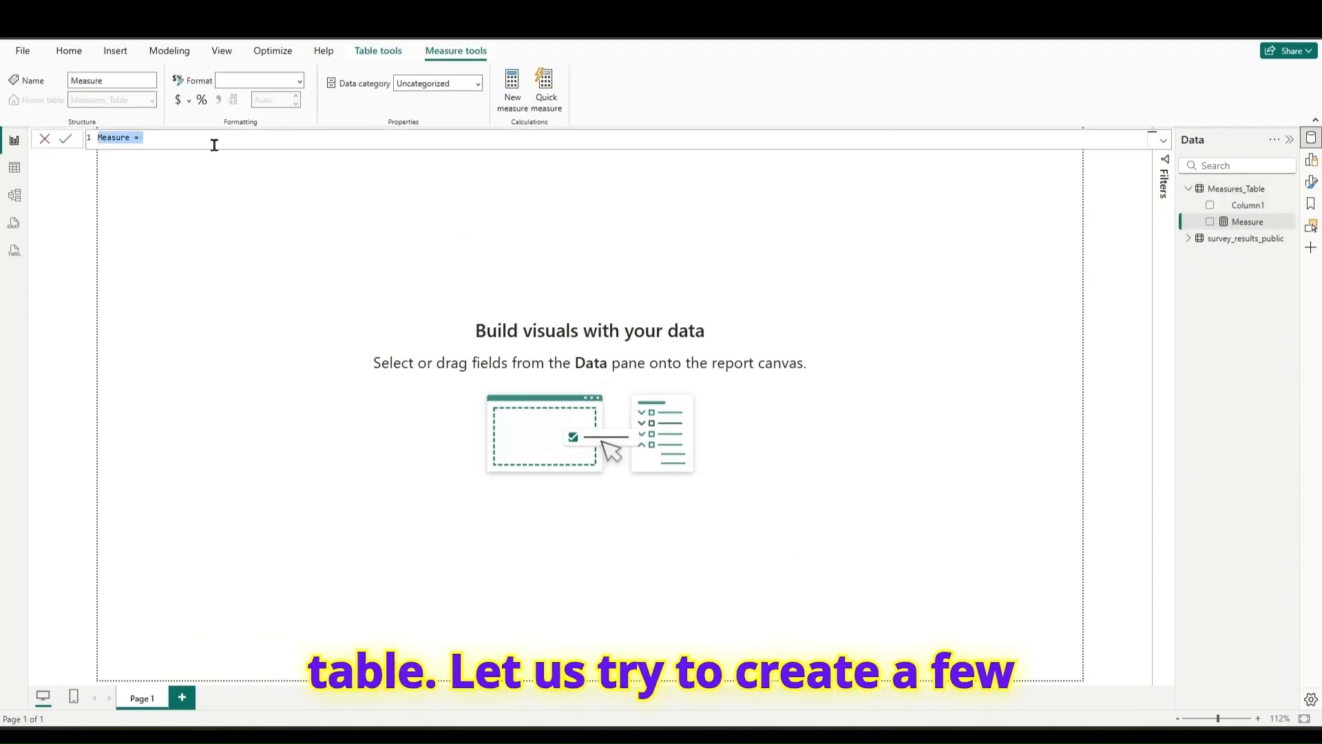
type("#")
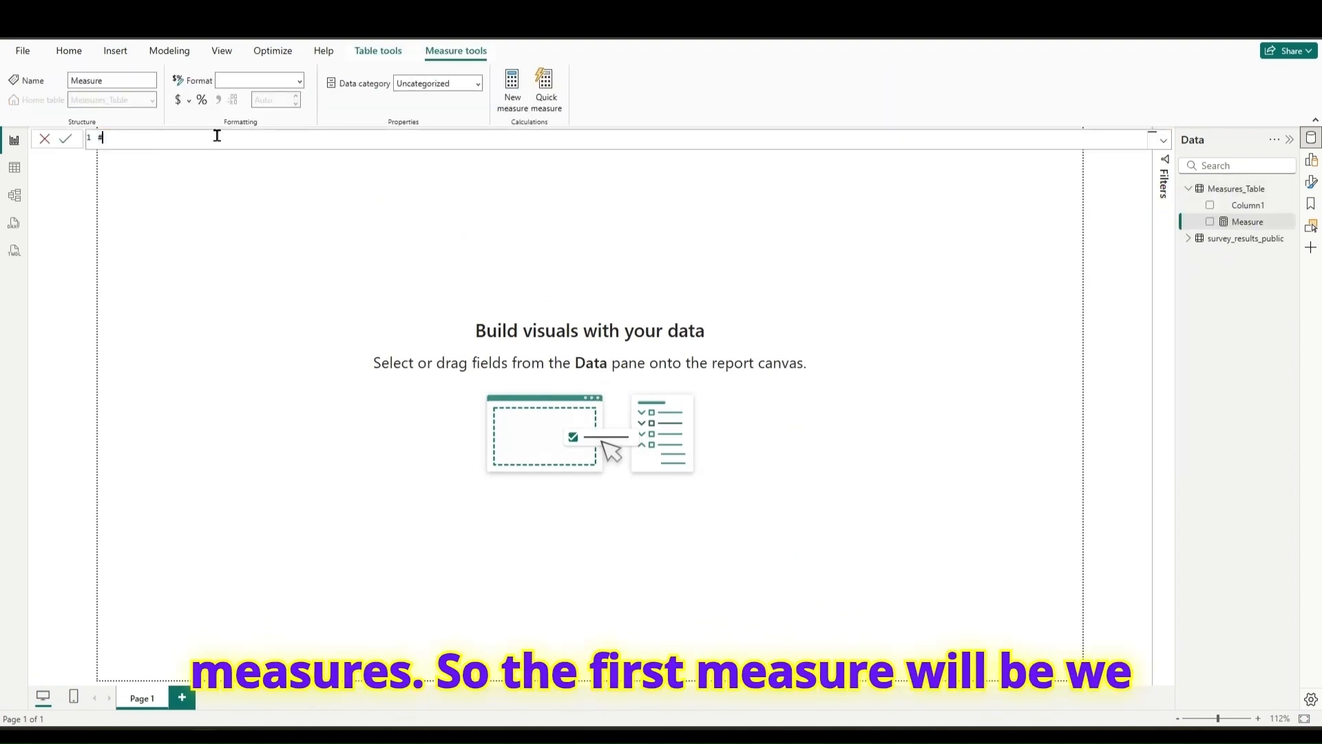
type(" of Coders = ")
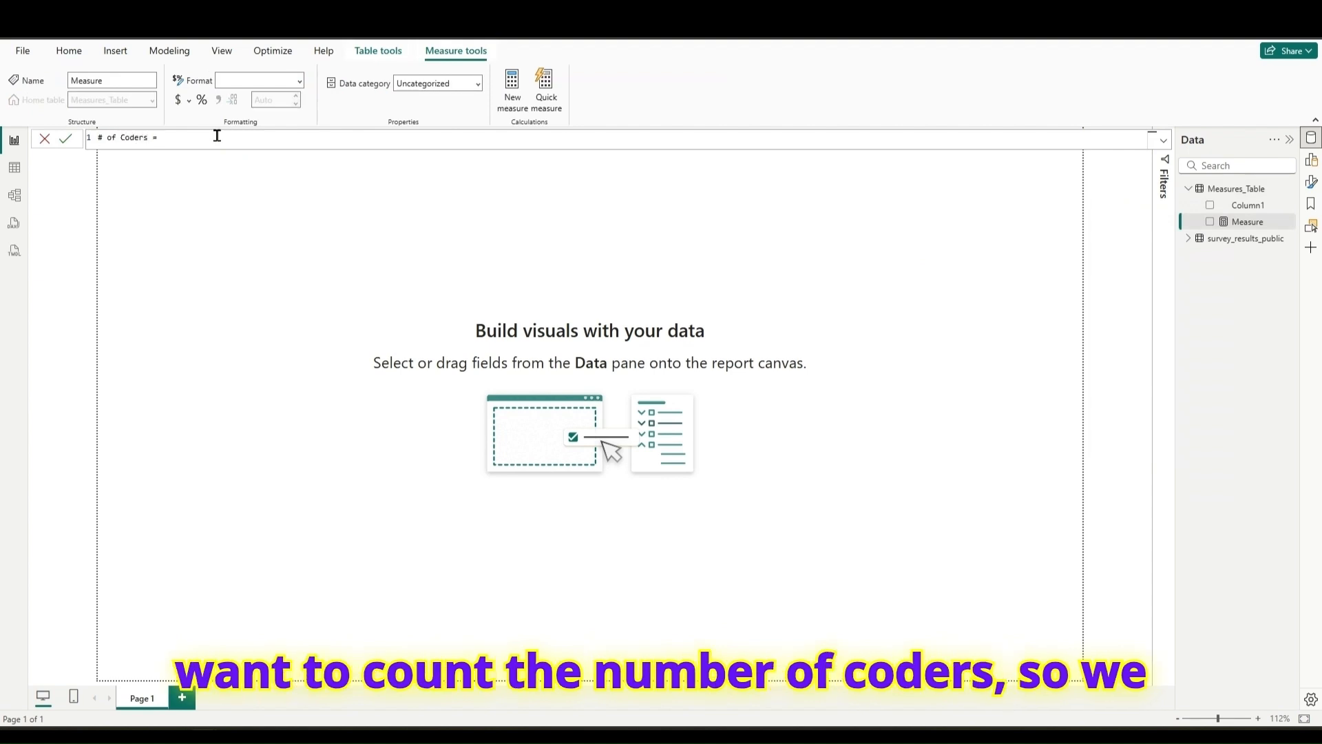
type("cou")
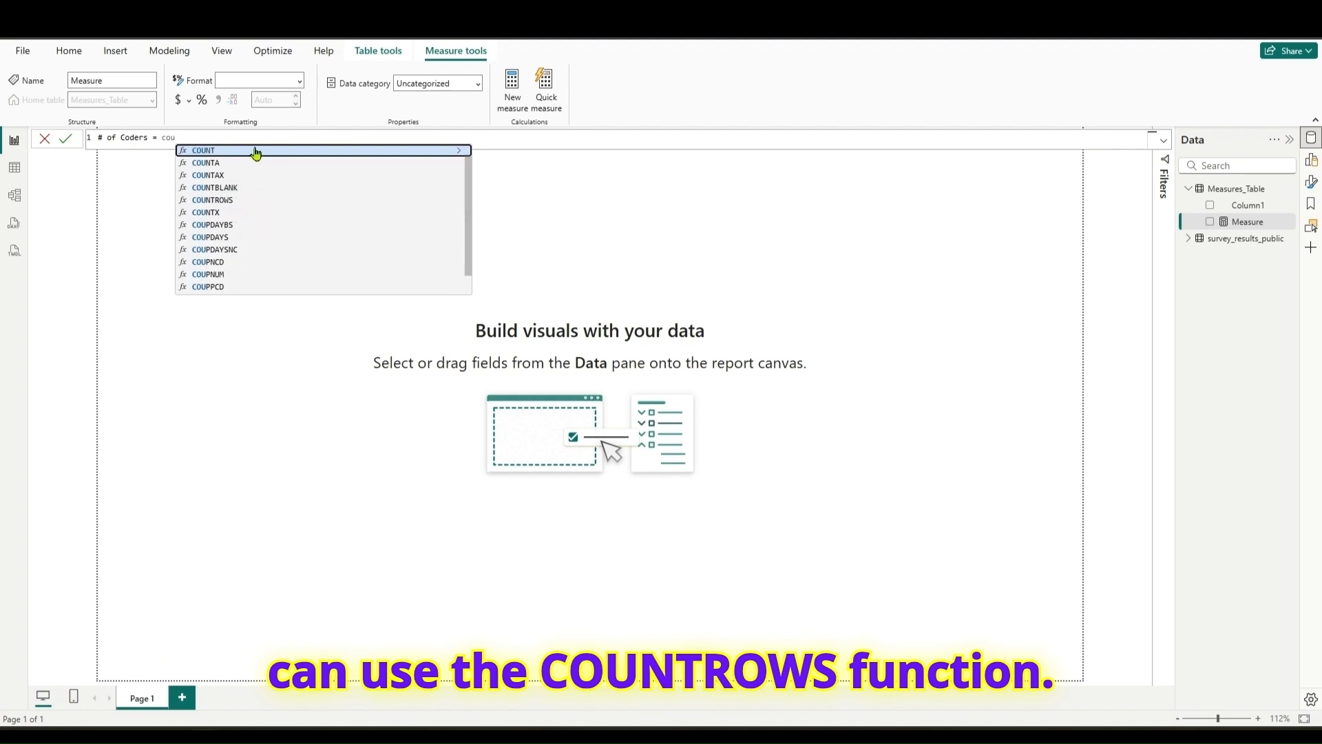
- Define the # of Coders measure as COUNTROWS(survey_results_public), commit it, and format it with a thousands separator
left_click(221, 205)
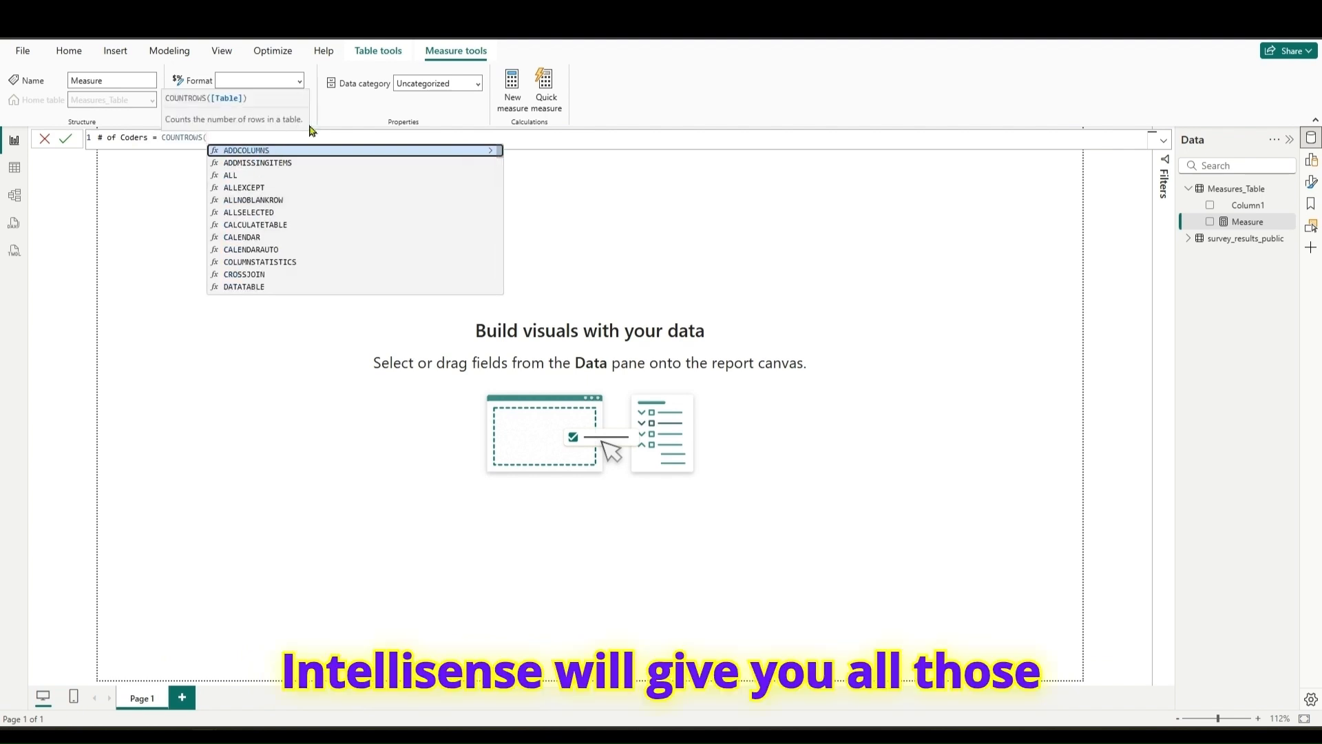
type("su")
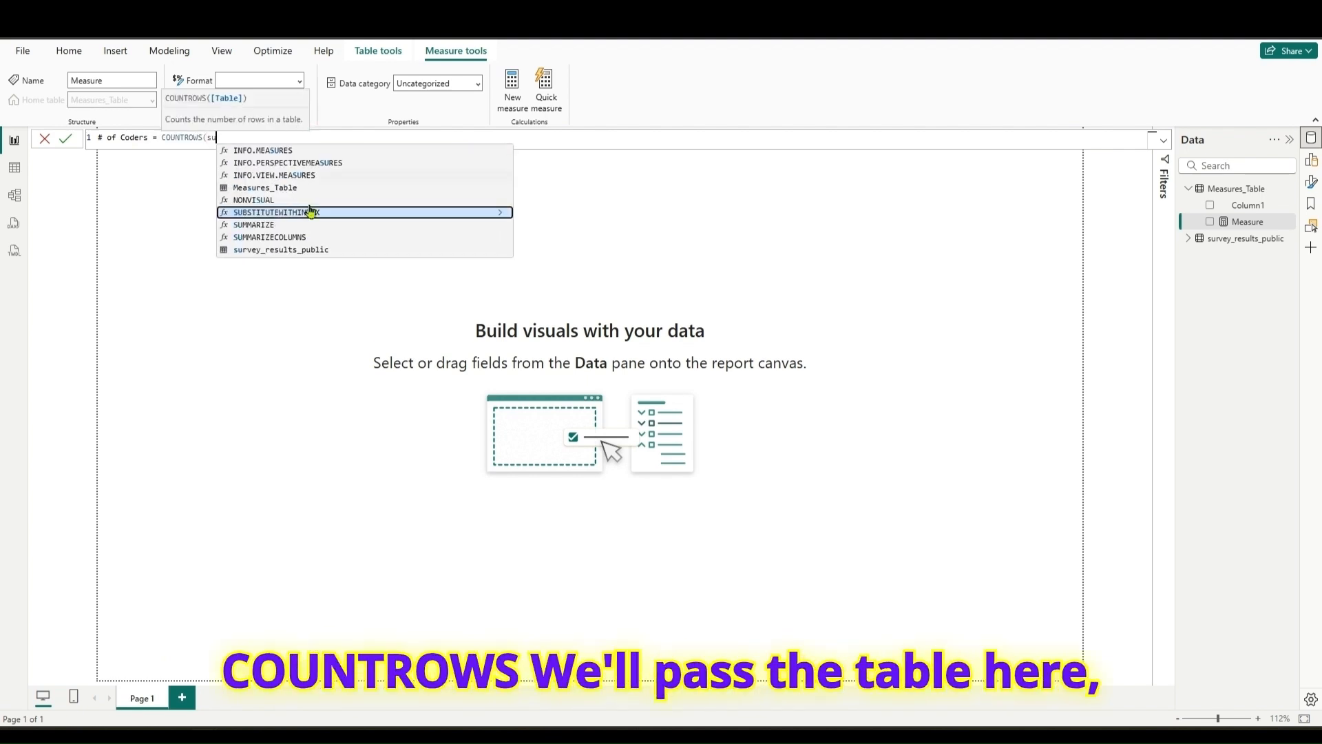
left_click(305, 249)
type(")")
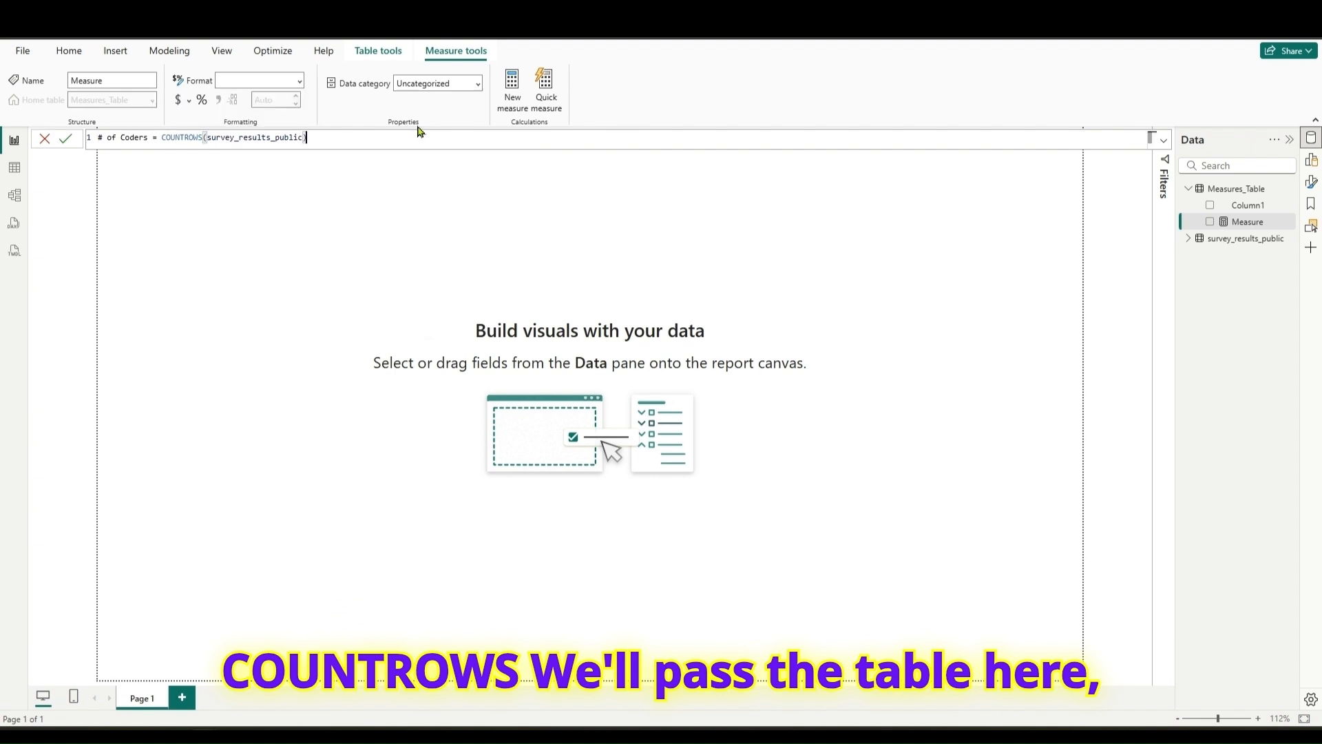
left_click_drag(322, 140, 165, 139)
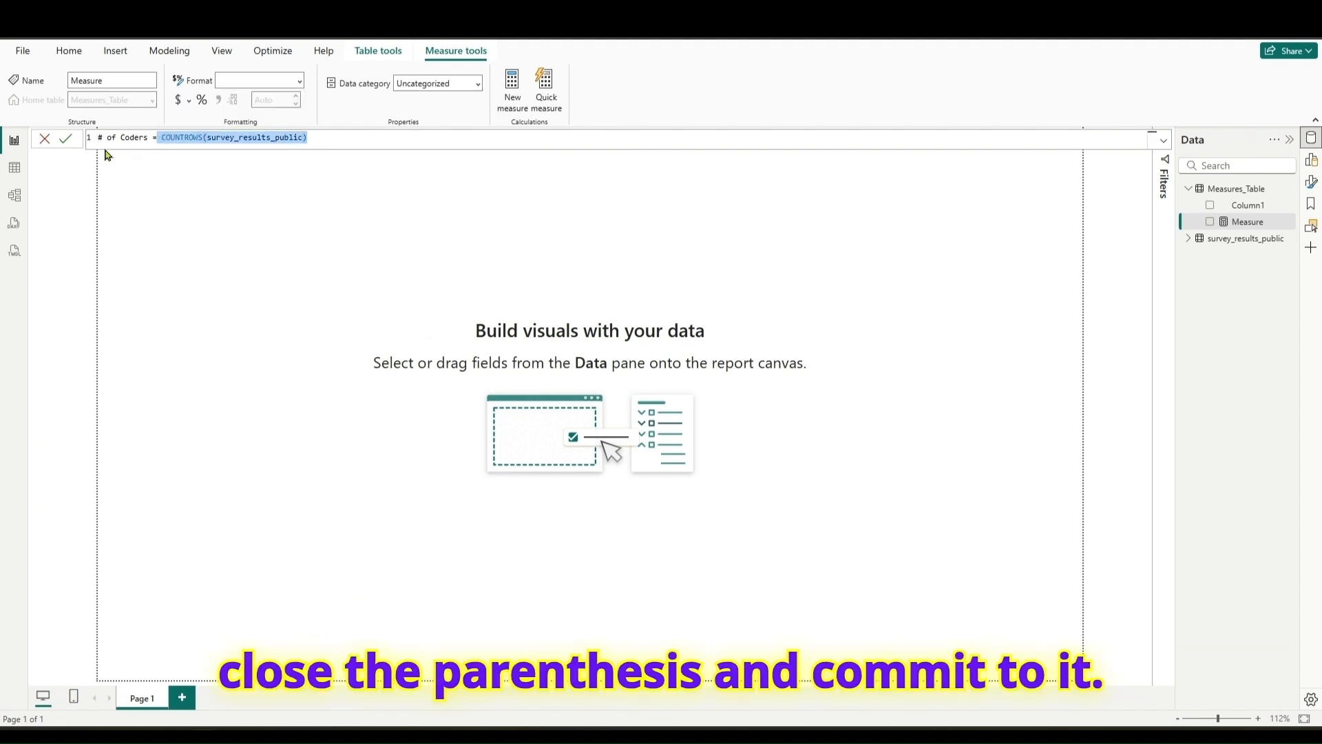
left_click(66, 141)
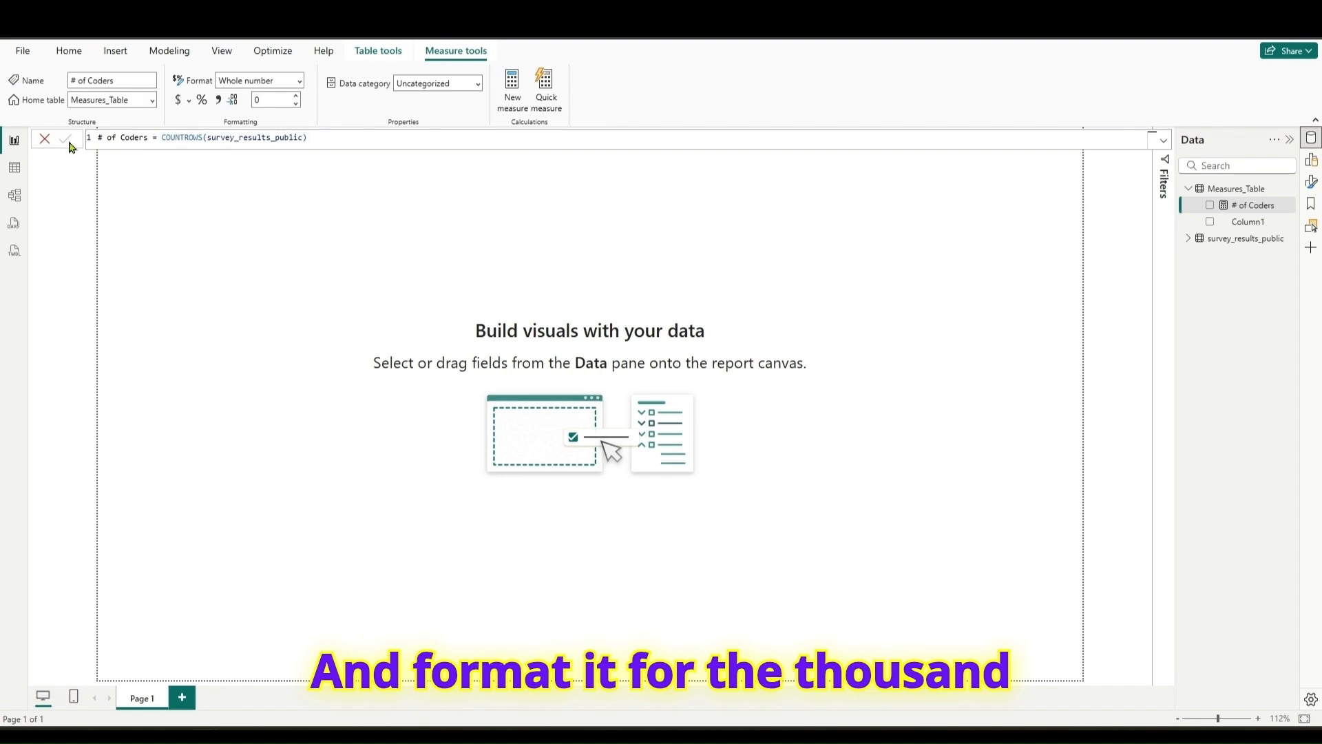
left_click(219, 102)
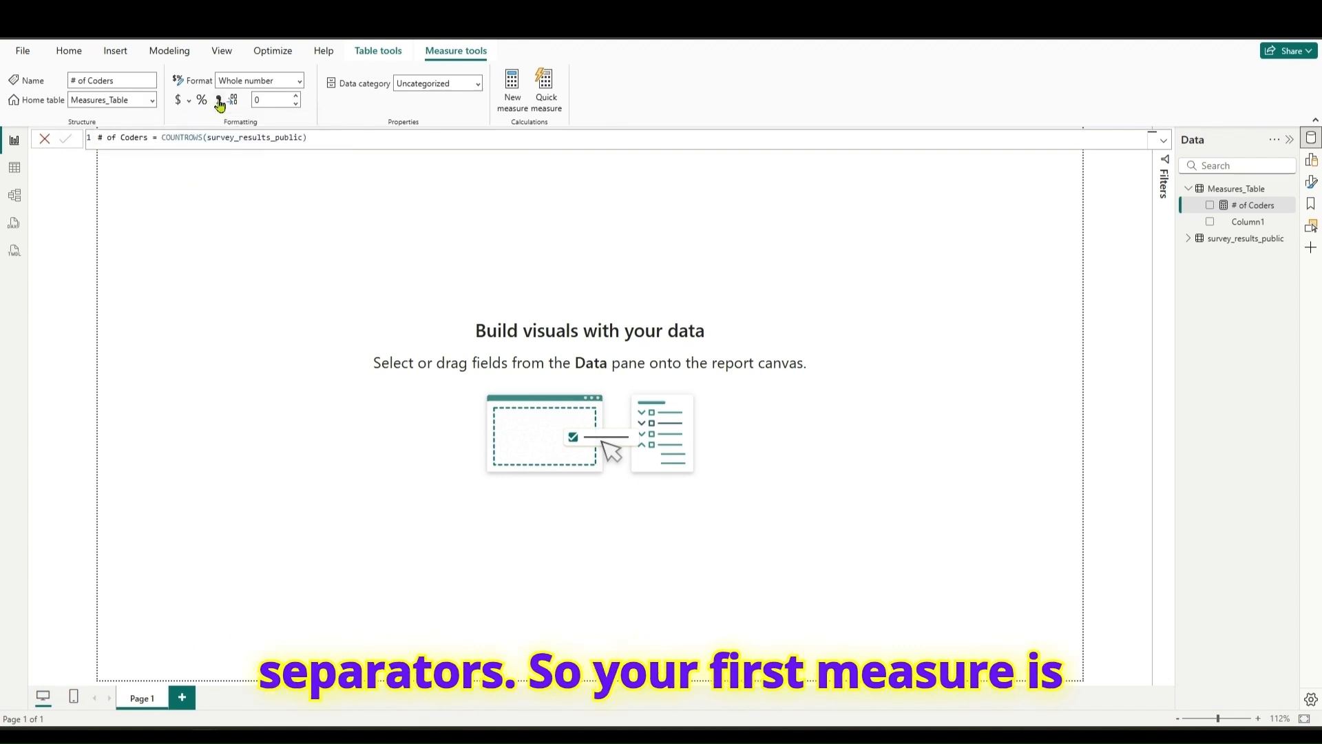
- Place the # of Coders measure on the canvas as a shortened card and set its callout display units to None
left_click_drag(1246, 206, 412, 274)
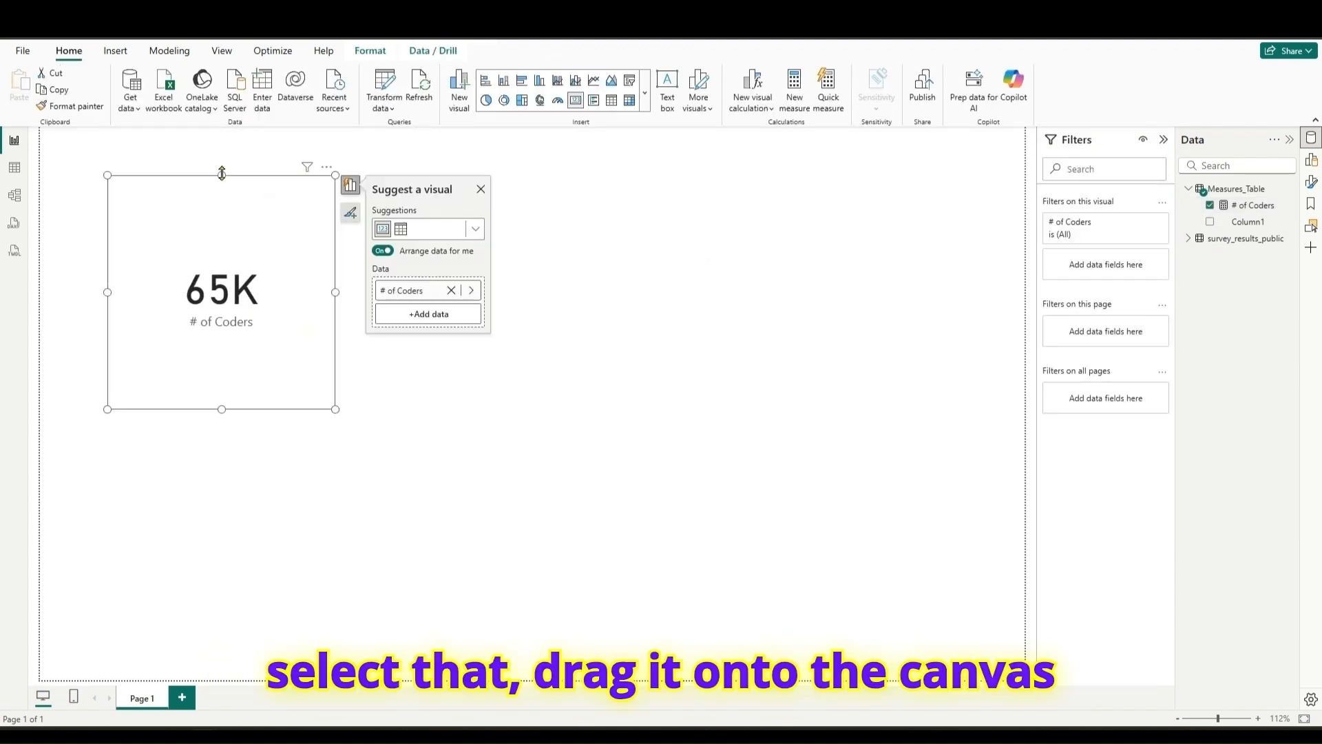
left_click_drag(222, 175, 222, 273)
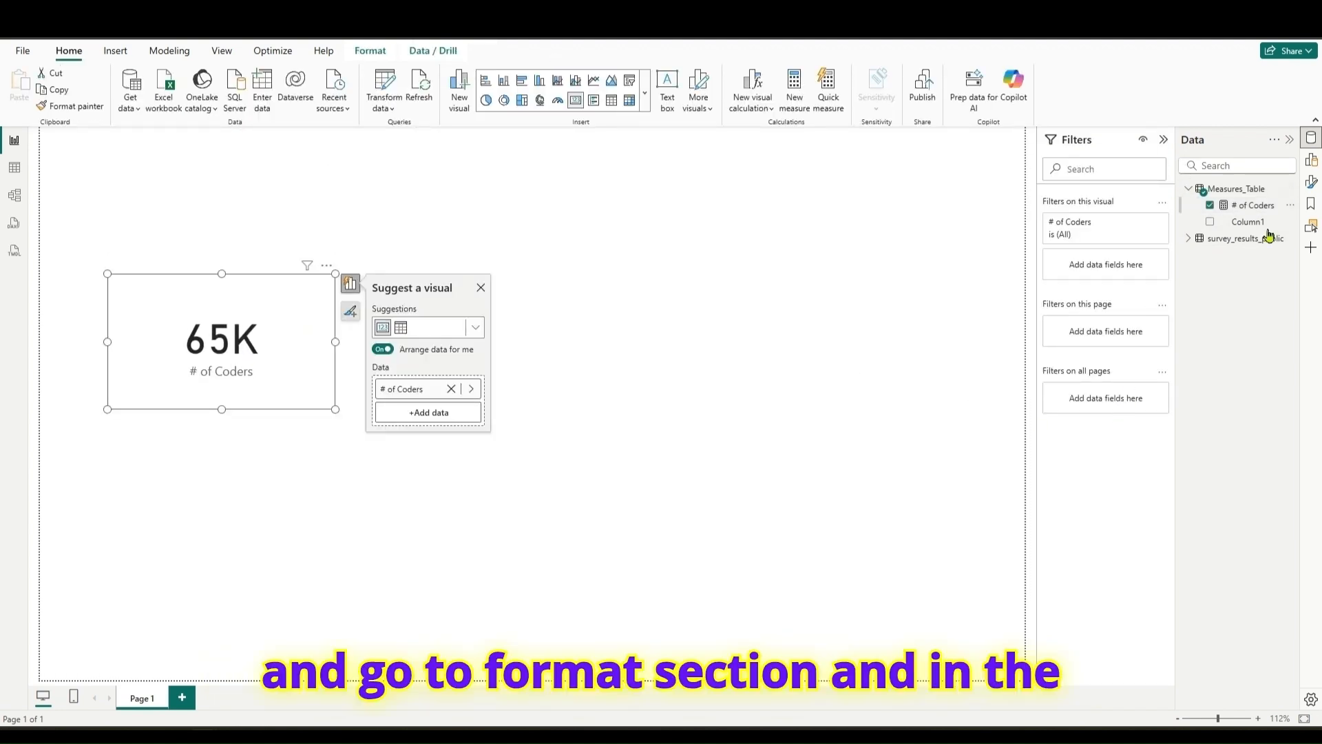
left_click(1312, 183)
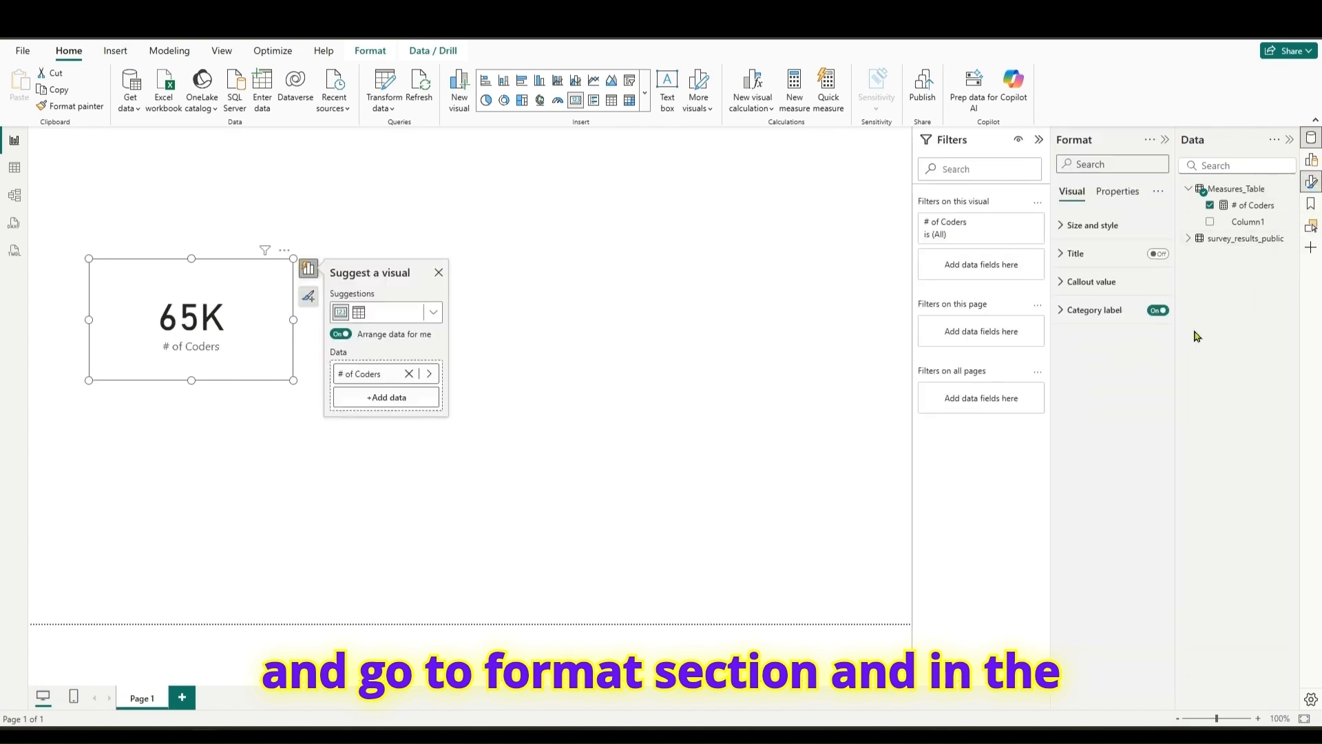
left_click(1091, 281)
left_click(1115, 422)
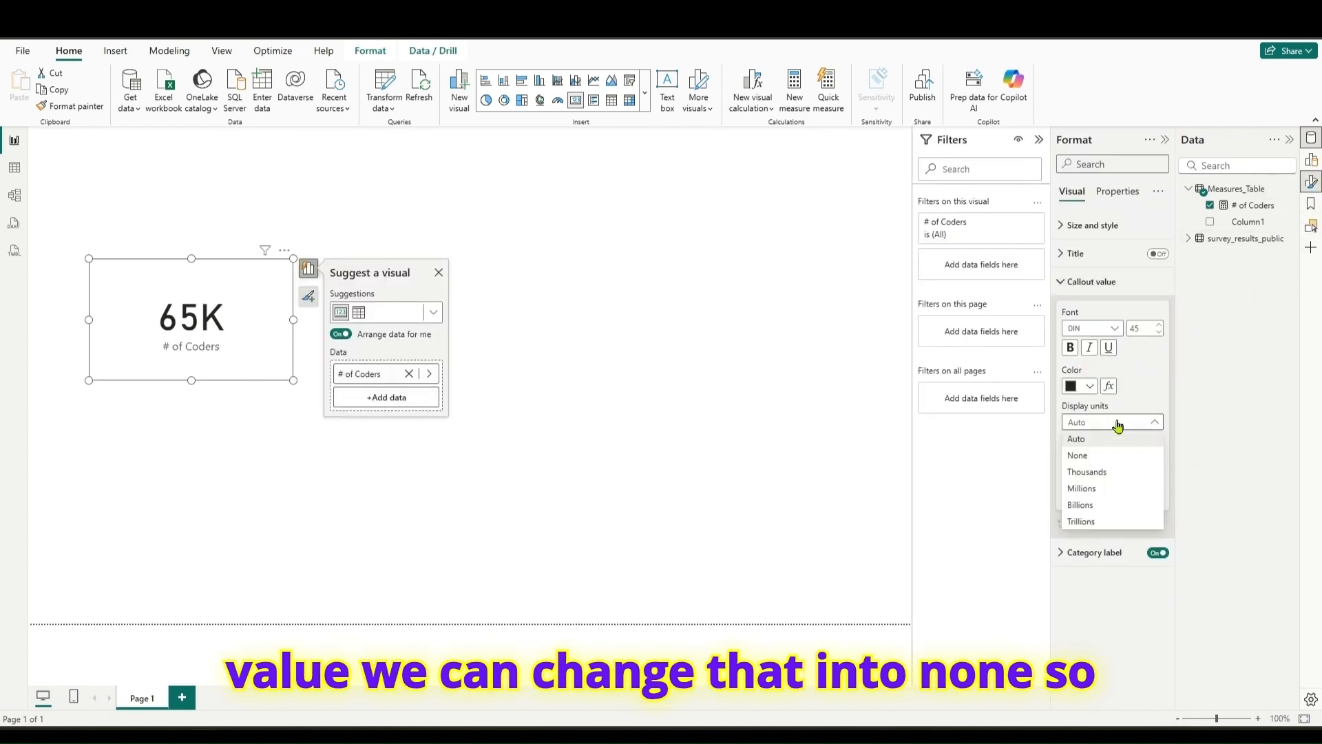
left_click(1087, 458)
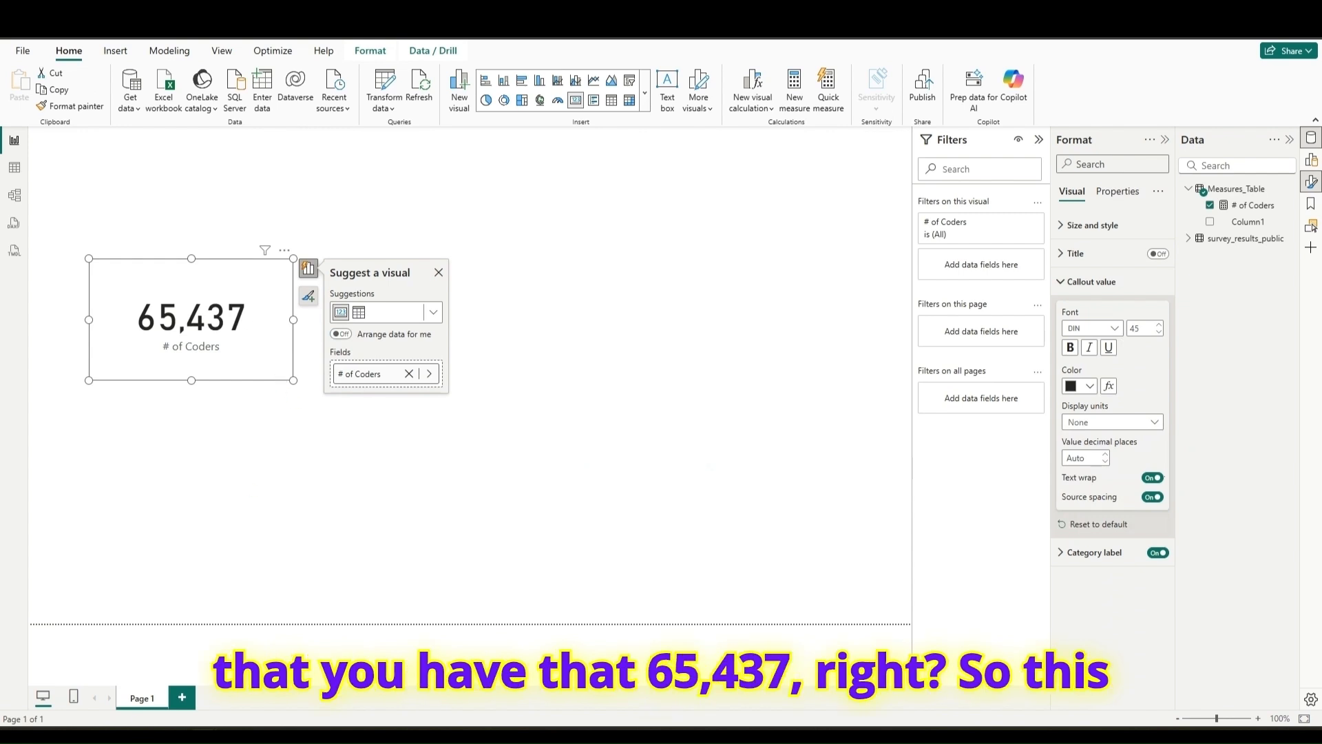
- Switch to the web browser, compare the published number of coders with the card's value, and return to Power BI Desktop
key("alt+Tab")
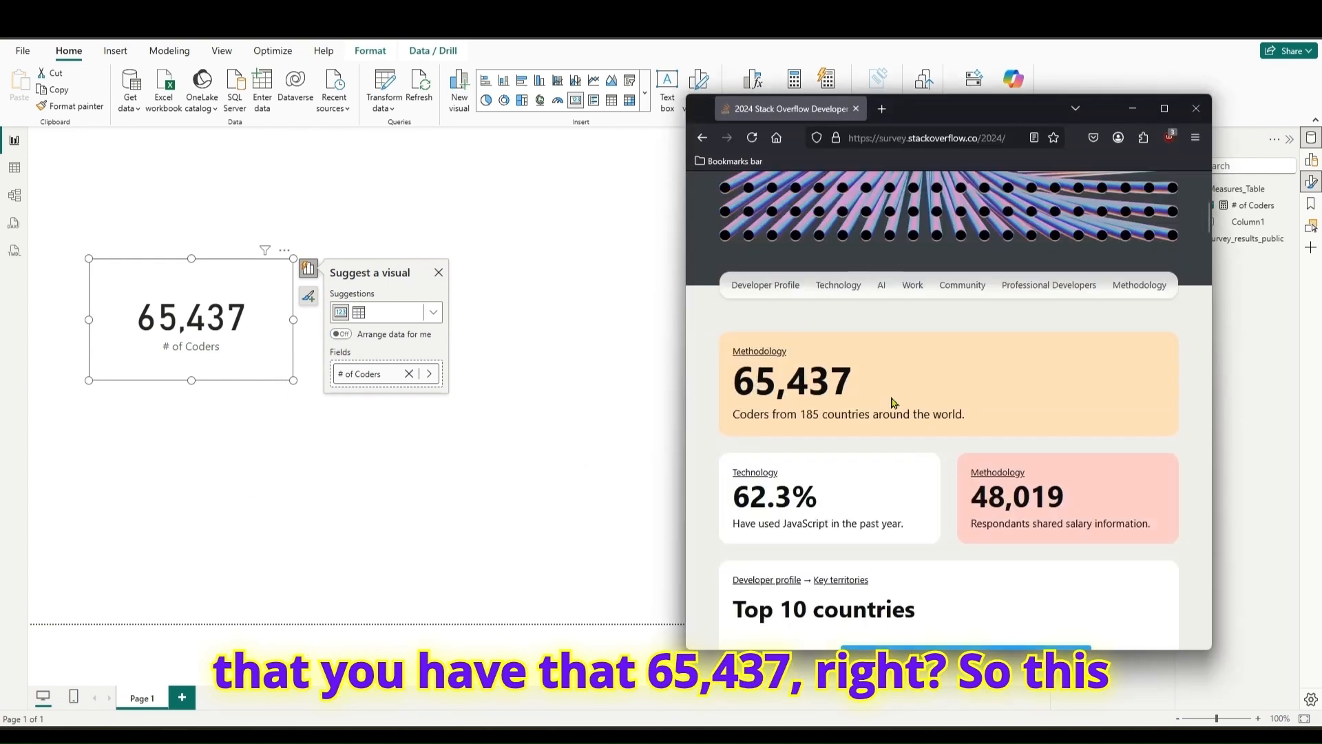
left_click_drag(731, 380, 857, 384)
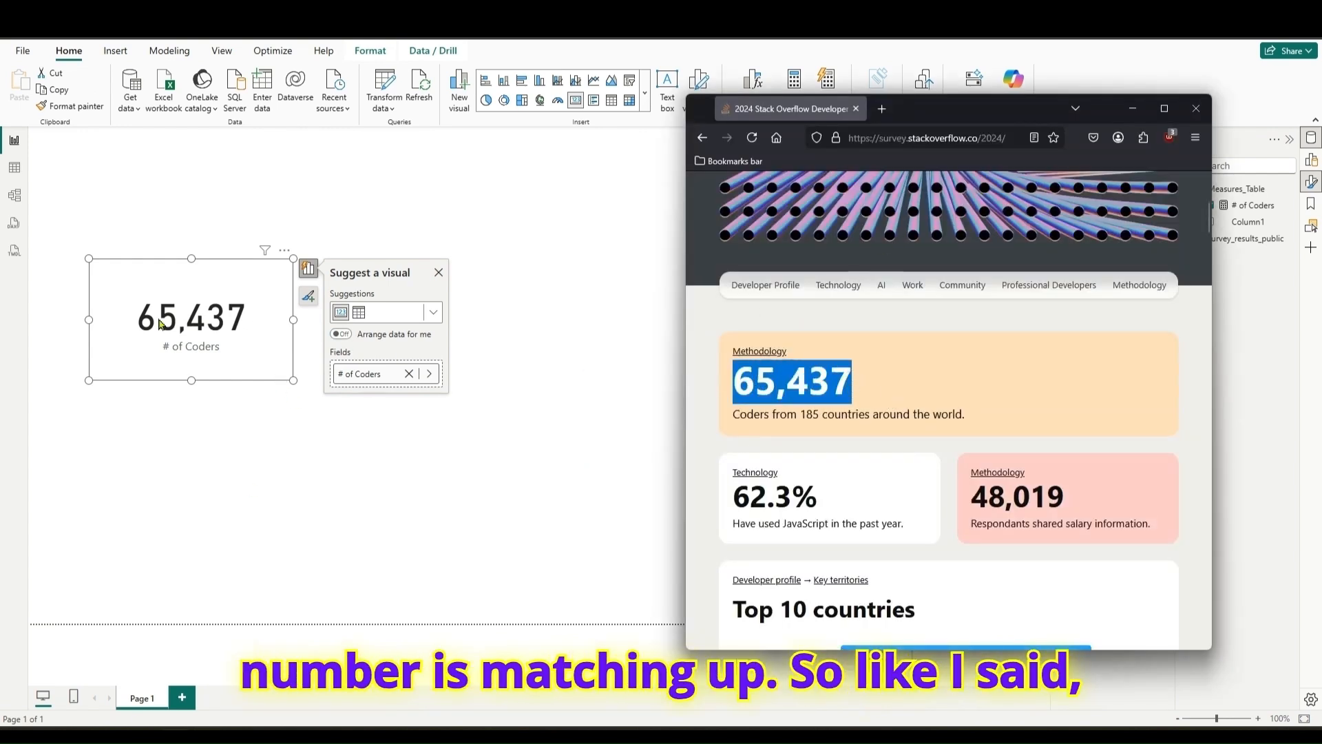
left_click(915, 402)
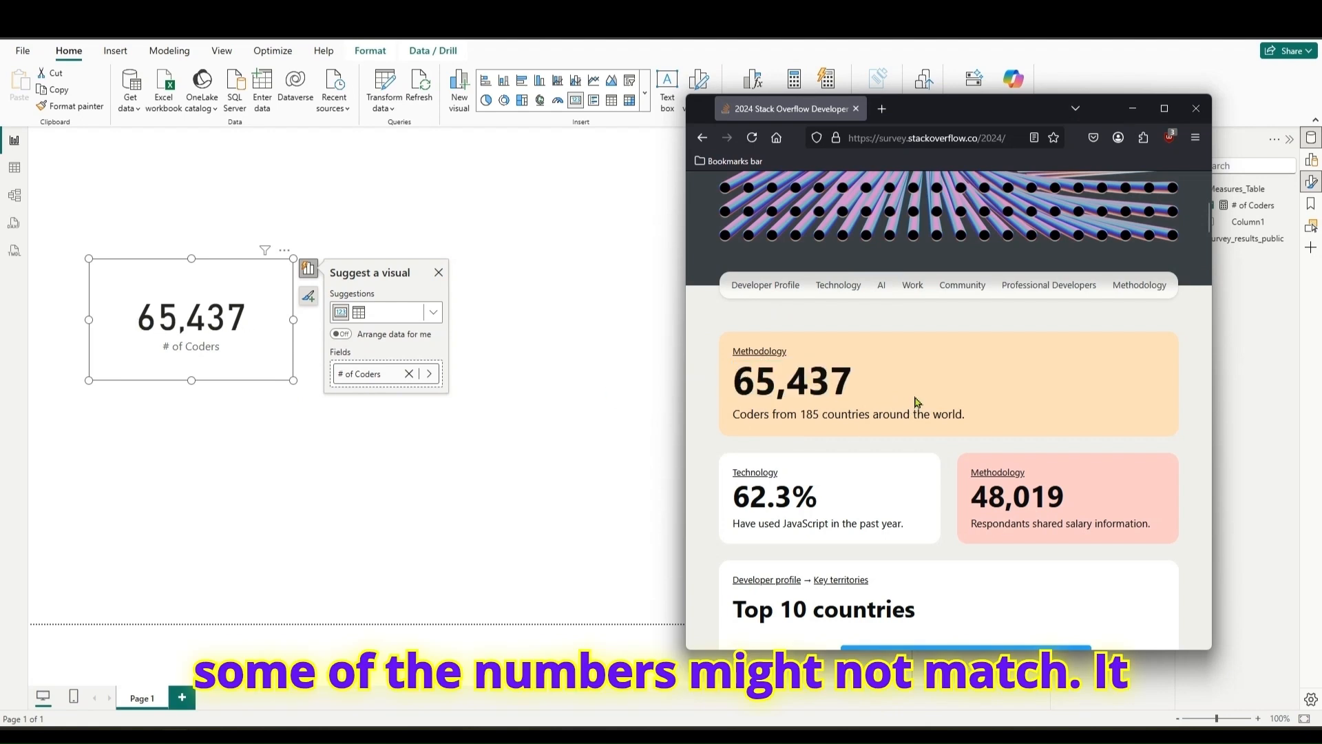
left_click_drag(733, 414, 952, 414)
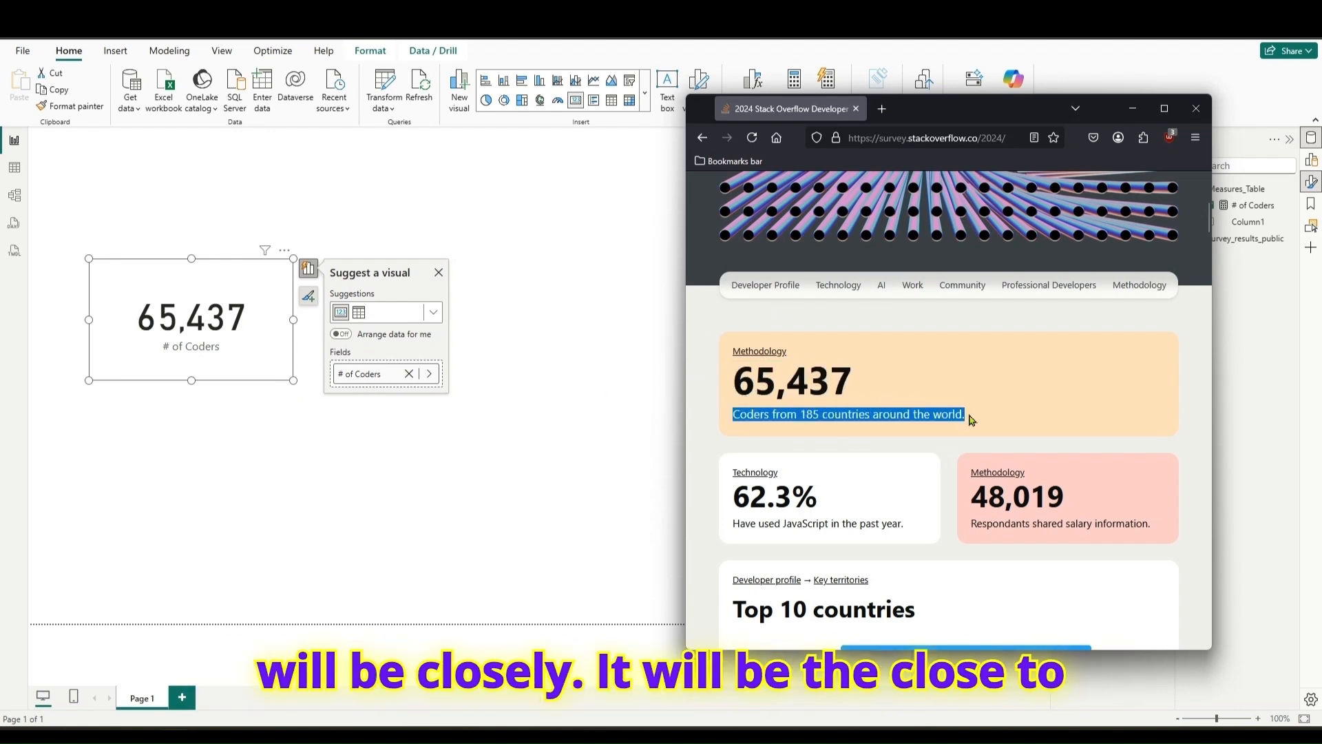
left_click(517, 410)
left_click(249, 336)
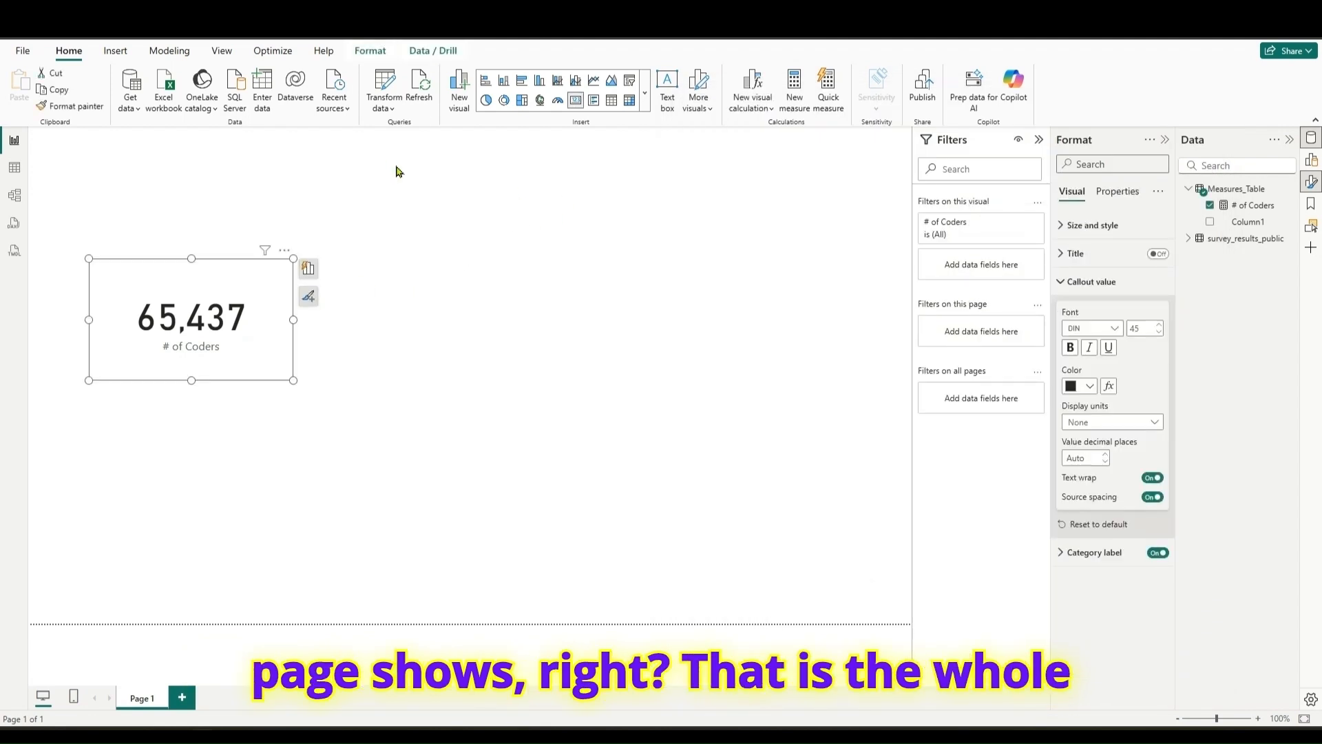
- Insert a text box above the # of Coders card and delete the card
left_click(672, 103)
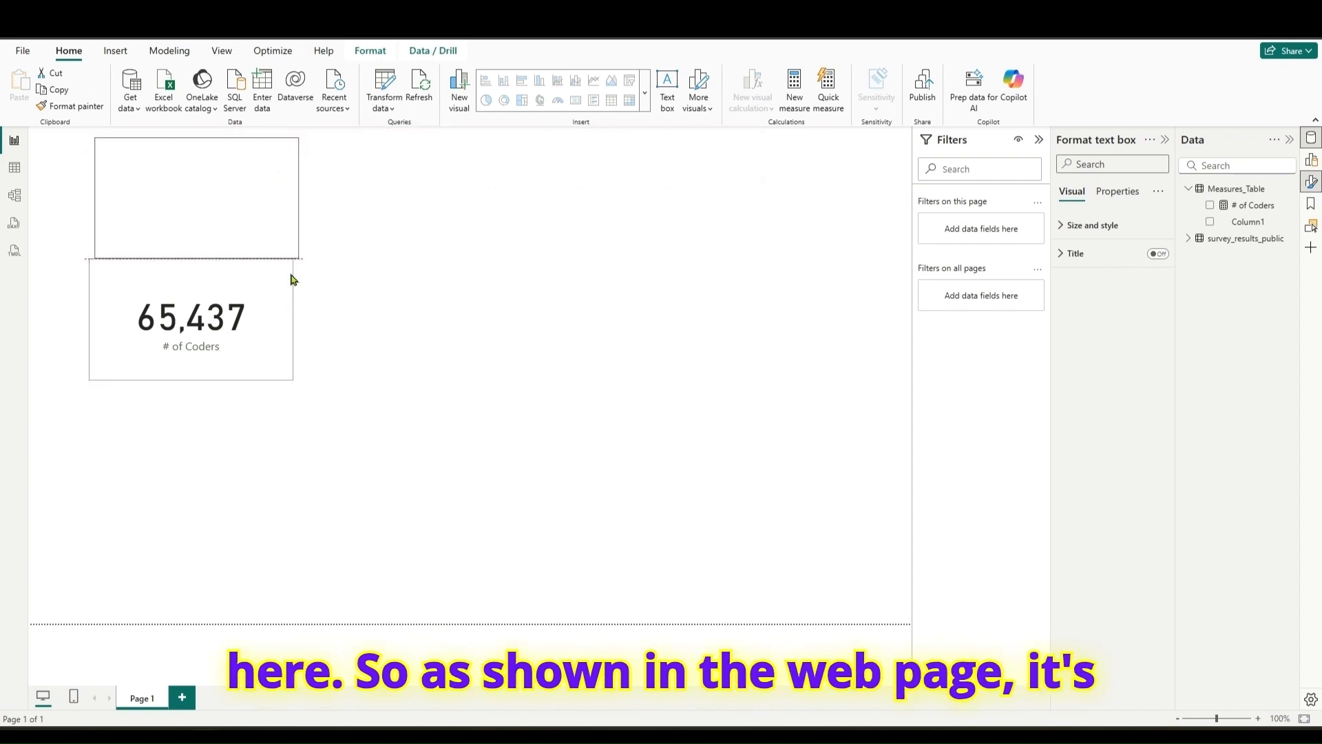
left_click(216, 320)
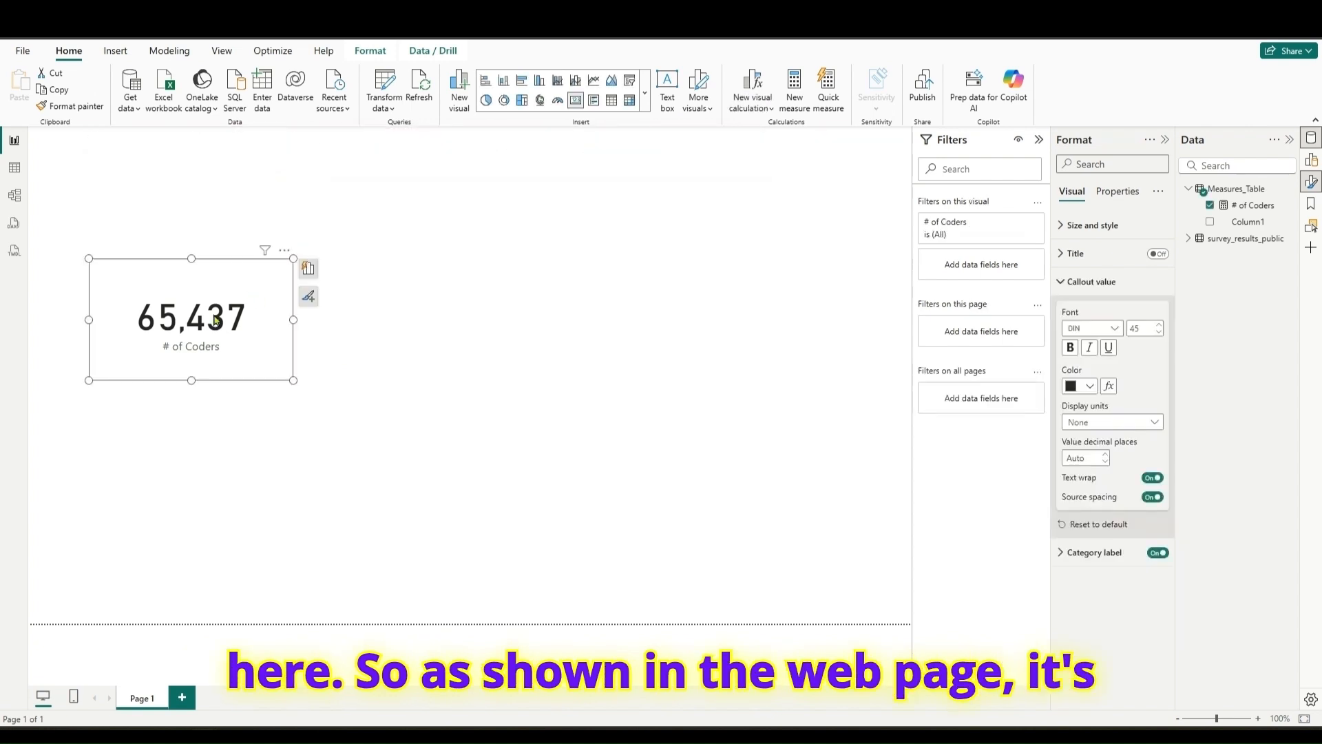
key("Delete")
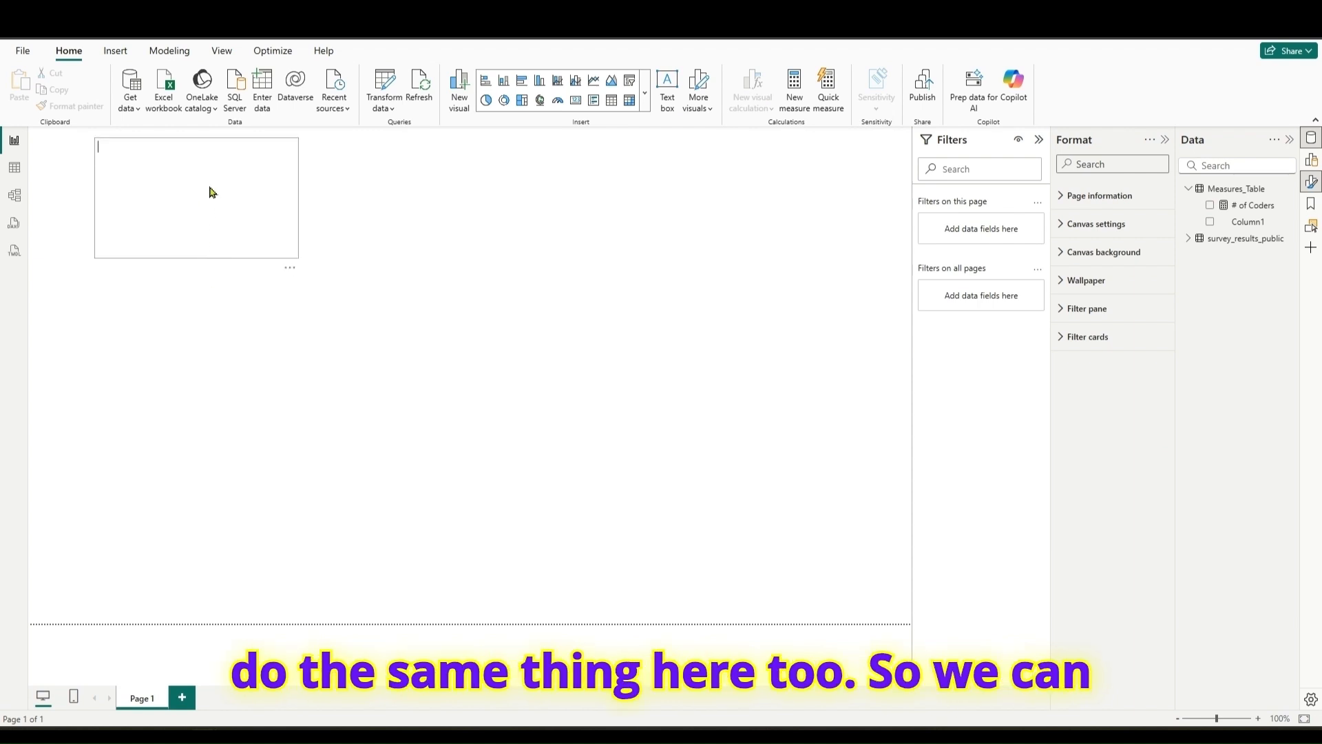
- Try to place the # of Coders measure directly from the data fields into the empty text box
left_click_drag(1243, 205, 165, 204)
left_click(335, 256)
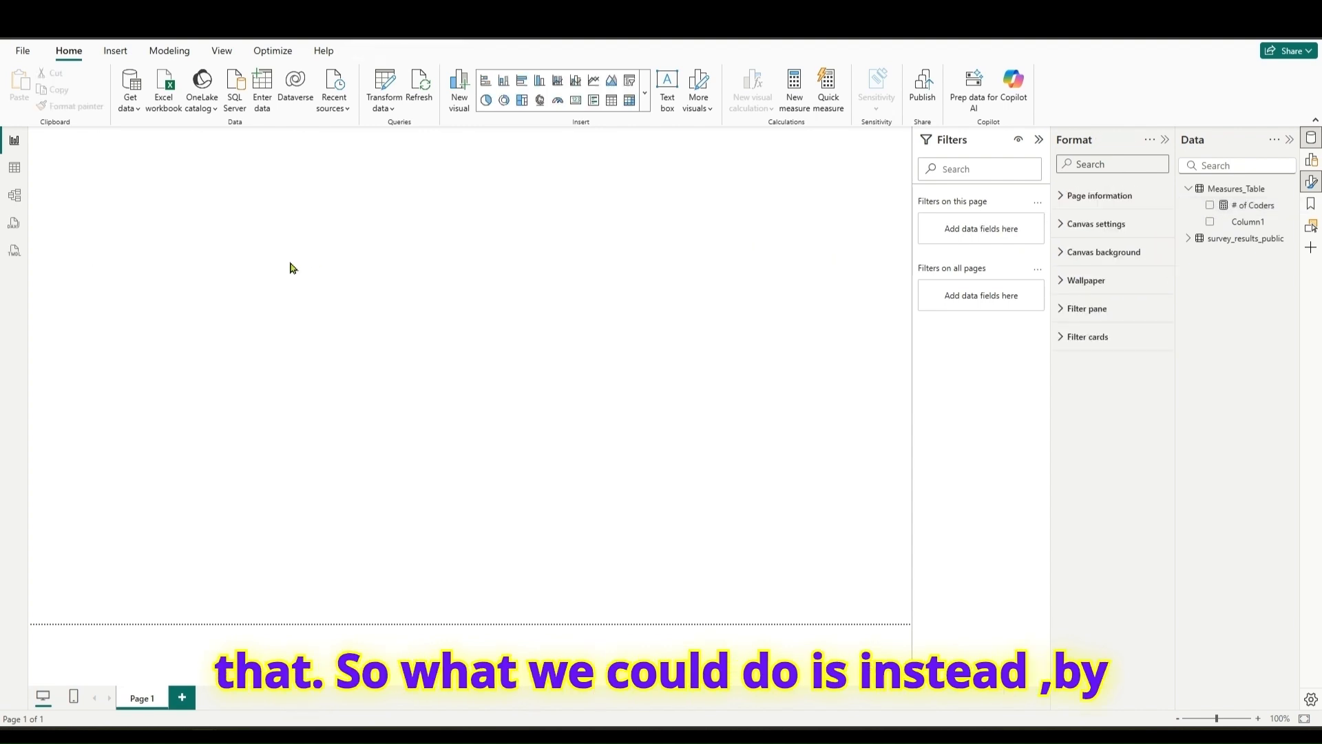
- Insert a dynamic value into the text box that is calculated from the # of Coders measure, and save it
left_click(252, 207)
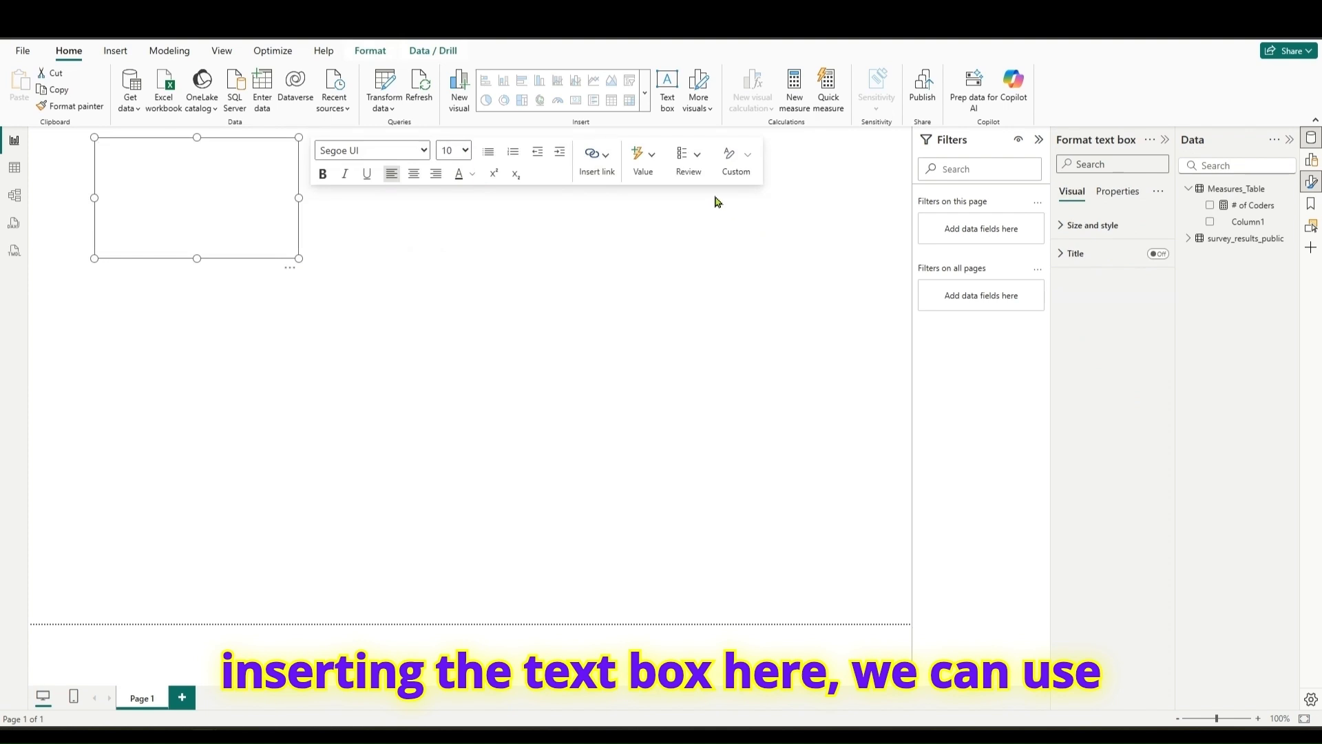
left_click(643, 171)
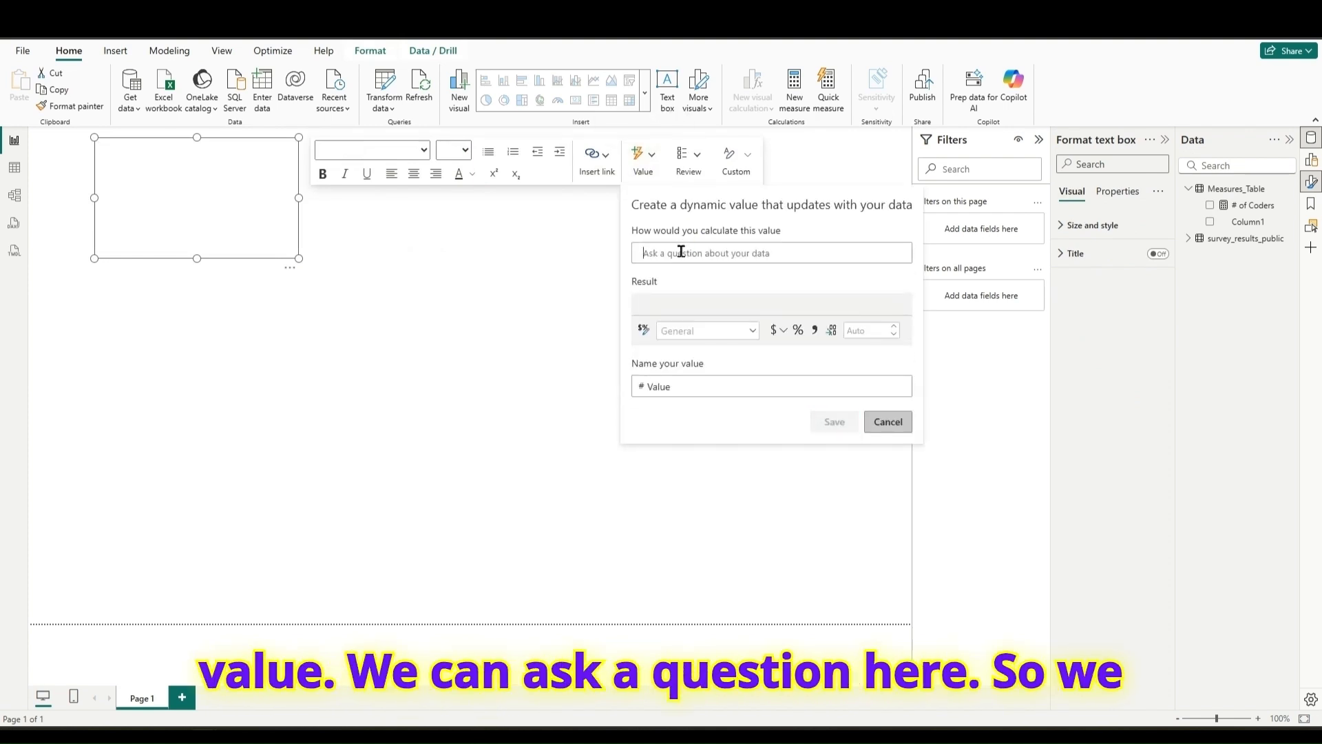
type("#")
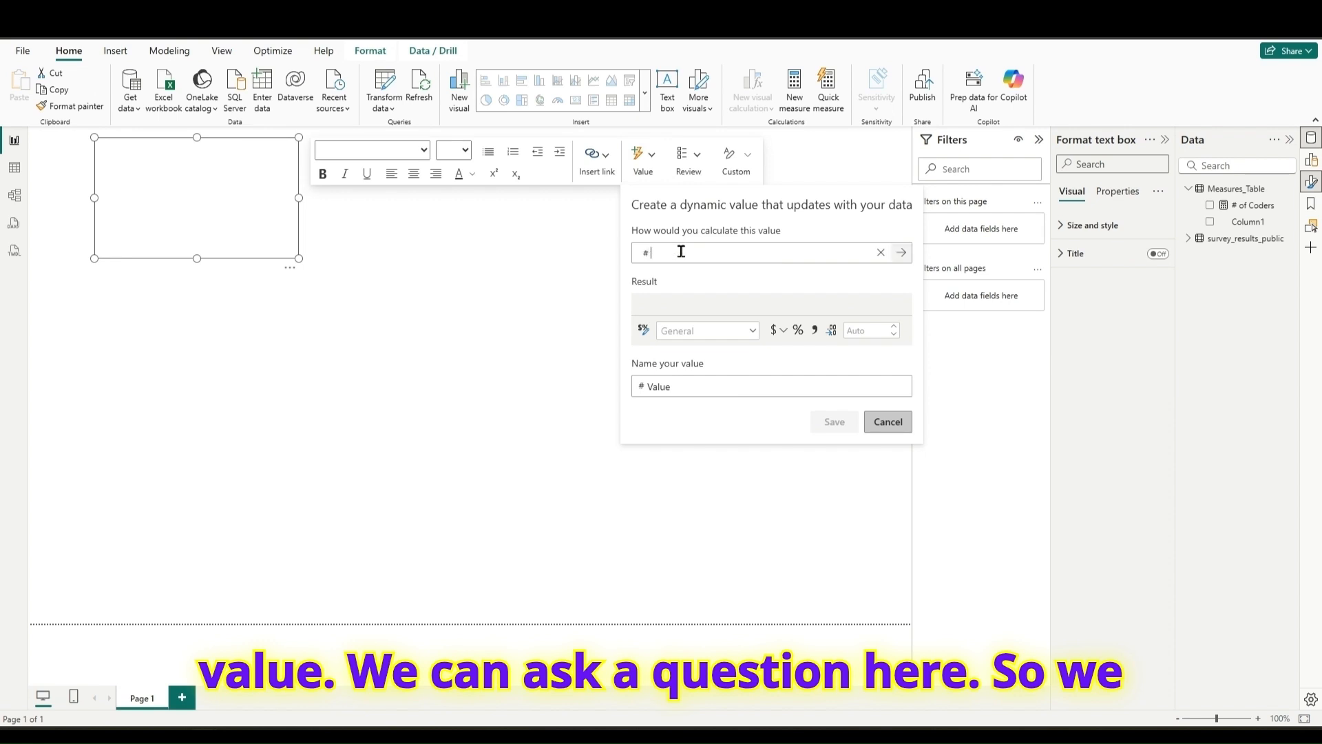
type(" o")
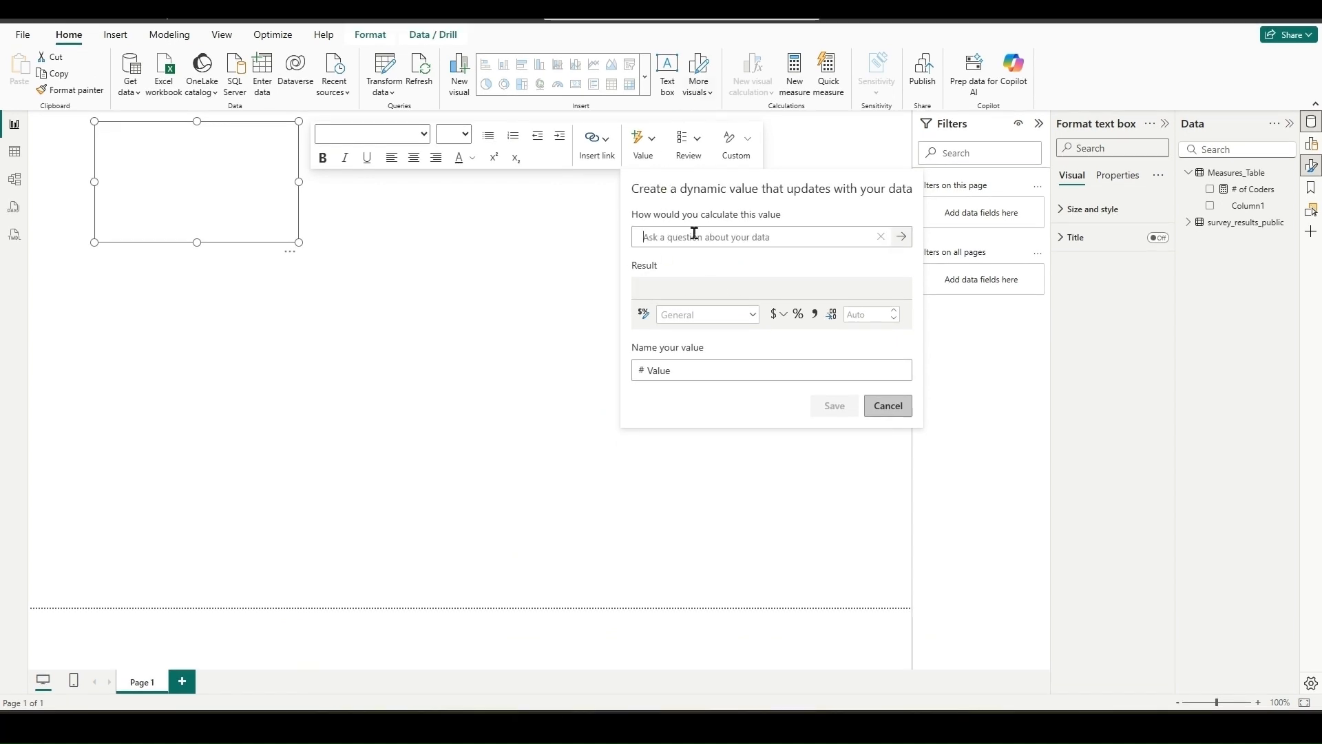
type("coder")
left_click(697, 261)
left_click(846, 409)
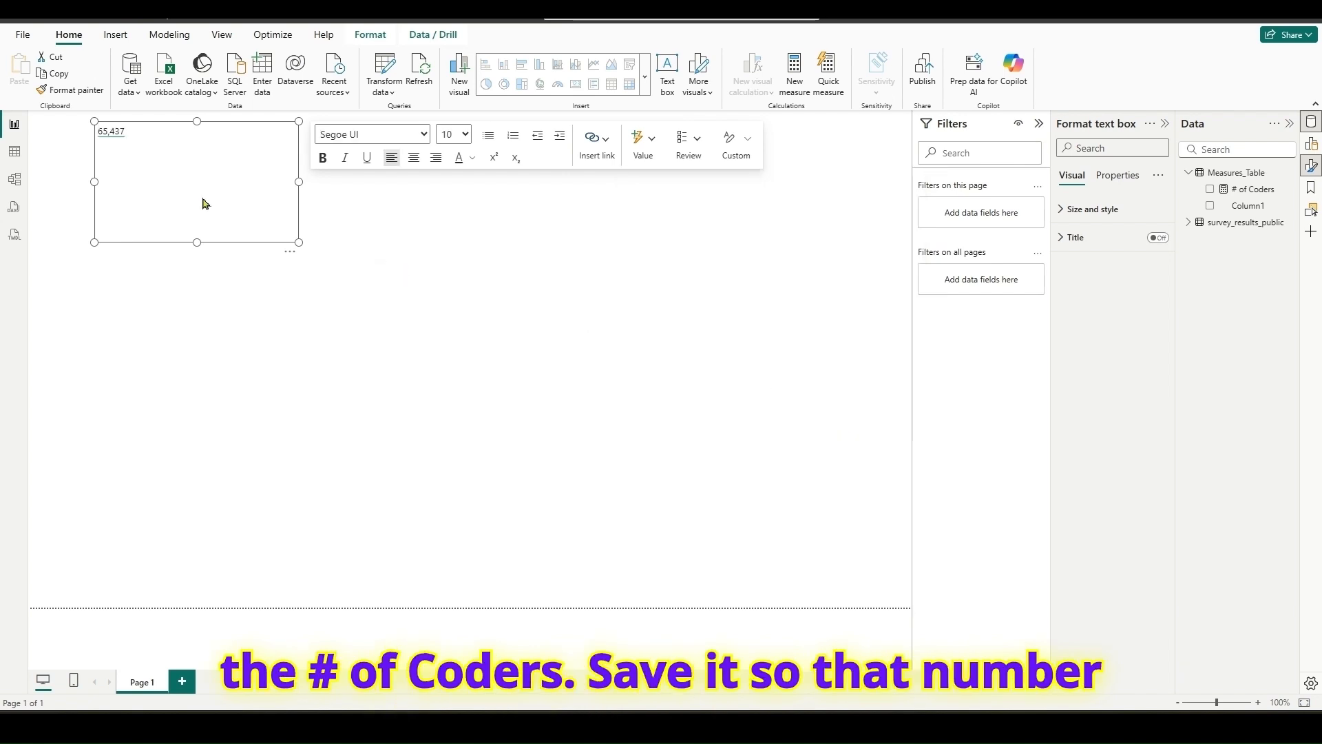
- Move the text box lower on the canvas and format its dynamic value as bold at font size 32
left_click_drag(275, 260, 289, 319)
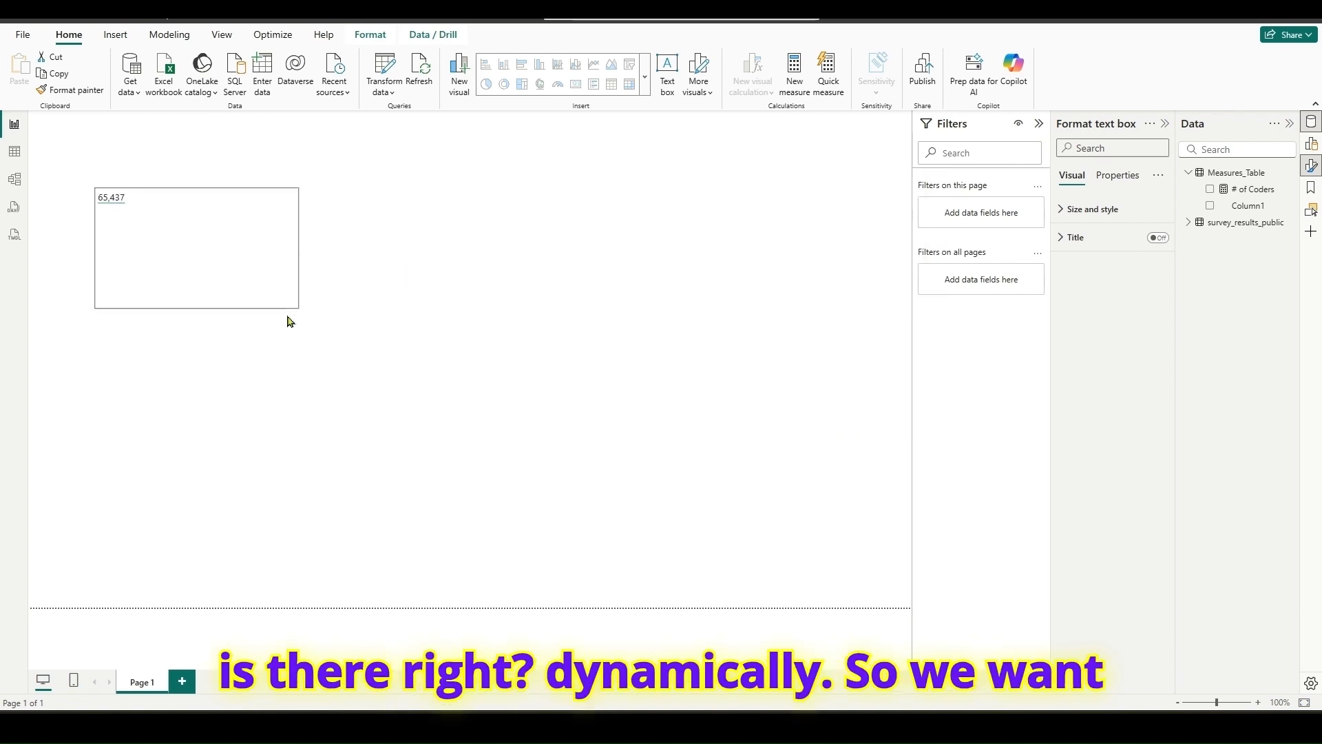
left_click_drag(153, 198, 98, 200)
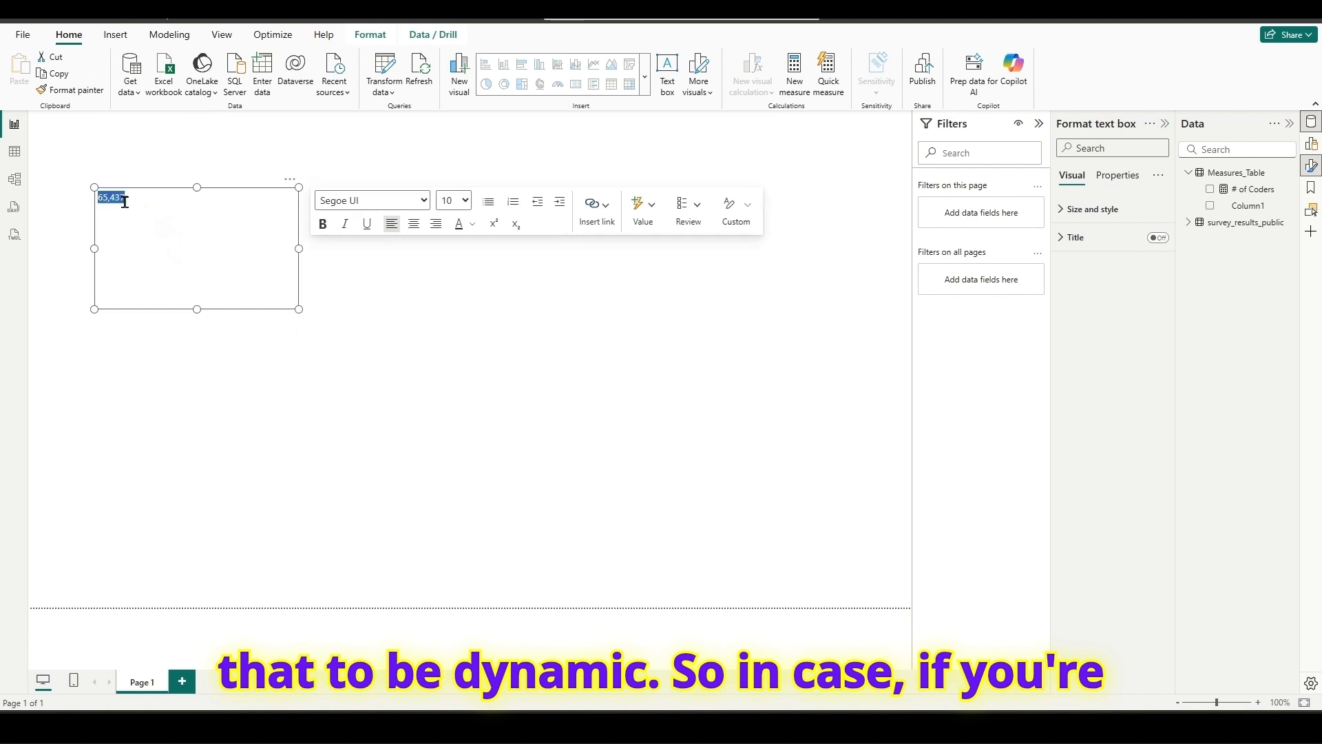
left_click(449, 200)
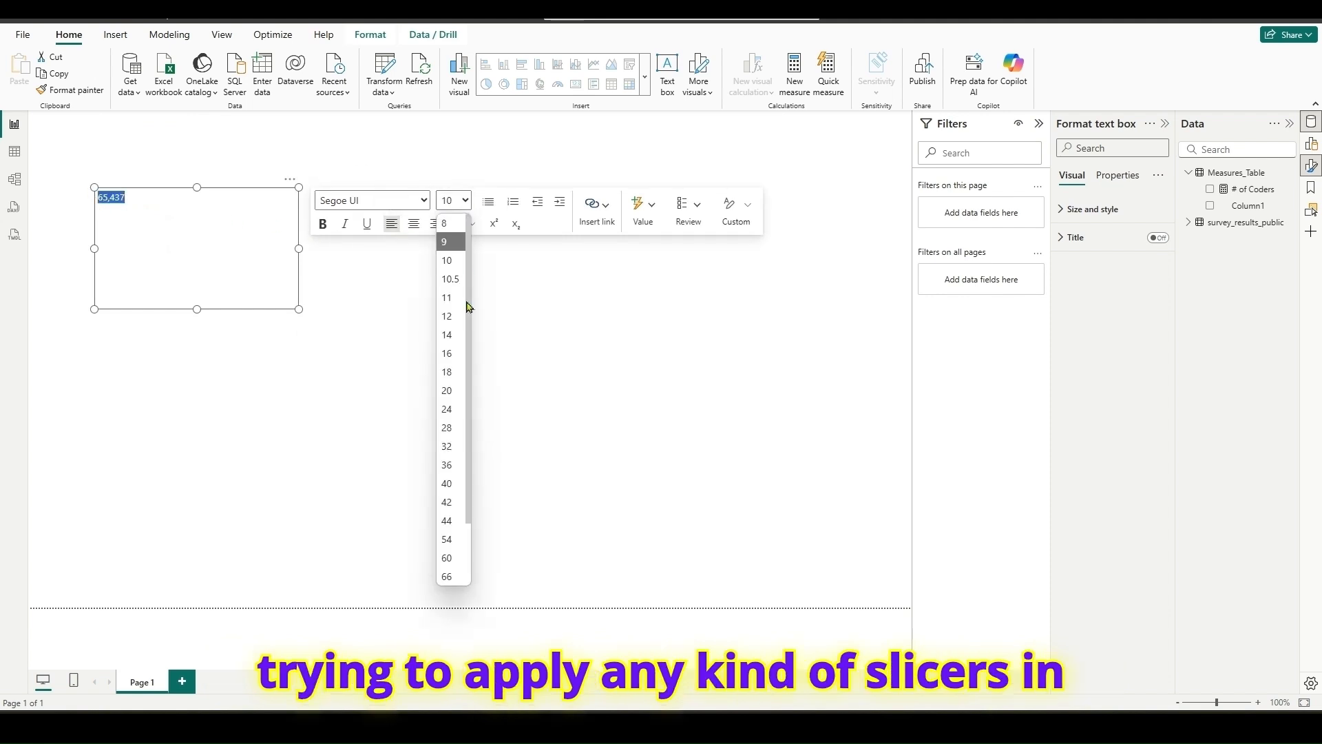
left_click(453, 443)
left_click(323, 224)
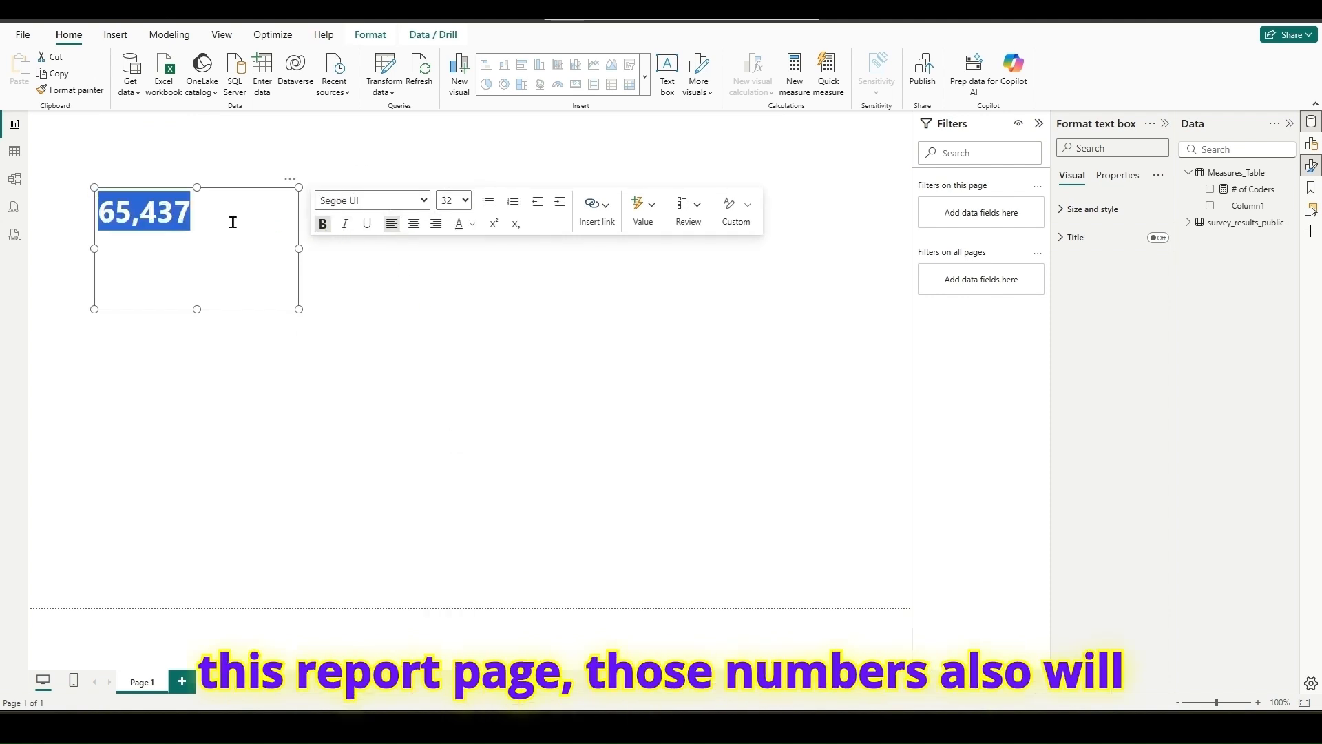
left_click(197, 219)
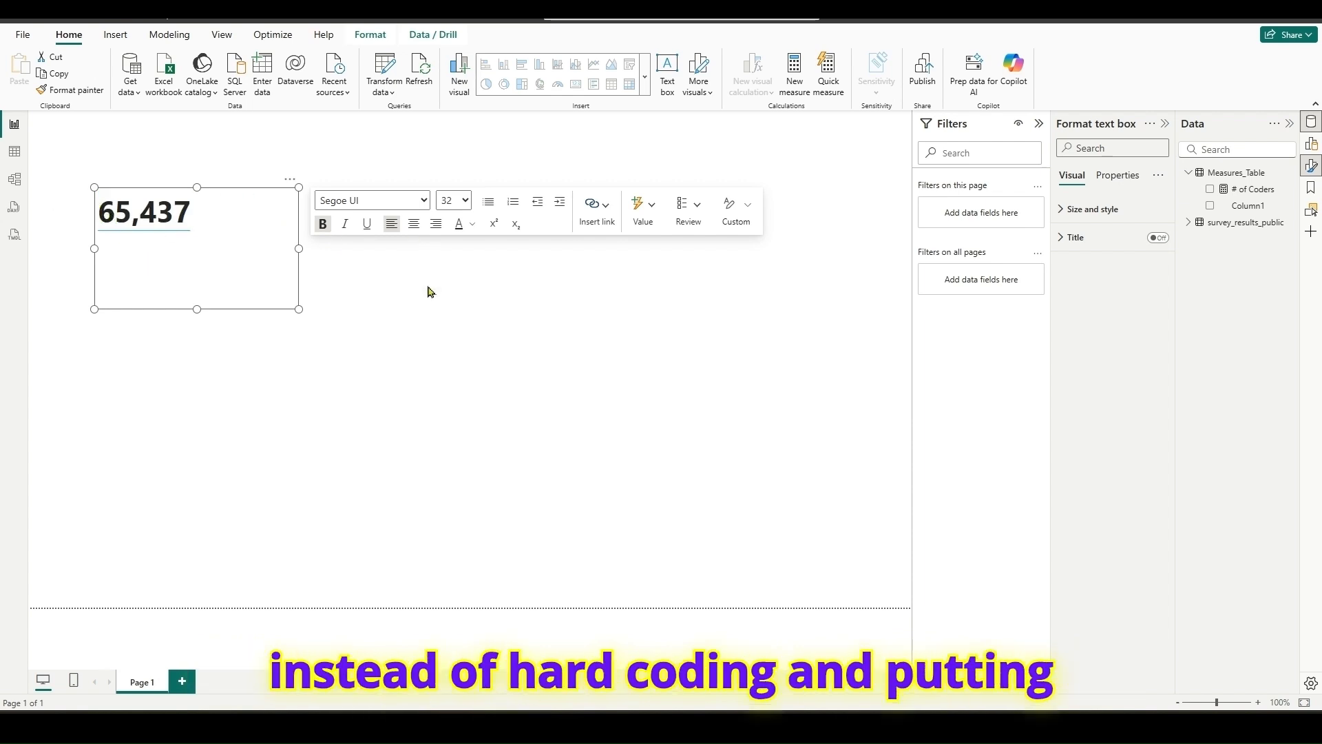
left_click(489, 305)
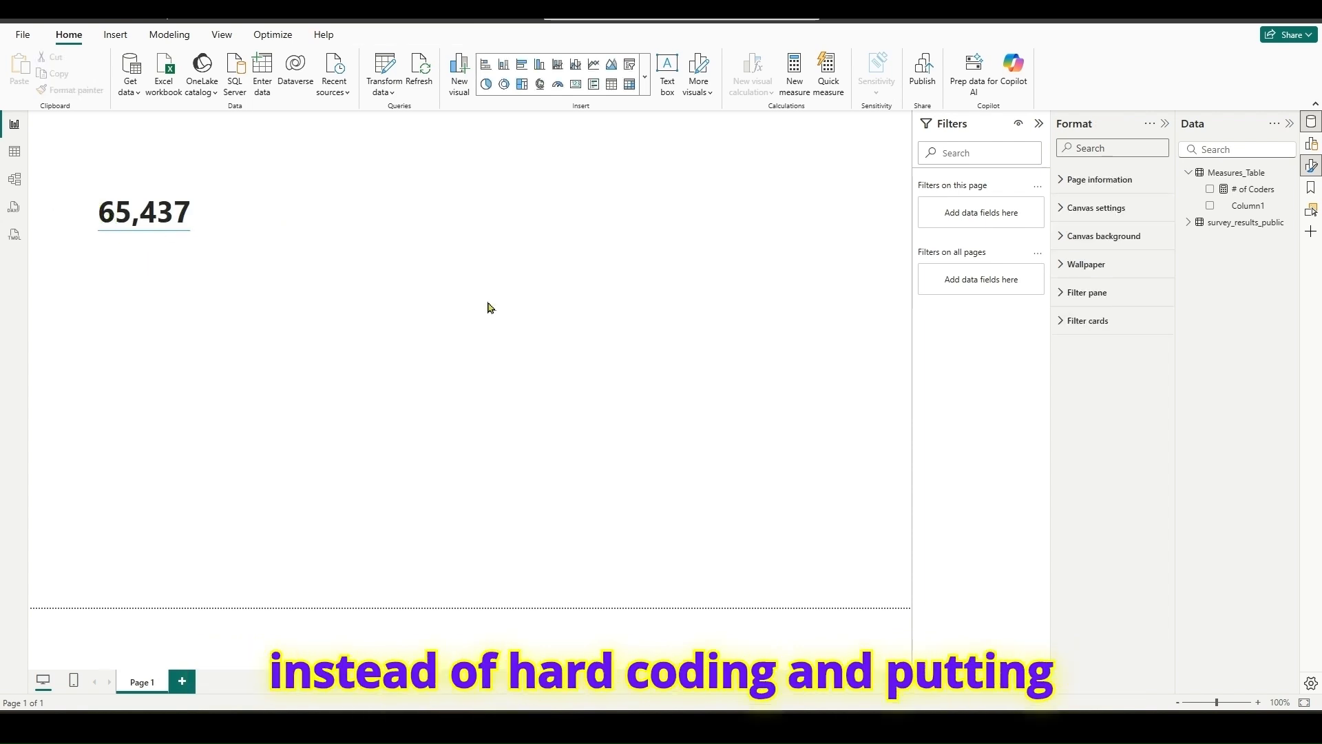
- Delete Column1 from Measures_Table in the model and confirm the deletion
left_click(1237, 207)
right_click(1237, 207)
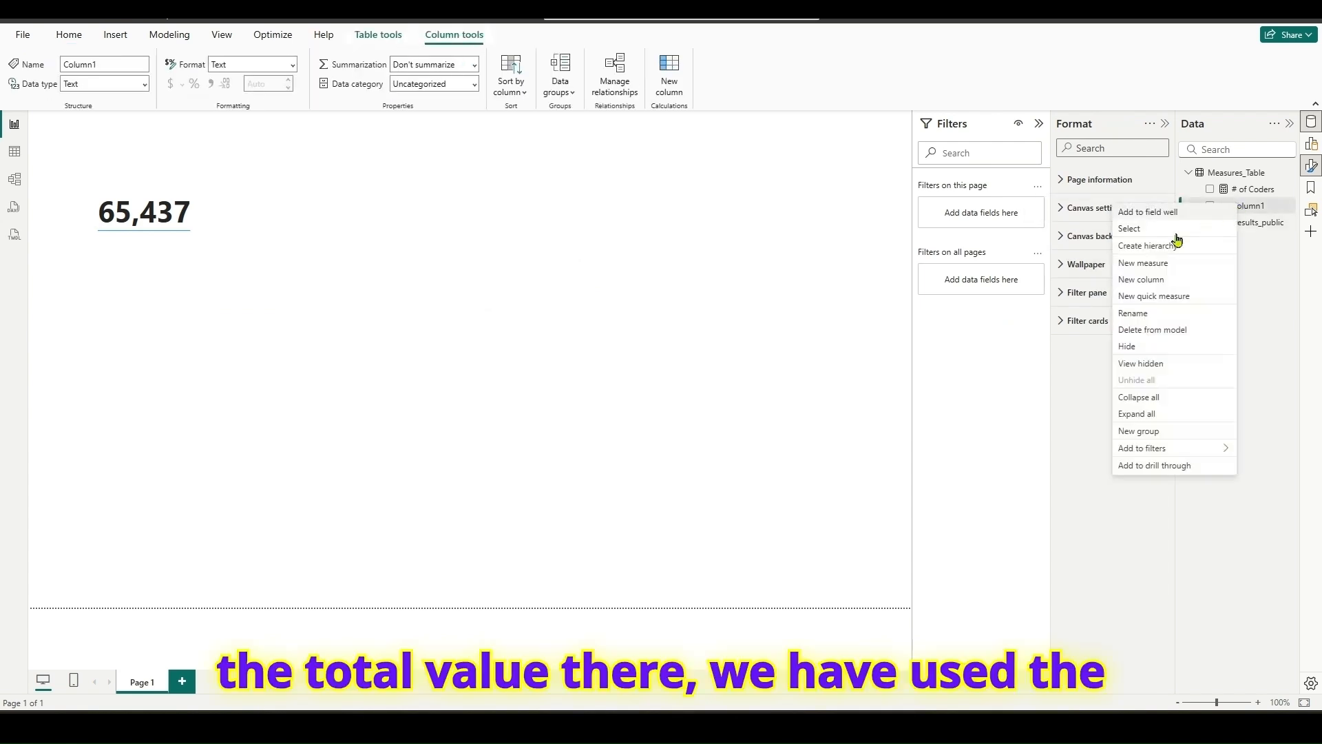
left_click(1135, 332)
left_click(741, 391)
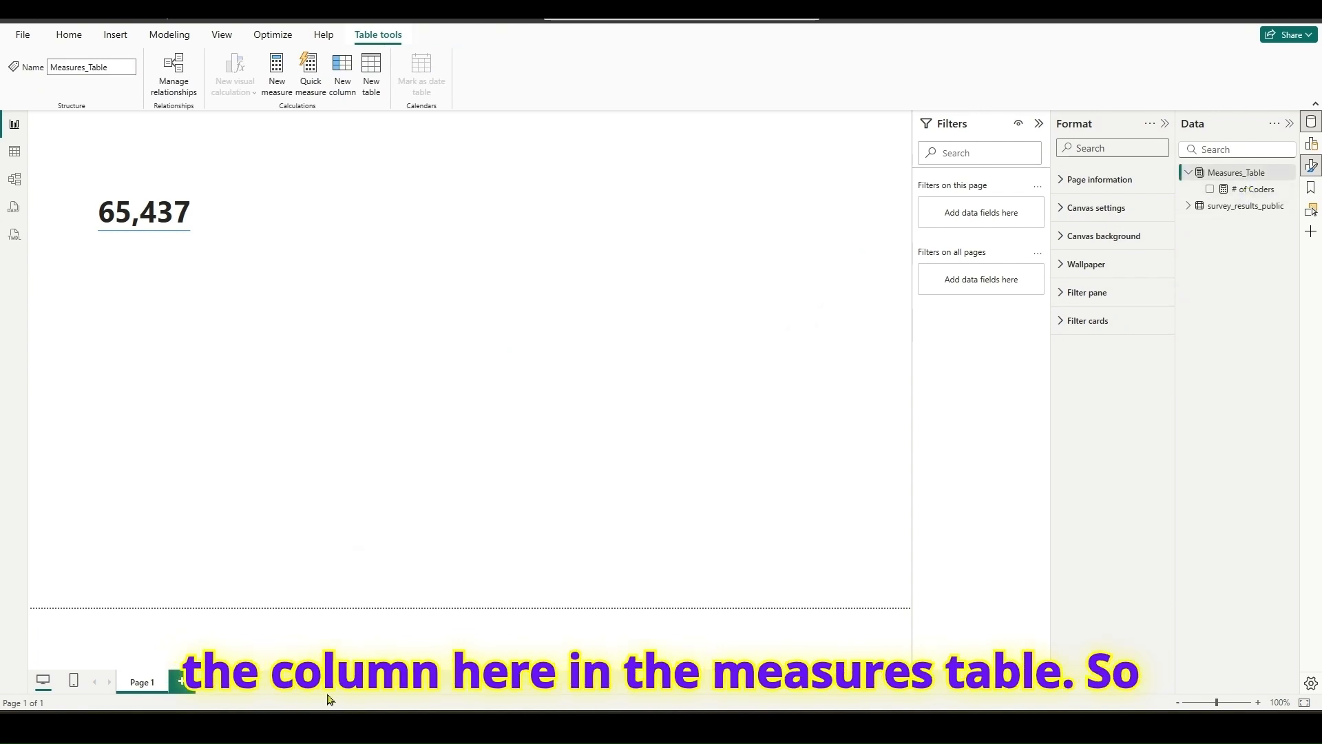
- Copy "Coders from 185 countries around the world." from the survey page in the browser and paste it below the total in the Power BI text box
key("alt+Tab")
left_click(853, 422)
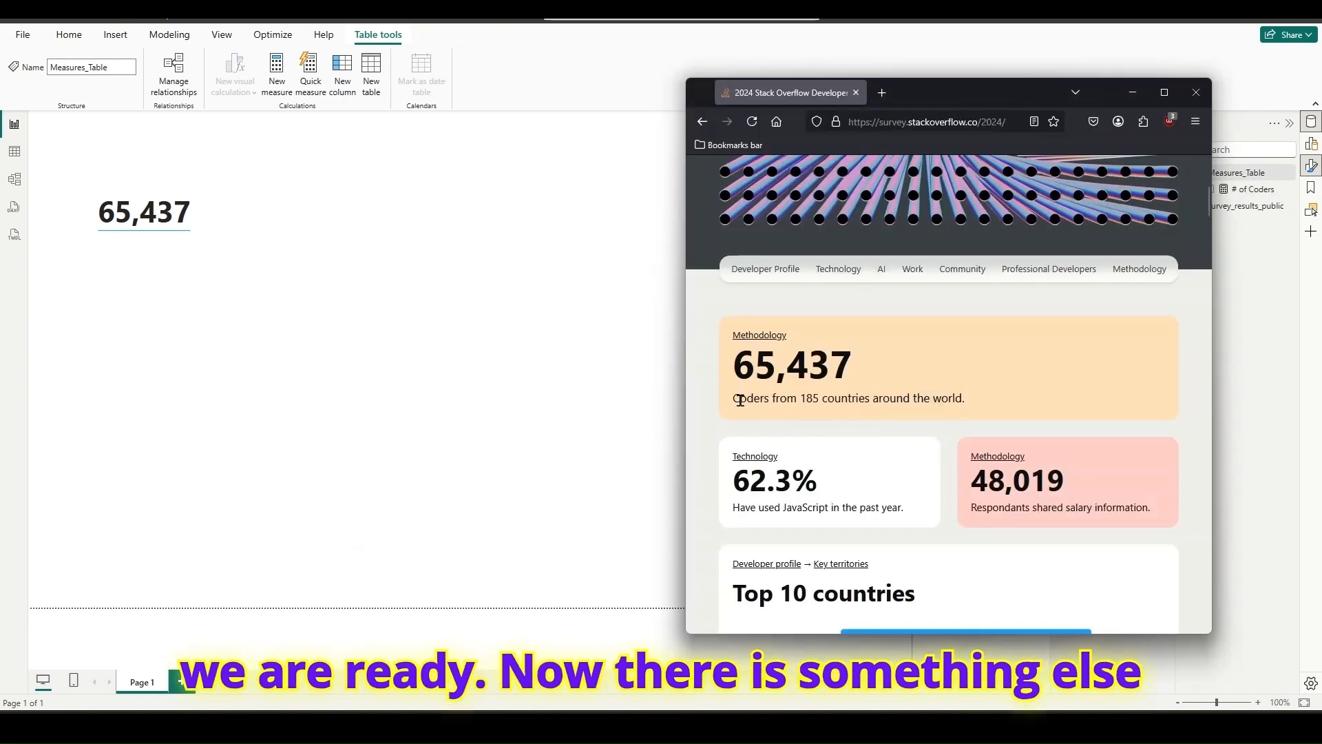
left_click_drag(734, 399, 964, 399)
key("ctrl+c")
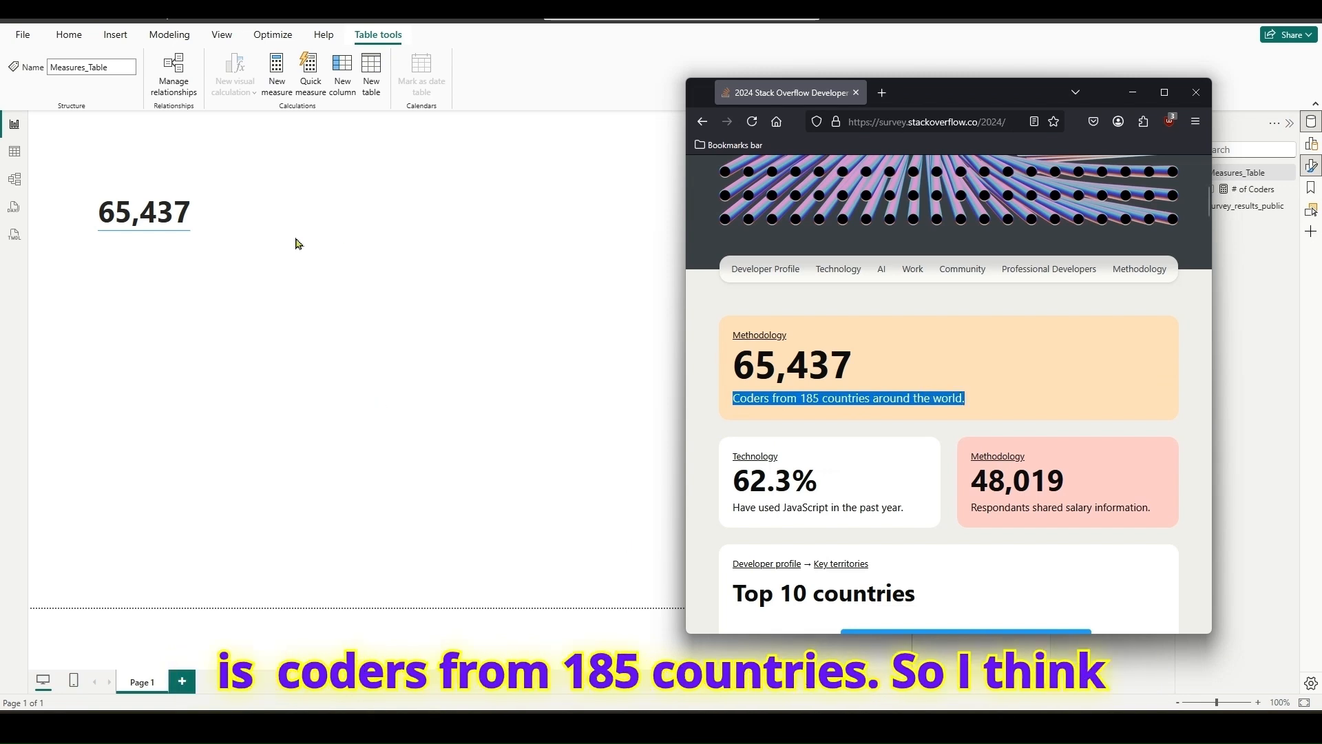
left_click(202, 250)
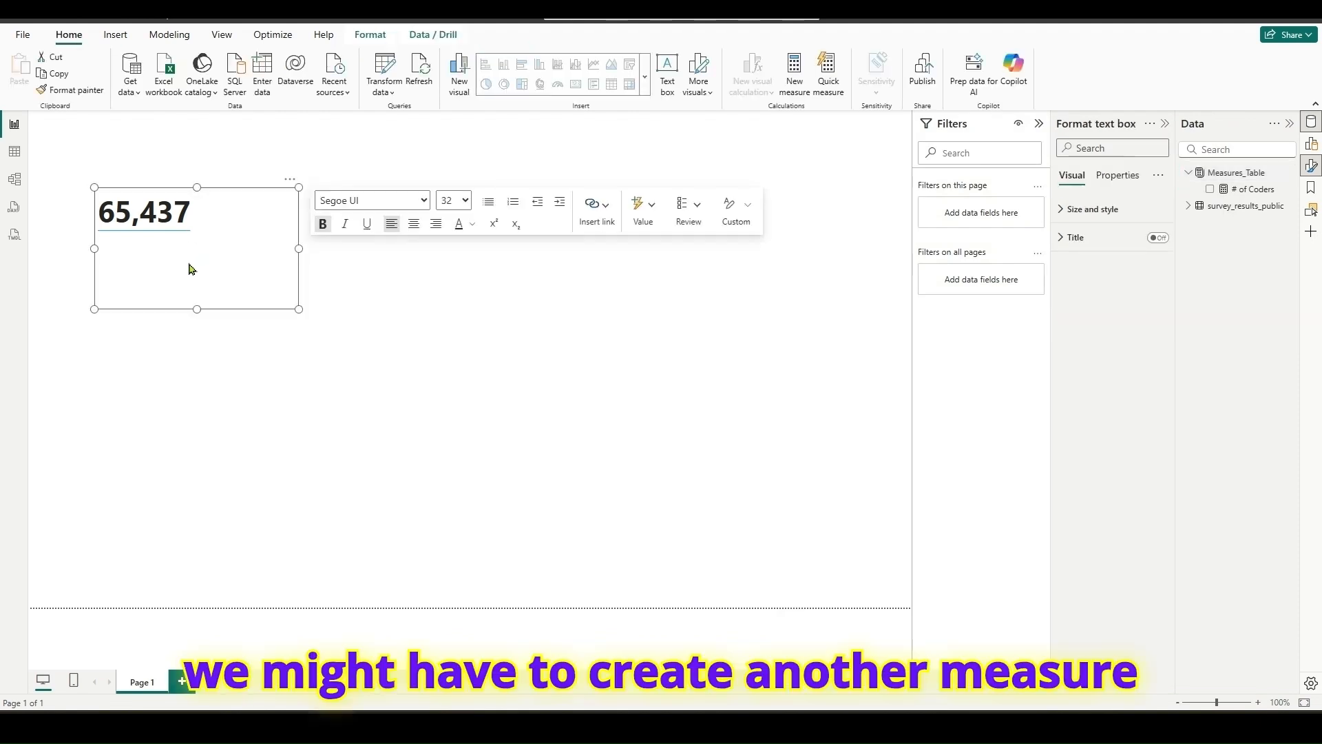
key("ctrl+v")
left_click(192, 220)
key("Return")
key("Return")
- Set the pasted sentence to font size 18 and widen the text box so it fits on one line
left_click_drag(280, 270, 97, 272)
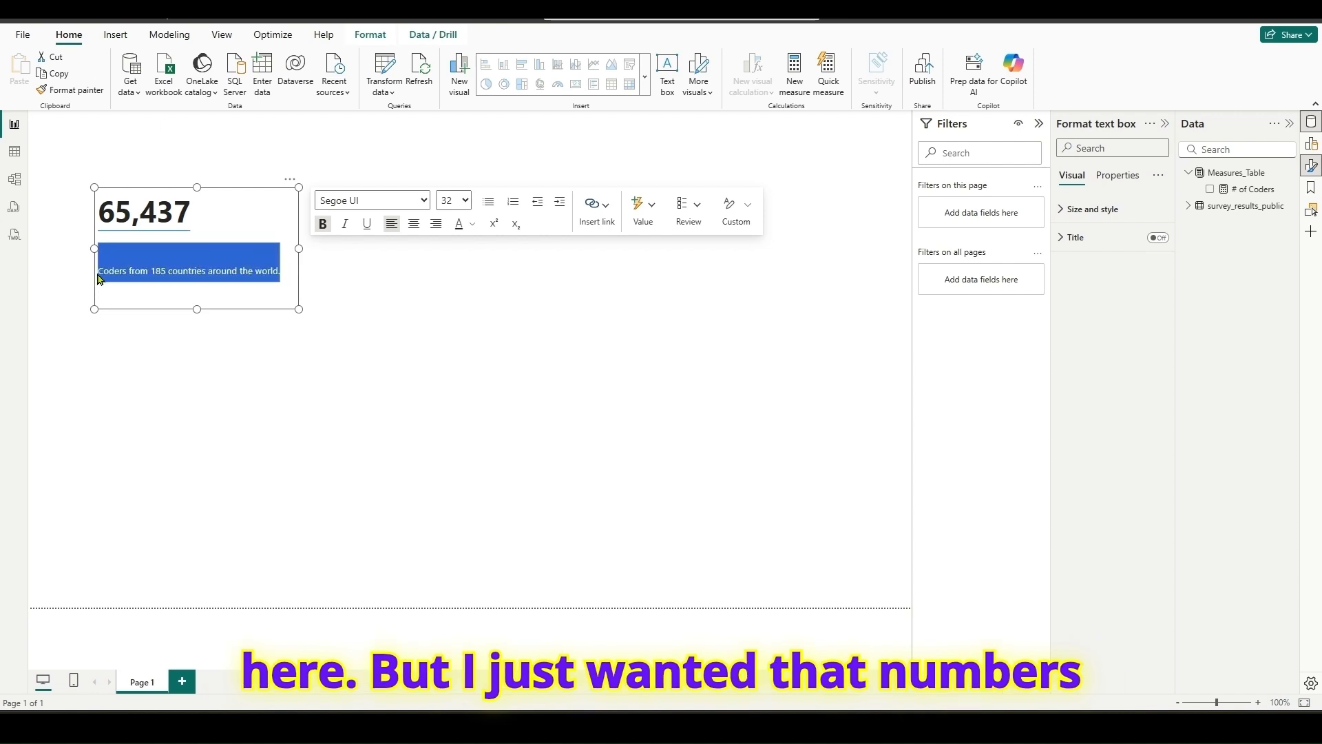
left_click(468, 203)
left_click(449, 428)
left_click_drag(321, 364, 459, 325)
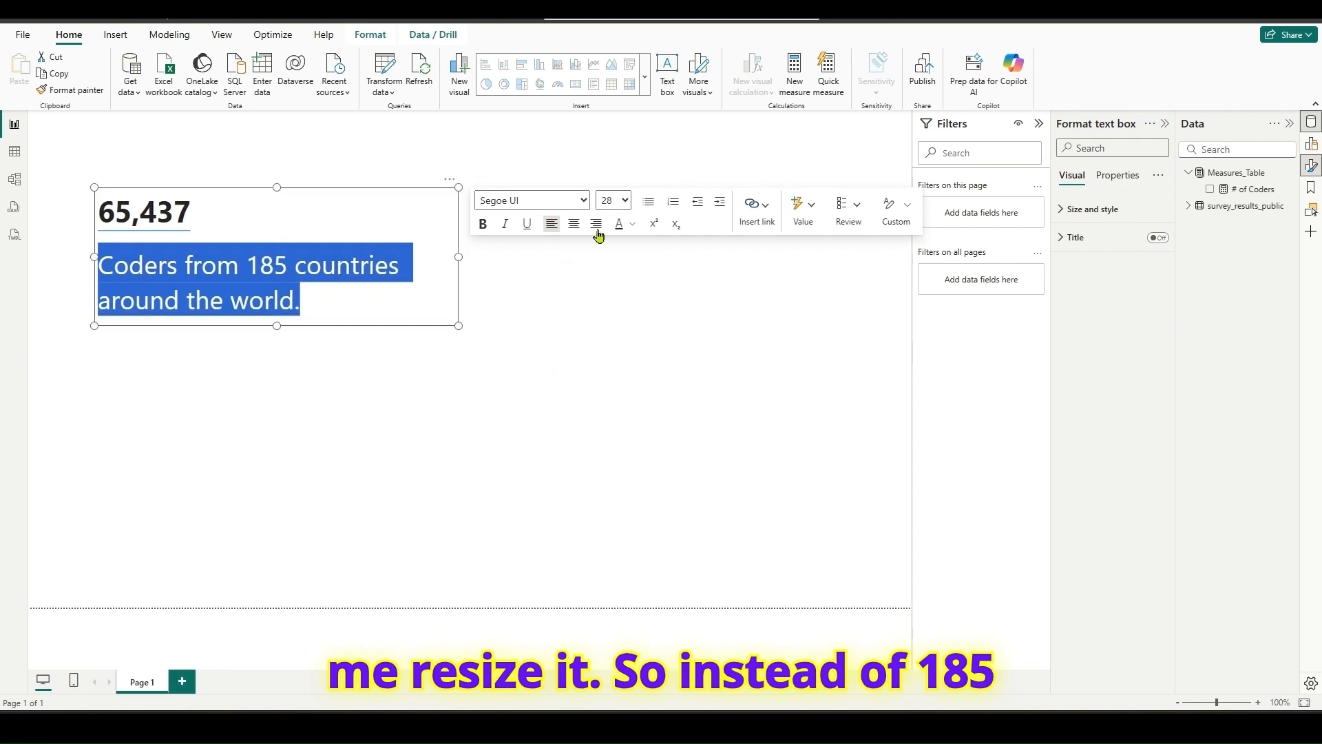
left_click(613, 200)
left_click(611, 373)
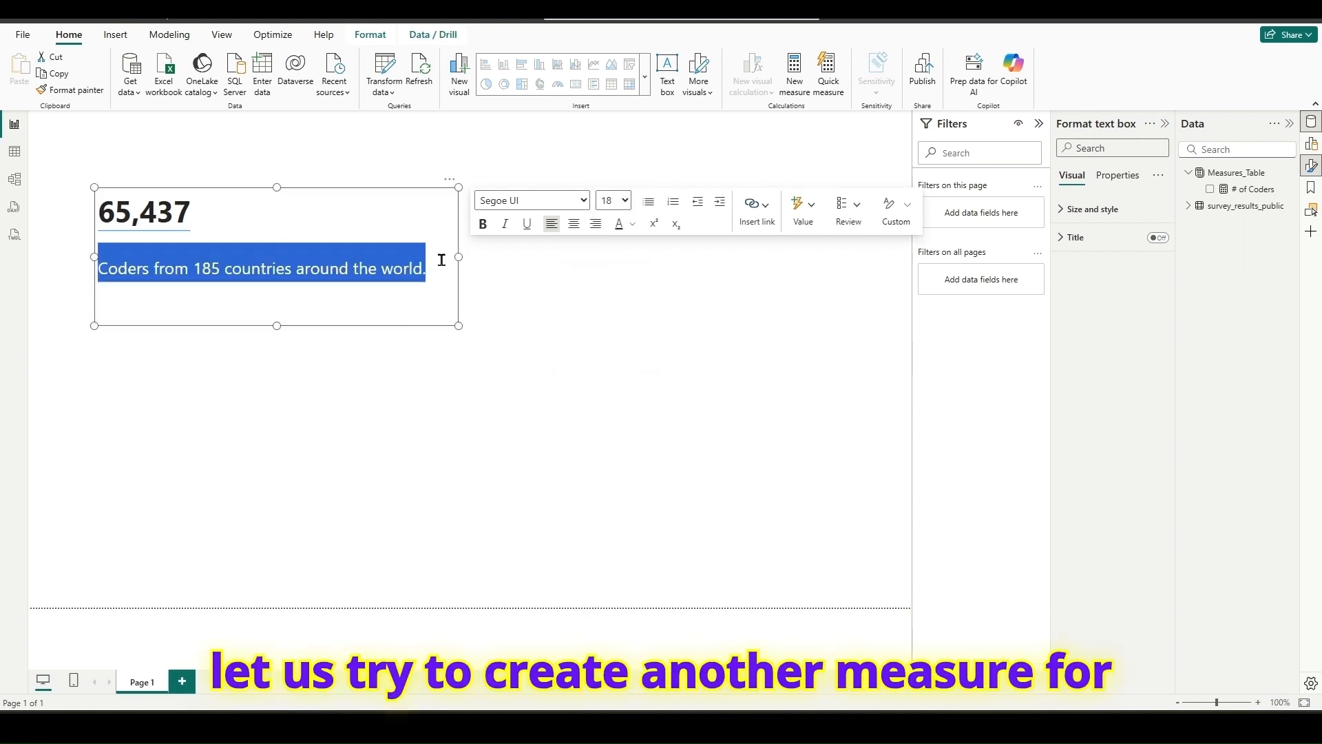
left_click_drag(459, 259, 448, 259)
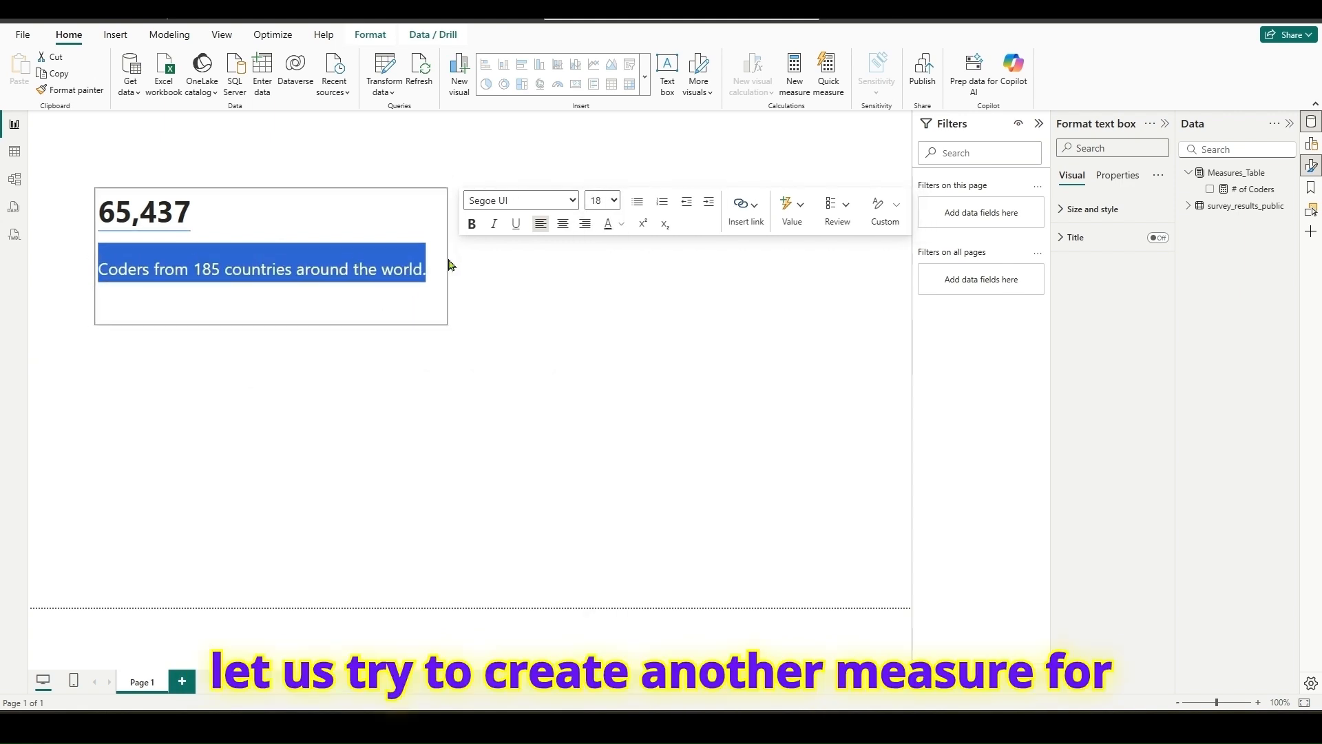
left_click(357, 302)
left_click_drag(191, 255, 221, 252)
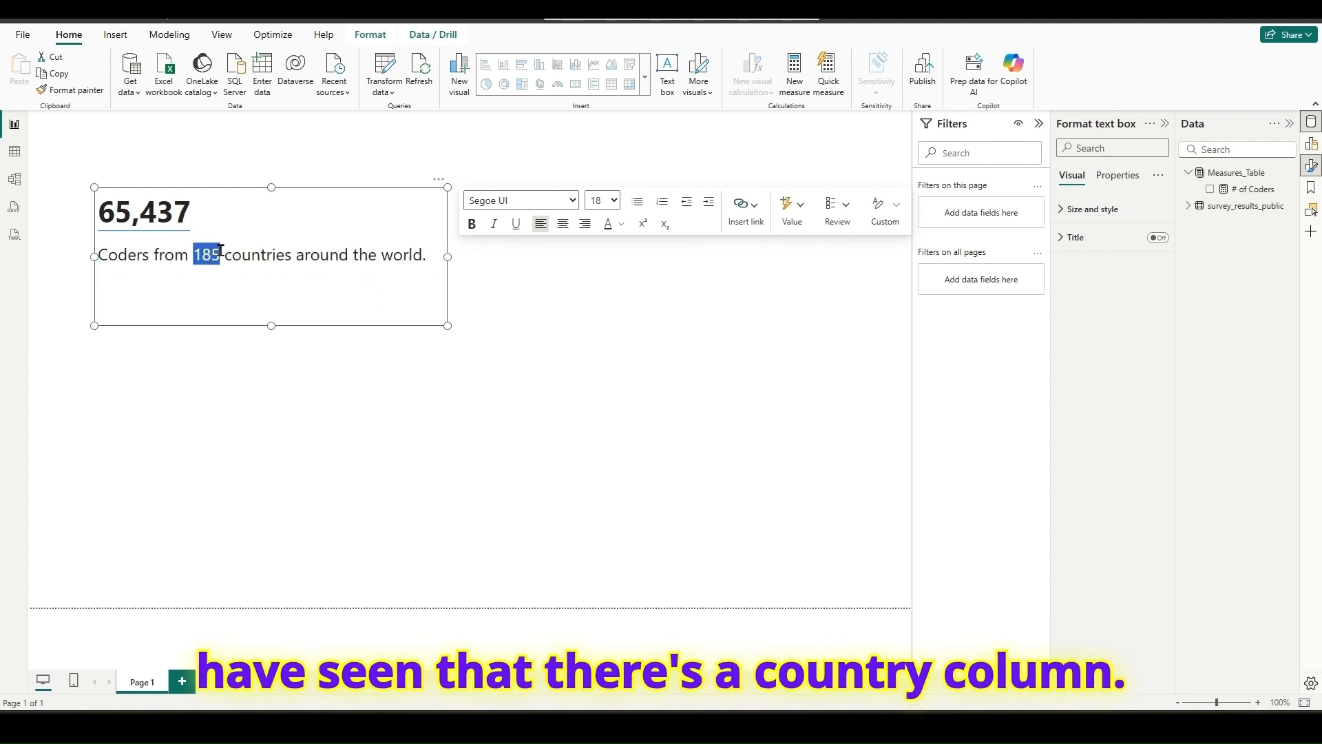
left_click(613, 275)
- Create a measure in Measures_Table named # of Countries with the formula DISTINCTCOUNT(survey_results_public[Country])
right_click(1247, 177)
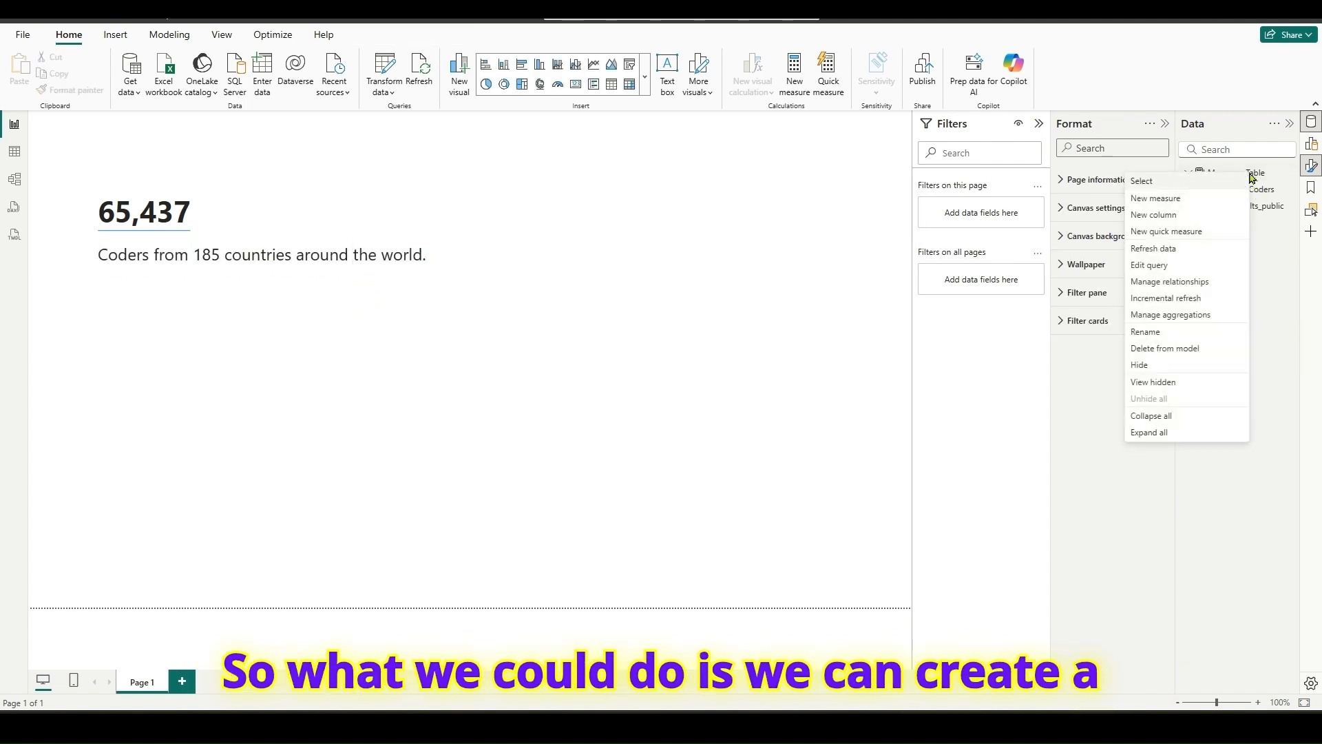
left_click(1174, 202)
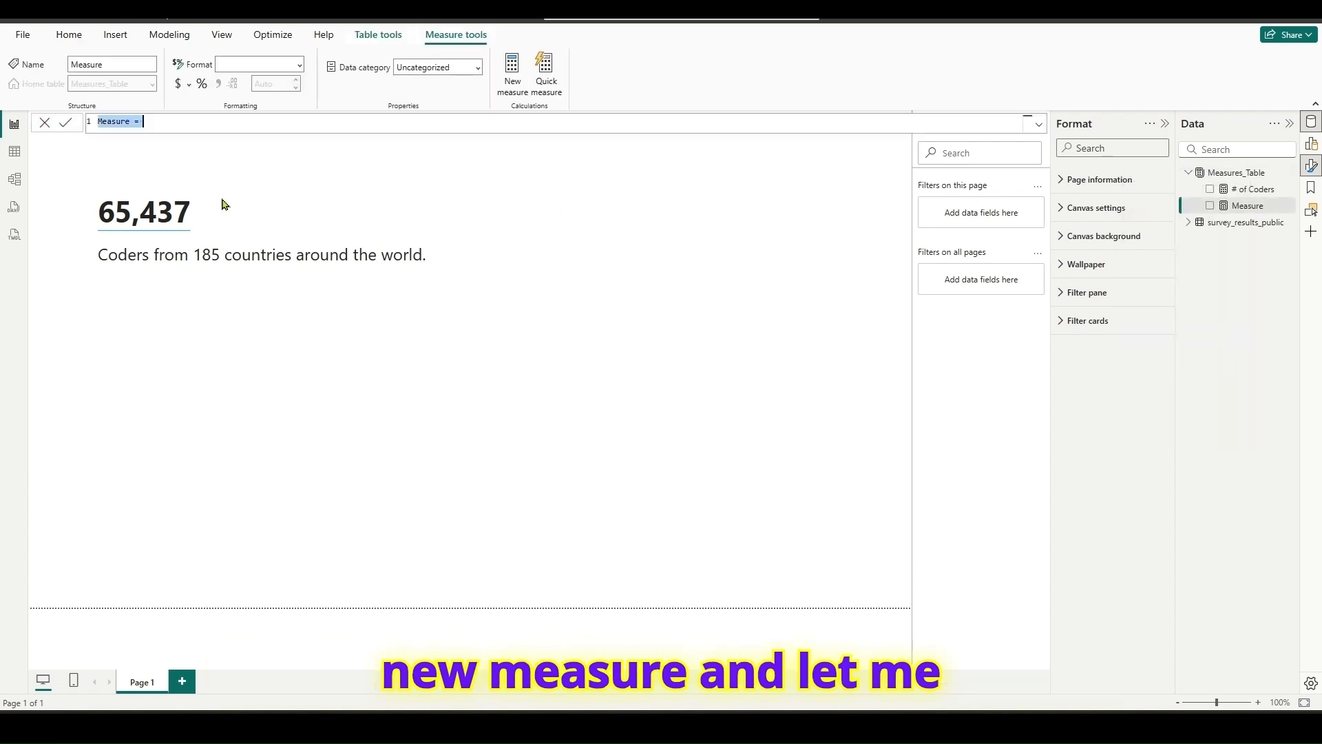
type("#")
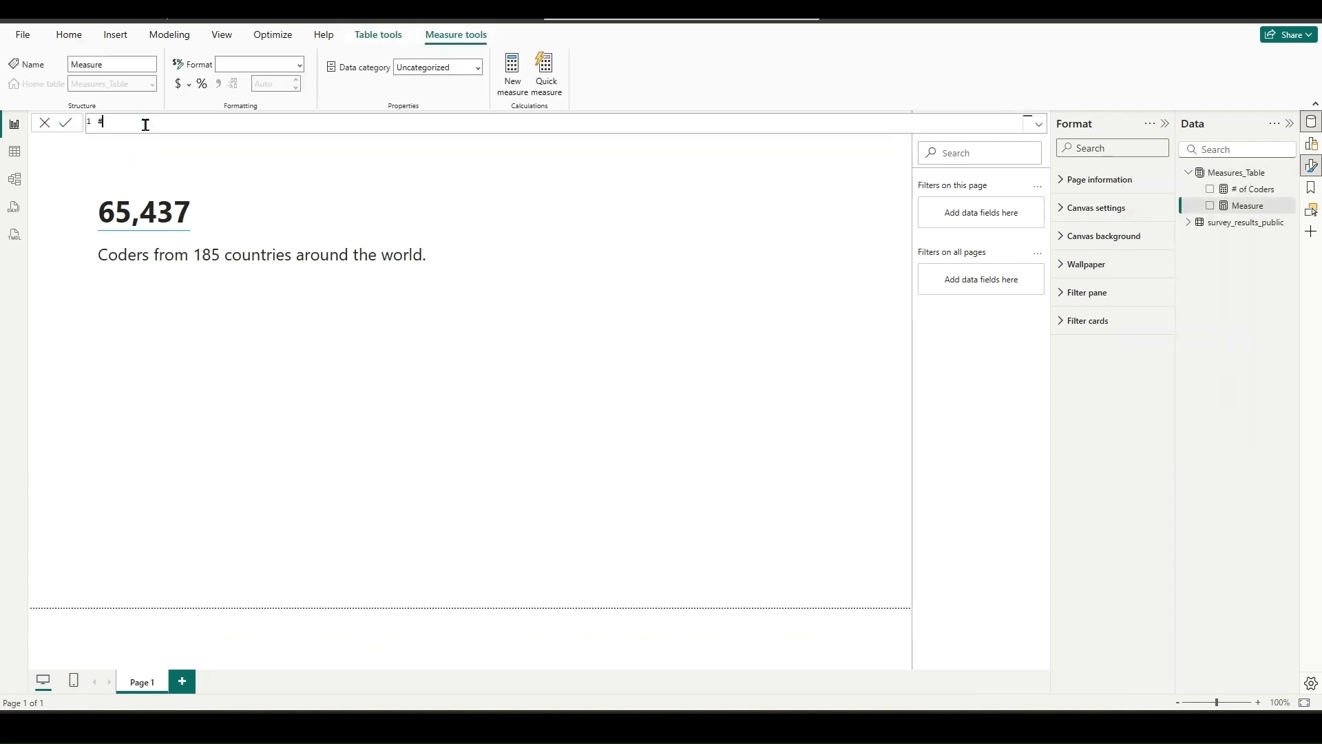
type(" of Countries = dist")
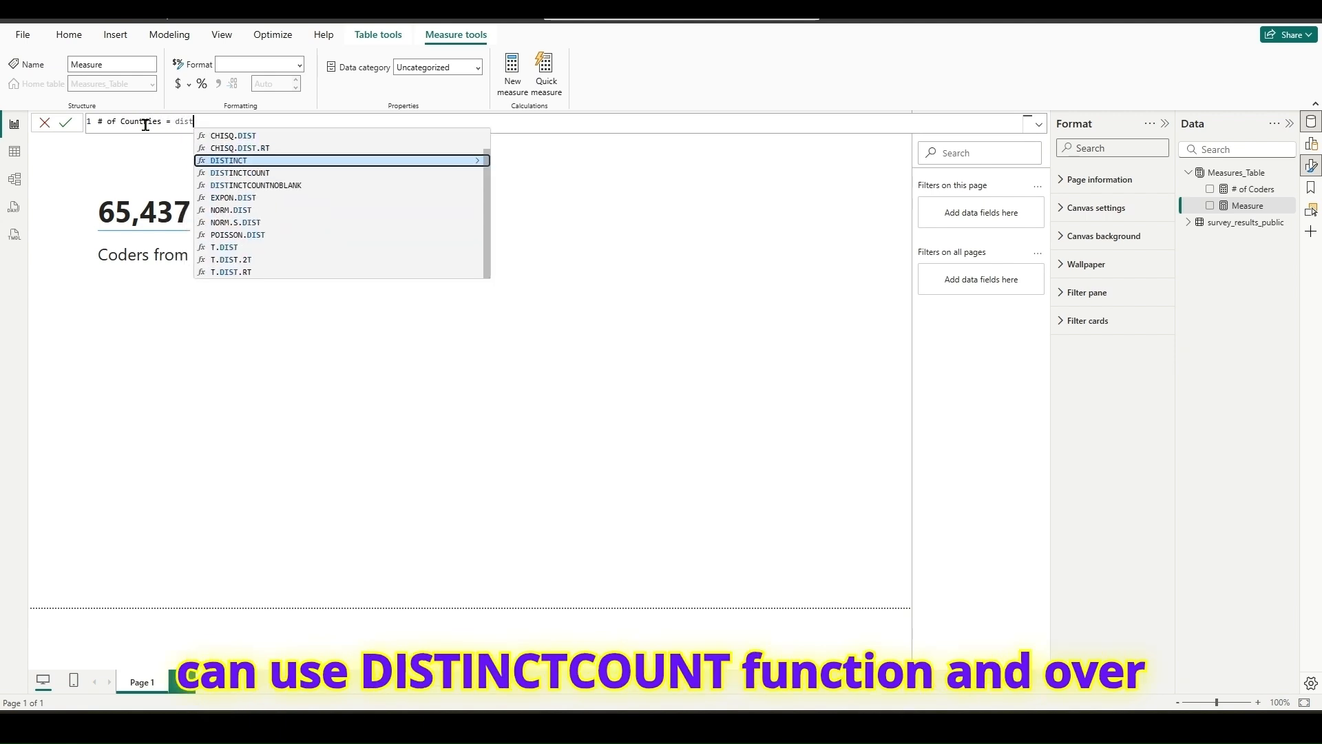
left_click(236, 174)
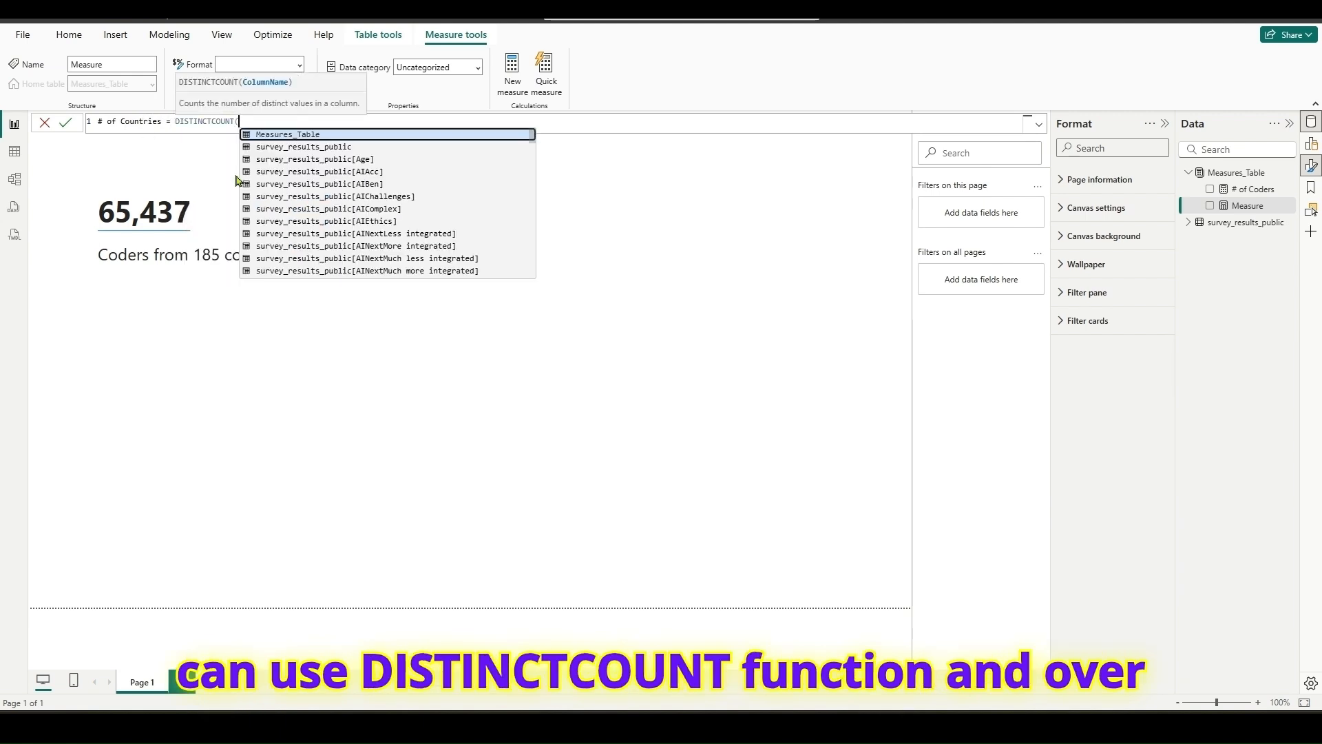
type("Cou")
left_click(370, 130)
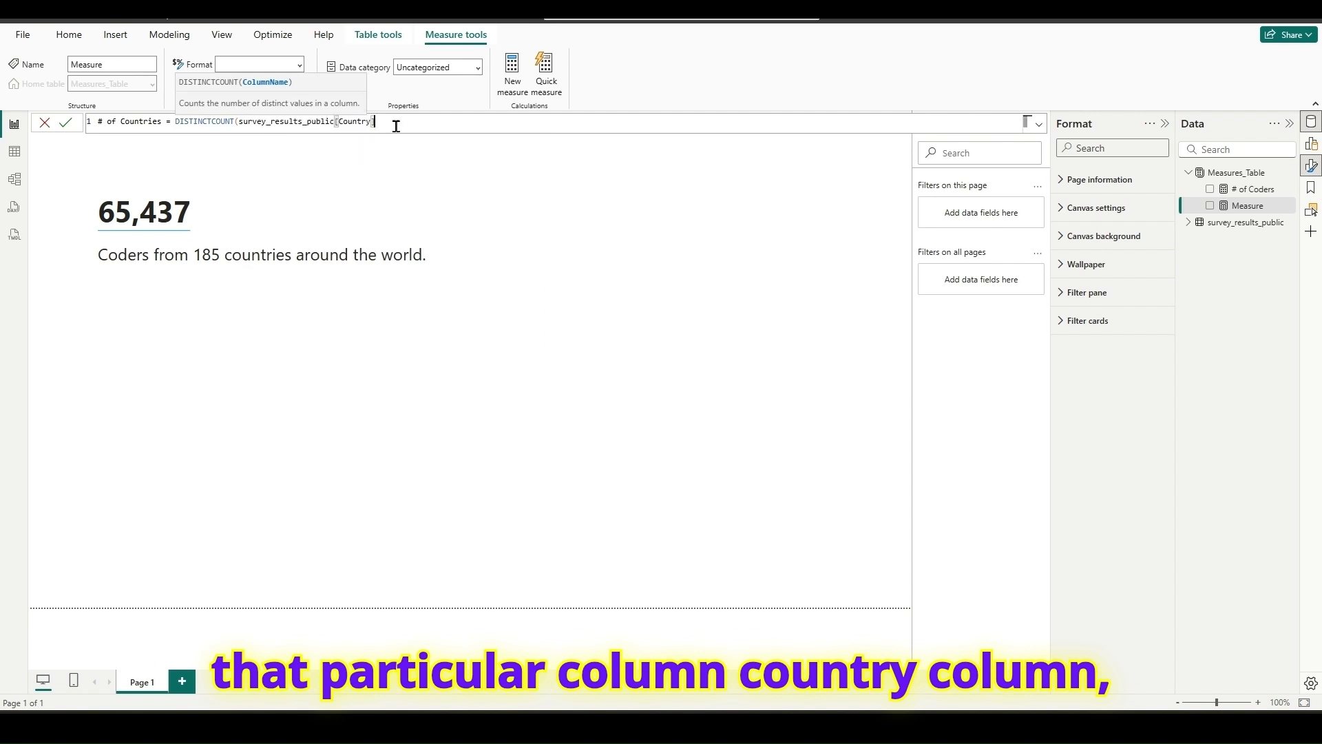
type(")")
left_click_drag(402, 125, 166, 127)
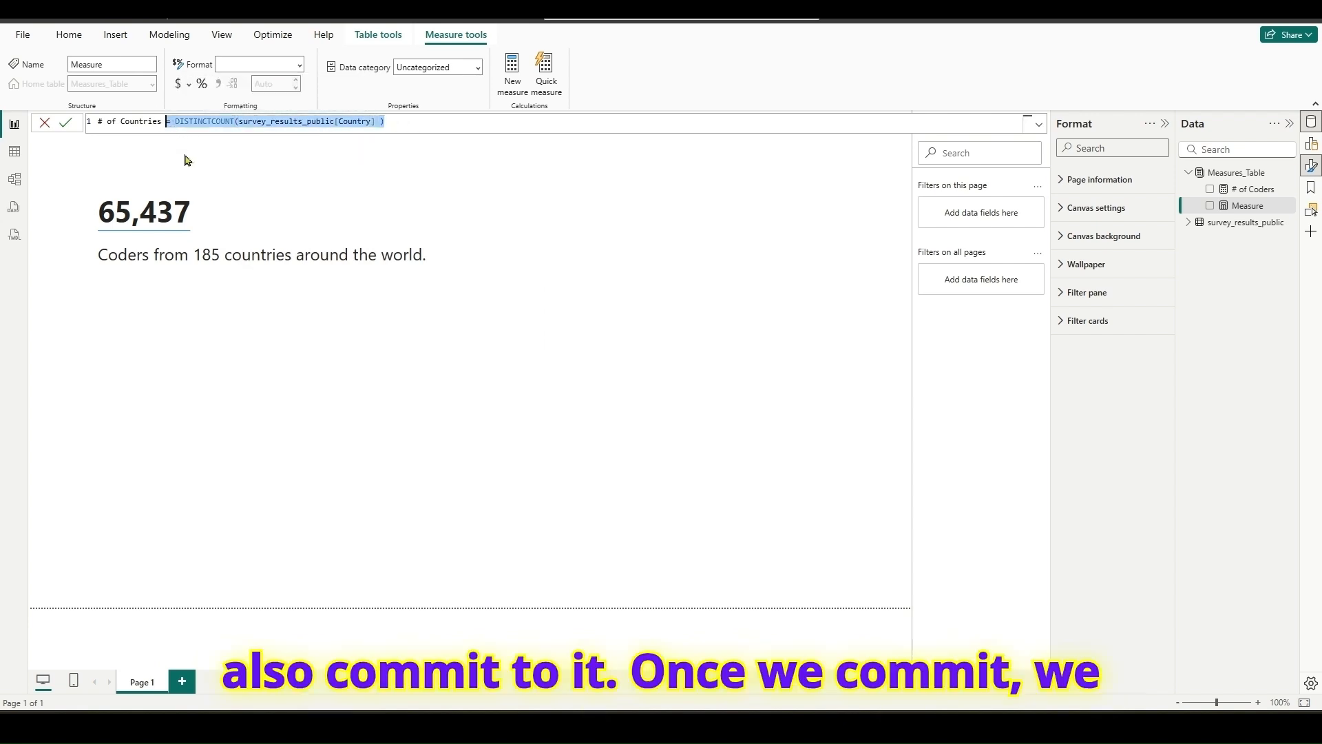
left_click(67, 126)
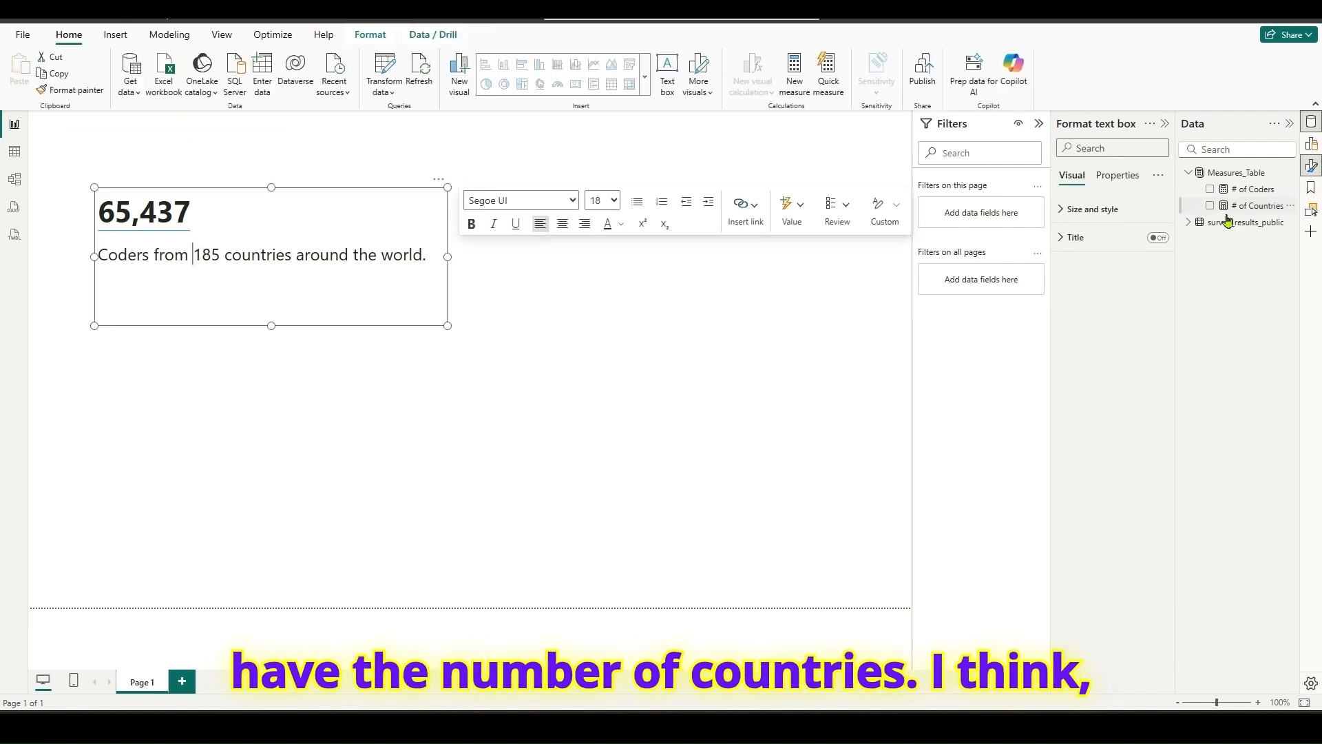
- Show the # of Countries measure in a temporary card on the canvas to check its value, and remove the card
left_click(735, 316)
left_click_drag(1260, 206, 764, 215)
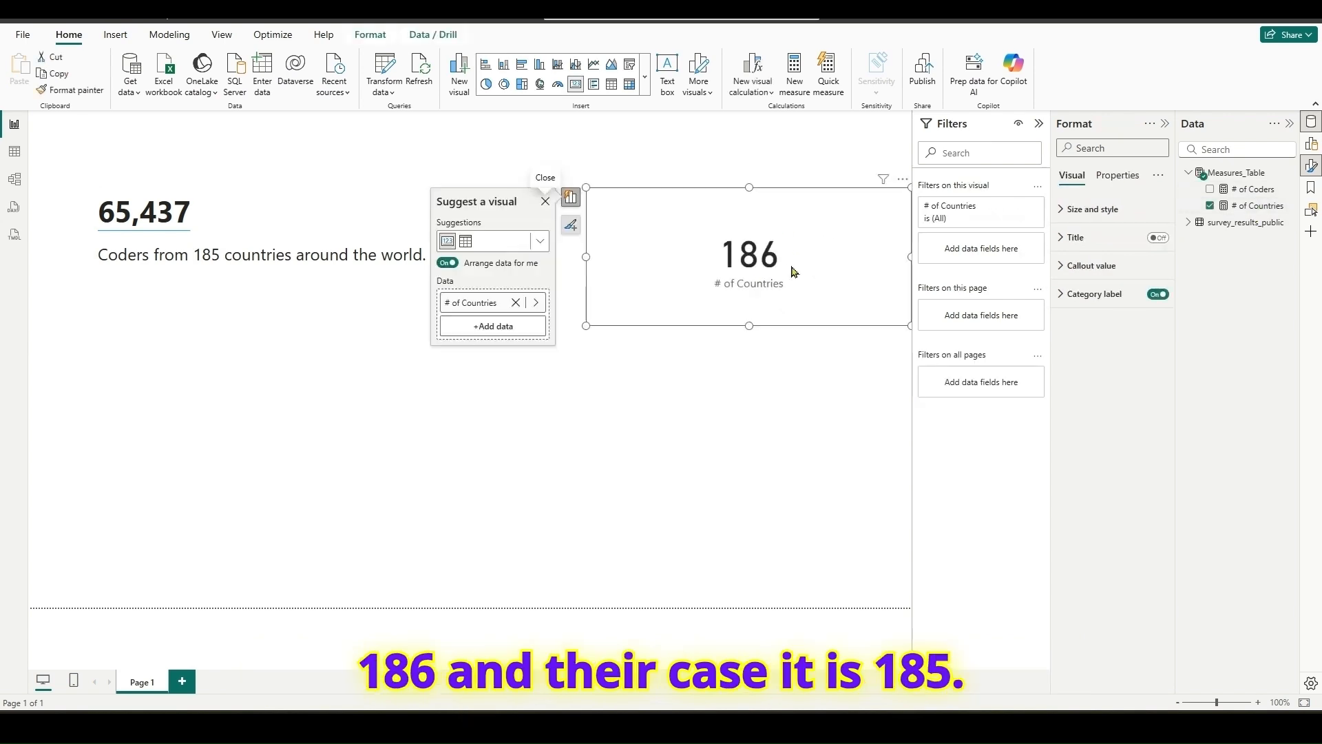
left_click(902, 181)
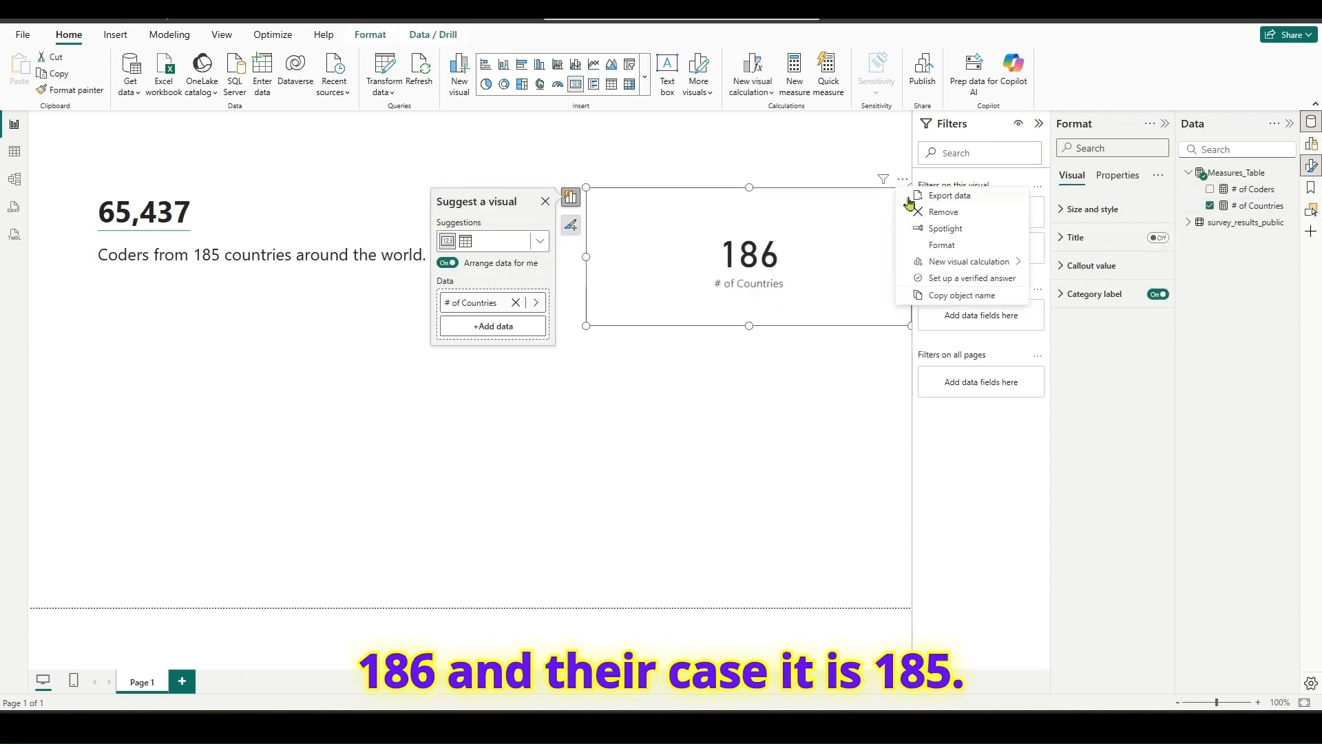
left_click(928, 211)
- Switch to the survey page in the browser and compare its published country count with the # of Countries measure
key("alt+Tab")
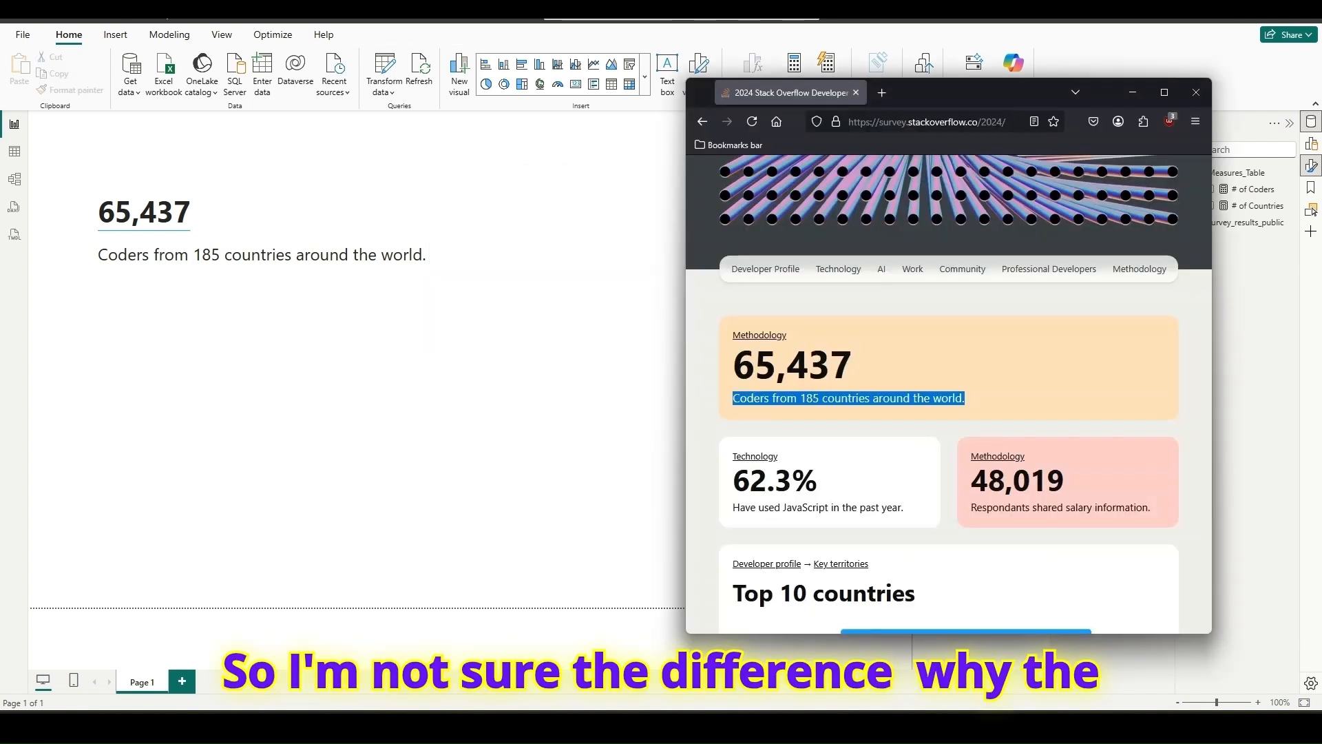
left_click(875, 419)
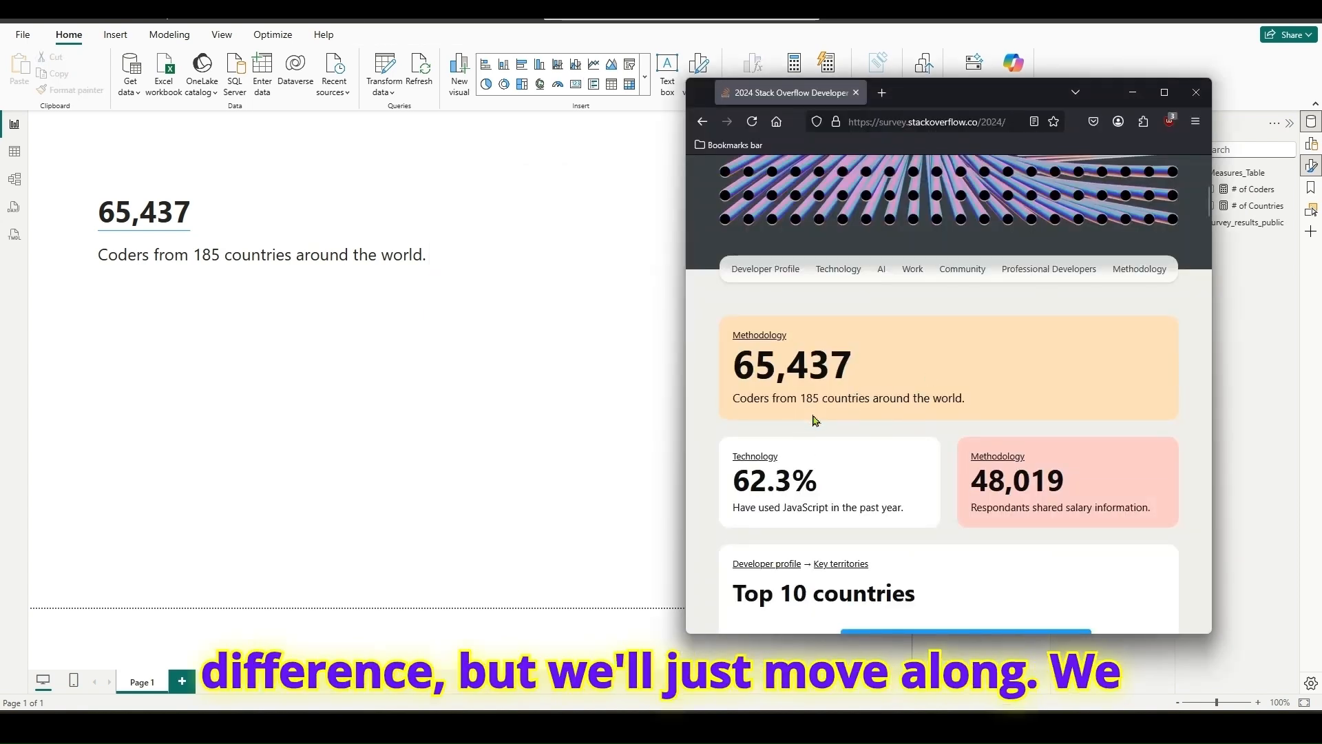
scroll(981, 390, "up", 5)
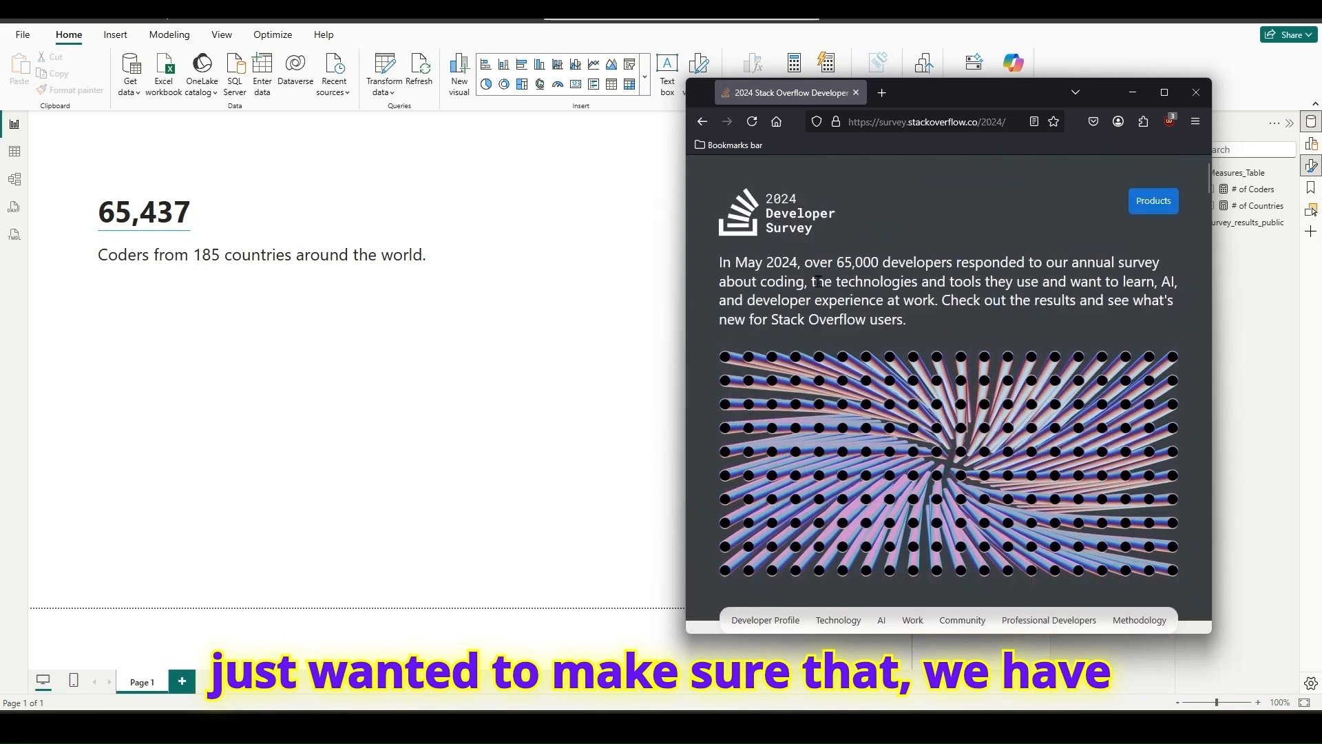
scroll(817, 281, "down", 4)
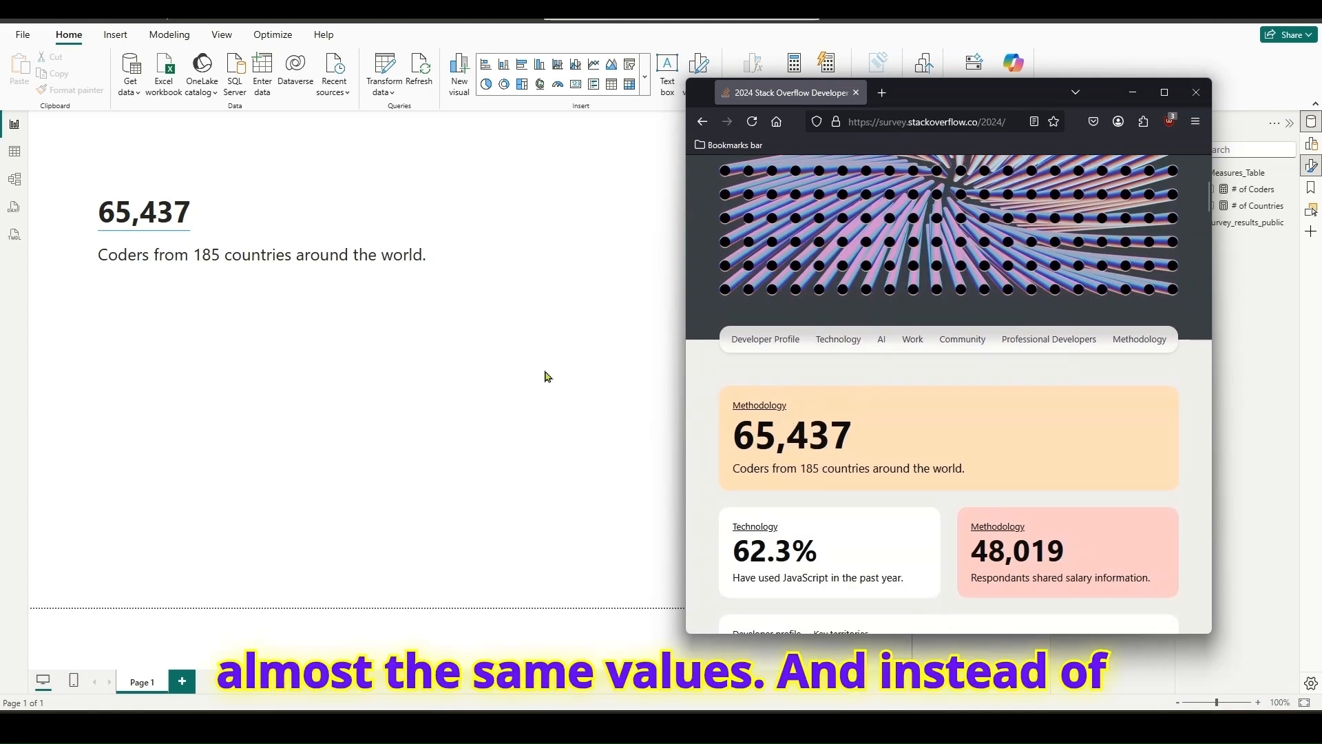
- Replace the fixed 185 in the text box sentence with a dynamic value calculated from the # of Countries measure
left_click(223, 254)
key("BackSpace")
key("BackSpace")
key("BackSpace")
key("BackSpace")
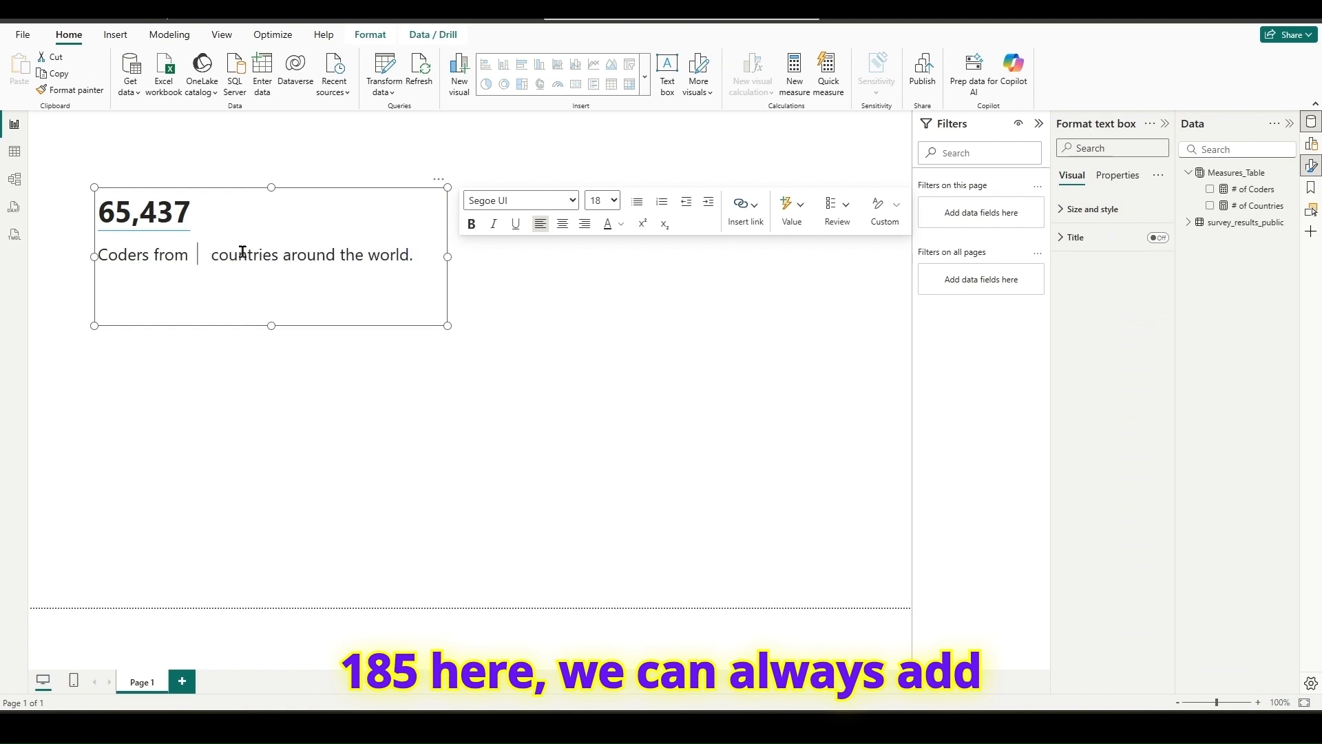
left_click(790, 219)
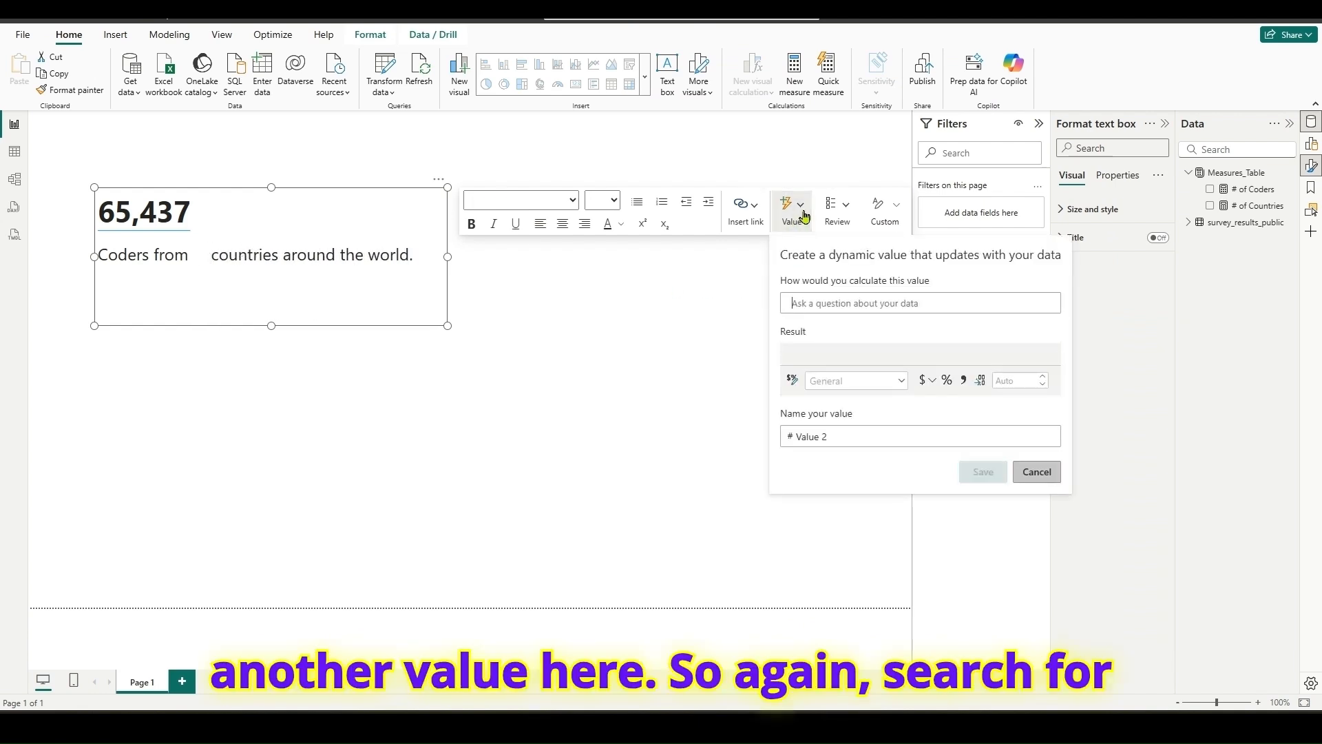
type("coun")
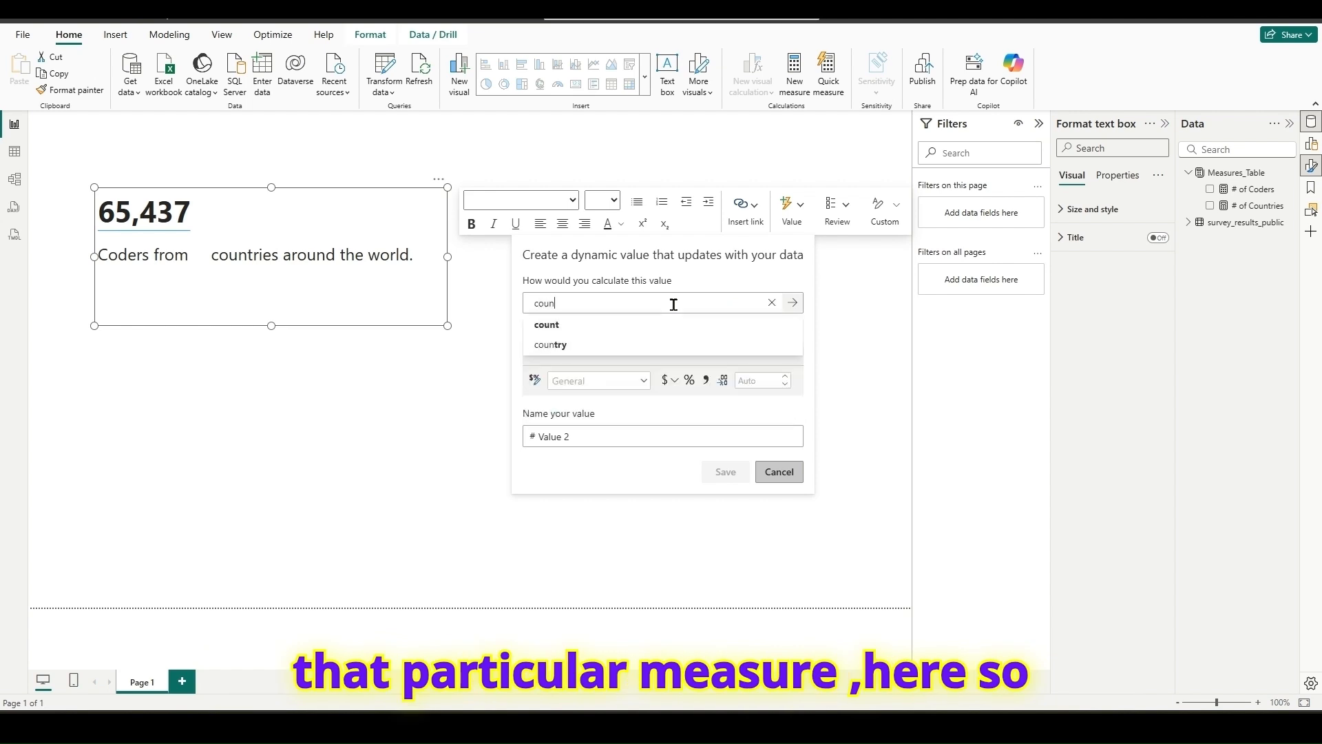
type("t")
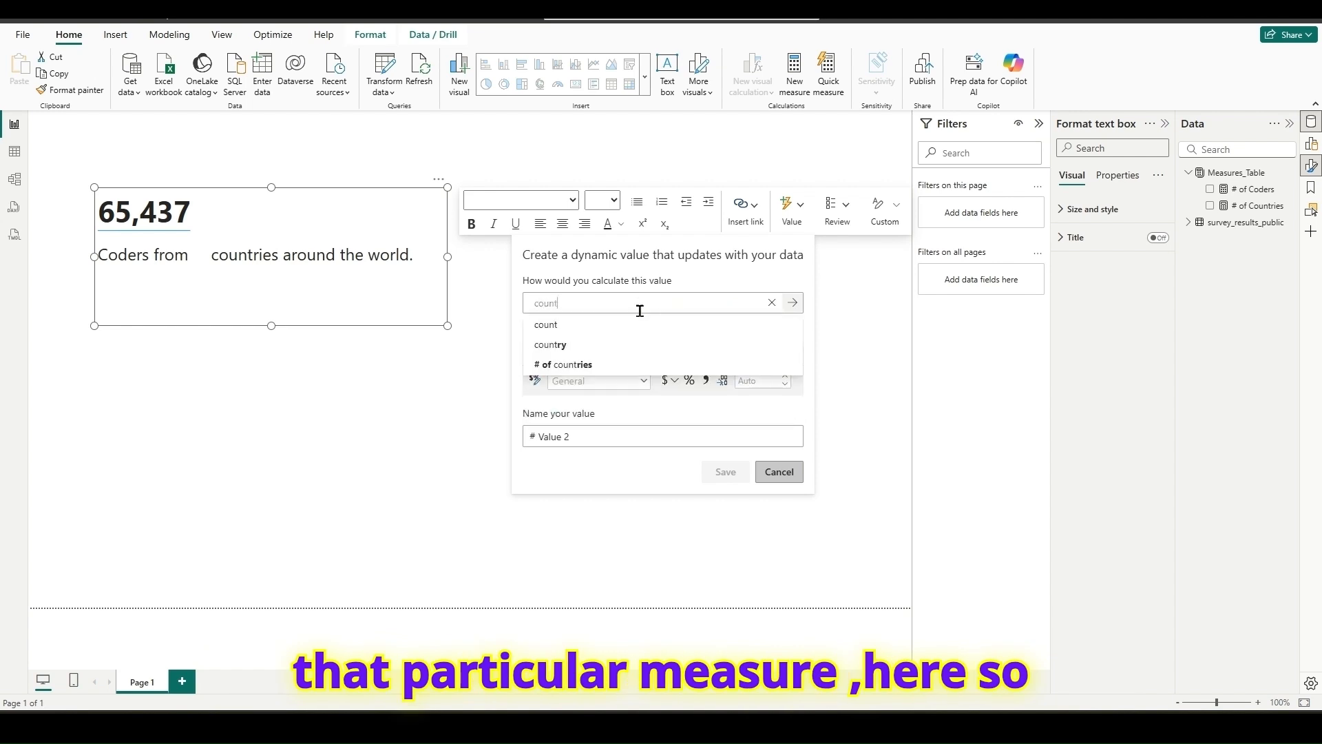
left_click(584, 365)
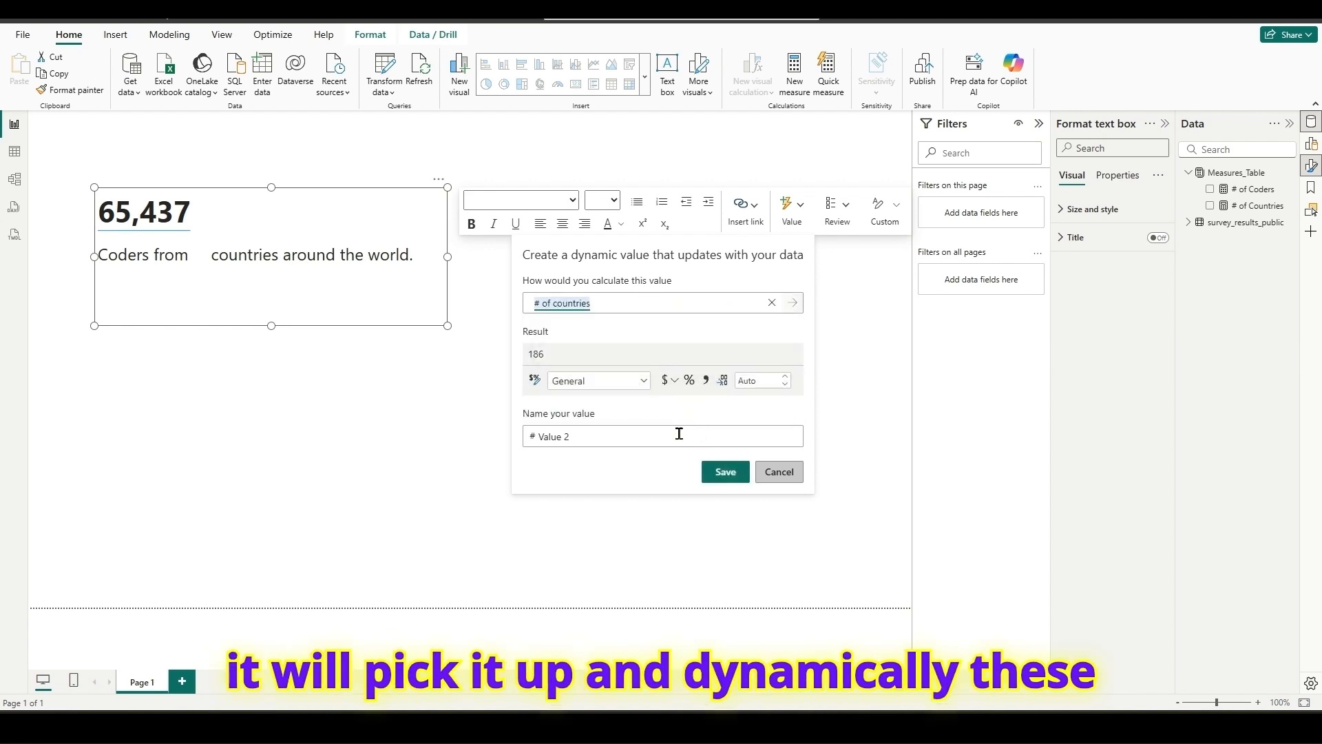
- Name the new dynamic value # Countries and save it
left_click(543, 440)
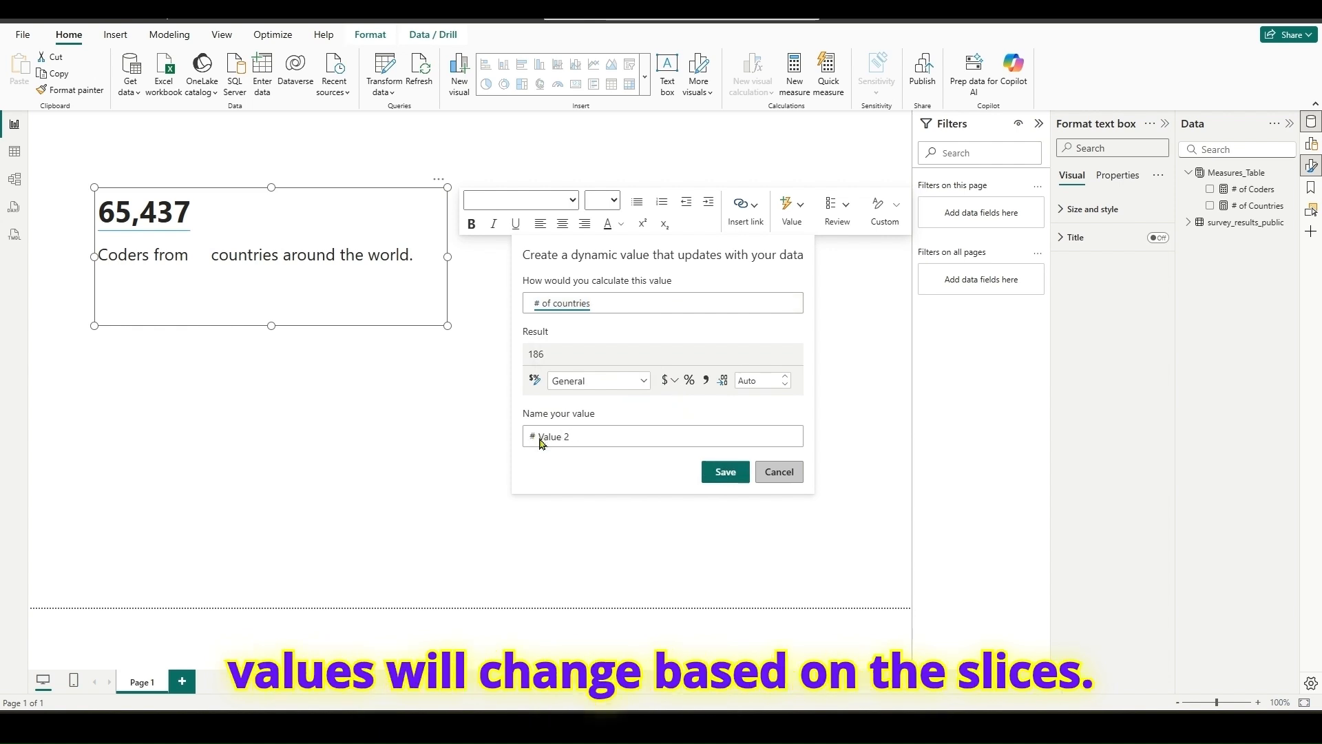
left_click_drag(576, 440, 538, 439)
type("Countries")
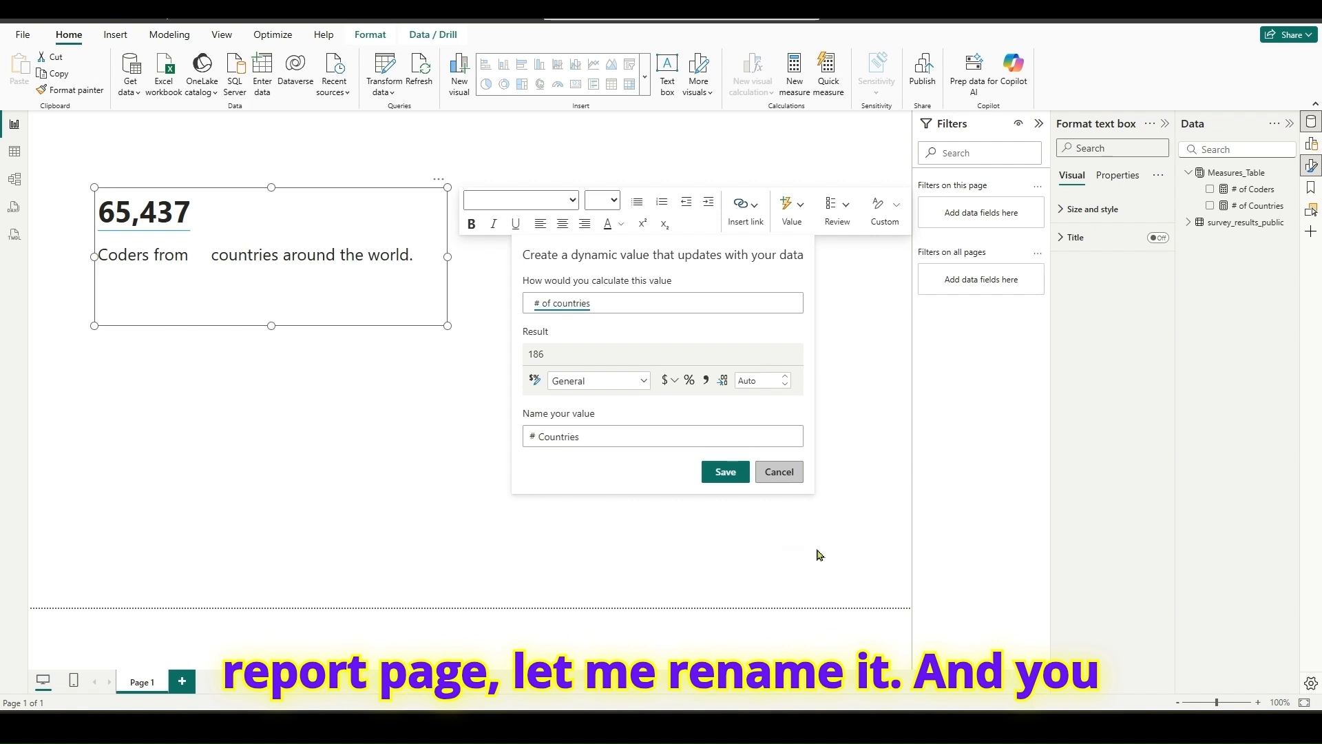
left_click(728, 472)
- Make the country count in the sentence bold and move the text box up to about horizontal 56, vertical 48 on the page
left_click(231, 256)
left_click_drag(231, 256, 195, 258)
left_click(468, 233)
left_click(411, 296)
left_click_drag(417, 317, 401, 314)
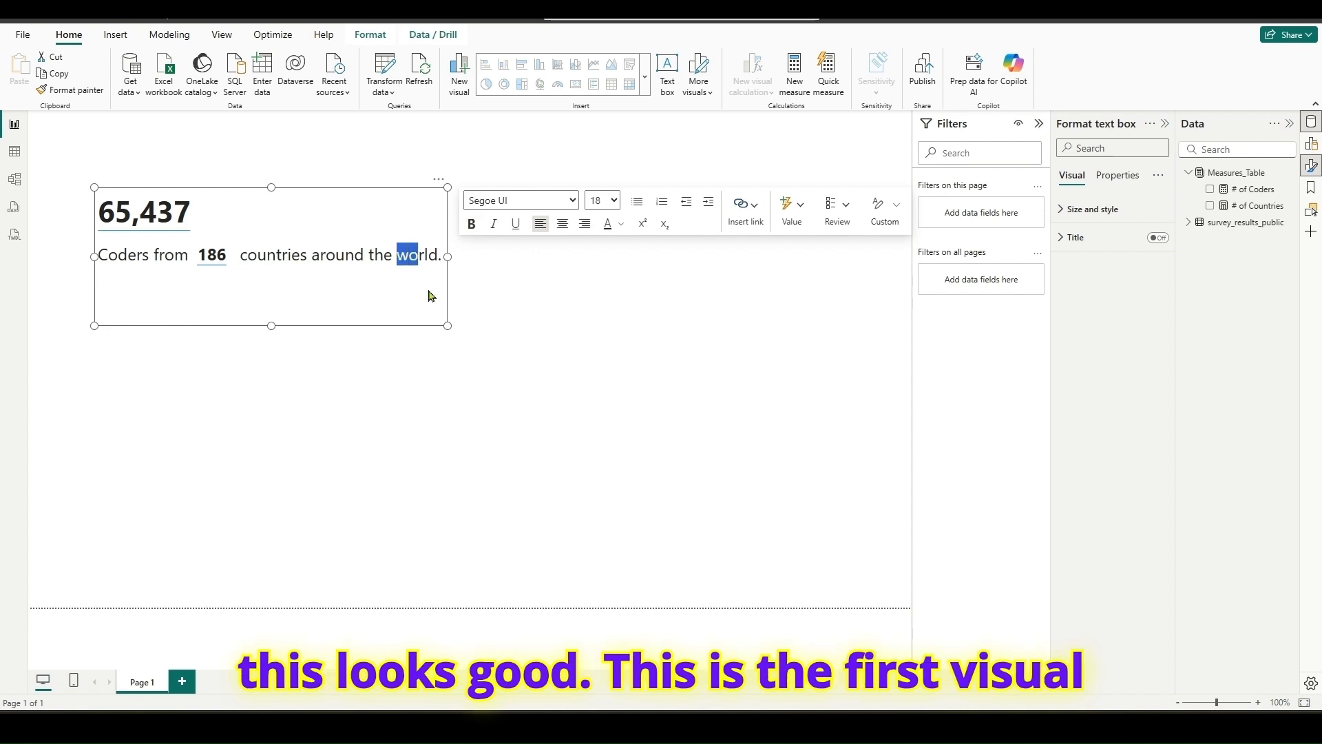
left_click_drag(443, 183, 417, 145)
left_click(417, 145)
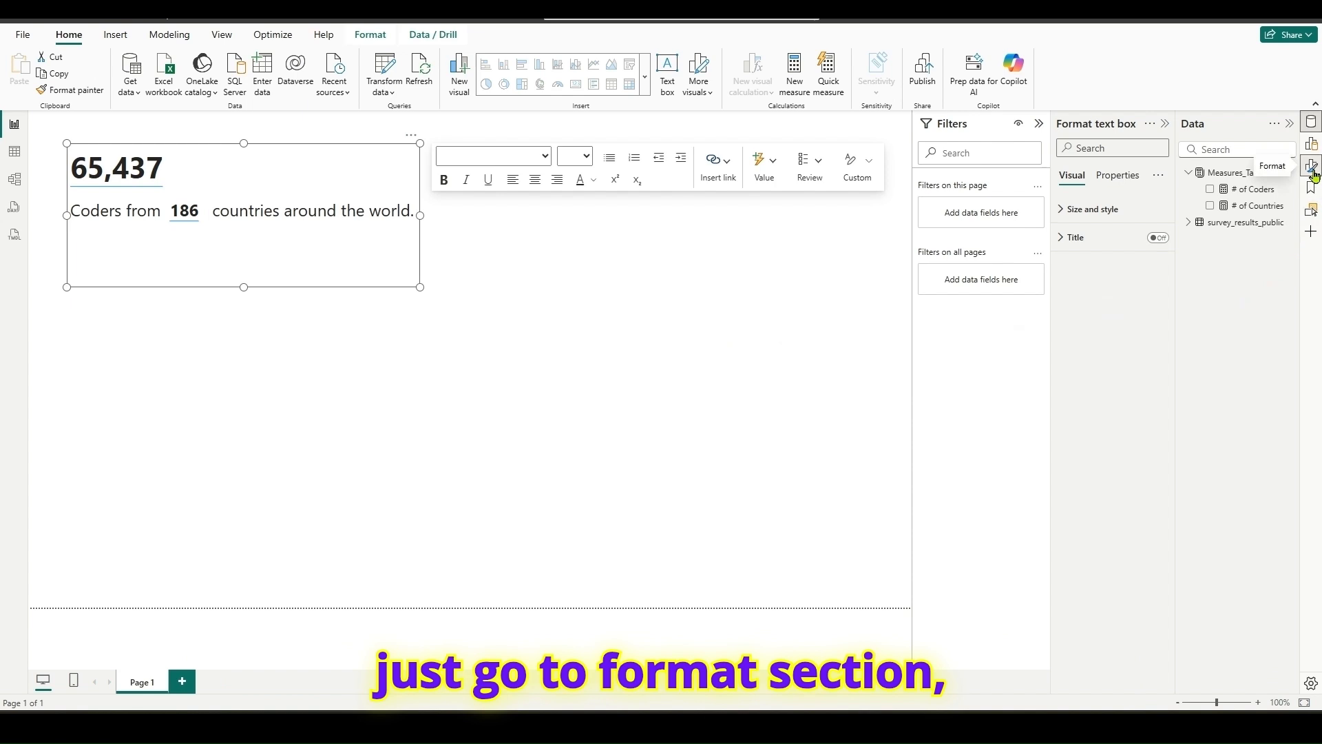
- Give the text box a visual border, a shadow and a light yellow background color
left_click(1092, 209)
left_click(1151, 504)
left_click(1152, 537)
left_click(1072, 471)
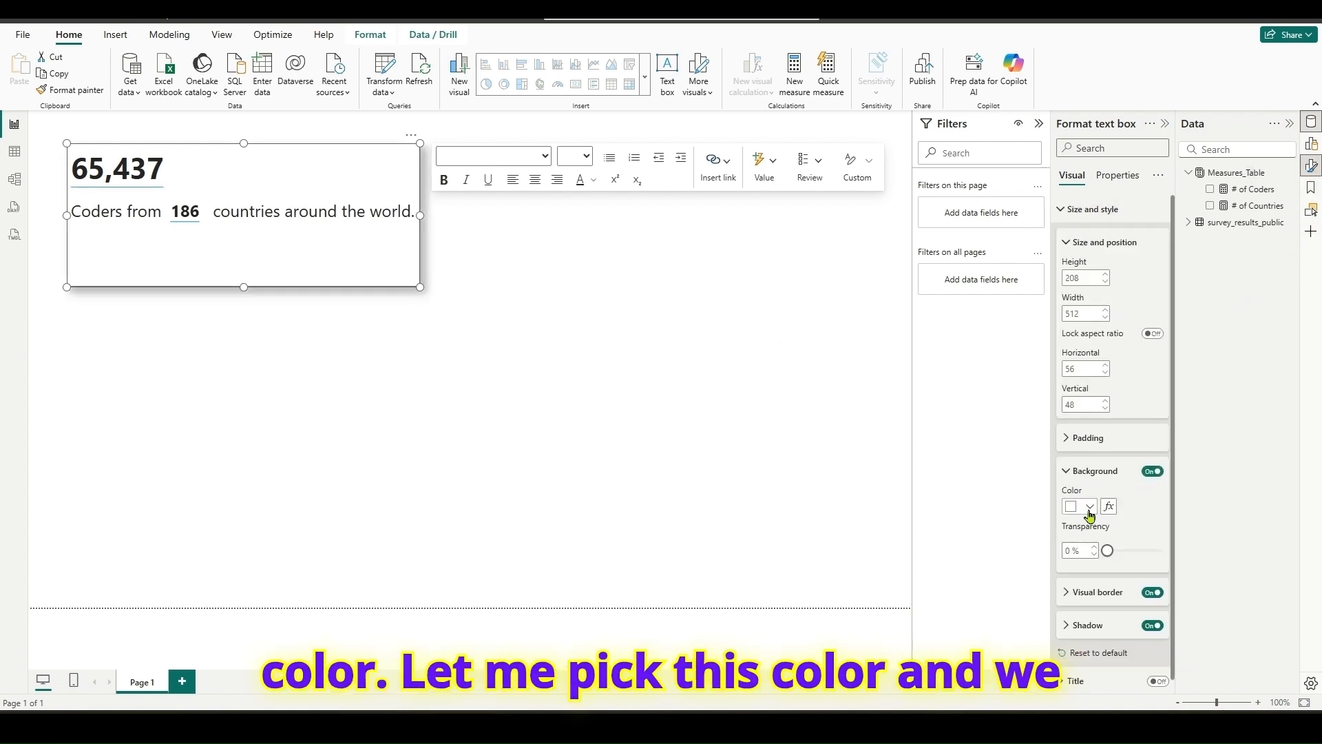
left_click(1087, 508)
left_click(1234, 321)
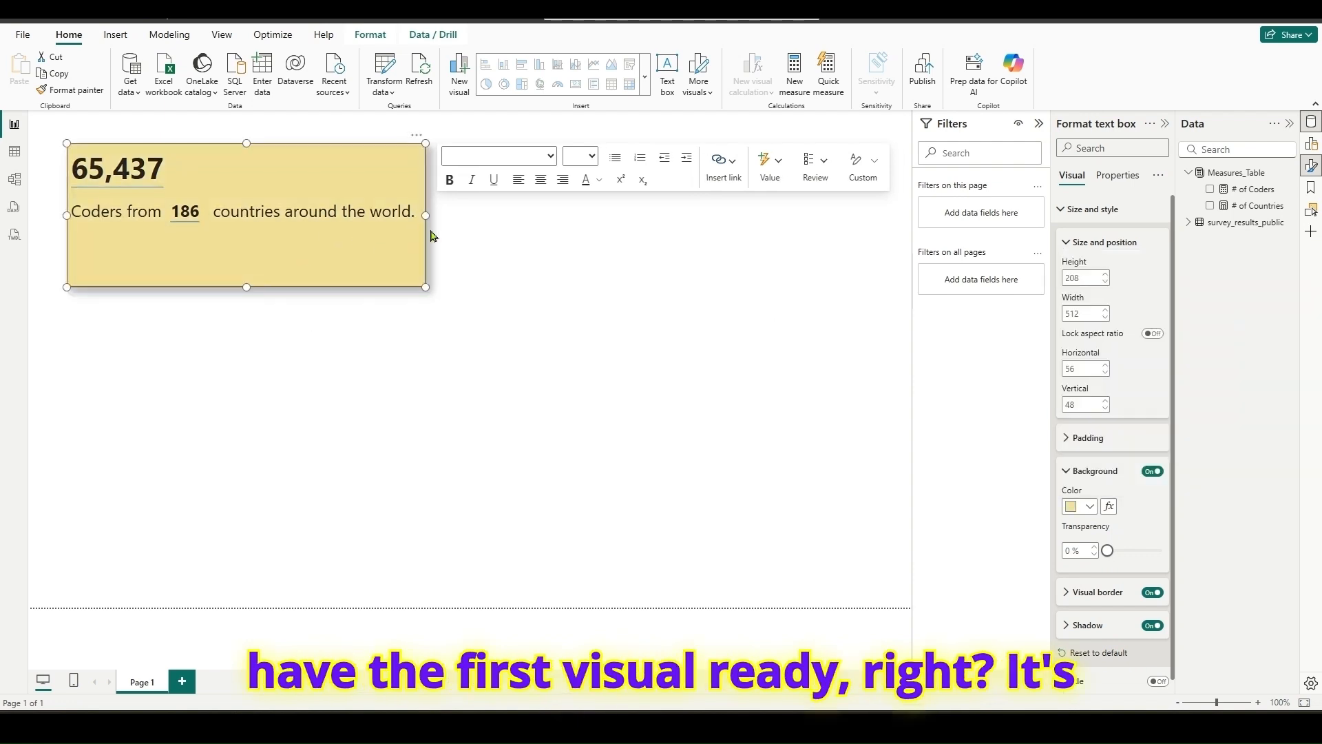
- Examine the JavaScript usage card under Technology on the 2024 Stack Overflow survey page in the browser, and return to the Power BI report
left_click(501, 268)
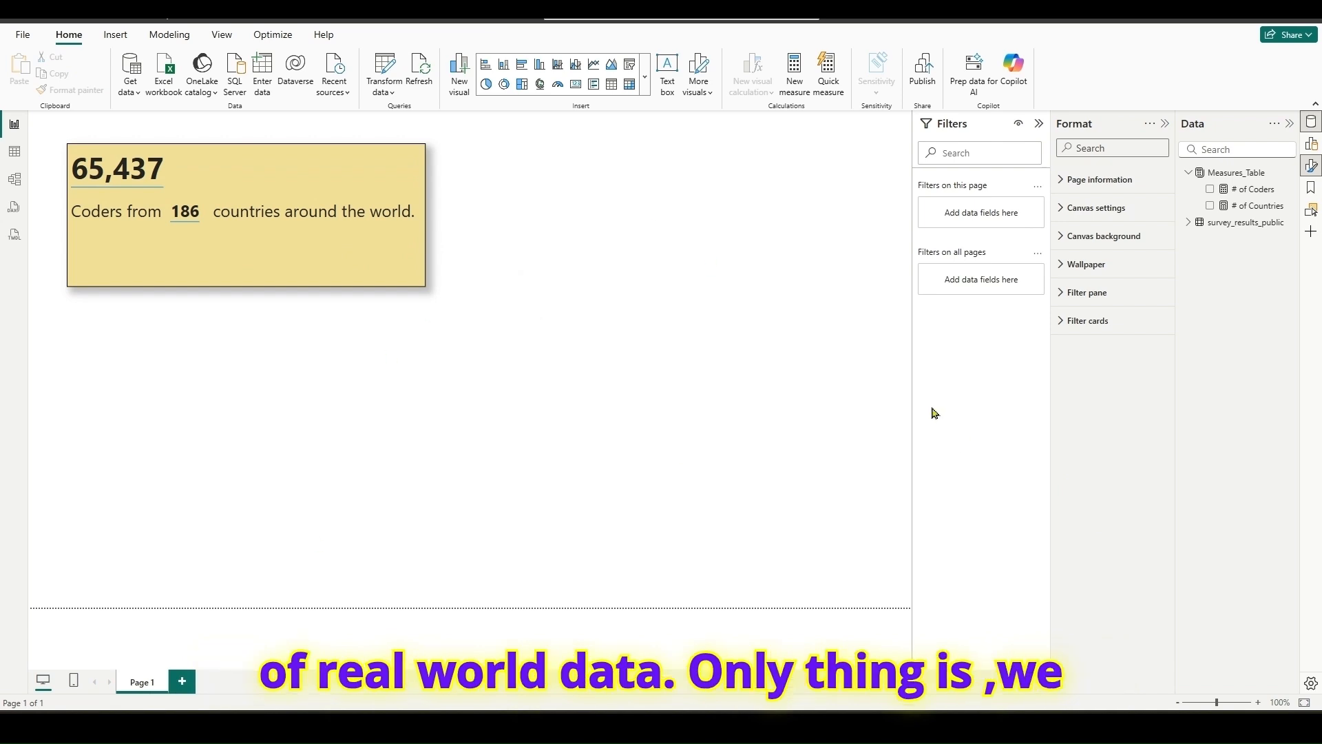
left_click(542, 723)
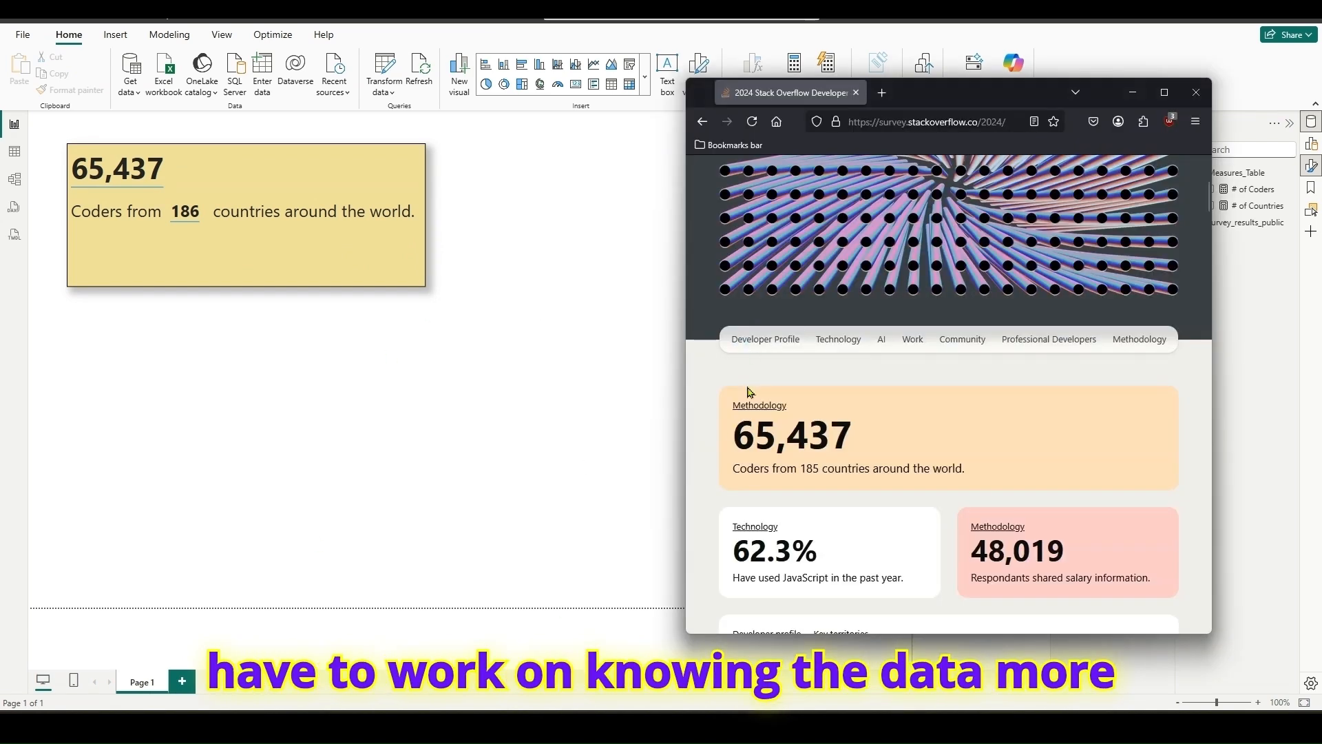
scroll(804, 435, "down", 2)
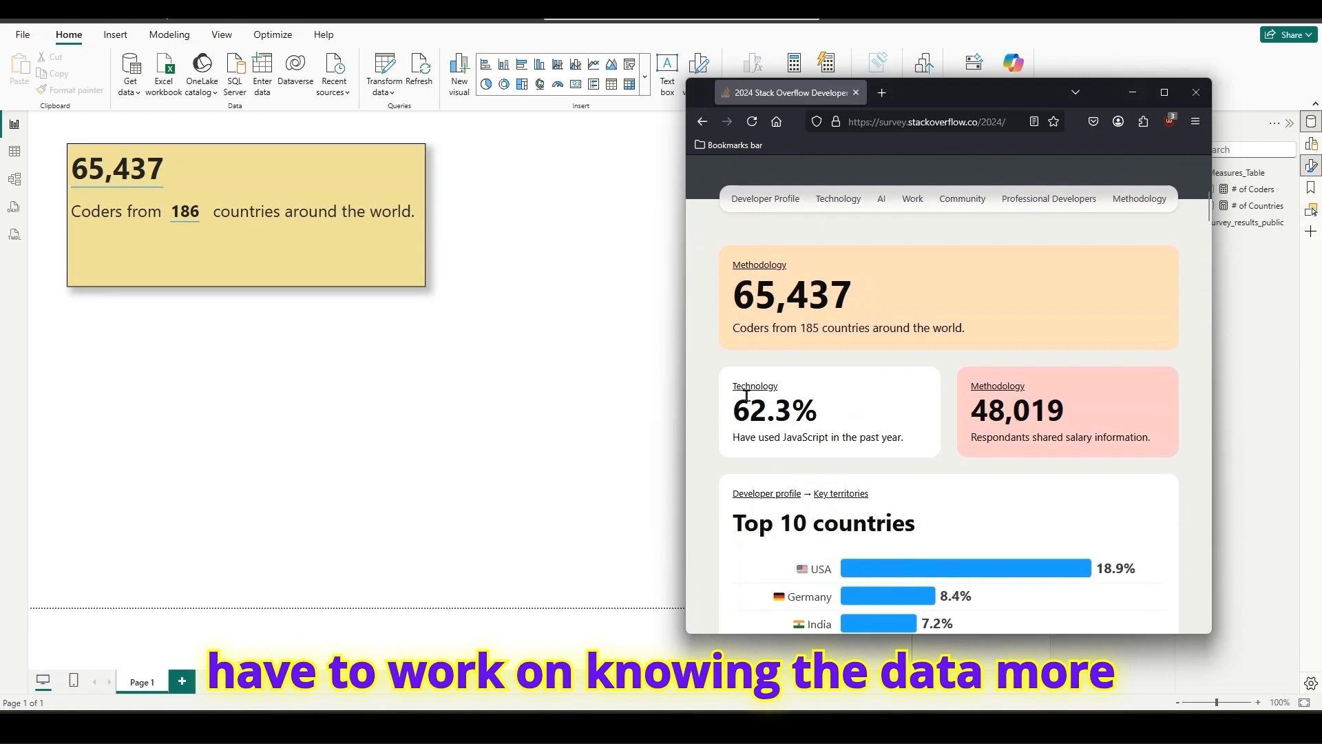
left_click_drag(903, 433, 730, 414)
left_click(846, 420)
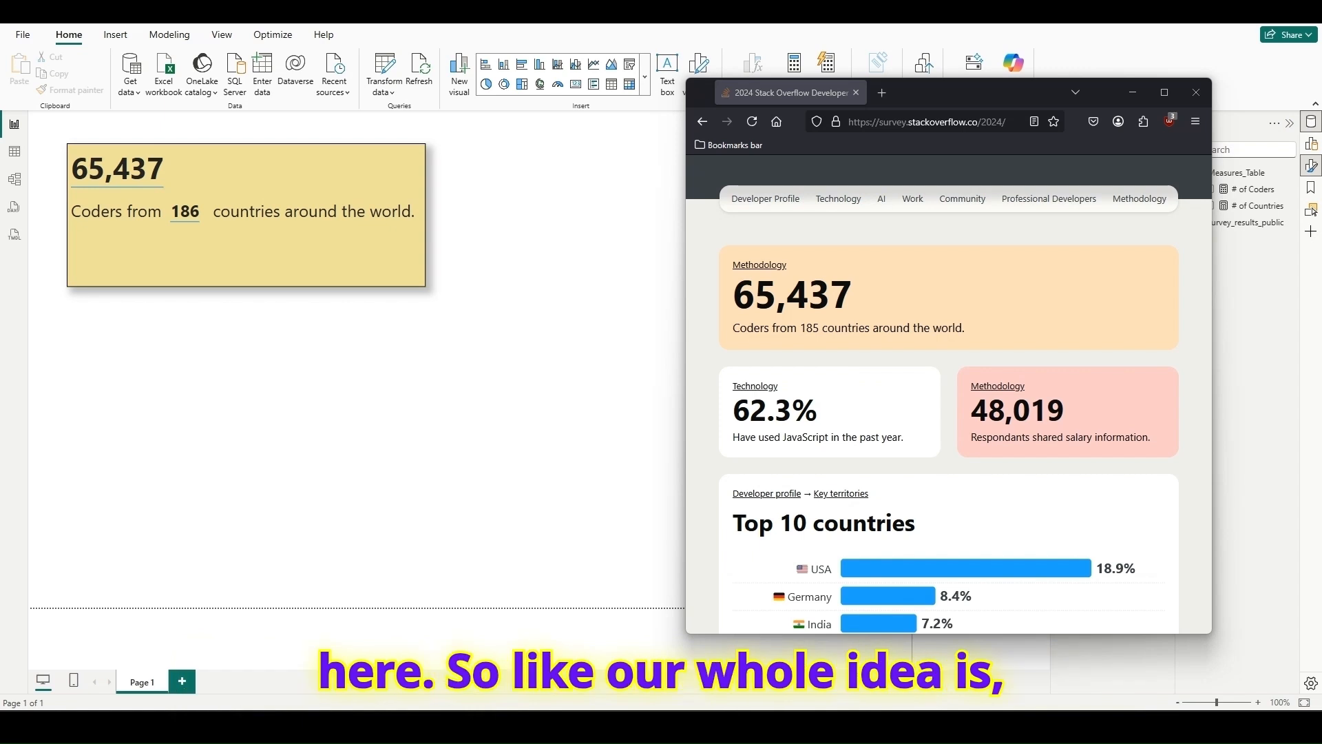
left_click(307, 348)
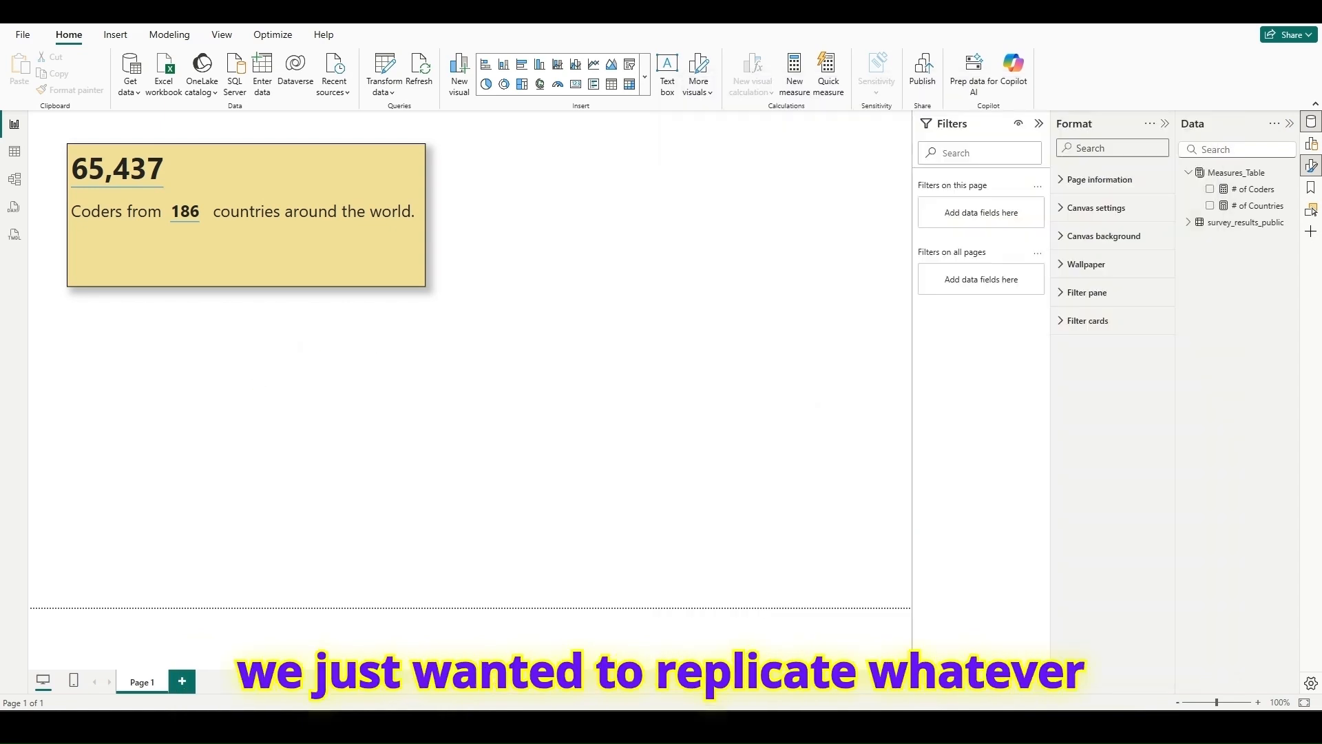
key("alt+Tab")
left_click_drag(736, 406, 905, 428)
left_click(632, 374)
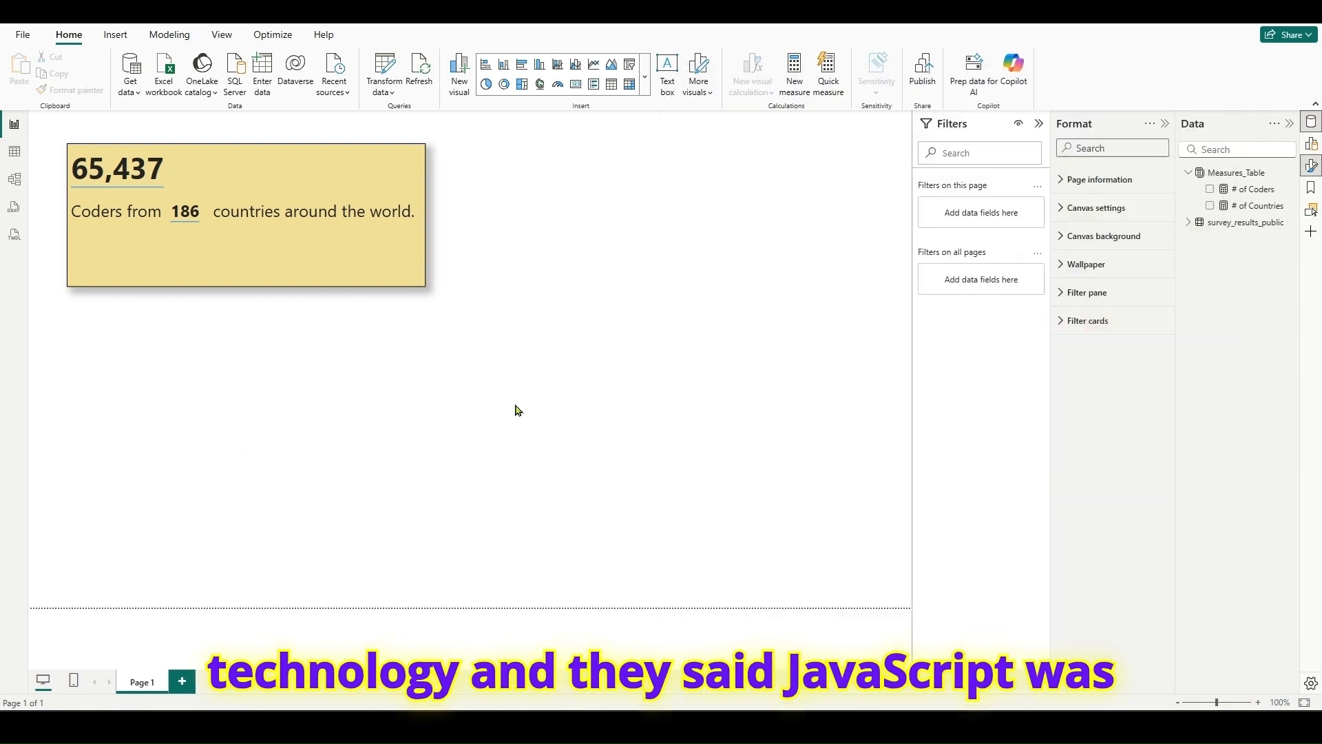
- Create a new measure in Measures_Table and name it % JavaScript
right_click(1247, 178)
left_click(584, 274)
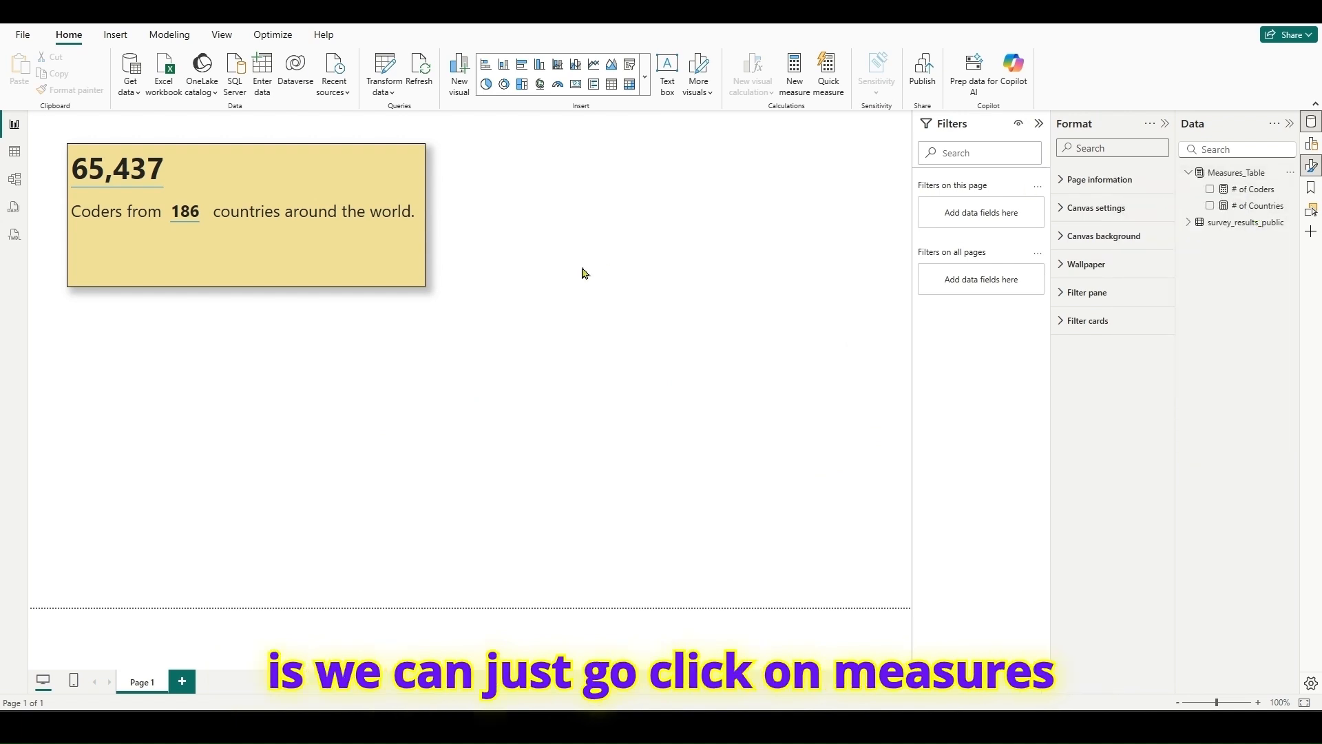
scroll(270, 126, "up", 7)
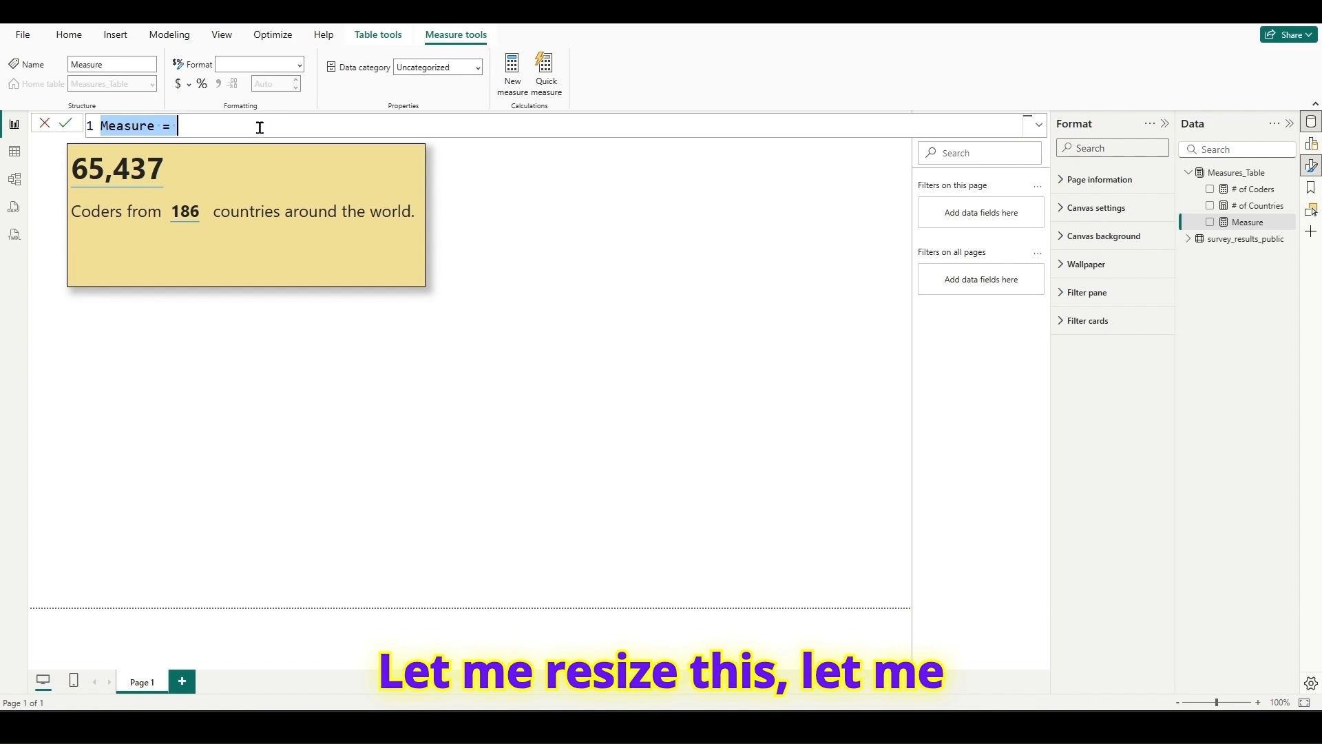
type("% Java")
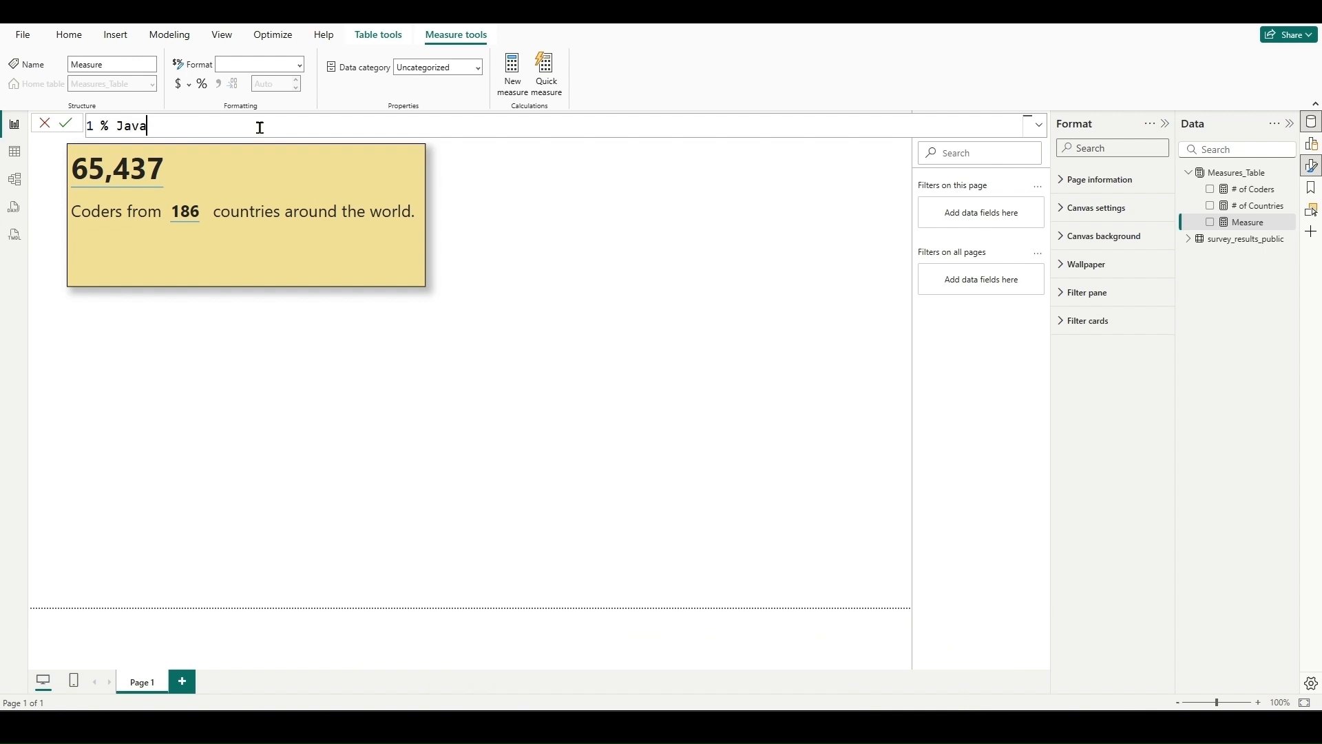
type("Scrip")
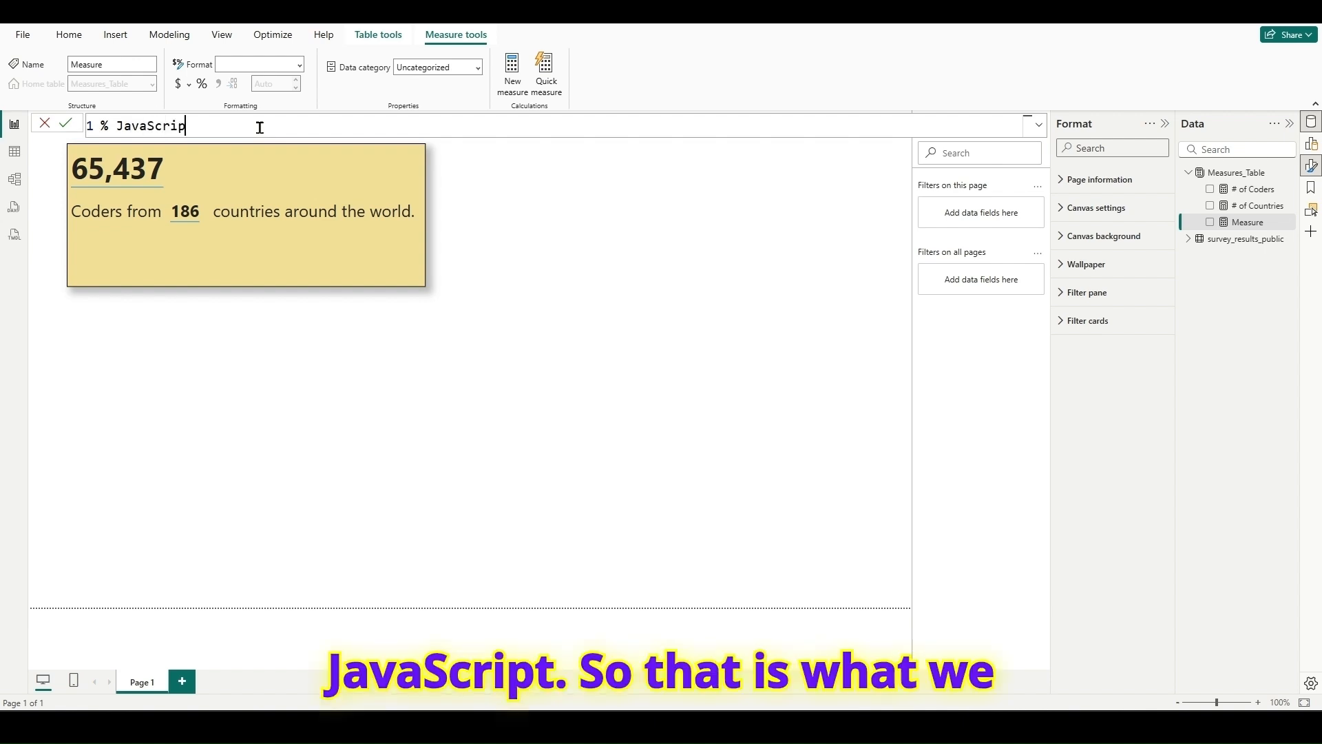
type("t =")
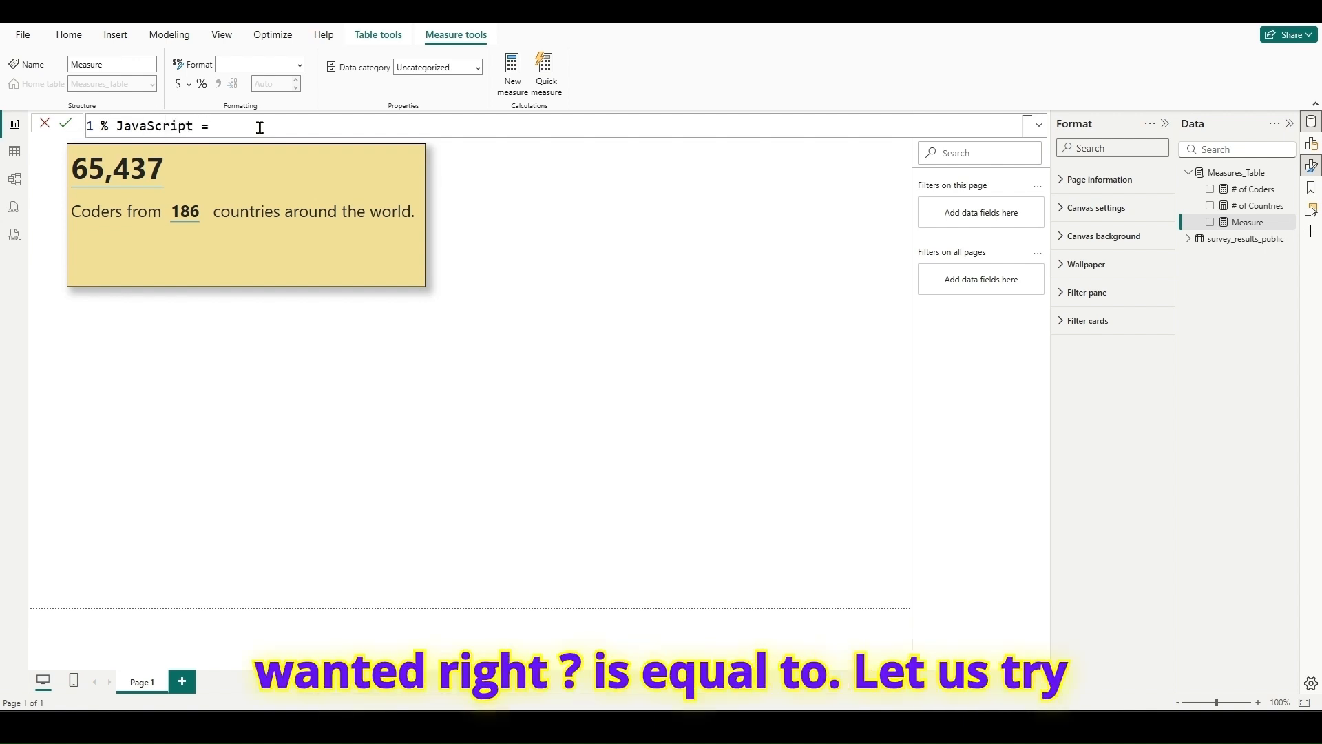
- Declare a variable _JS in the measure as a CALCULATE with [# of Coders] as its expression
key("shift+Return")
type("VA")
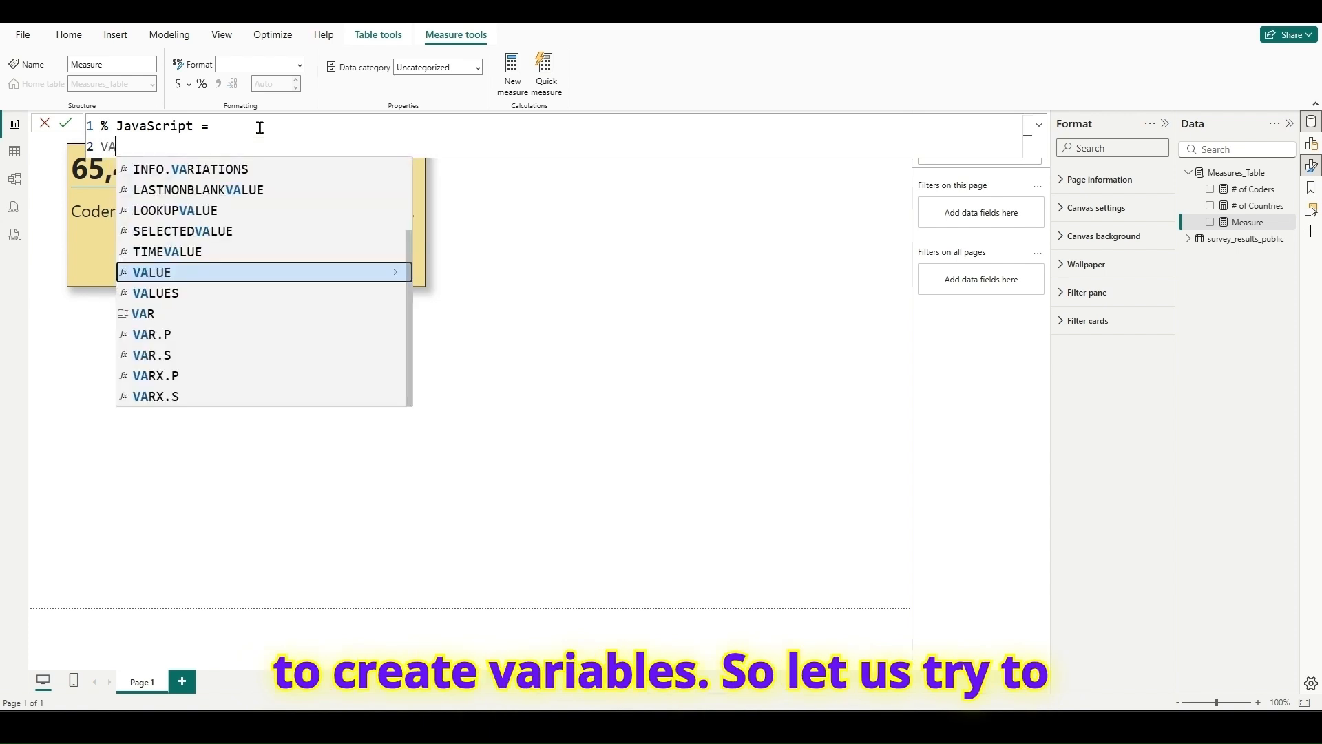
type("R ")
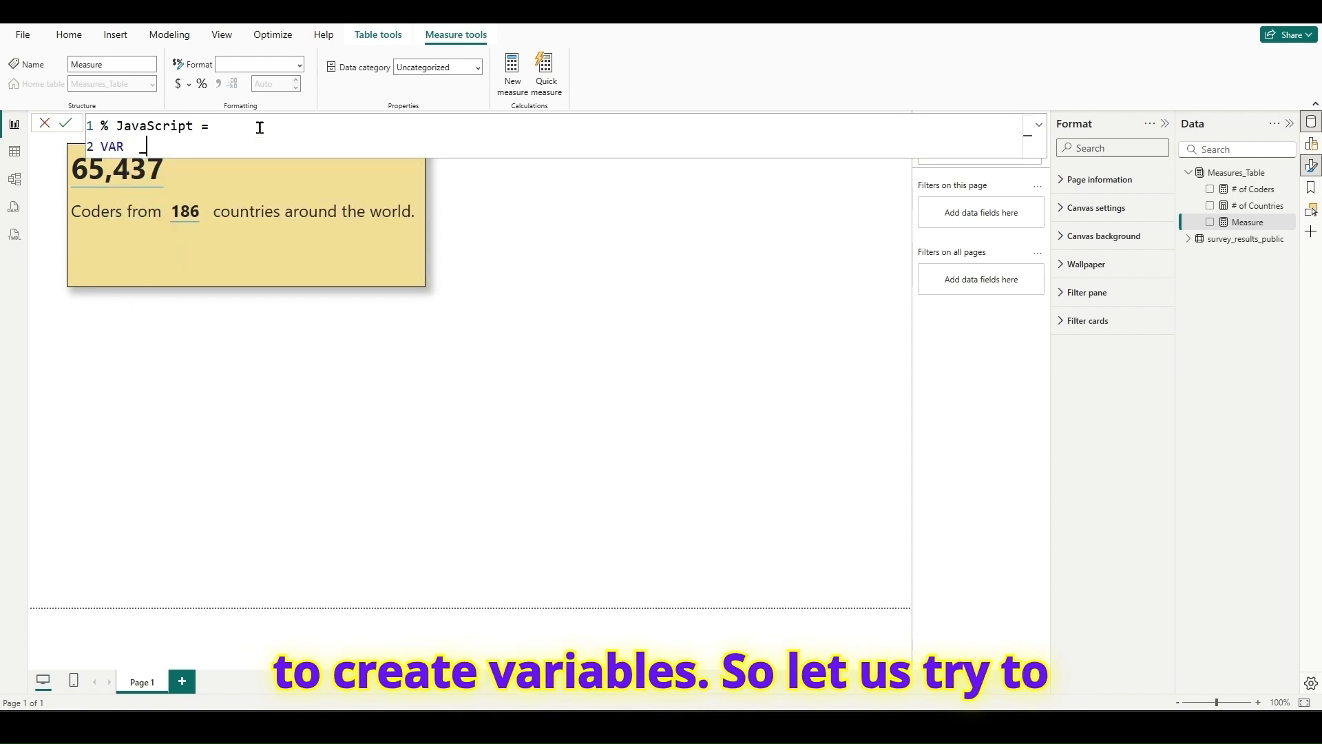
type(" _JS =  cal")
key("shift+Return")
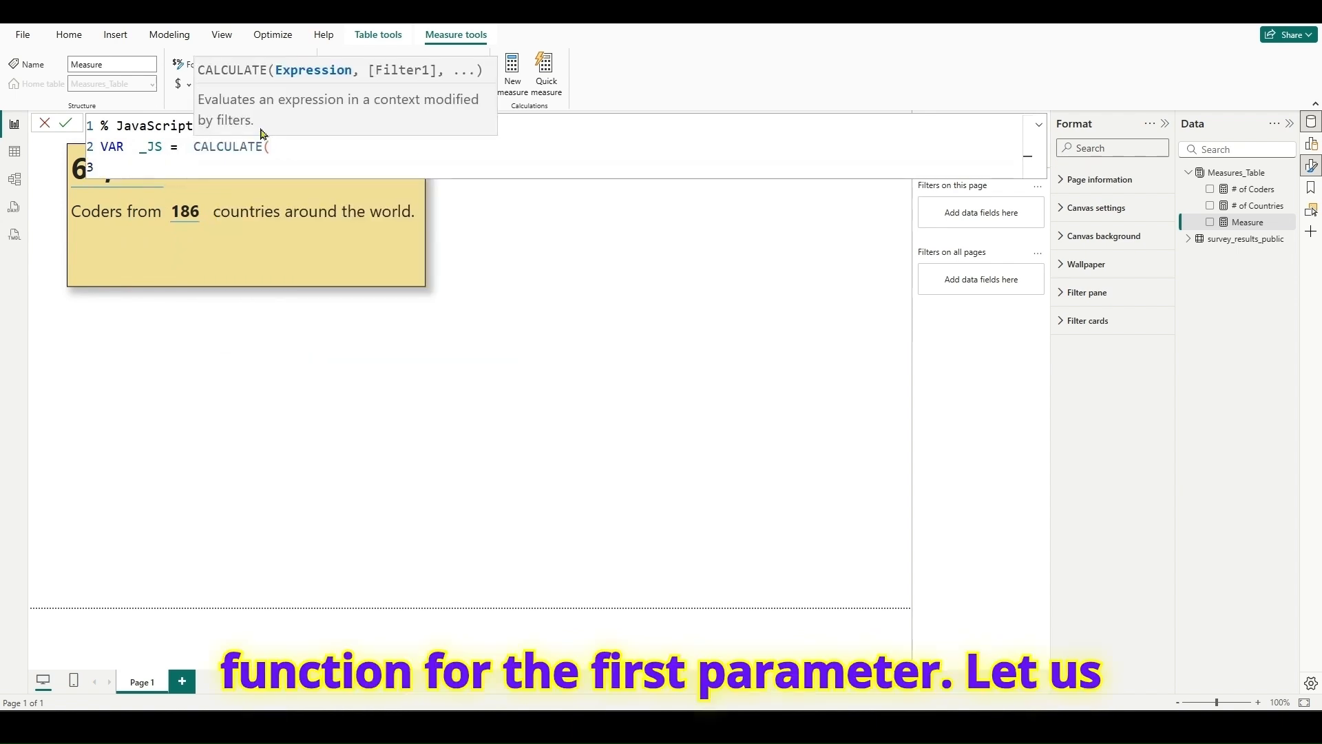
type("[#")
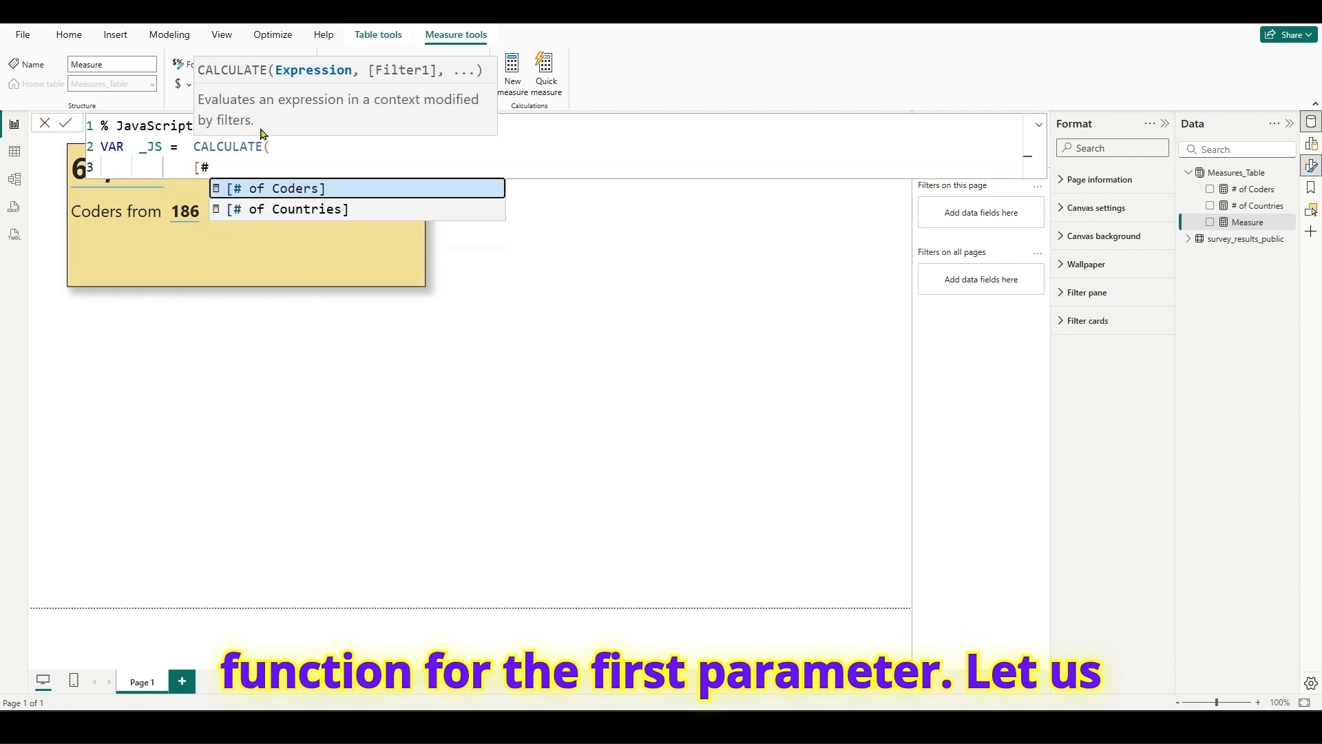
key("Tab")
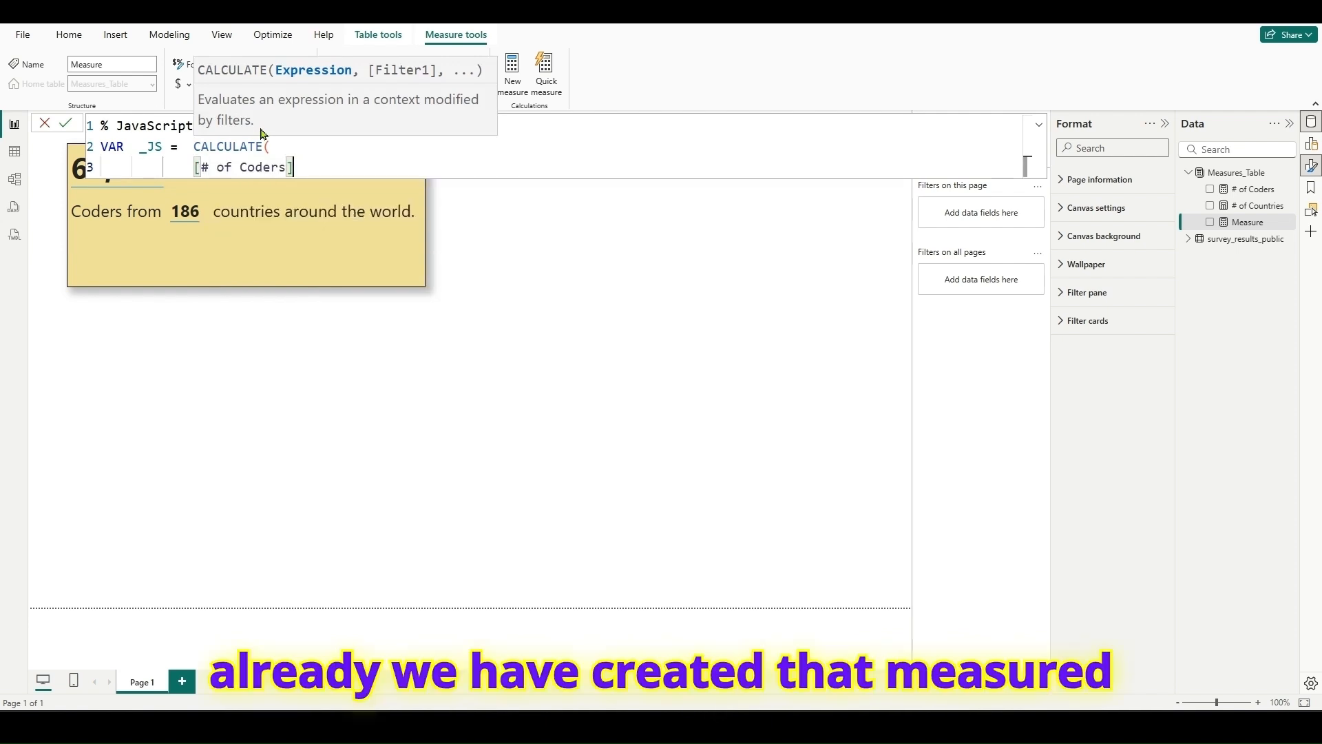
type(",")
key("shift+Return")
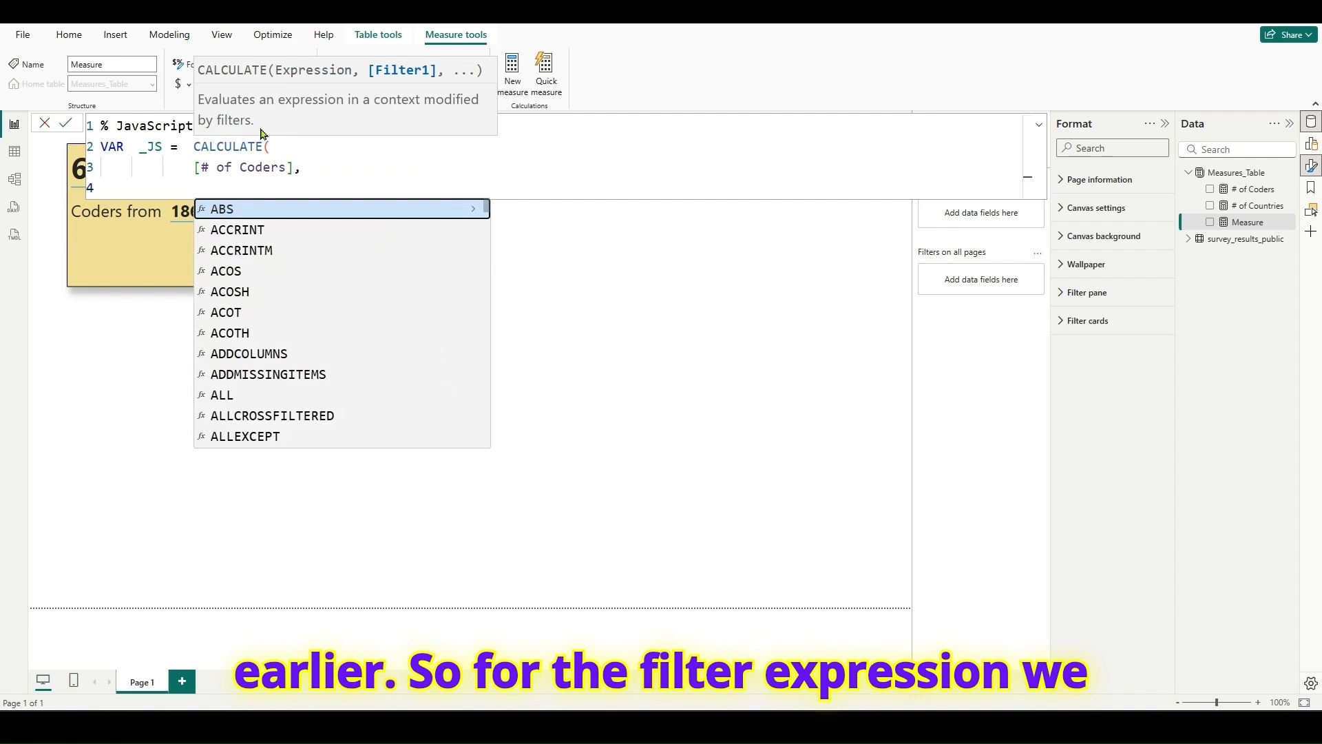
- Add a FILTER over the survey_results_public table as the CALCULATE filter argument, on separate lines
type("FILTER(")
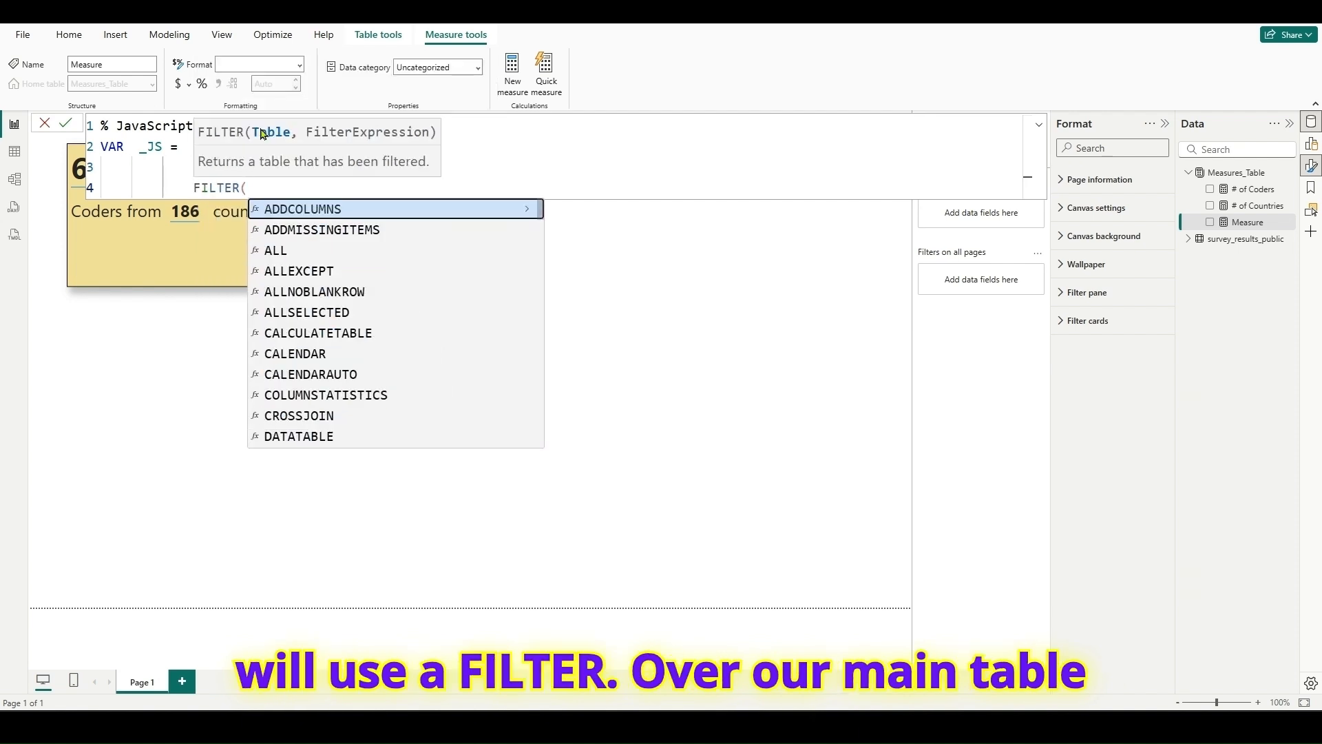
key("shift+Return")
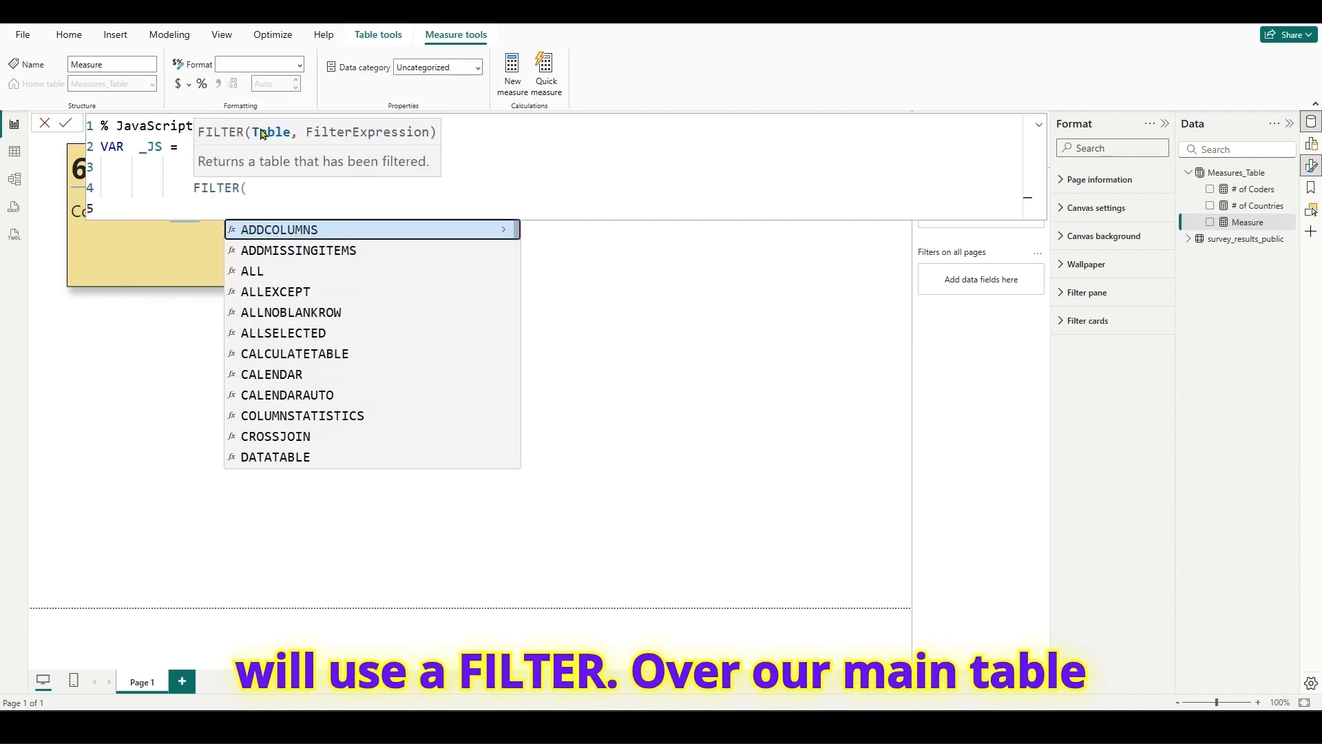
type("sur")
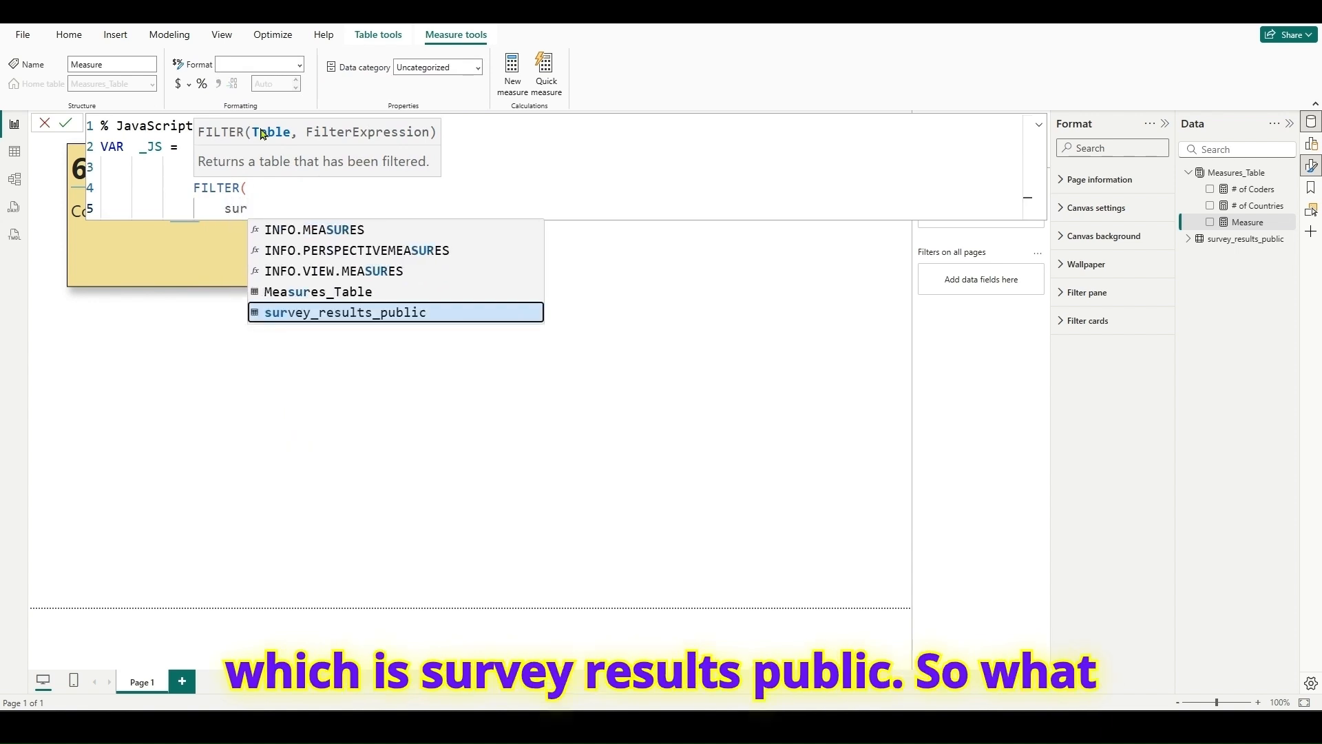
key("Tab")
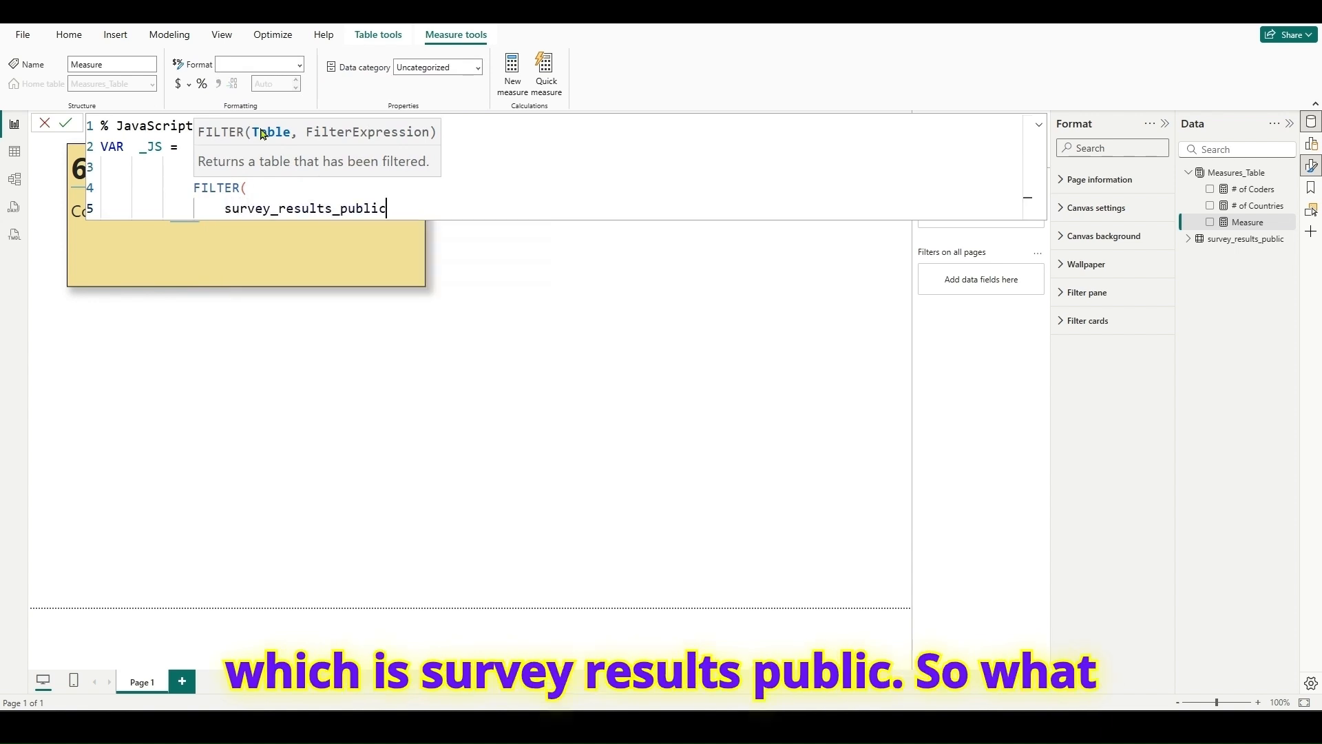
type(",")
key("shift+Return")
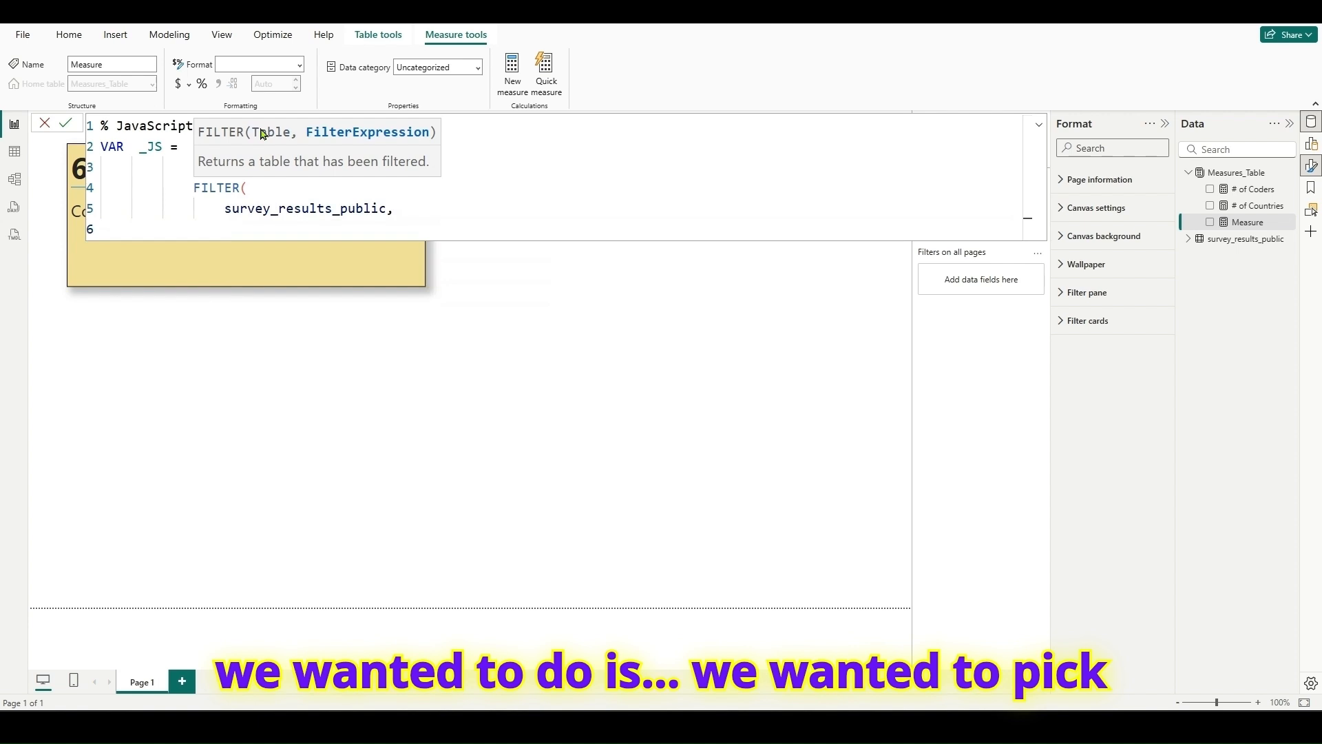
- Start the FILTER condition with the CONTAINSSTRING function
type("conta")
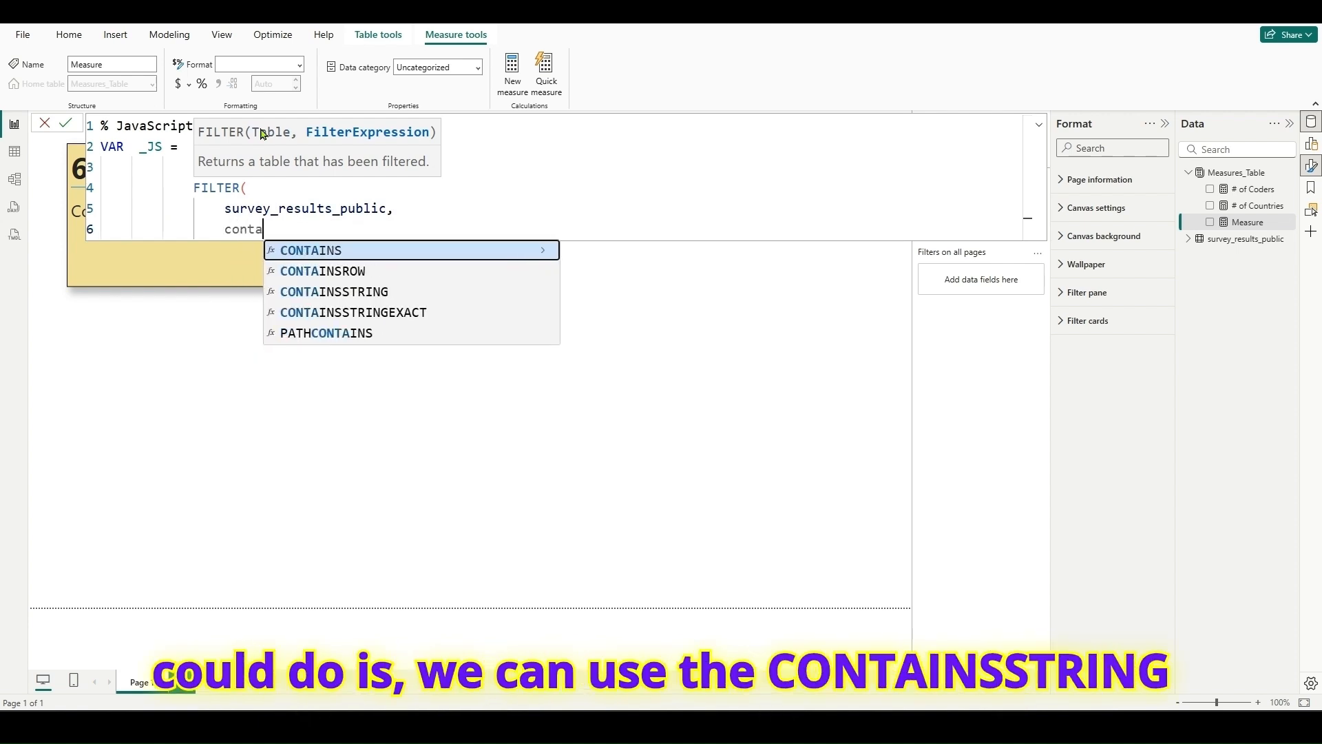
key("Down")
key("Down")
key("Tab")
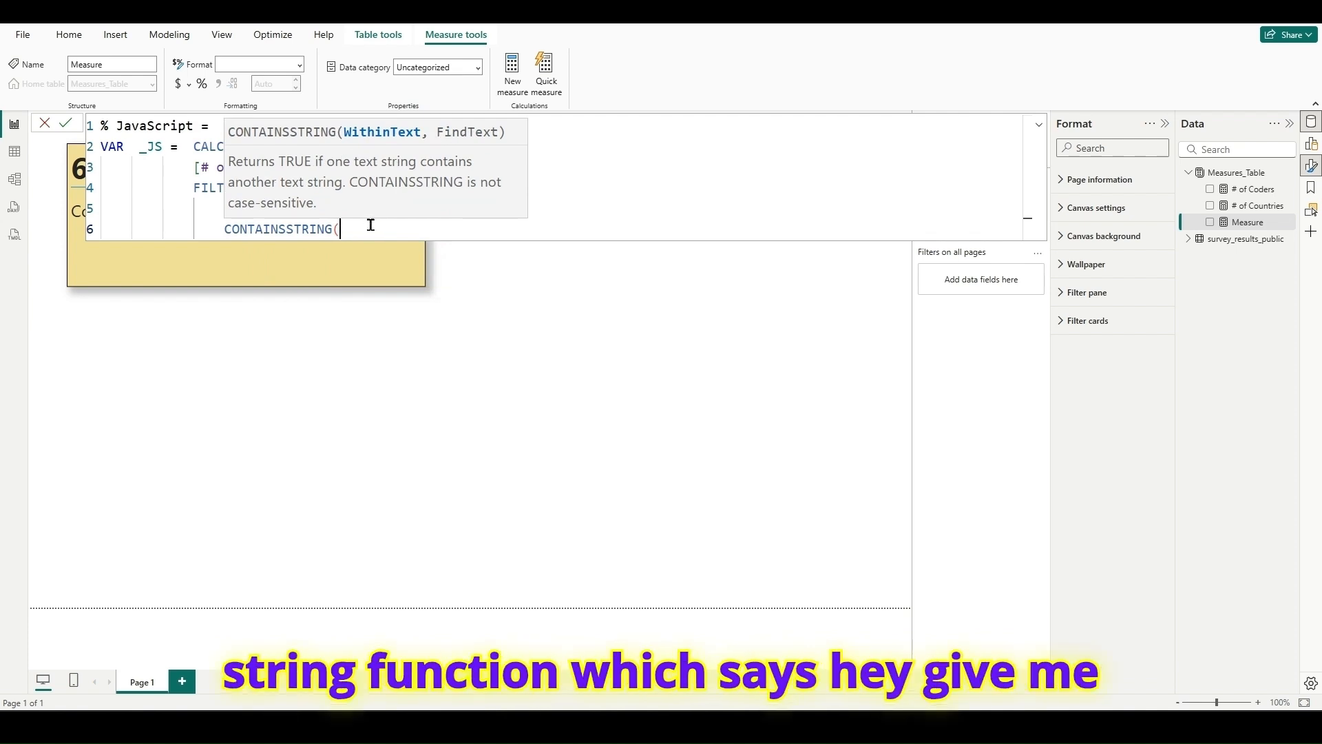
type("surv")
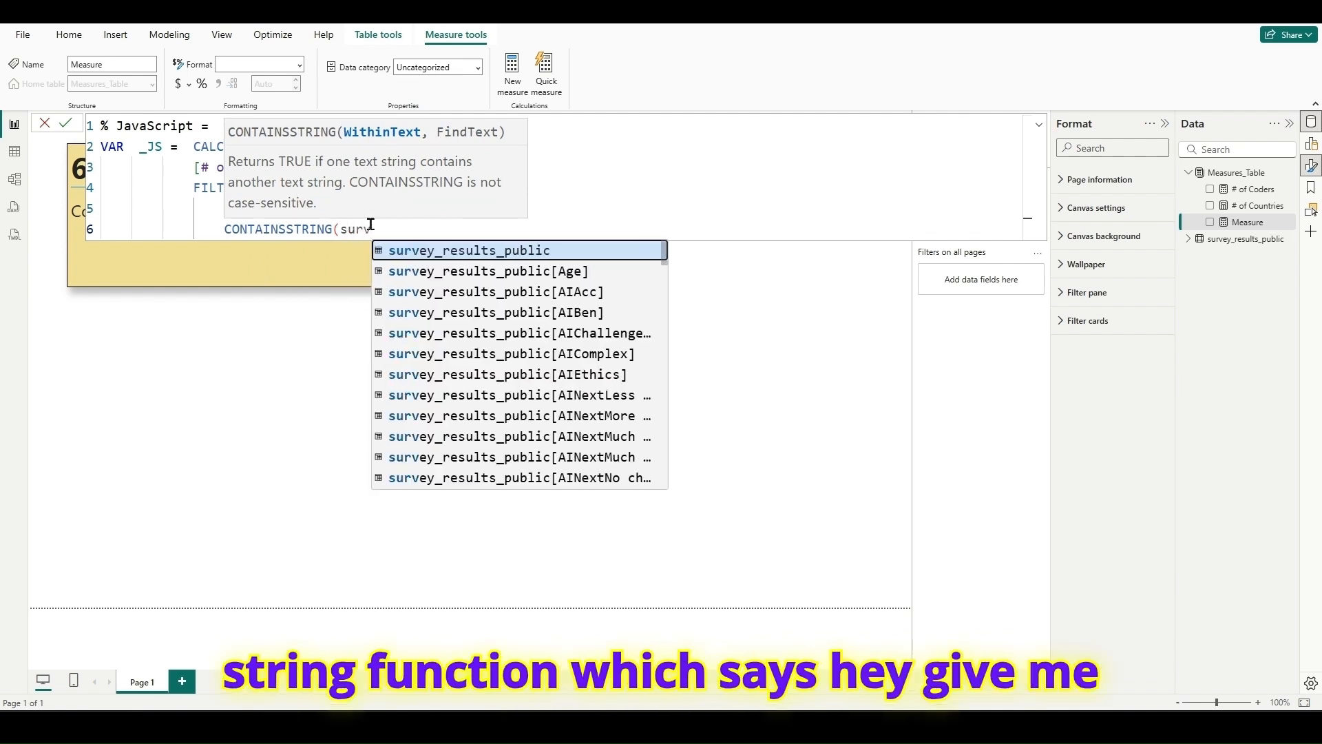
scroll(589, 333, "down", 6)
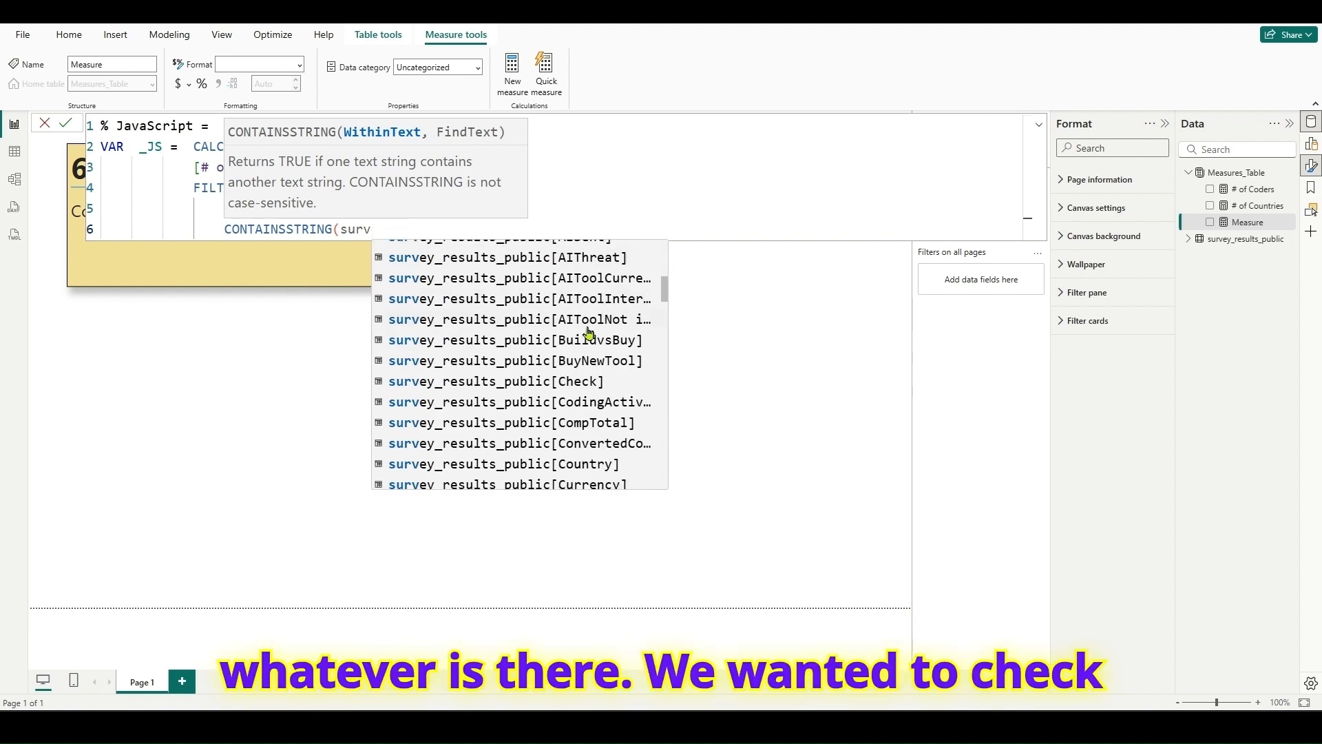
scroll(578, 358, "down", 5)
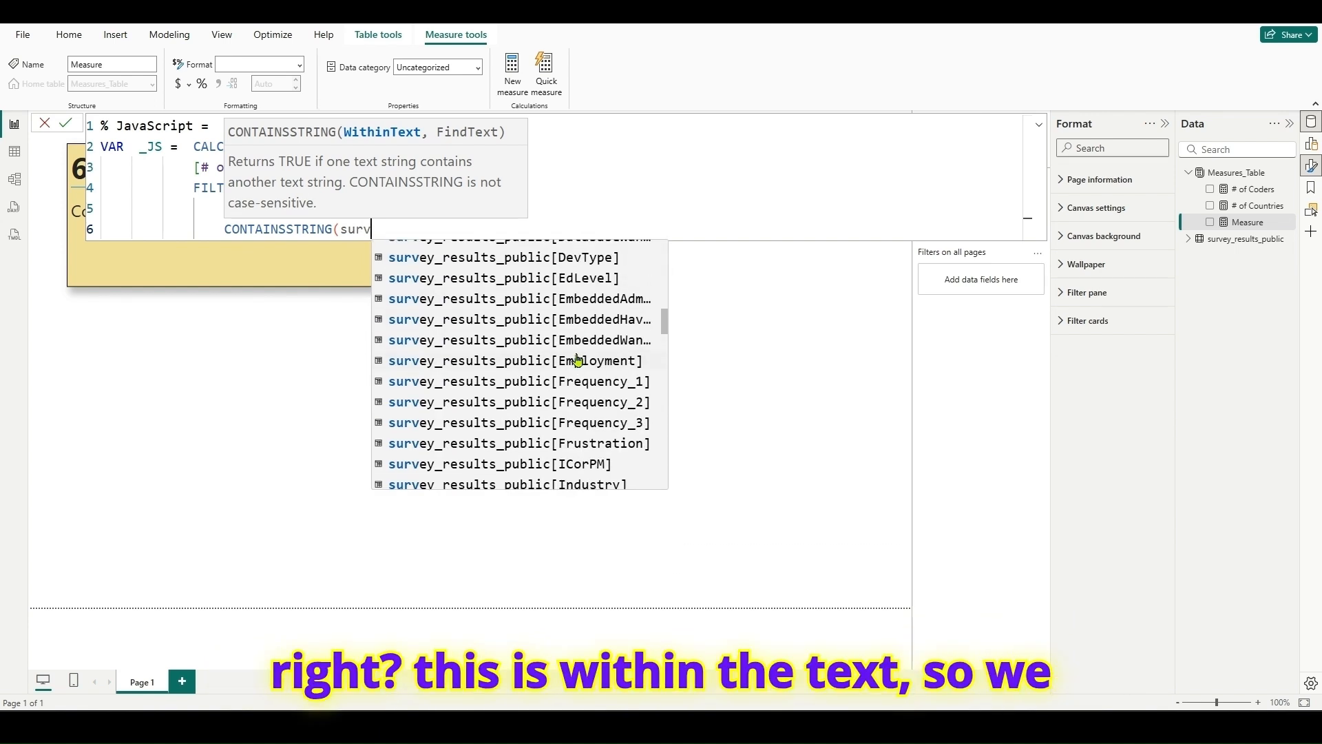
scroll(576, 359, "down", 1)
key("BackSpace")
key("BackSpace")
key("BackSpace")
key("BackSpace")
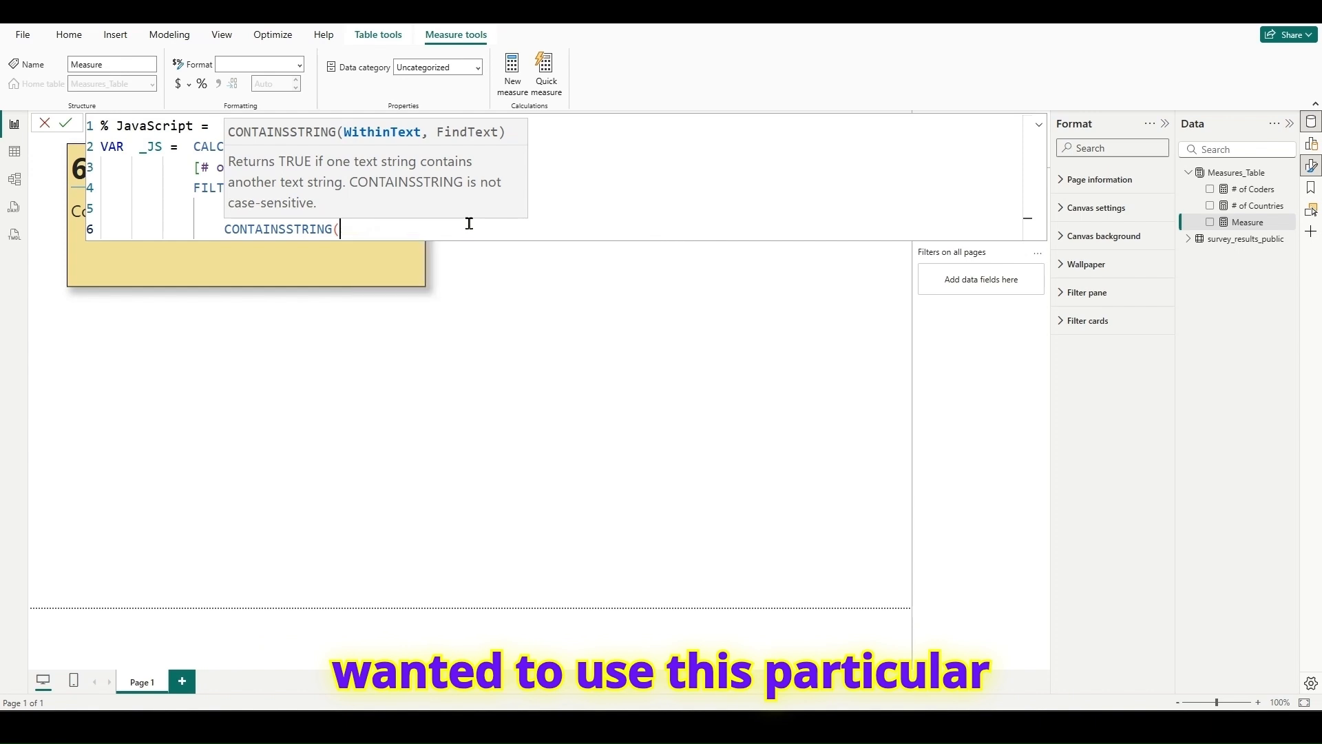
- Use survey_results_public[LanguageHaveWorkedWith] as the text CONTAINSSTRING looks within
type("lan")
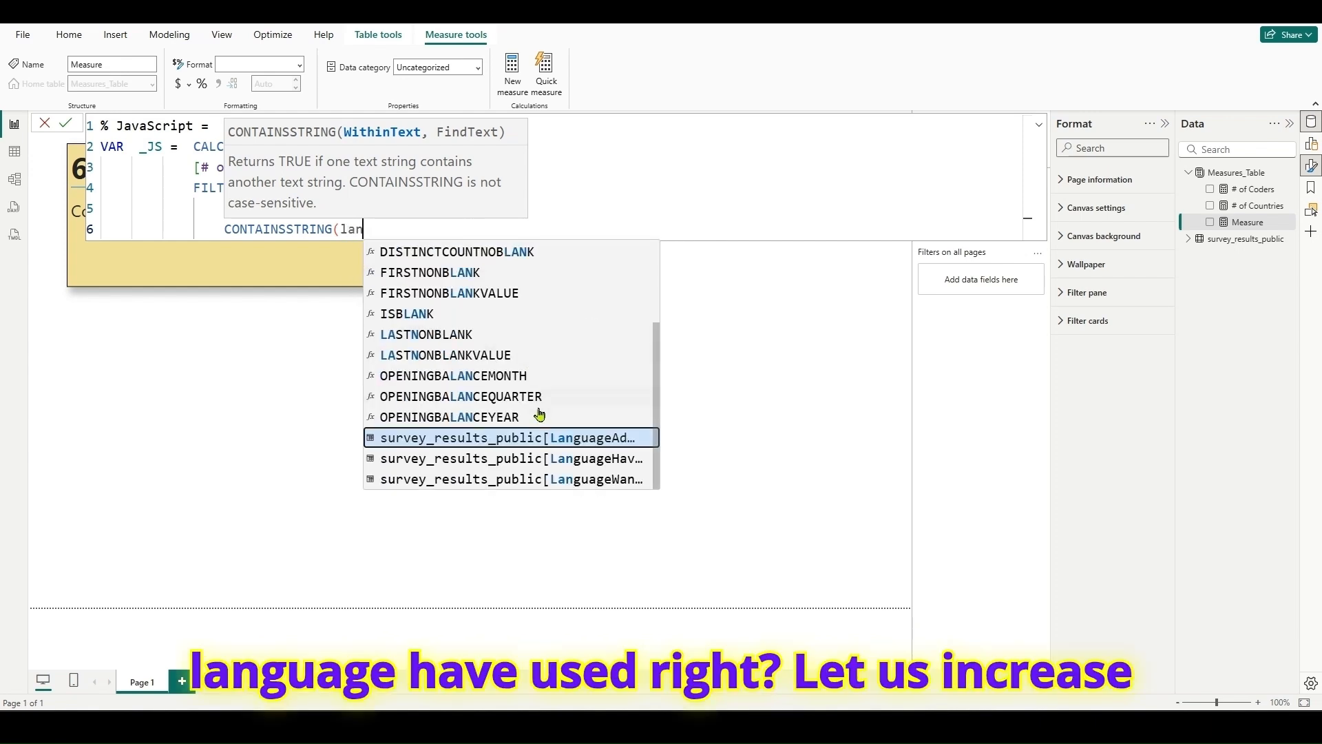
left_click_drag(659, 460, 830, 461)
left_click(651, 458)
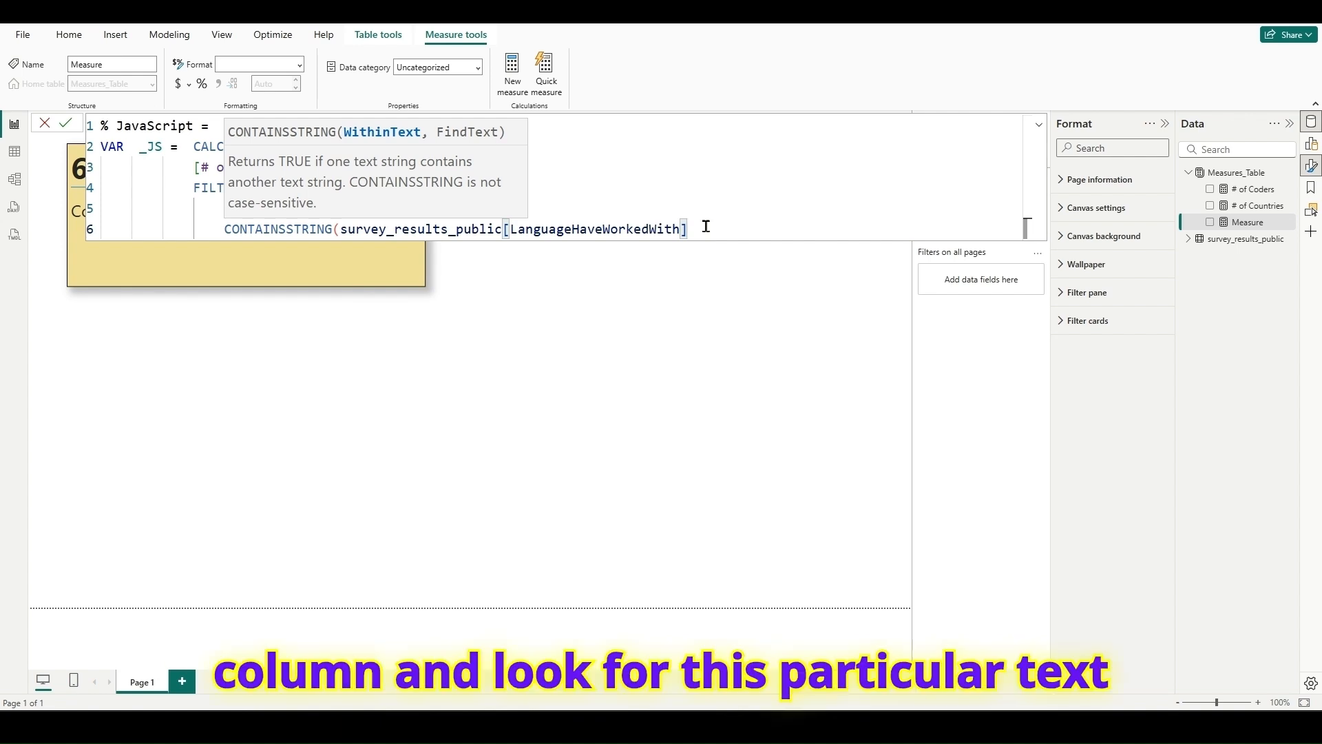
- Set "JavaScript" as the text to find, and close the CONTAINSSTRING and FILTER functions with the FILTER's closing parenthesis on its own line
type(",\"JavaScript")
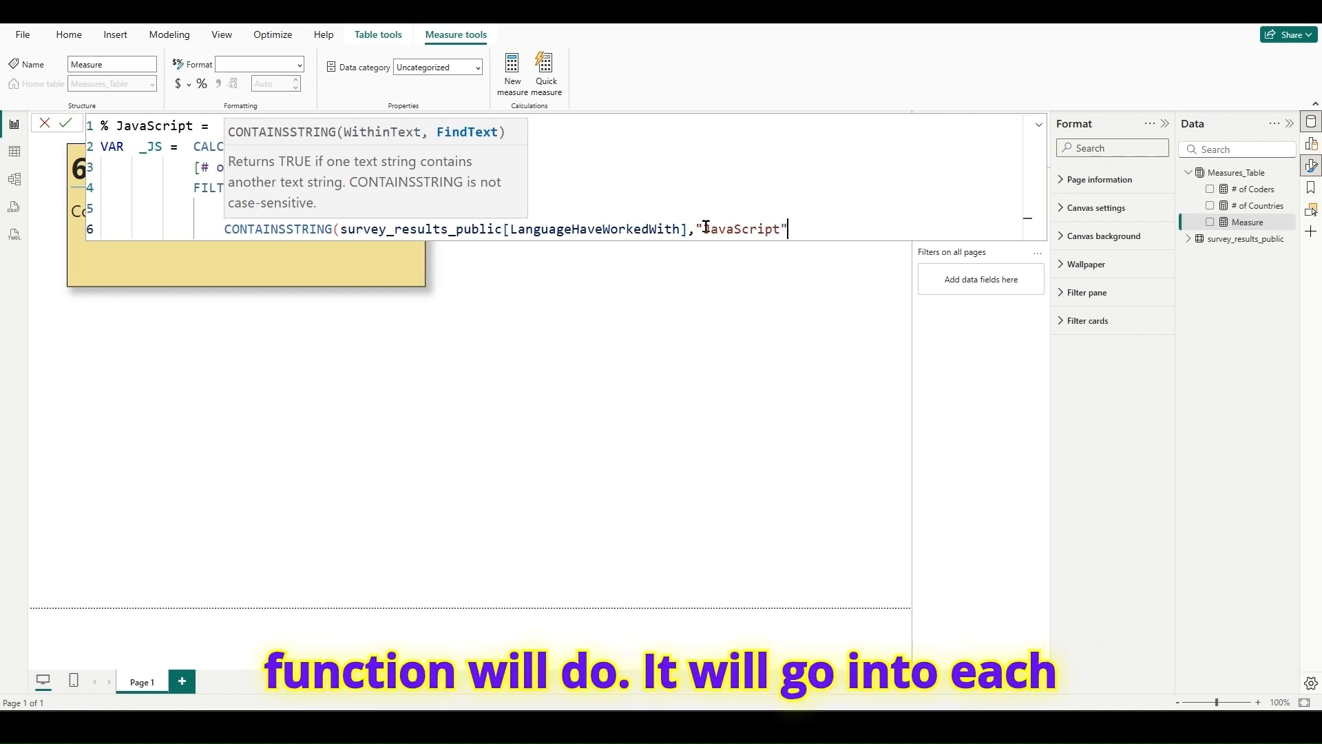
type("\")")
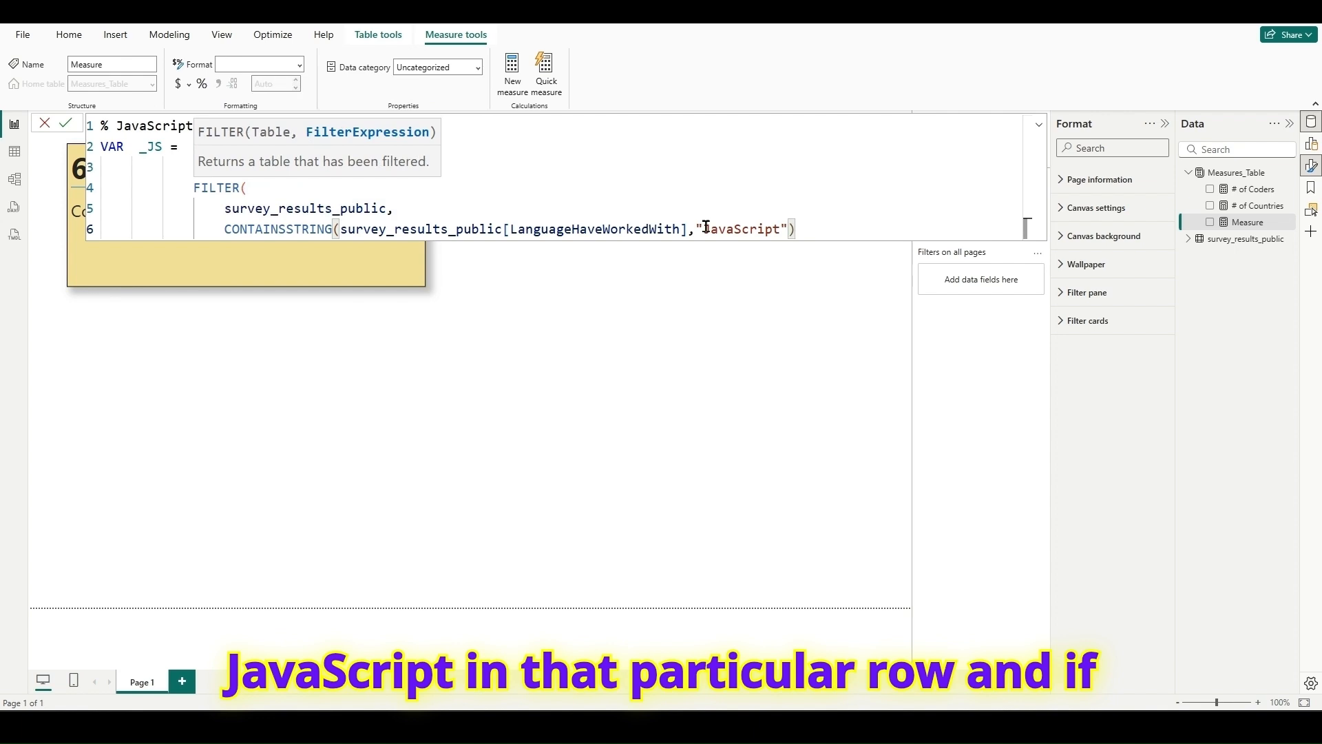
key("shift+Return")
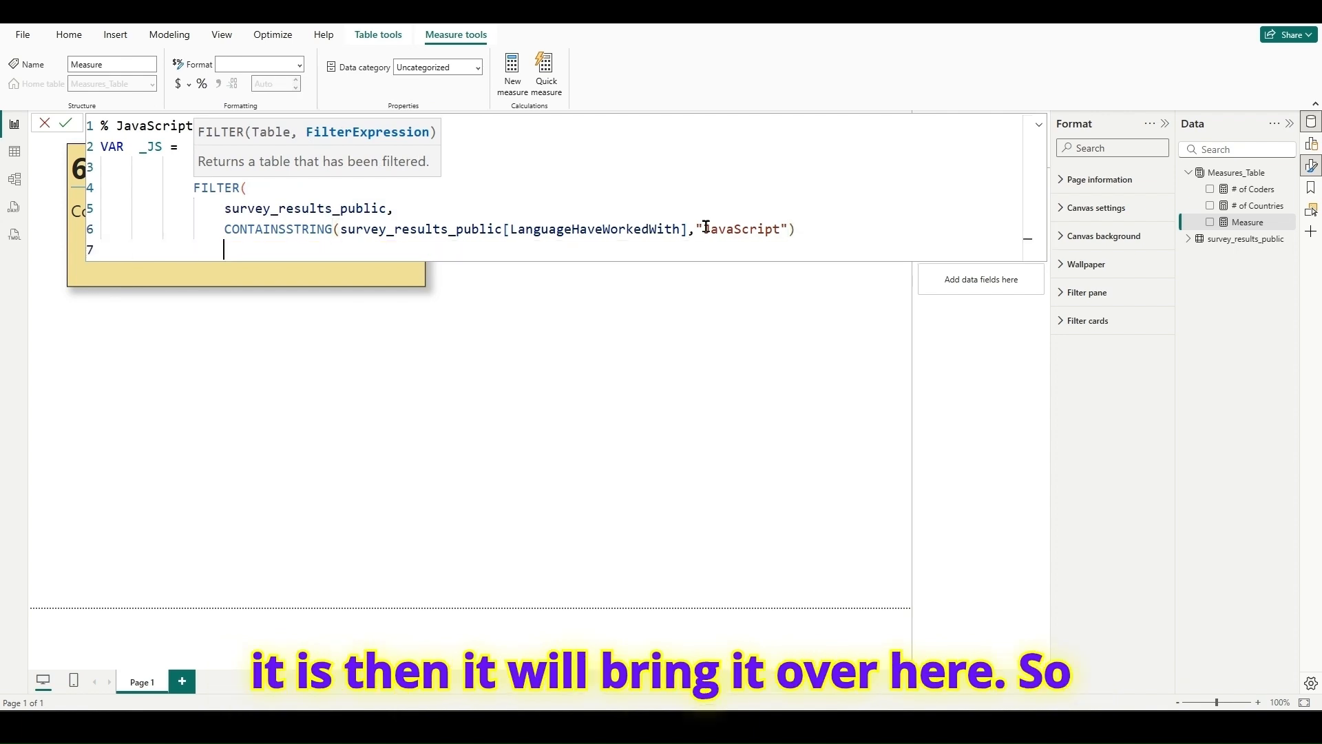
type(")")
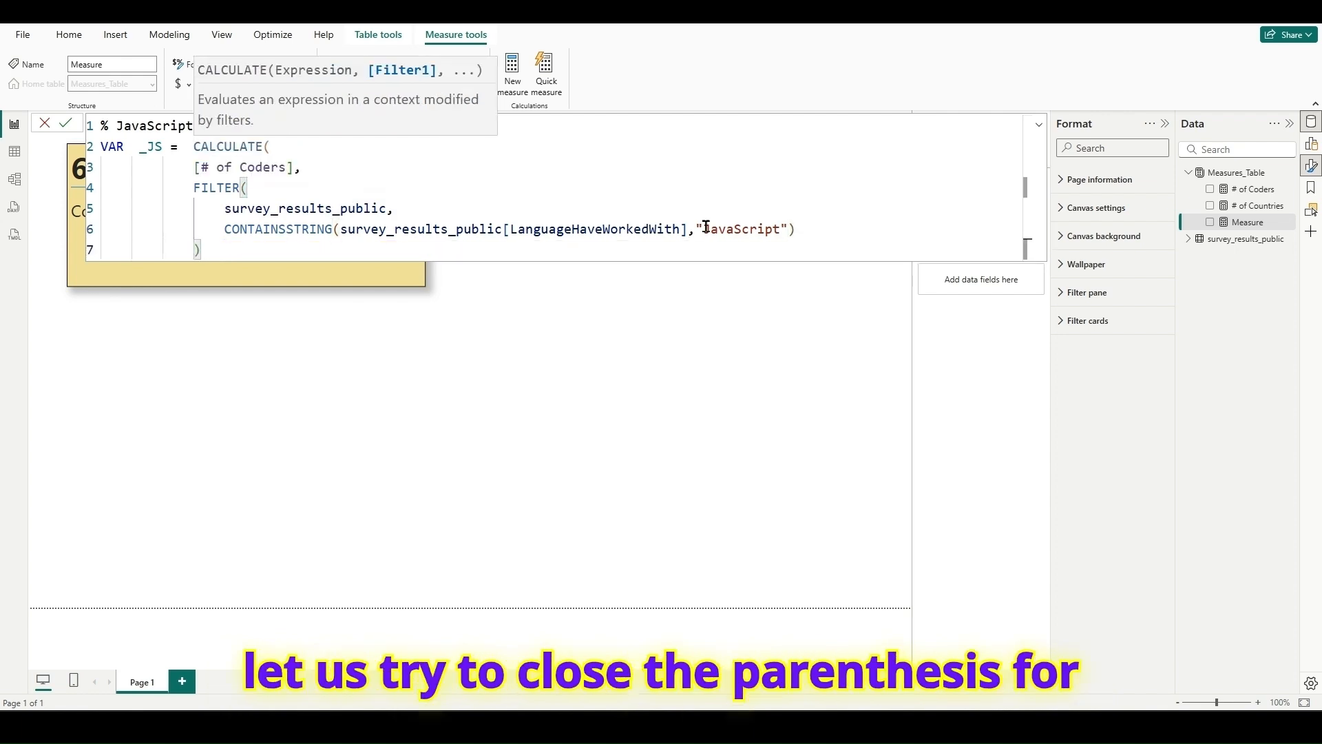
key("shift+Return")
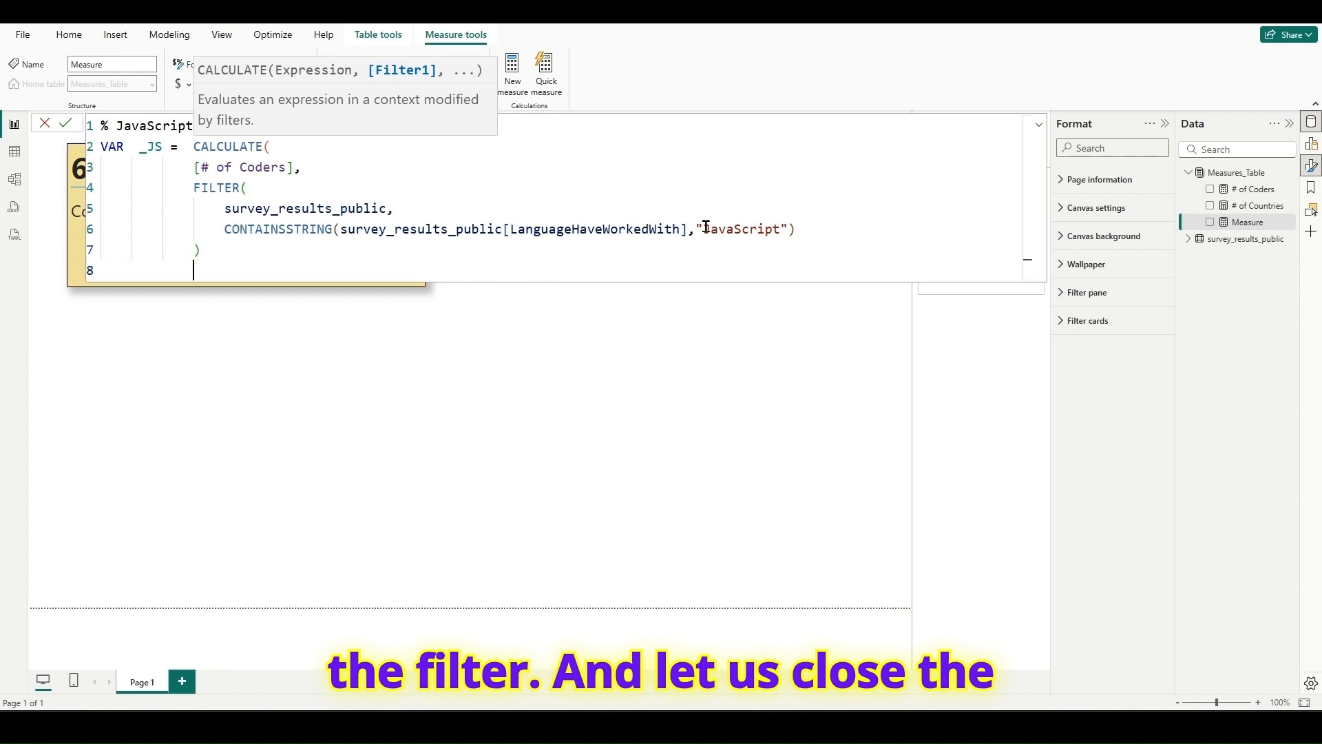
- Close the CALCULATE function on its own indented line and add a RETURN line below the _JS variable
type(")")
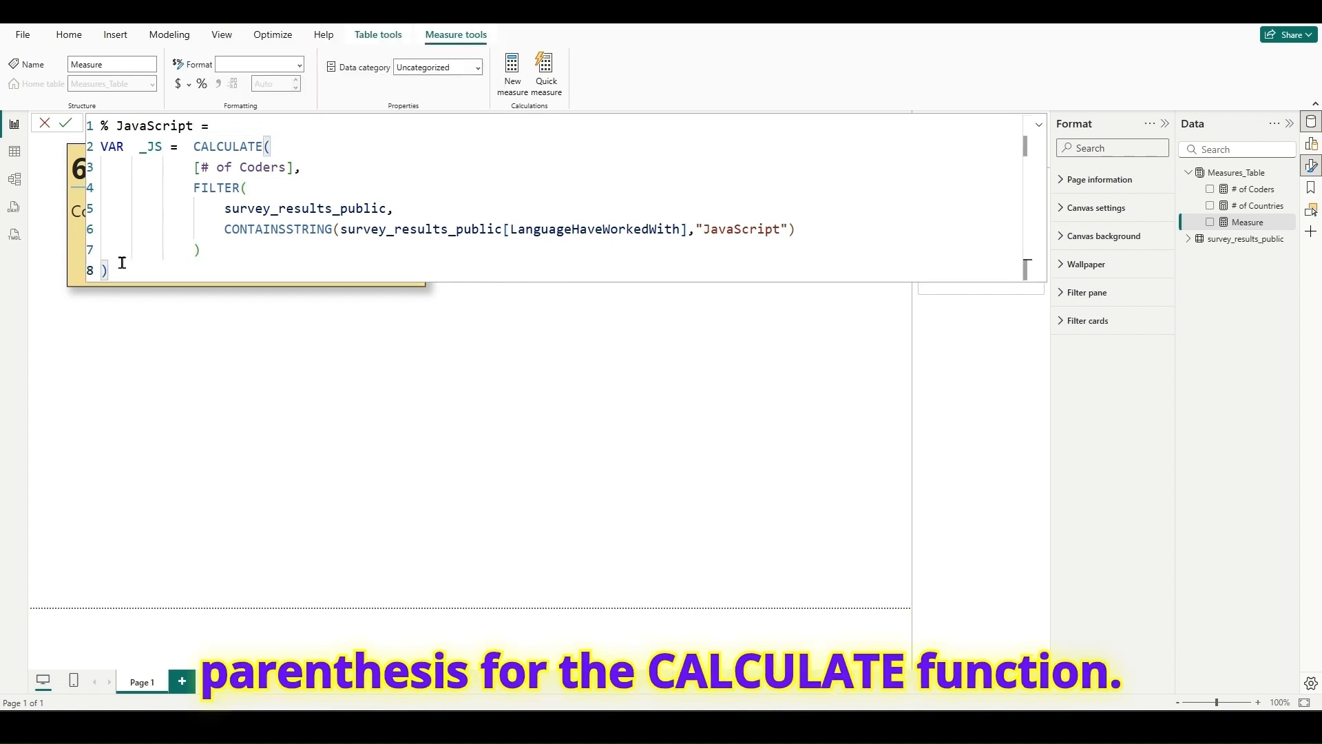
key("Tab")
key("Tab")
key("Tab")
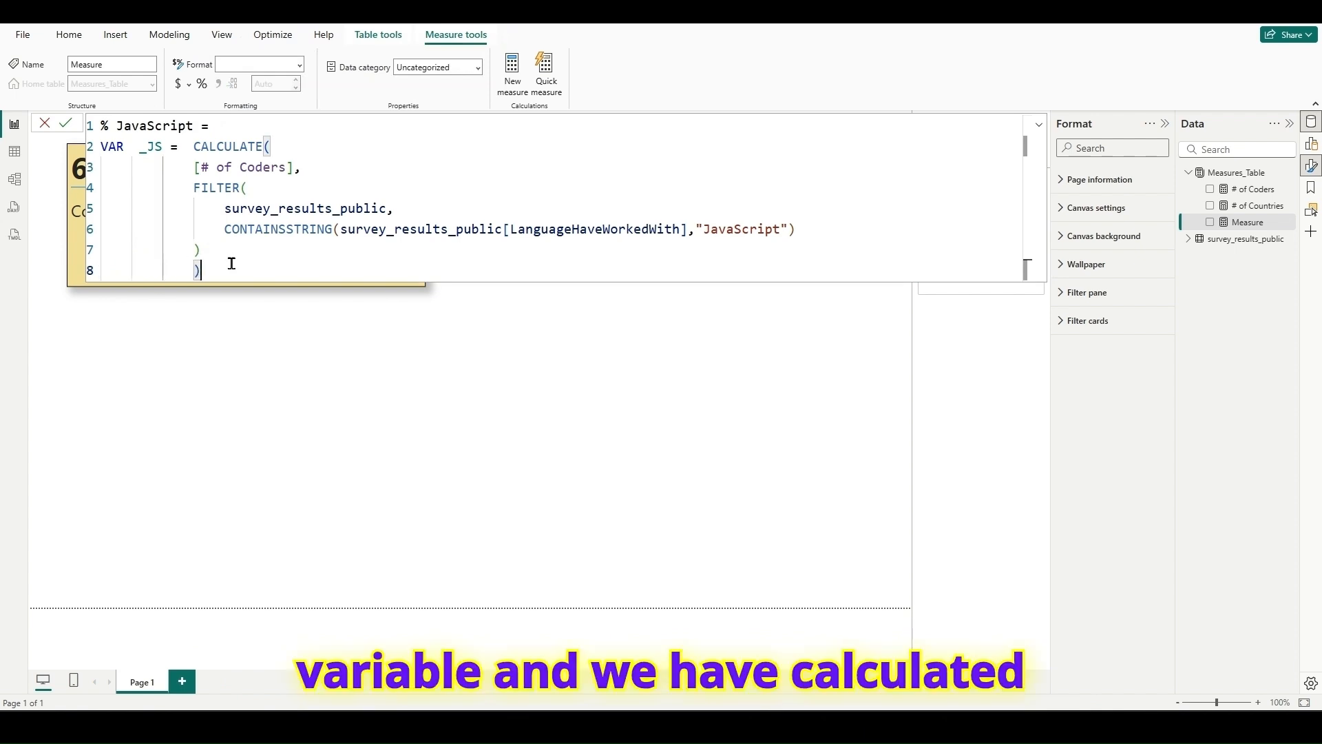
key("shift+Return")
key("shift+Return")
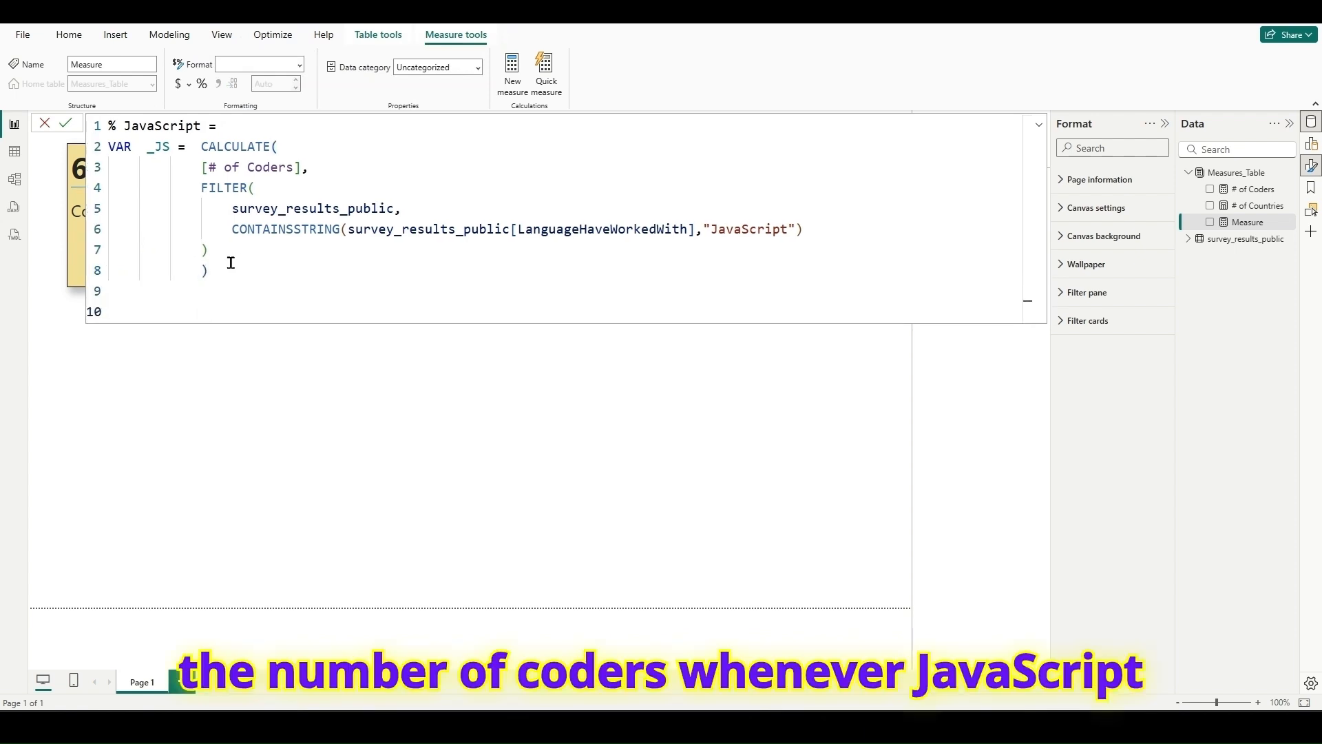
type("RETURN")
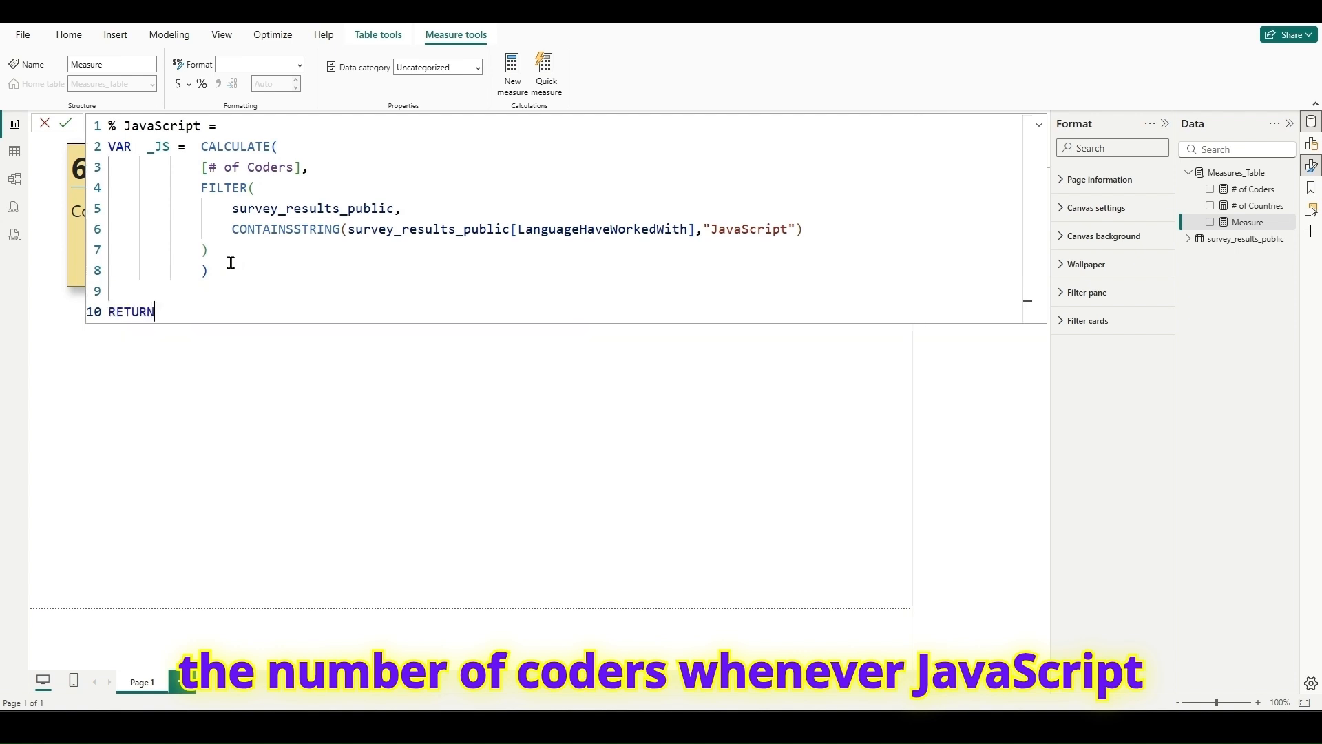
key("shift+Return")
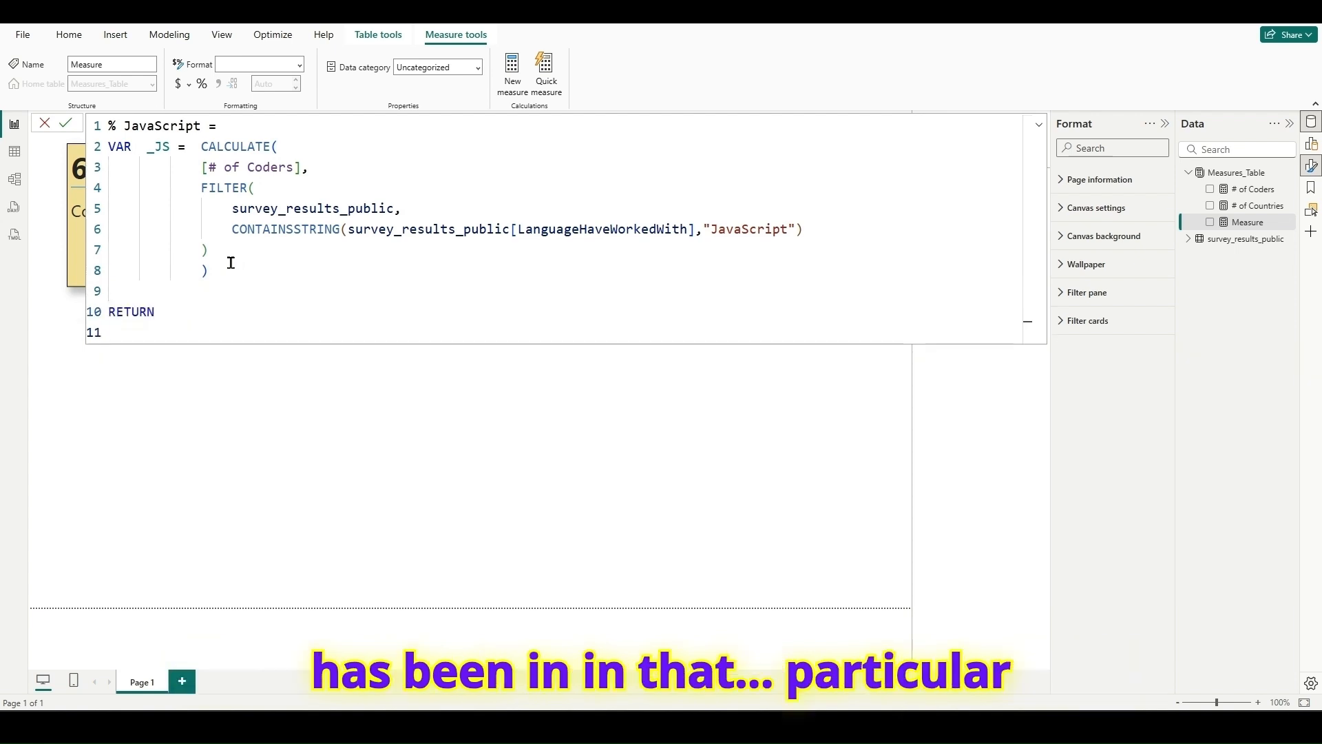
- Return the result of DIVIDE with _JS as the numerator and [# of Coders] as the denominator
type("DIVIDE(")
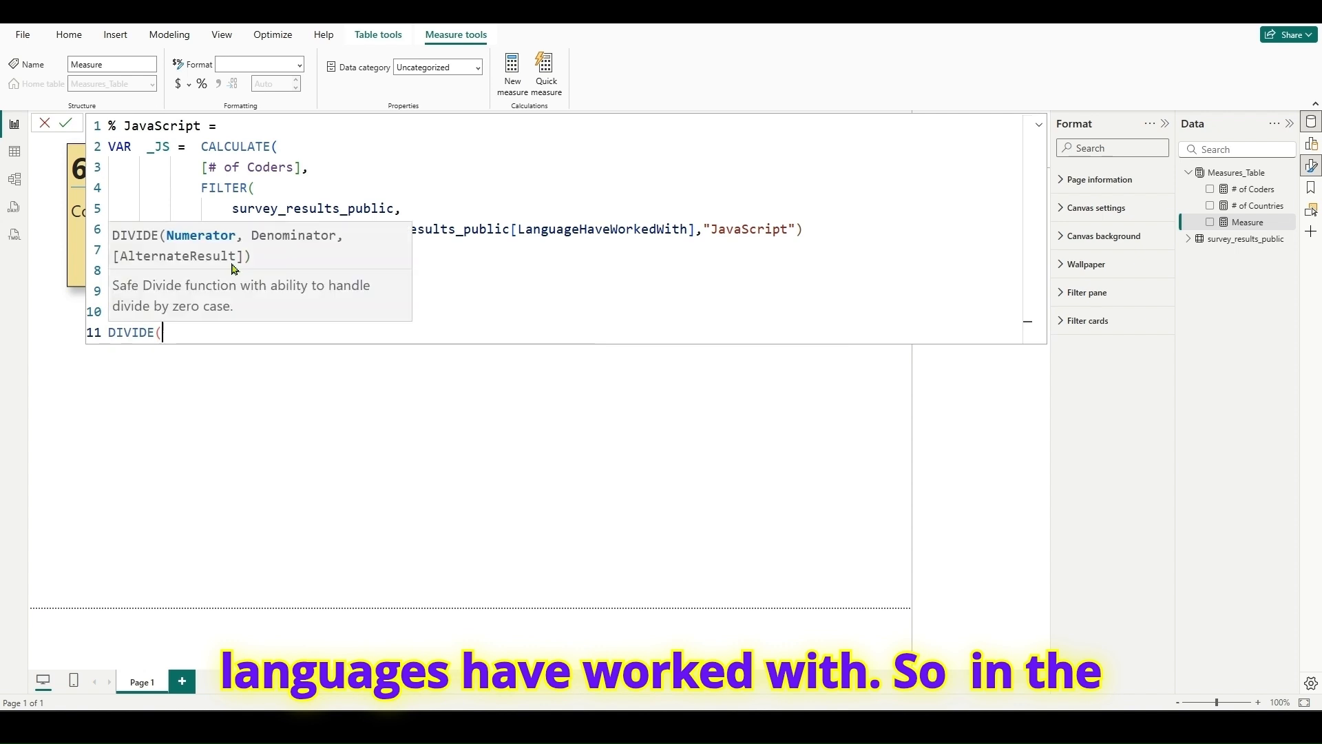
type("_")
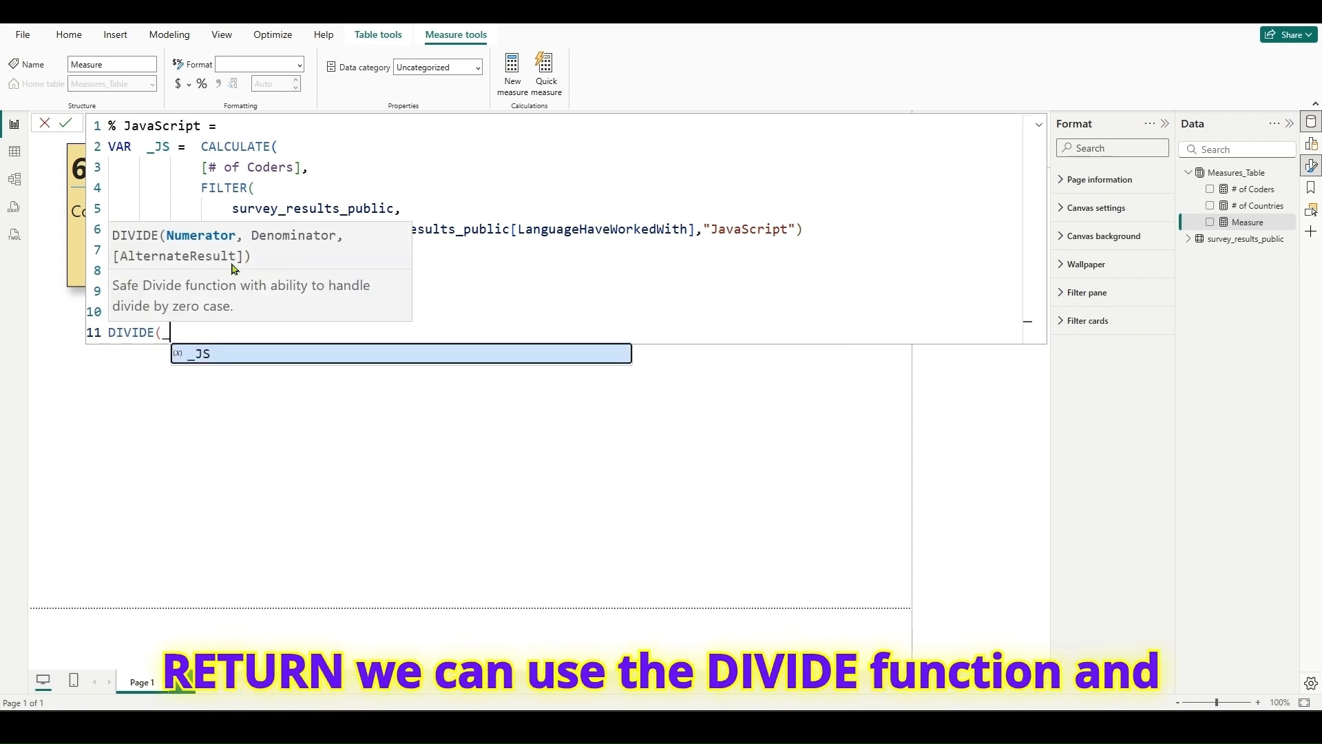
type("JS,")
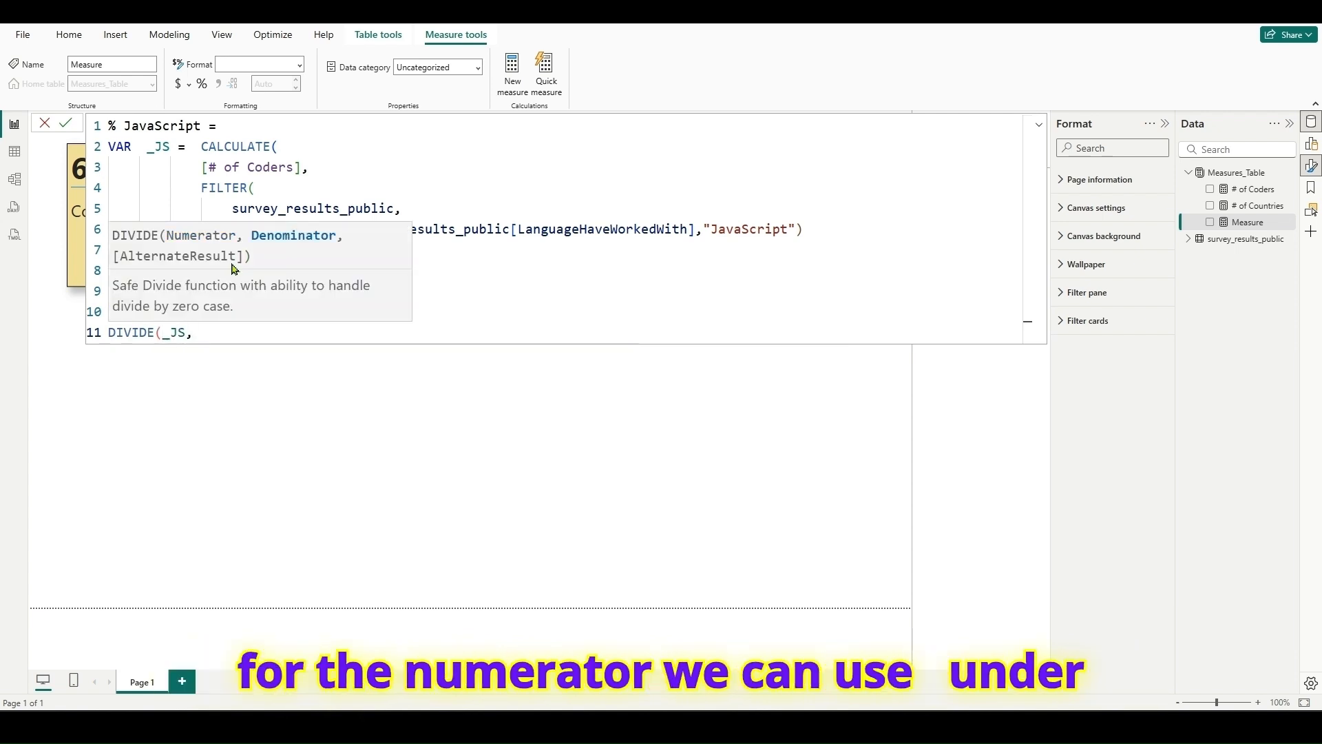
type("[")
key("Tab")
type(")")
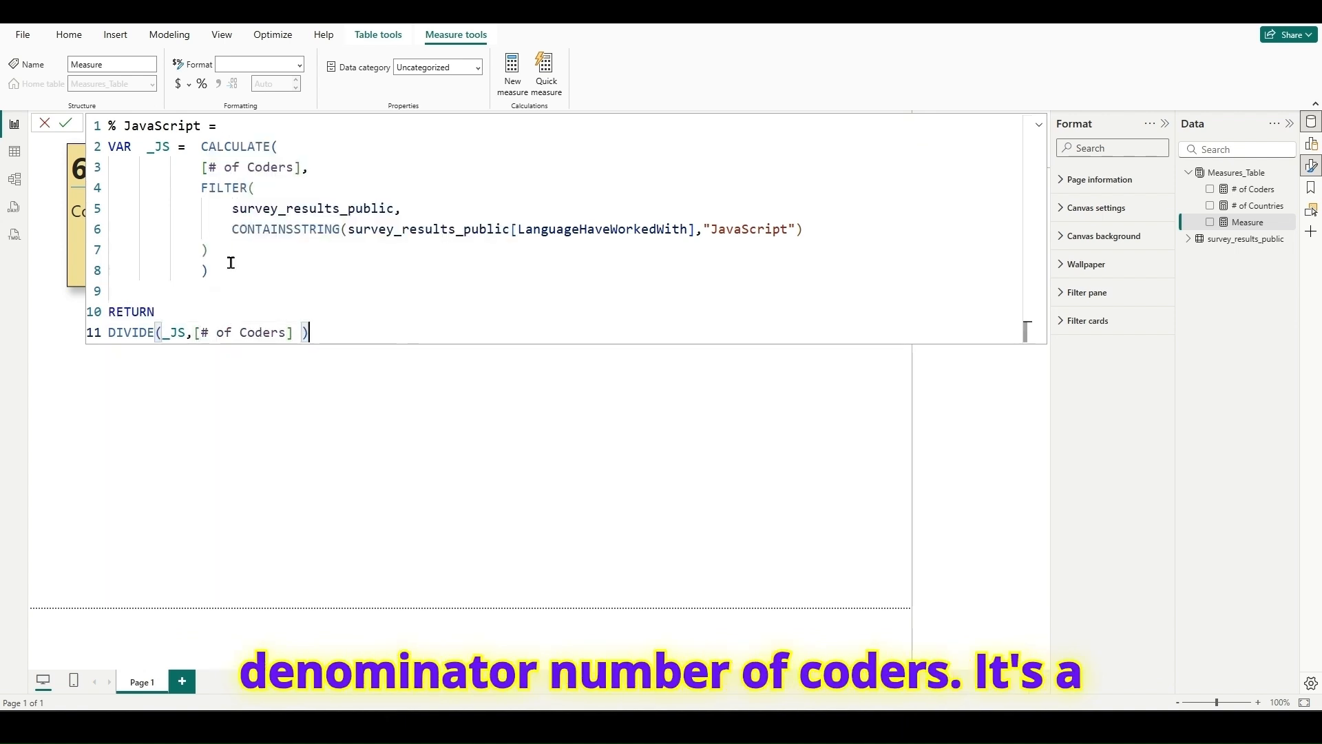
- Commit the % JavaScript measure and format it as a percentage, then close the formula editor
left_click_drag(201, 146, 271, 146)
left_click(200, 169)
left_click_drag(201, 187, 166, 153)
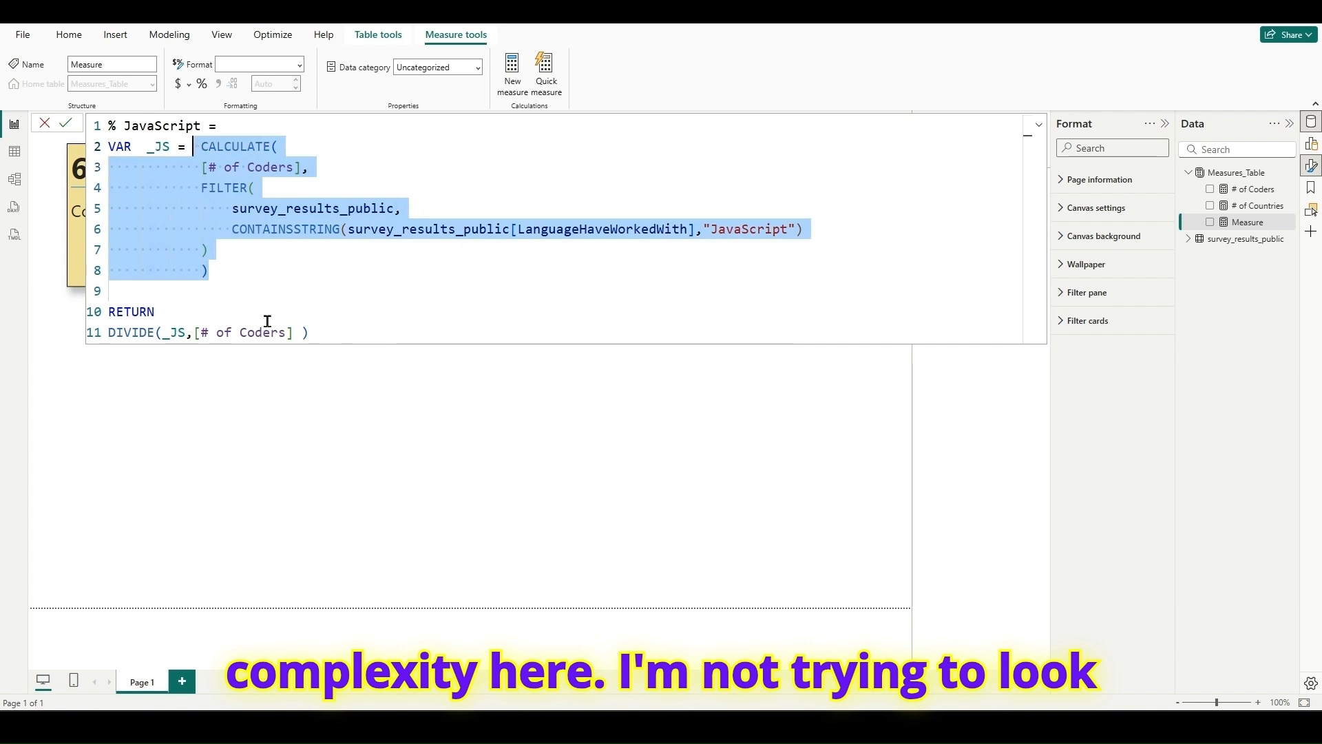
left_click(306, 332)
left_click(67, 125)
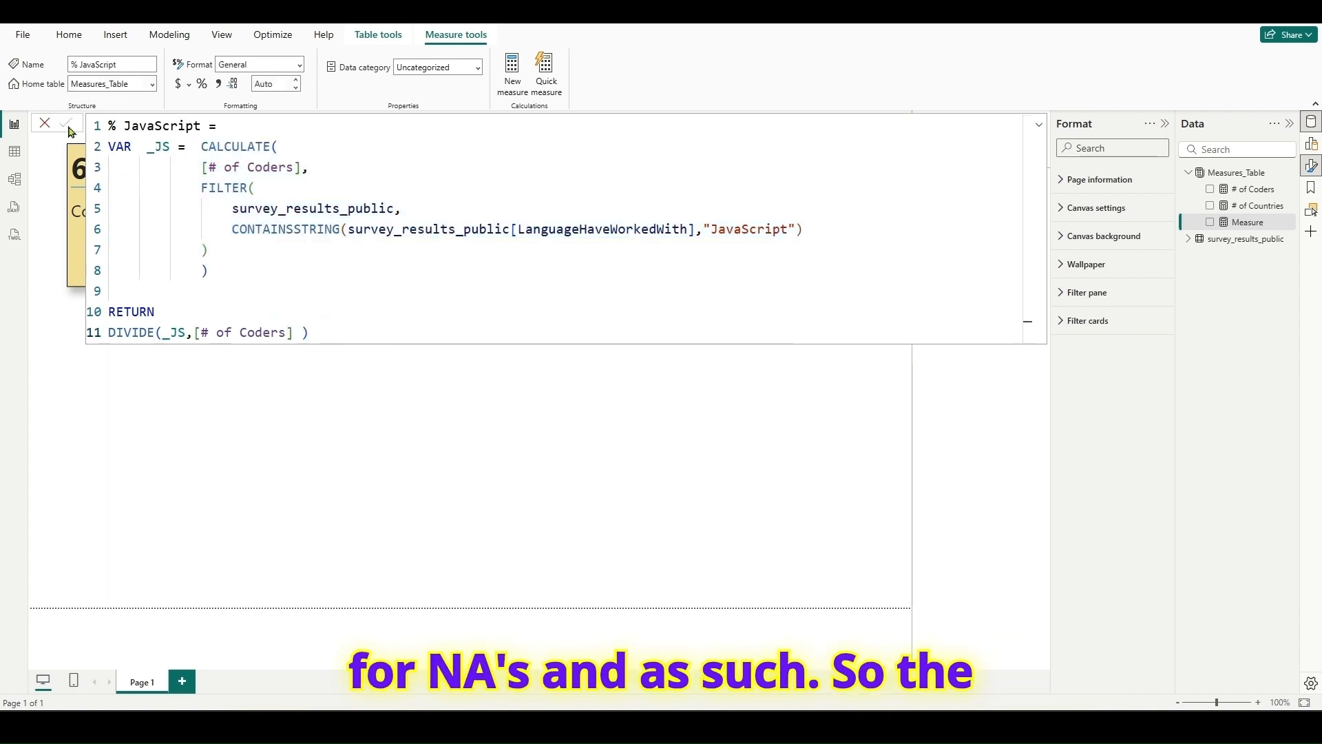
left_click(201, 85)
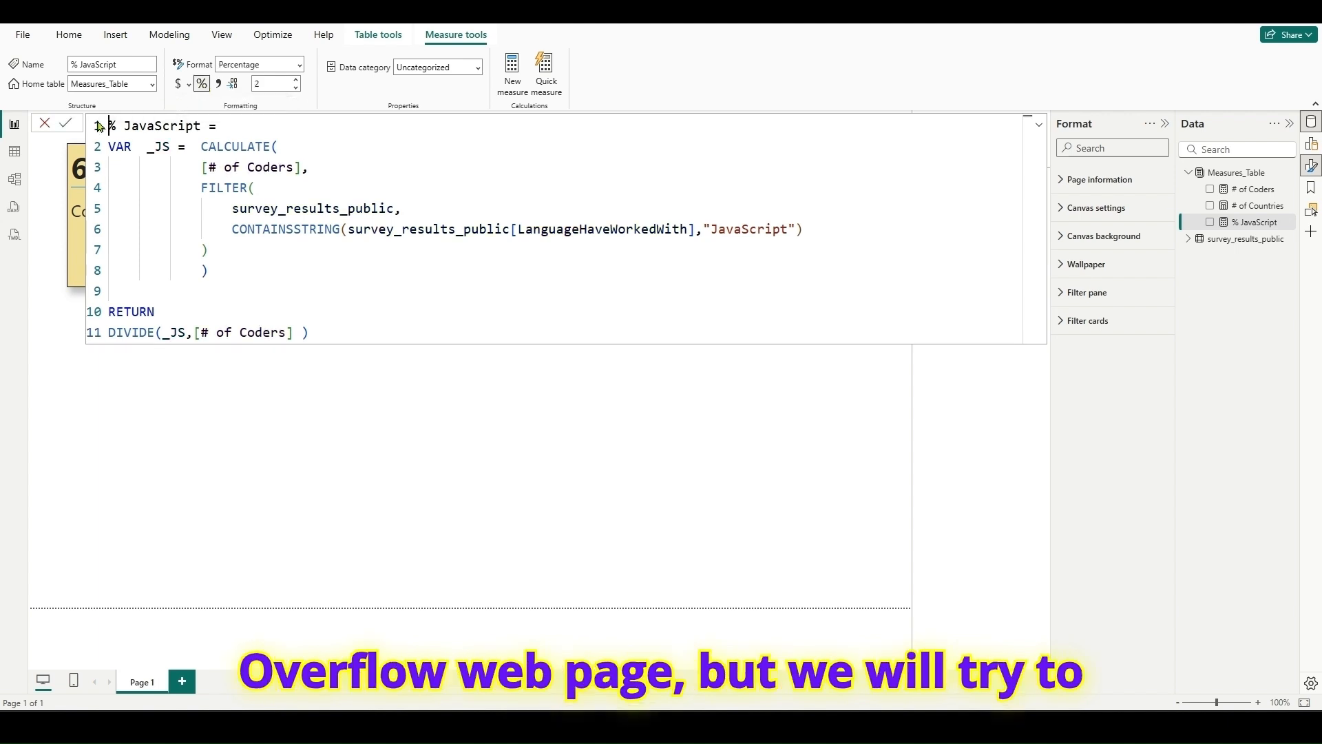
left_click(46, 124)
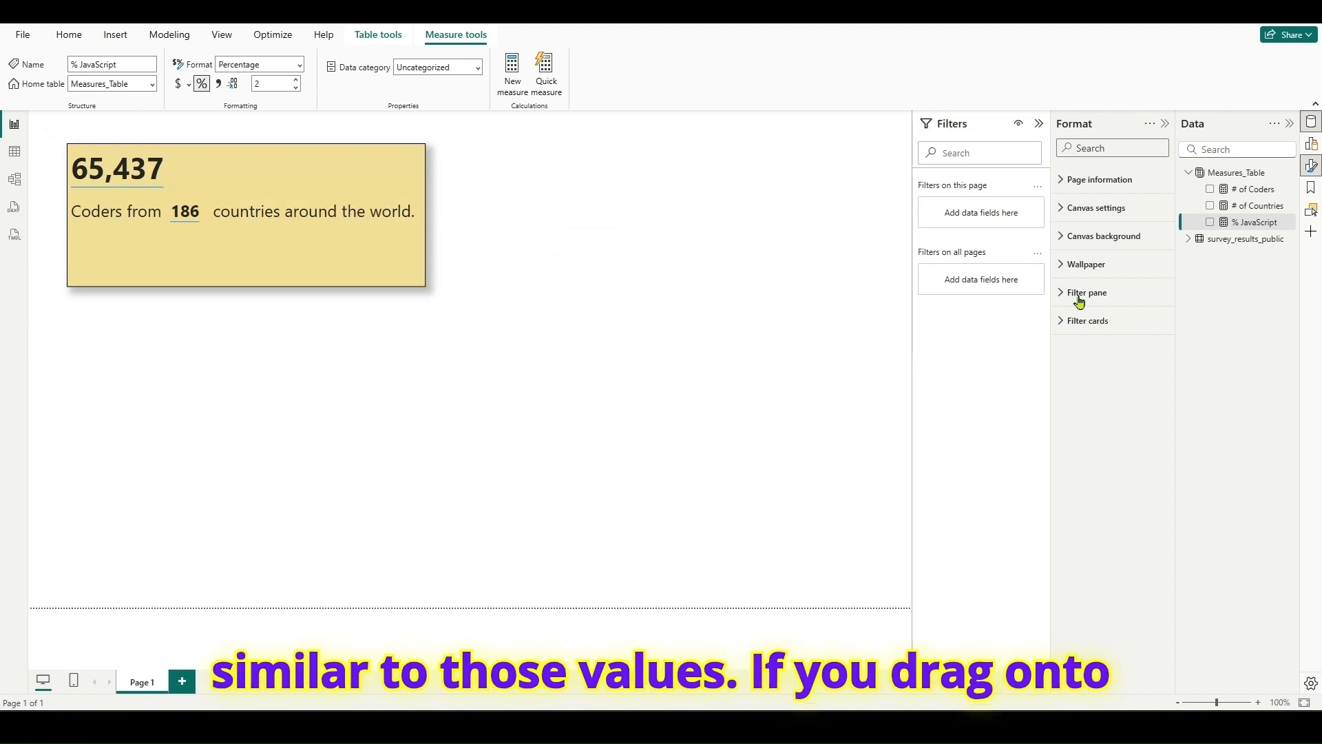
- Place the % JavaScript measure in a card beside the yellow text box and bring up the survey web page for comparison
left_click_drag(1246, 231, 746, 233)
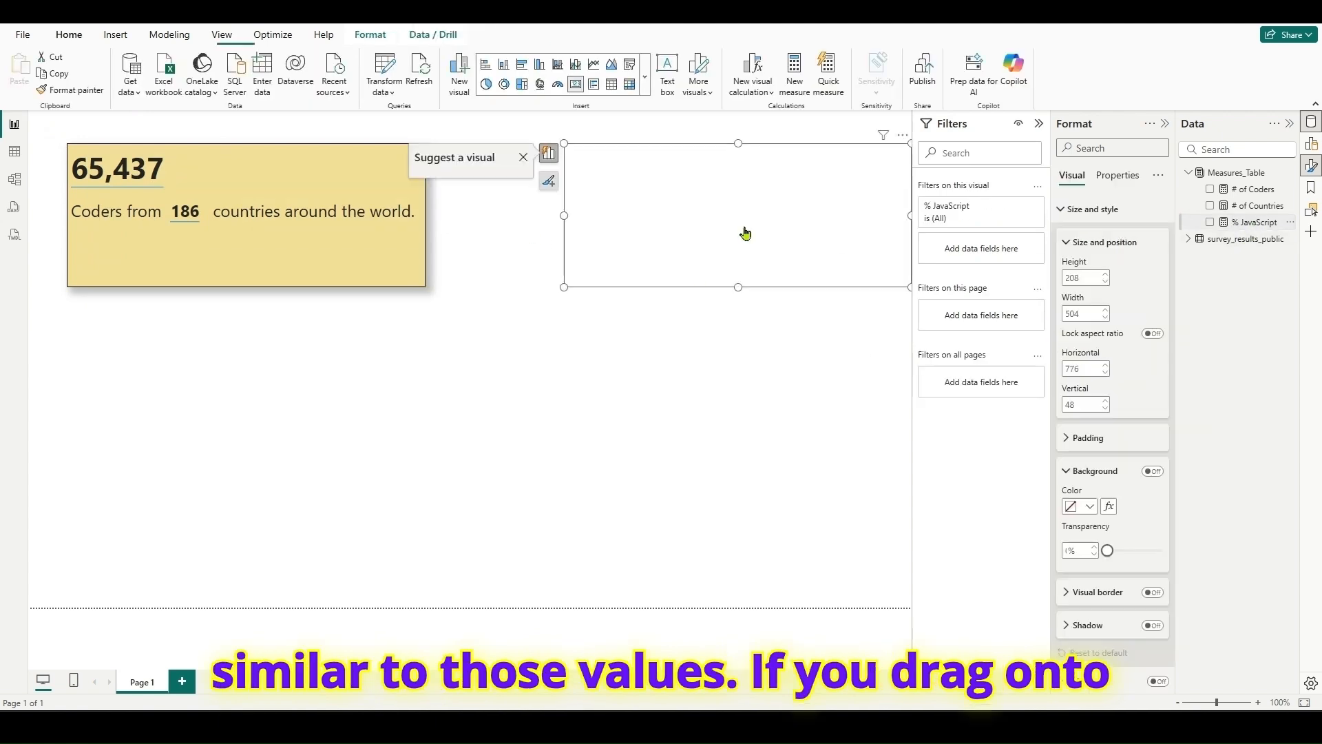
left_click_drag(811, 204, 778, 226)
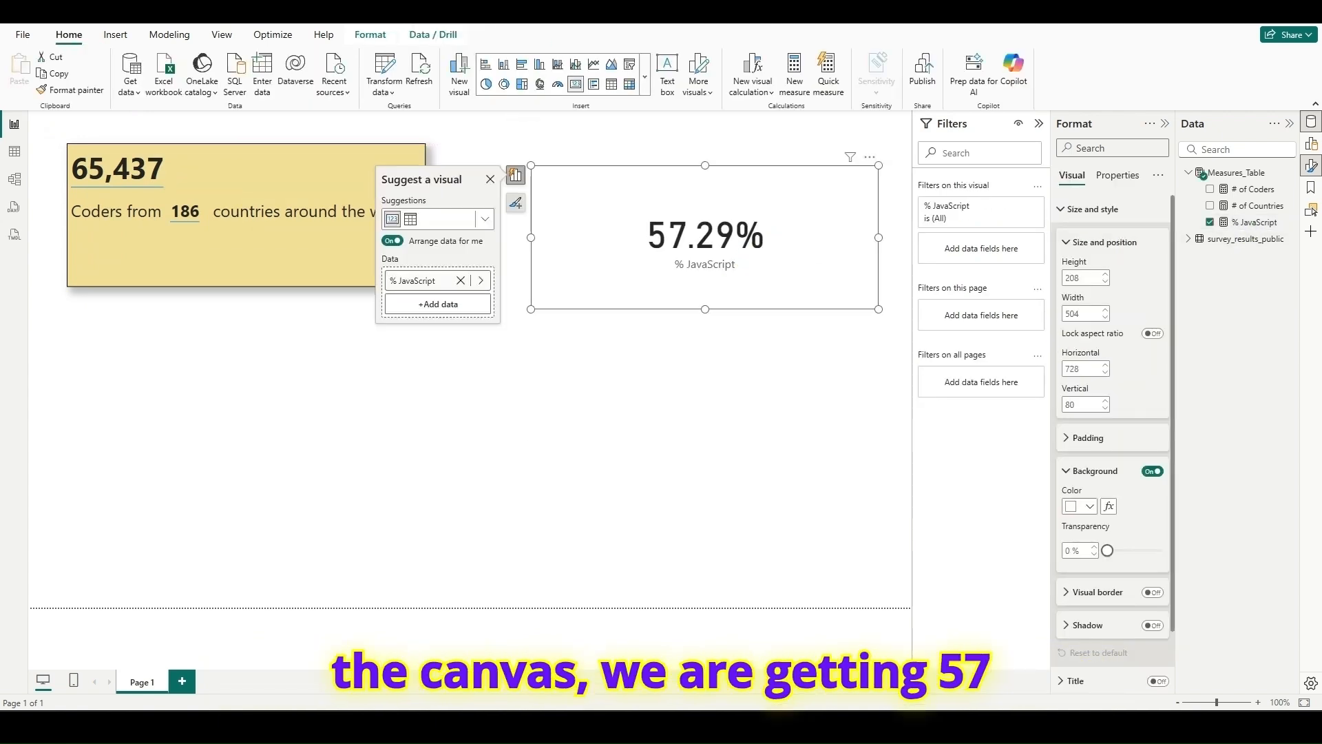
key("alt+Tab")
left_click_drag(926, 102, 1043, 92)
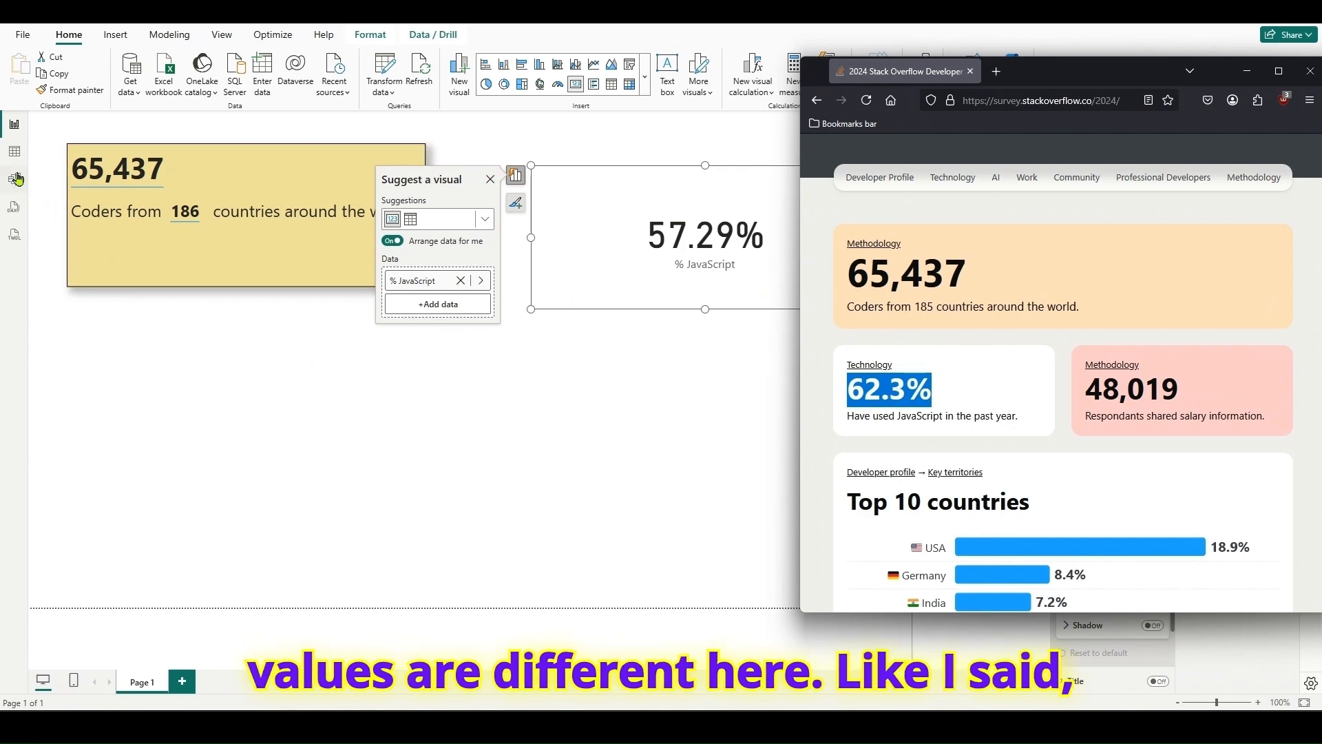
- Show the survey_results_public table's data and clear all filters from the LanguageHaveWorkedWith column's filter options
left_click(14, 152)
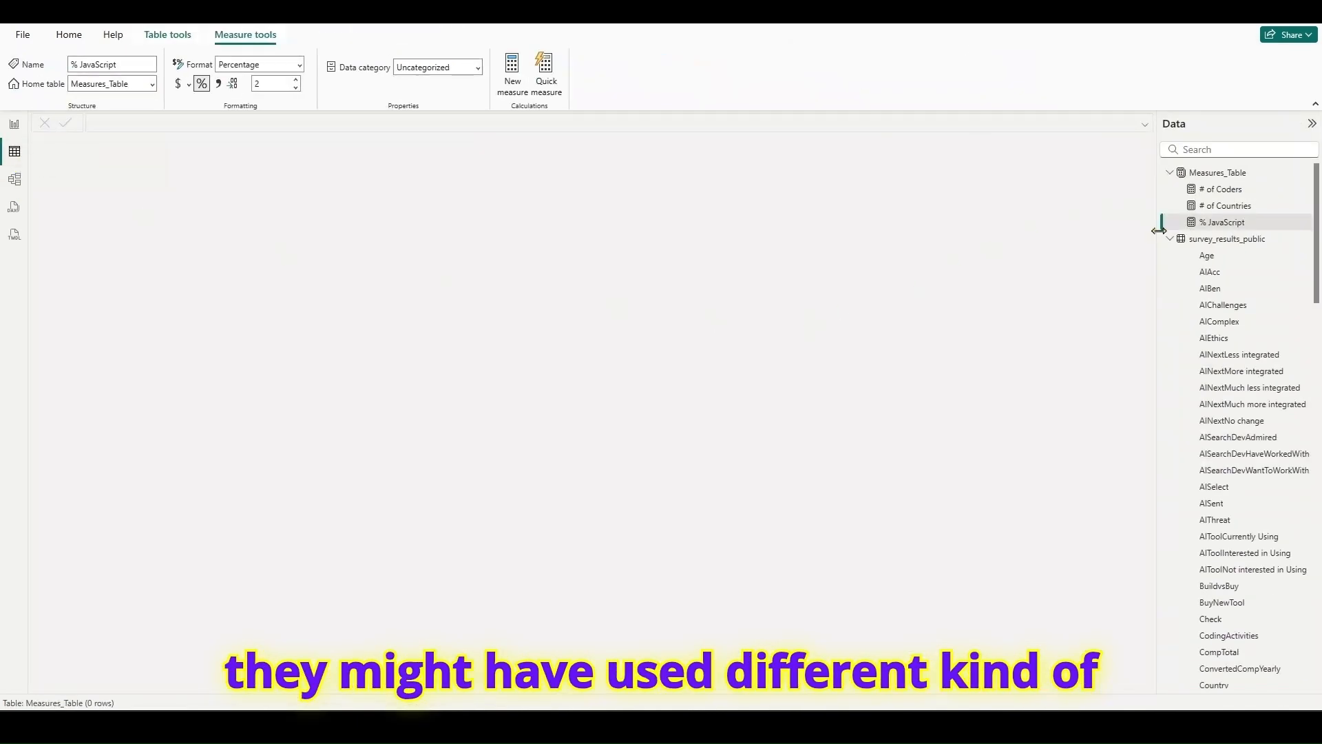
left_click(1177, 241)
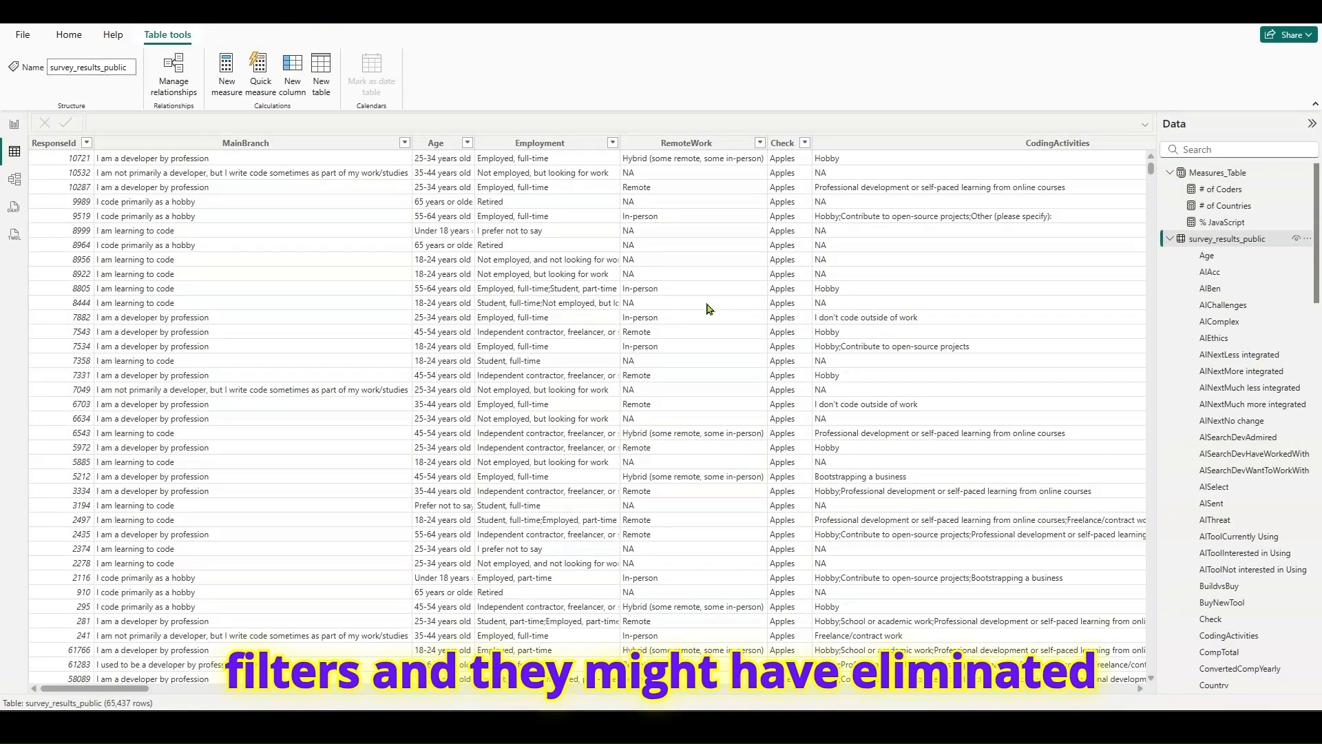
left_click_drag(136, 688, 326, 696)
left_click(371, 141)
left_click(402, 144)
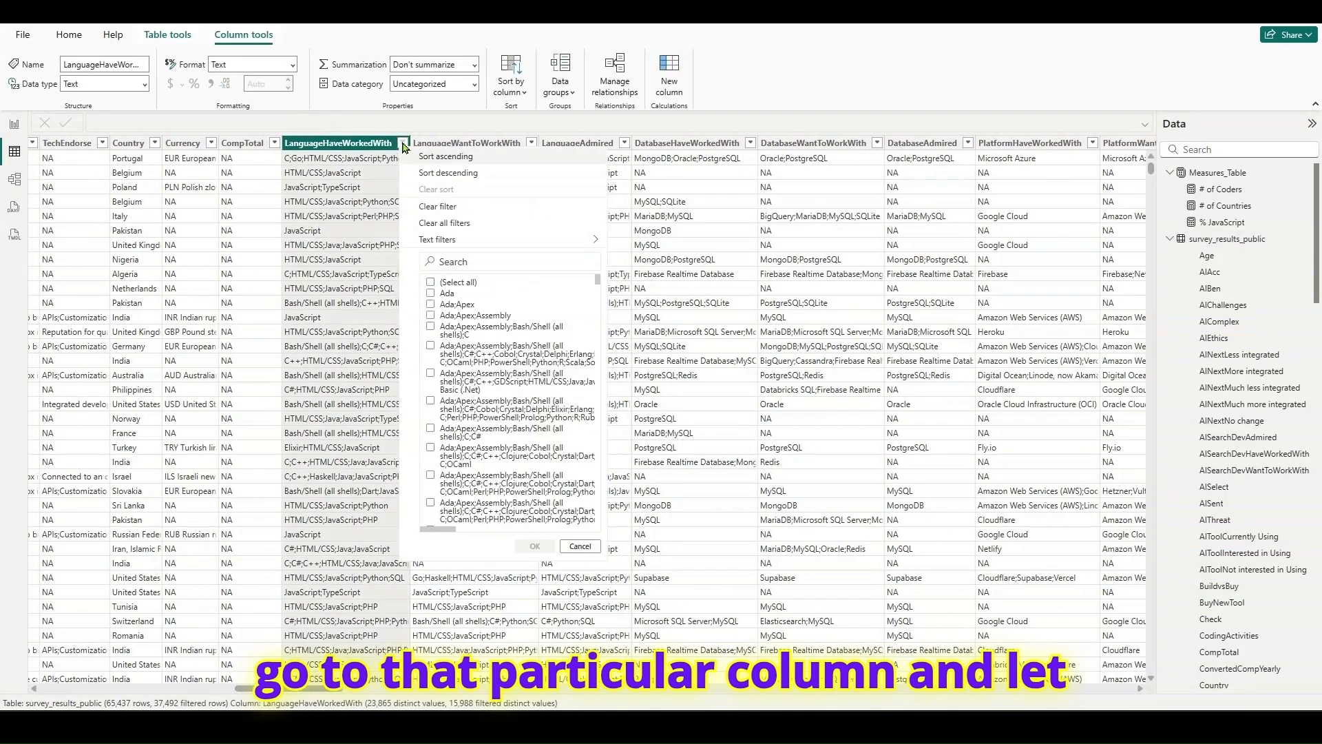
left_click(508, 226)
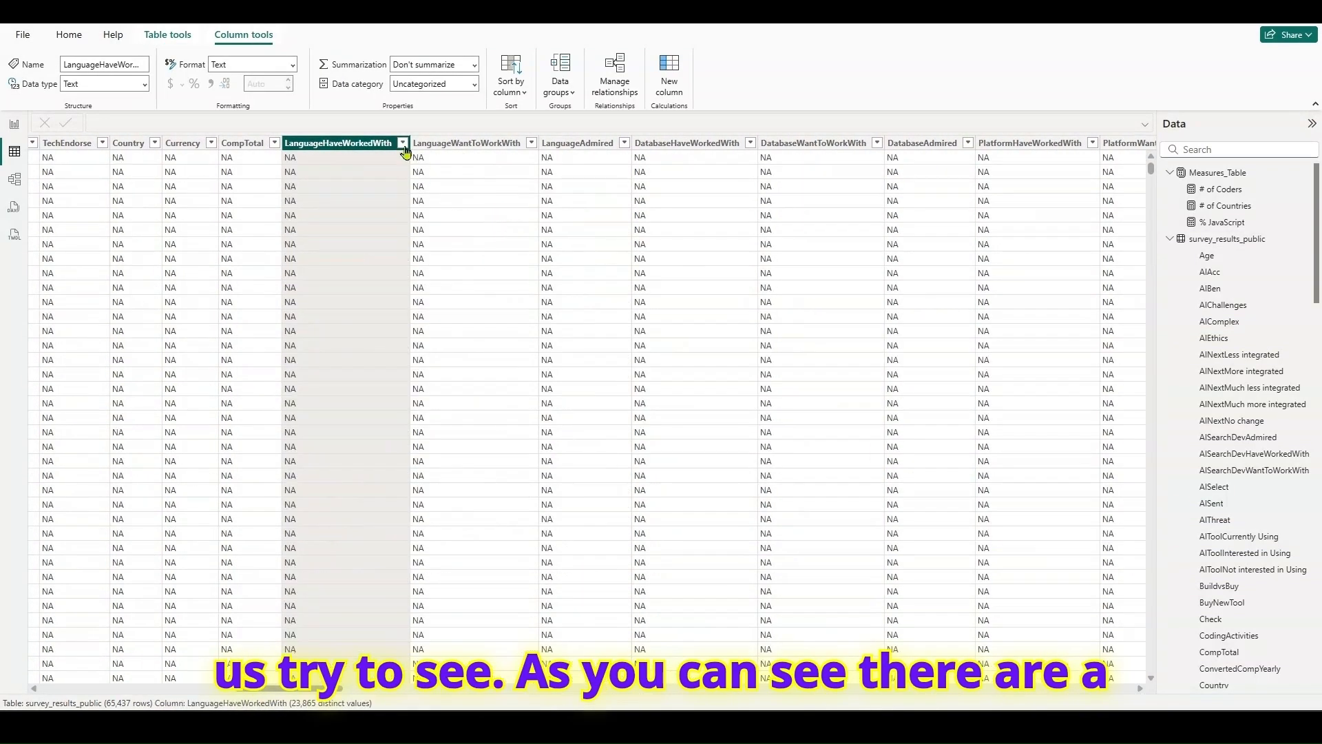
left_click(402, 144)
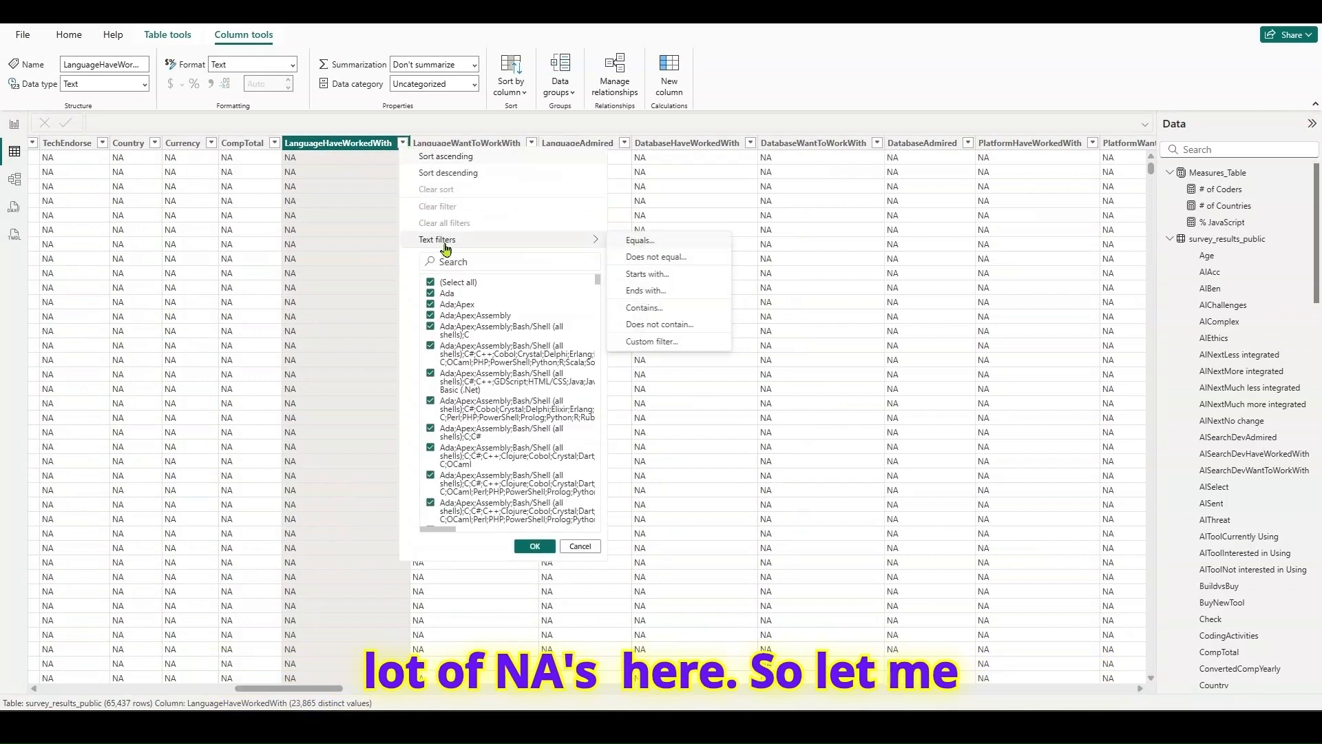
left_click(581, 546)
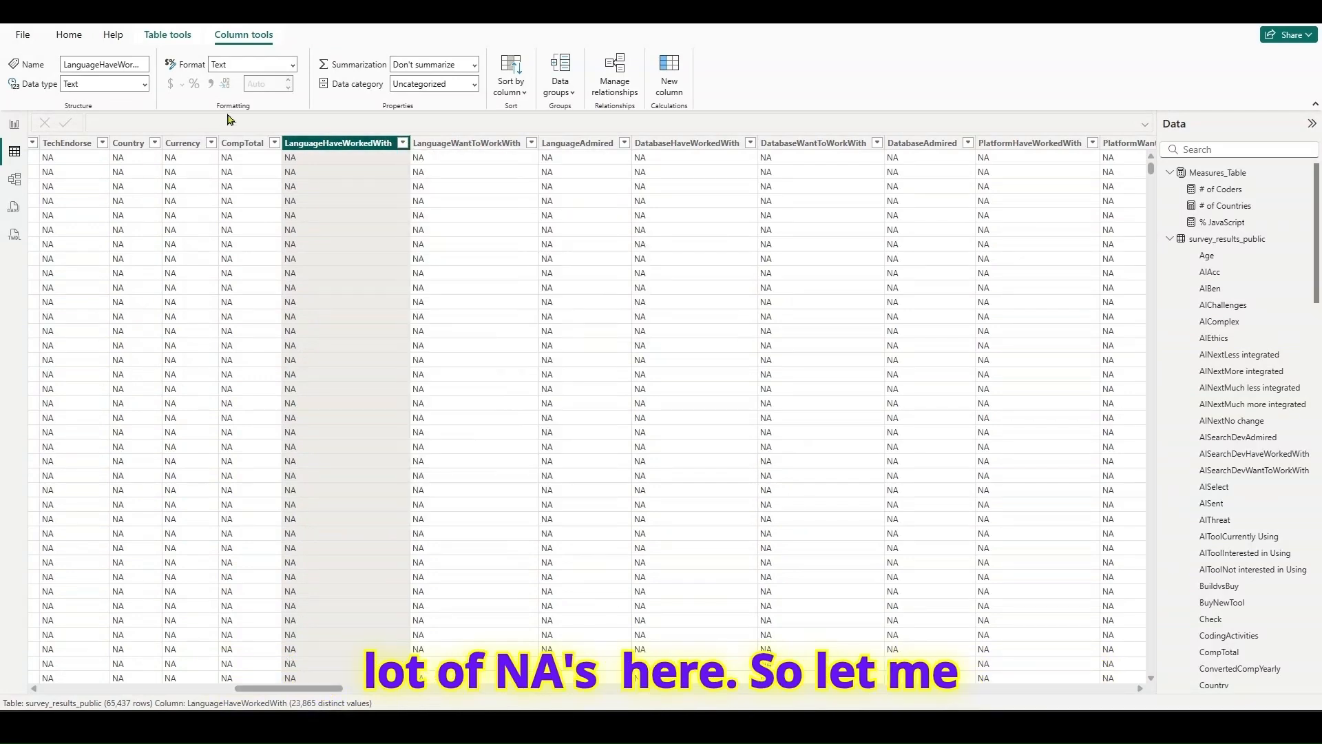
scroll(320, 246, "down", 5)
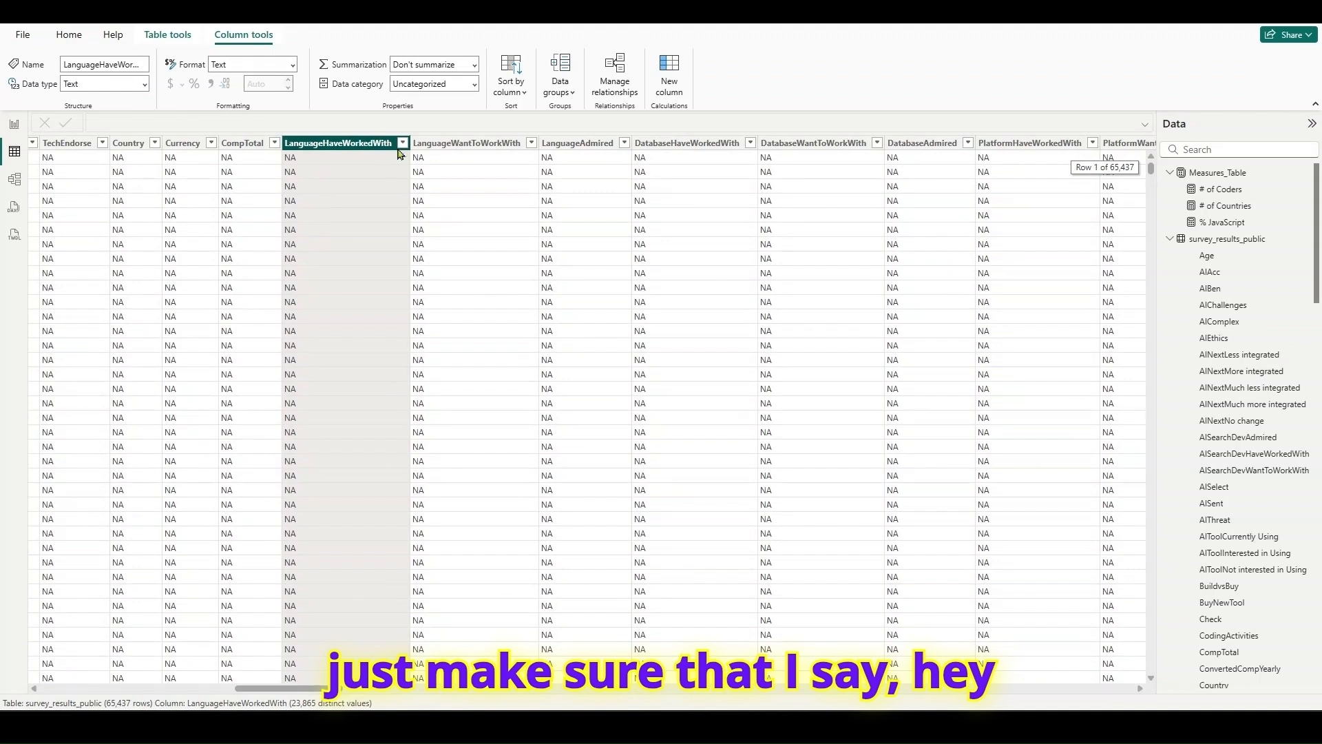
- Filter the LanguageHaveWorkedWith column to NA to check how many rows match, and clear all filters again
left_click(402, 143)
left_click(462, 258)
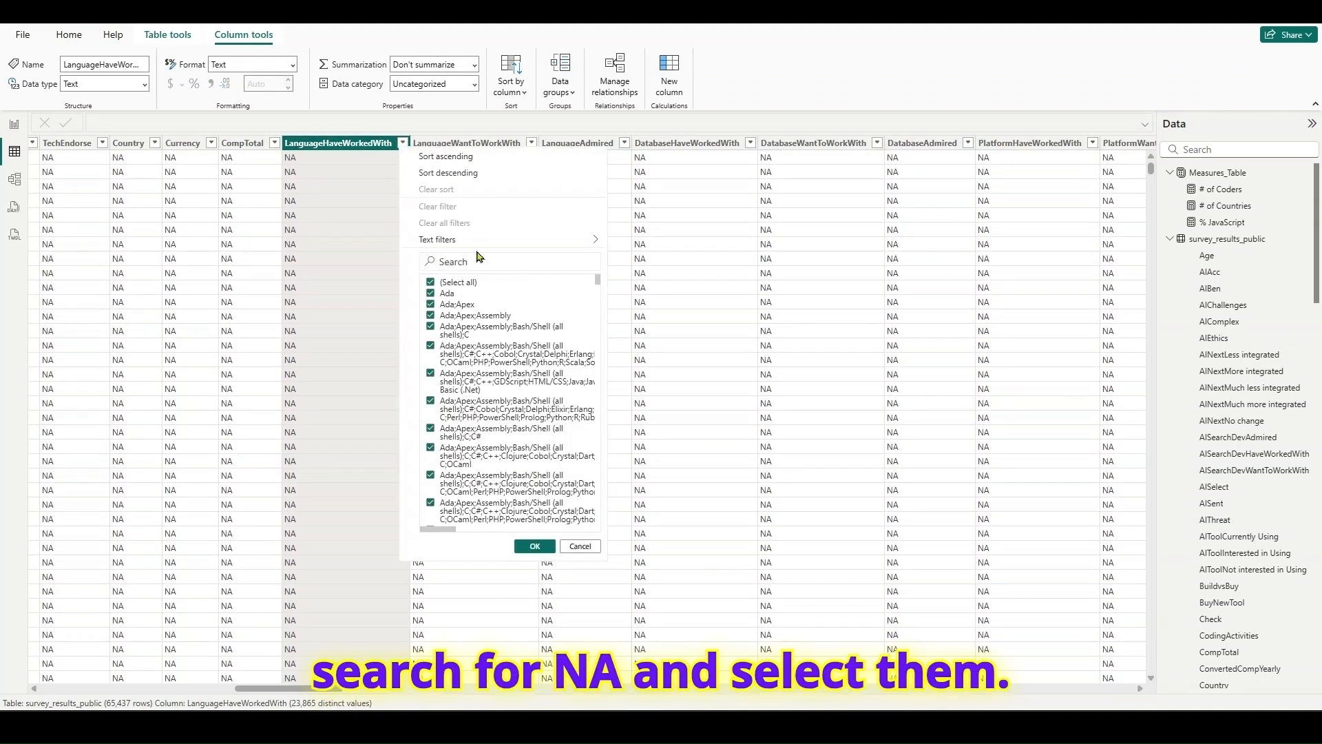
type("N")
left_click(485, 283)
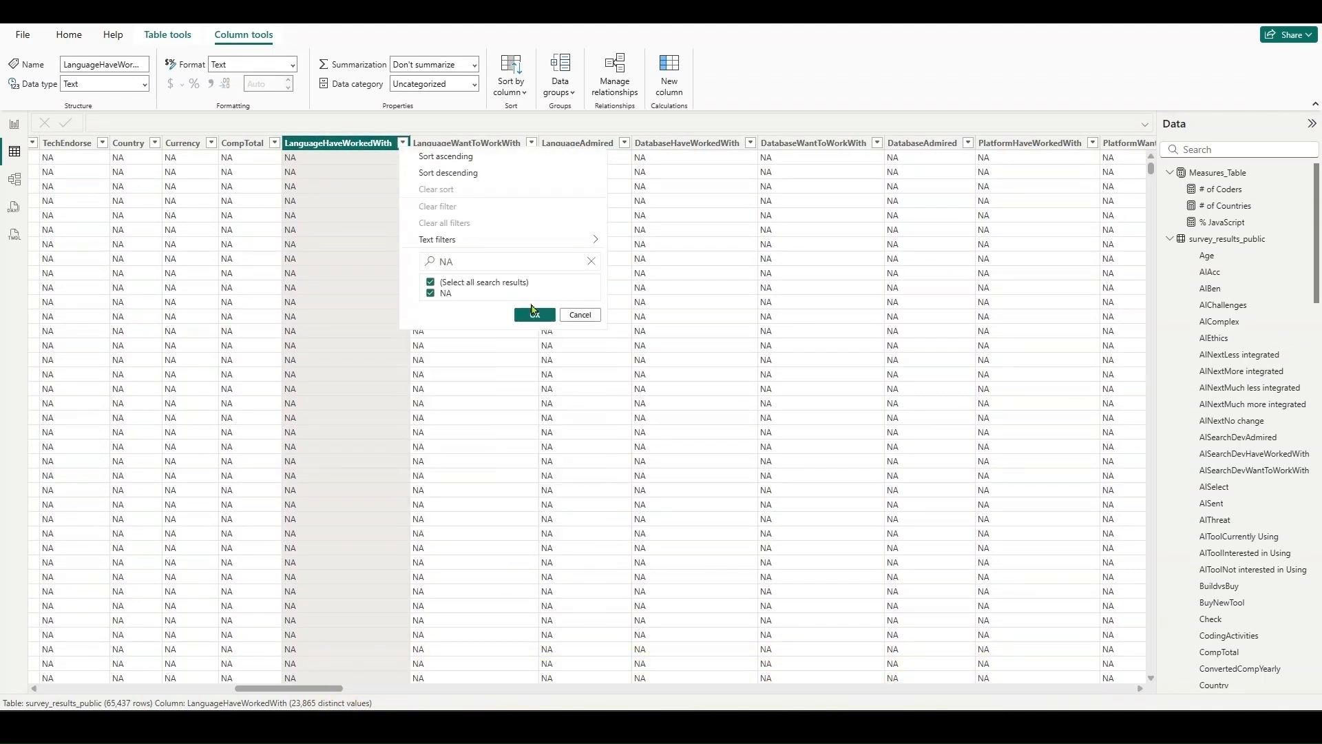
left_click(534, 306)
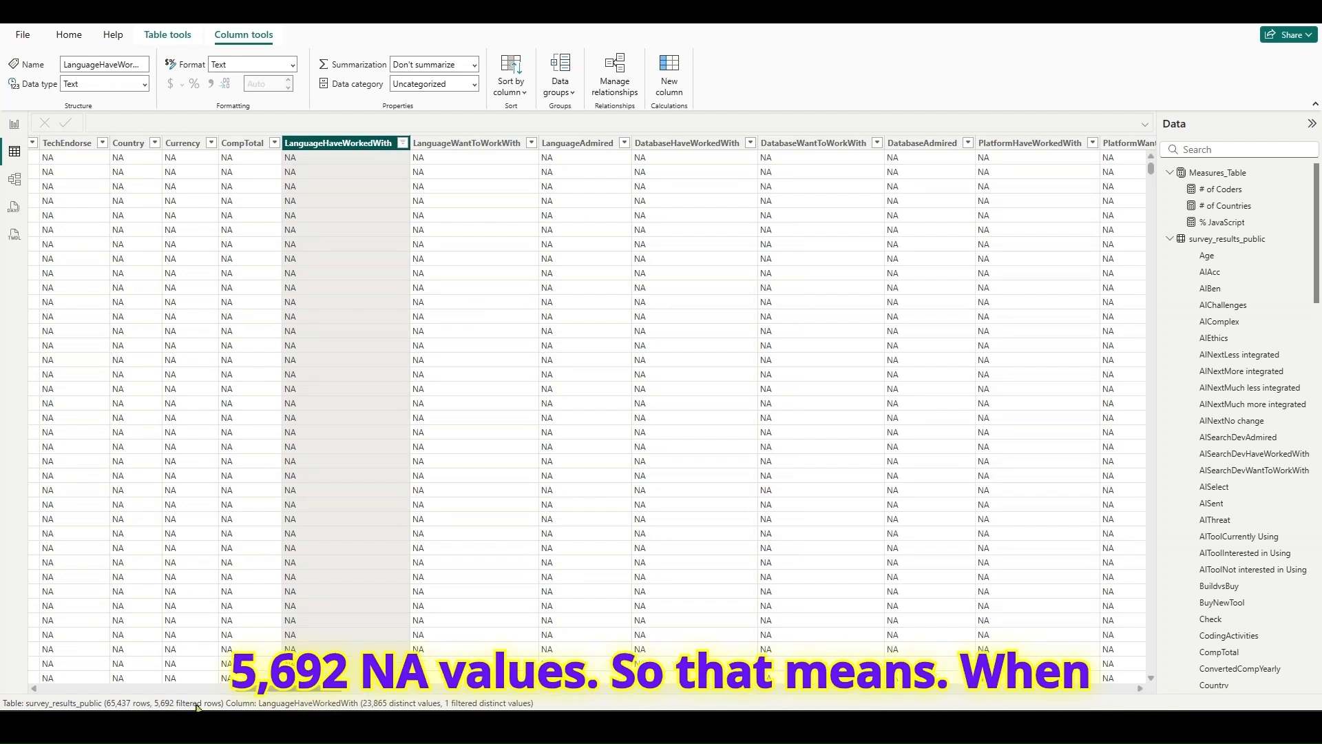
left_click(402, 143)
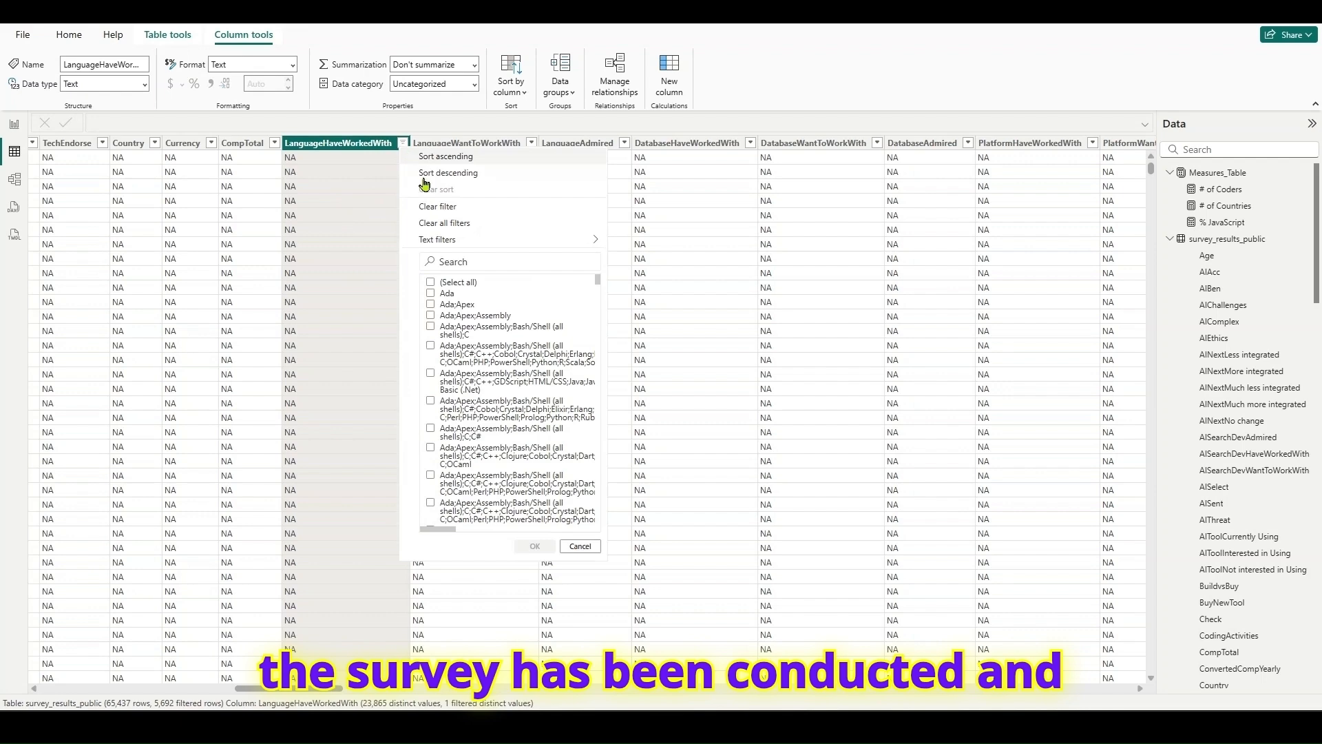
left_click(441, 222)
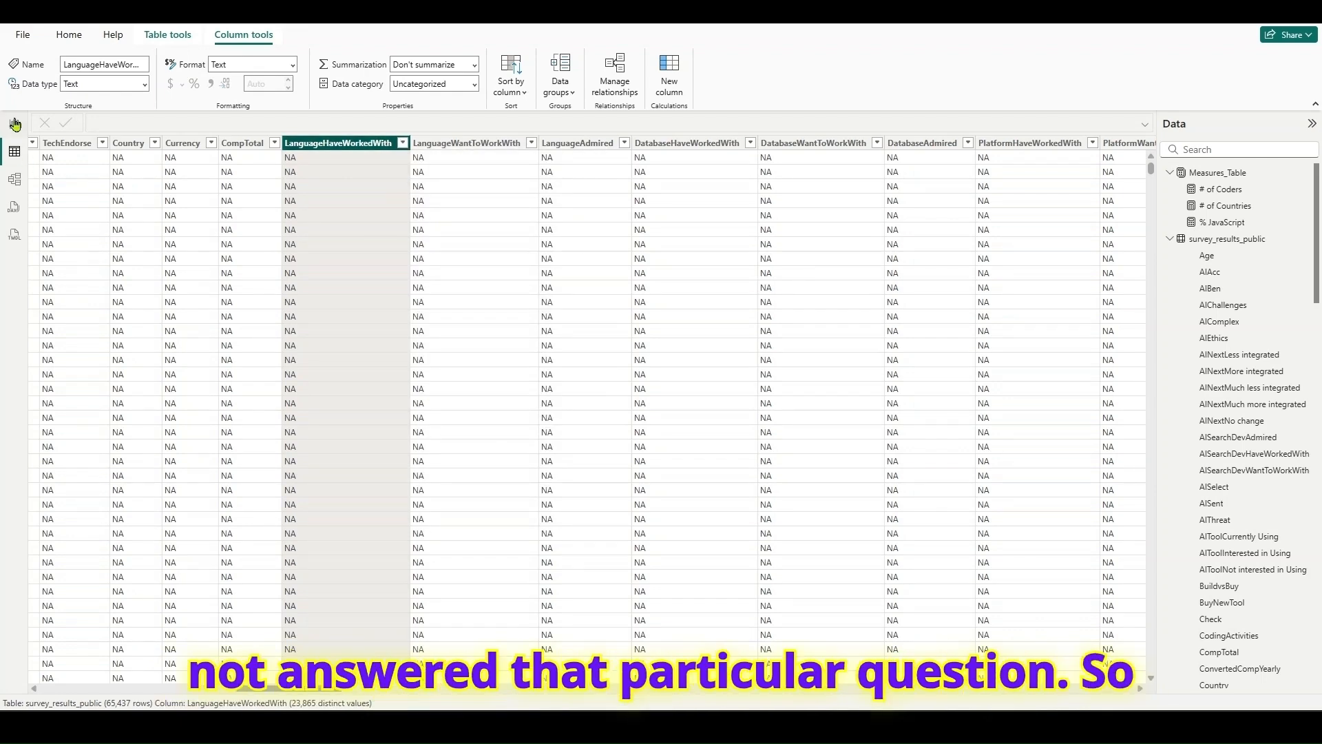
- Return to the report, dismiss the visual suggestions, and examine the shared salary information card on the survey web page
left_click(15, 124)
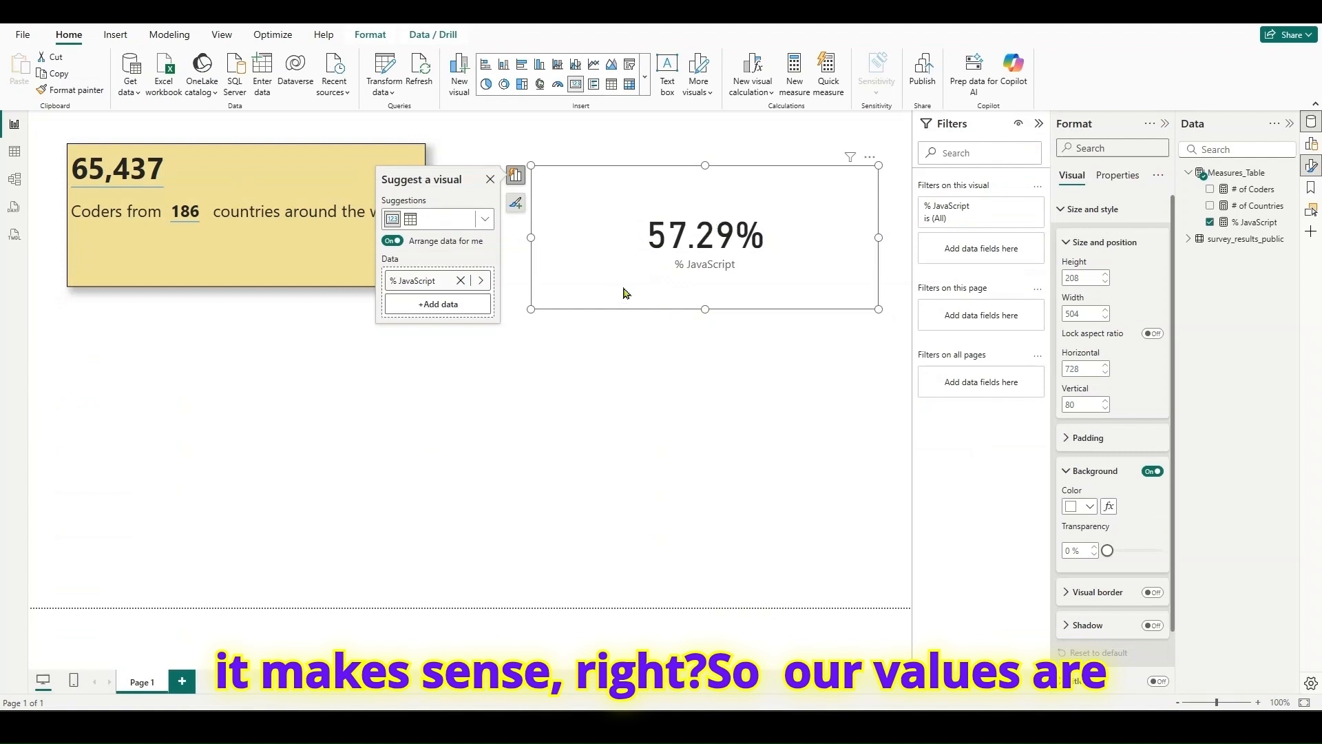
left_click(490, 180)
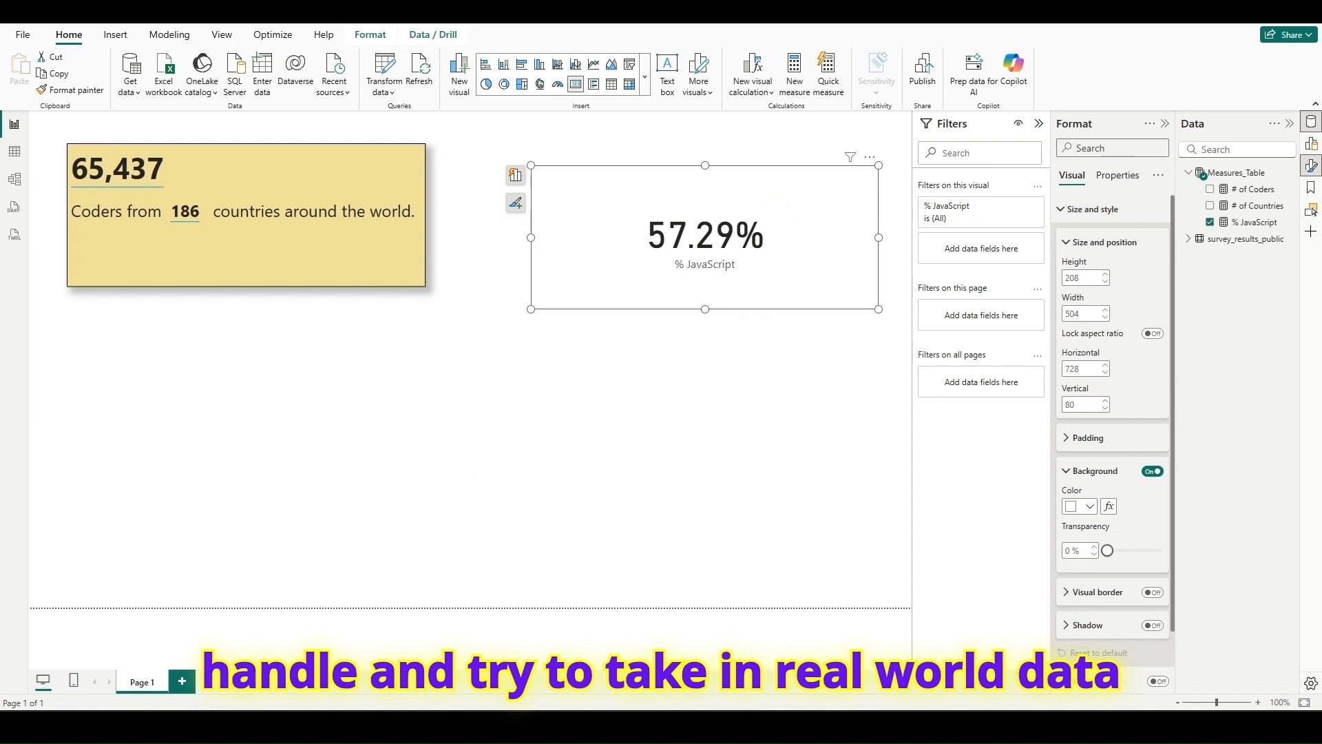
left_click(909, 726)
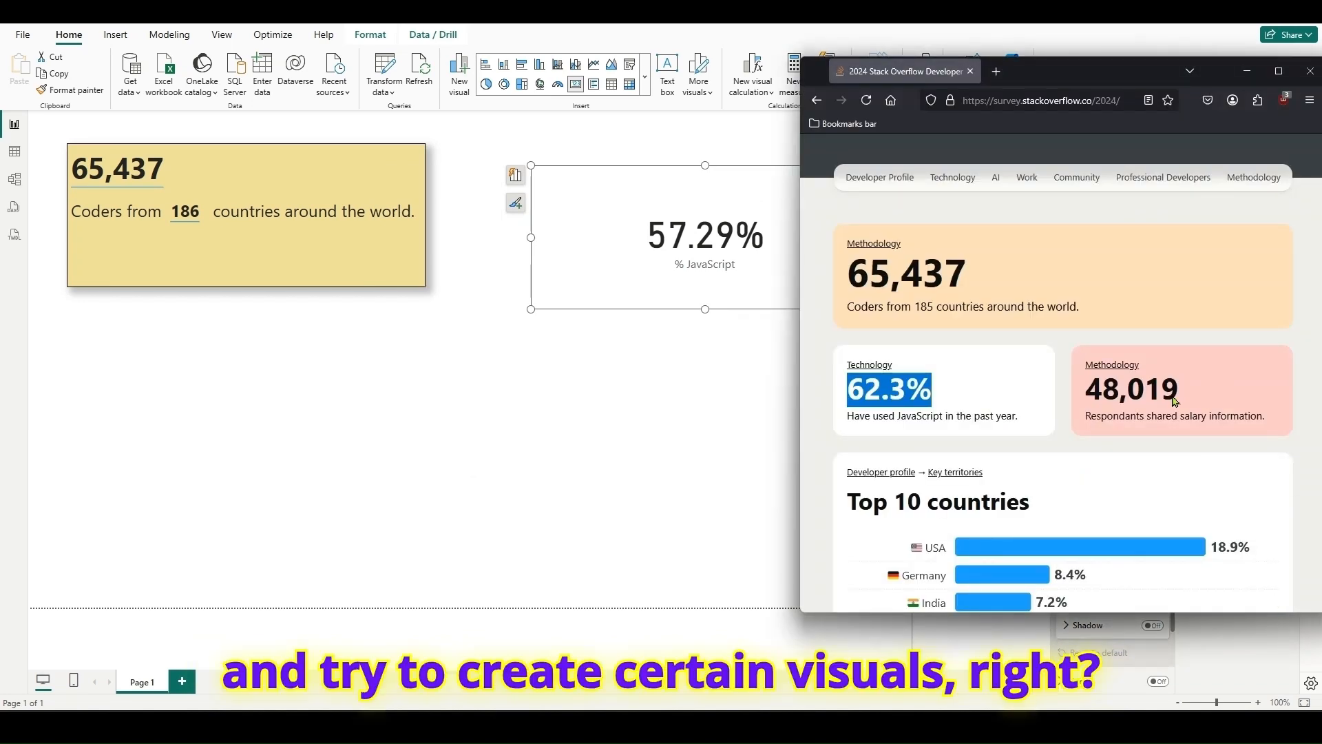
left_click_drag(1084, 390, 1185, 394)
left_click_drag(1086, 416, 1264, 415)
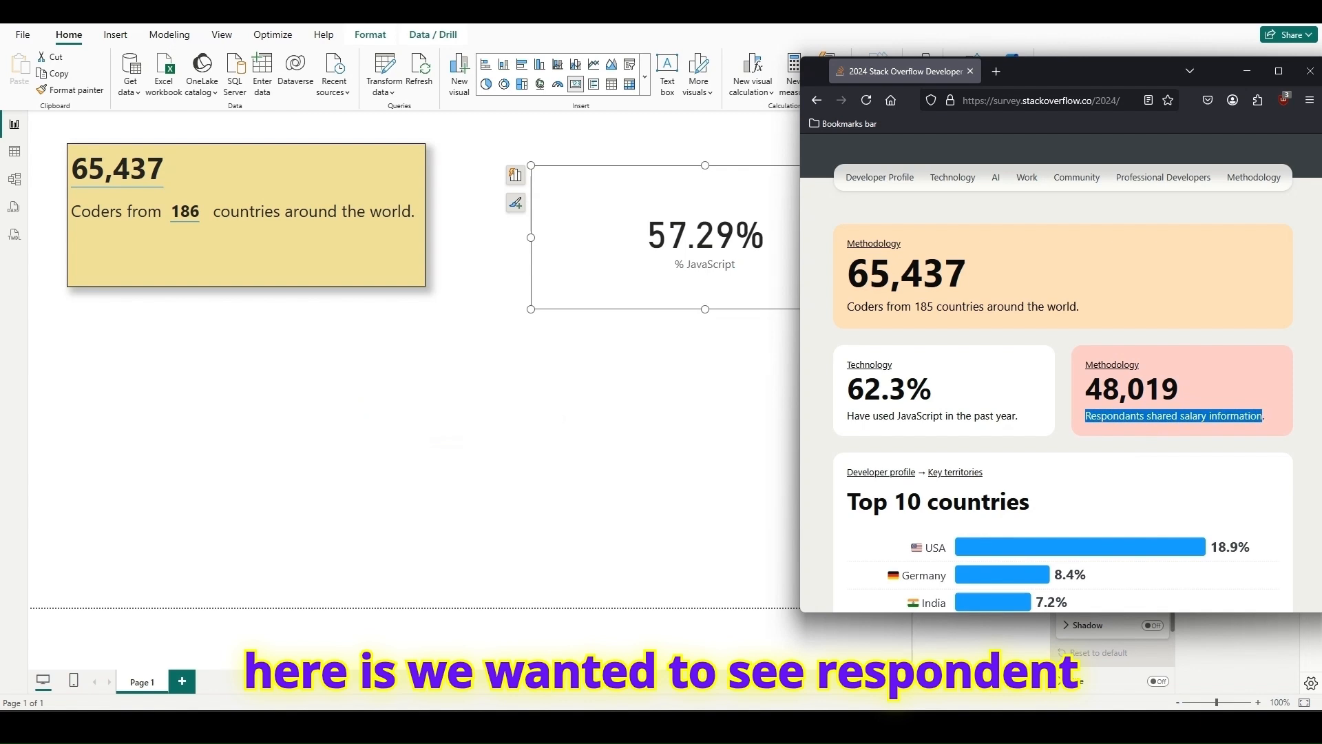
left_click(447, 441)
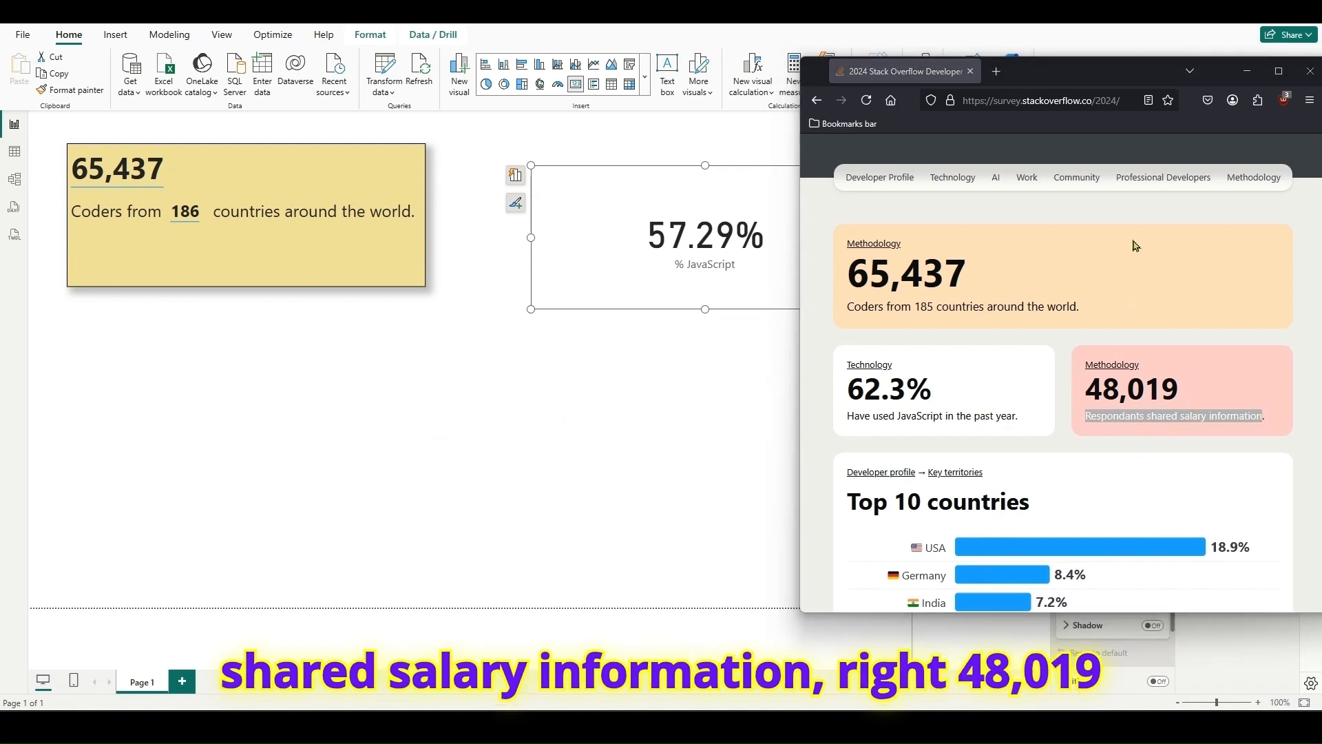
- Go back to the survey_results_public data and inspect the distinct values of the SOAccount column in its filter list
left_click(14, 151)
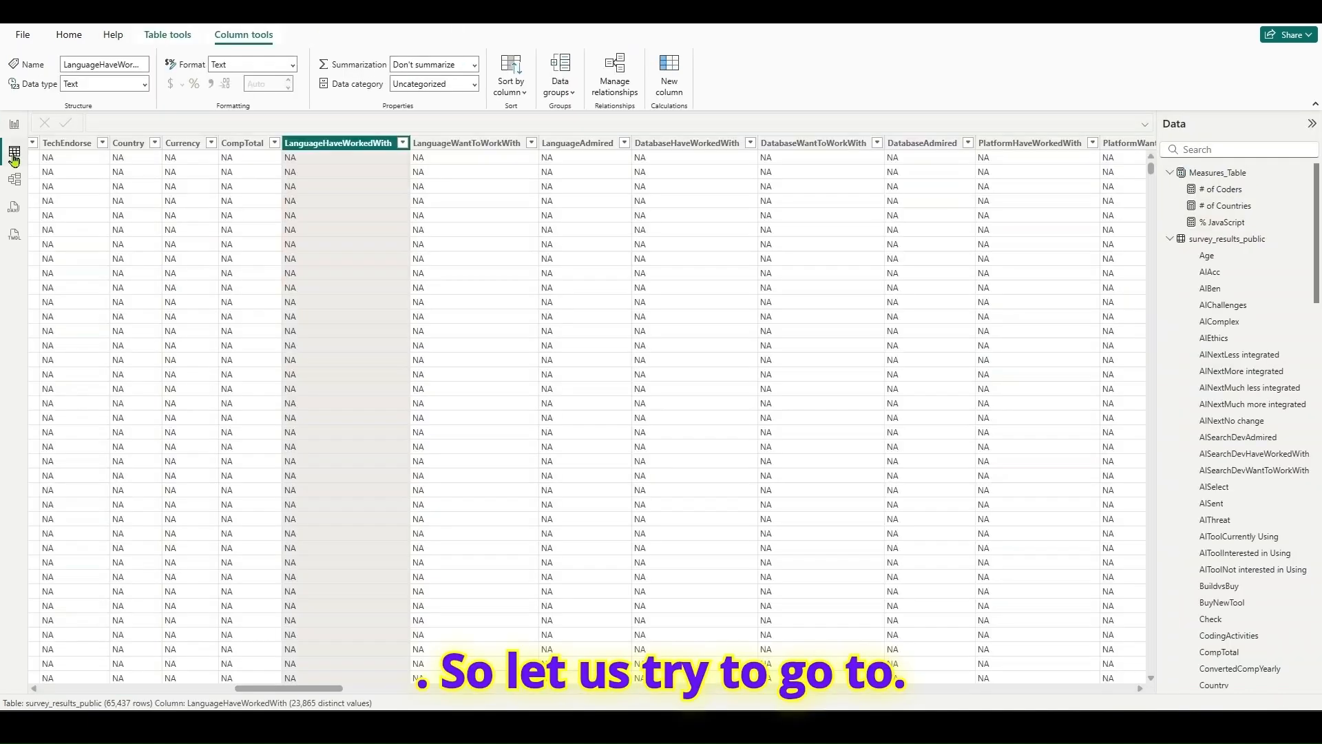
left_click_drag(264, 689, 682, 694)
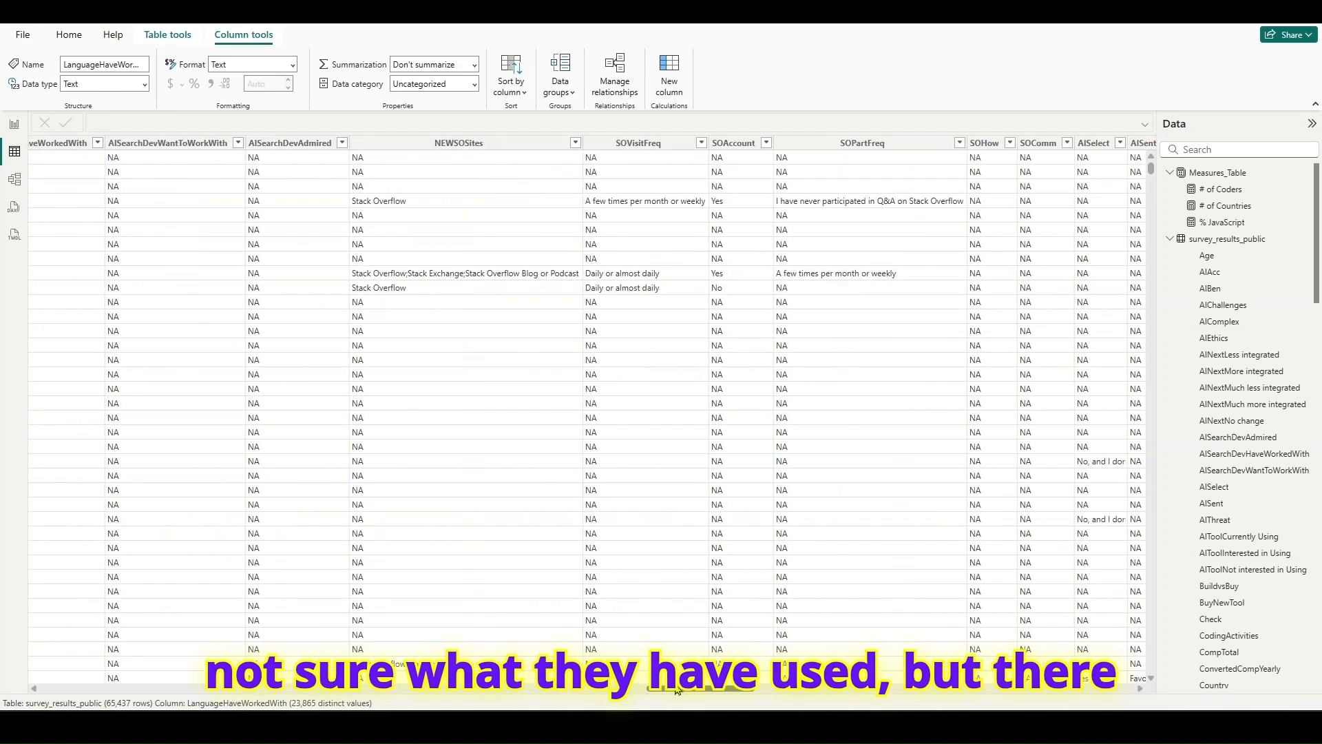
left_click(766, 144)
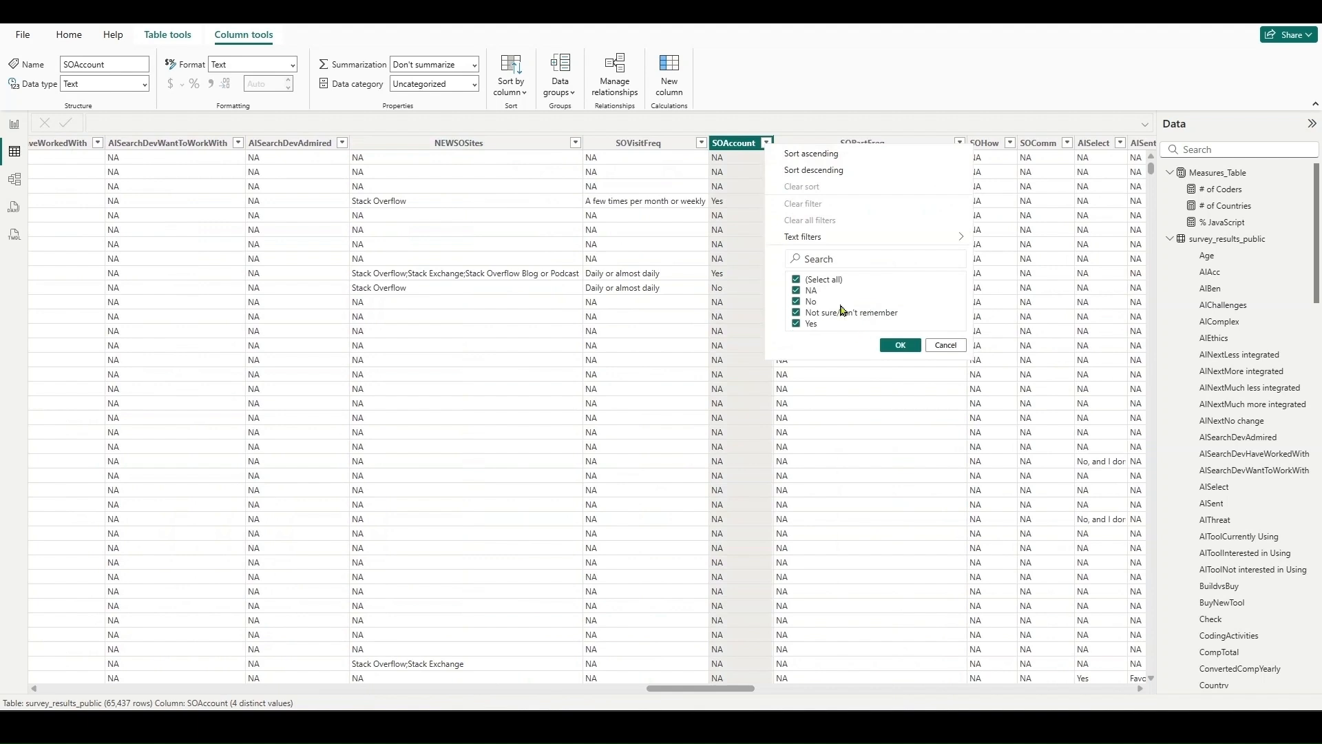
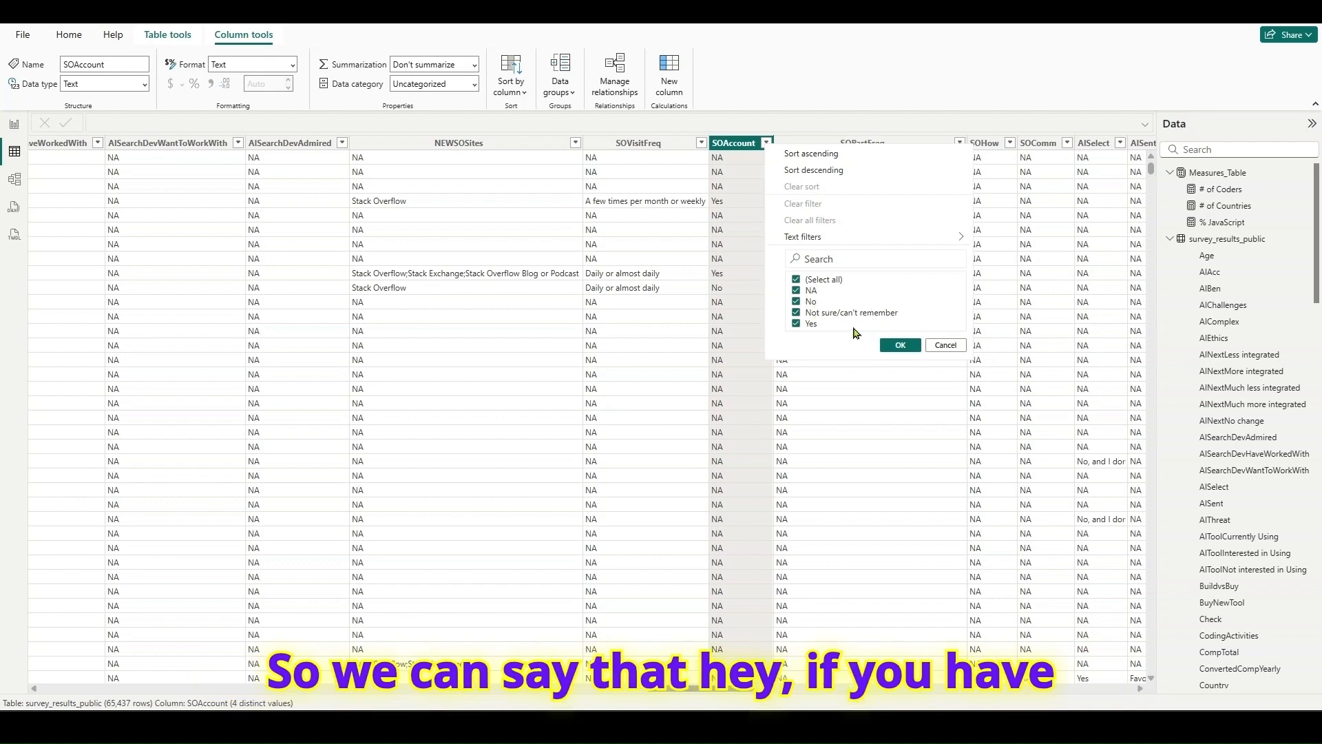
- Filter the SOAccount column to exclude No and NA to check how many rows match, and clear all filters again
left_click(796, 301)
left_click(796, 290)
left_click(900, 345)
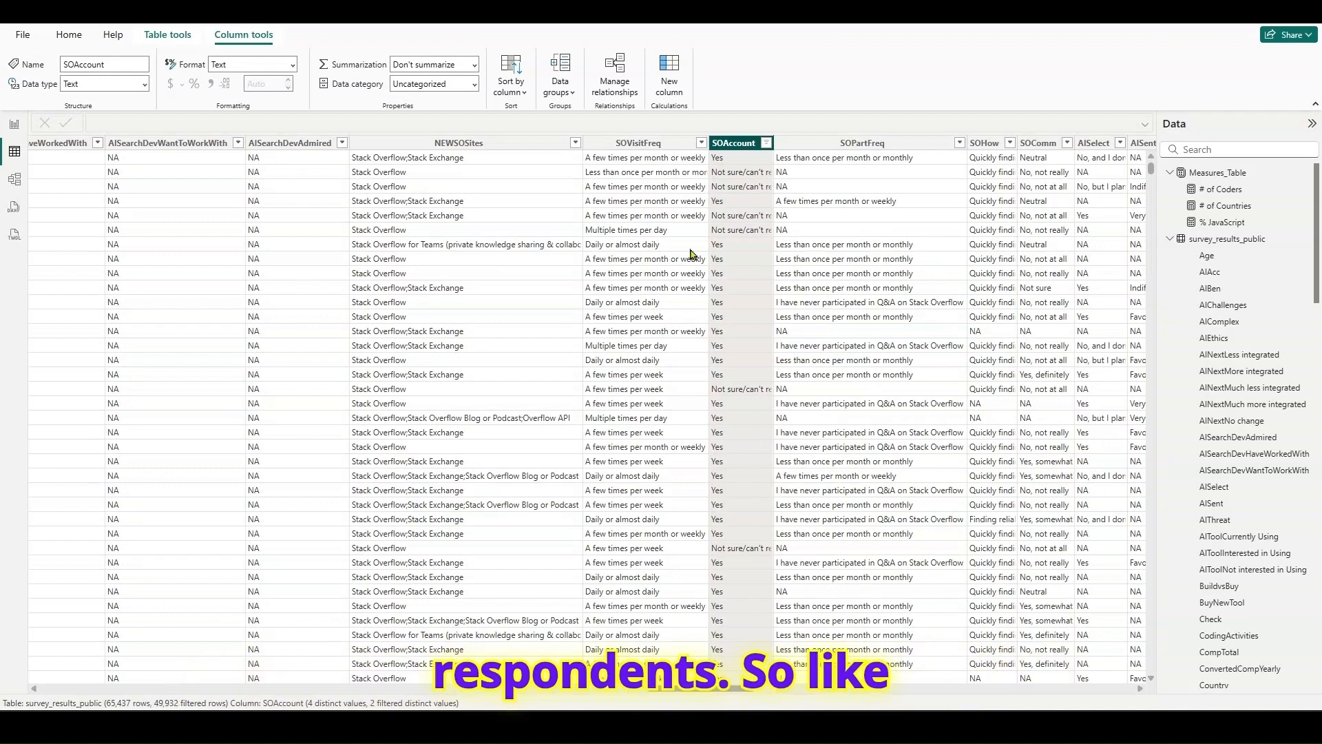
left_click(766, 143)
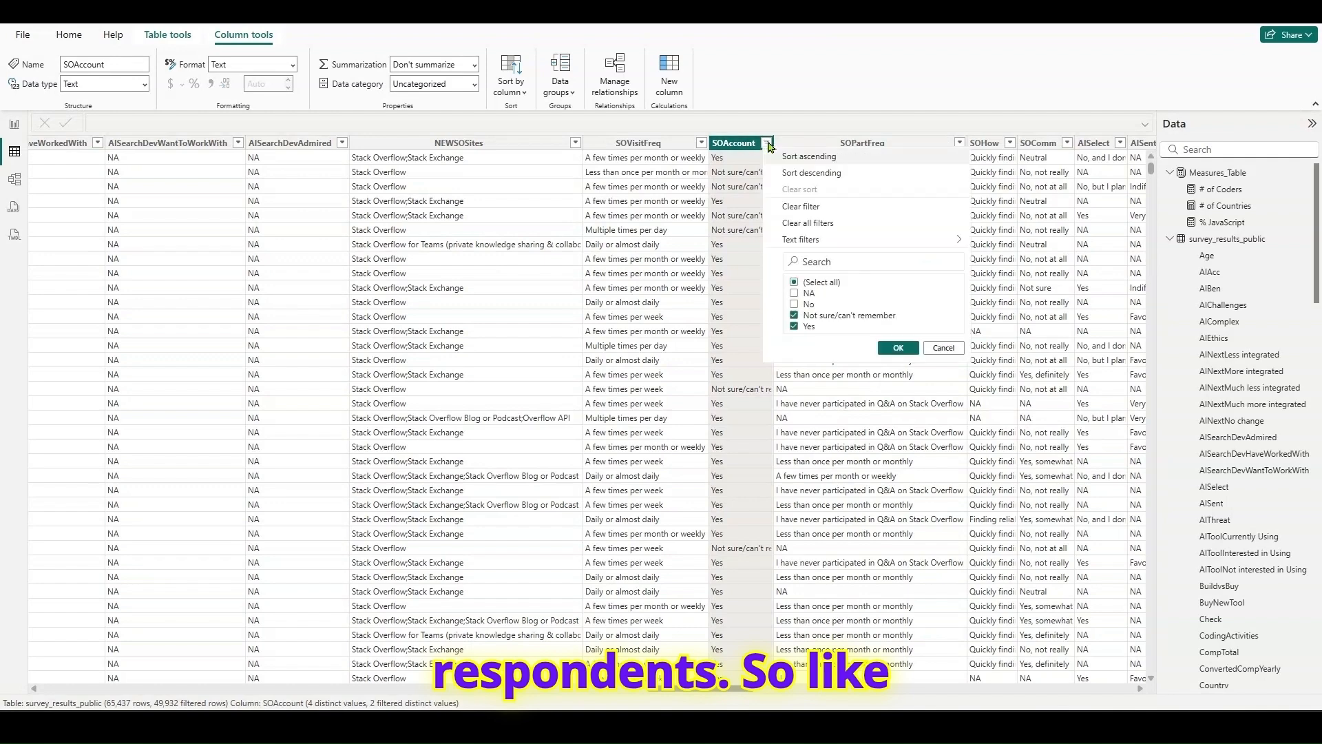
left_click(804, 223)
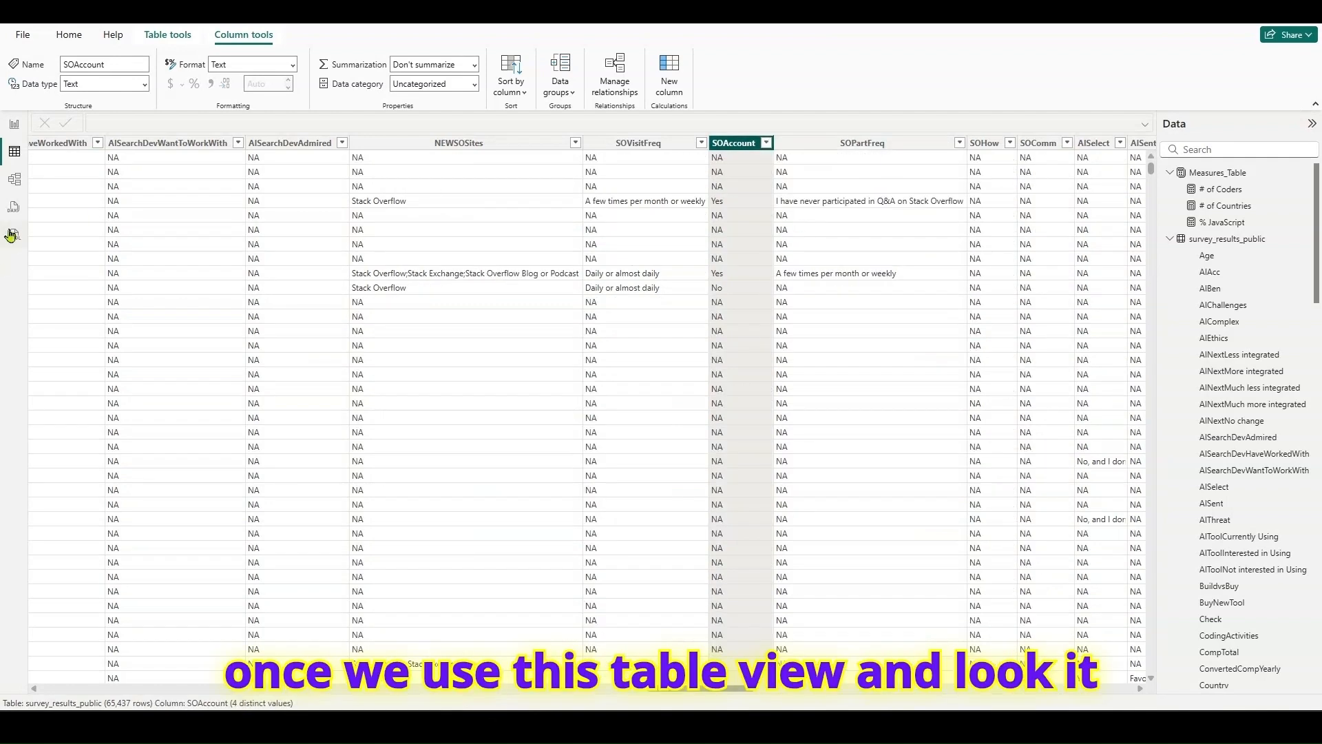
- Return to the report and start a new measure named "Have a SO account" in Measures_Table
left_click(14, 125)
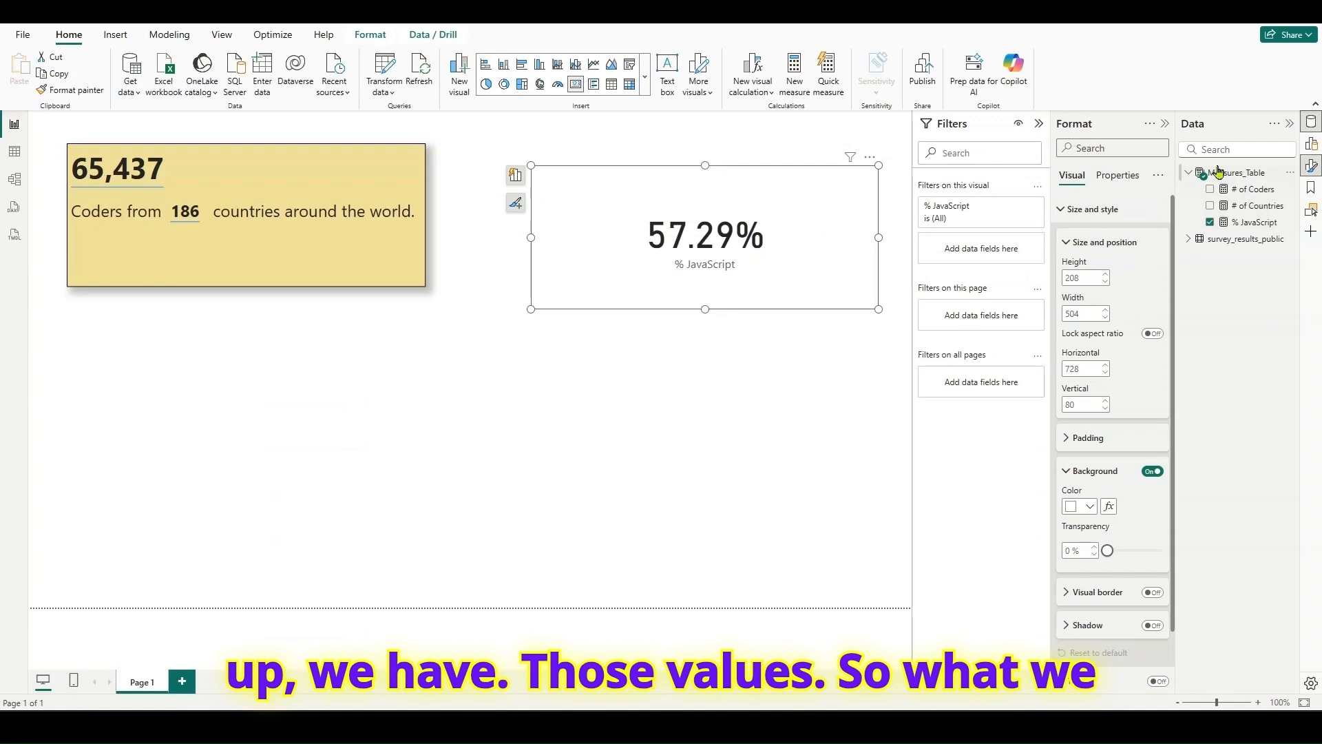
right_click(1220, 173)
left_click(1149, 197)
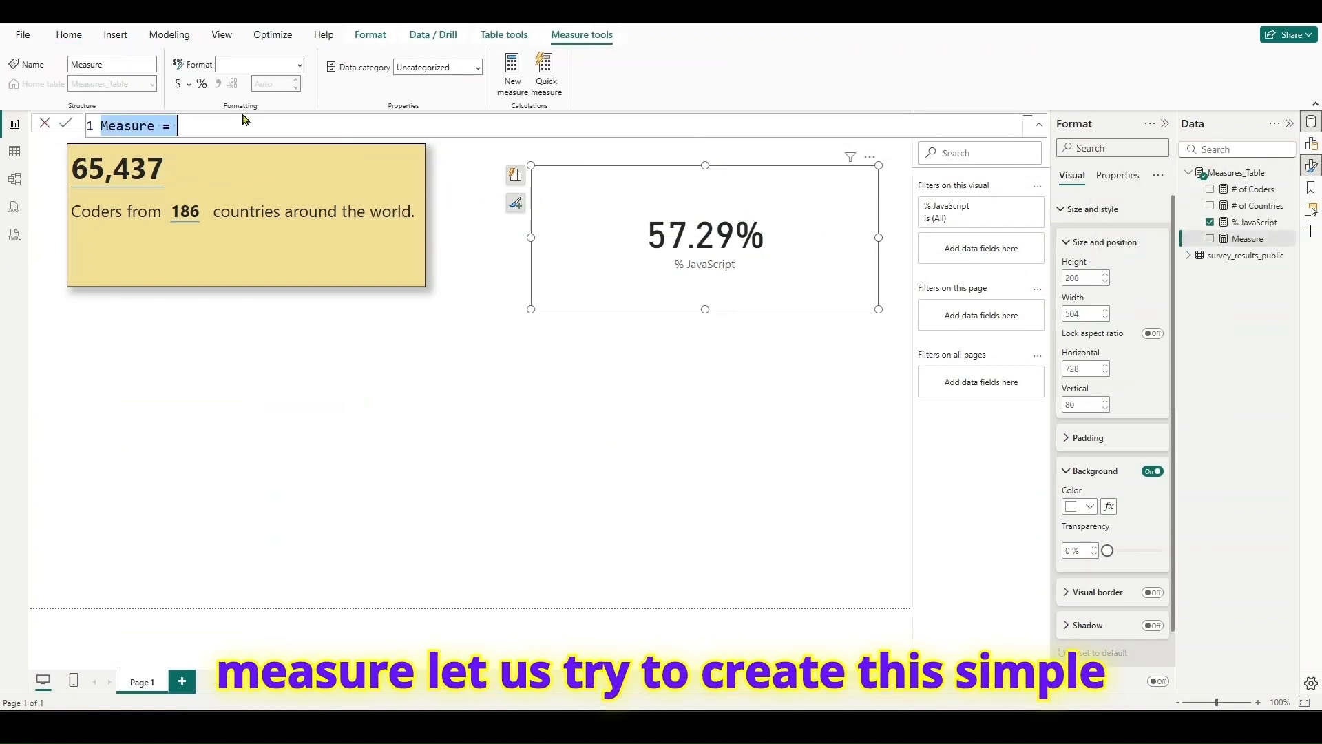
type("Have ")
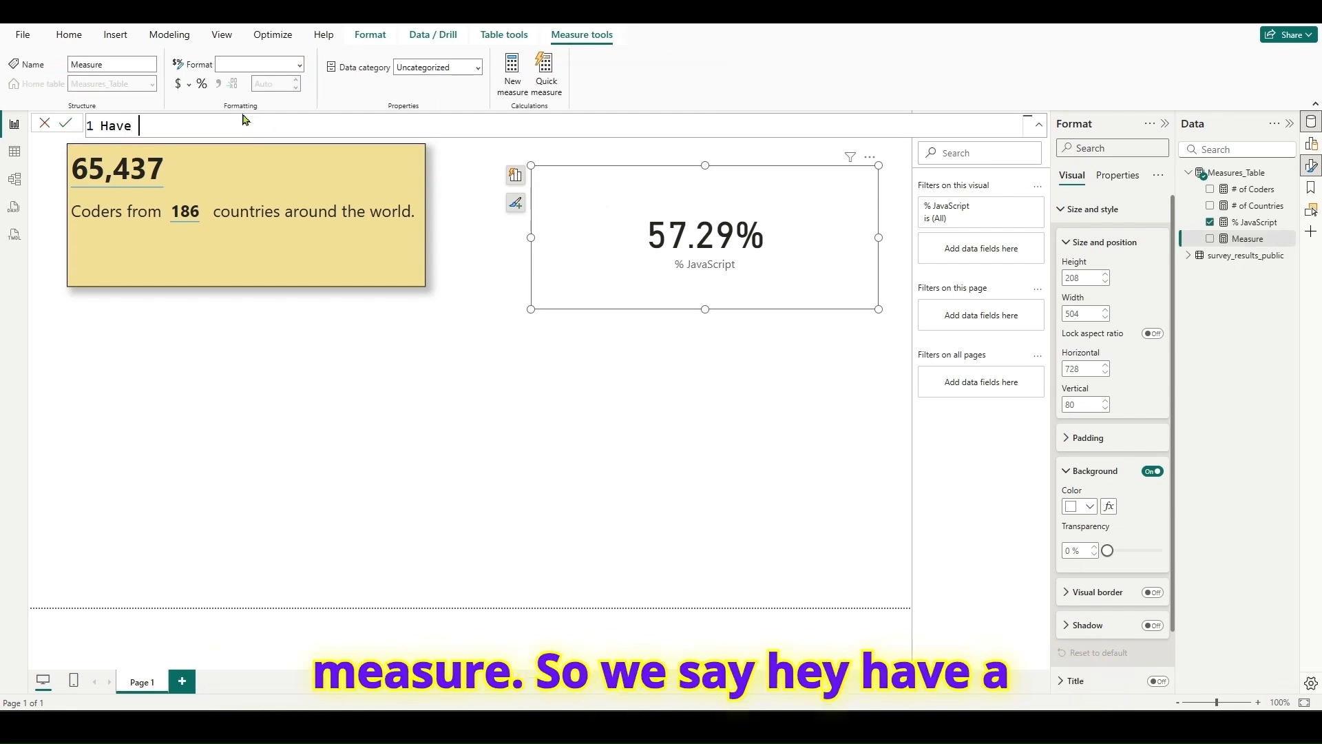
type("a SO acco")
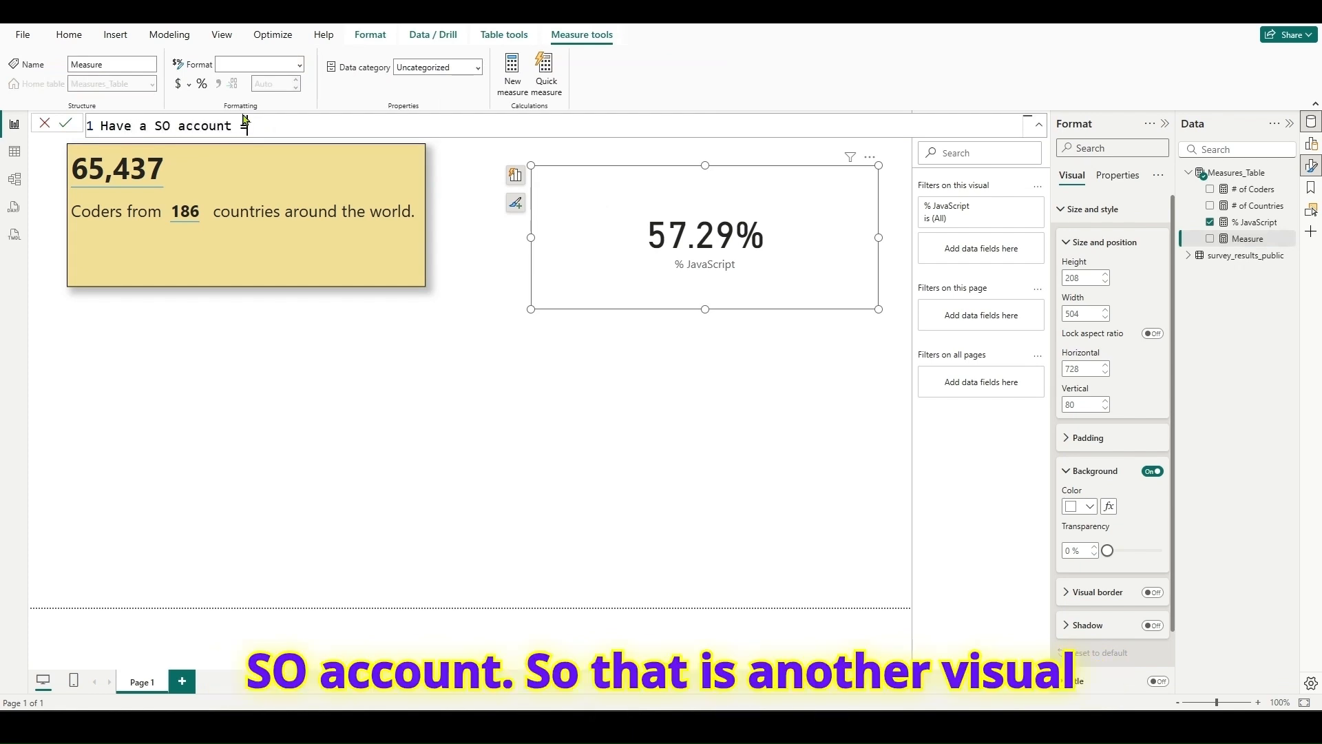
type("unt =")
key("shift+Return")
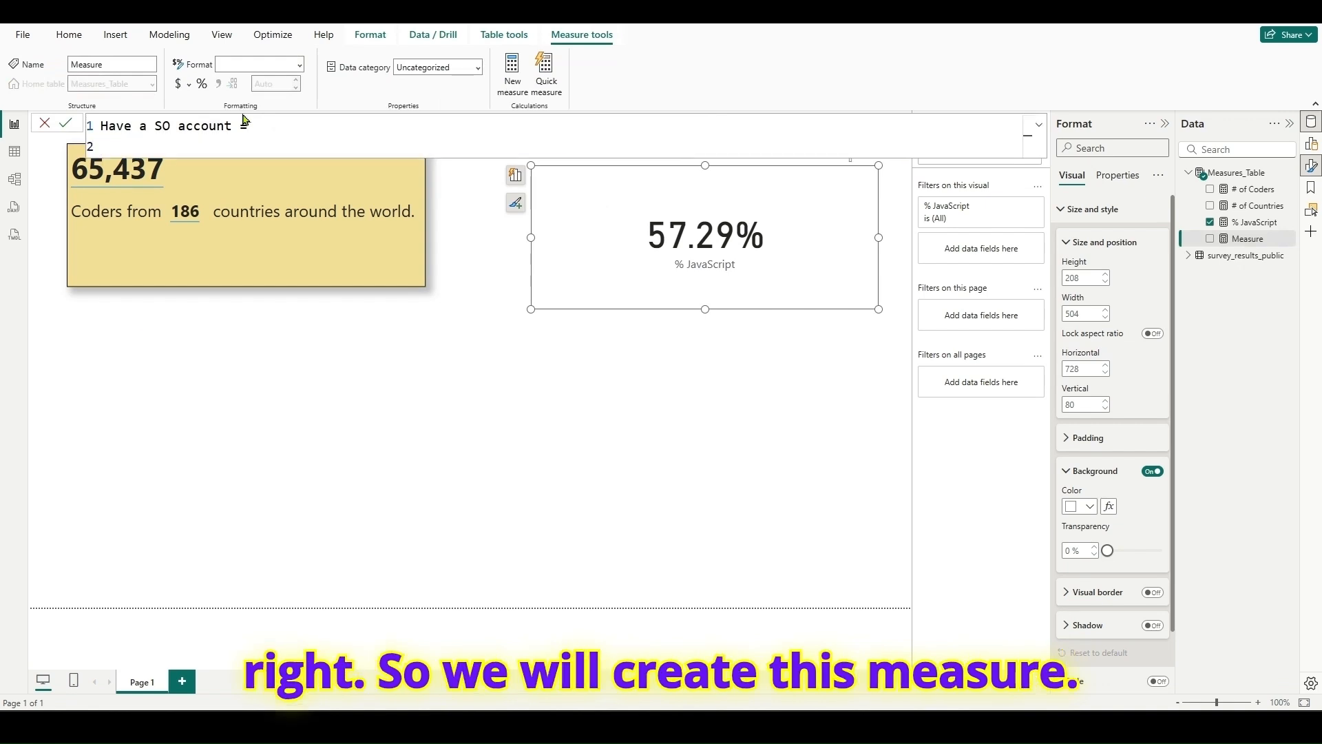
- Define a variable _haveAccount in the measure as a CALCULATE expression over [# of Coders]
type("VAR")
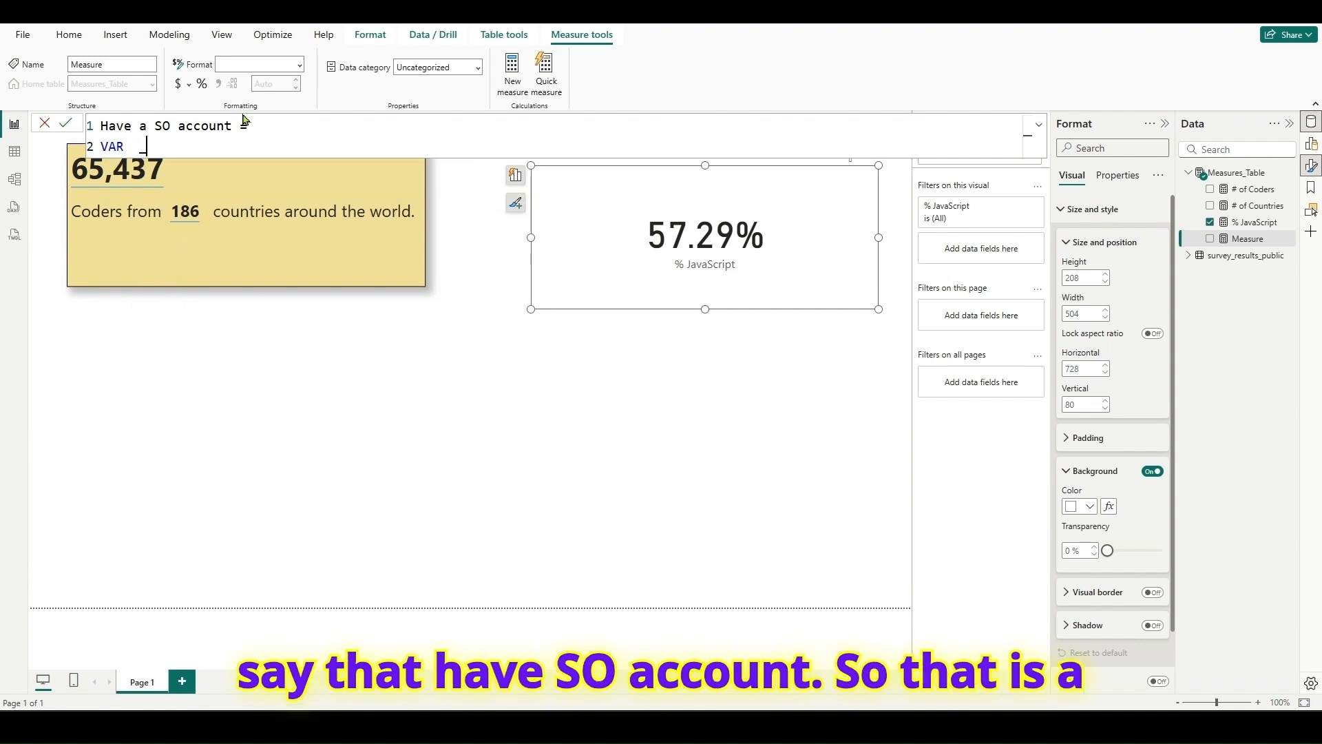
type("_haveAccount ")
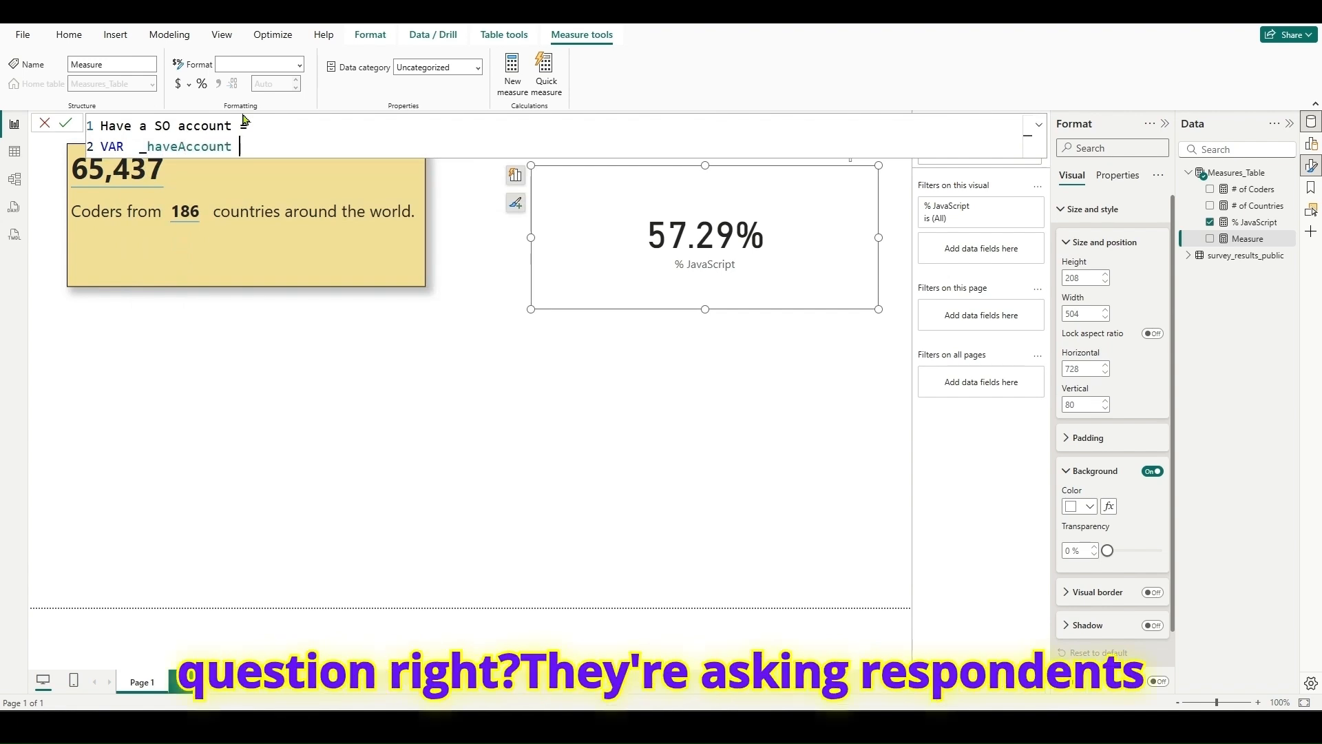
type("=calc")
key("Tab")
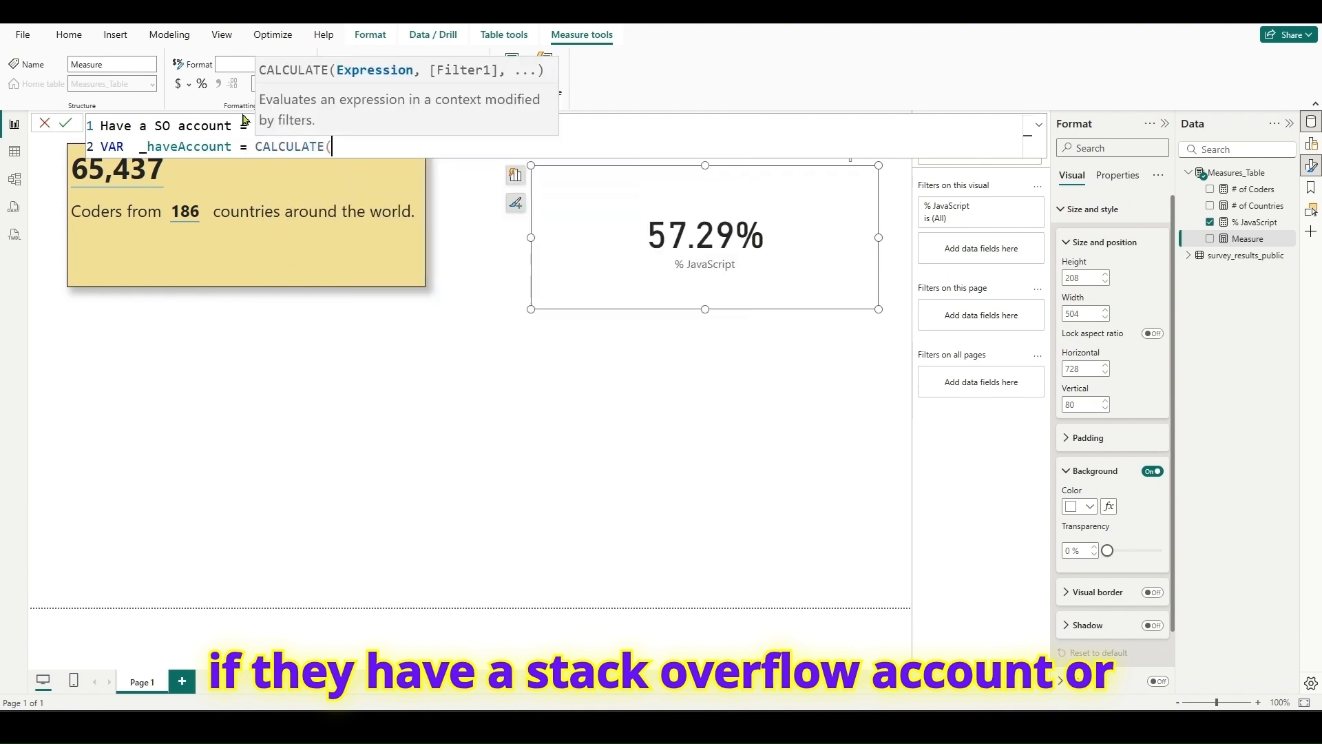
type("[#")
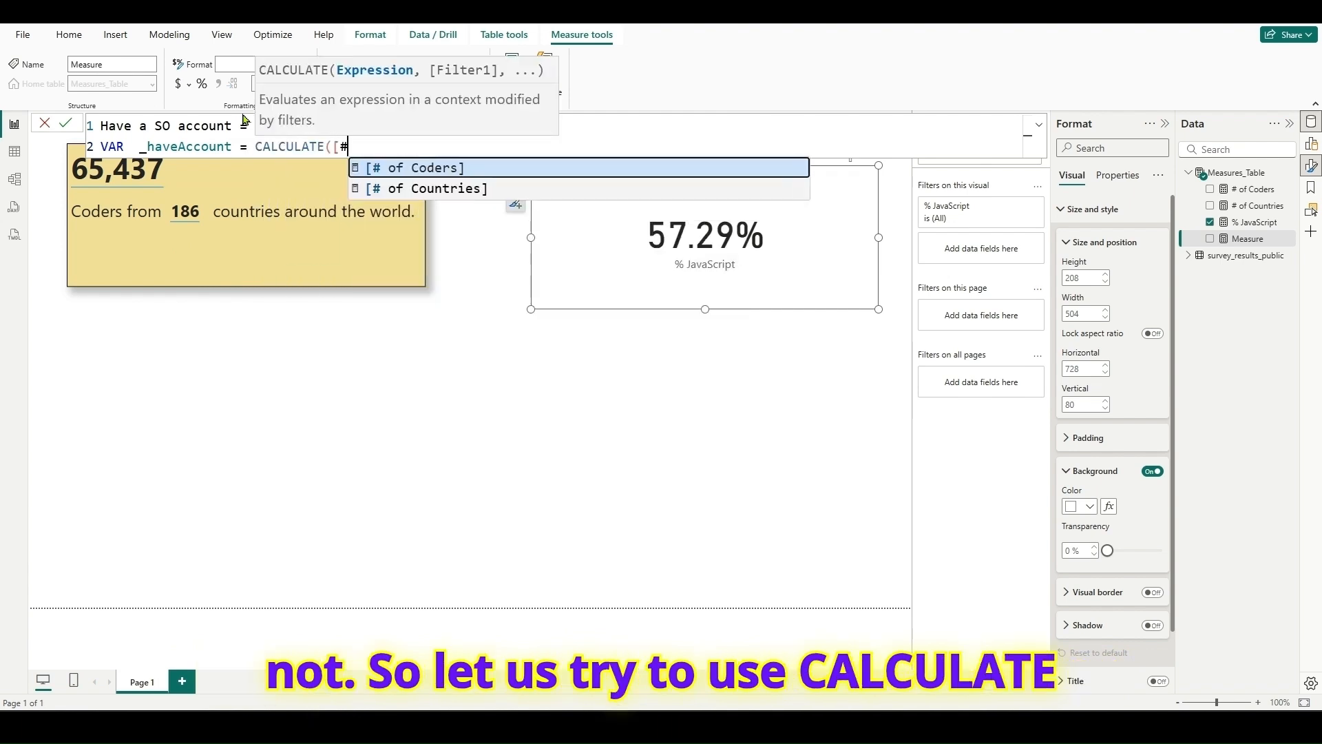
key("Tab")
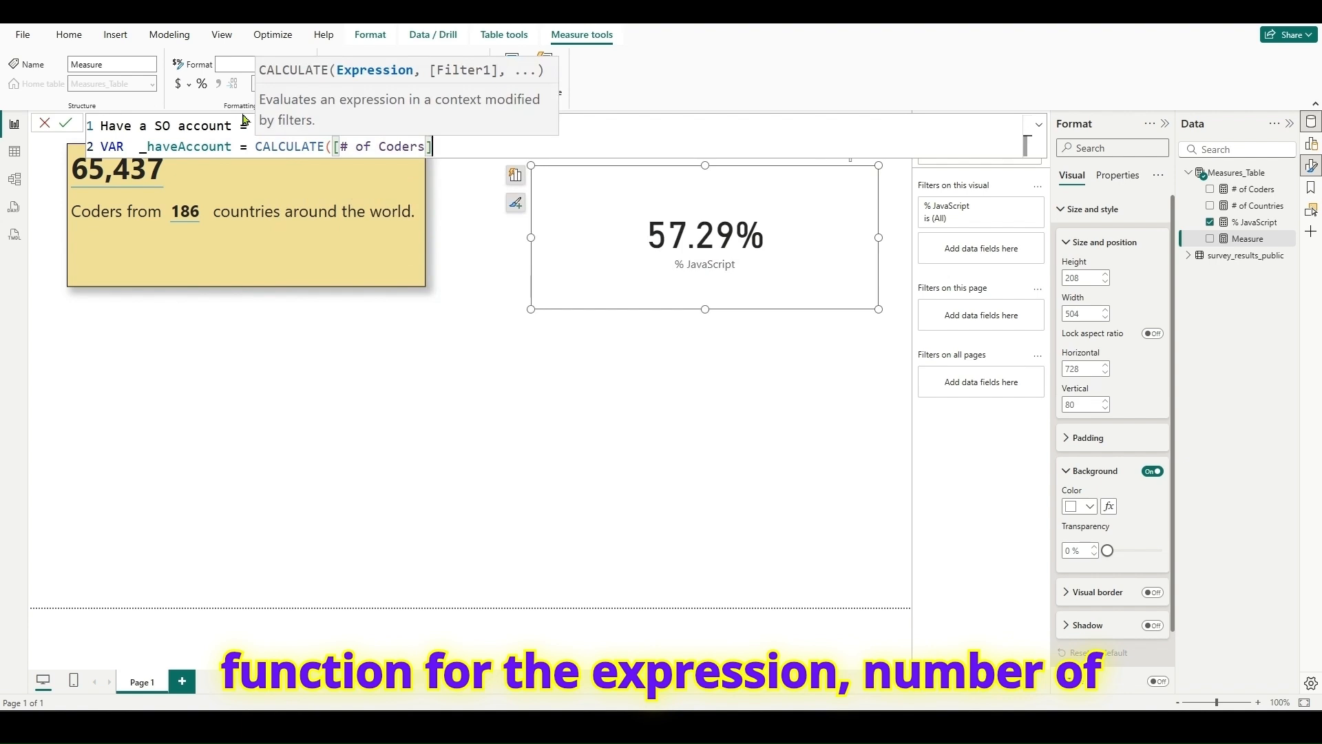
- Add a CALCULATE filter on survey_results_public[SOAccount] using IN with a curly-brace list whose first value is "Yes"
type(",SO")
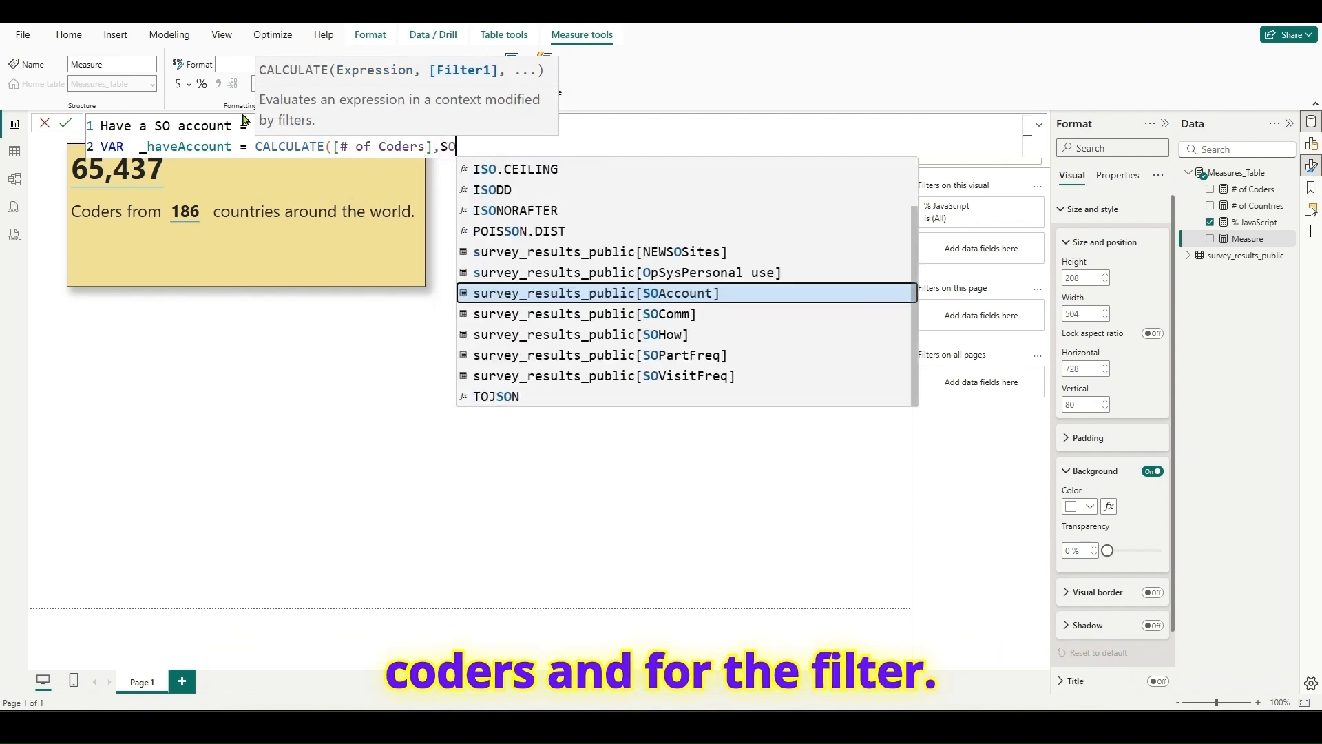
key("Tab")
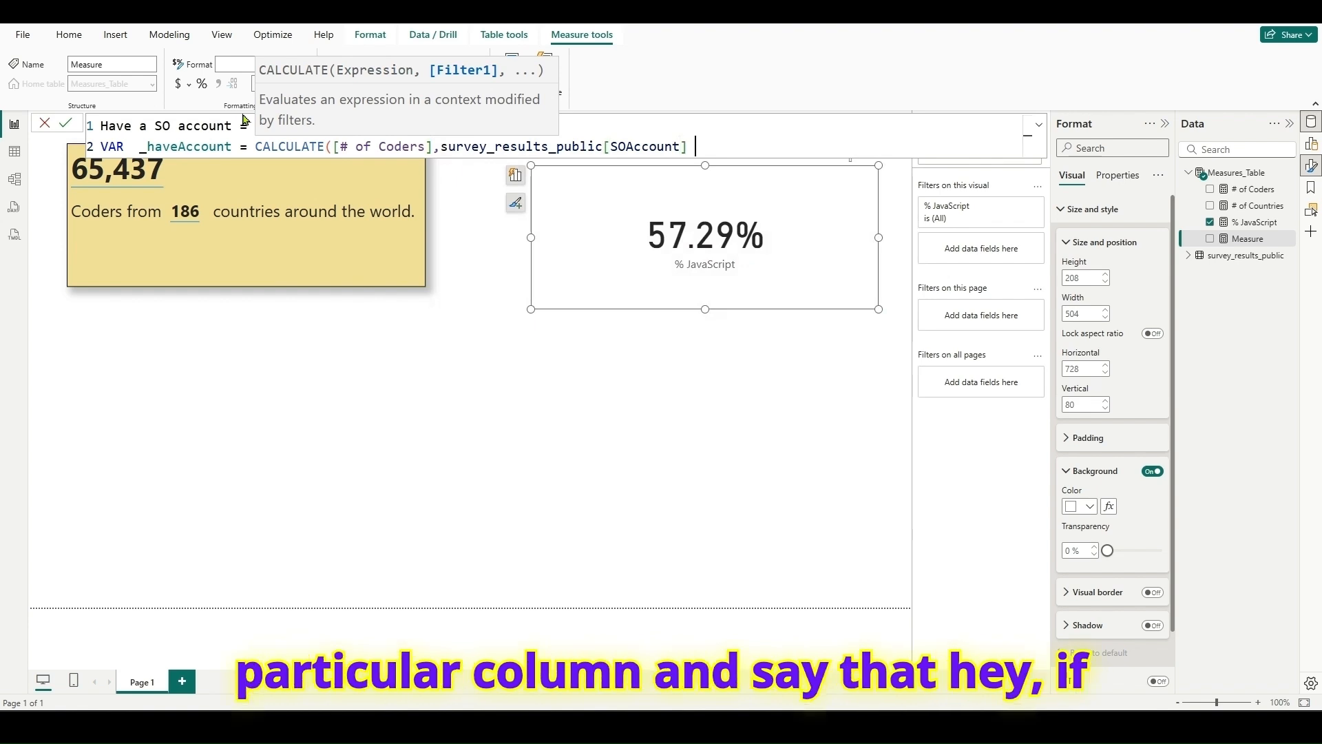
type("IN")
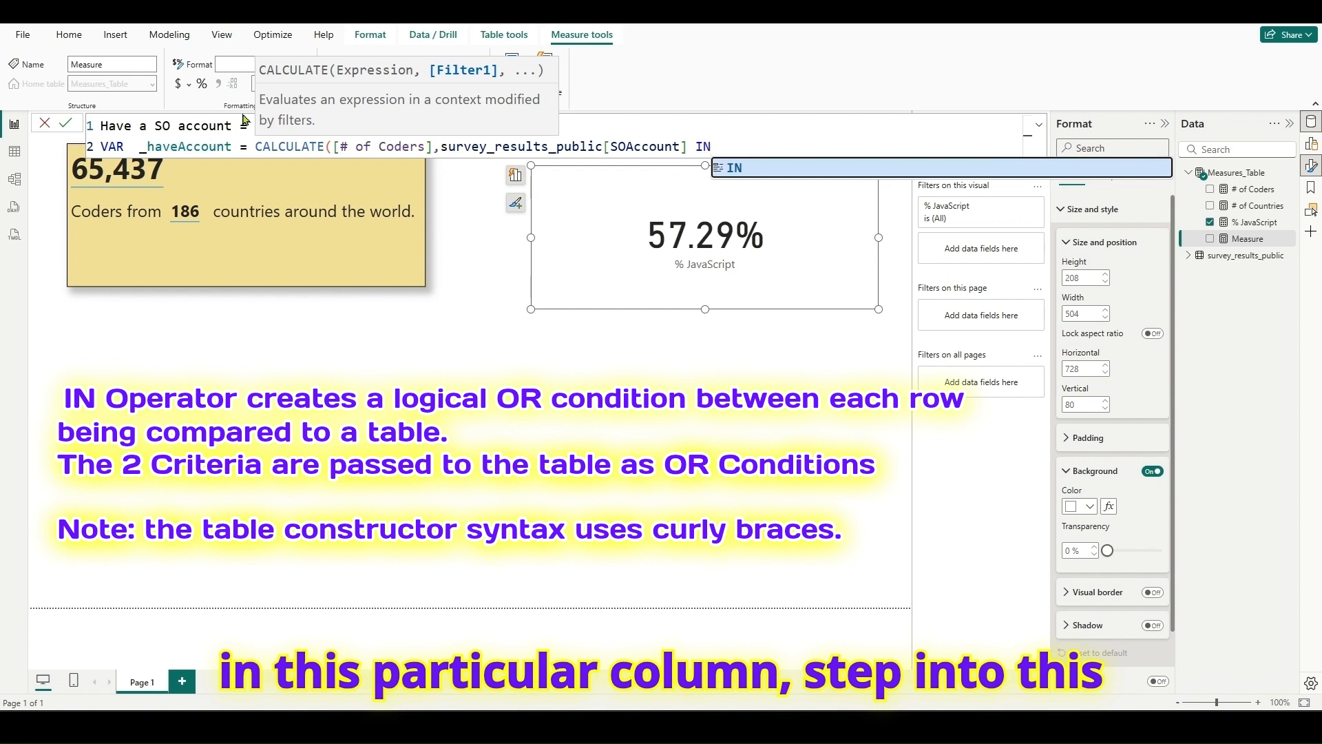
type("(")
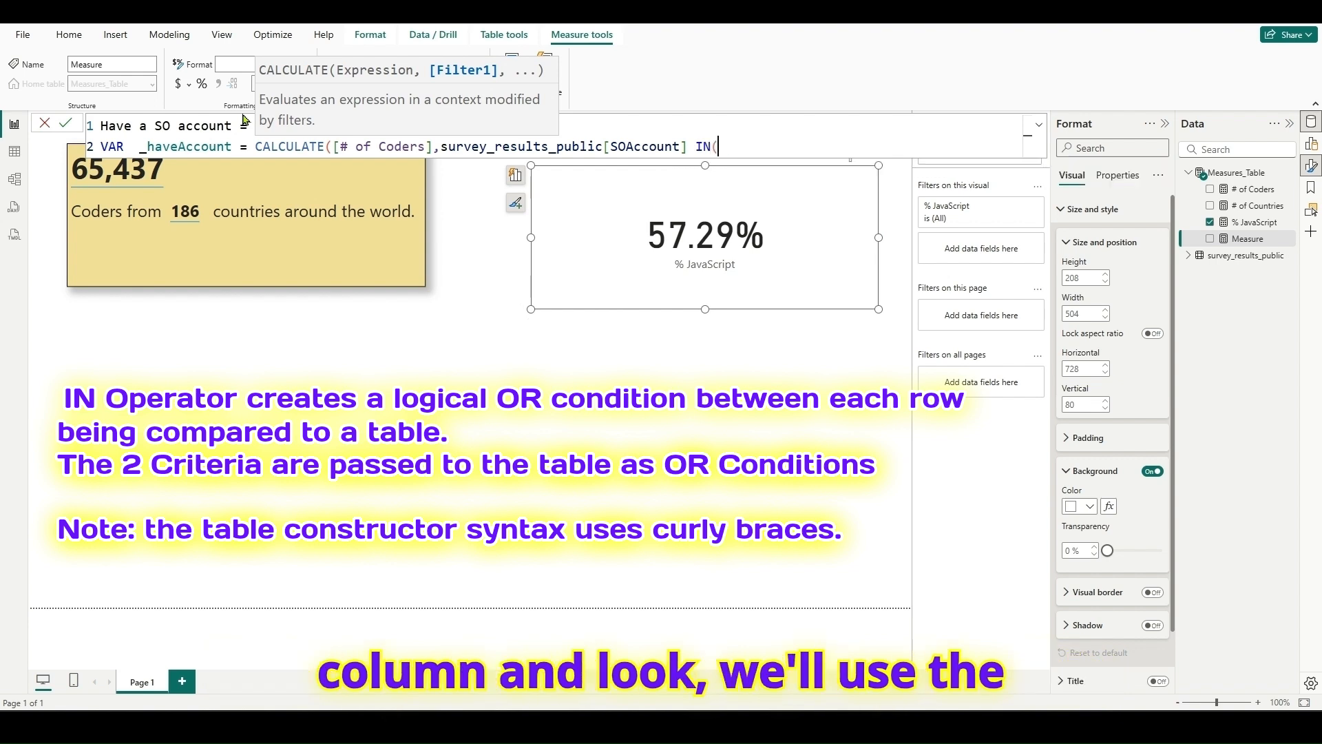
key("BackSpace")
type("{\"Yes\"")
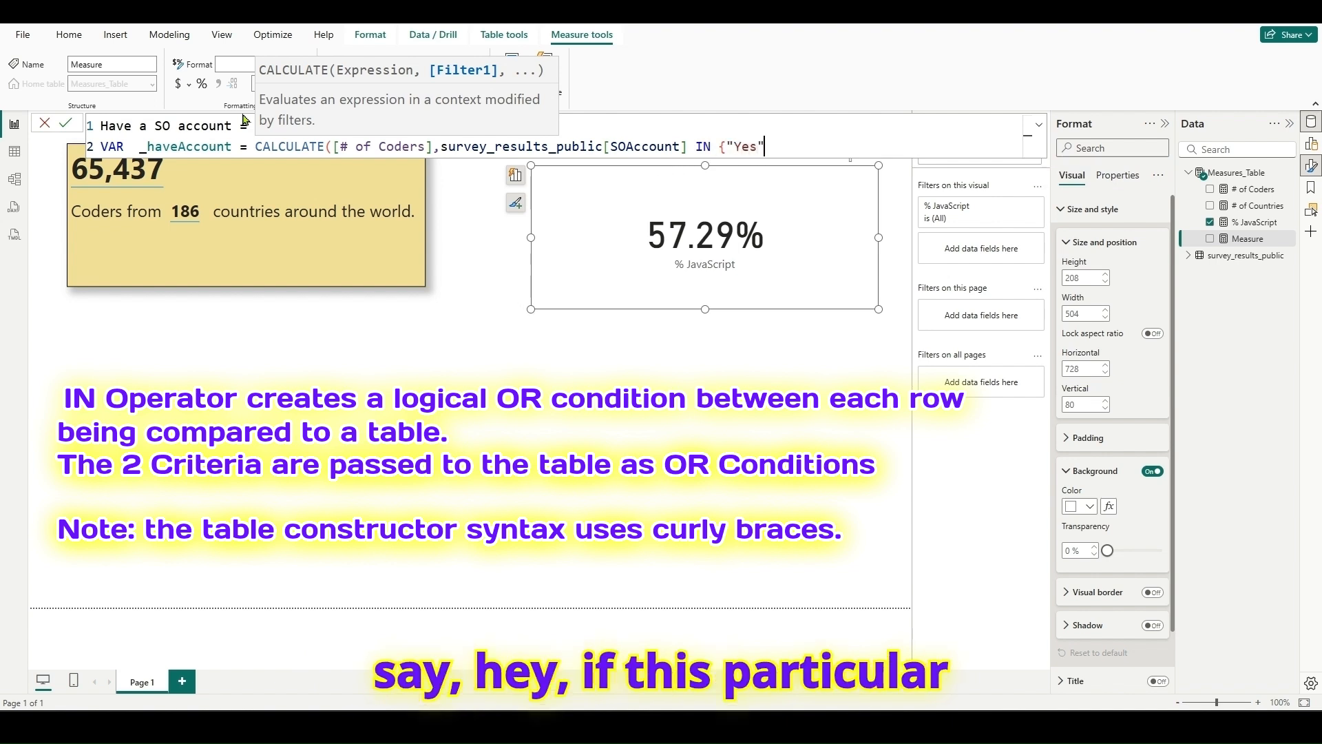
type(",\"")
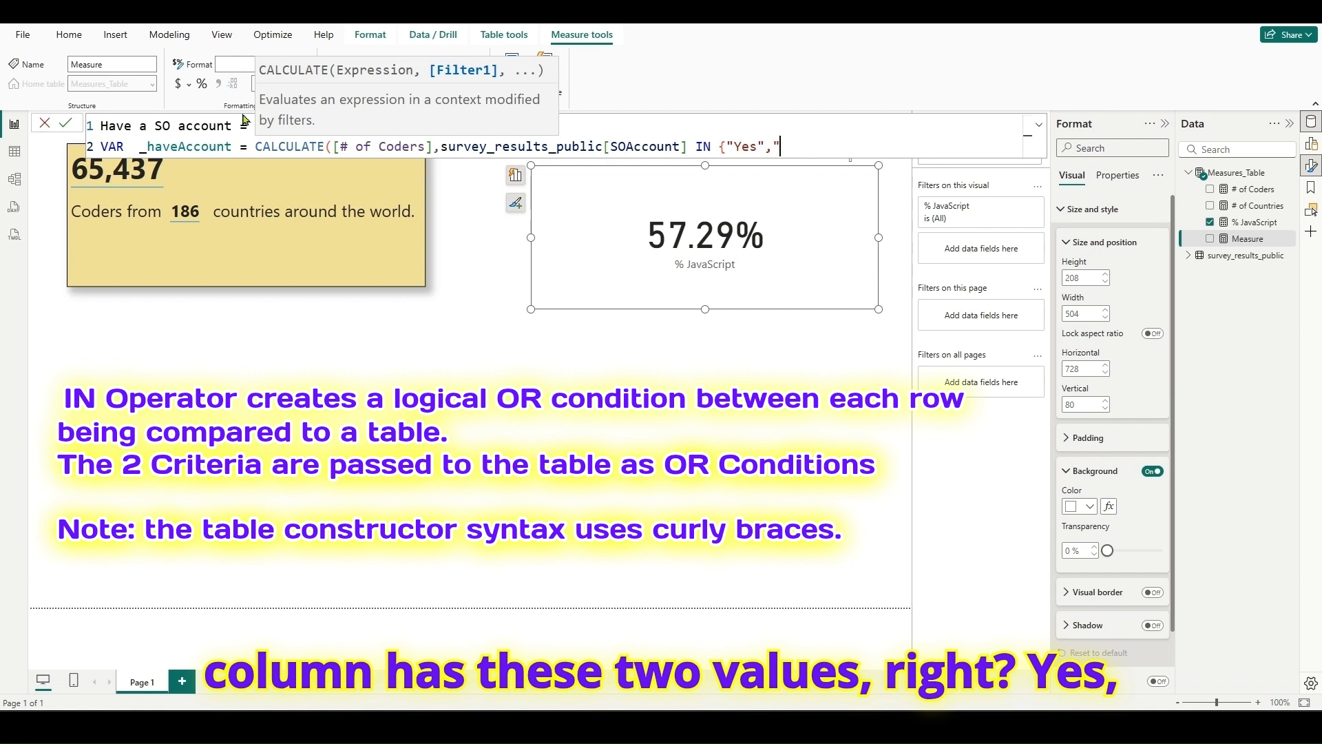
type("Not sure/can")
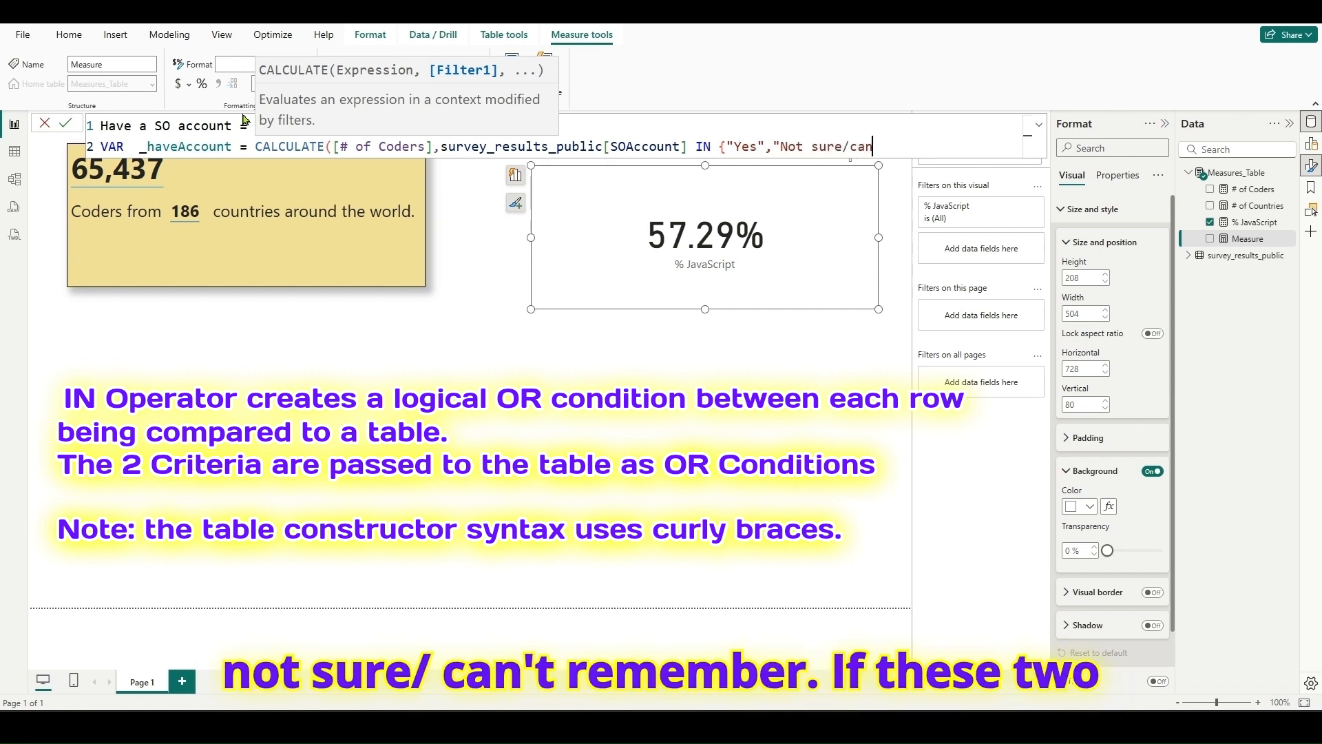
type("'t reme")
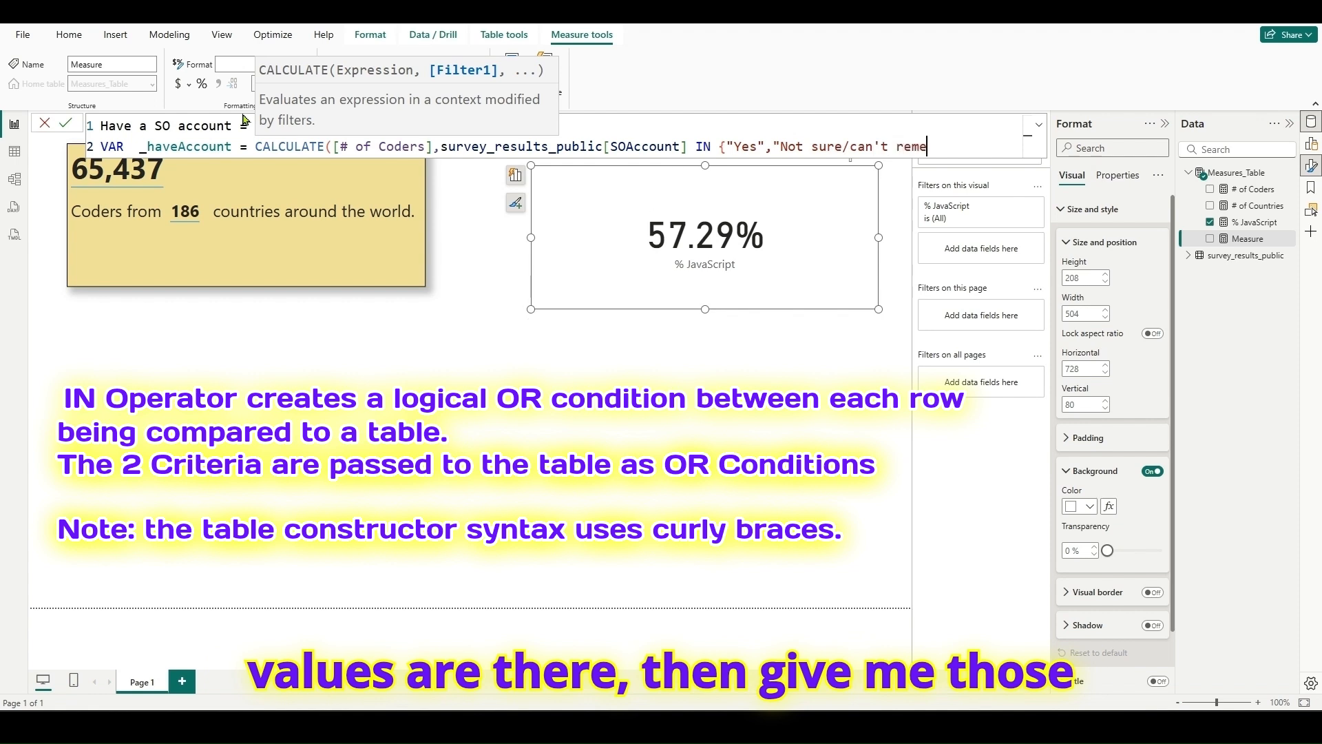
type("mber")
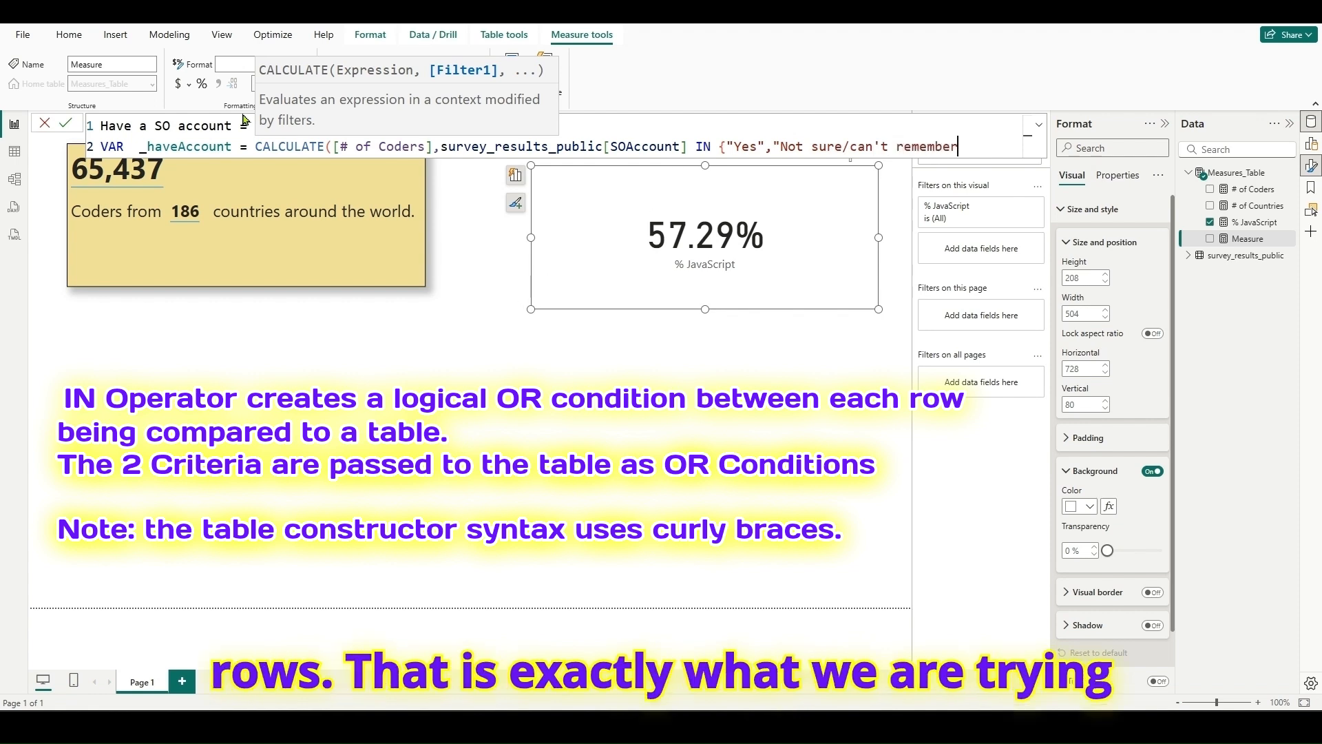
type("\"})")
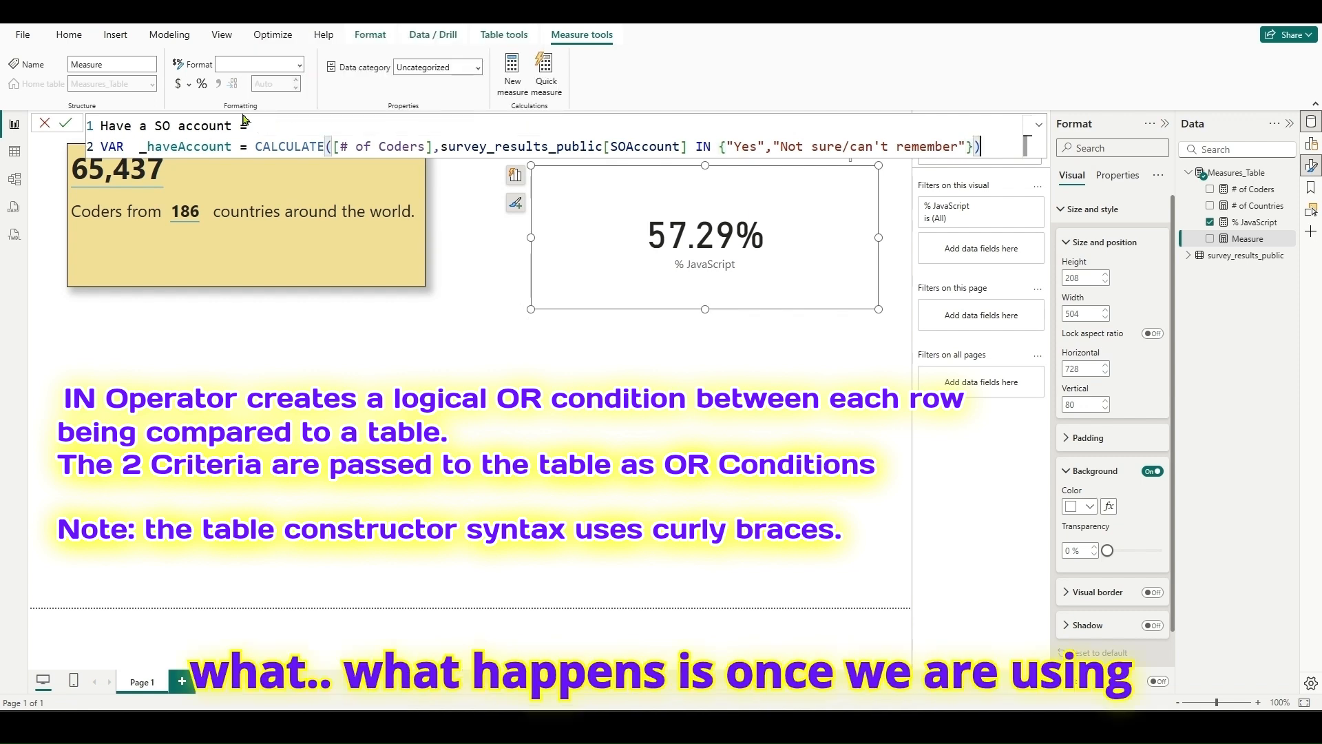
- Add a RETURN section that uses DIVIDE to divide _haveAccount by [# of Coders]
key("shift+Return")
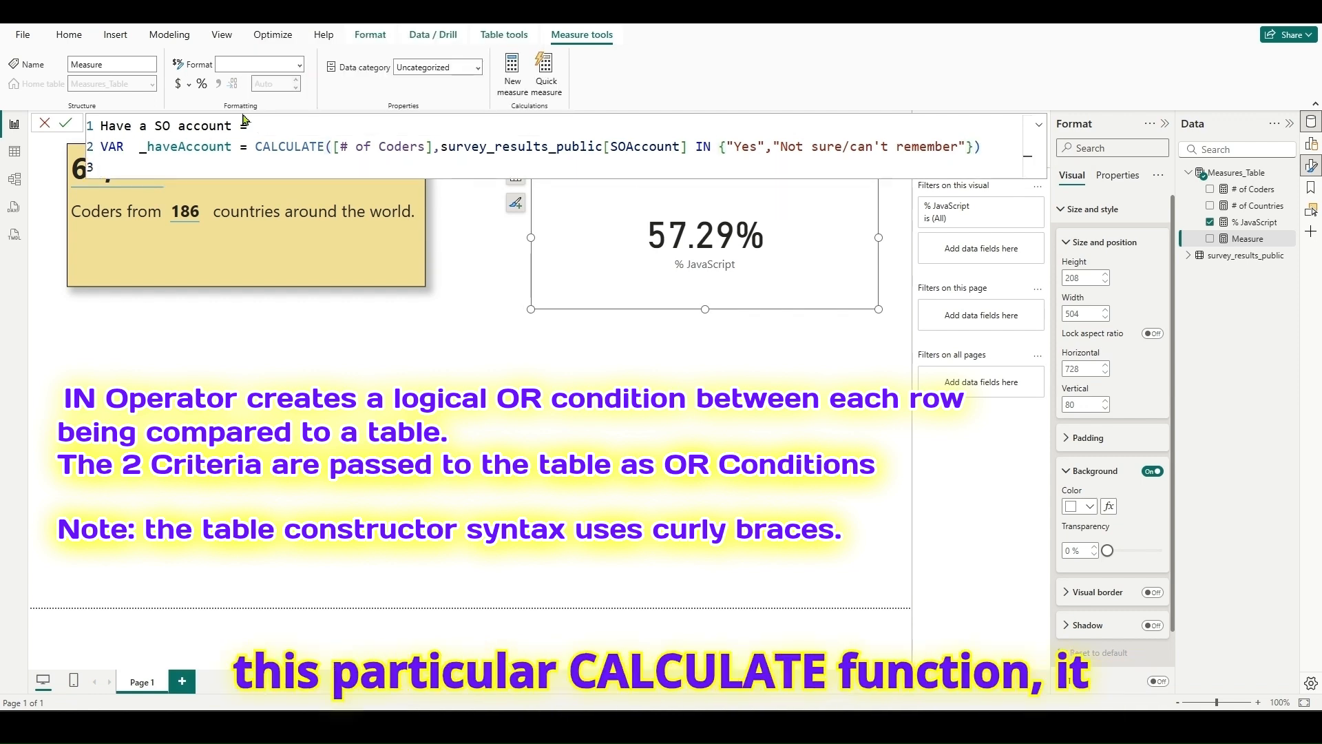
type("RE")
key("Tab")
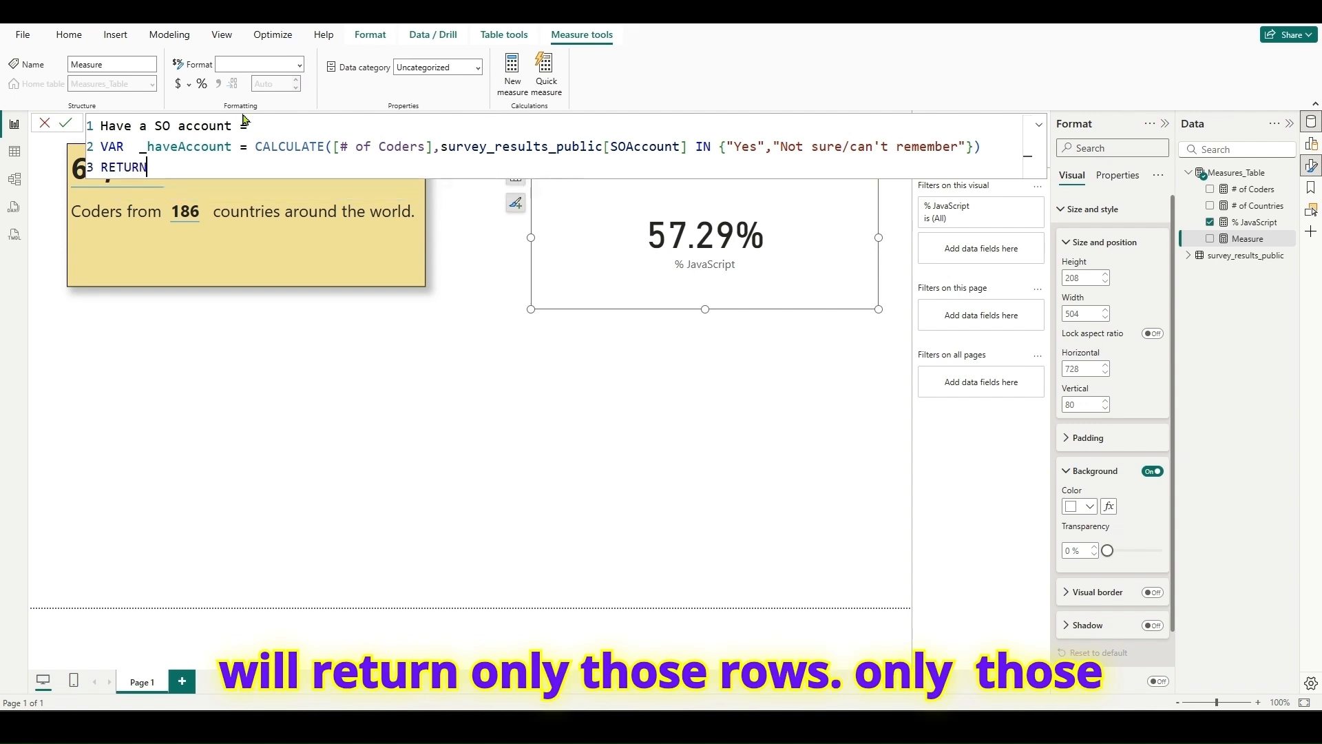
key("shift+Return")
type("DIV")
key("Tab")
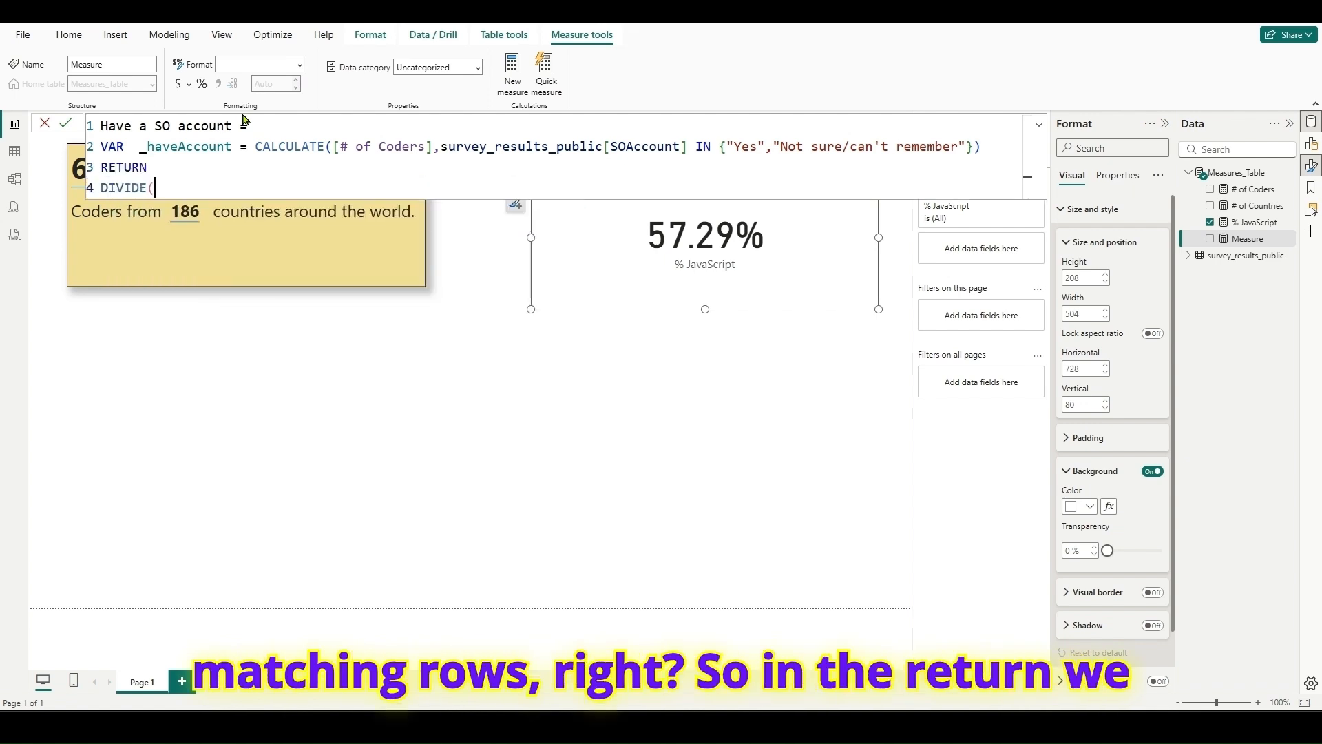
type("_h")
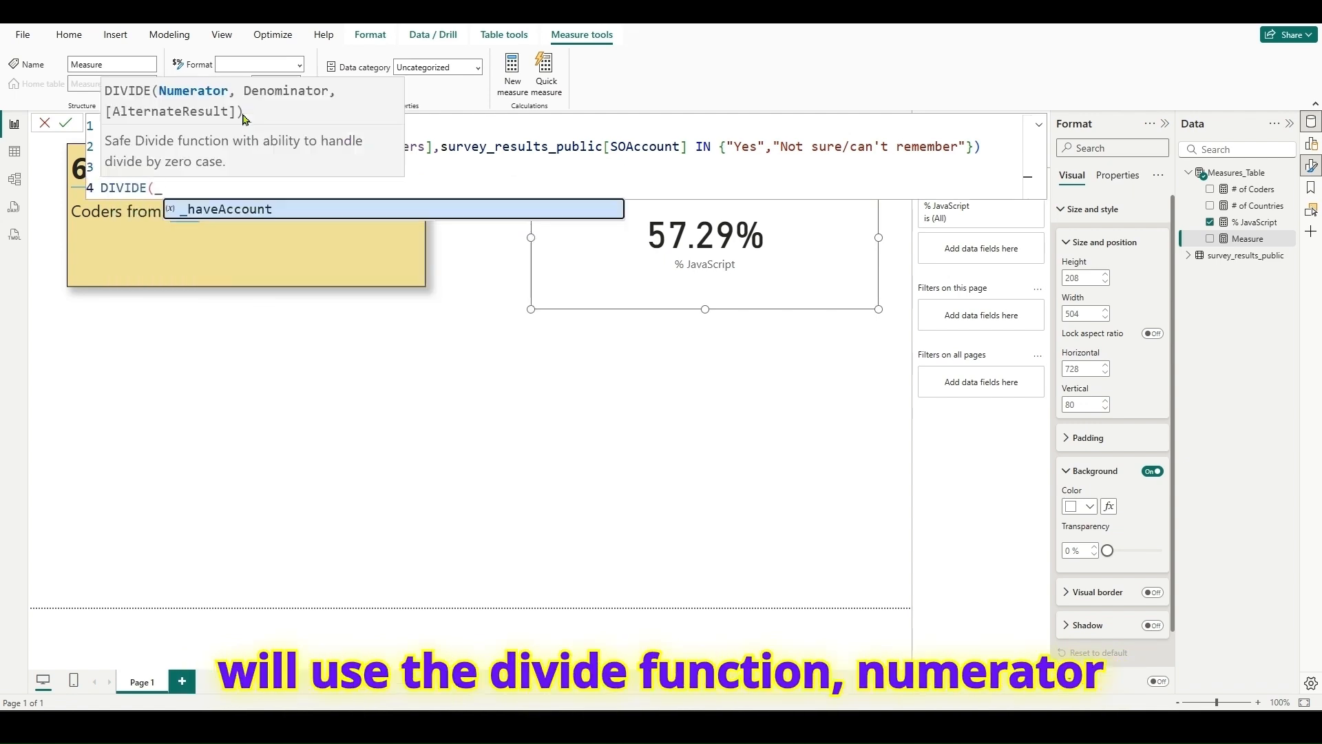
key("Tab")
type(",")
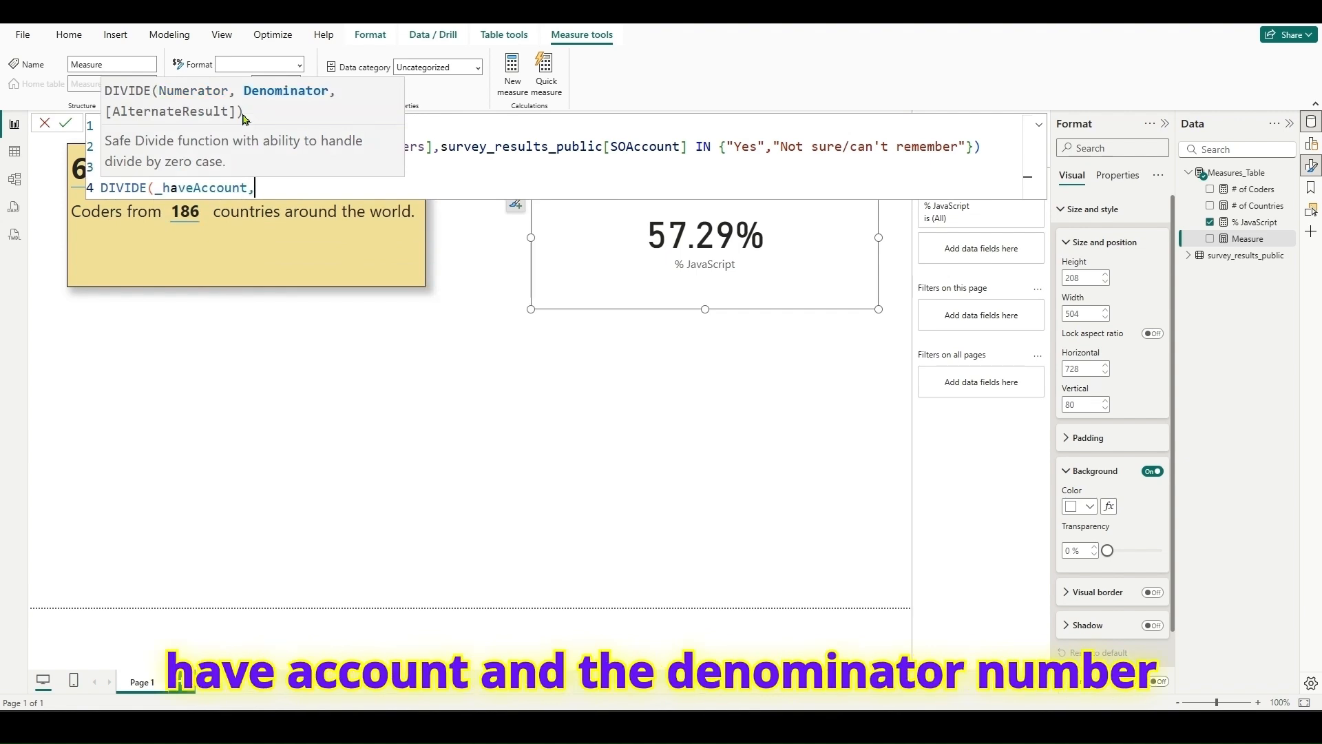
type("[#")
key("Tab")
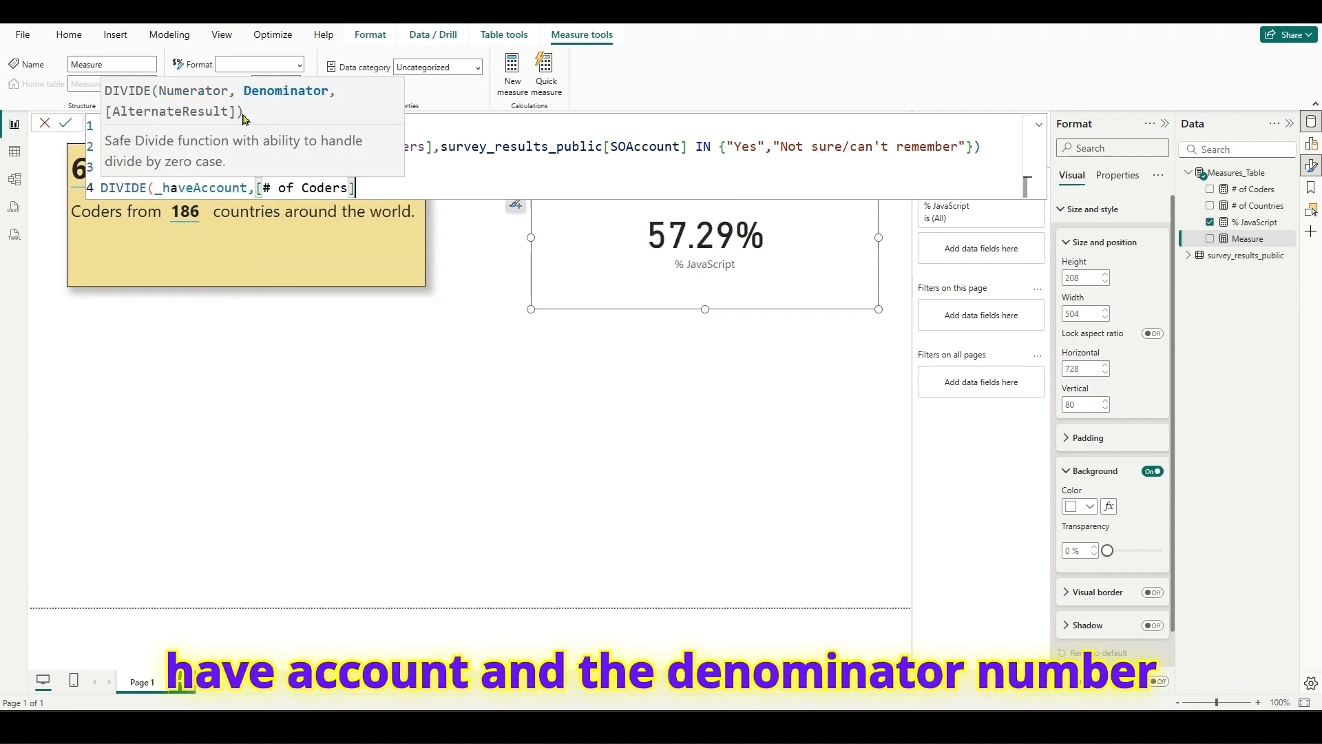
type(")")
key("shift+Return")
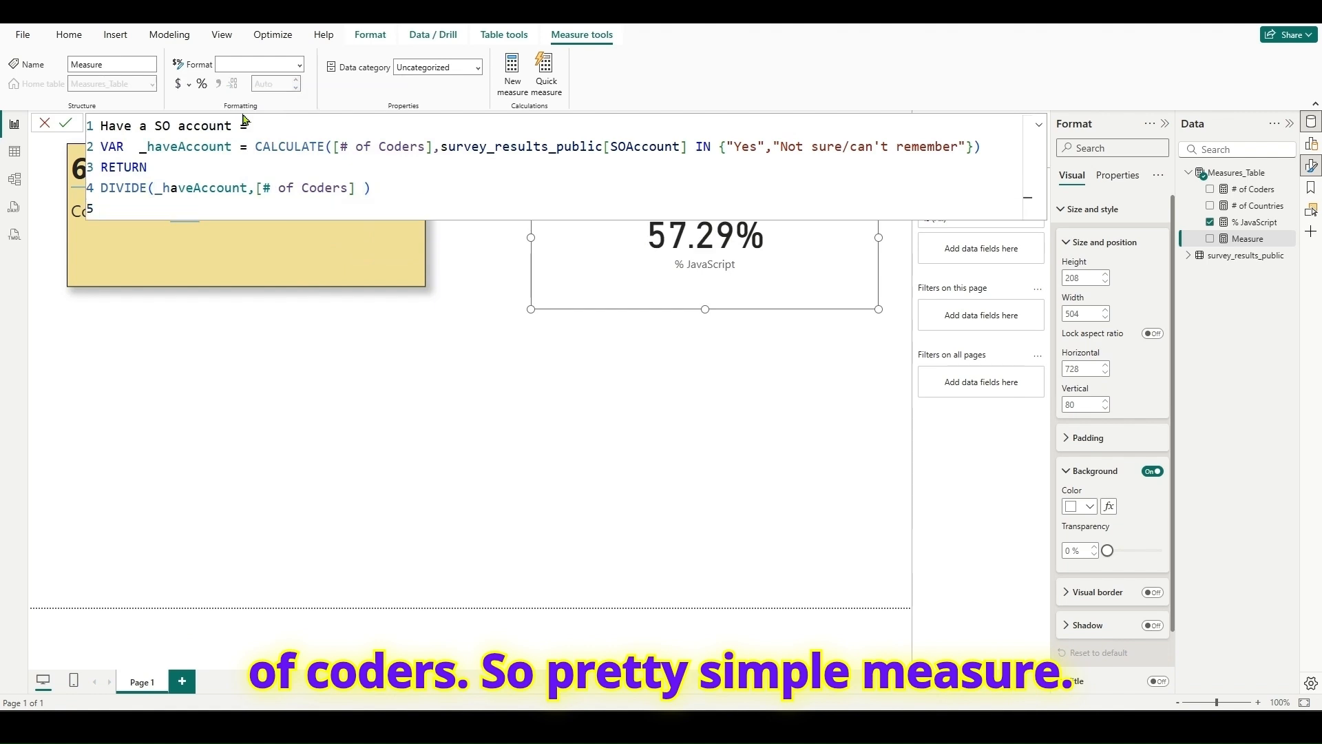
- Move the CALCULATE expression onto its own indented line below the _haveAccount variable declaration
double_click(312, 149)
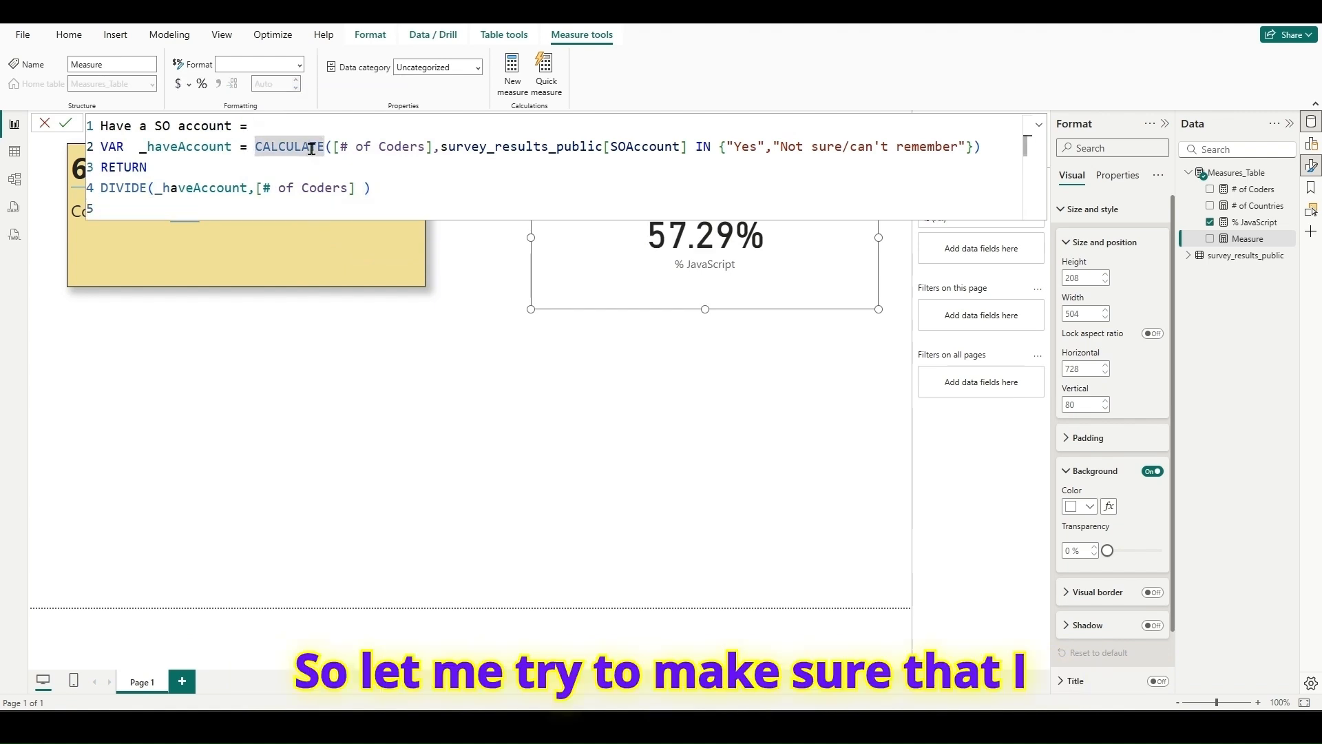
key("shift+Return")
key("Tab")
key("Tab")
key("Tab")
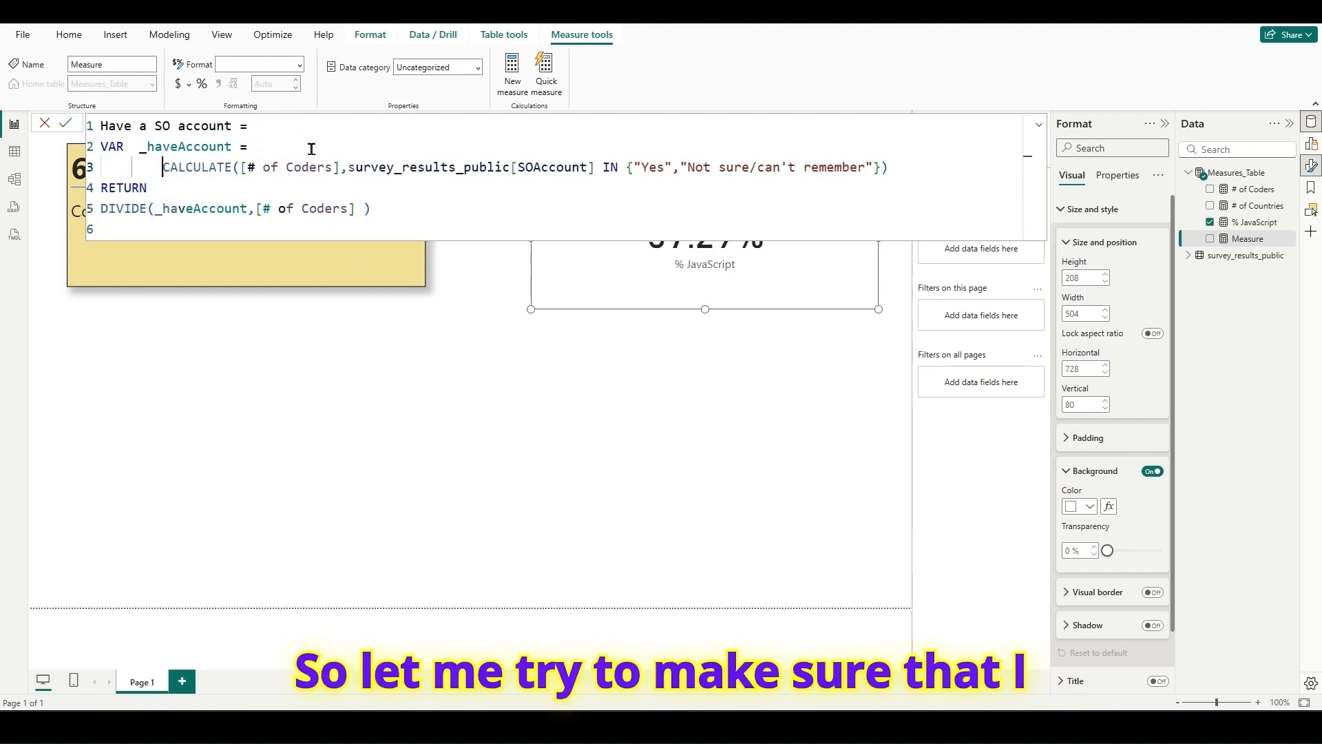
- Put the survey_results_public[SOAccount] filter on its own indented line and commit the measure
double_click(430, 169)
key("Left")
key("shift+Return")
key("Tab")
key("Tab")
key("Tab")
key("Tab")
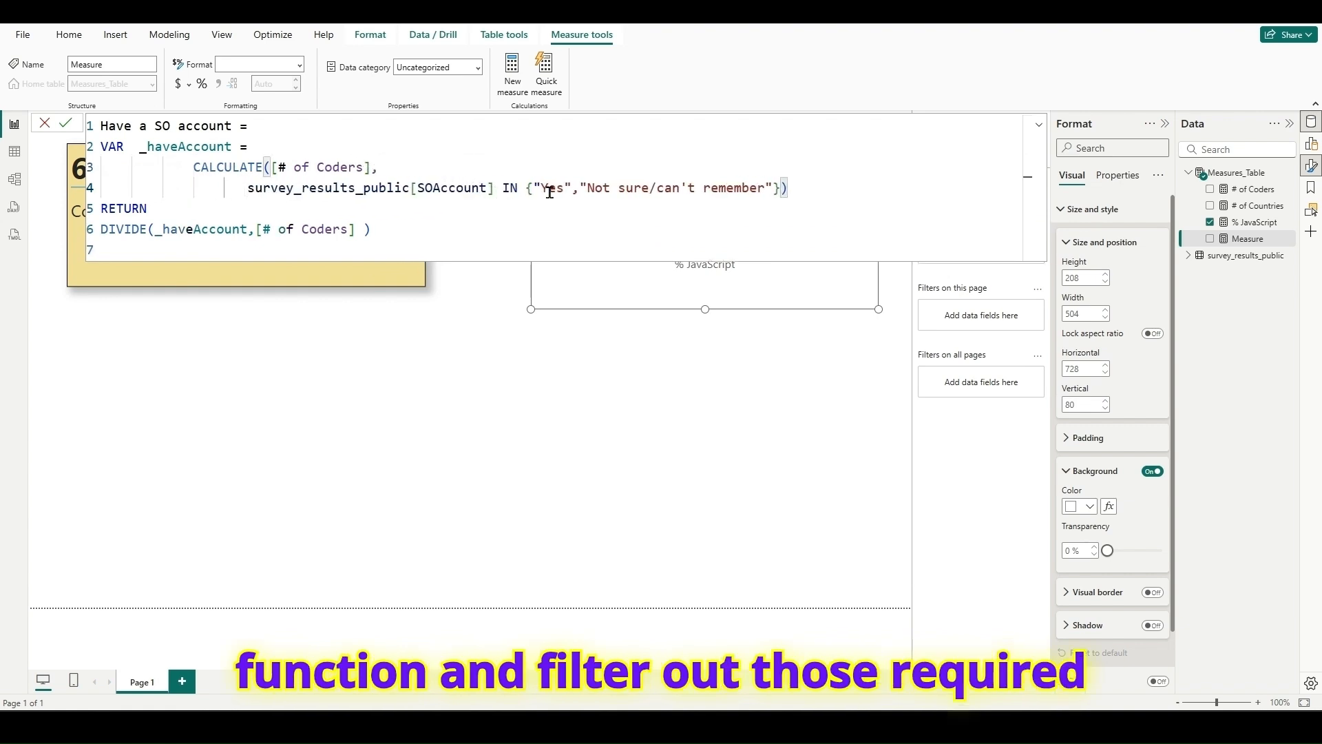
left_click(422, 230)
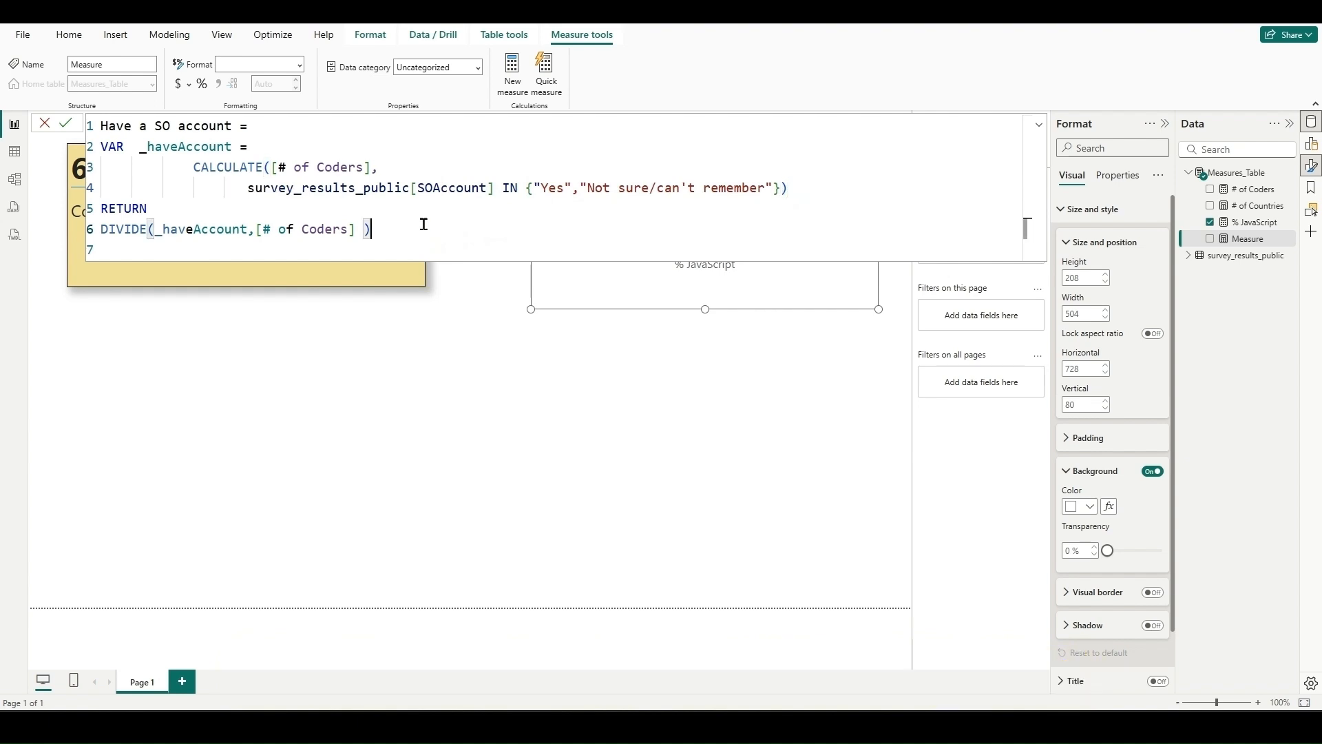
left_click(64, 125)
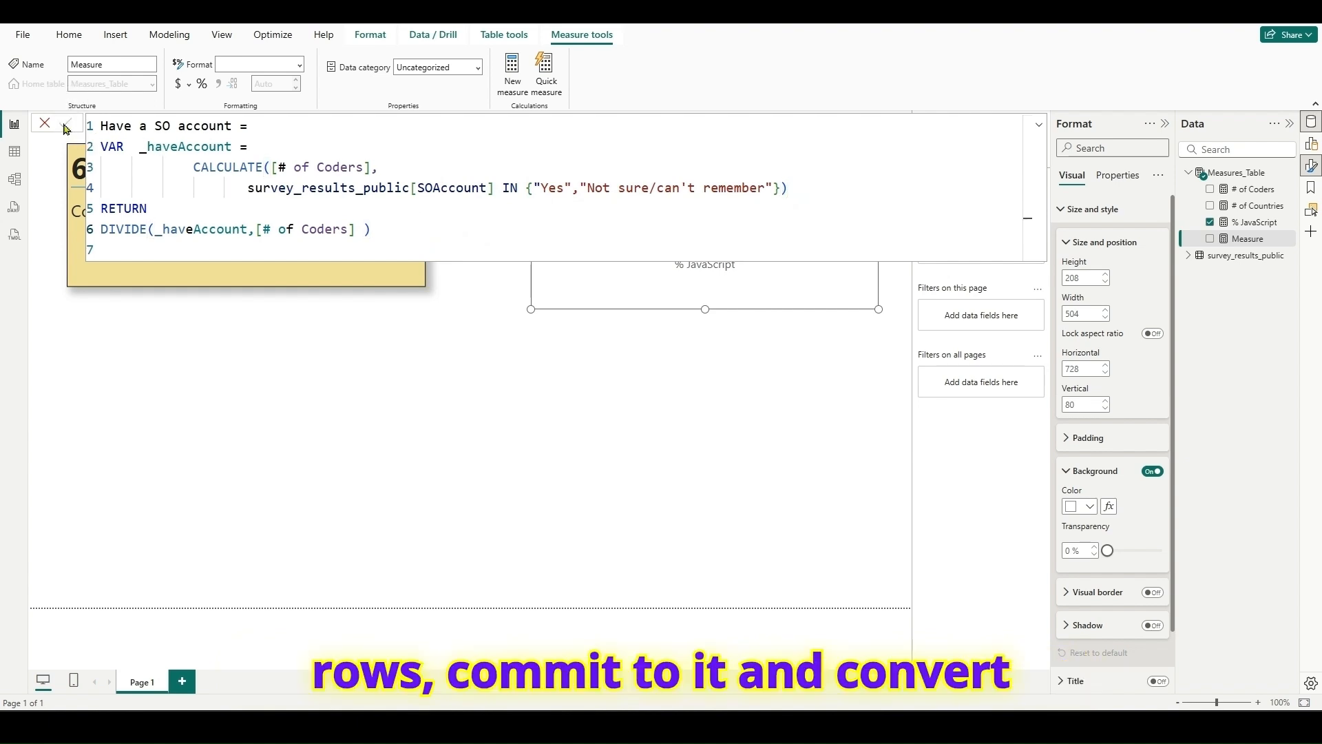
- Format the Have a SO account measure as a percentage and show it on a card below the % JavaScript card
left_click(201, 84)
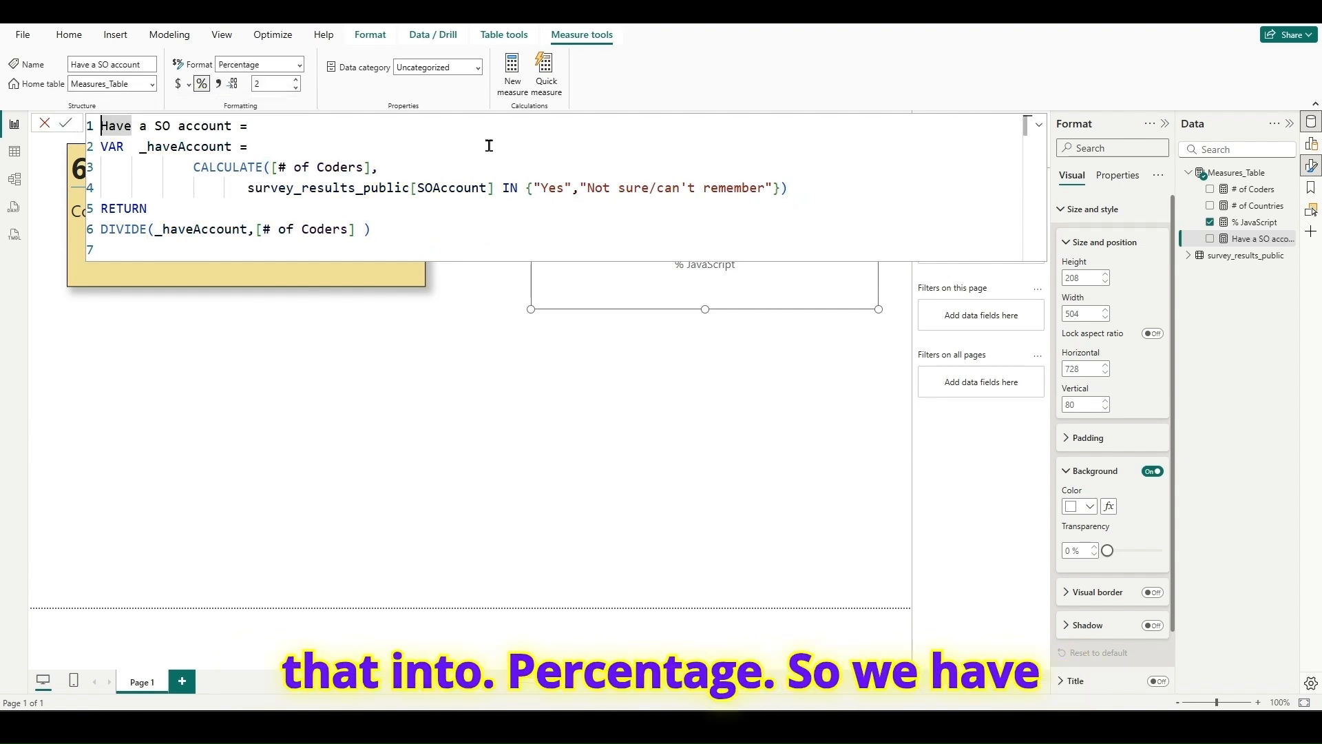
left_click(45, 125)
left_click_drag(1250, 239, 651, 424)
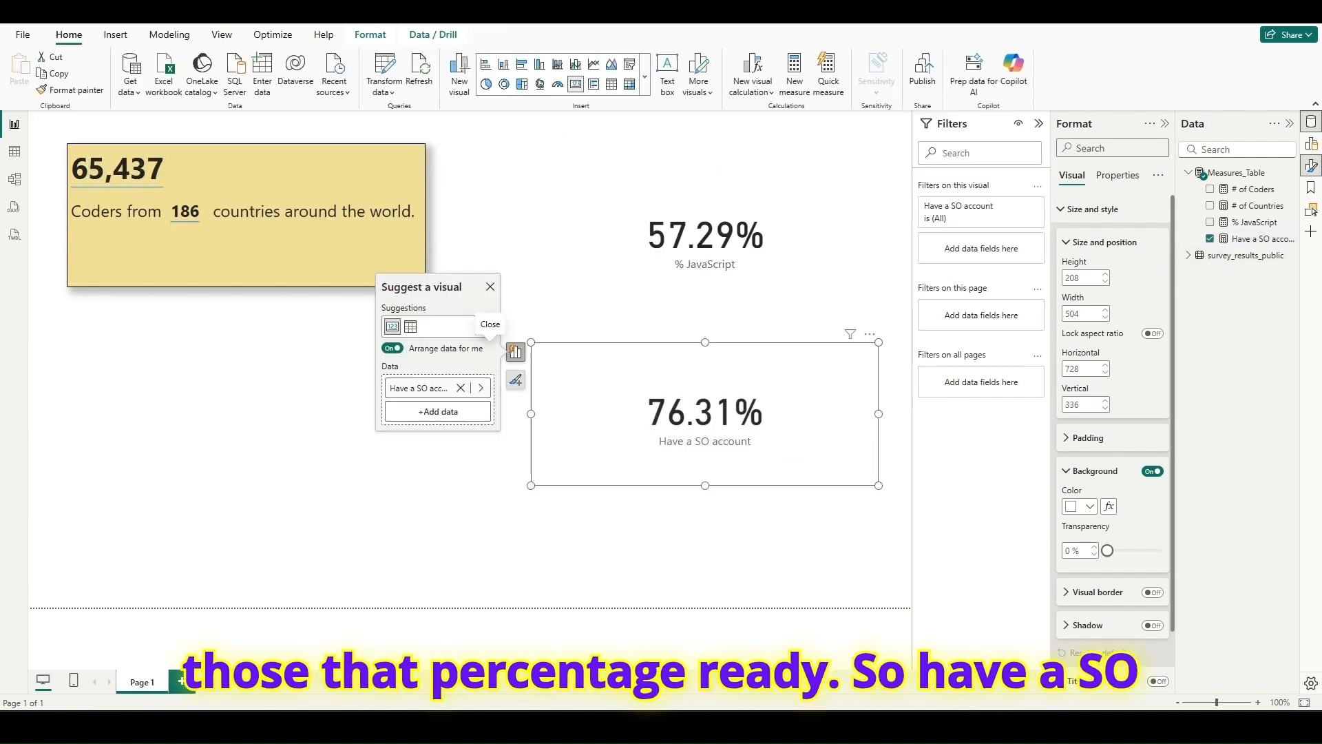
- Check the Stack Overflow account and shared salary information cards on the 2024 survey page in the browser
key("alt+Tab")
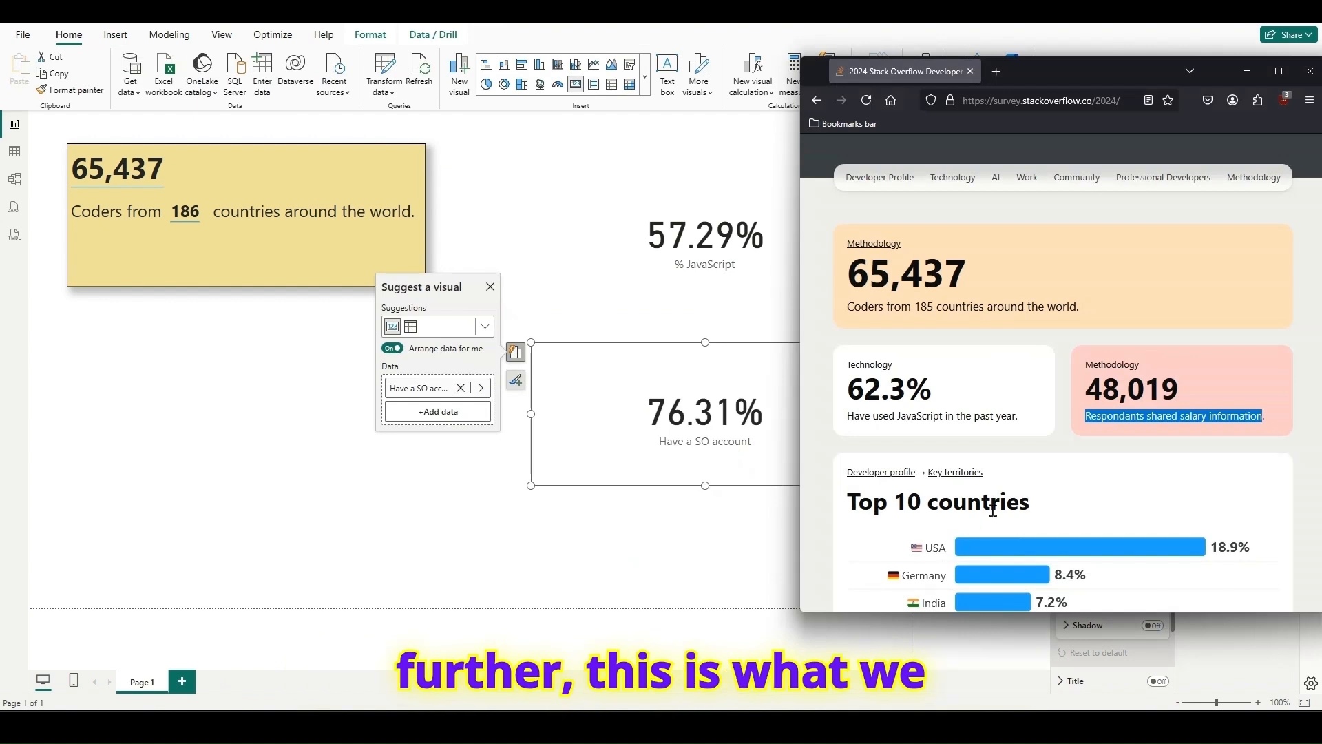
scroll(1121, 431, "down", 5)
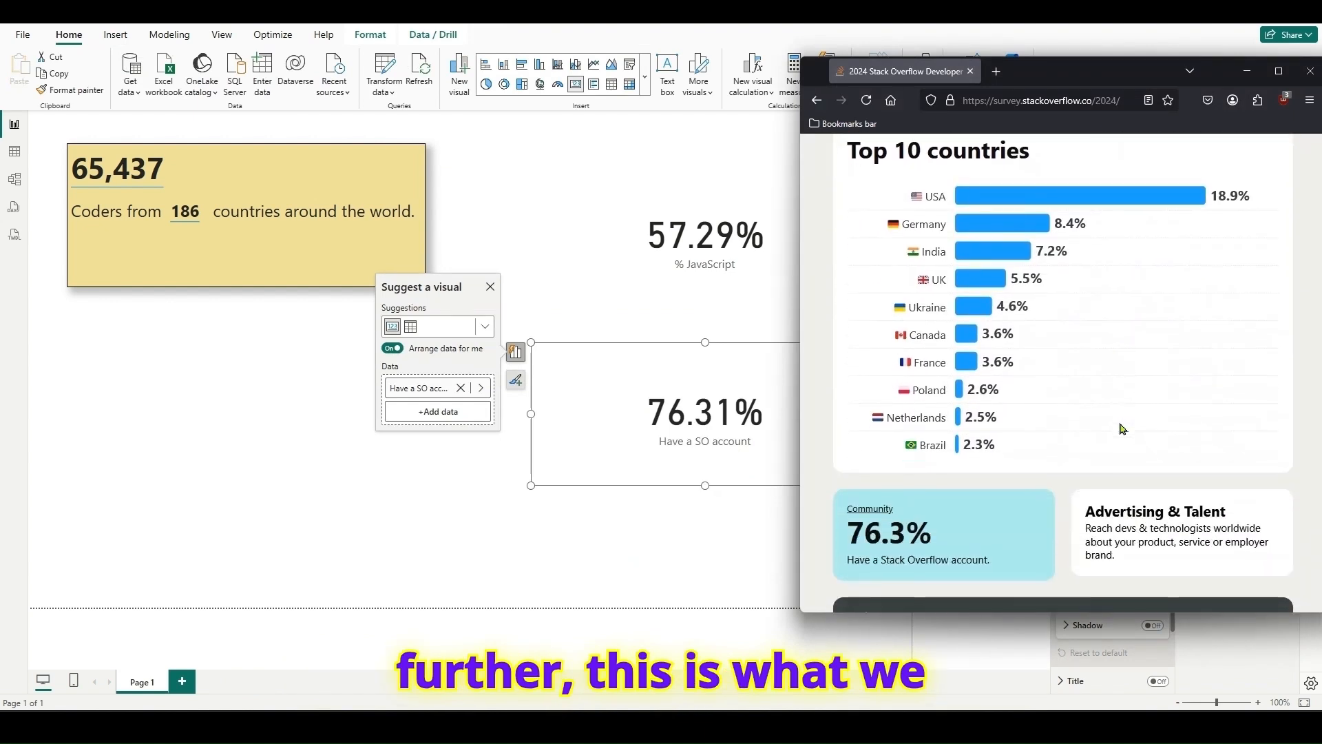
left_click_drag(848, 528, 994, 565)
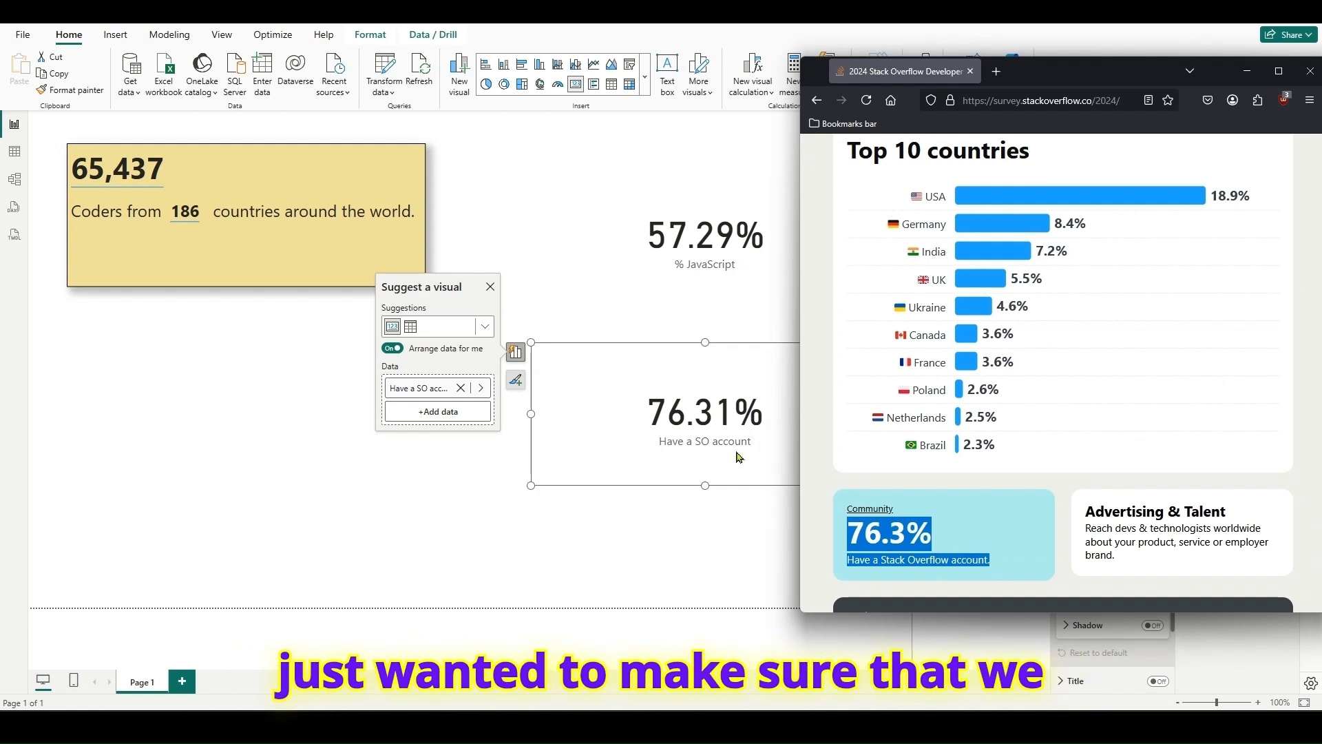
scroll(1106, 427, "up", 5)
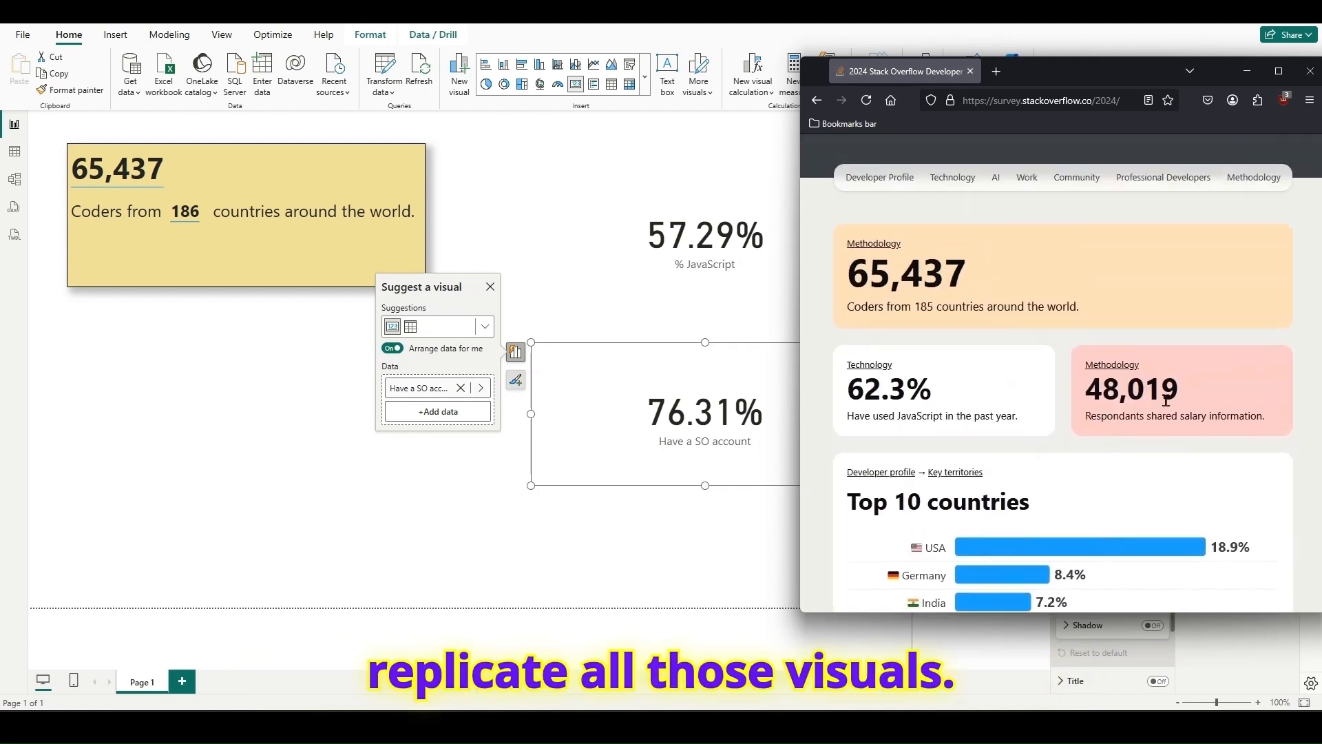
left_click_drag(1096, 398, 1192, 394)
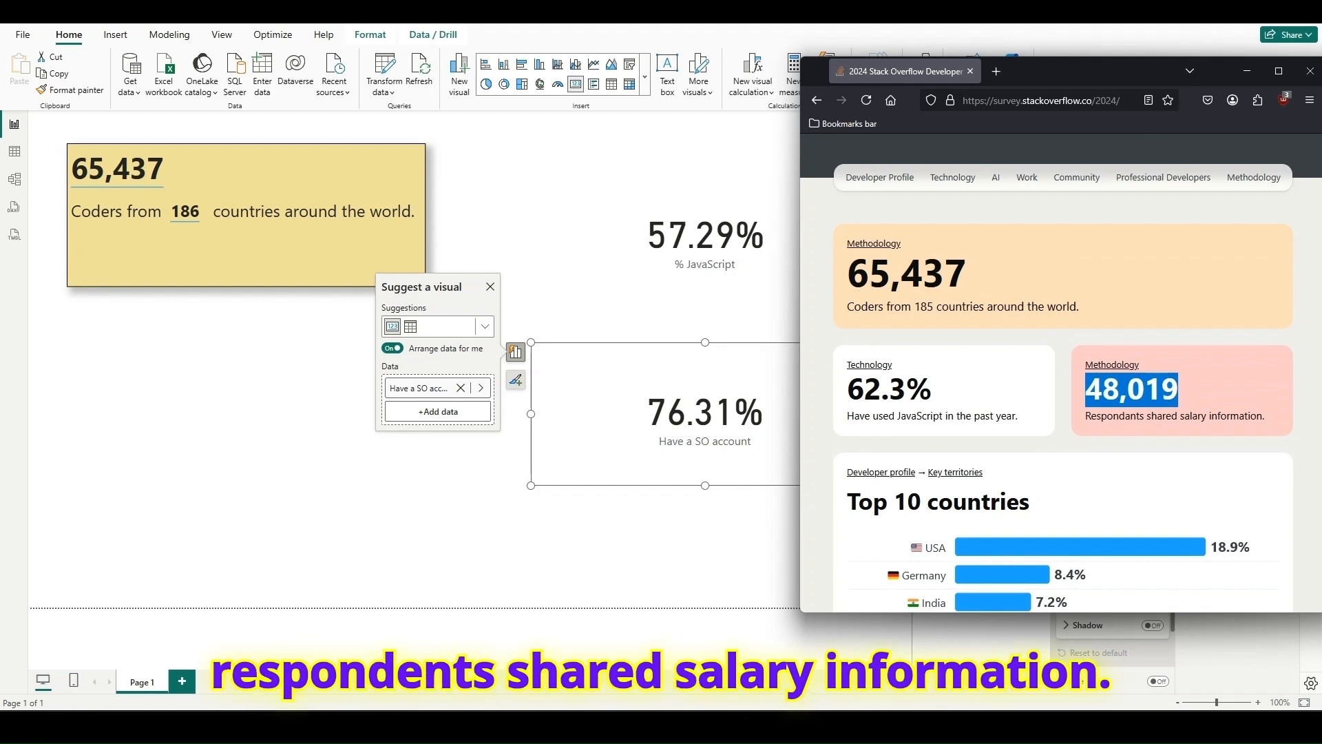
key("alt+Tab")
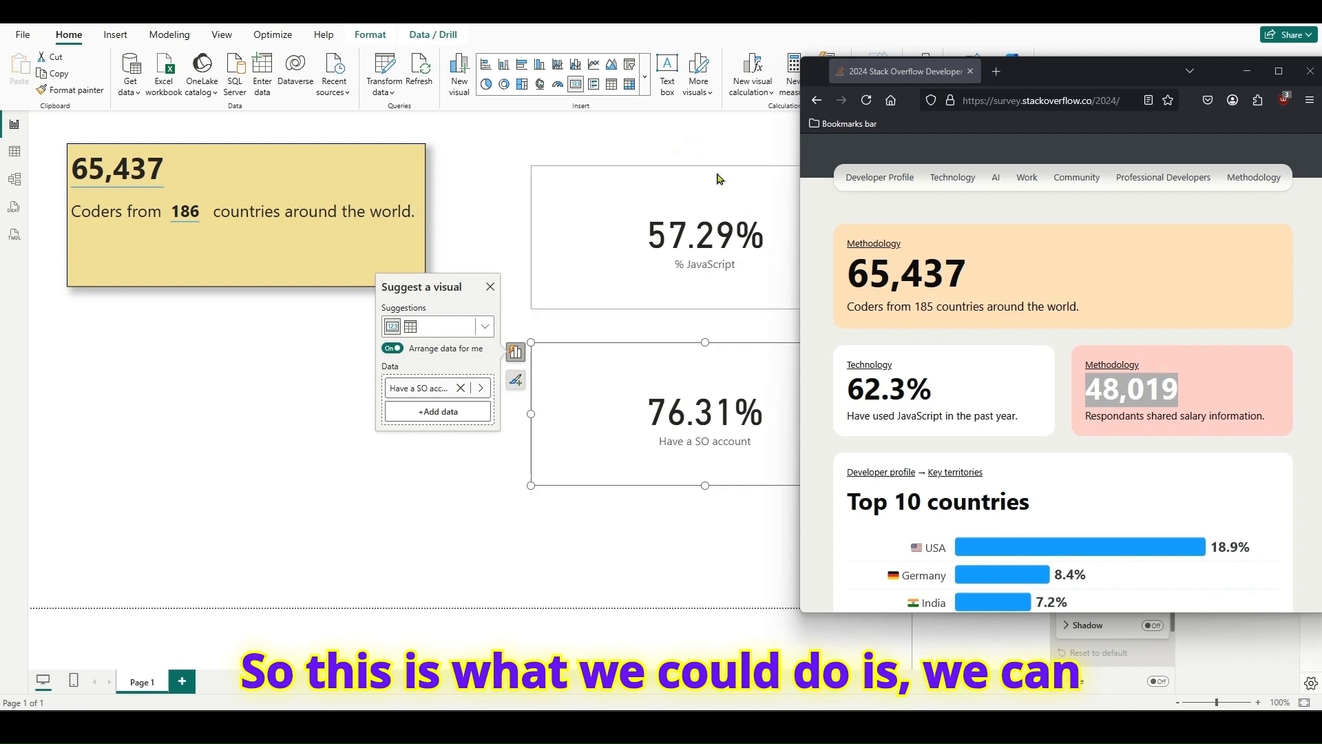
- Create a measure in Measures_Table named "Respondents with salary info" and start its CALCULATE expression with [# of Coders]
left_click(710, 143)
right_click(1234, 181)
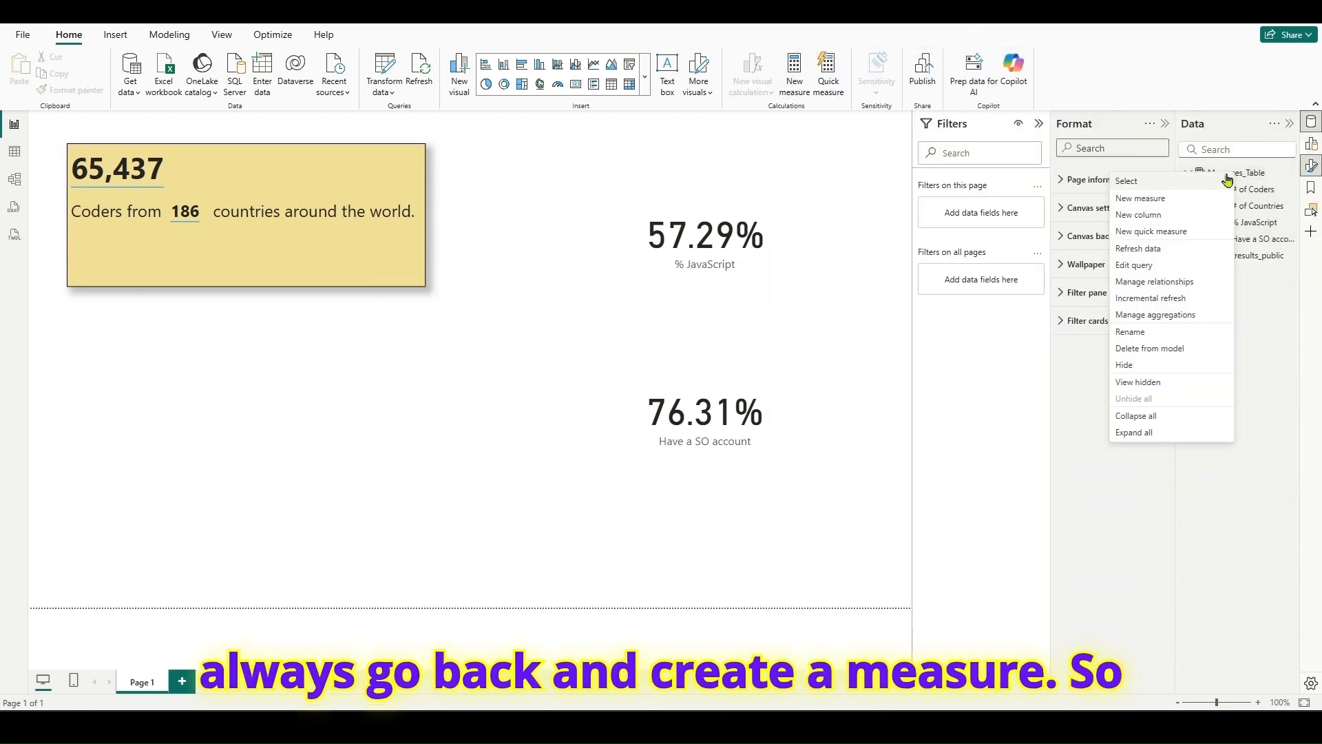
left_click(1177, 199)
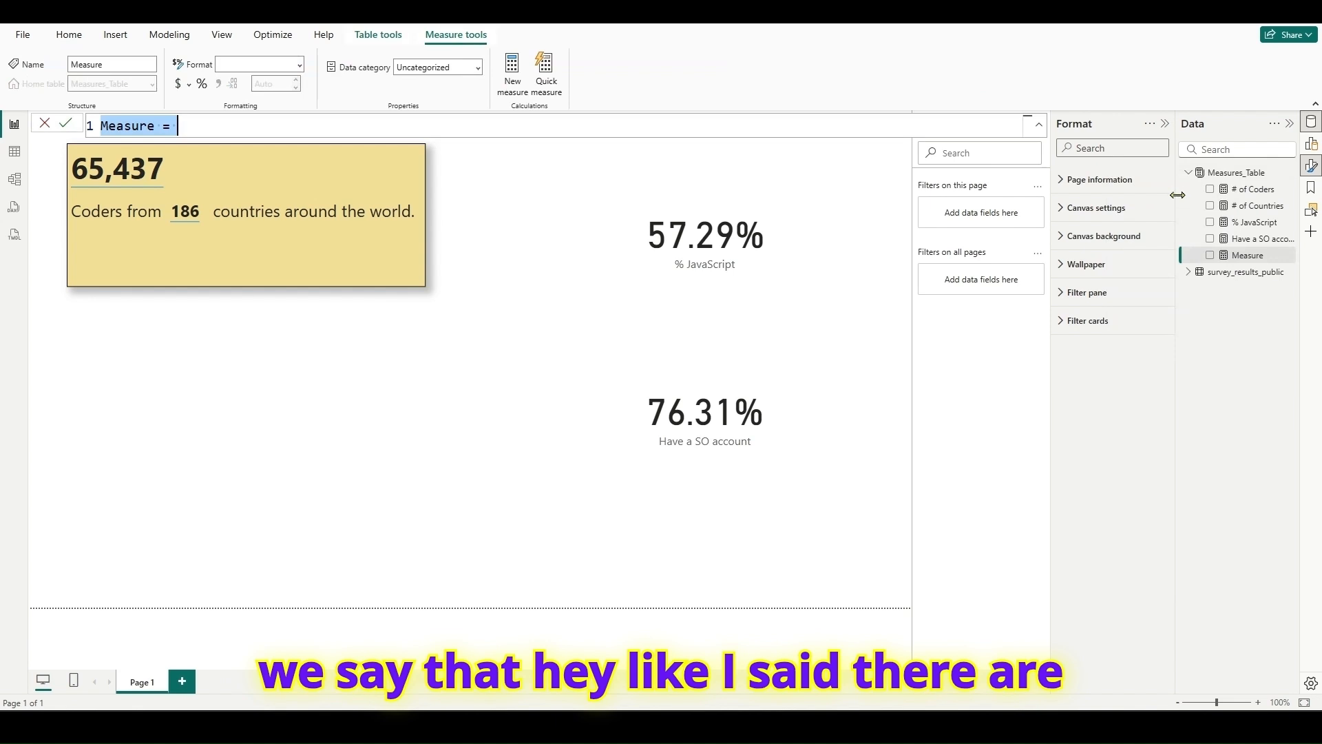
type("Resp")
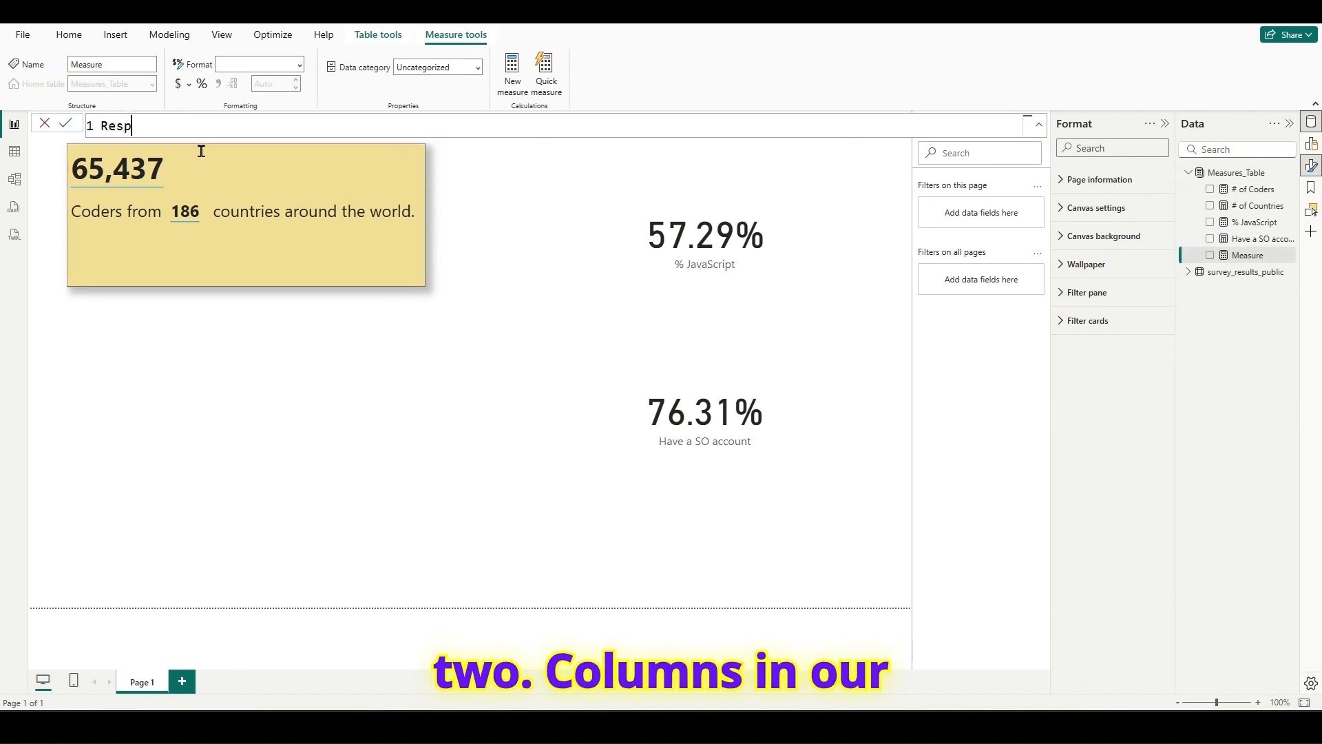
type("ondents w")
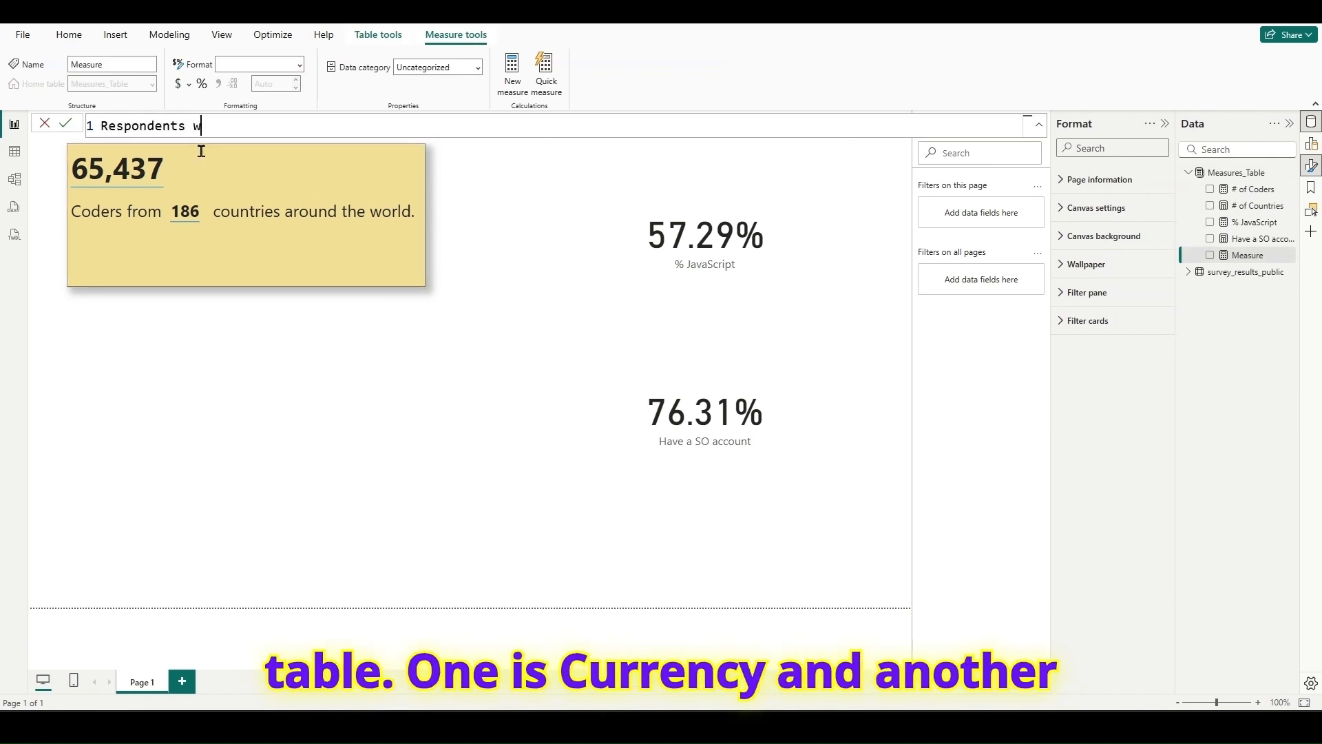
type("ith salary info = calc")
key("Tab")
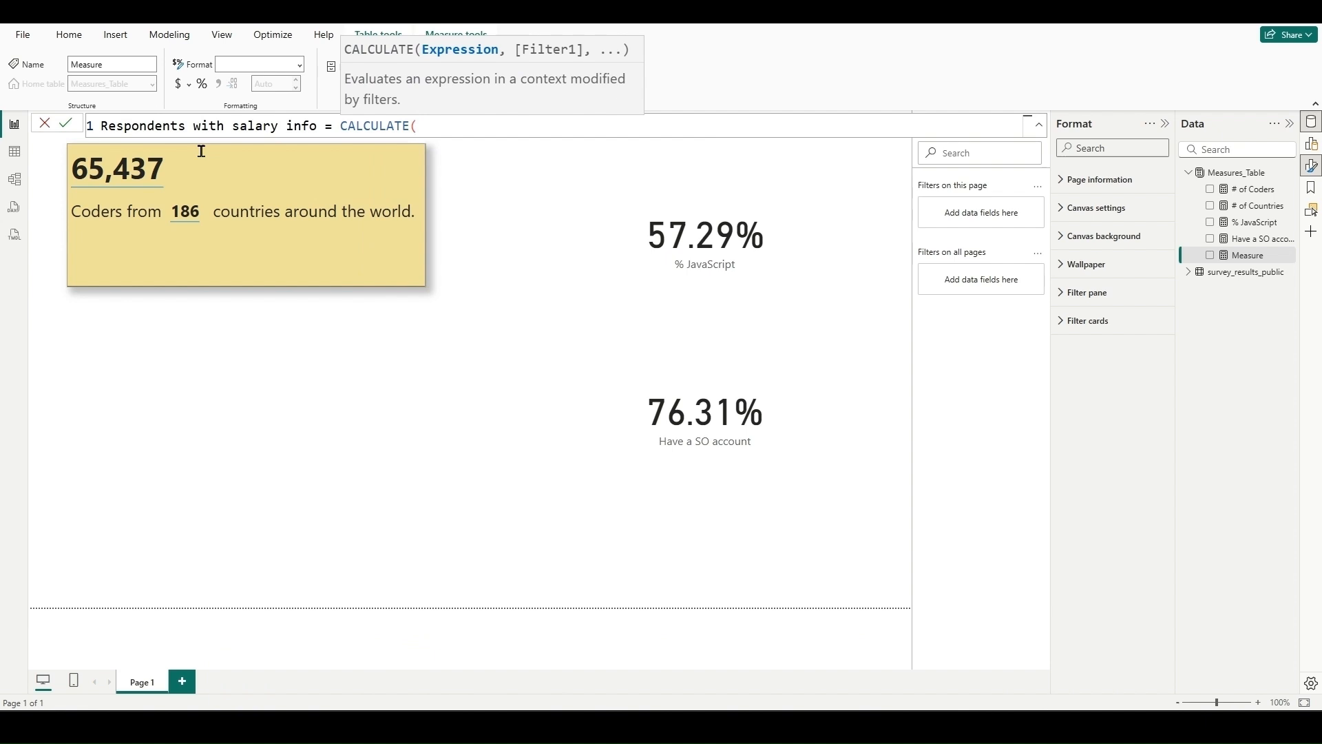
type("[#")
key("Tab")
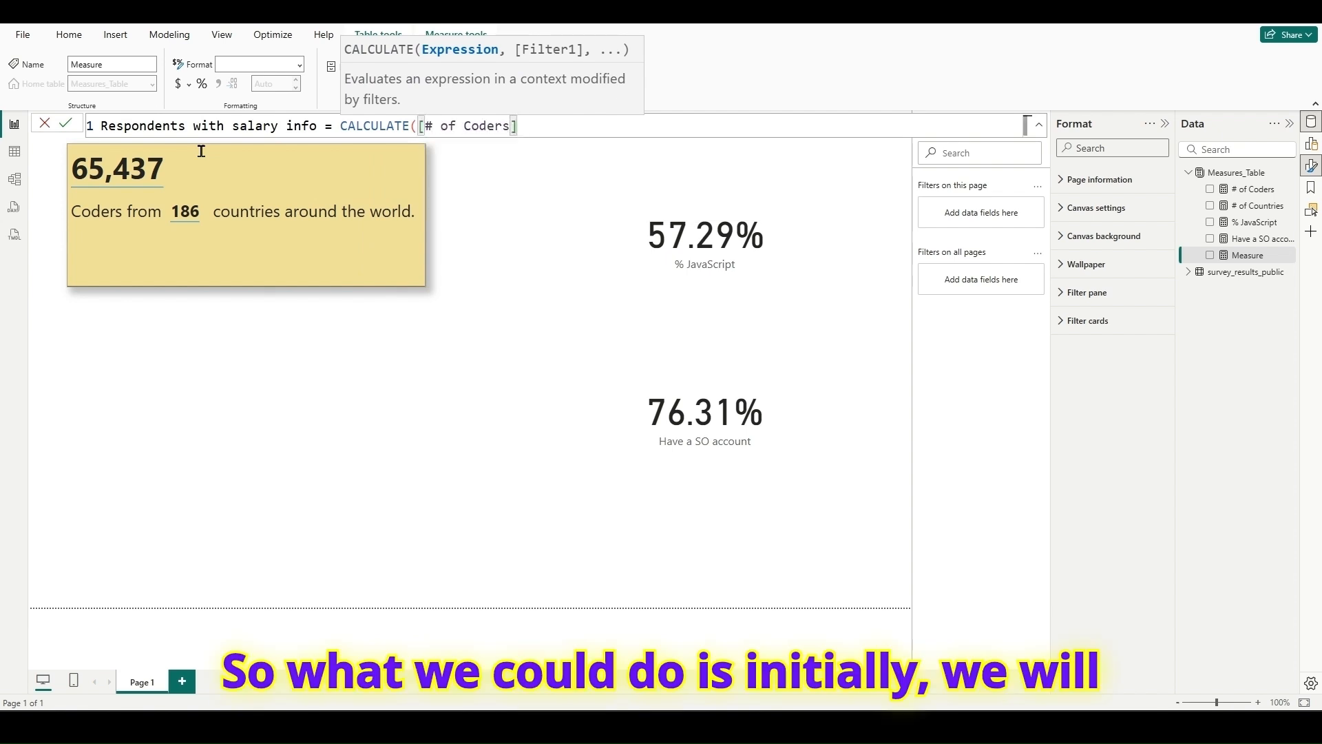
- Add the filter survey_results_public[Currency] <> "NA" to the CALCULATE expression and close it
type(",Cur")
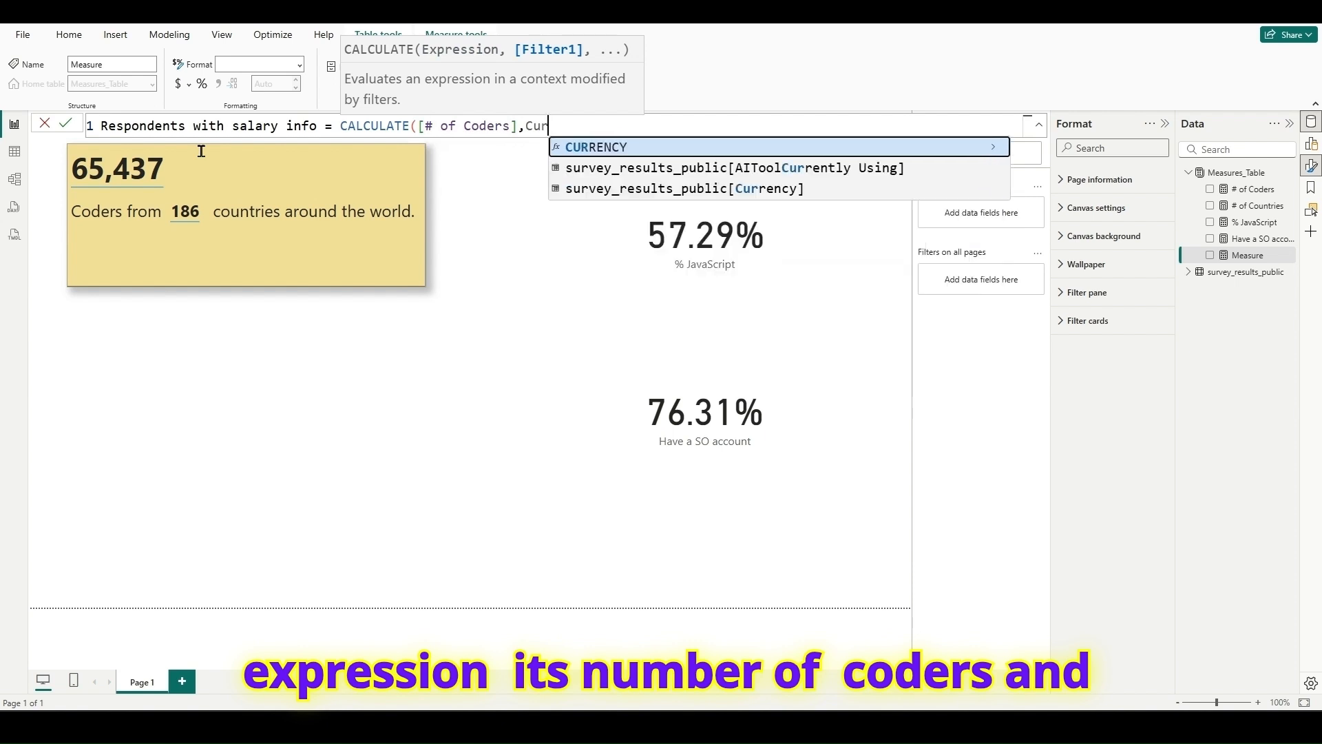
key("Down")
key("Down")
key("Tab")
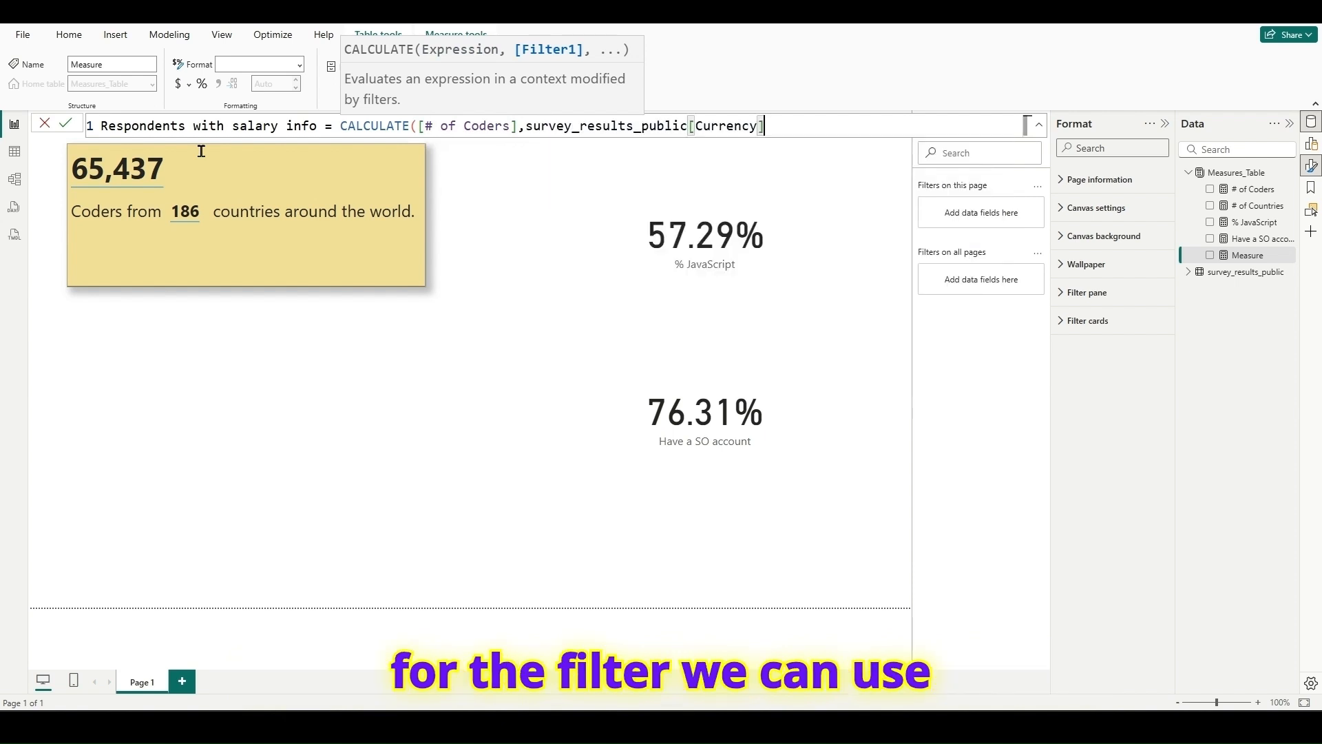
type("<> ")
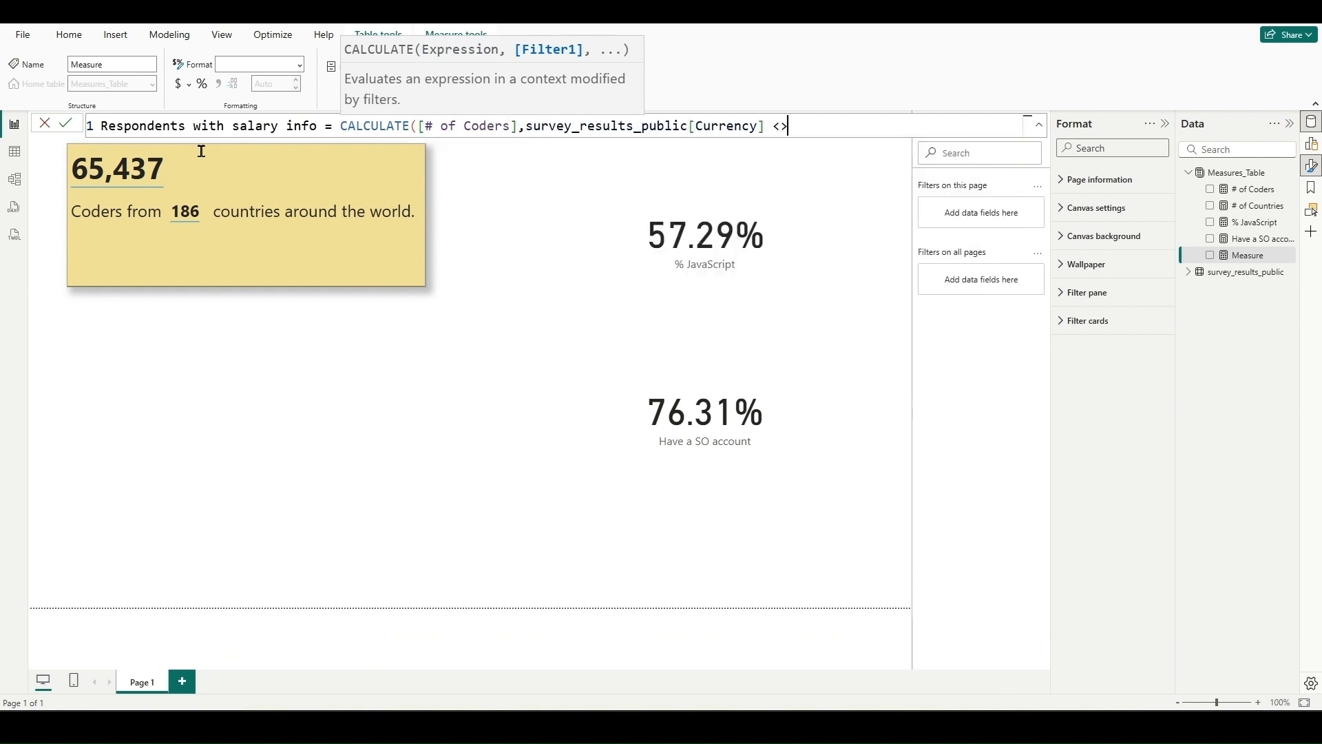
type("\"NA\" )")
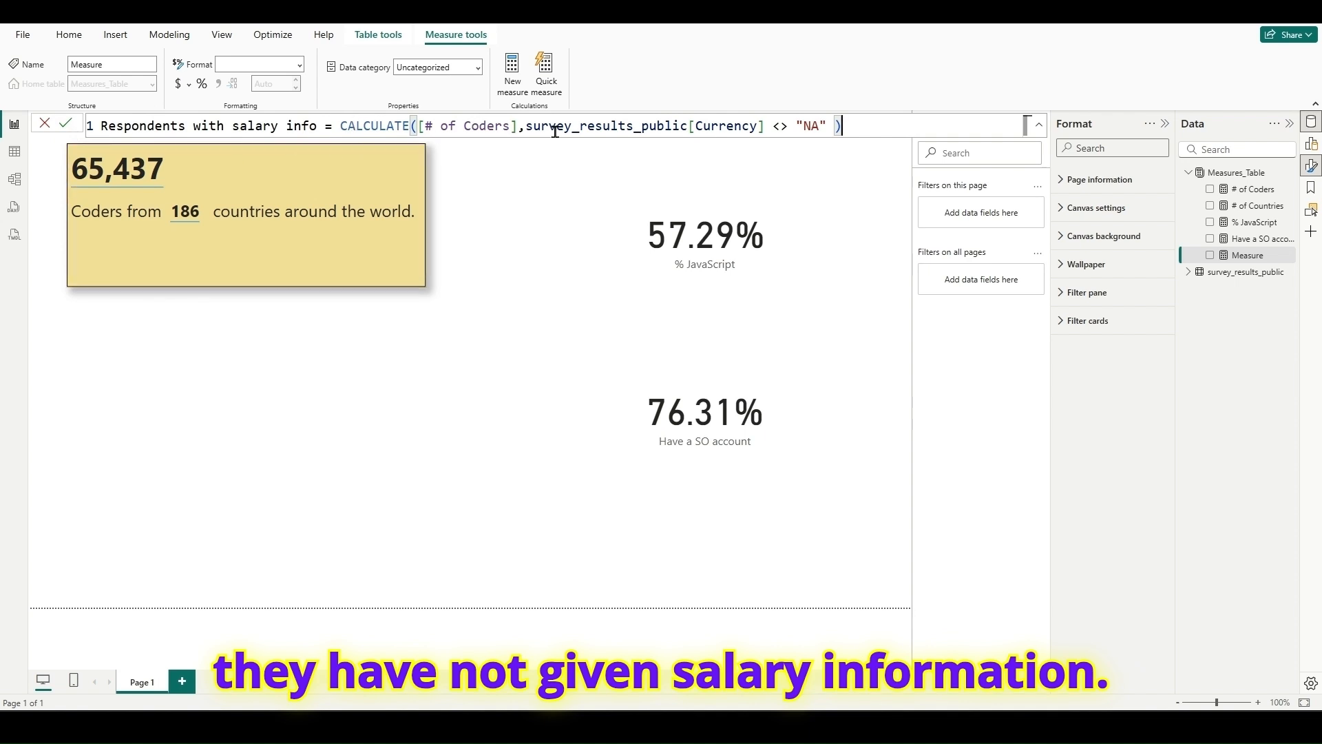
- Commit the salary measure with a thousands separator and show it on a card below the % JavaScript card
left_click(65, 123)
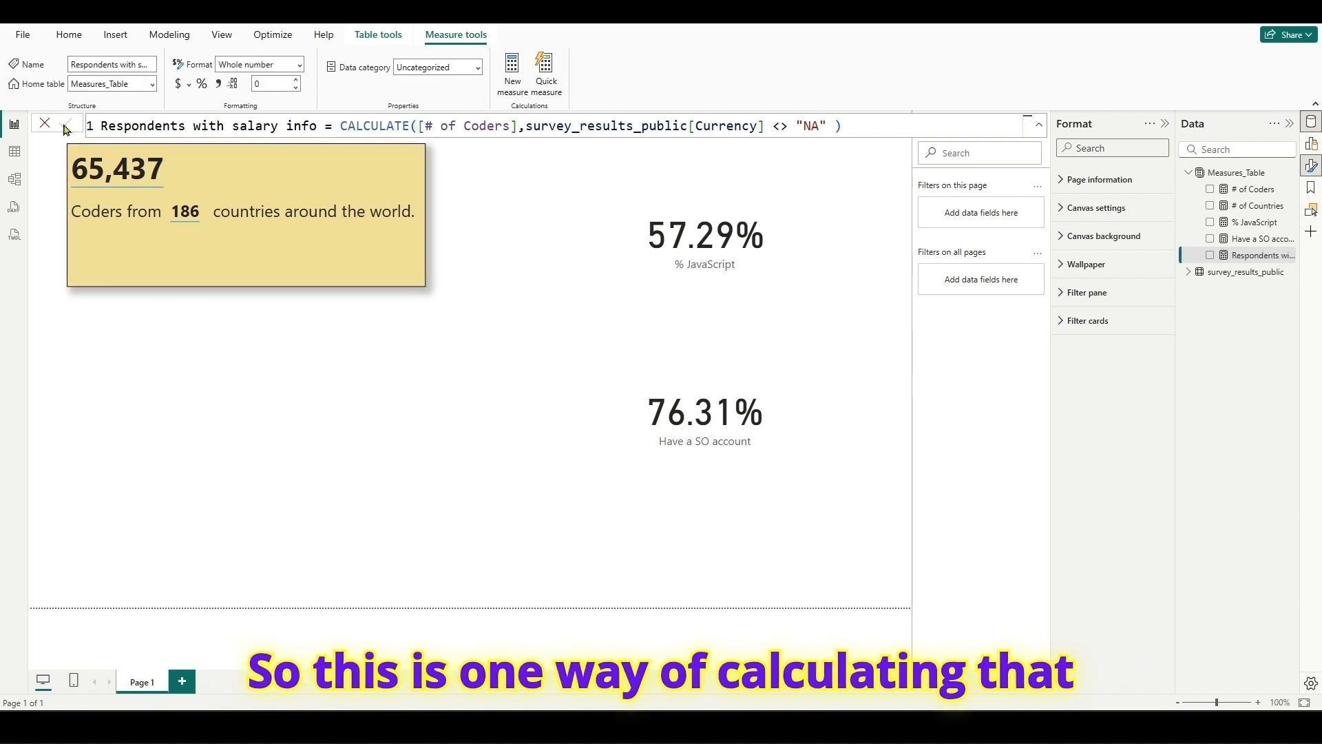
left_click(217, 84)
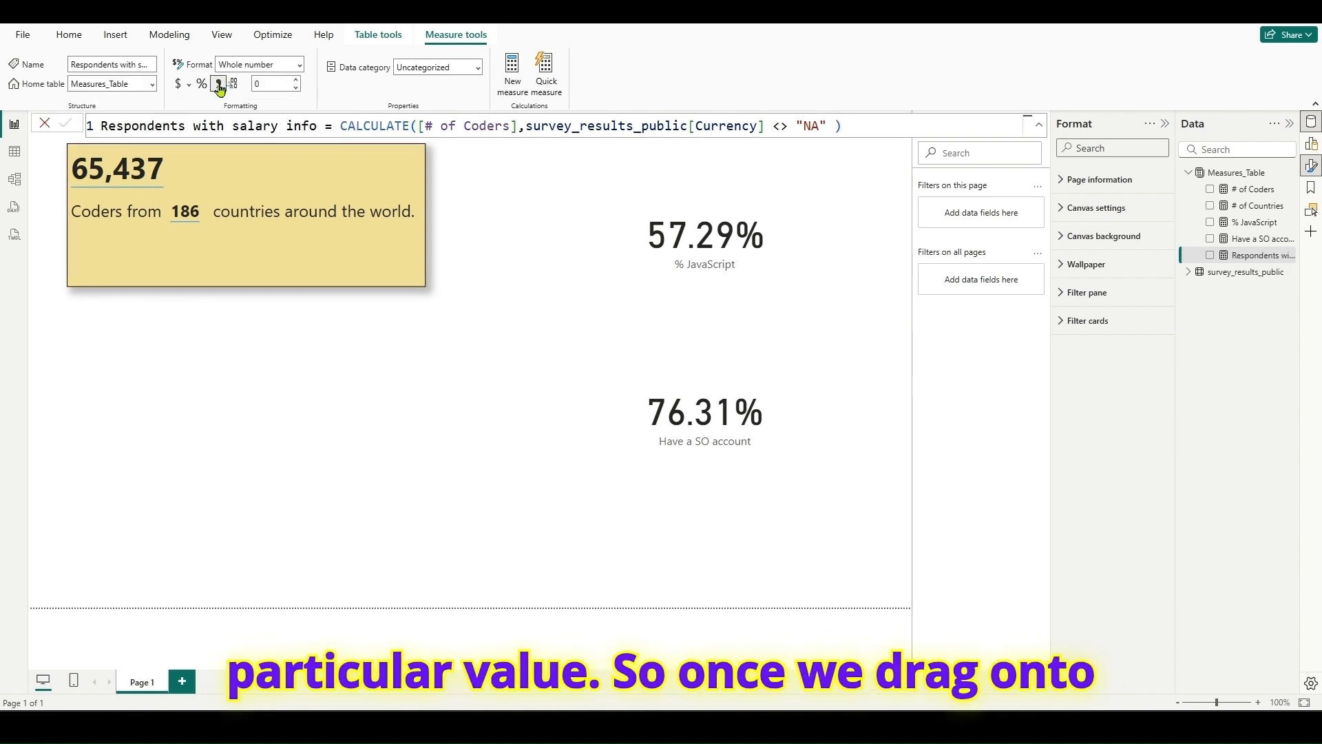
left_click_drag(1269, 258, 811, 333)
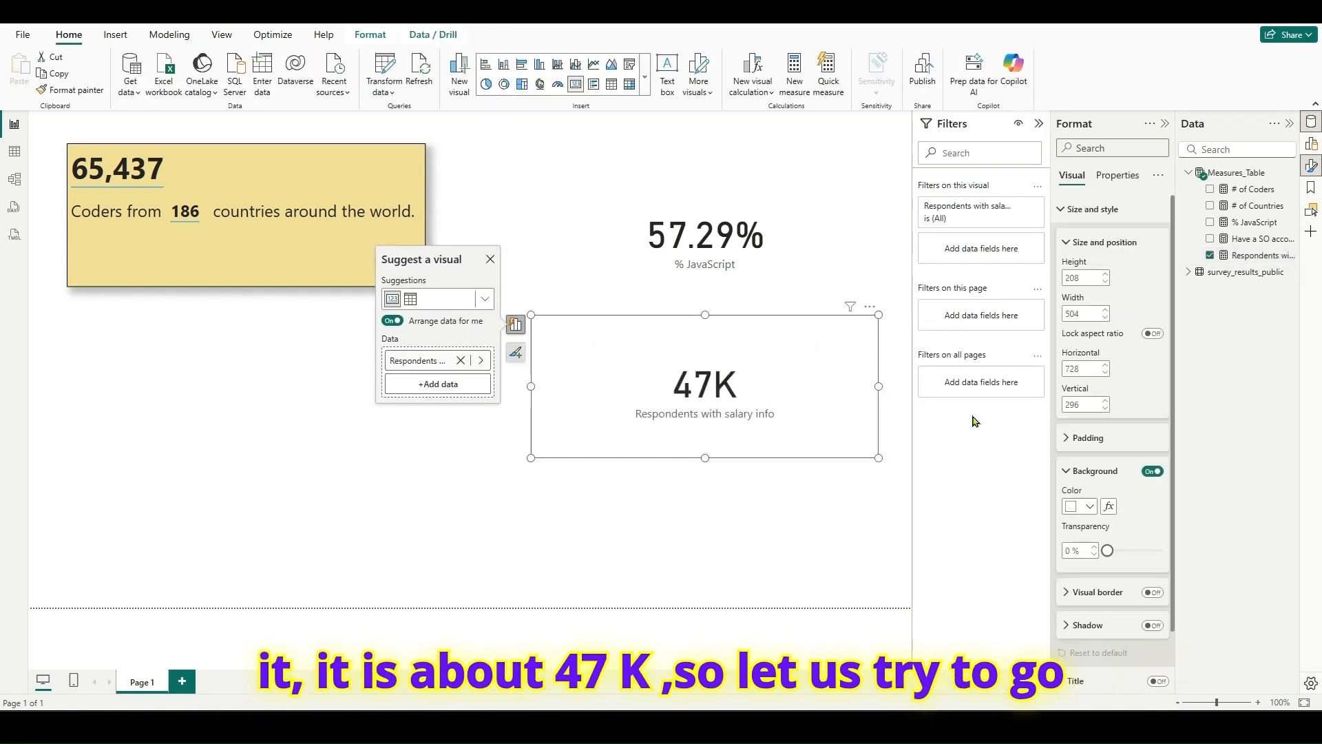
- Set the salary card's callout value display units to None and nudge the card slightly on the canvas
left_click(1061, 212)
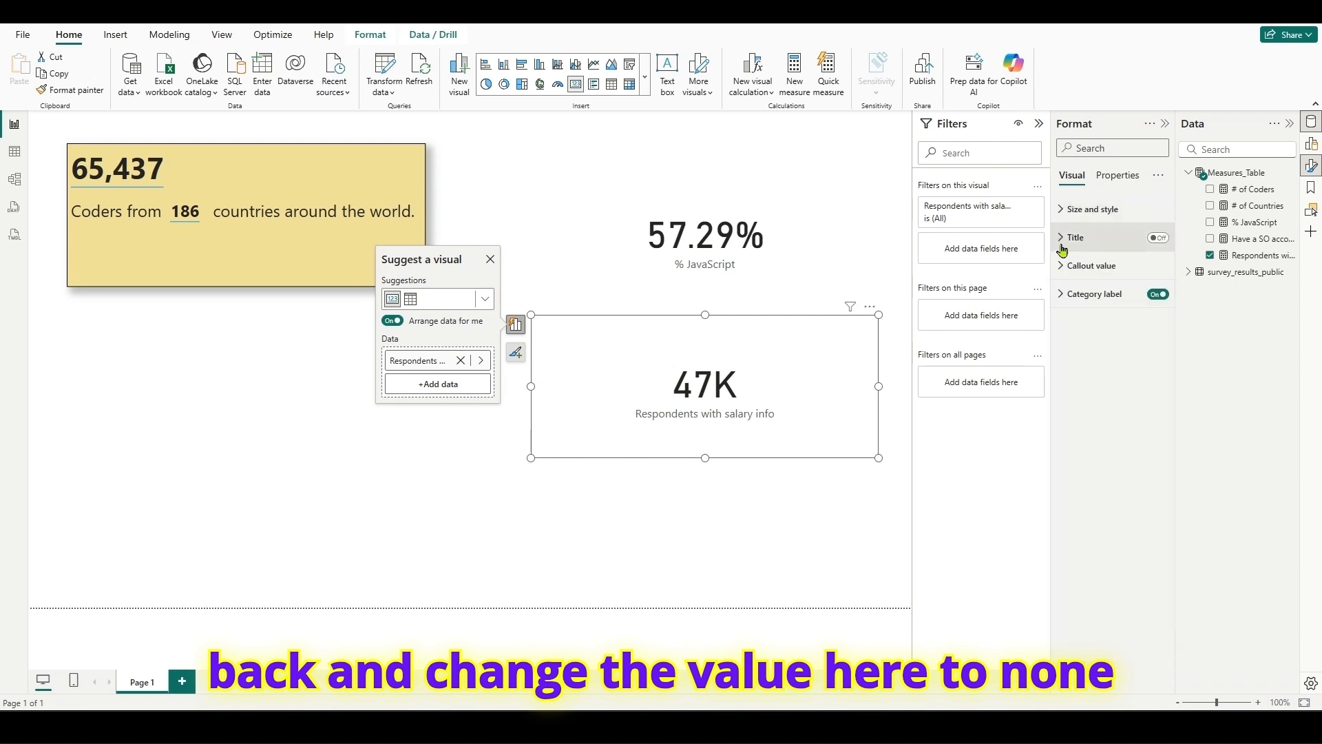
left_click(1078, 266)
left_click(1112, 405)
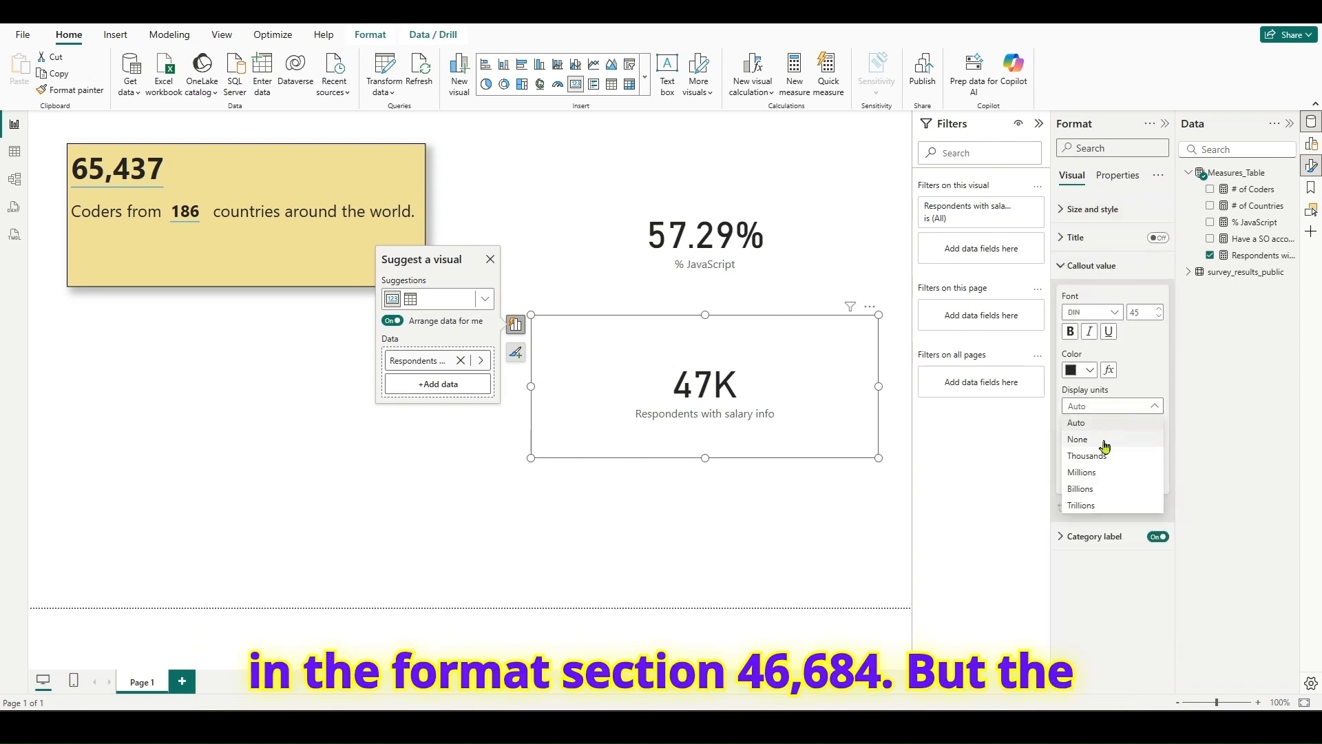
left_click(1101, 444)
left_click_drag(848, 386, 865, 390)
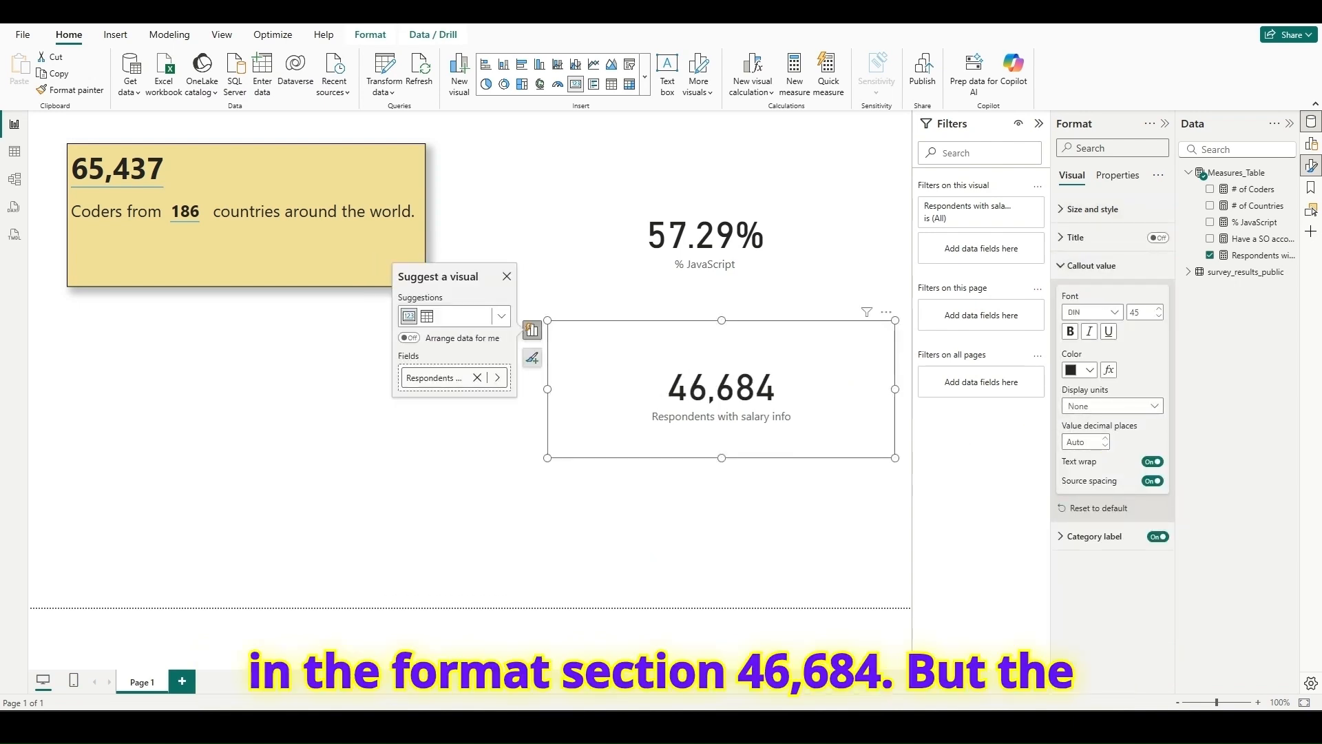
- Compare the salary card with the survey page in the browser, and view the ConvertedCompYearly column of survey_results_public in Table view
key("alt+Tab")
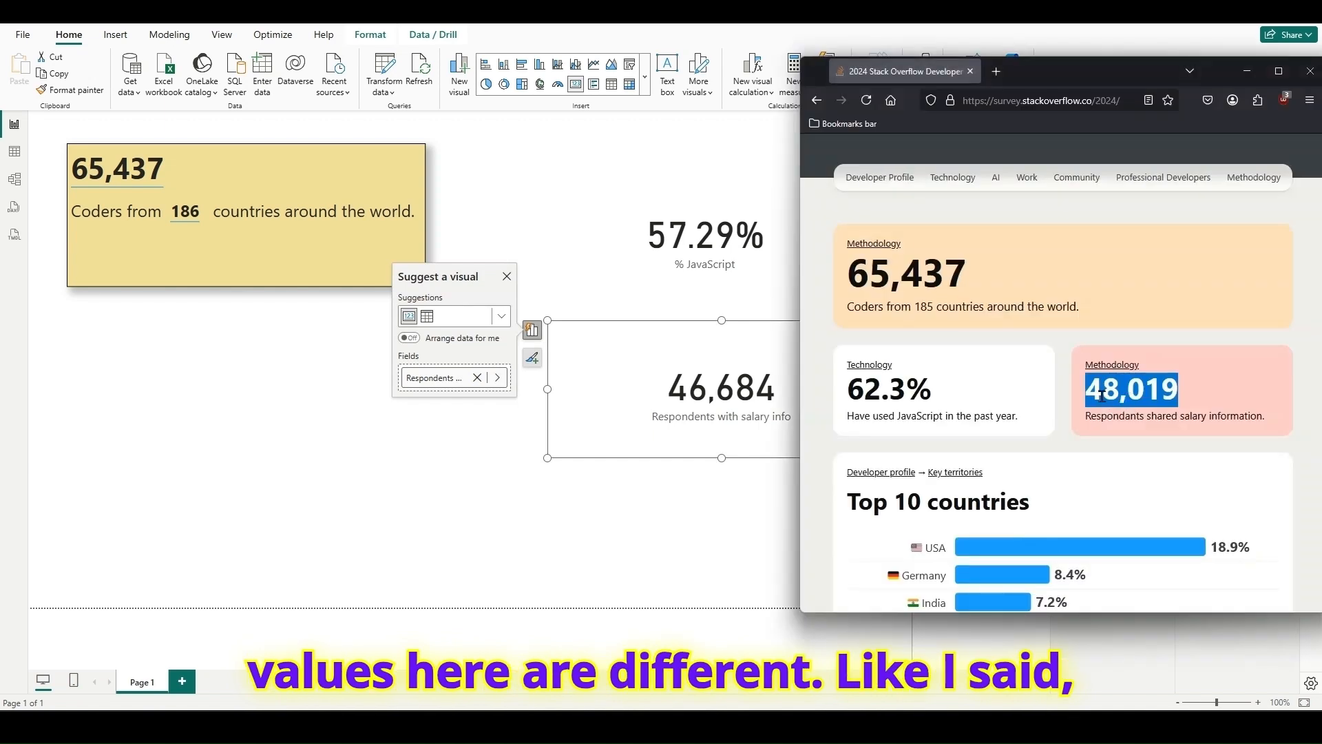
key("alt+Tab")
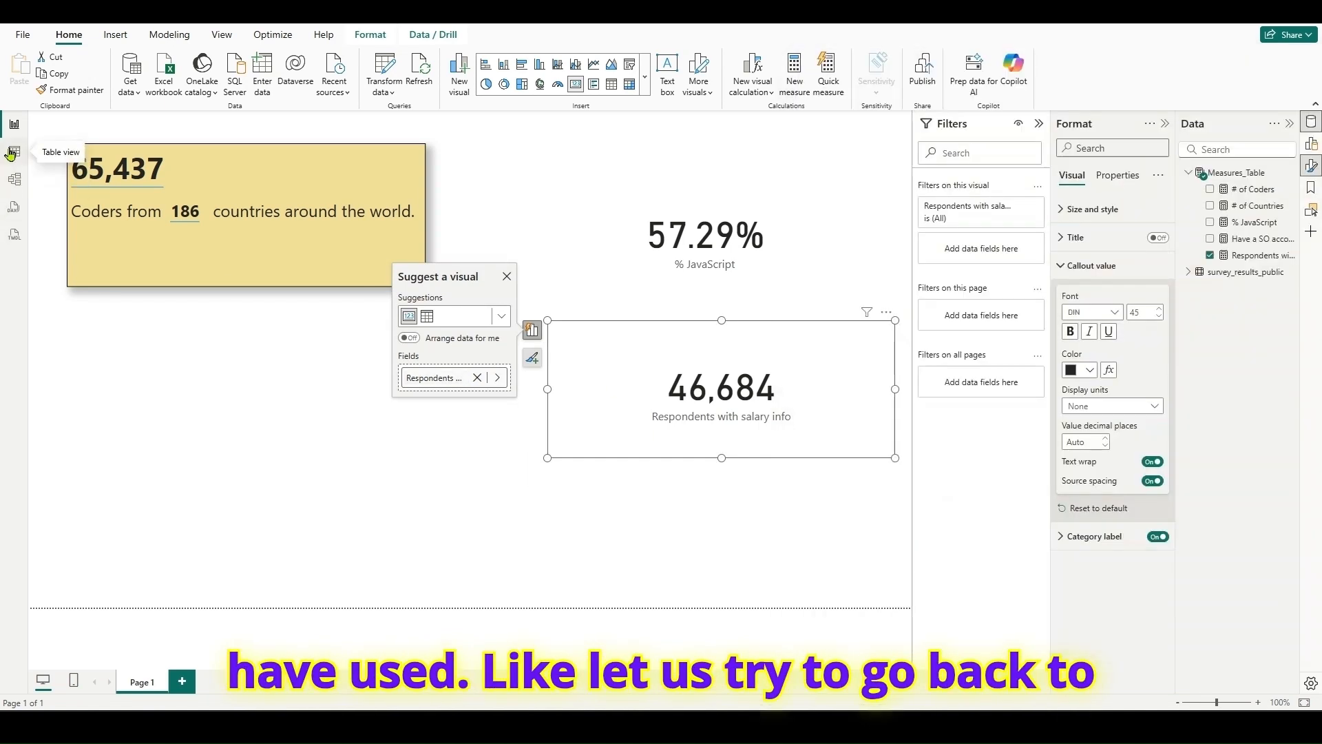
left_click(13, 152)
left_click(1179, 273)
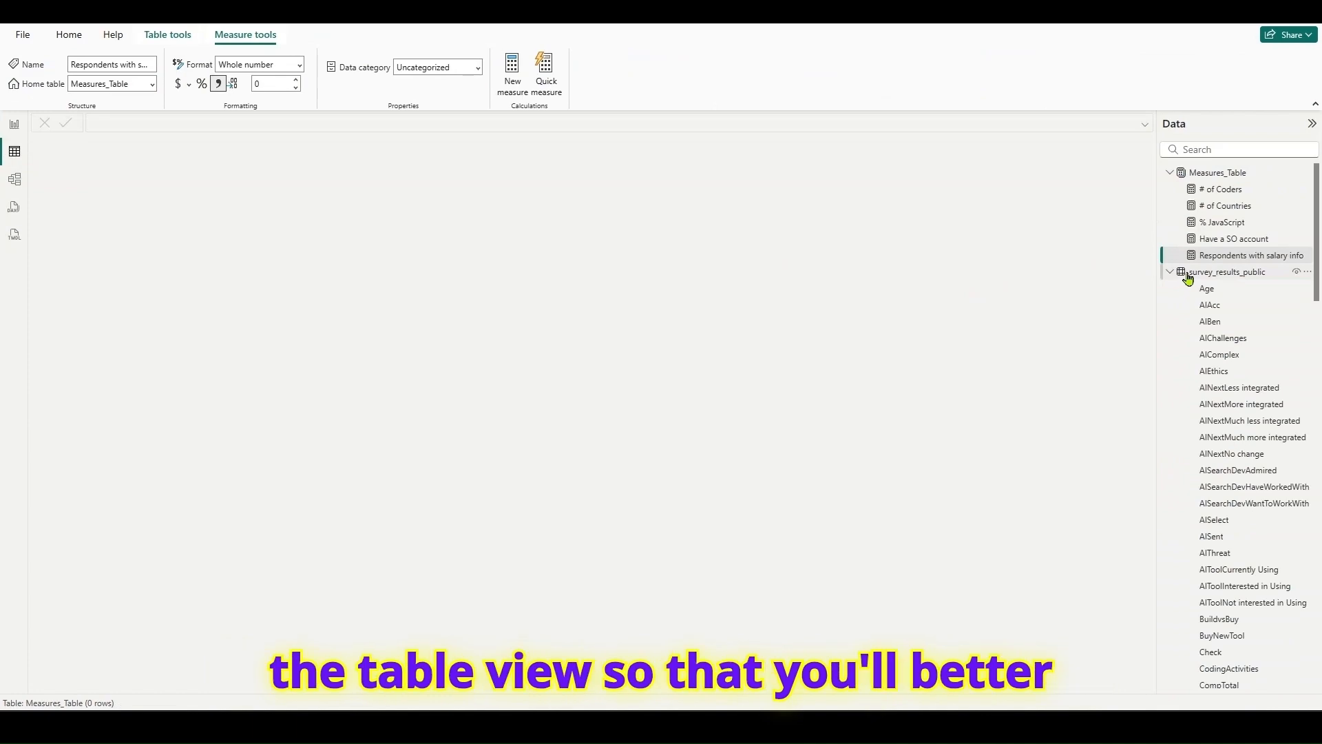
left_click_drag(129, 688, 741, 706)
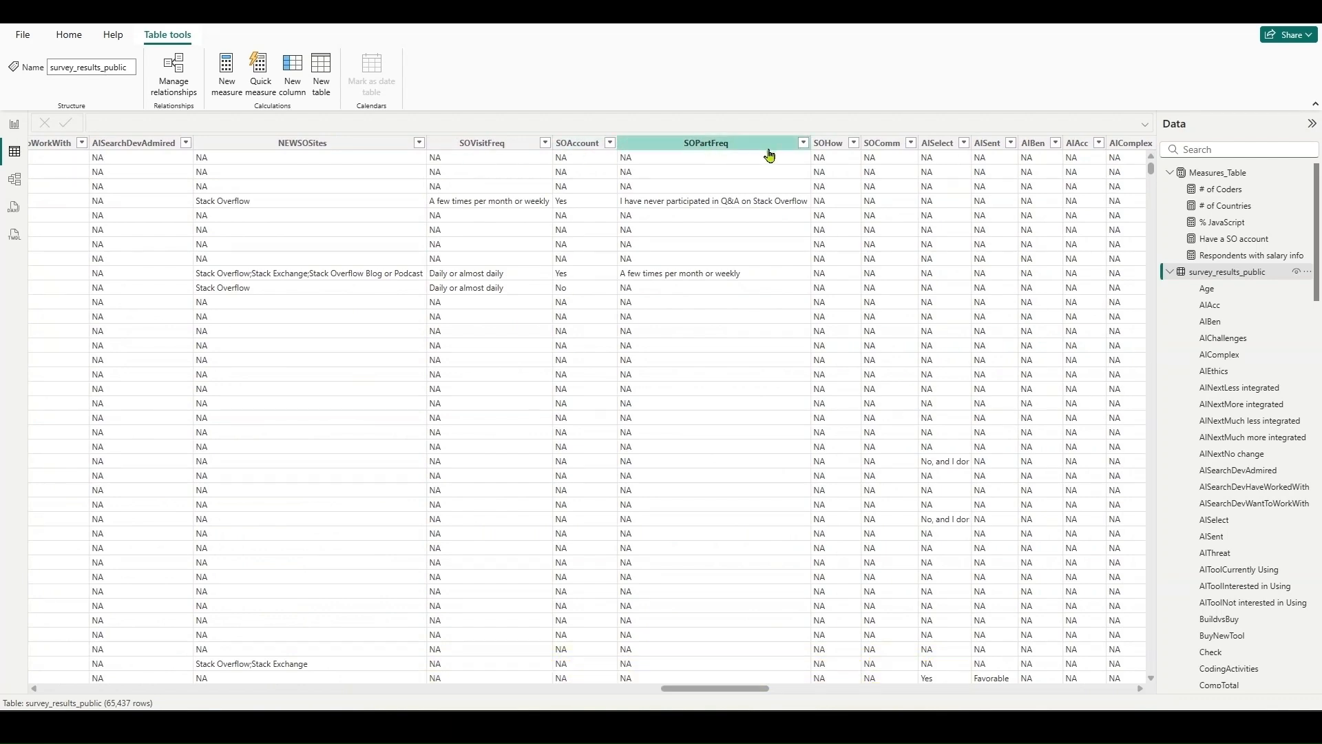
left_click_drag(712, 688, 1086, 687)
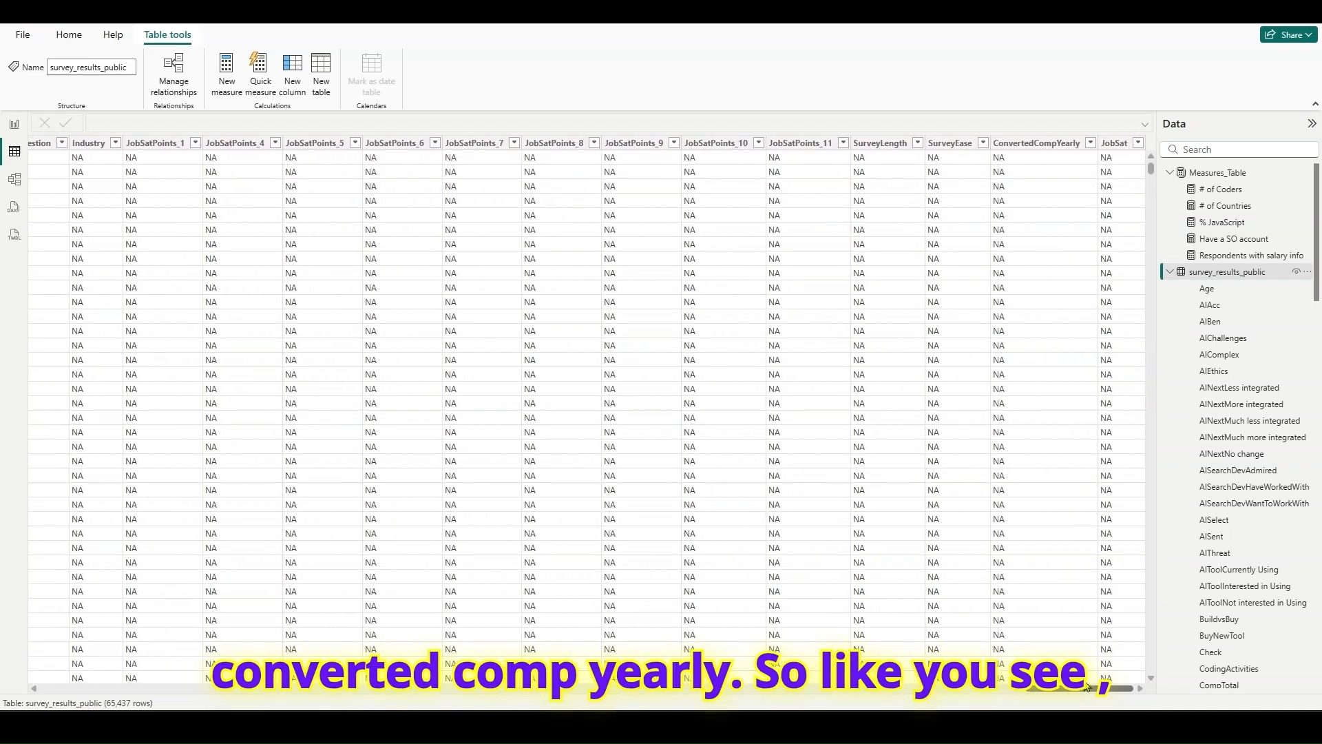
- Examine the distinct values in the ConvertedCompYearly filter list and leave the column unfiltered
left_click(1089, 143)
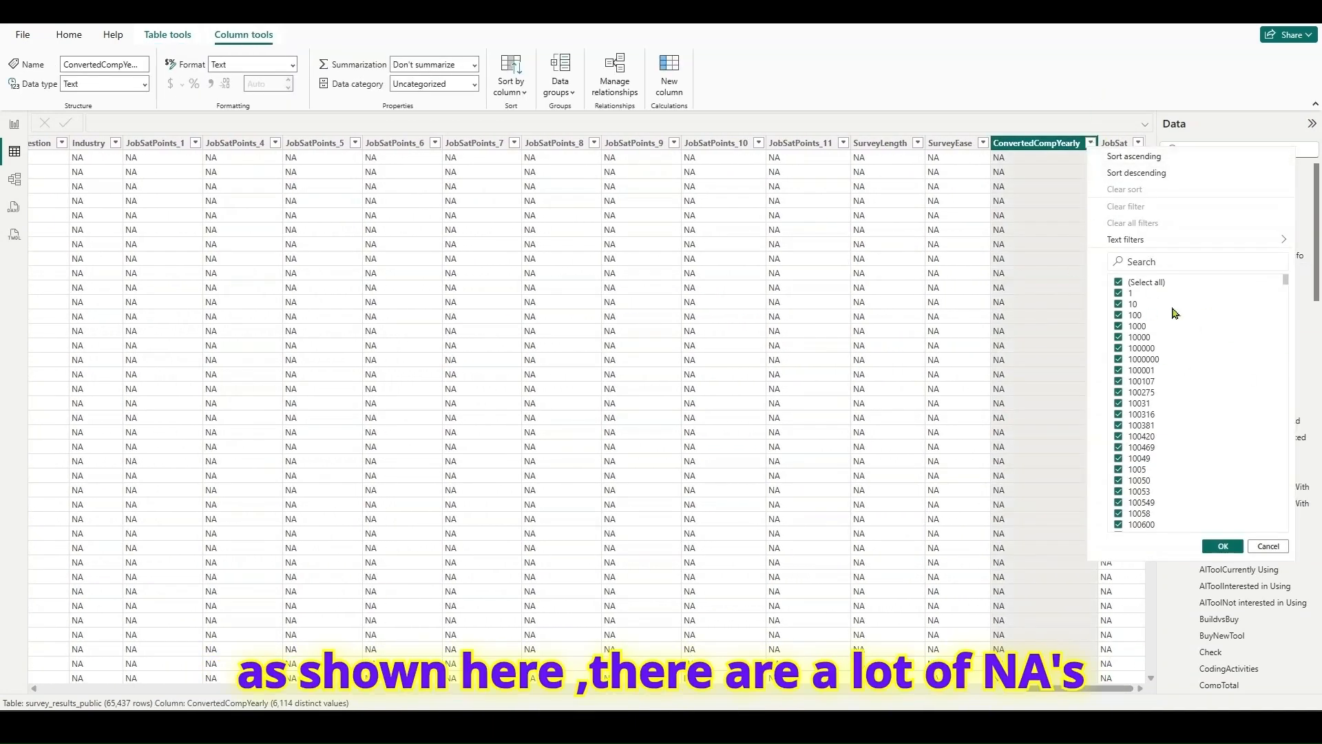
scroll(1193, 337, "down", 15)
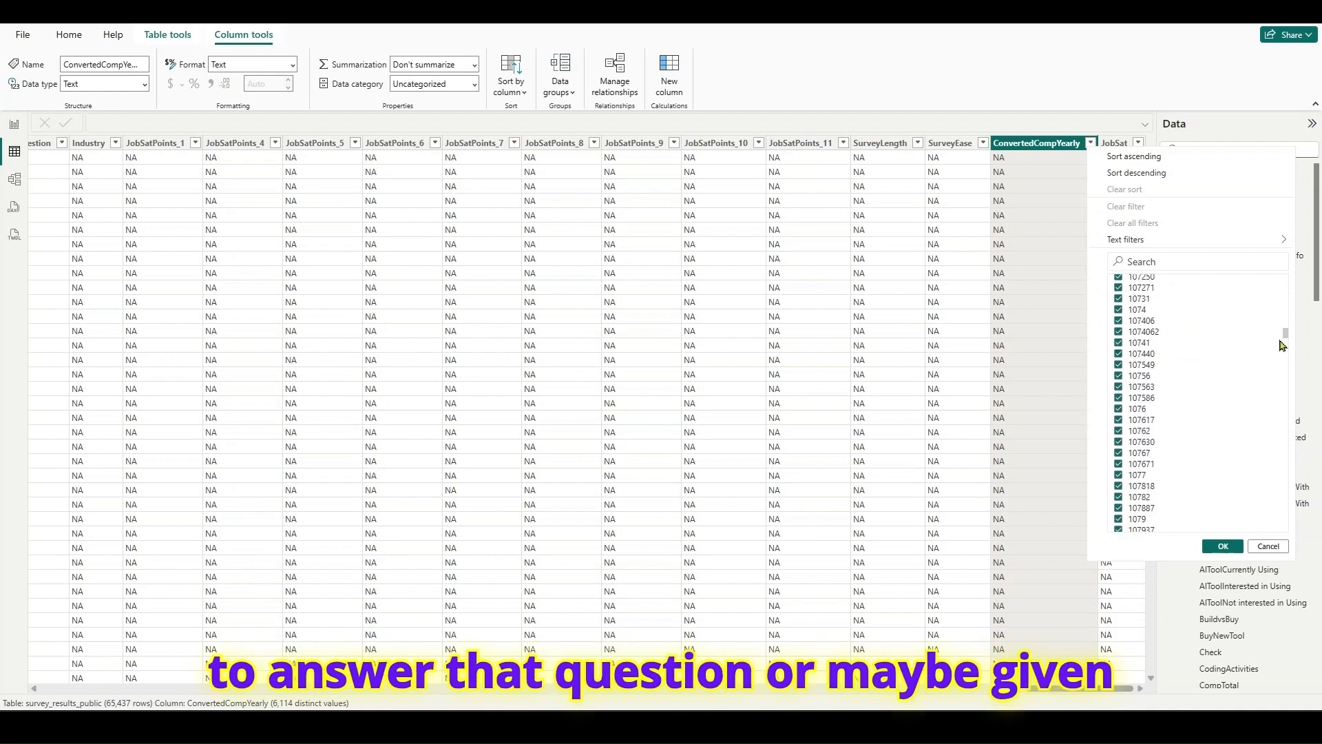
scroll(1279, 346, "down", 20)
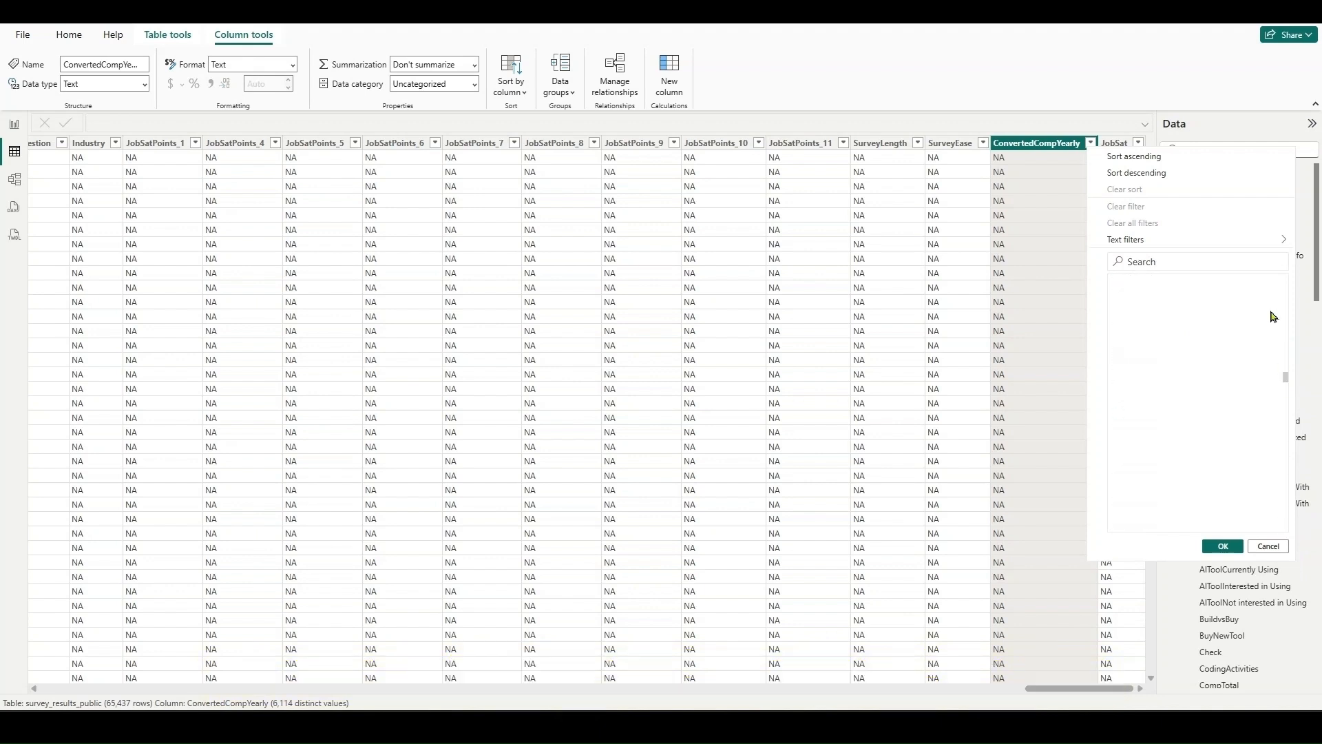
left_click_drag(1275, 341, 1264, 270)
left_click(1267, 545)
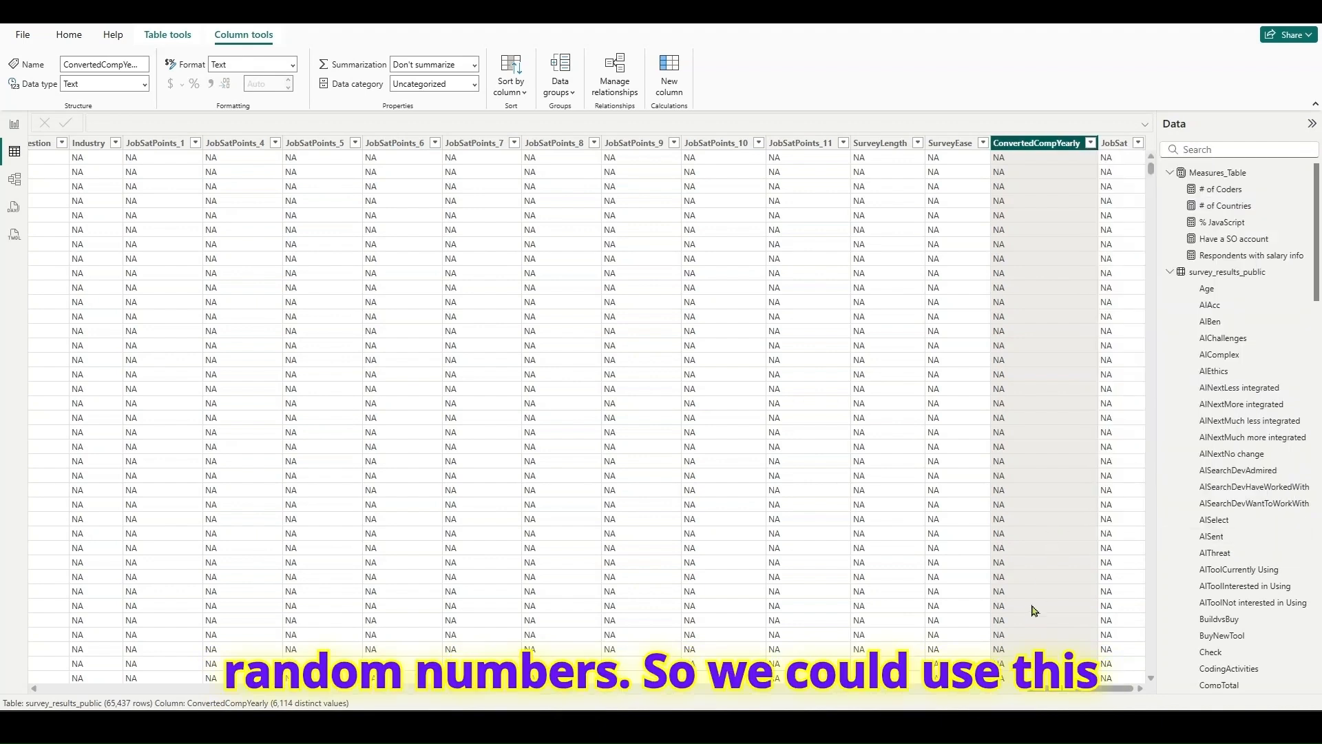
- Look through the Currency column's filter values and search them for "NA"
left_click_drag(1069, 698, 265, 697)
left_click(246, 143)
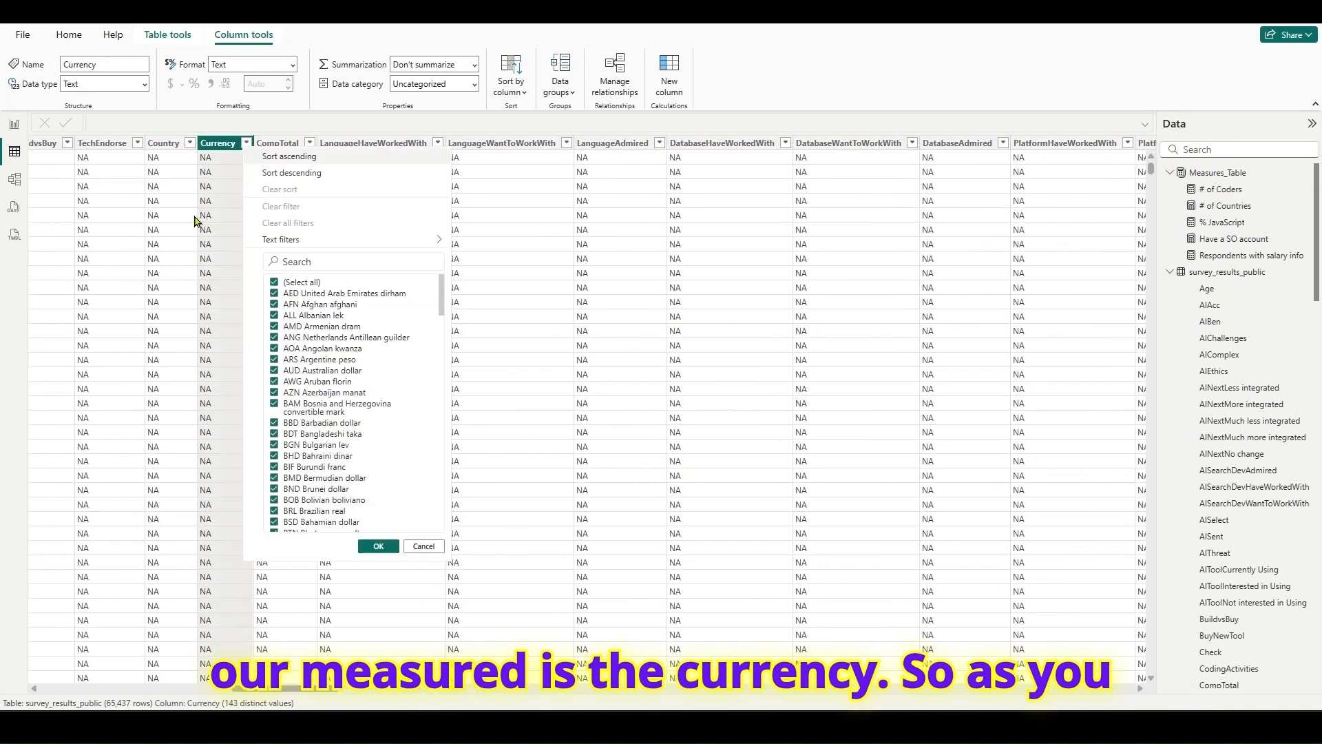
scroll(380, 383, "down", 5)
scroll(381, 383, "up", 5)
left_click(357, 258)
type("NA")
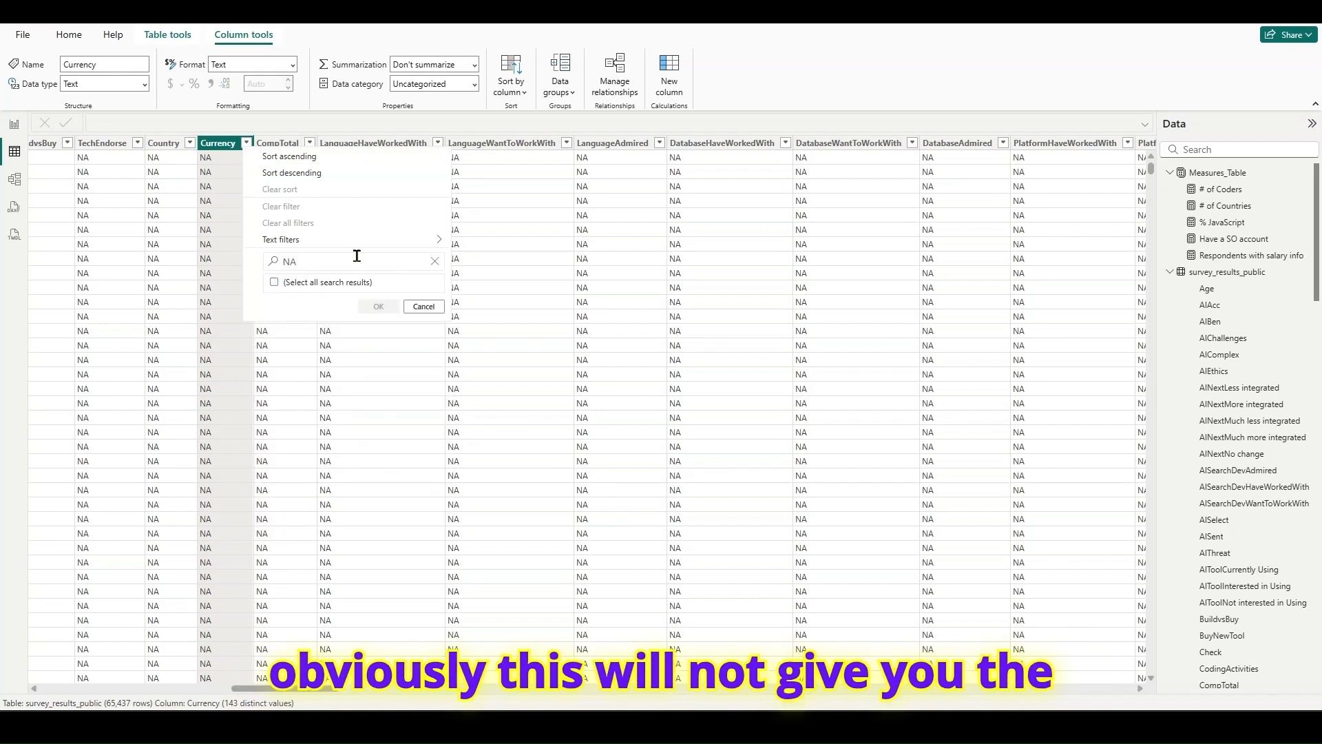
- Leave the Currency column unfiltered, return to Report view and compare the salary card with the survey page in the browser
key("BackSpace")
key("BackSpace")
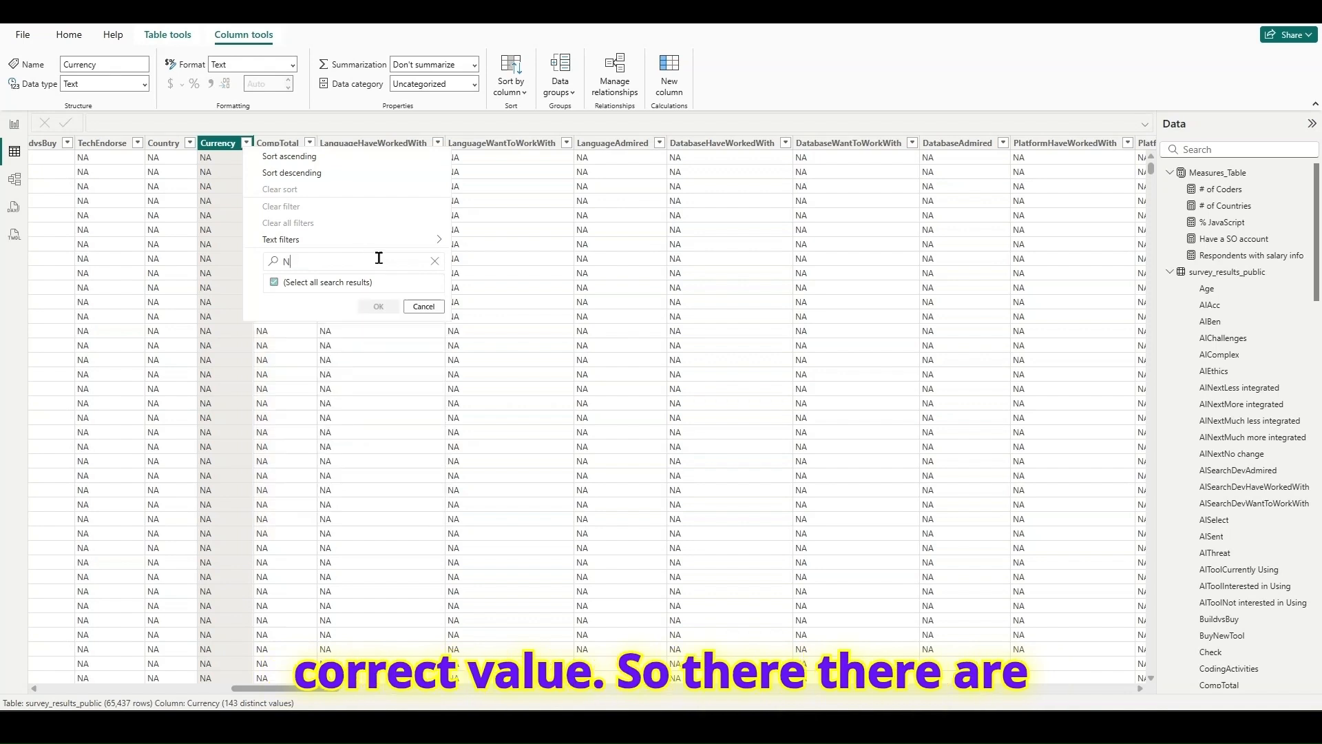
left_click(425, 548)
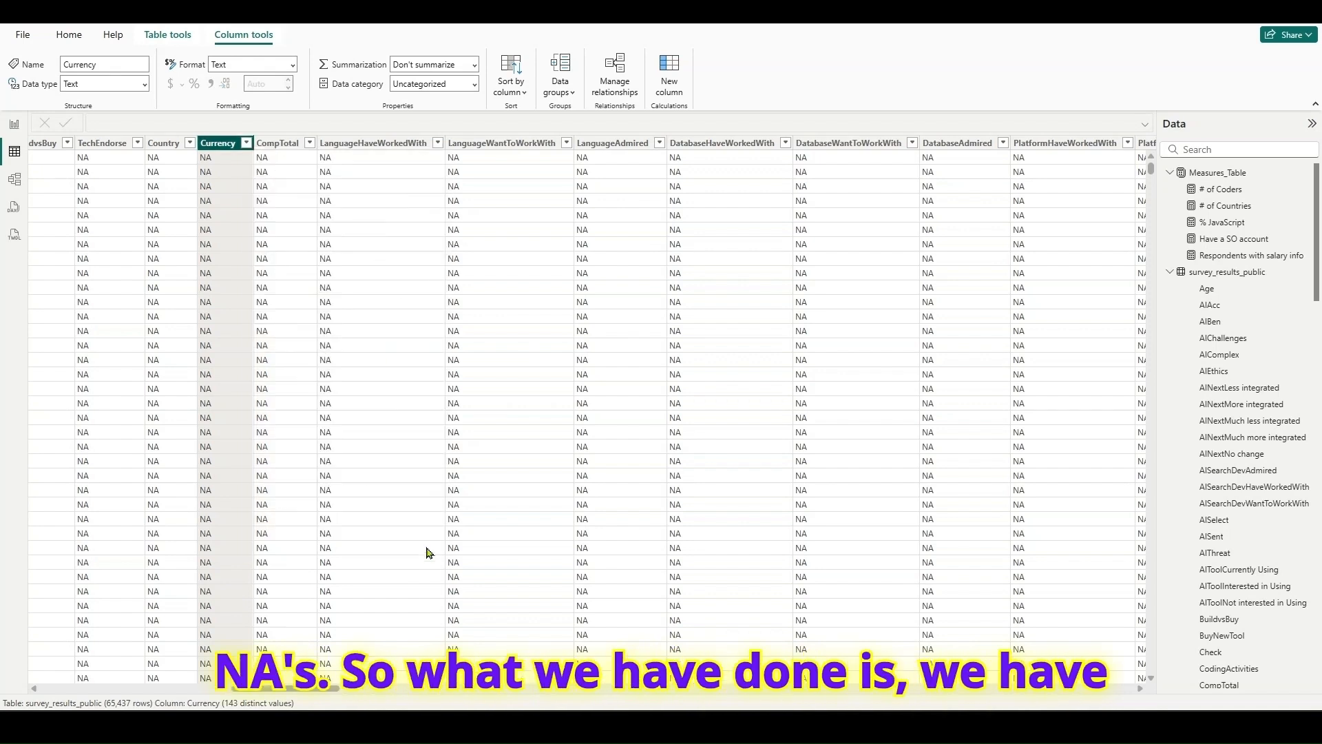
scroll(224, 215, "down", 3)
scroll(224, 214, "up", 3)
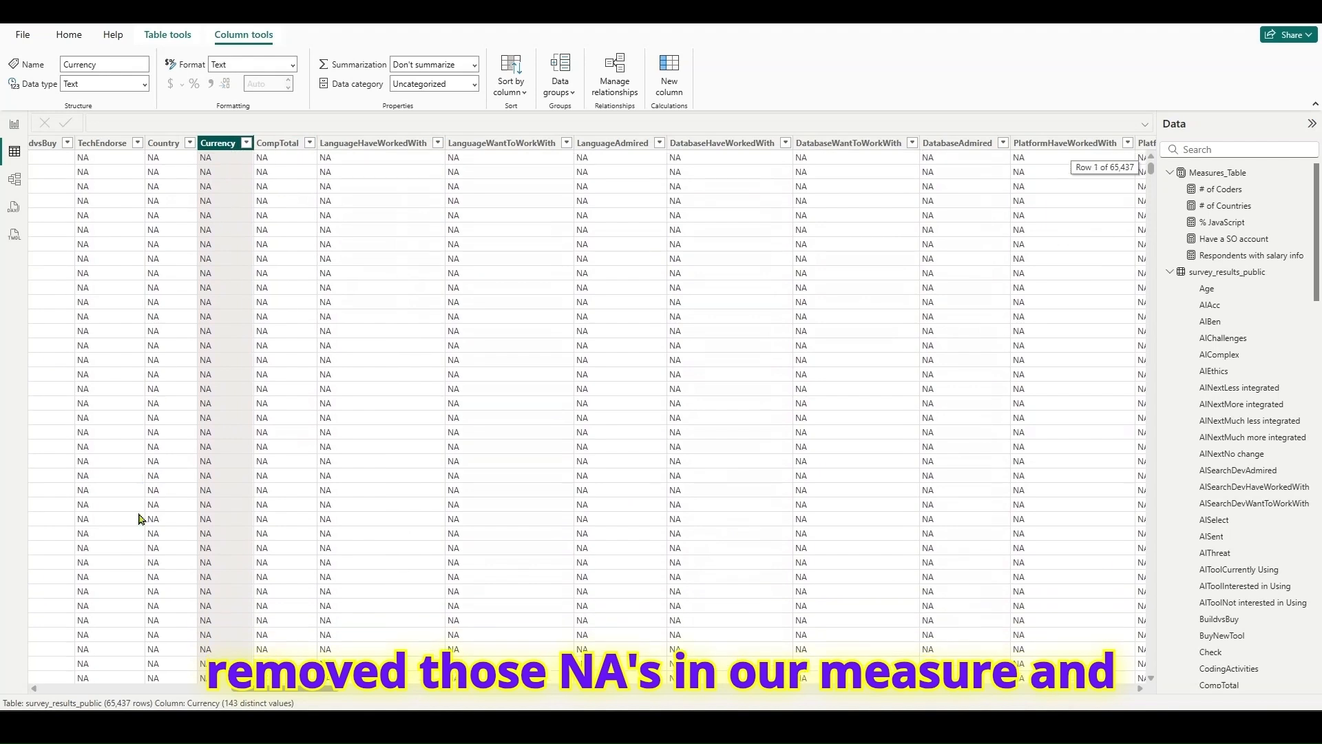
left_click(14, 124)
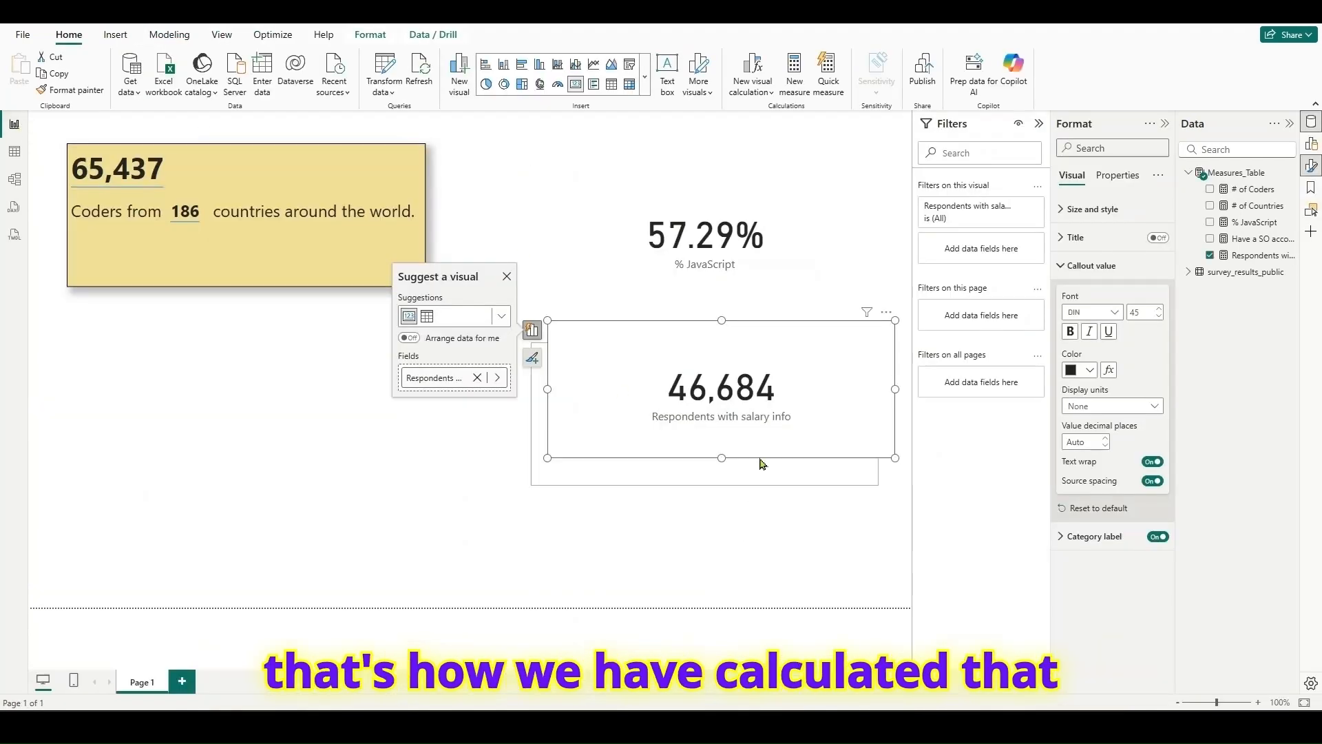
key("alt+Tab")
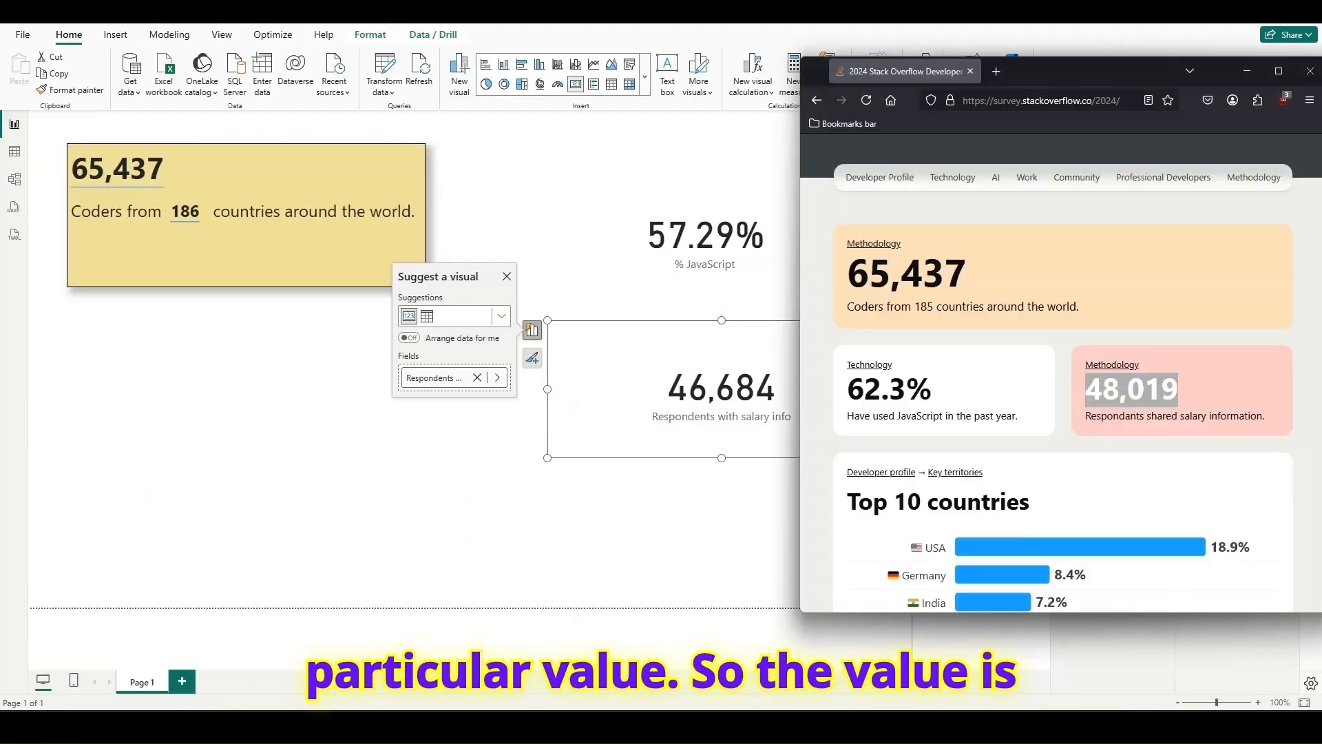
left_click_drag(1146, 70, 1187, 88)
- Move the % JavaScript card below the yellow coders box, place the salary card beside it and narrow the salary card
left_click(508, 279)
left_click_drag(764, 213, 324, 404)
left_click_drag(755, 403, 656, 448)
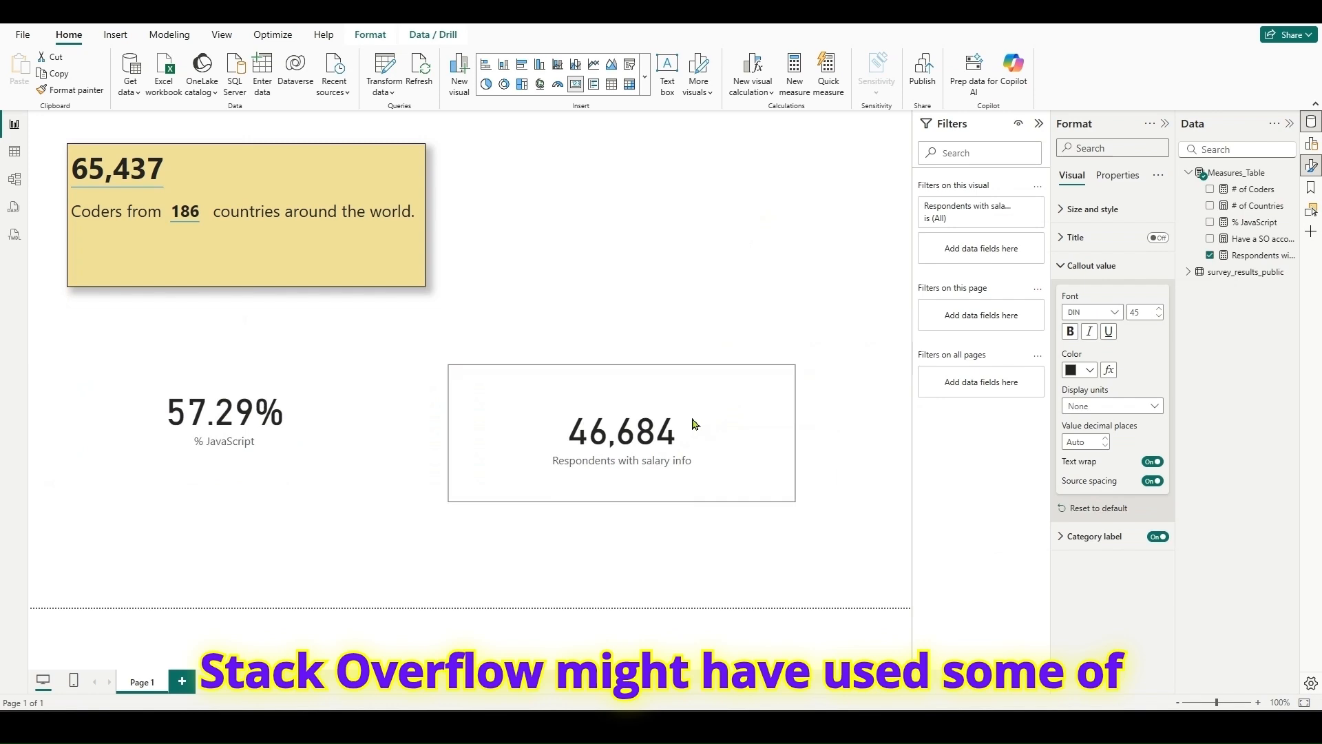
left_click_drag(797, 432, 602, 458)
- Place the Have a SO account card beside the yellow coders box, shrink it and nudge the % JavaScript card slightly down
left_click_drag(851, 374, 791, 180)
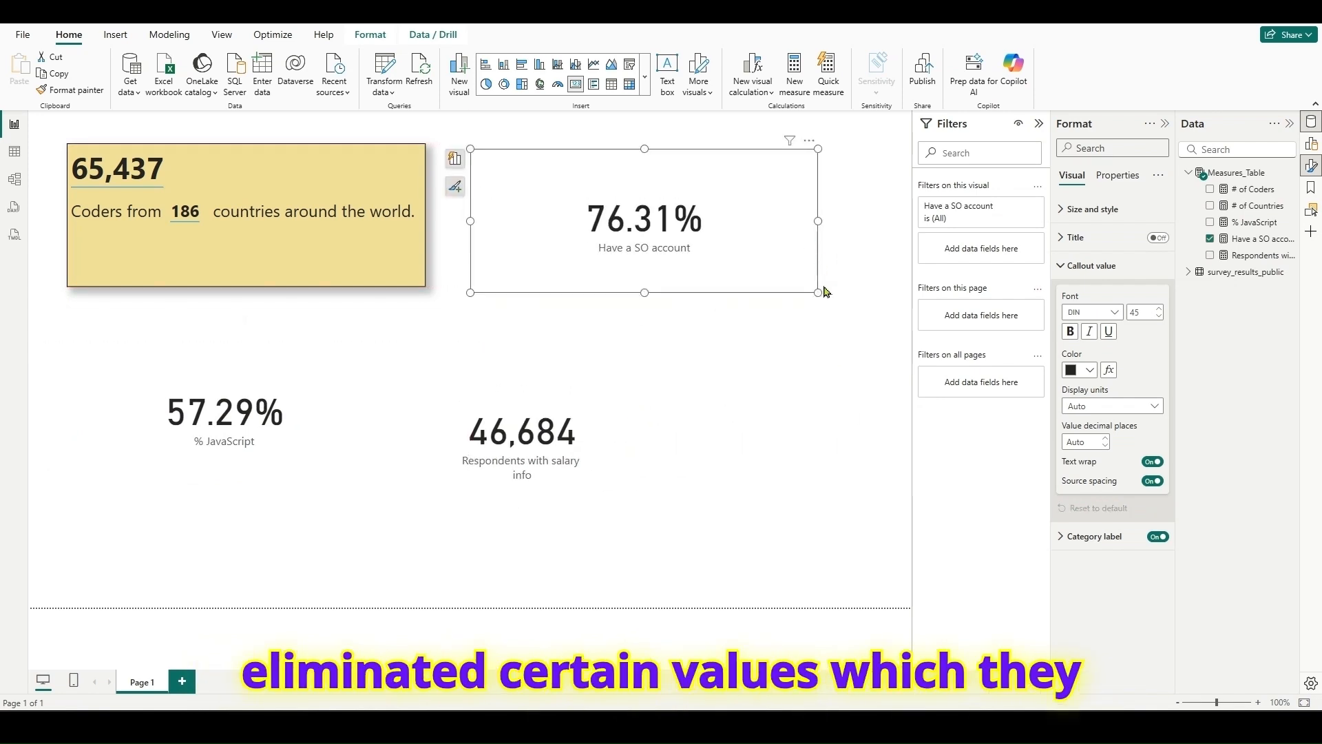
left_click_drag(817, 292, 675, 259)
mouse_move(303, 443)
left_mouse_down()
mouse_move(315, 449)
mouse_move(298, 457)
left_mouse_up()
left_click(534, 428)
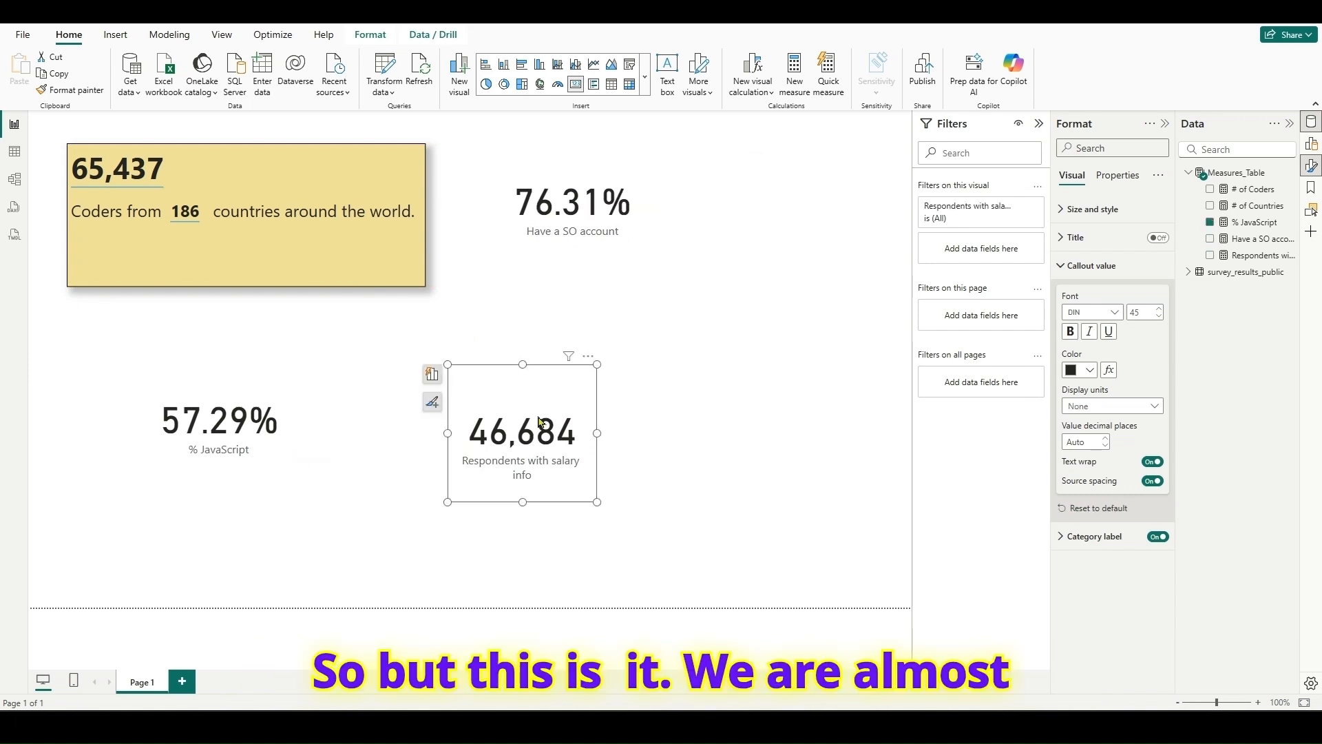
- Switch to the survey page in the browser and examine the Top 10 countries bar chart
key("alt+Tab")
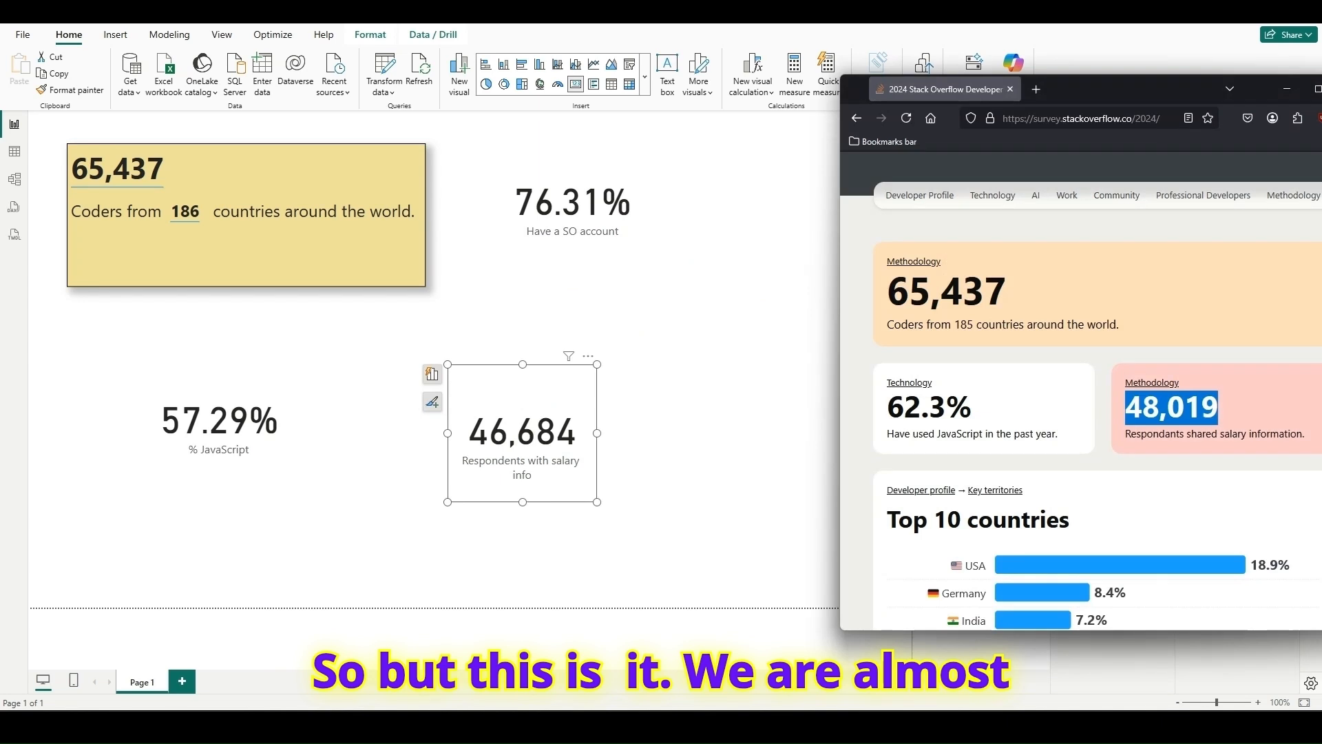
left_click_drag(1169, 94, 1035, 72)
scroll(1188, 450, "down", 2)
scroll(1185, 451, "up", 3)
scroll(1124, 431, "down", 8)
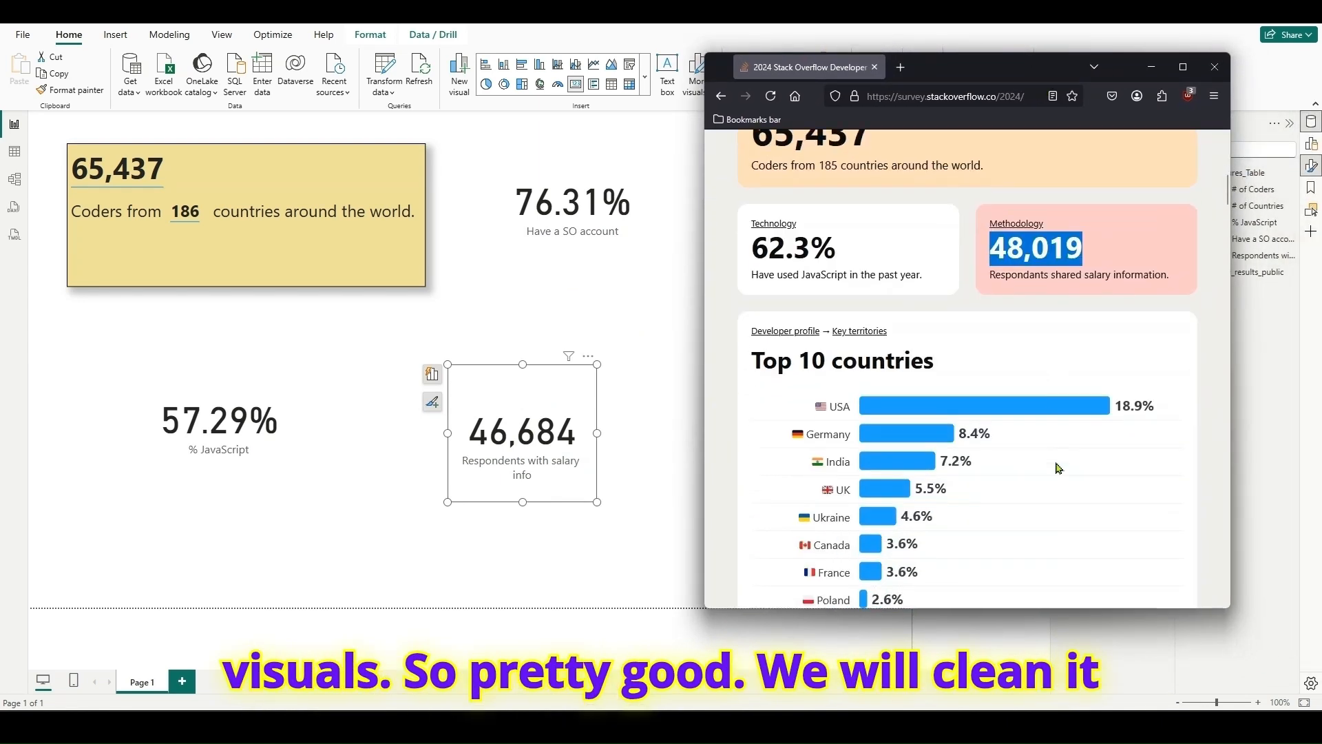
scroll(1024, 417, "up", 4)
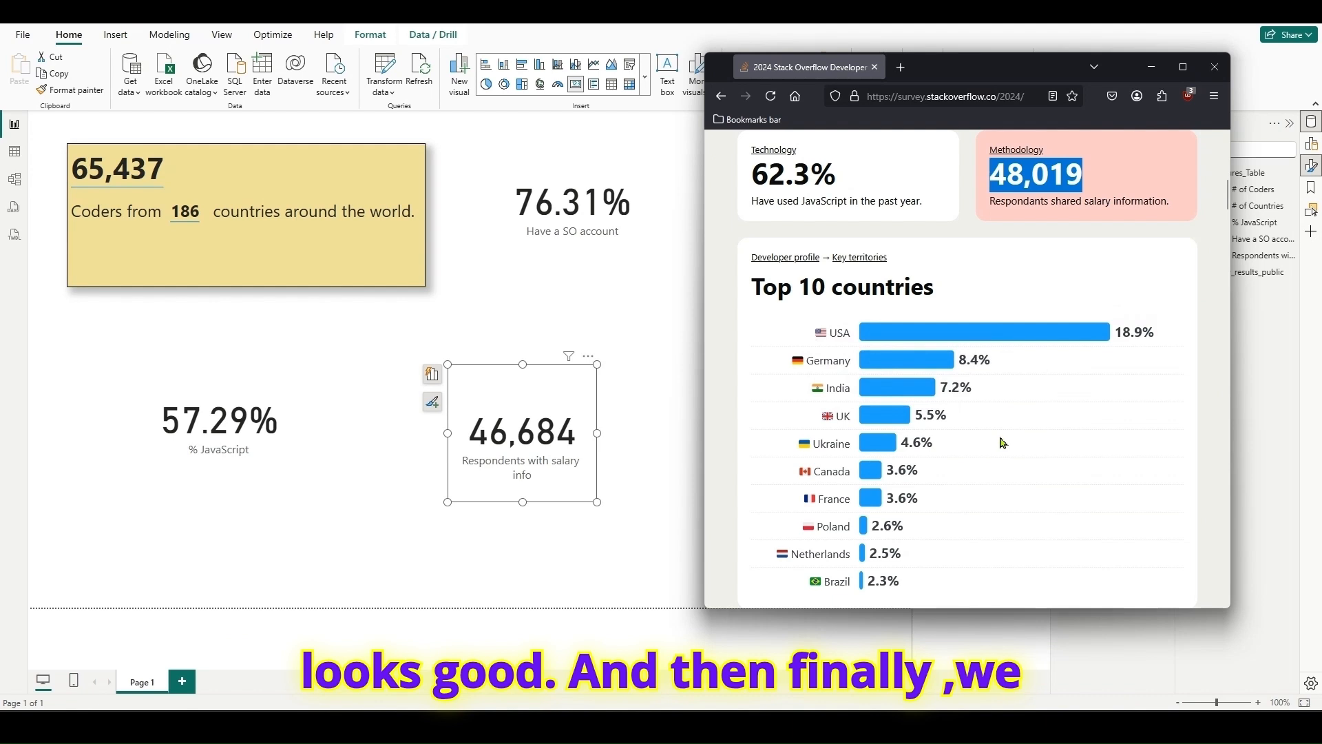
- Back in Power BI, move the salary card closer to the % JavaScript card and shift the Have a SO account card slightly up
left_click(346, 574)
left_click_drag(511, 431, 390, 431)
mouse_move(584, 217)
left_mouse_down()
mouse_move(630, 300)
mouse_move(578, 205)
left_mouse_up()
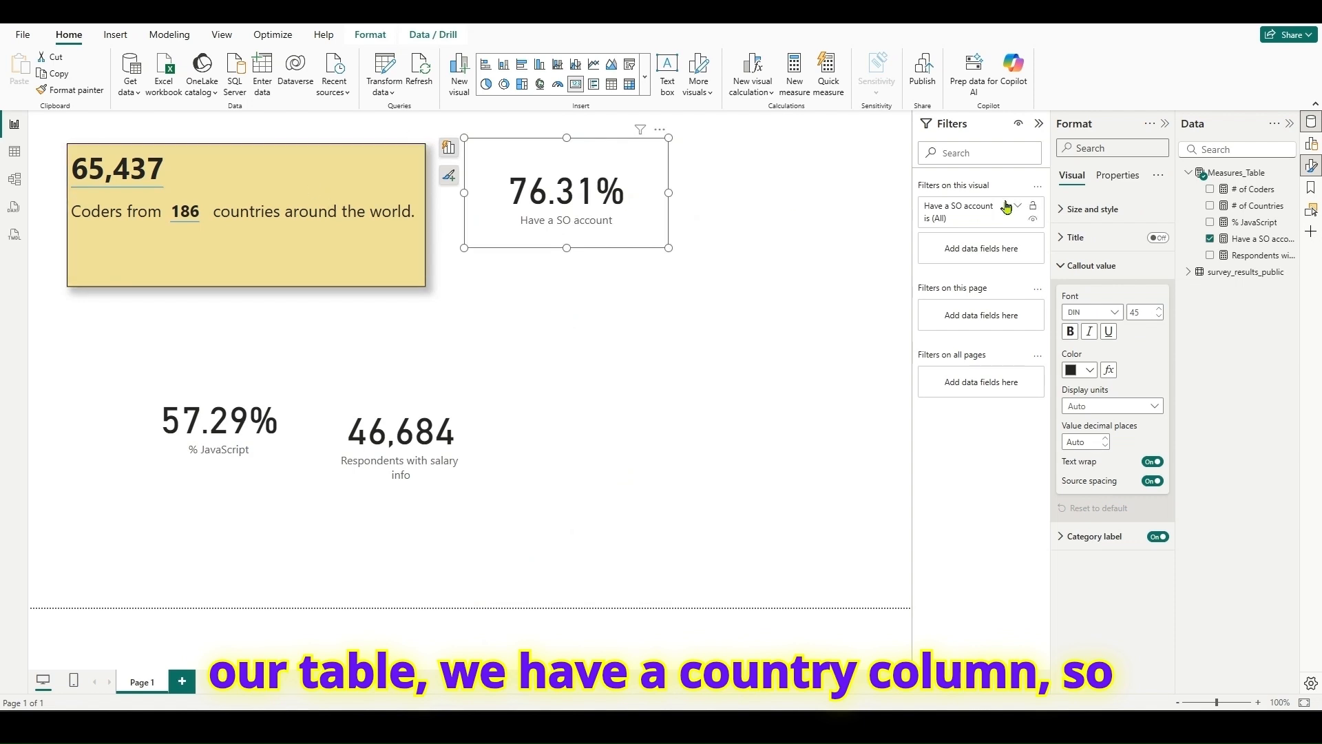
- Create a new measure in Measures_Table named "% of countries"
right_click(1239, 177)
left_click(1146, 200)
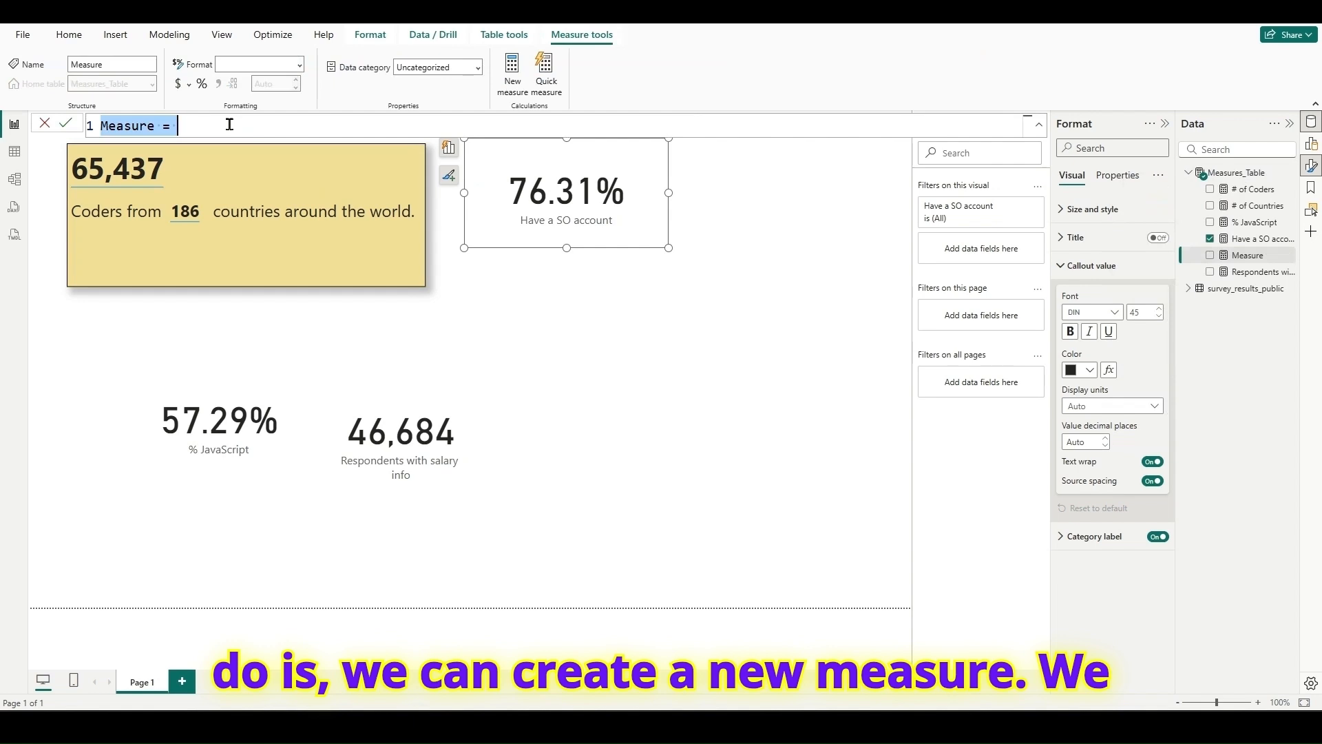
type("% of count")
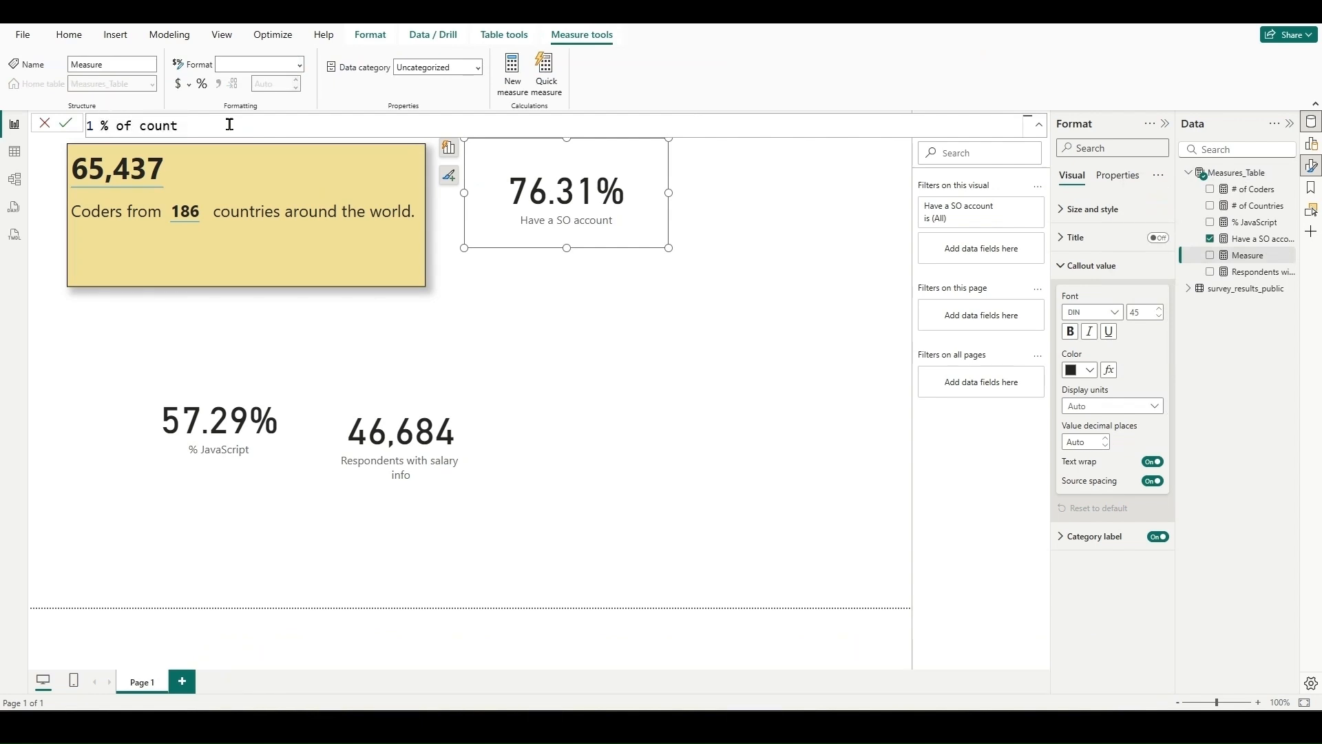
type("ries =")
- Declare a variable _NA in the measure that starts a CALCULATE with [# of Coders] as its expression
key("shift+Return")
type("VAR ")
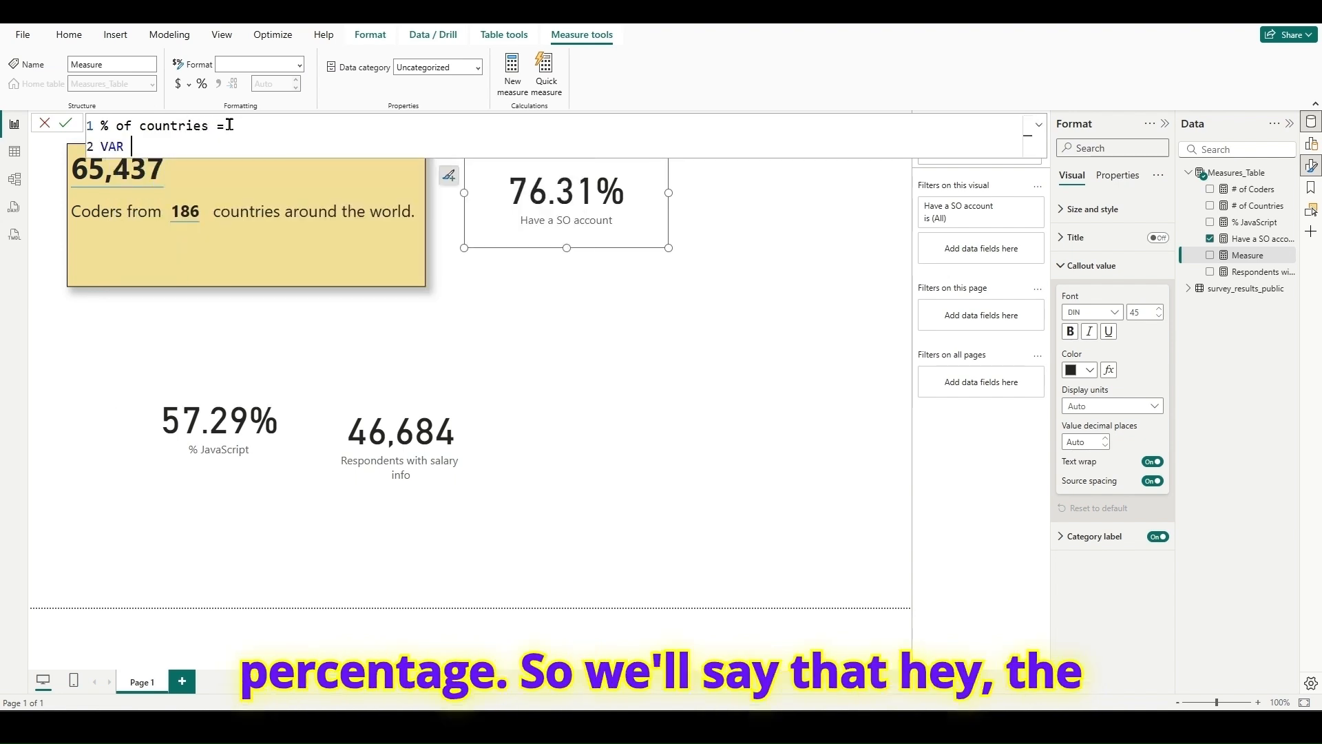
type("_NA = calc")
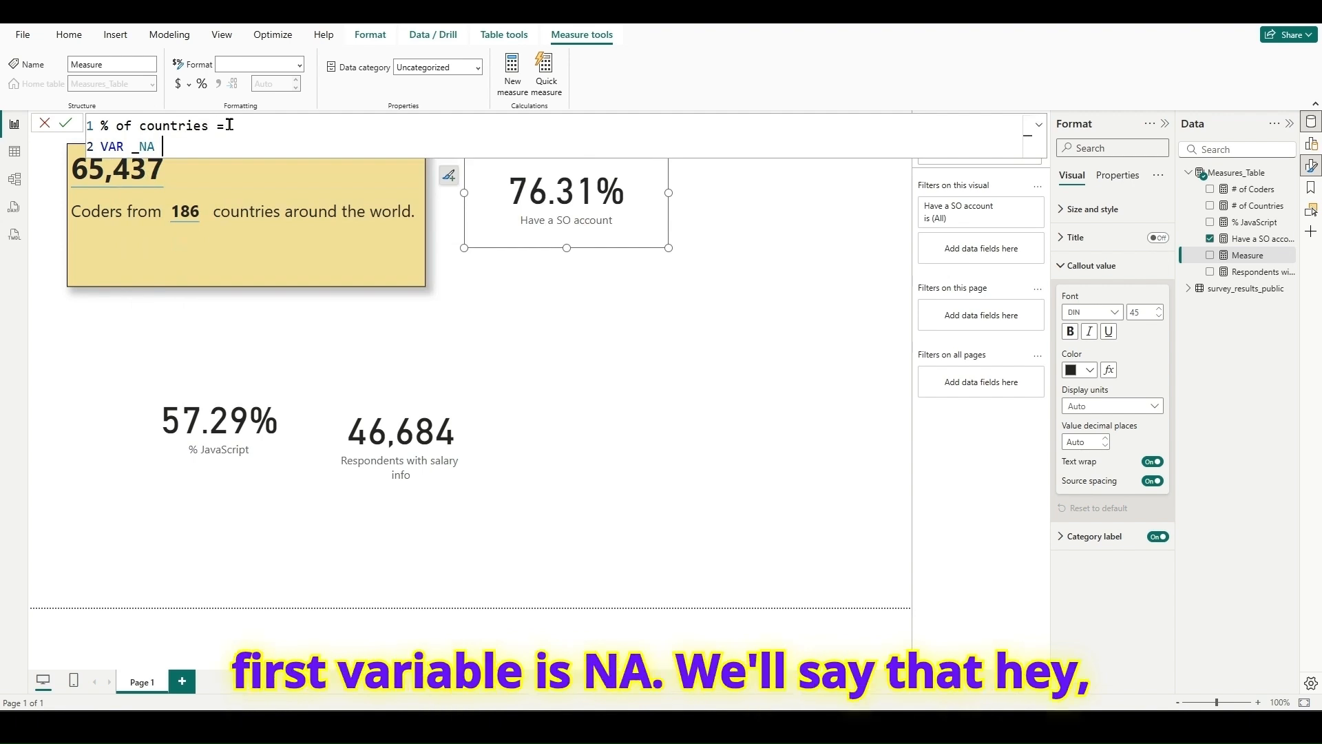
key("Tab")
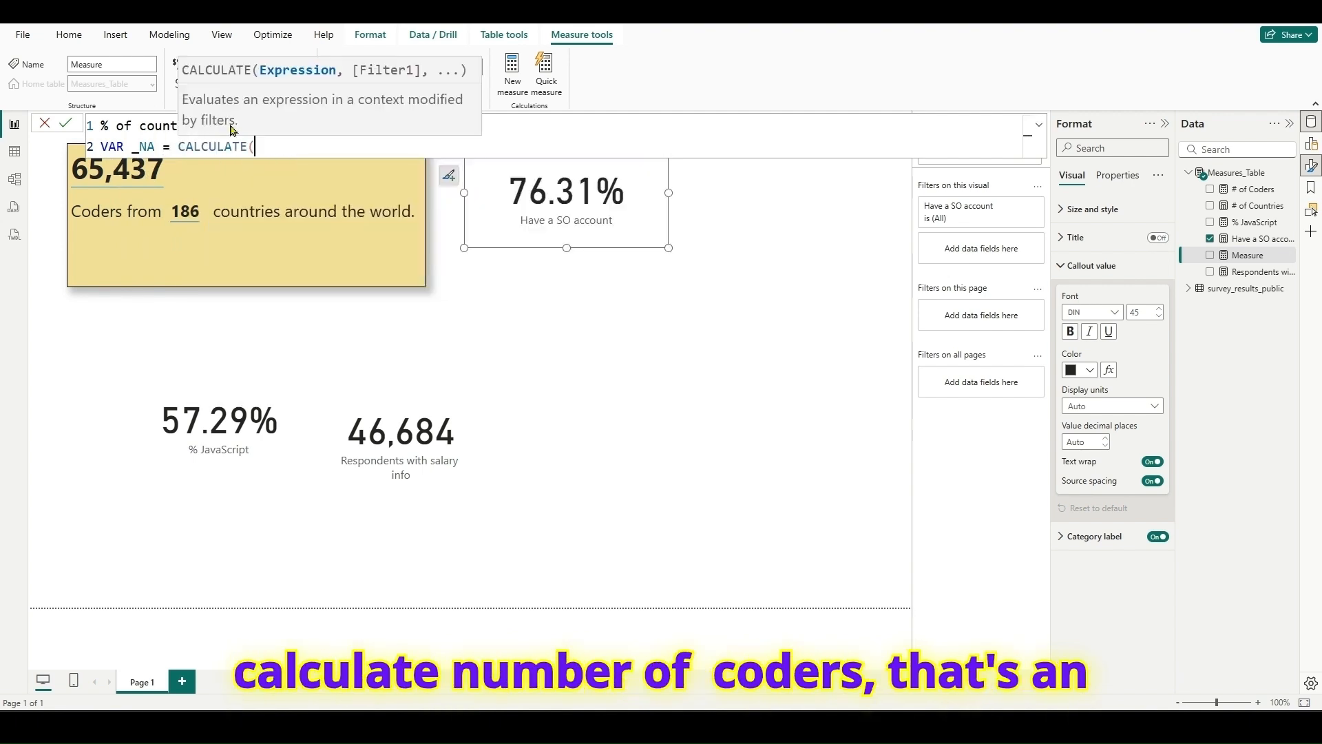
key("shift+Return")
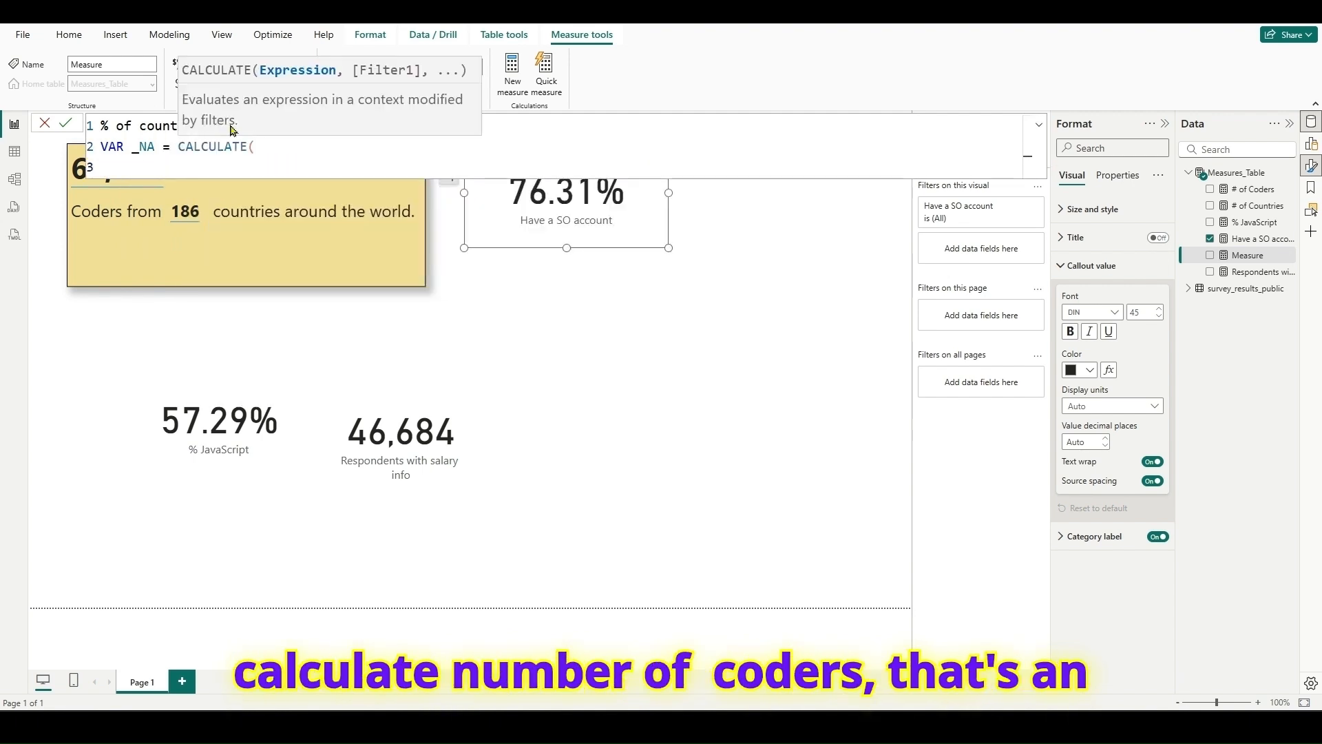
type("[")
key("Tab")
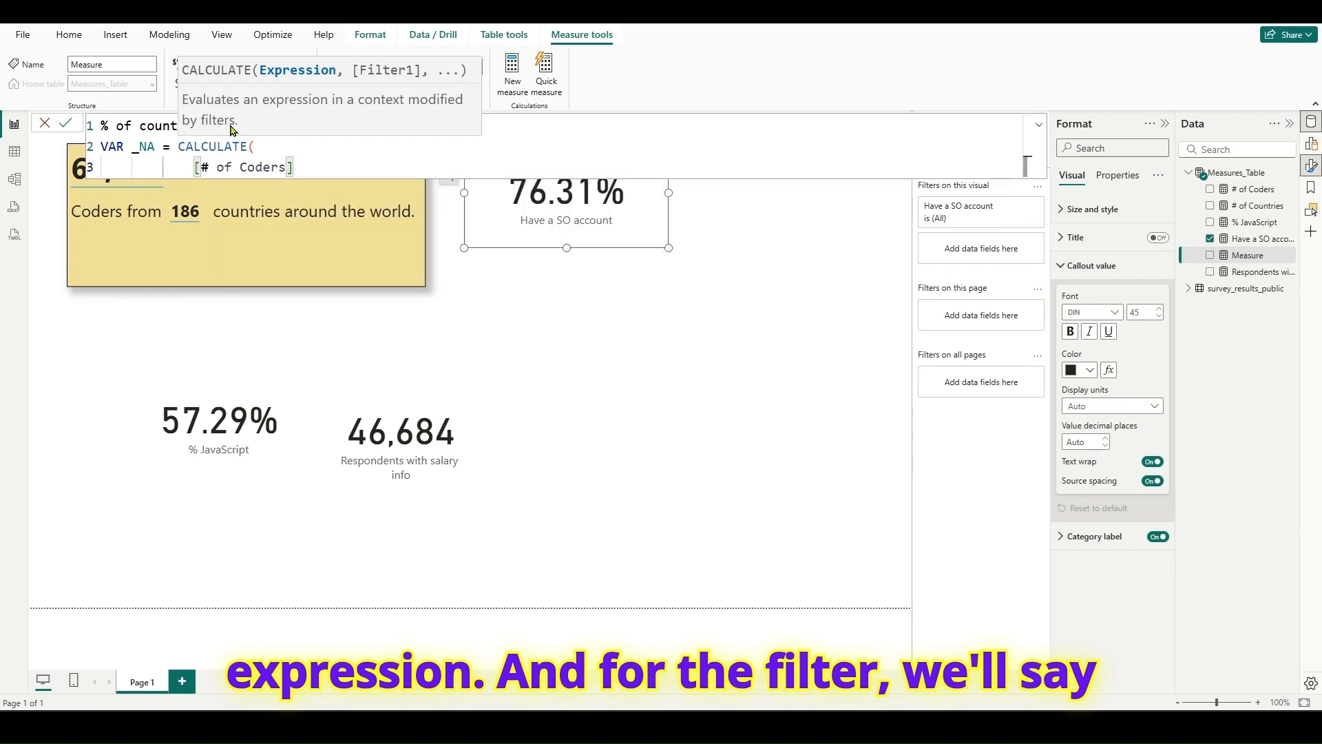
- Add the filter survey_results_public[Country] <> "NA" to the CALCULATE and close the function
type(",")
key("shift+Return")
type("C")
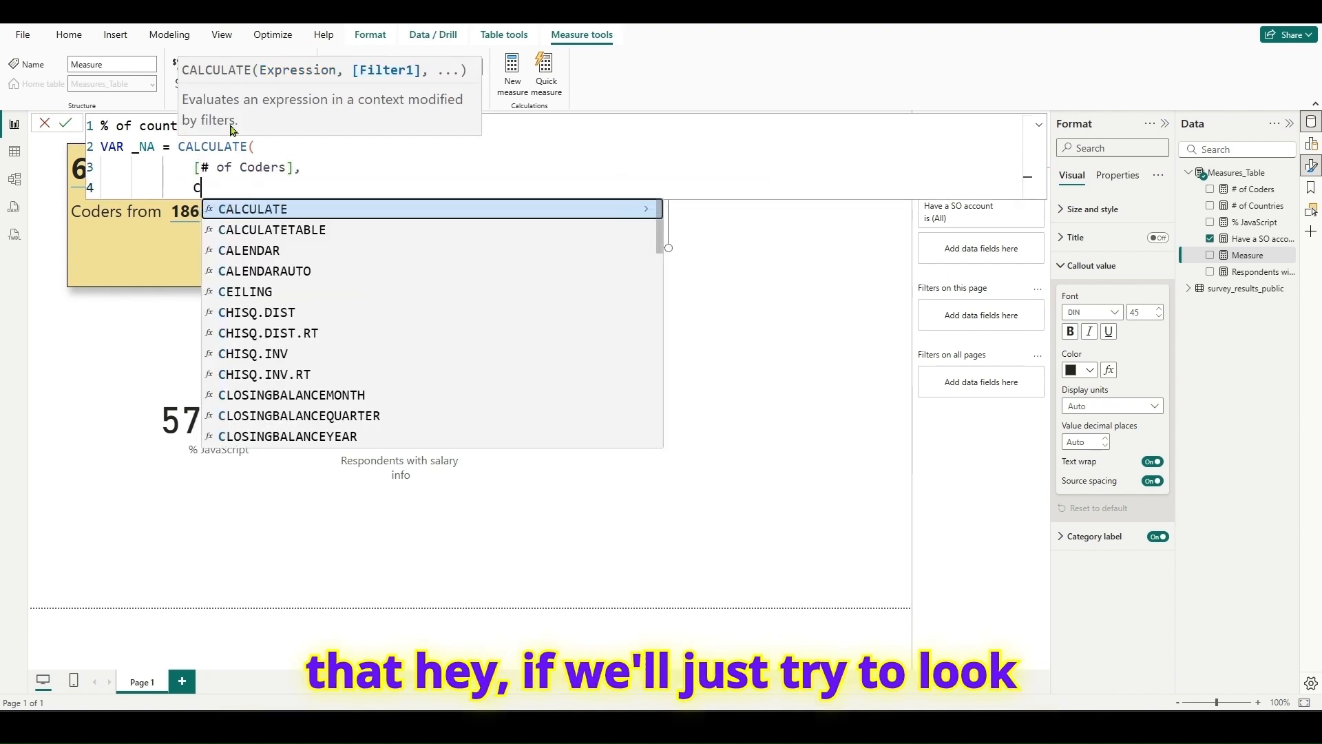
type("ou")
key("Escape")
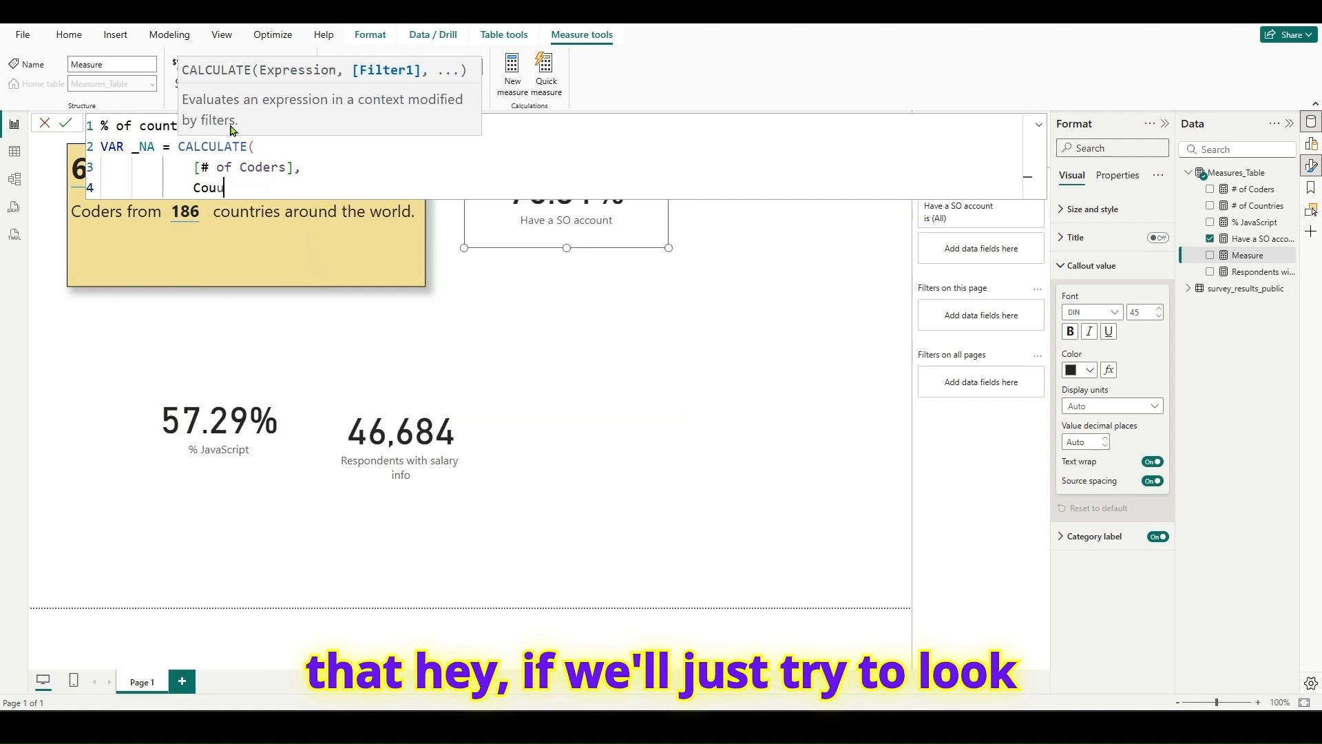
type("n")
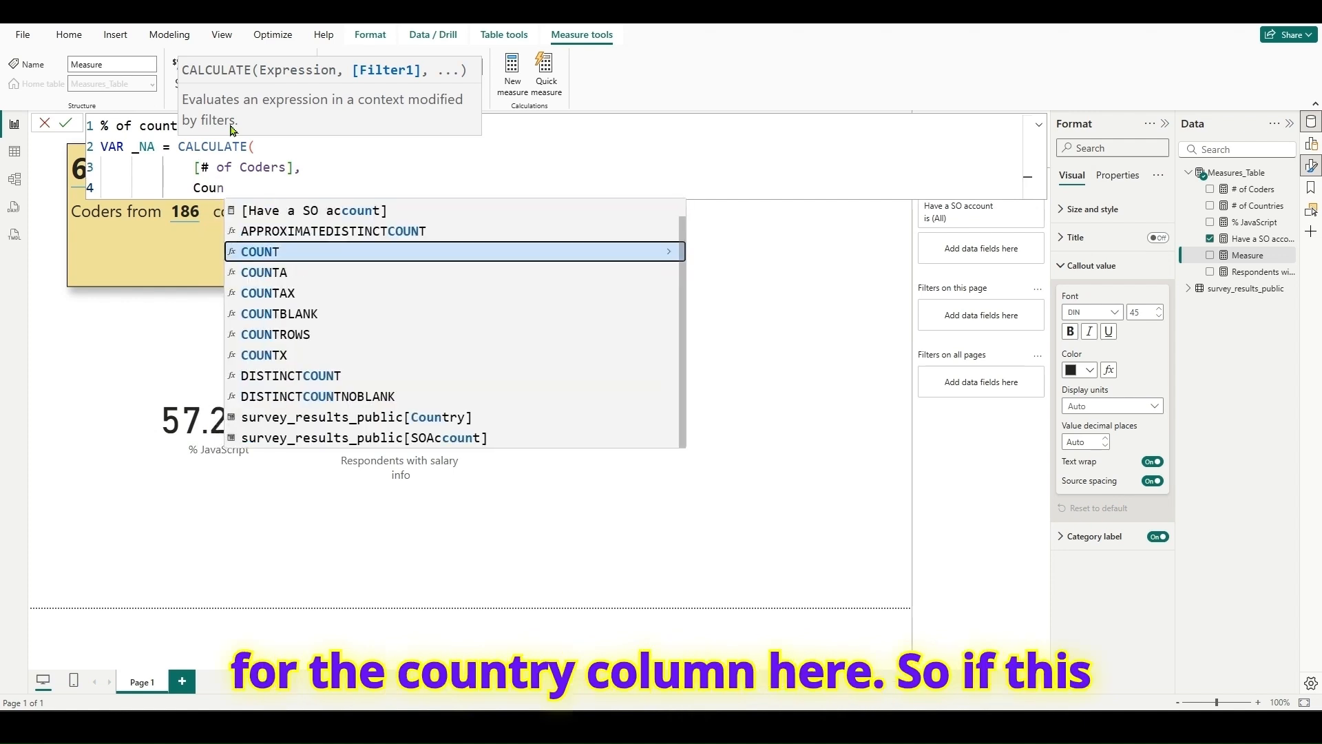
left_click(314, 417)
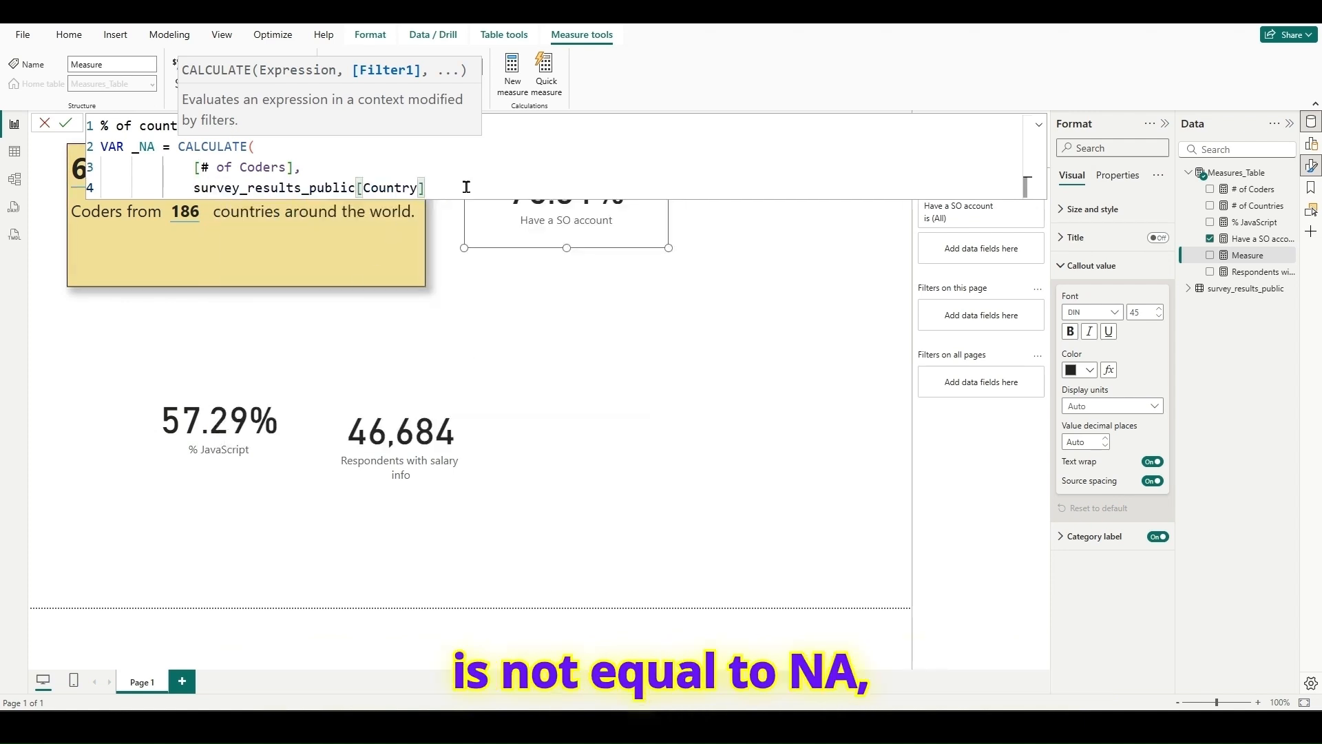
type("<> \"NA\"")
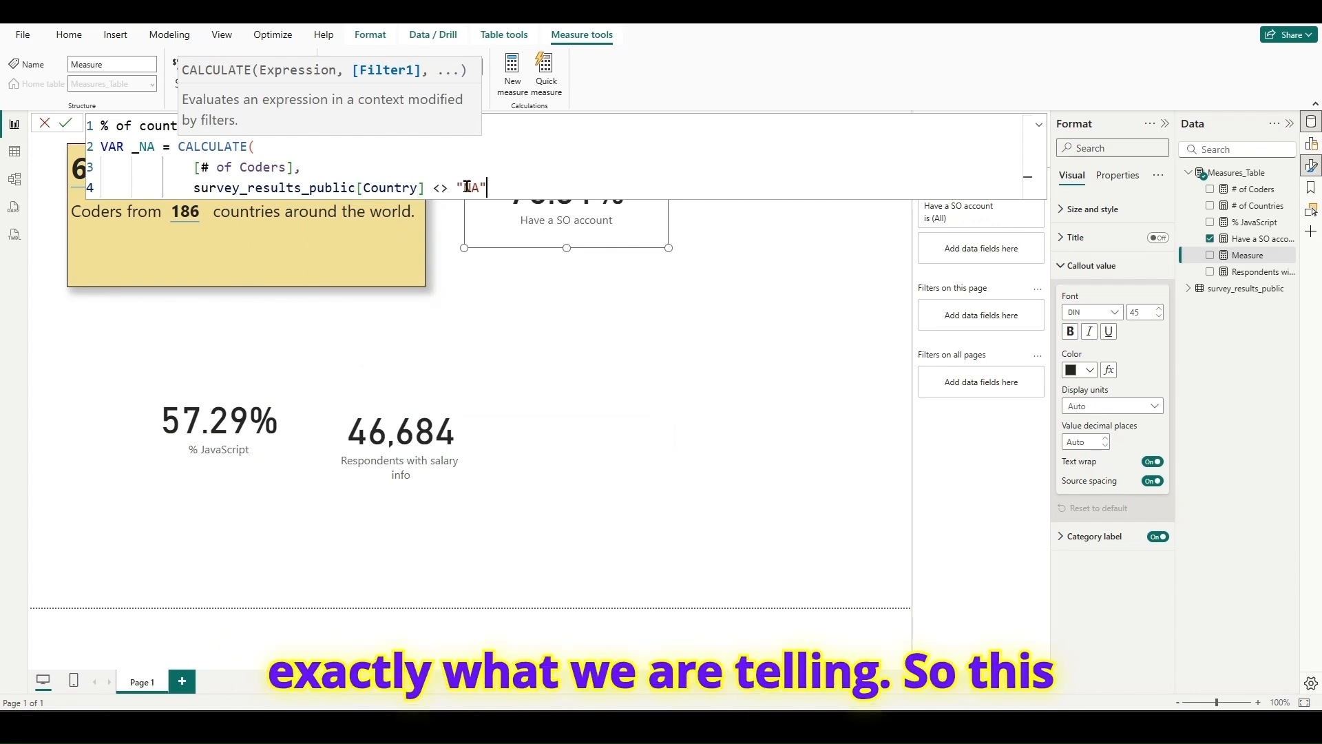
type(")")
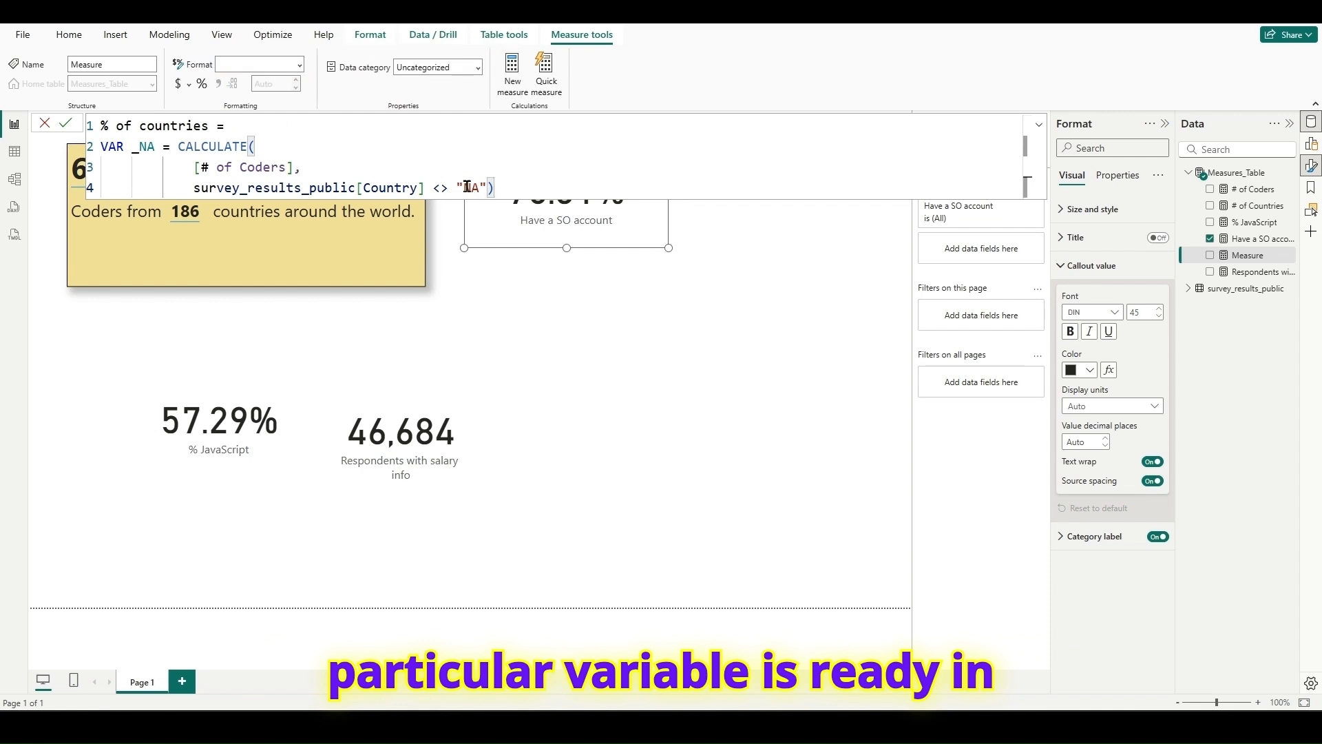
- Add a RETURN to the measure with DIVIDE([# of Coders],_NA )
key("shift+Return")
type("RETURN")
key("shift+Return")
type("DIV")
key("Tab")
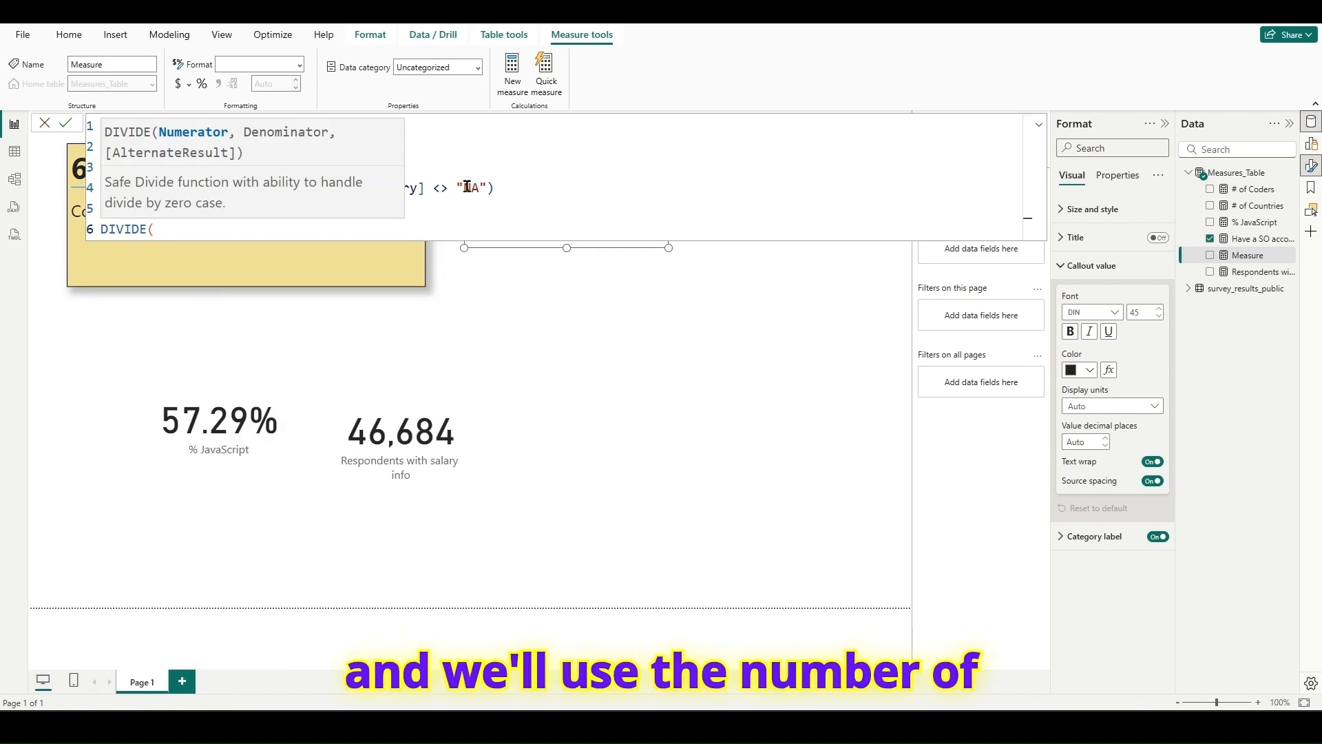
type("[")
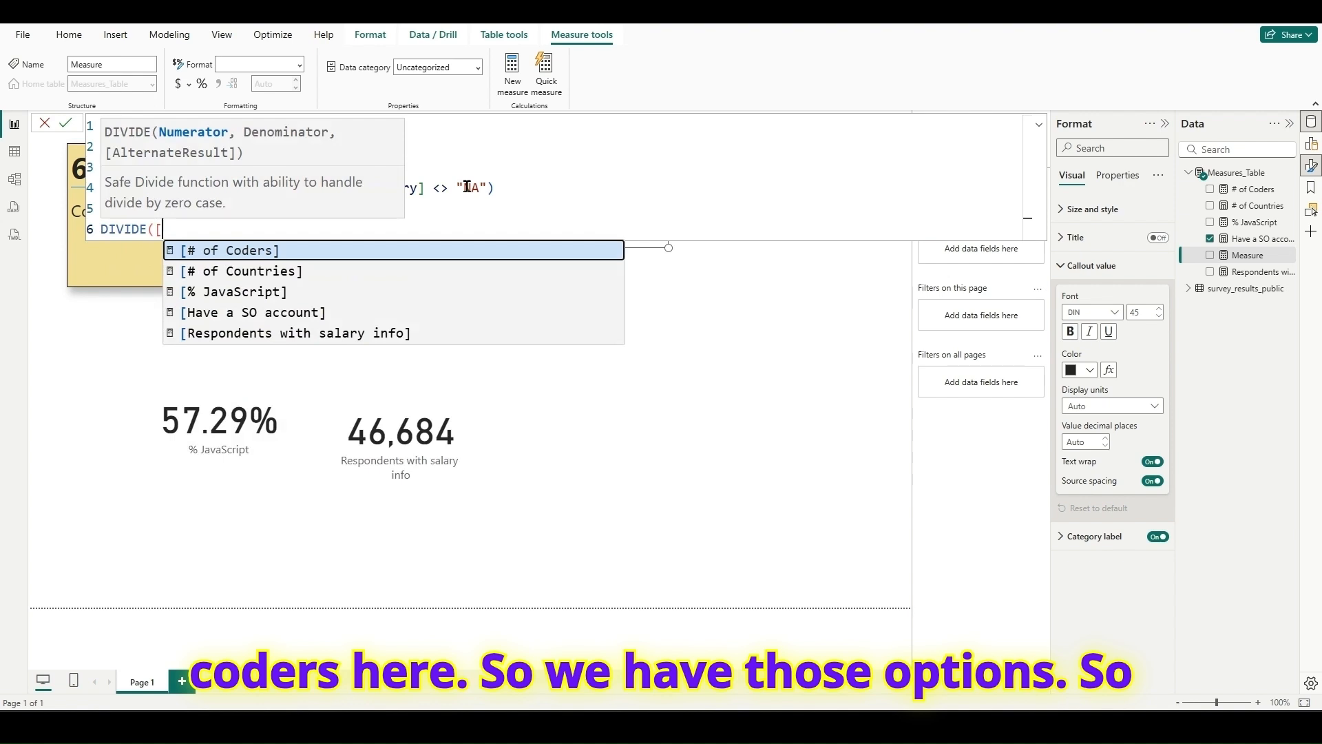
key("Tab")
type(",")
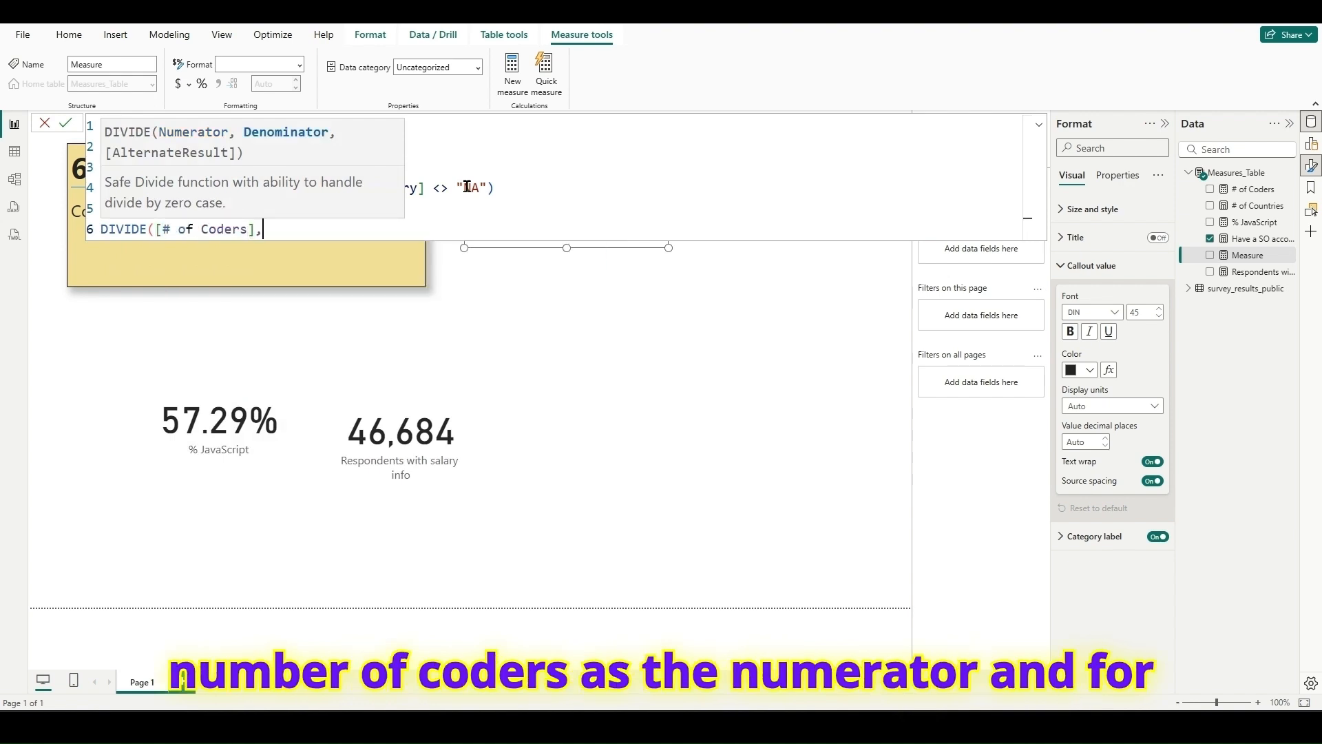
type("_NA )")
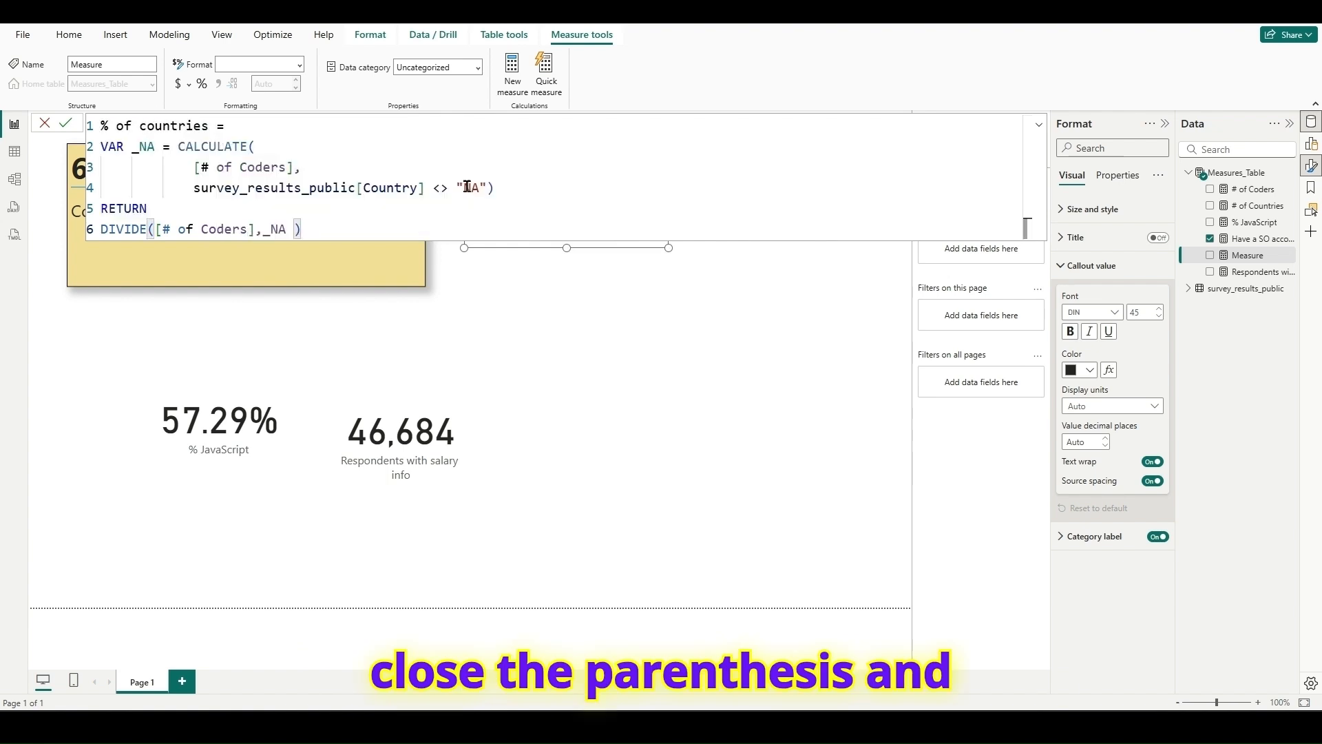
- Commit the % of countries measure, format it as a percentage and close the formula editor
left_click_drag(303, 229, 91, 132)
left_click(300, 145)
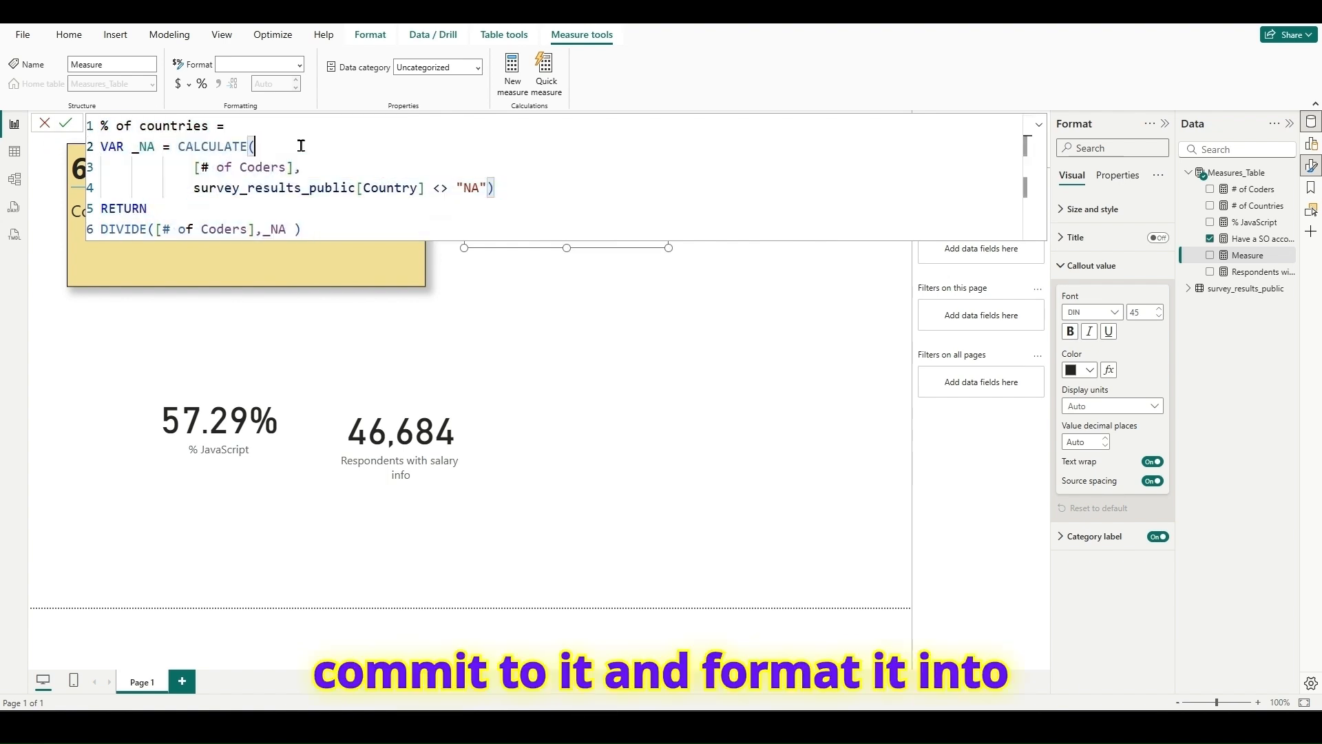
left_click(70, 127)
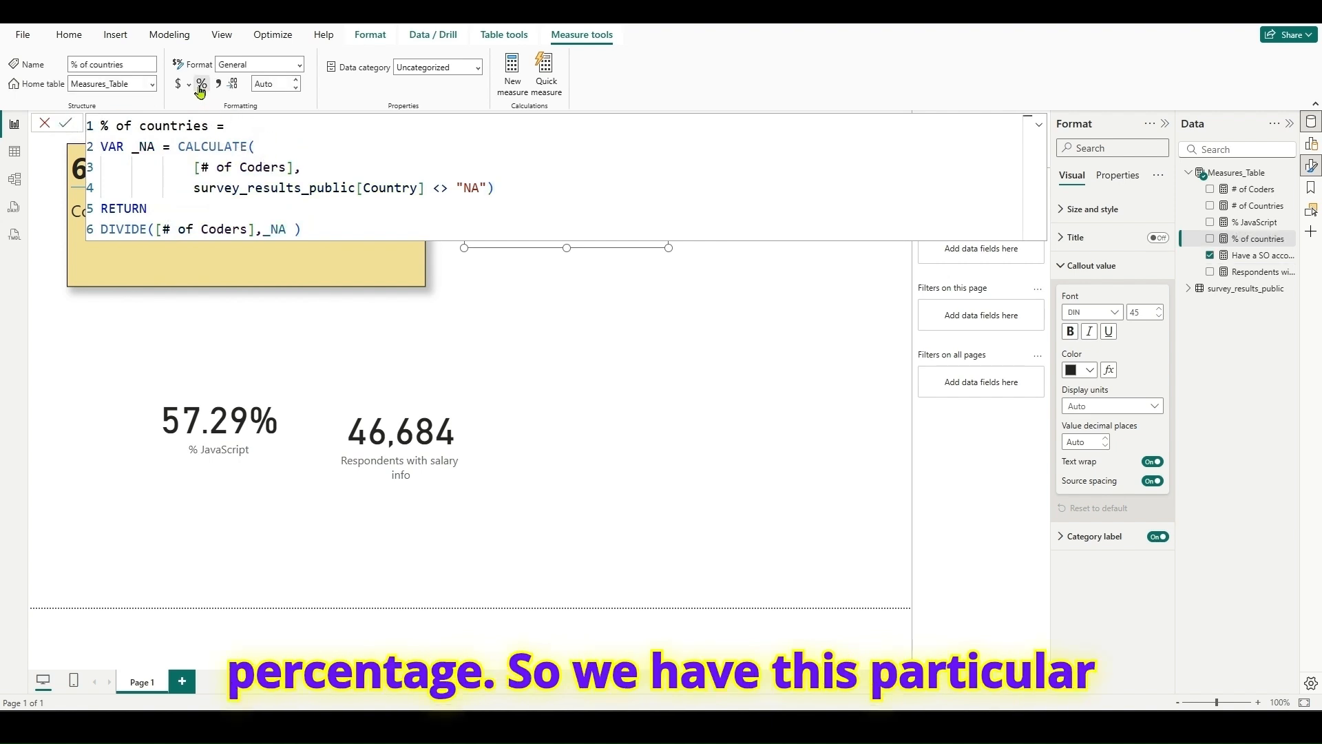
left_click(43, 124)
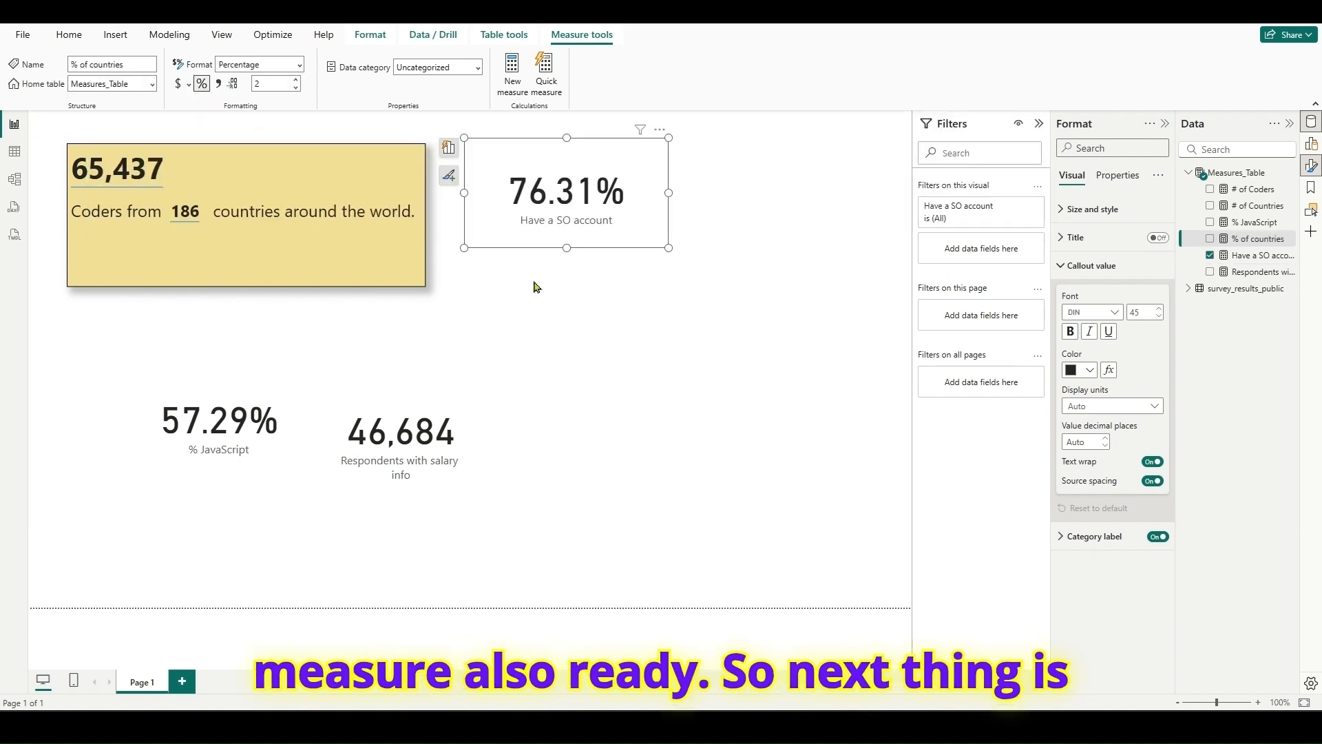
- Insert a clustered bar chart in the empty canvas area below the Have a SO account card and resize it to fit there
left_click(557, 314)
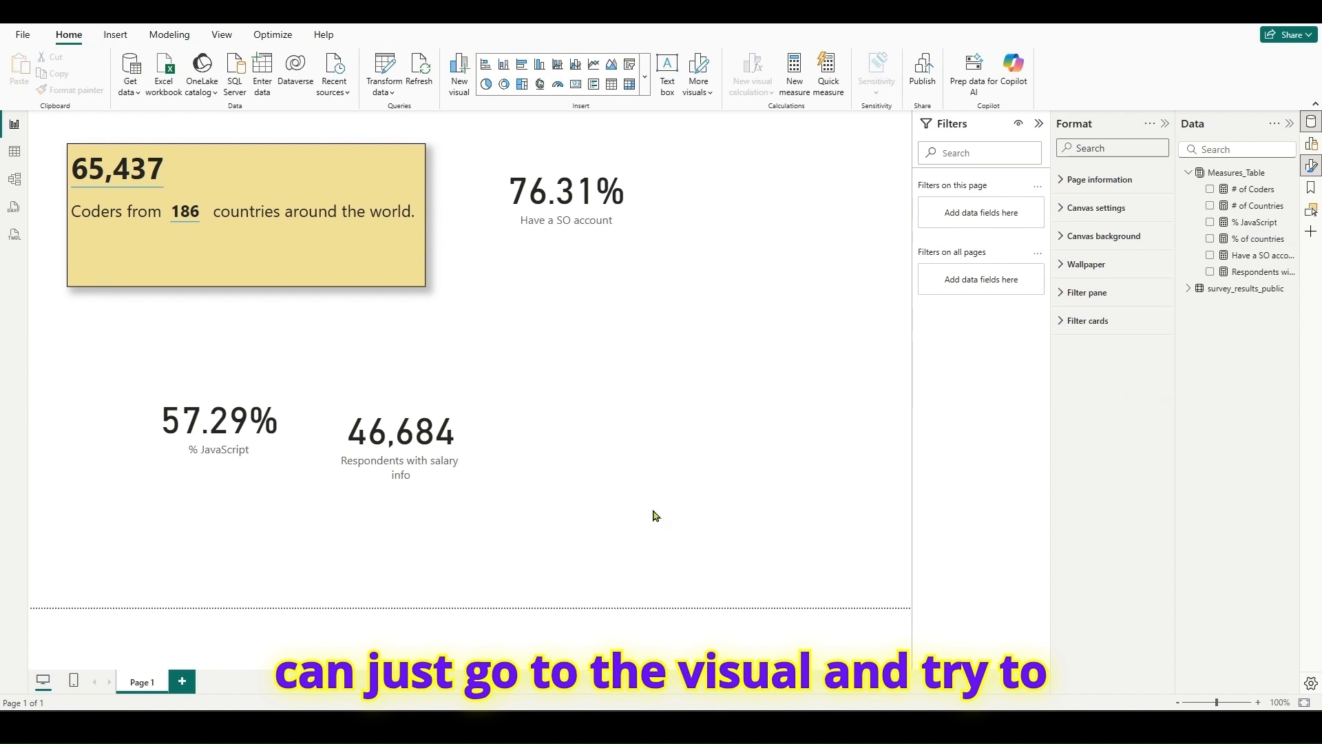
left_click(521, 67)
left_click_drag(780, 185, 649, 341)
left_click_drag(746, 408, 884, 574)
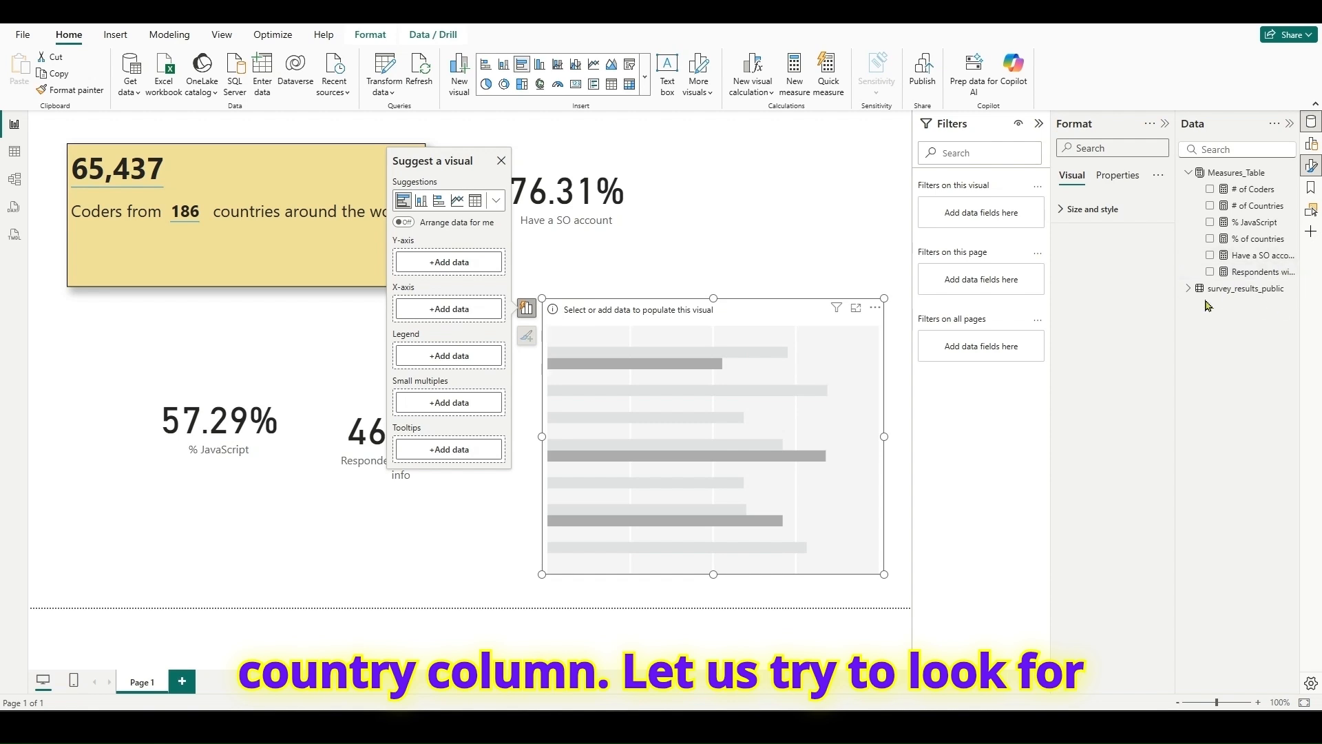
- Put the Country column on the bar chart's Y-axis and the % of countries measure on its X-axis
left_click(1189, 288)
scroll(1276, 453, "down", 1)
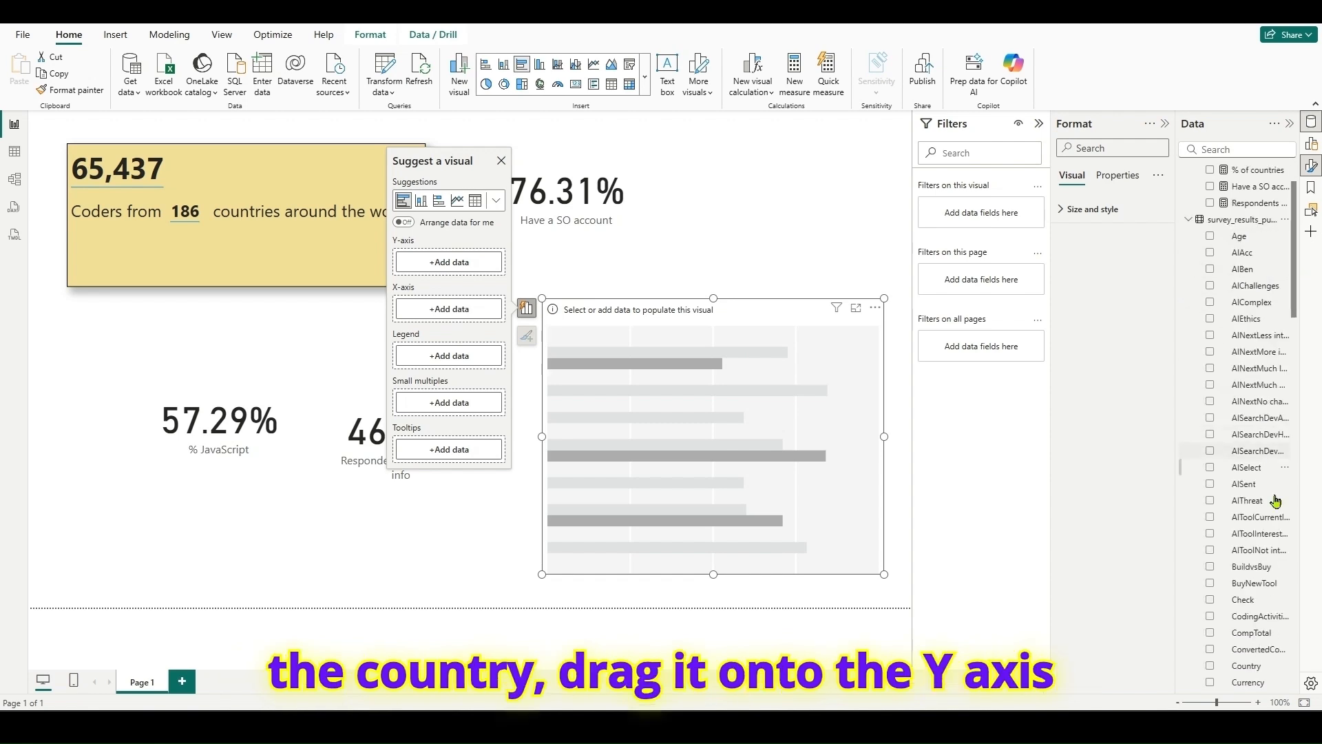
left_click_drag(1254, 666, 448, 262)
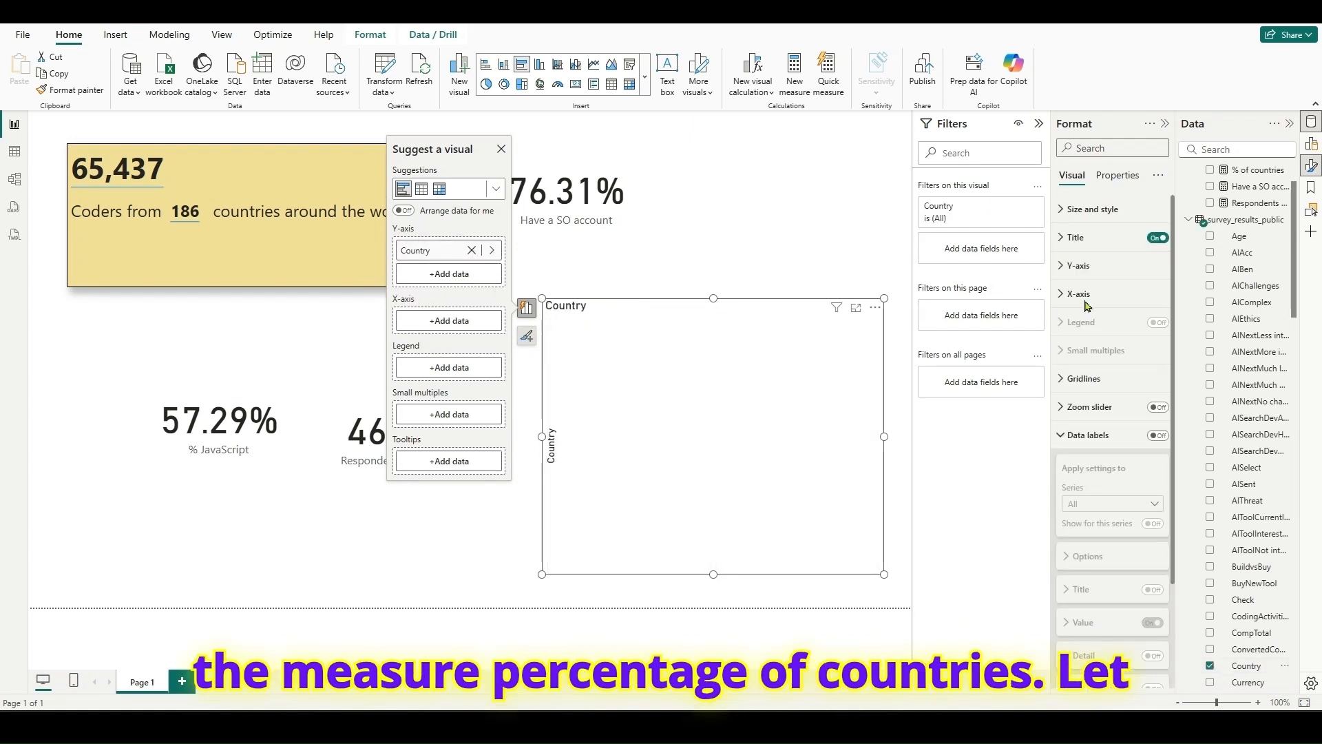
left_click(1247, 219)
left_click_drag(1260, 239, 451, 322)
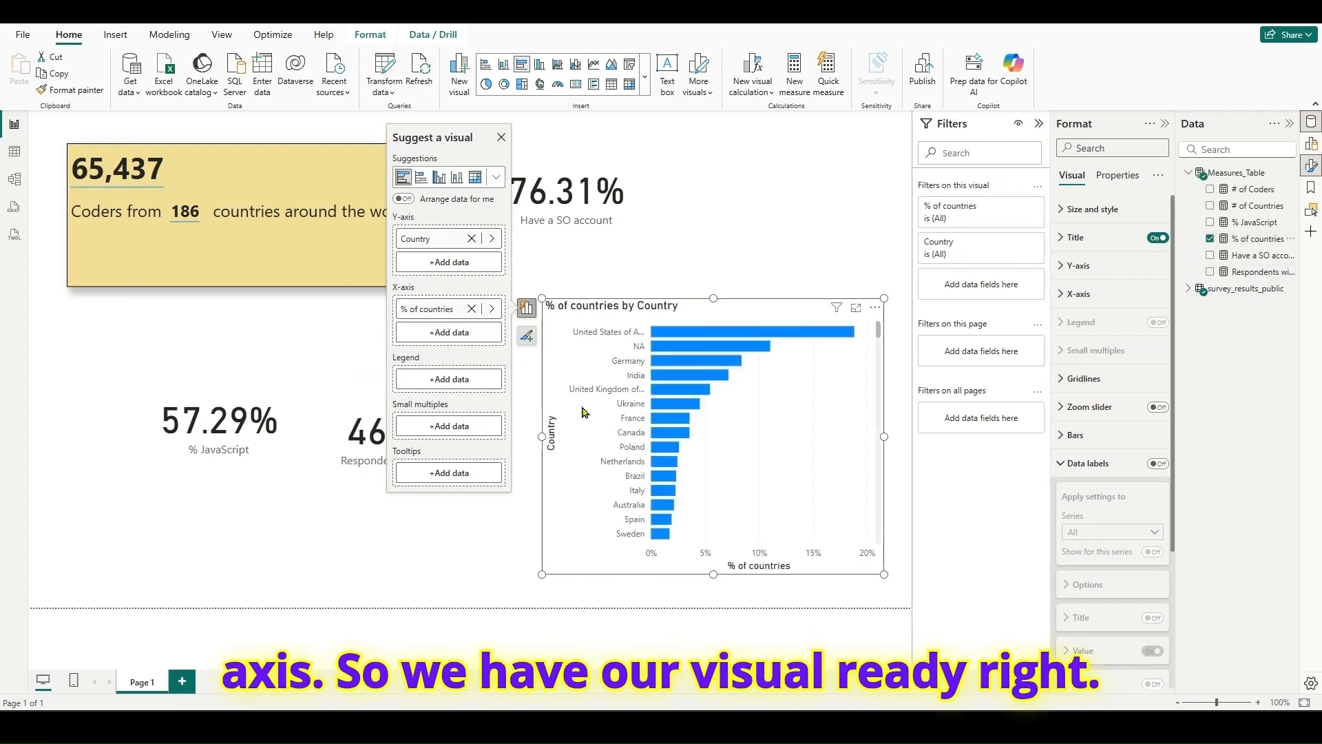
- Enlarge the bar chart by extending its left edge toward the salary card and its upper edge toward the Have a SO account card
left_click_drag(542, 436, 484, 439)
left_click(484, 438)
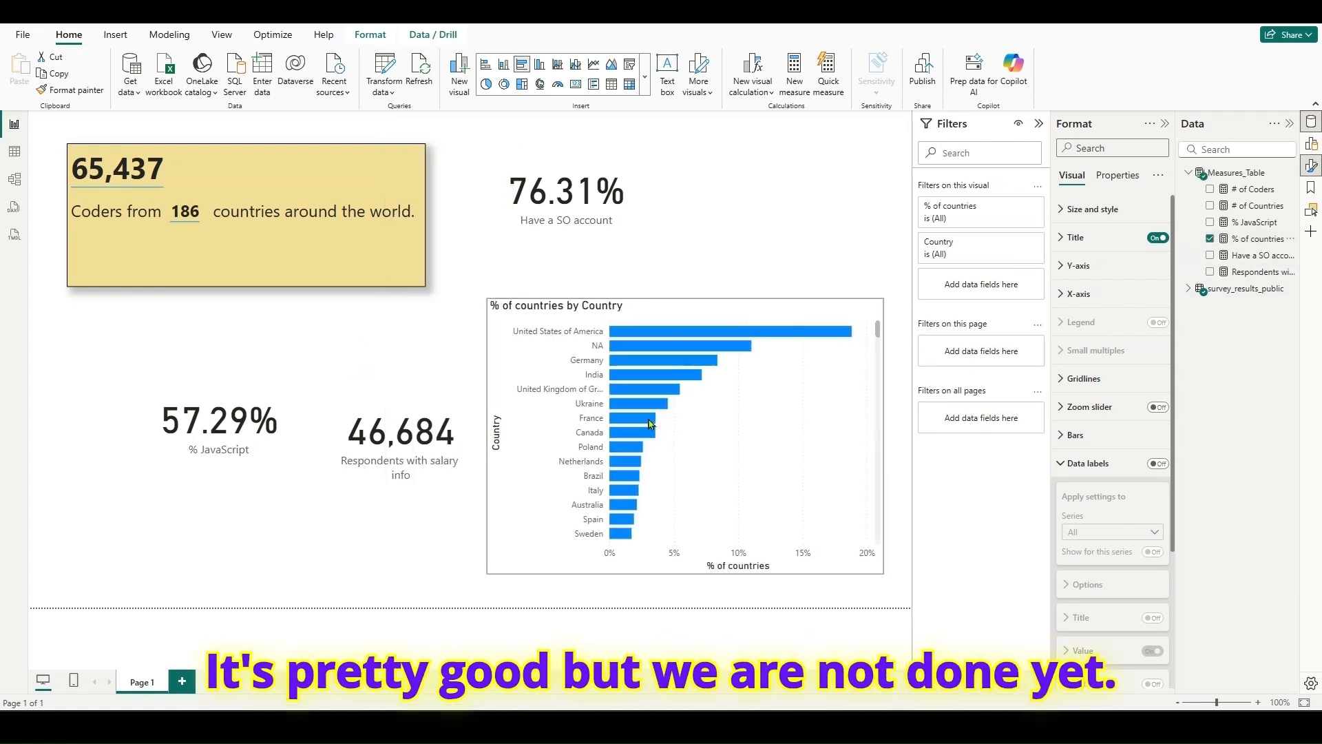
left_click(589, 433)
left_click_drag(686, 297, 694, 250)
left_click(715, 289)
left_click(776, 446)
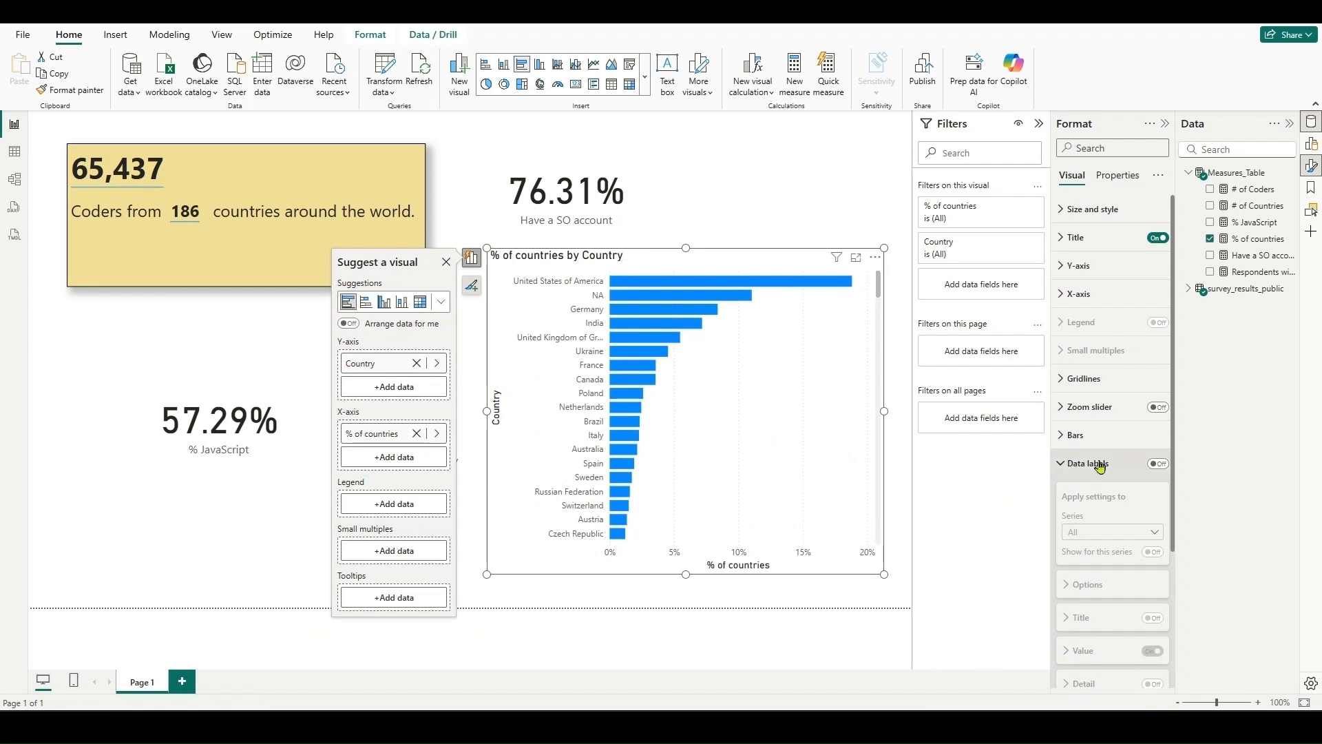
- Show data labels on the bar chart and exclude the NA country from it
left_click(1157, 464)
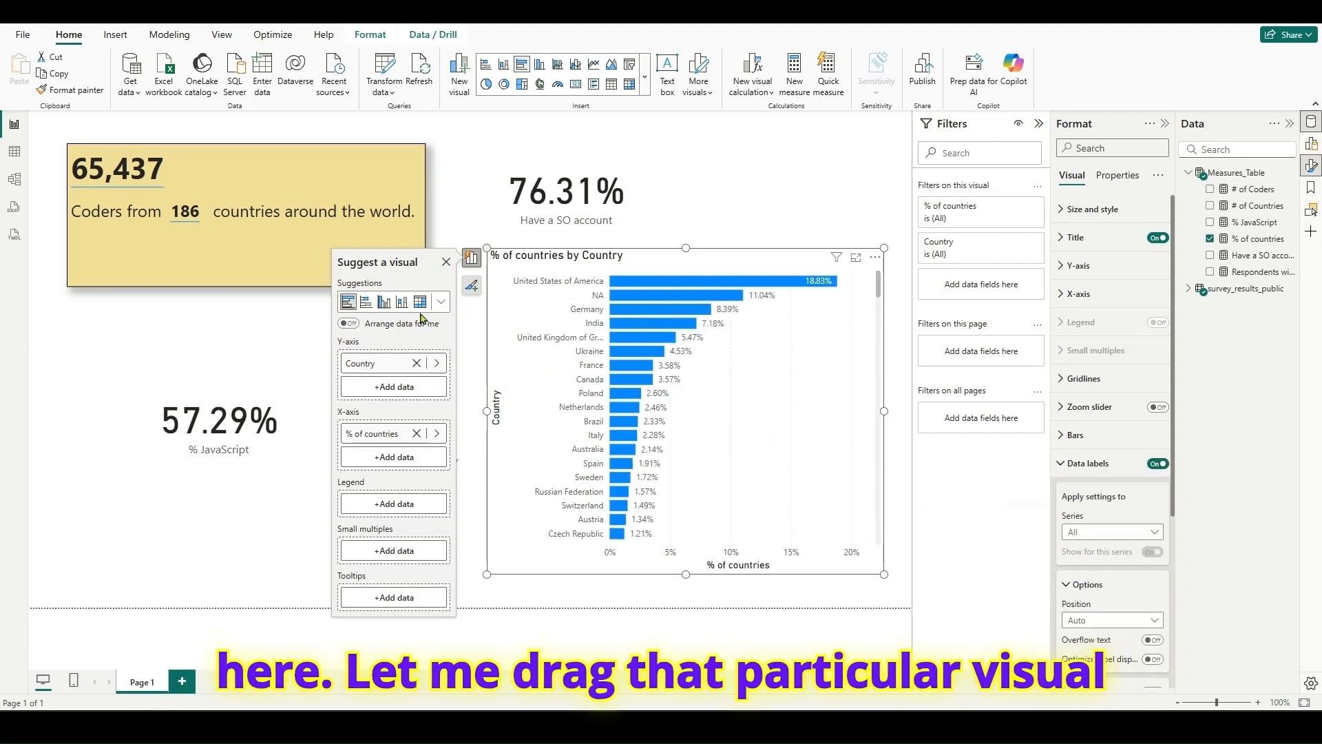
left_click(447, 263)
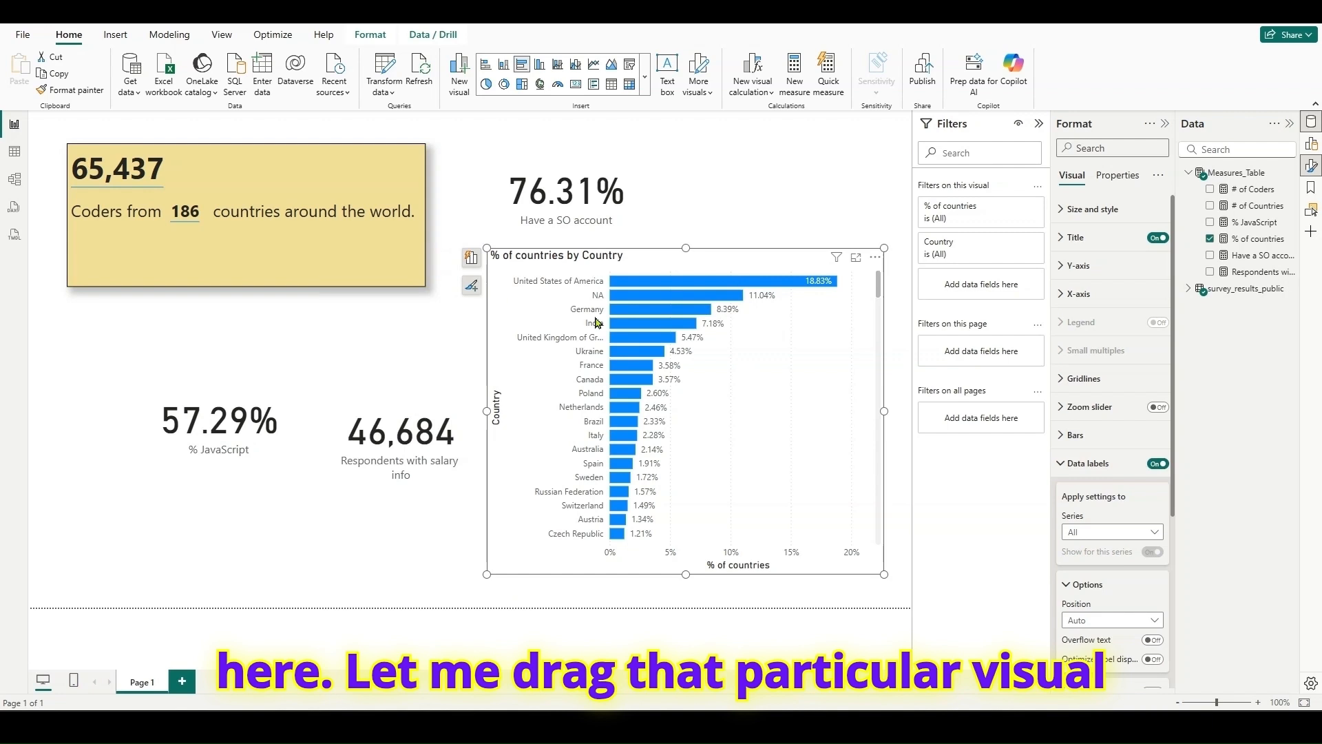
right_click(678, 298)
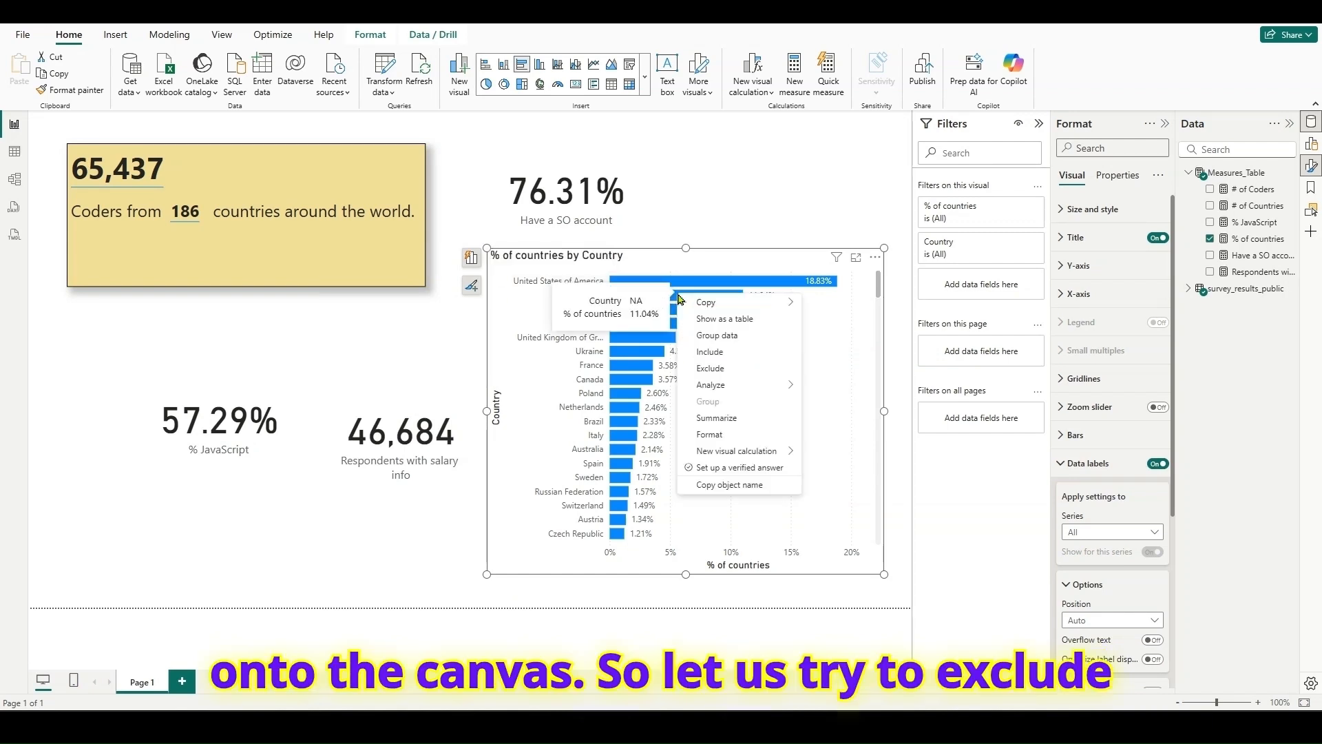
left_click(737, 376)
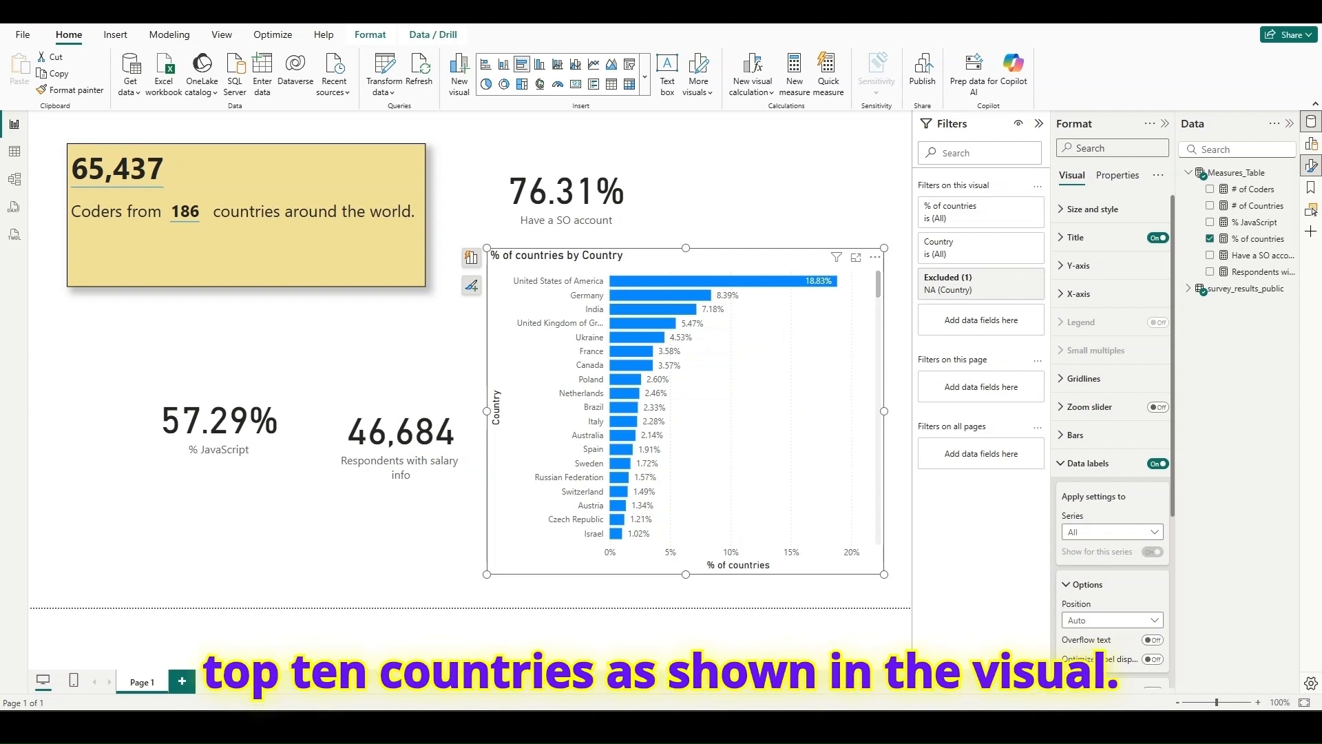
- Apply a Top N filter on Country that shows the top 10 items by % of countries
key("alt+Tab")
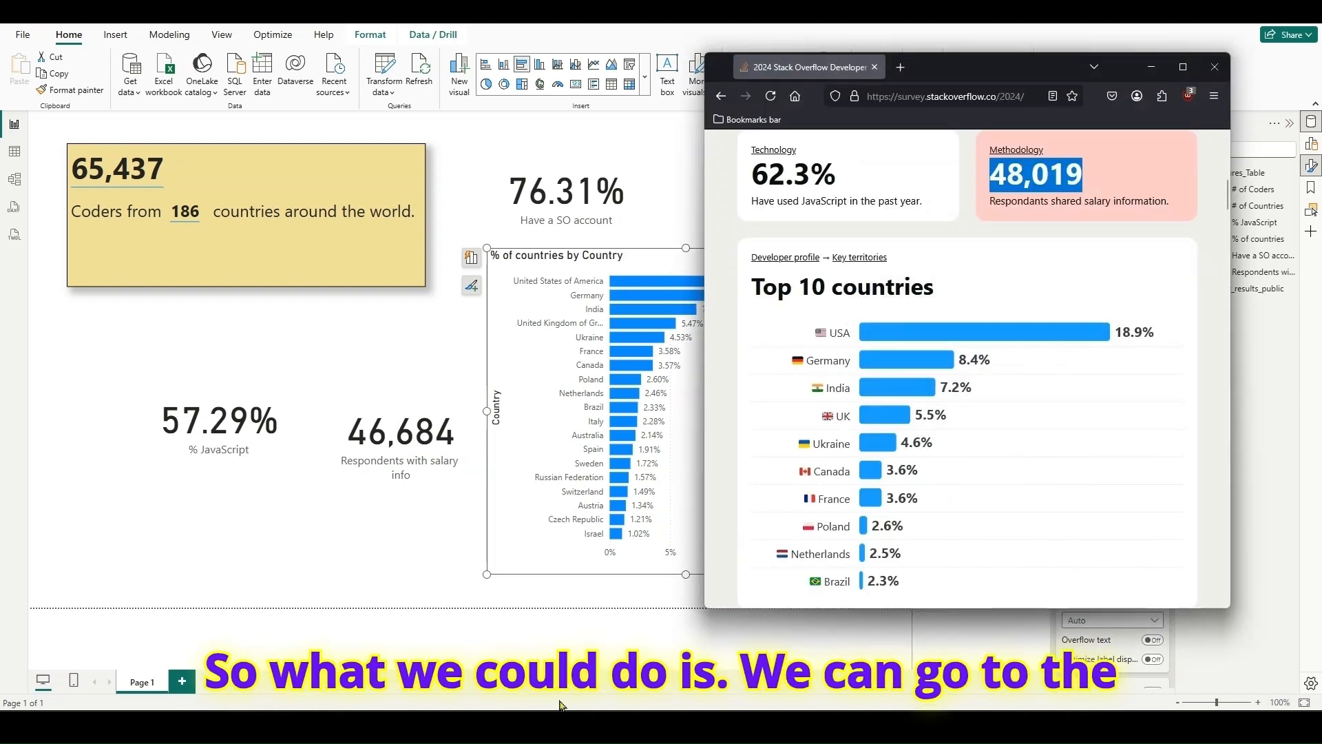
key("alt+Tab")
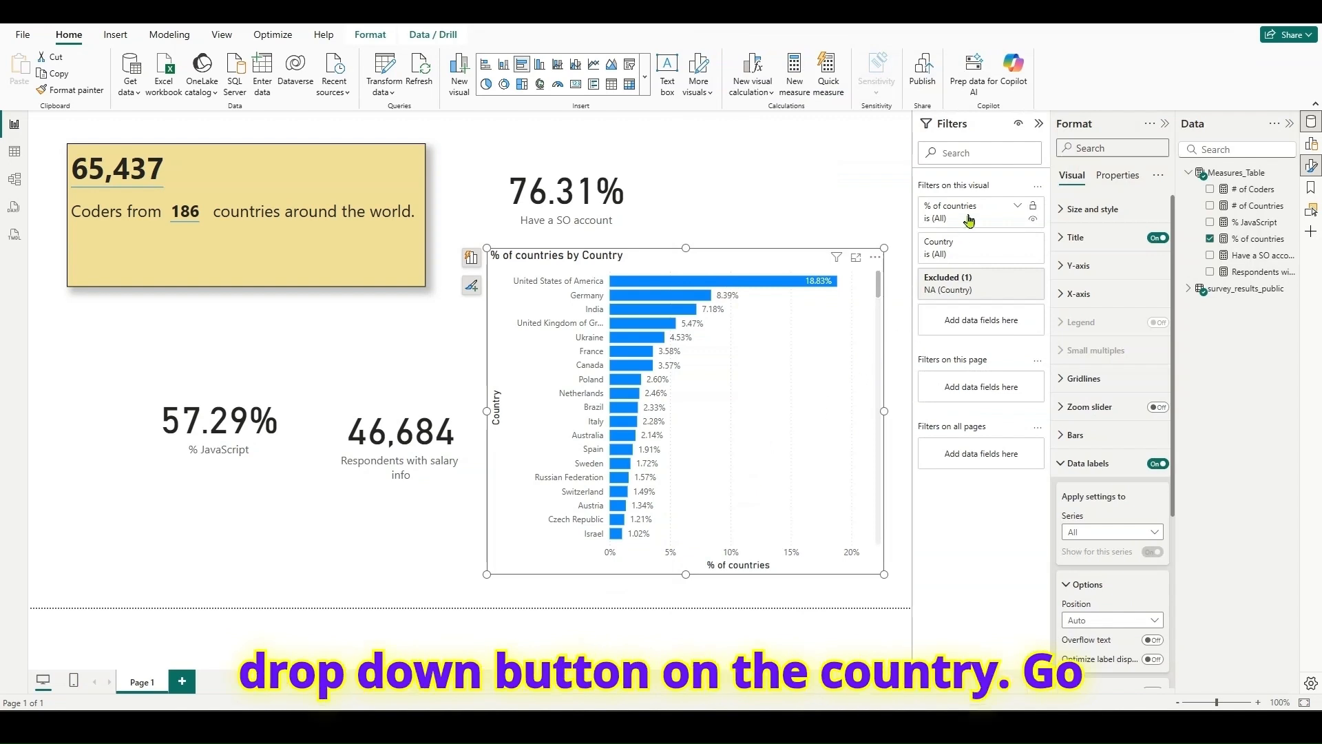
left_click(1016, 242)
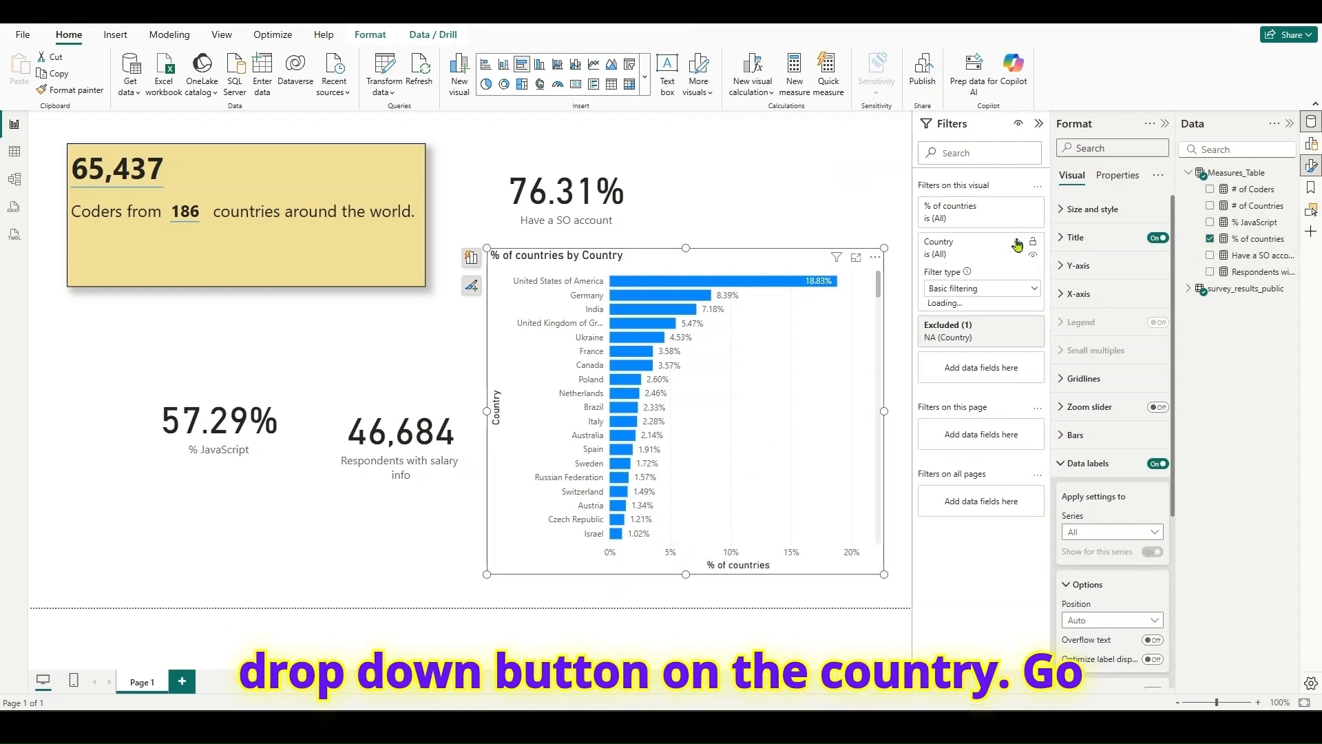
left_click(1008, 289)
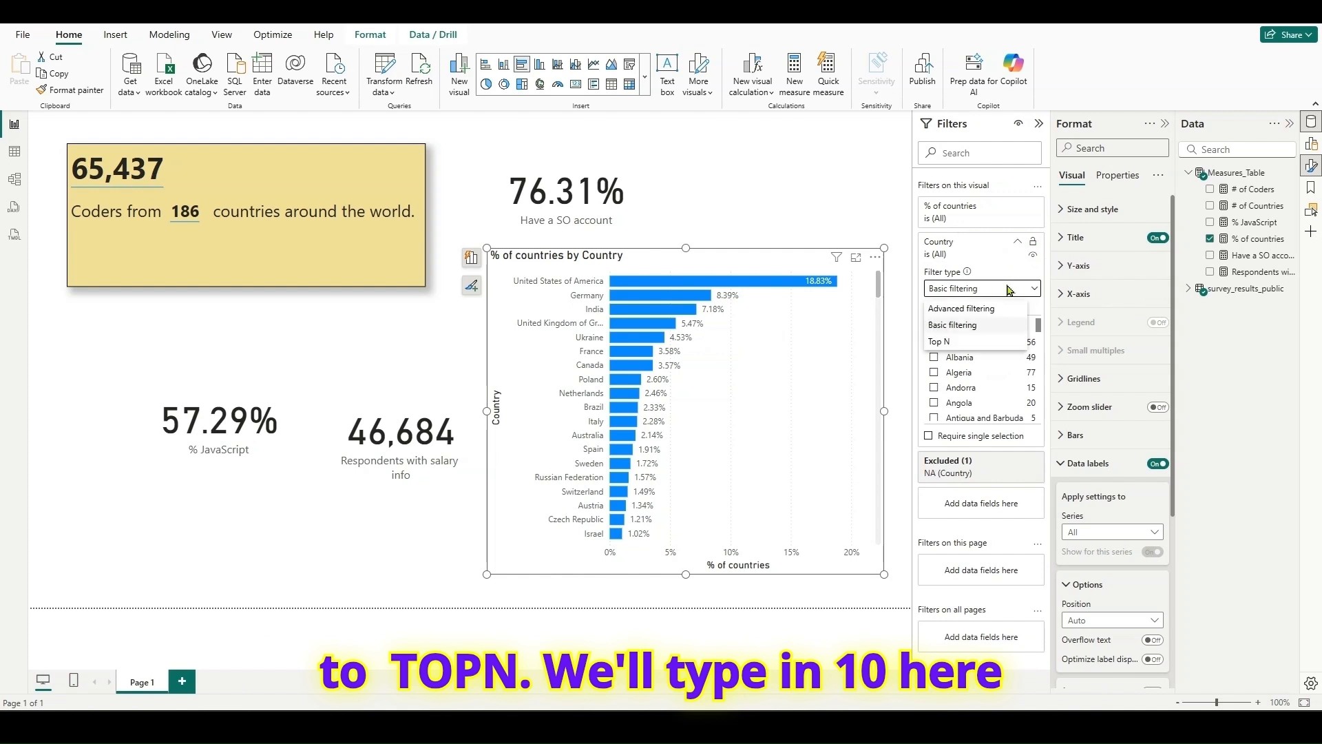
left_click(939, 341)
left_click(997, 326)
type("1")
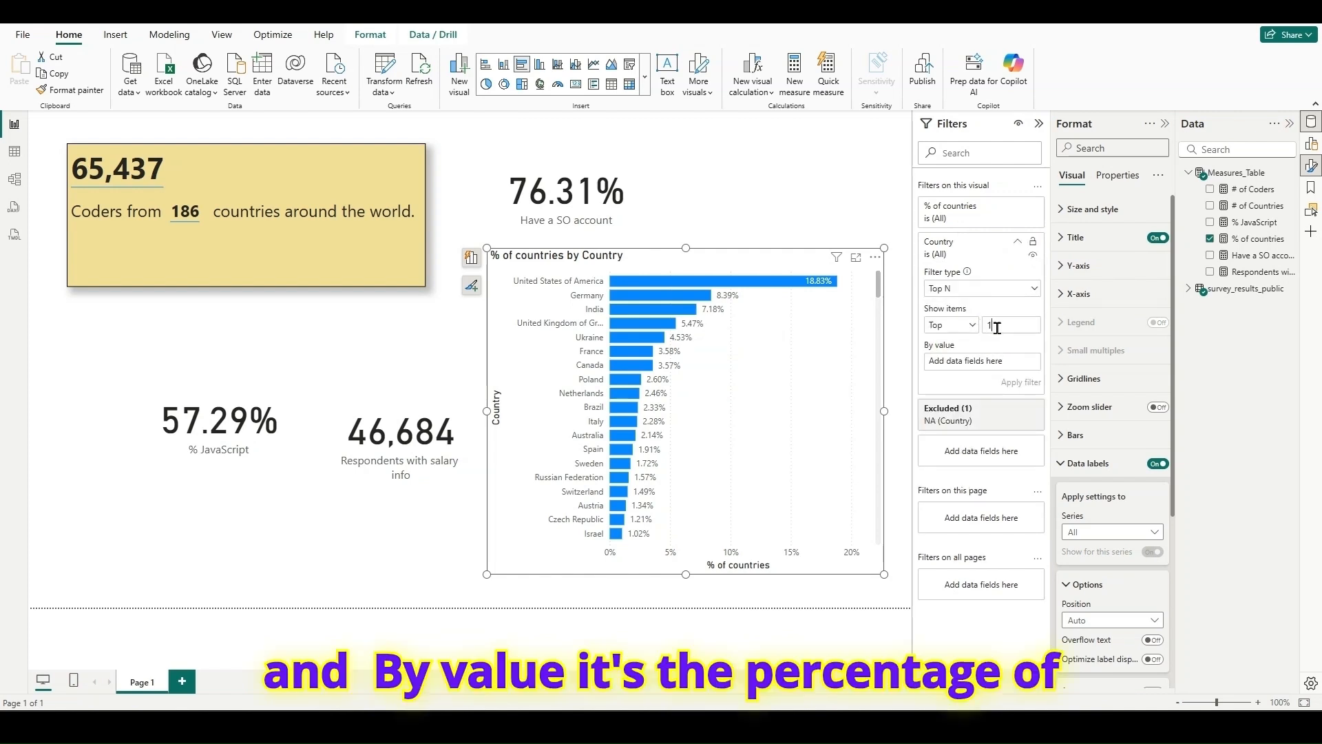
type("0")
left_click_drag(1259, 239, 985, 367)
left_click(1019, 382)
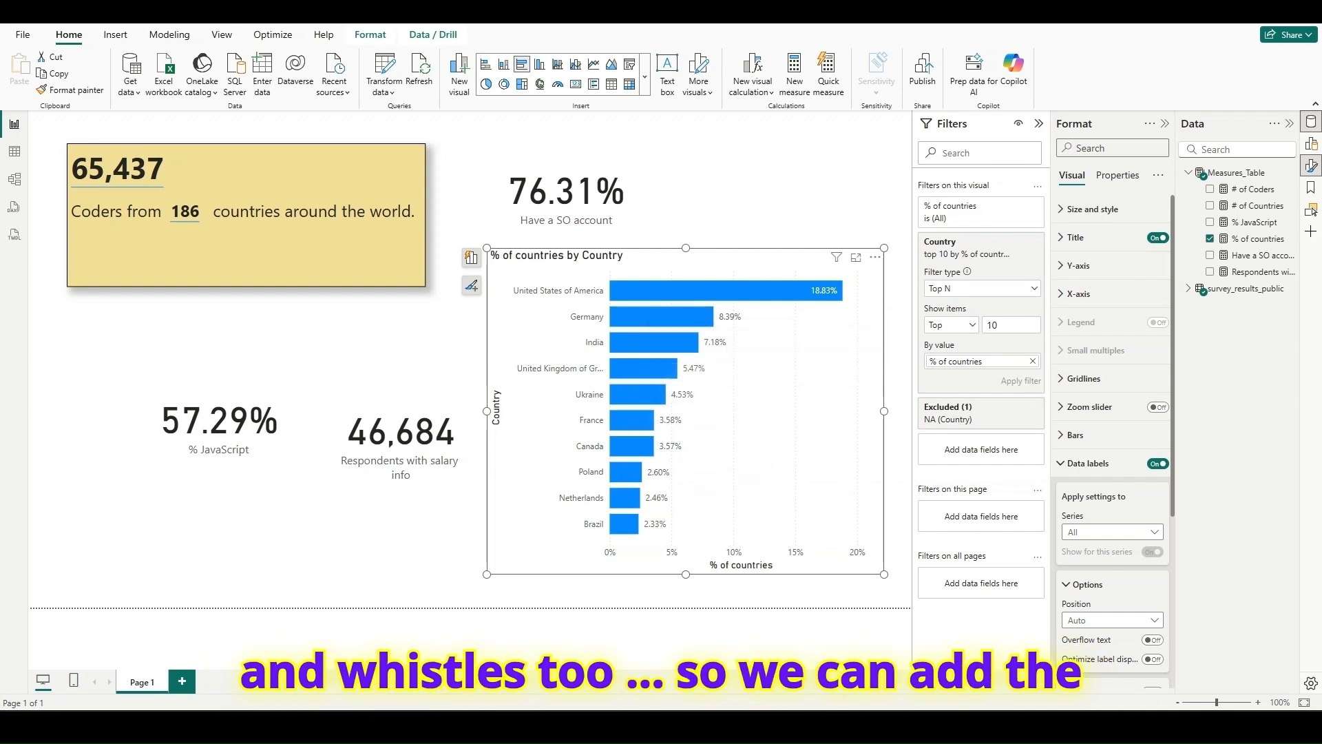
- Switch to the survey web page, place it beside the bar chart and compare the Top 10 countries values
key("alt+Tab")
left_click_drag(1016, 64, 1087, 376)
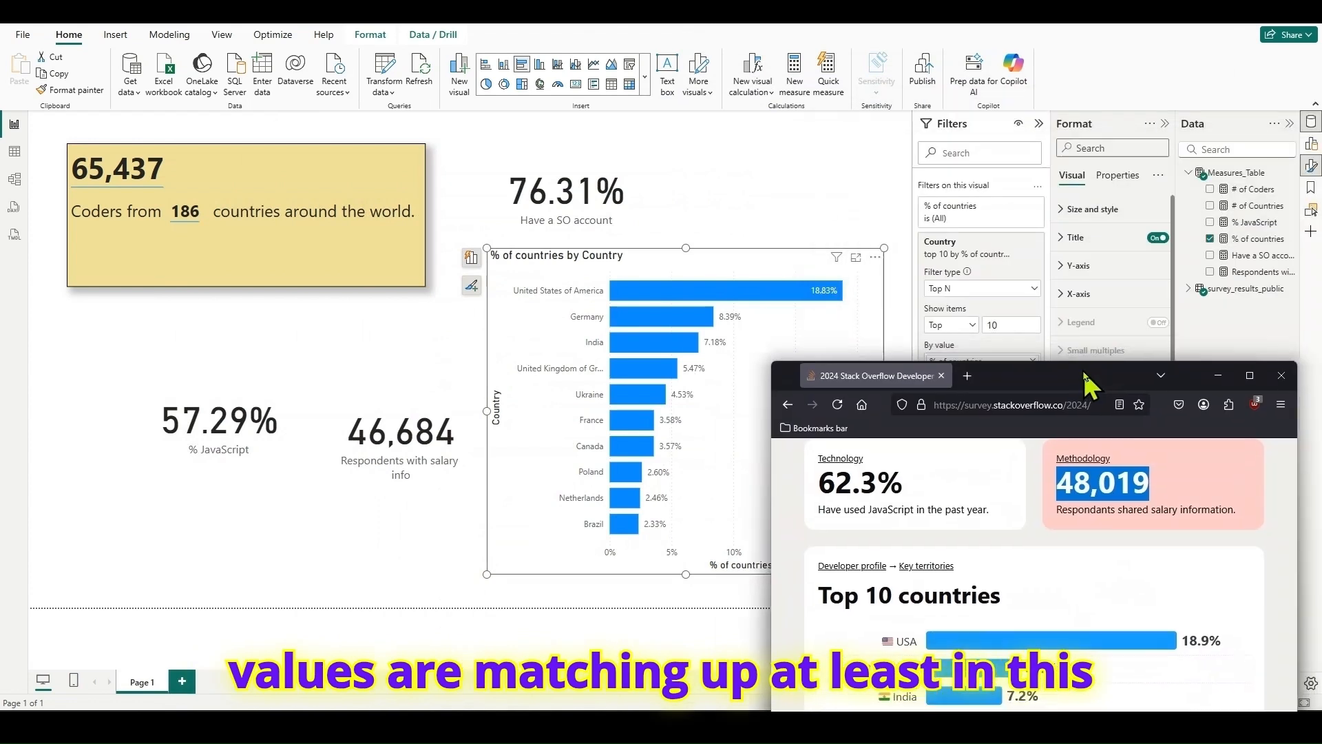
left_click(1039, 123)
left_click(1164, 123)
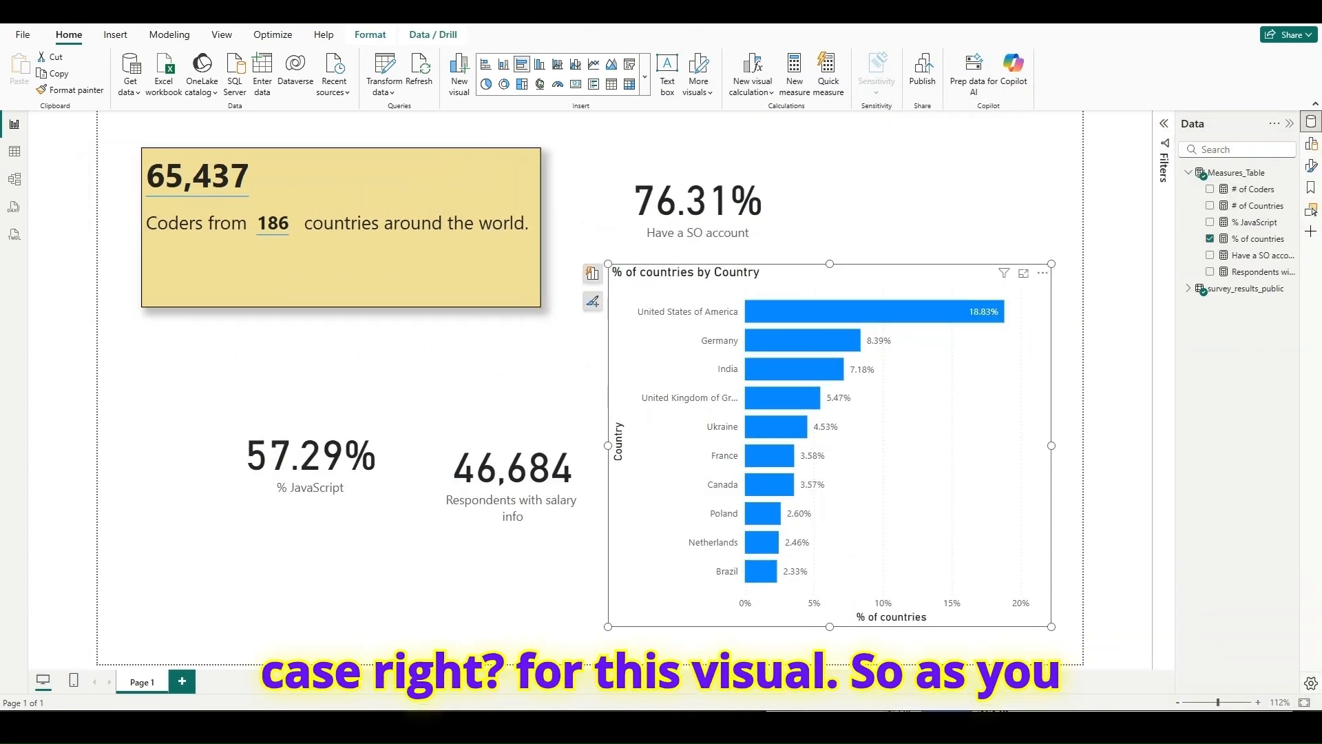
key("alt+Tab")
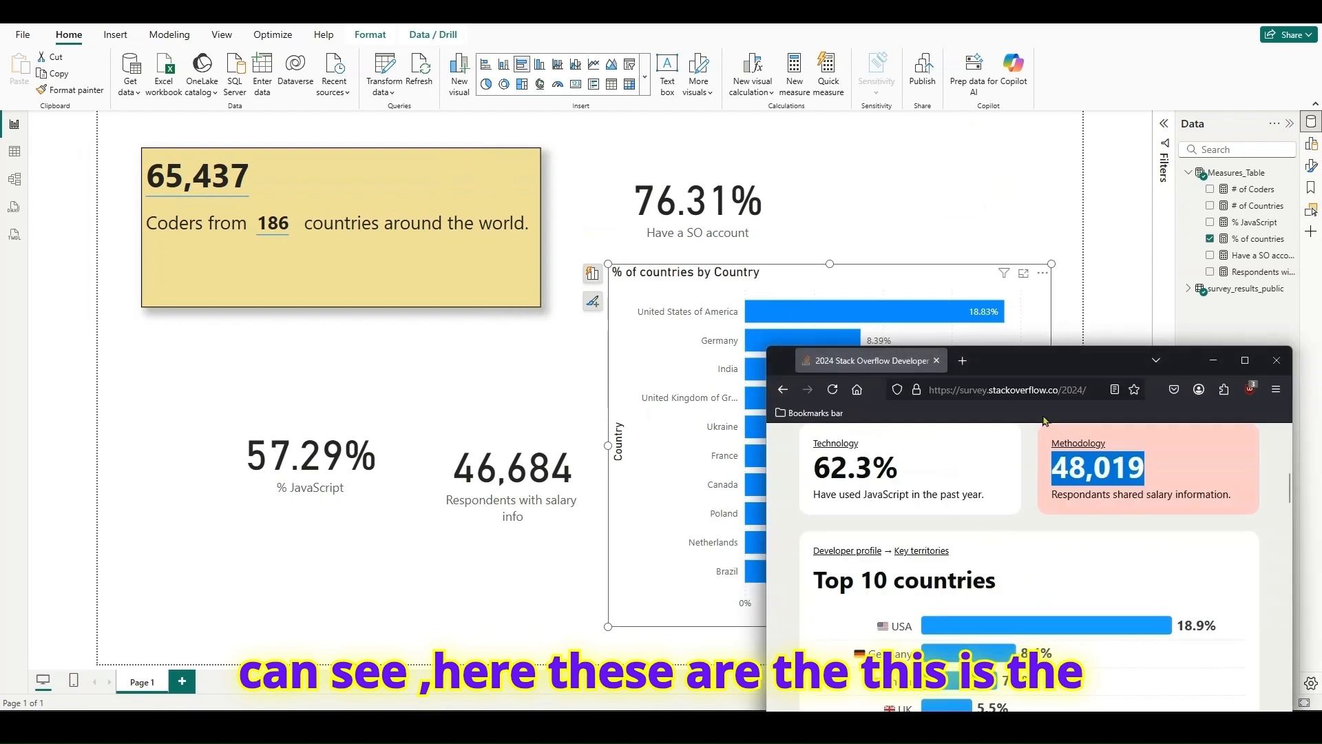
left_click_drag(1033, 372, 1033, 409)
left_click_drag(1067, 411, 400, 118)
mouse_move(276, 391)
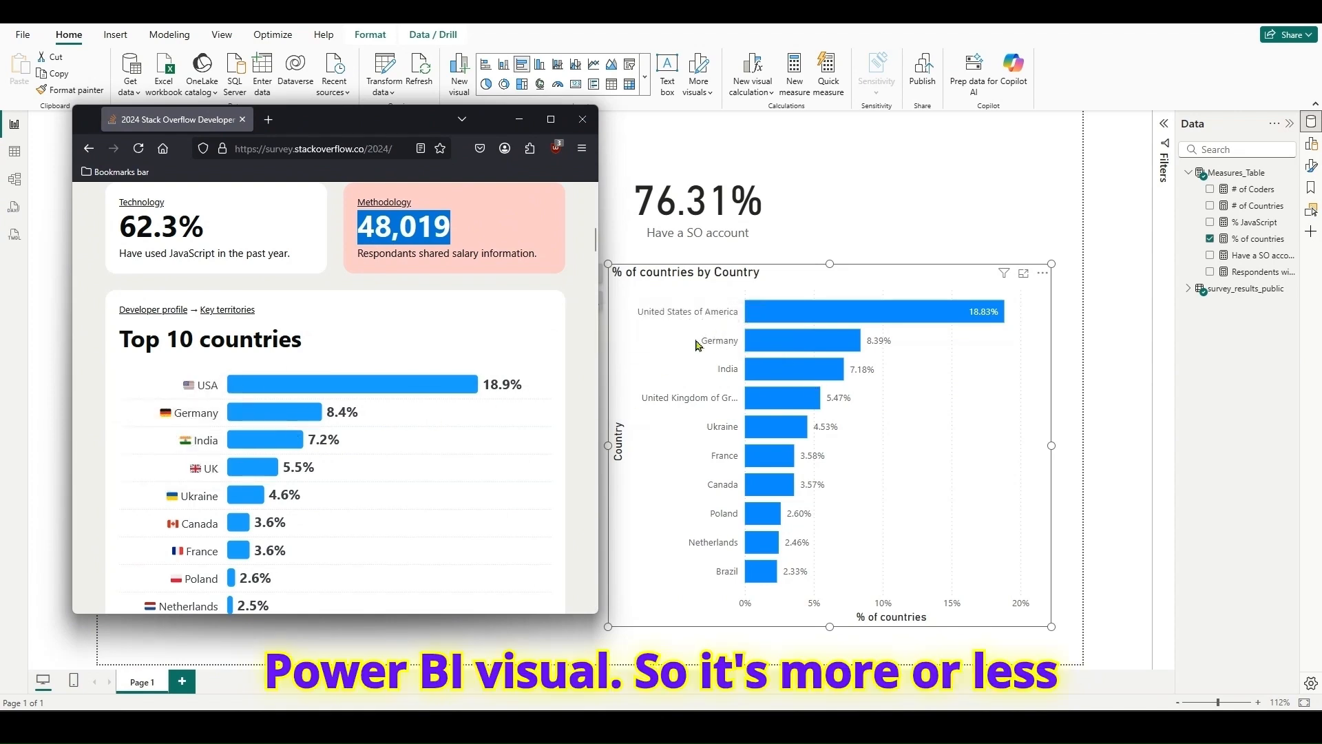
left_click(953, 472)
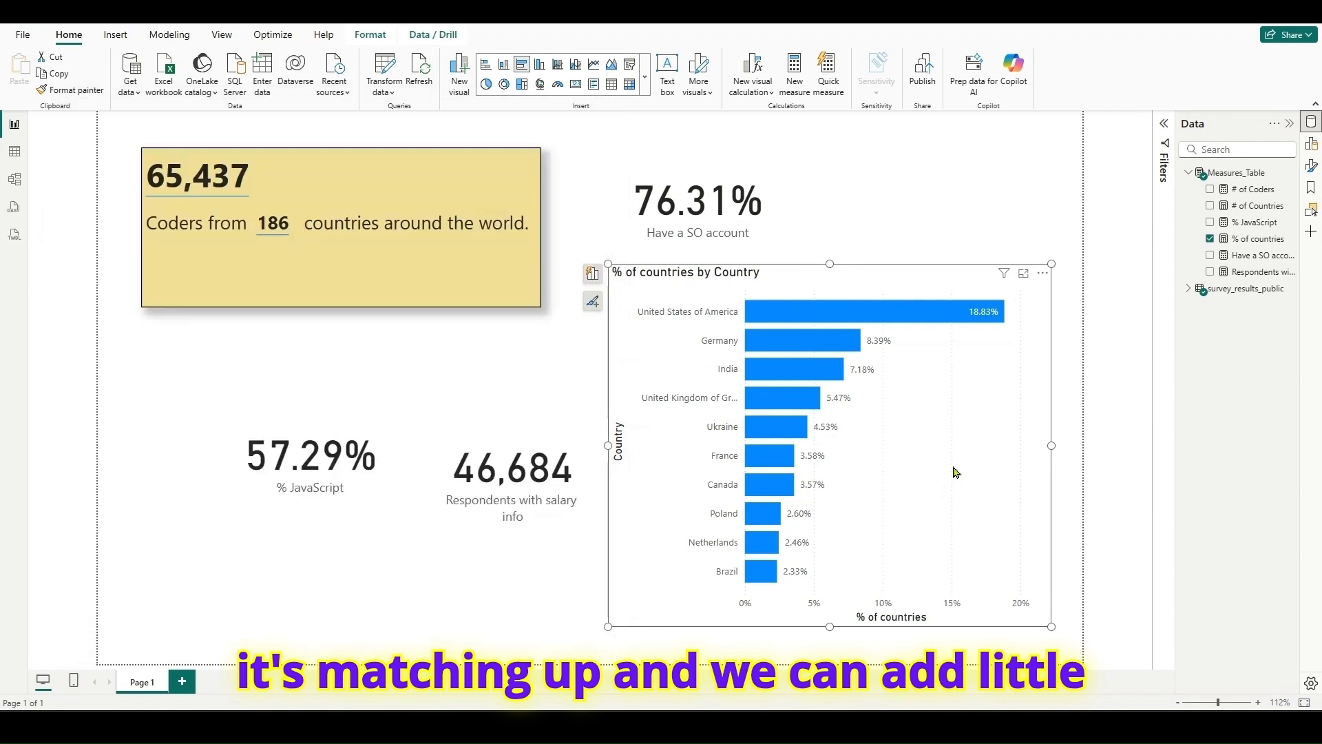
- Color the bars with a gradient based on the count of Country, including a middle color, and turn off the chart legend
left_click(1311, 166)
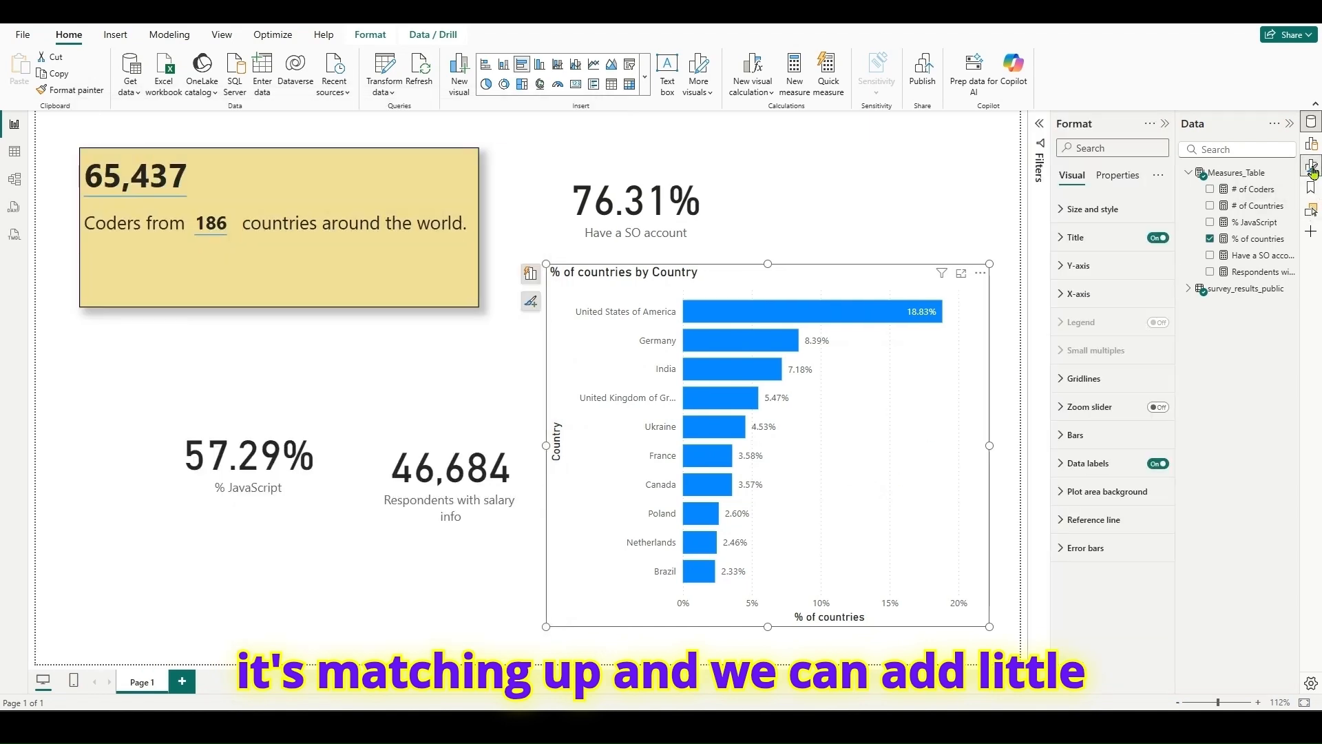
left_click(1078, 434)
left_click(1108, 573)
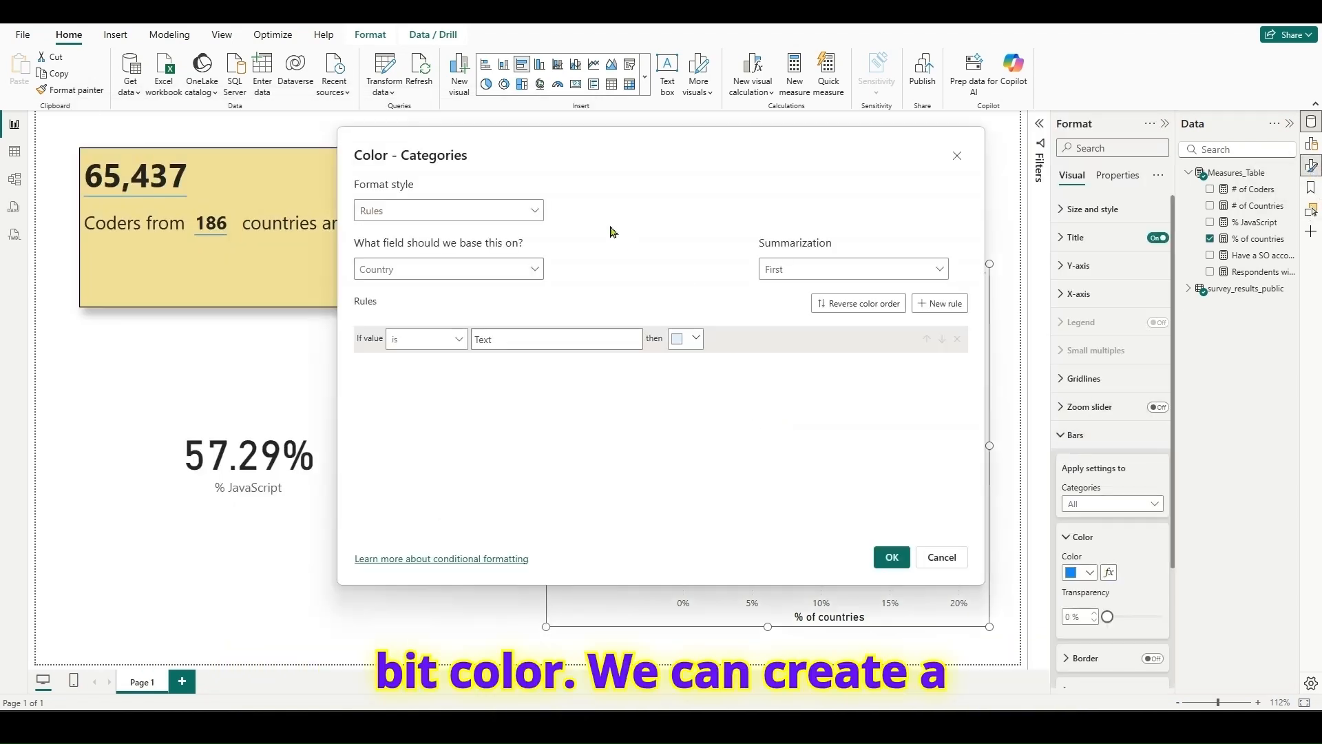
left_click(531, 219)
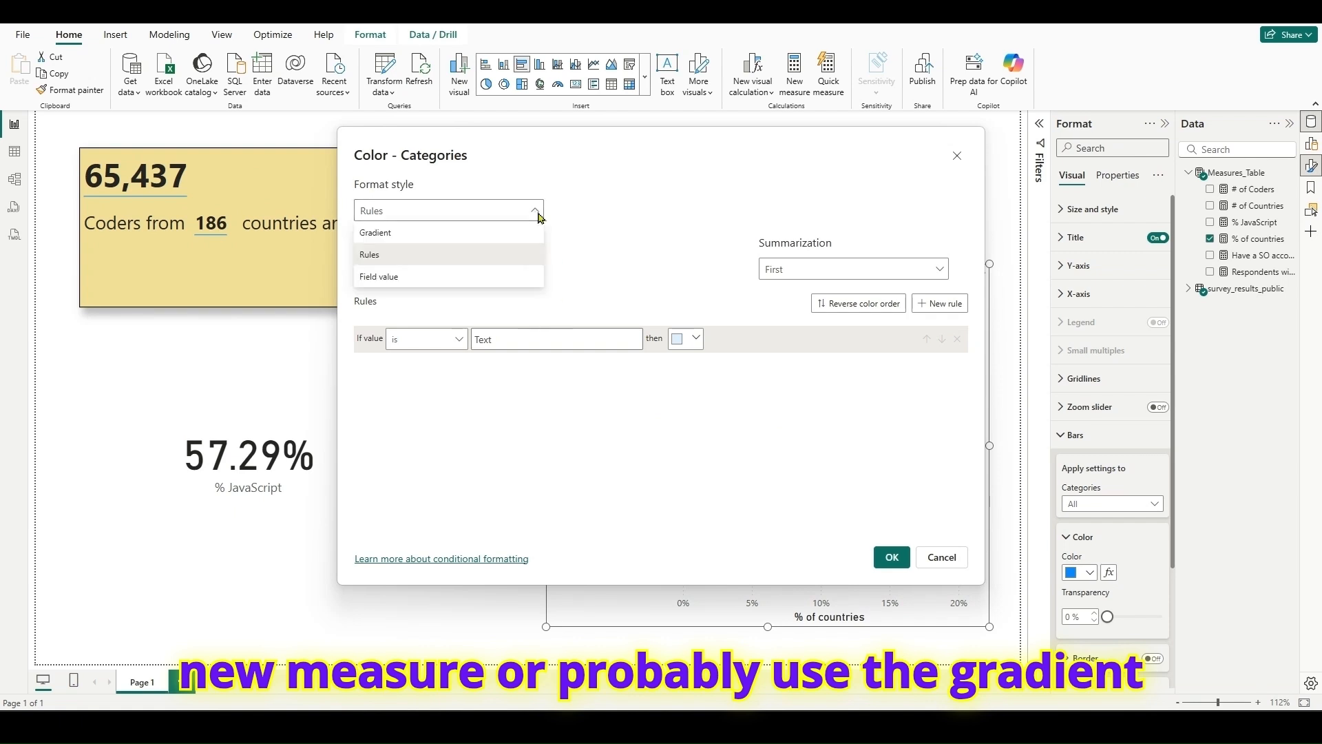
left_click(424, 232)
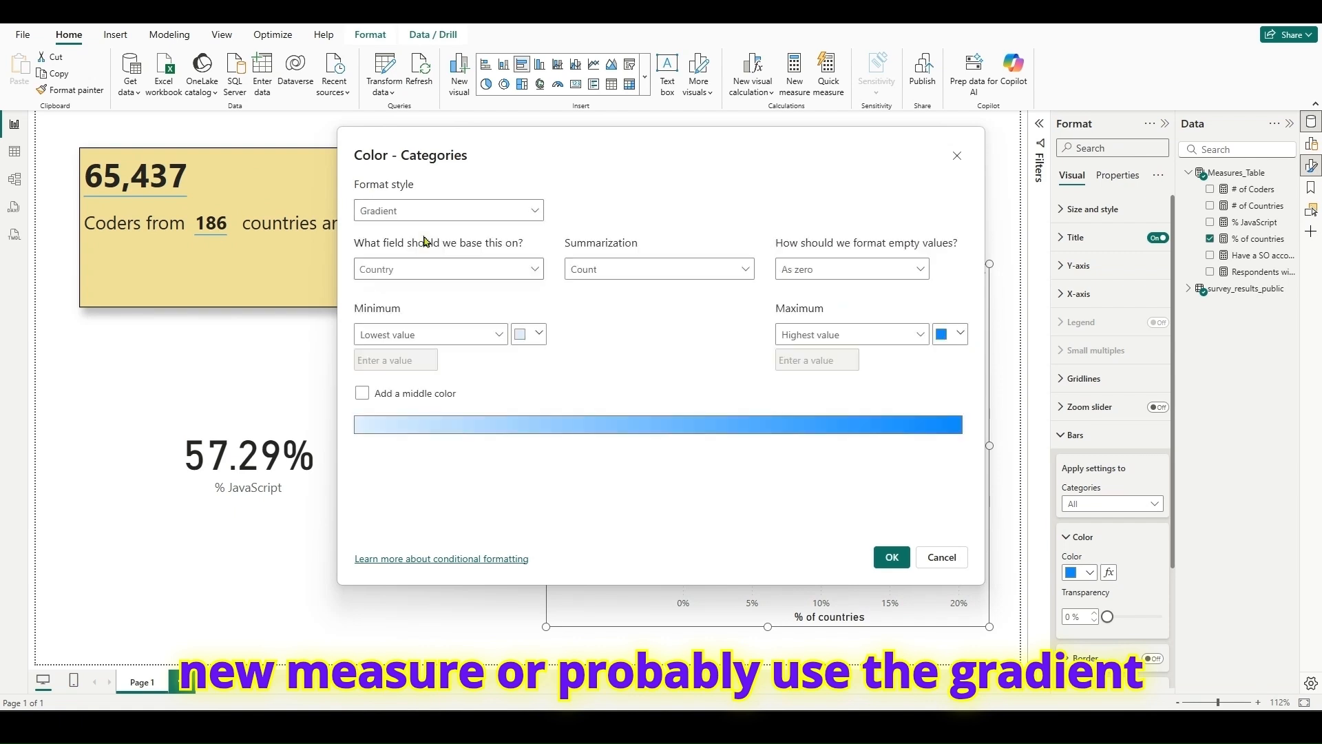
left_click(361, 393)
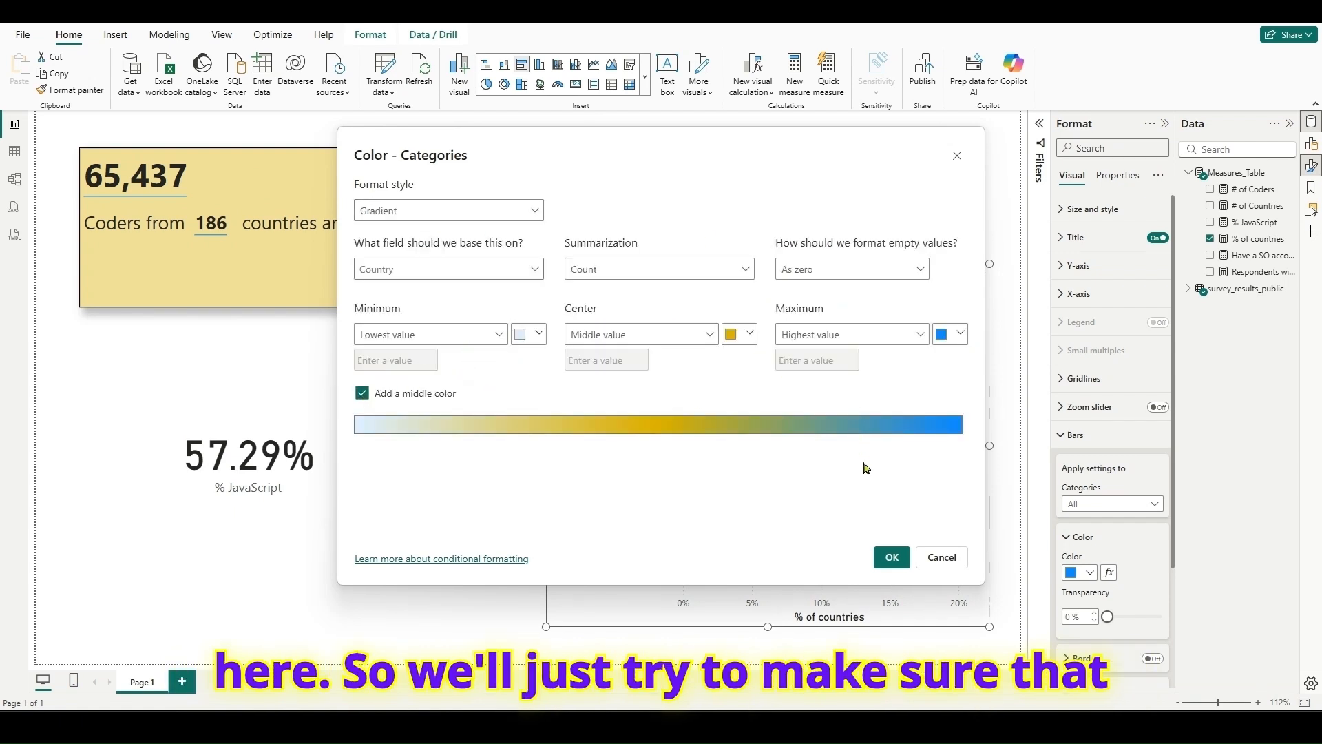
left_click(891, 557)
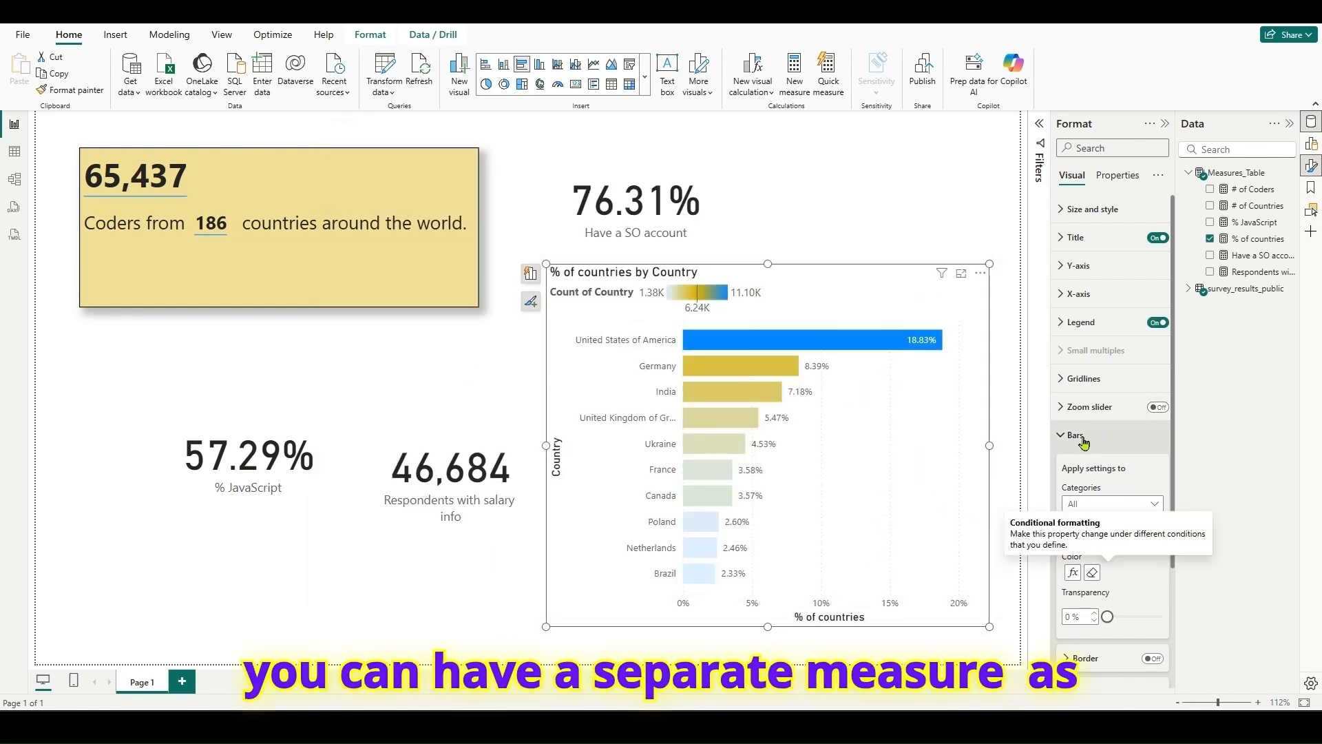
left_click(1057, 437)
left_click(1157, 323)
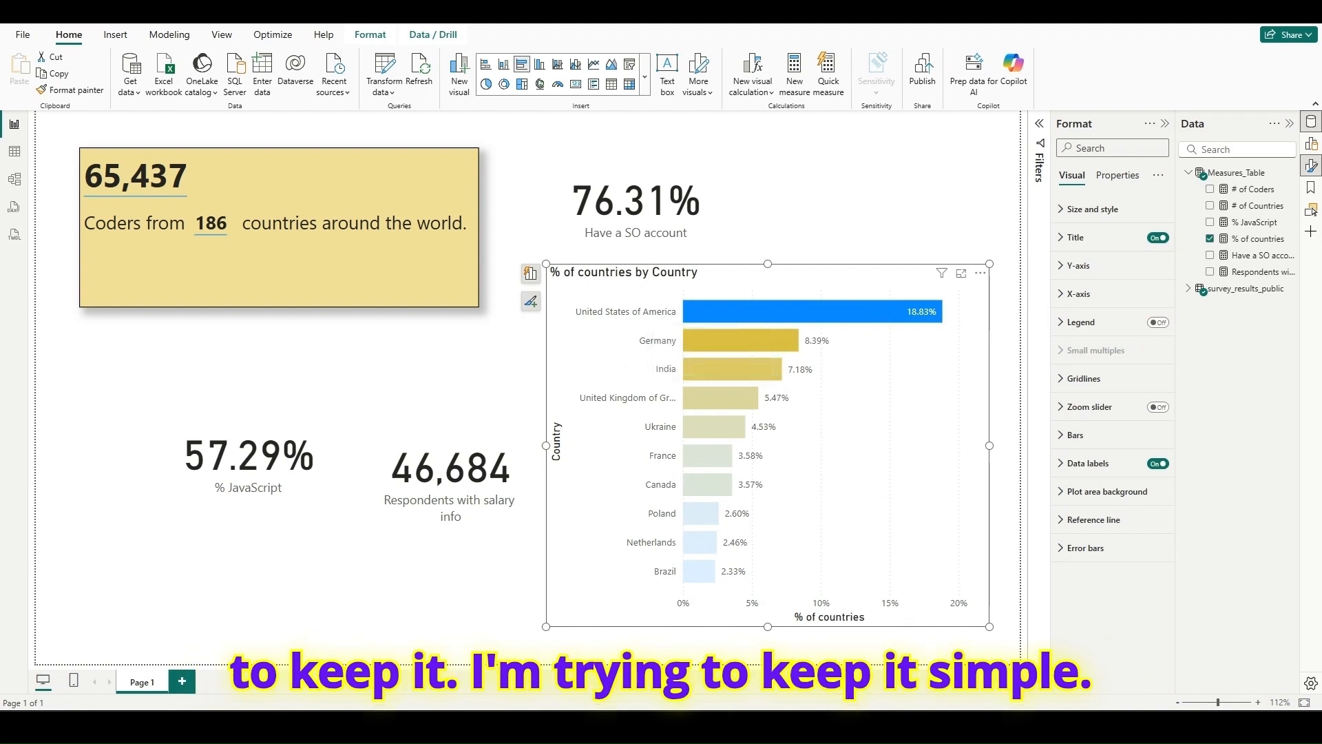
- Compare the gradient-colored bar chart with the Top 10 countries chart on the survey page, and return to the report with nothing selected
key("alt+Tab")
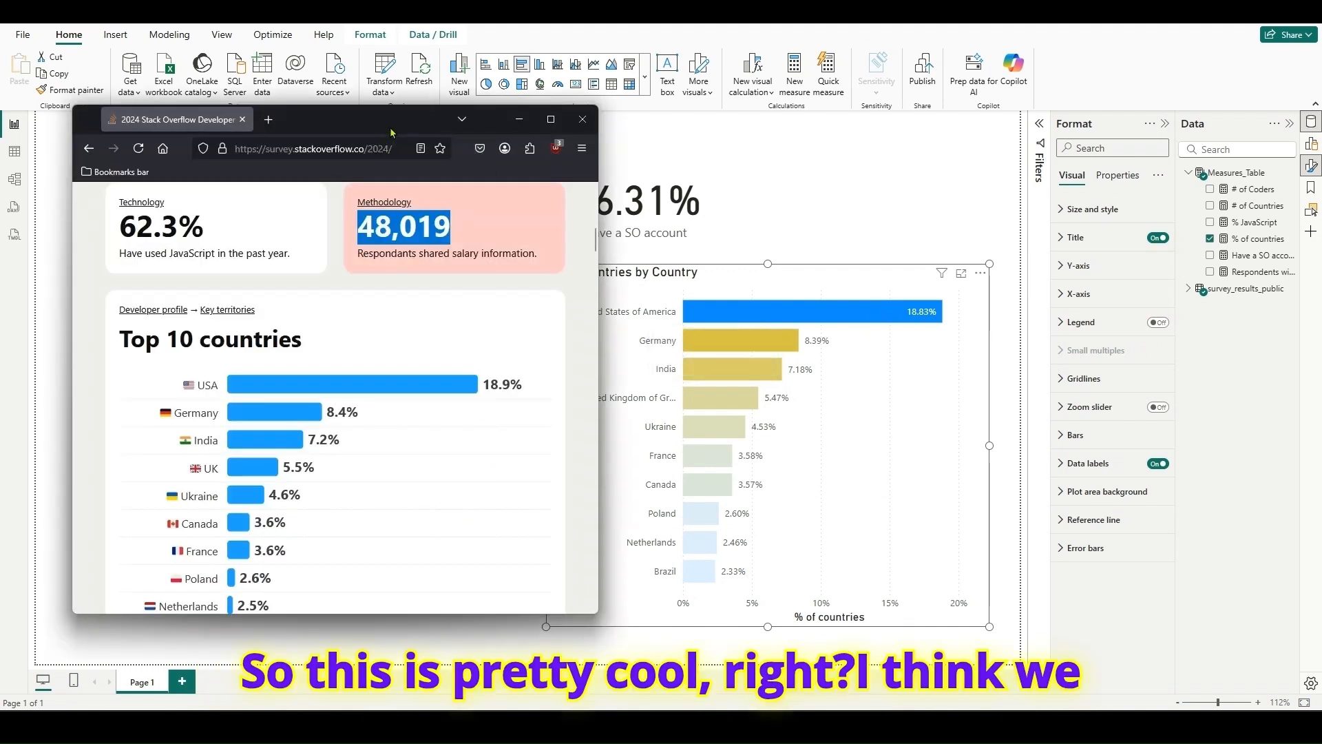
left_click_drag(320, 139, 329, 157)
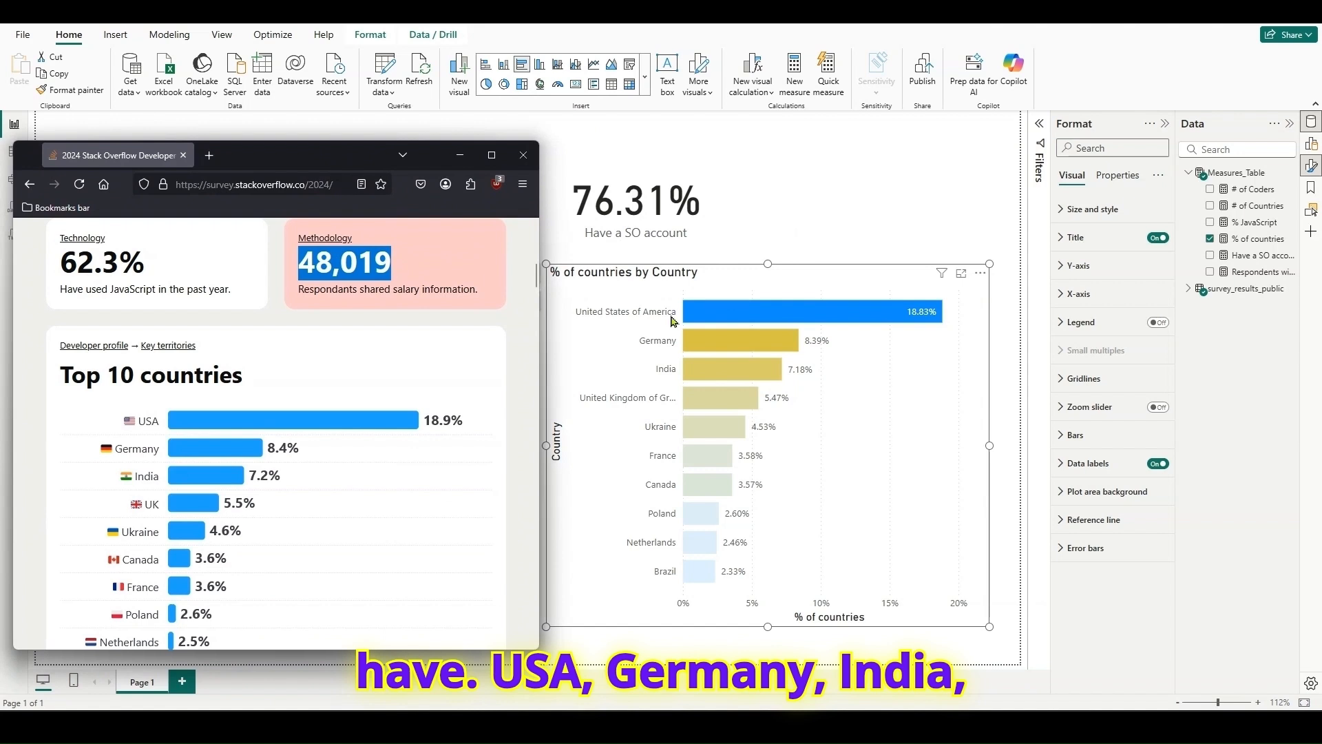
mouse_move(764, 346)
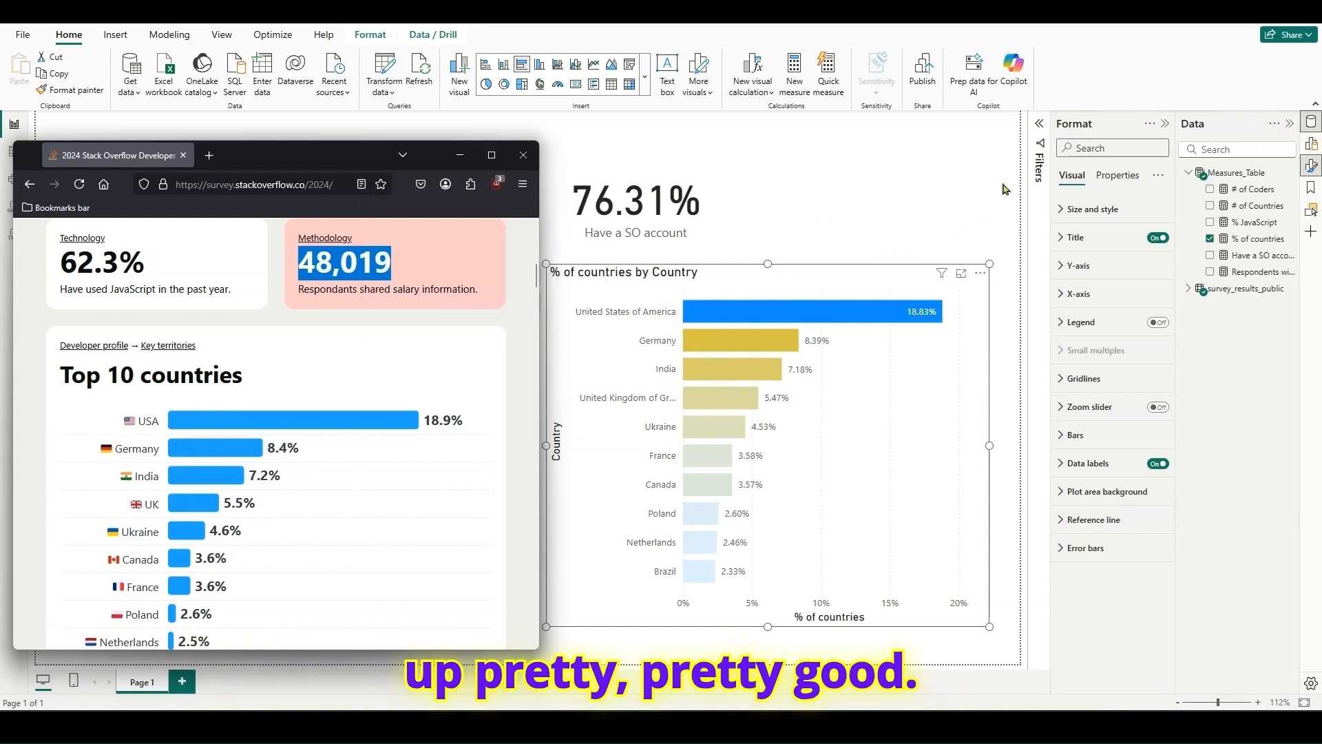
left_click(1164, 124)
left_click(979, 216)
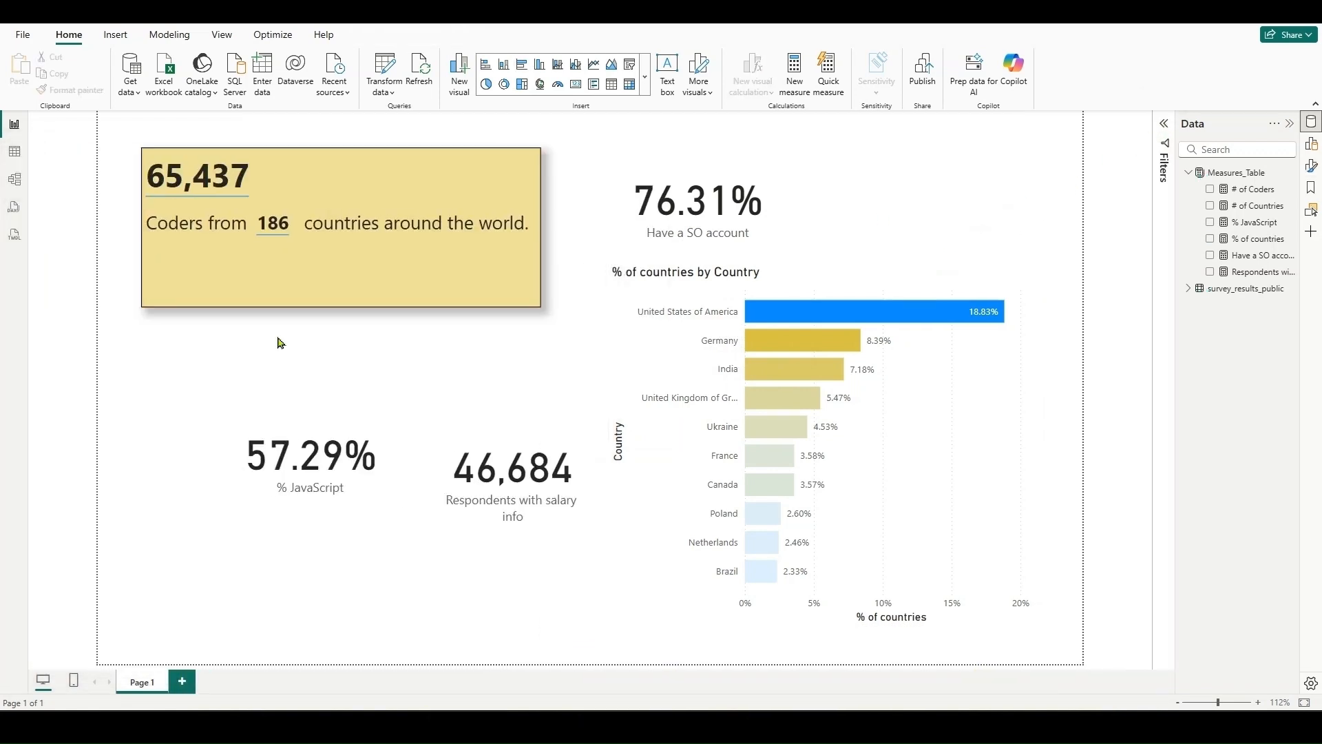
- Check the cards one by one and cross-filter the report page by the United States of America bar
left_click(346, 259)
left_click(485, 448)
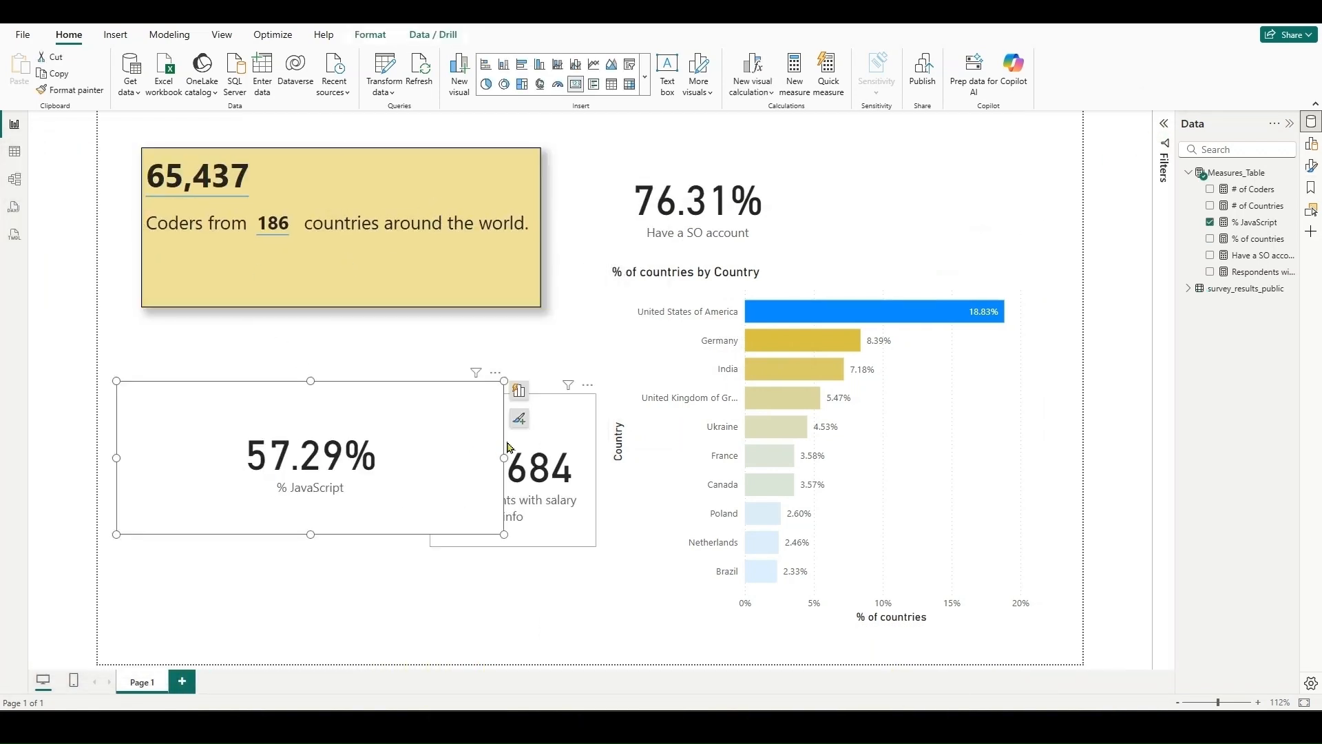
left_click(534, 442)
left_click(682, 210)
left_click(862, 313)
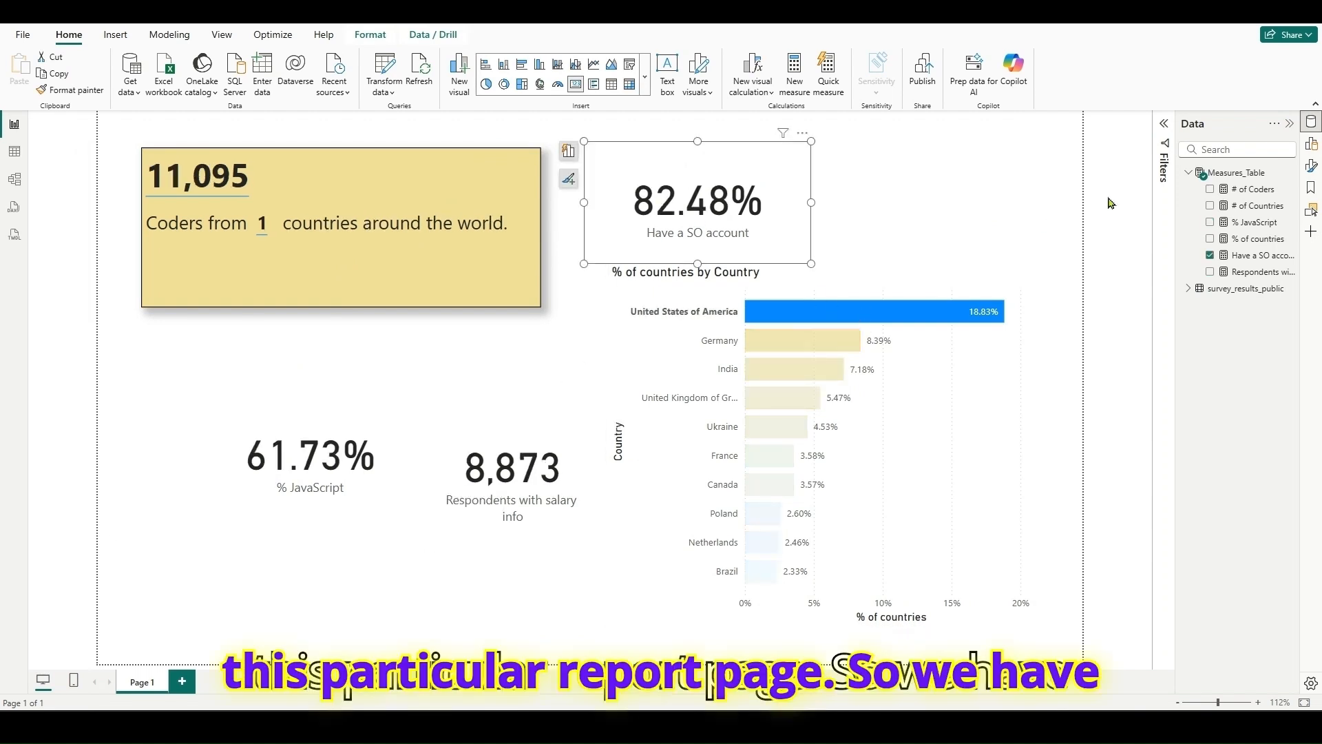
left_click(1188, 172)
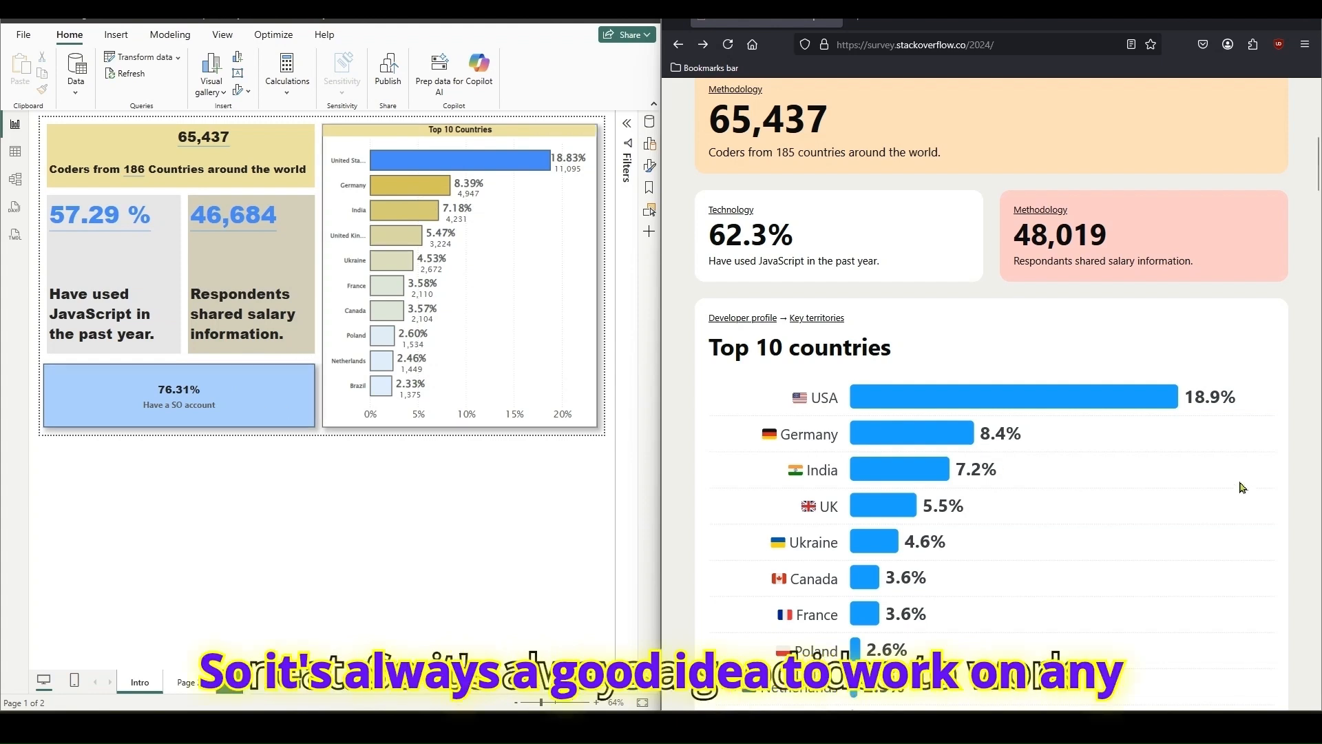
- Examine the full Top 10 countries chart on the survey page beside the Intro report page
scroll(1182, 446, "down", 2)
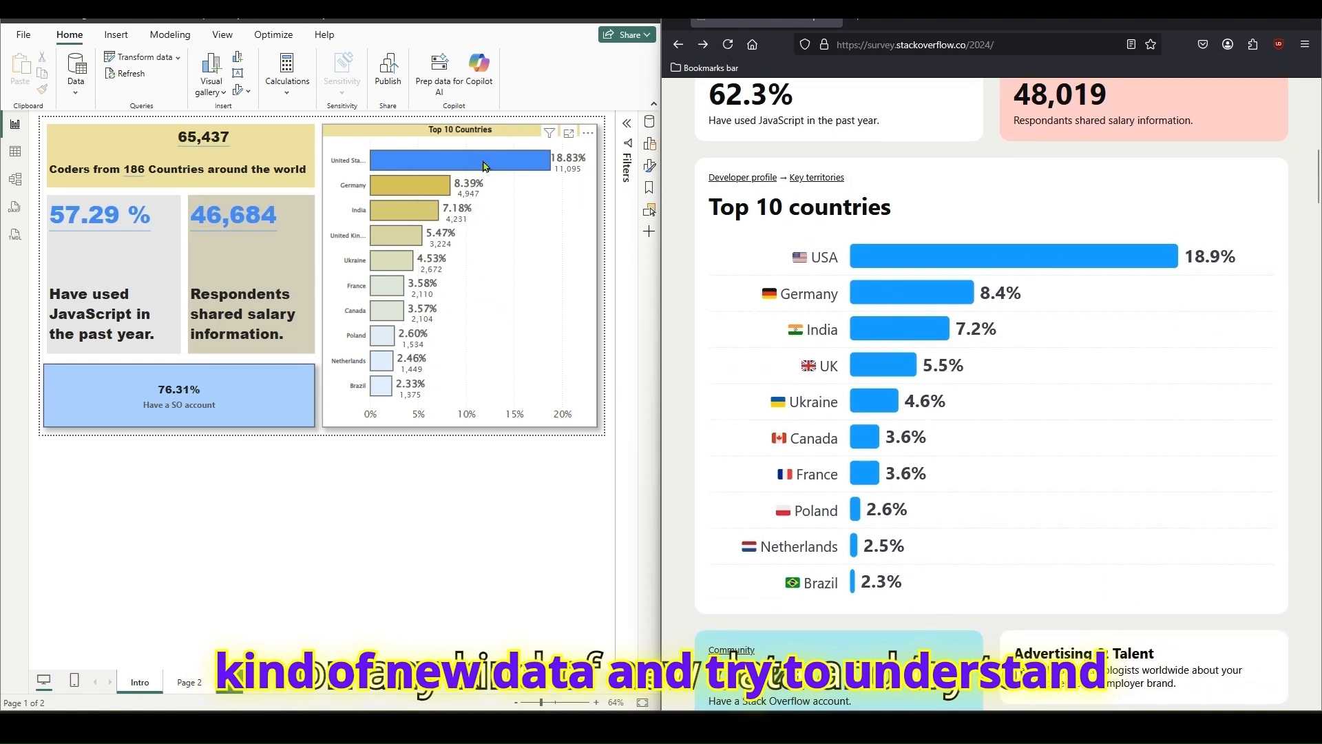
- Remove the # of coders field from the data label details of the Top 10 Countries chart, and collapse the Format pane
mouse_move(415, 192)
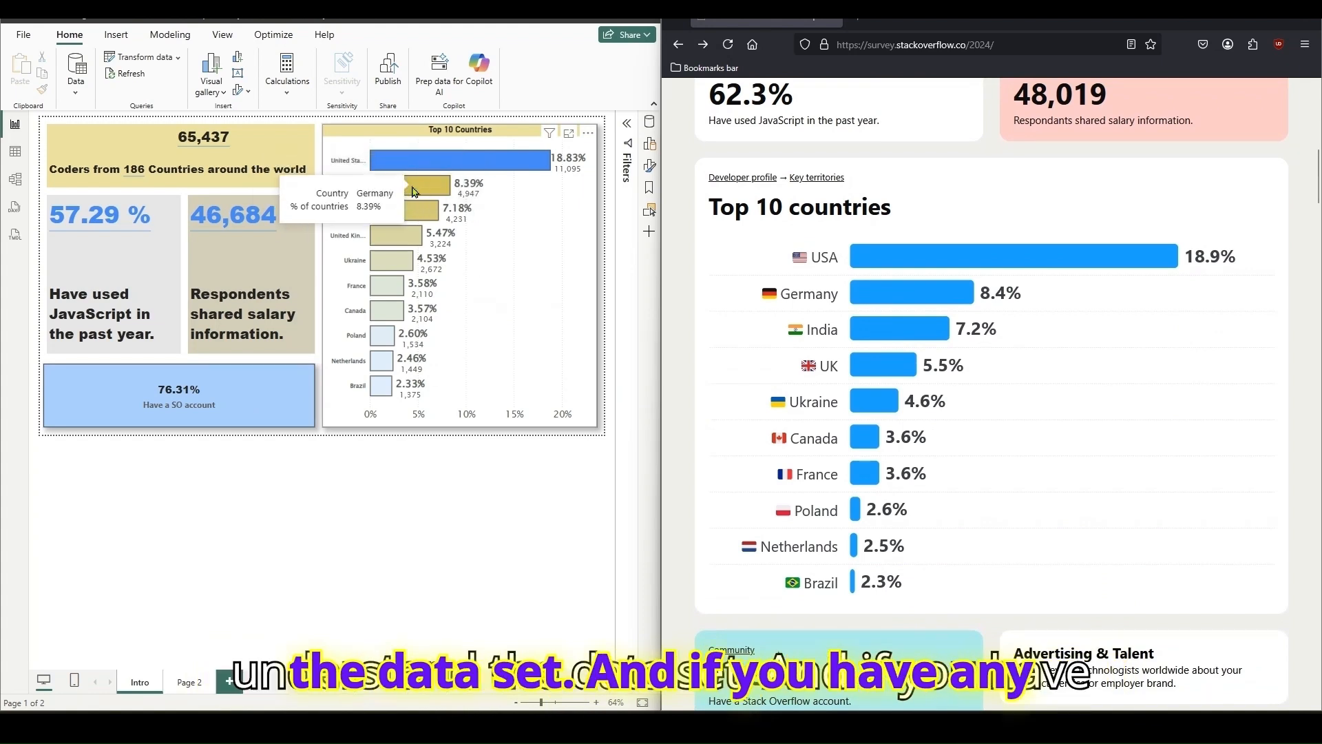
mouse_move(435, 216)
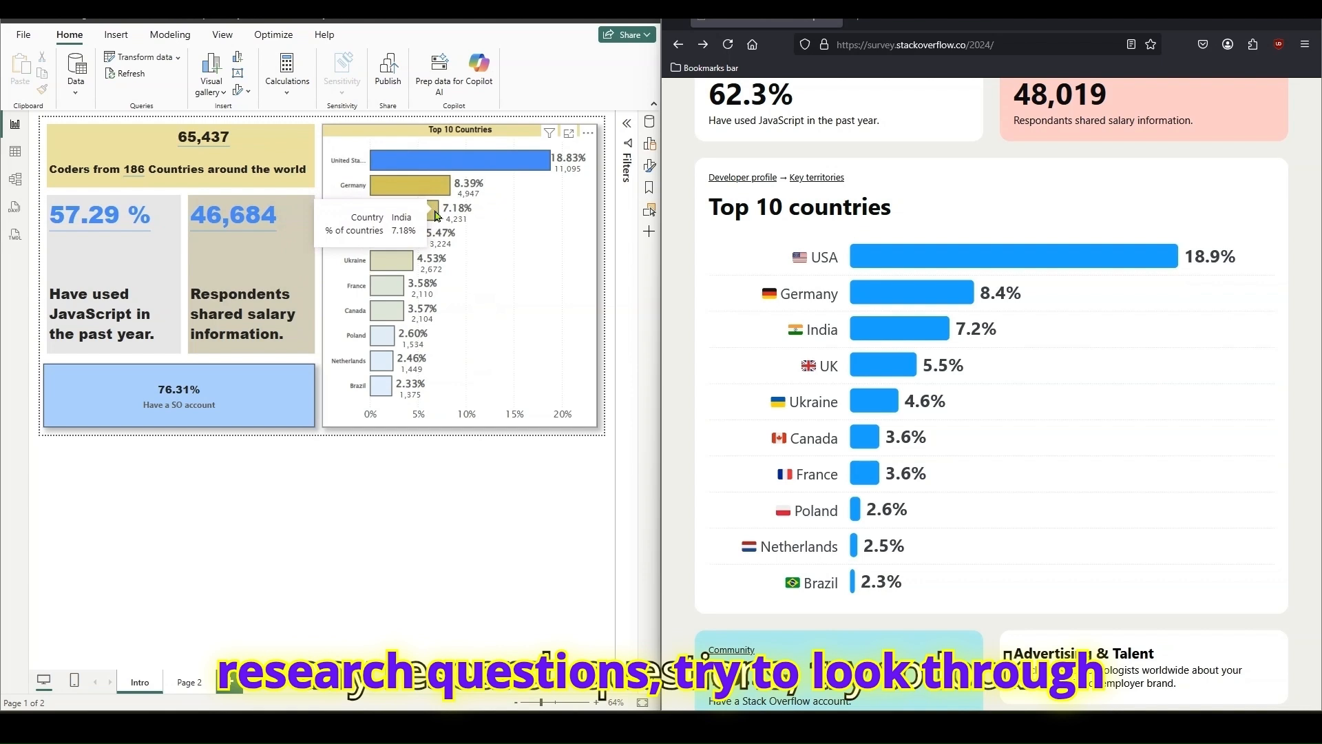
left_click(523, 227)
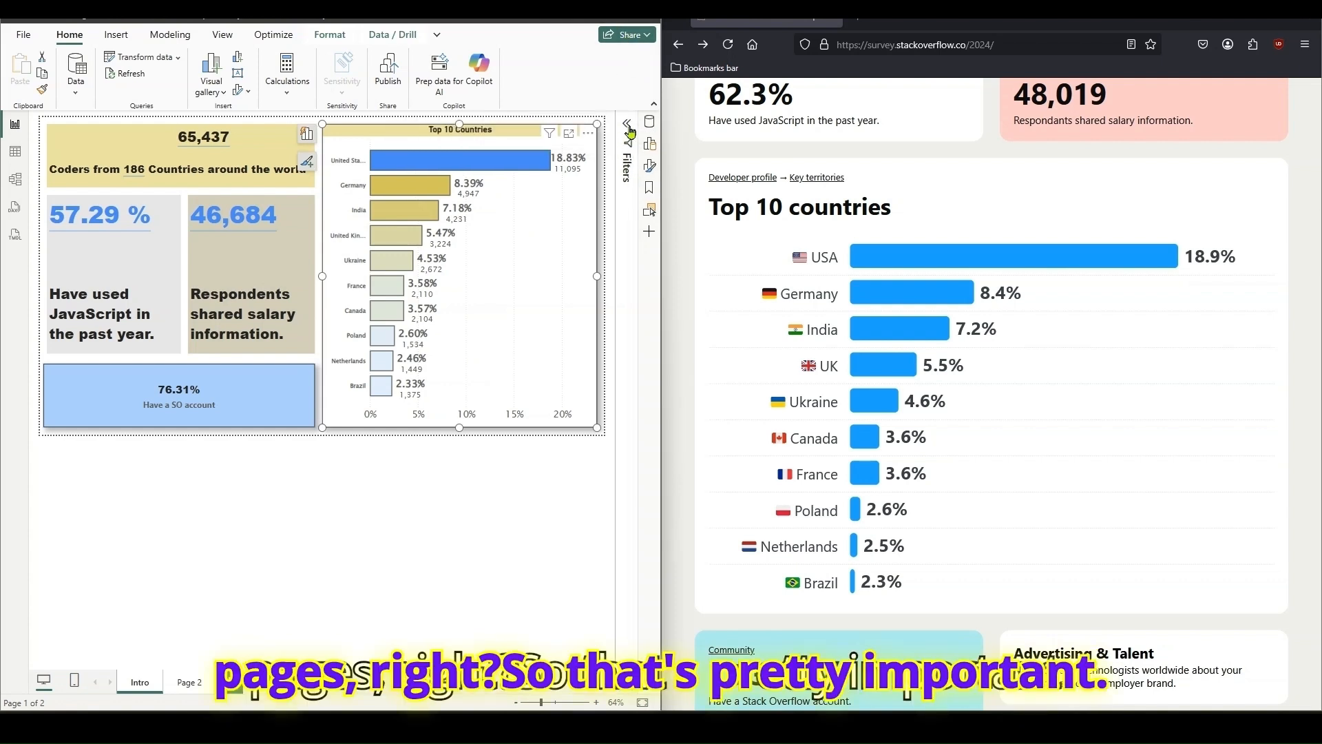
left_click(650, 167)
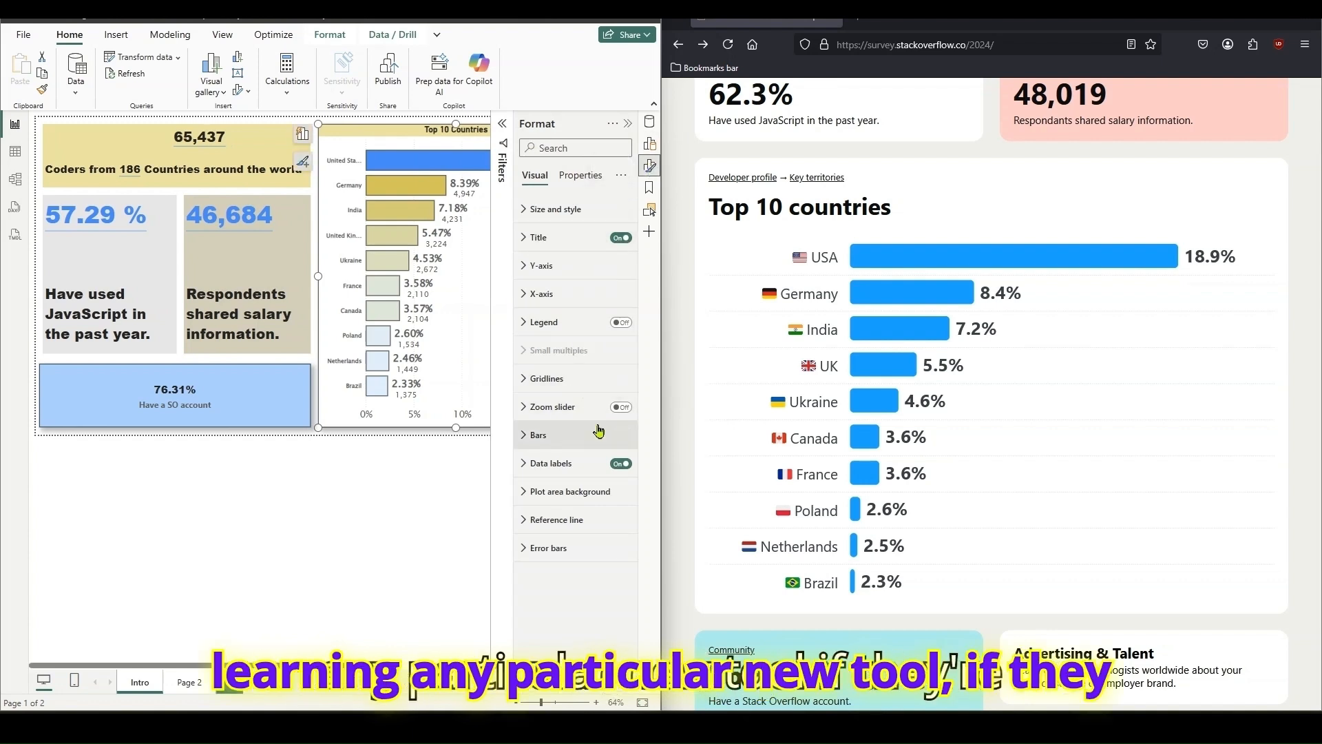
left_click(566, 465)
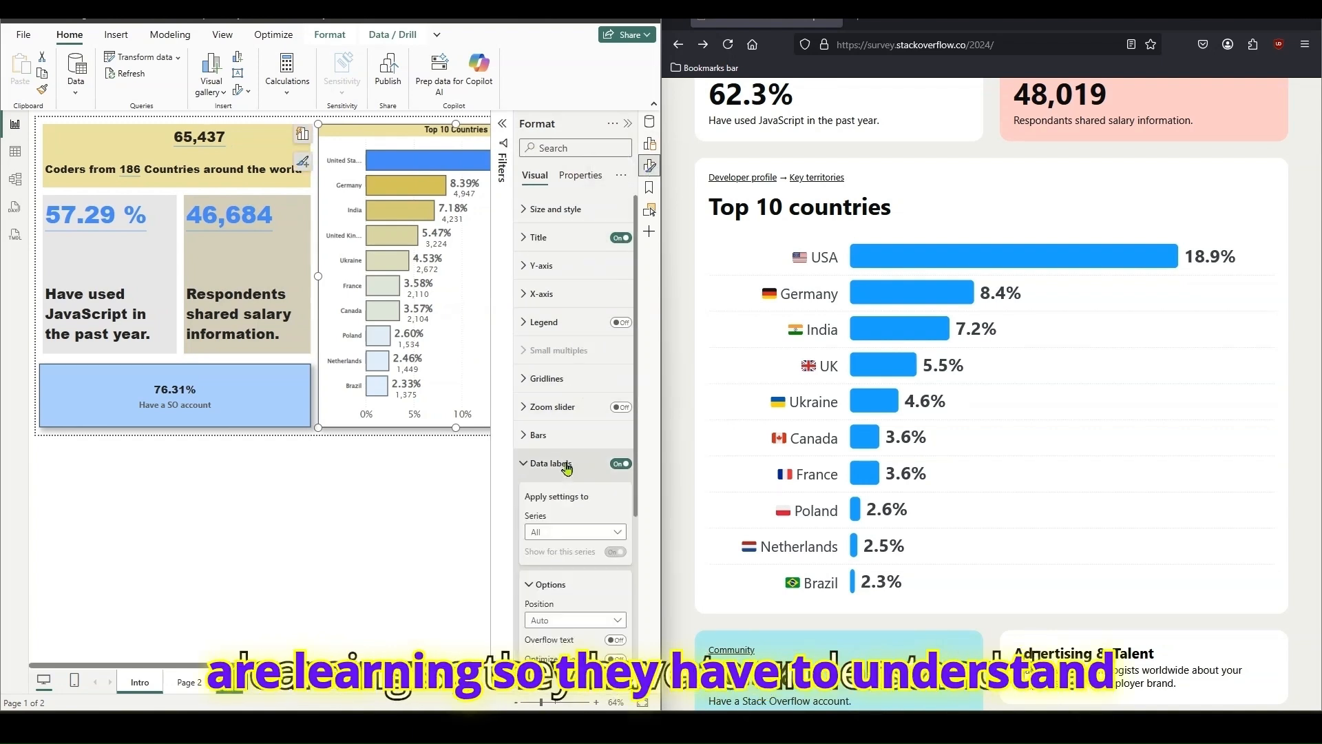
left_click(566, 466)
left_click(566, 465)
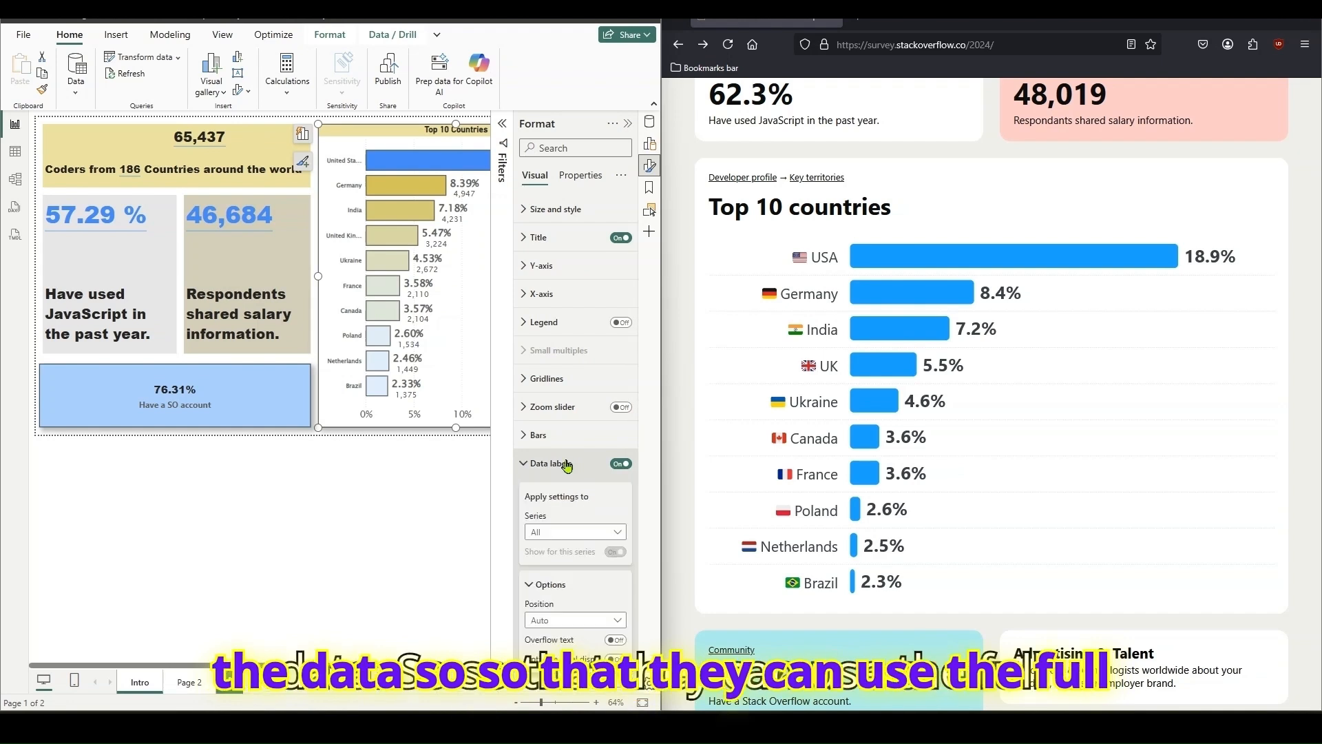
scroll(618, 550, "down", 3)
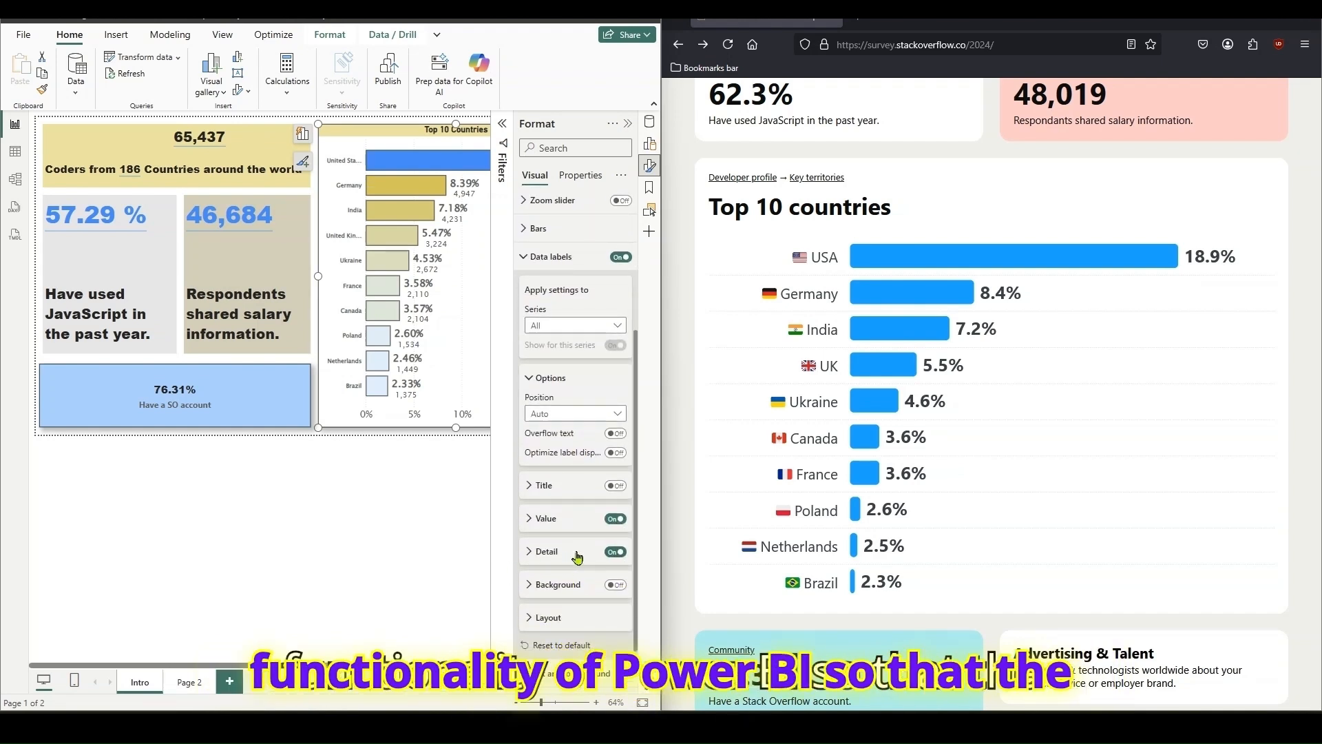
left_click(535, 553)
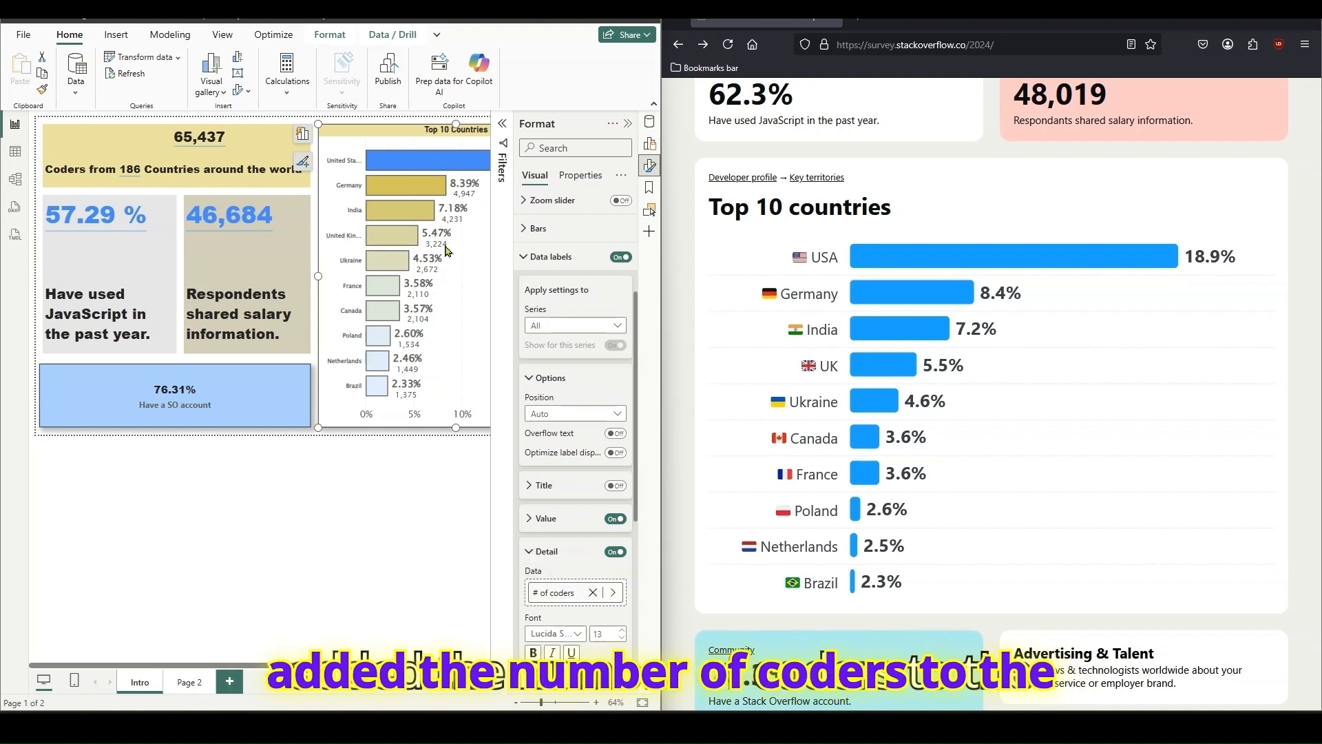
left_click(592, 592)
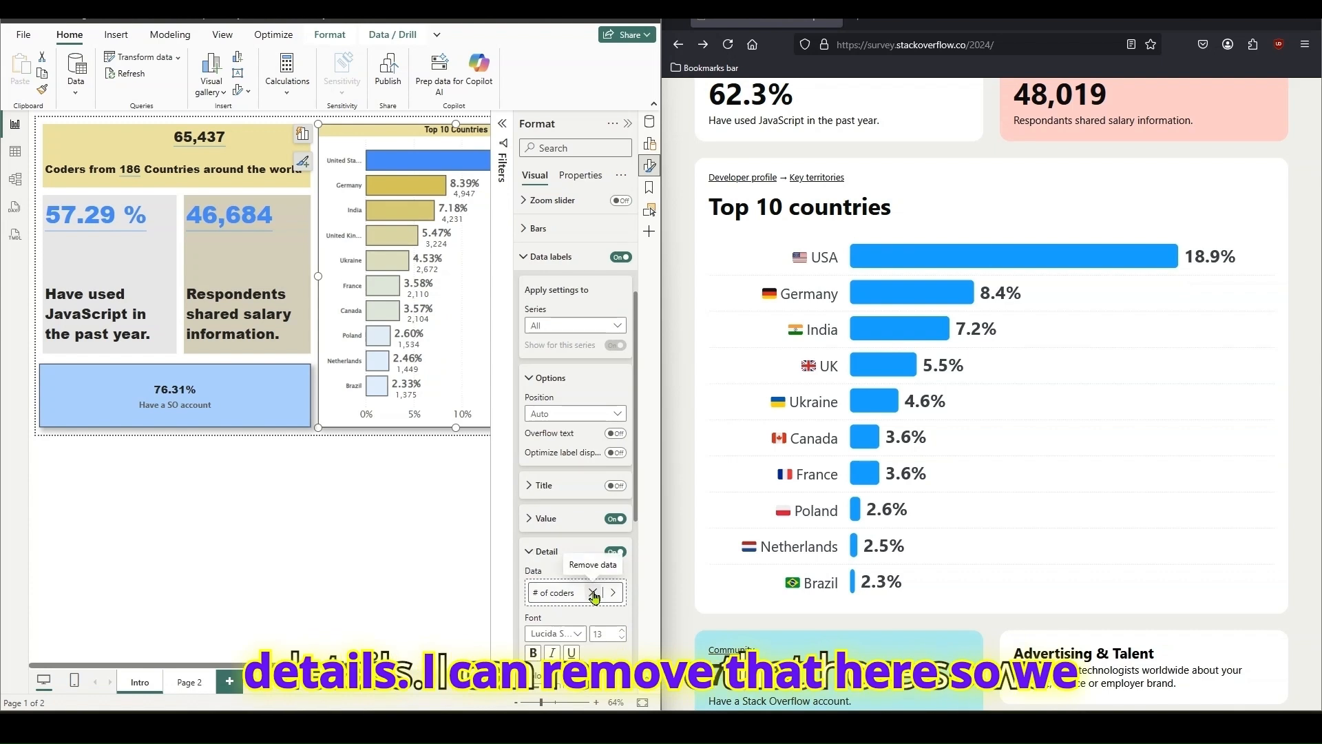
left_click(364, 490)
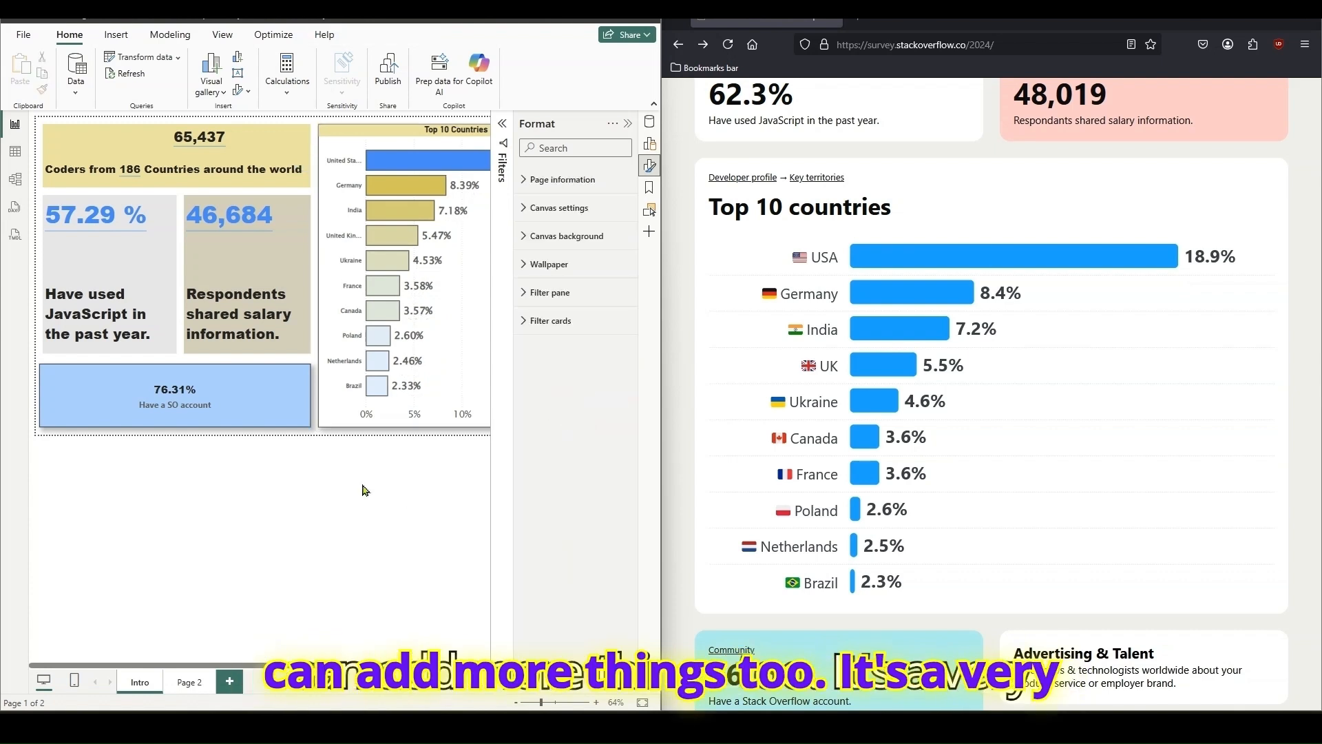
left_click(627, 125)
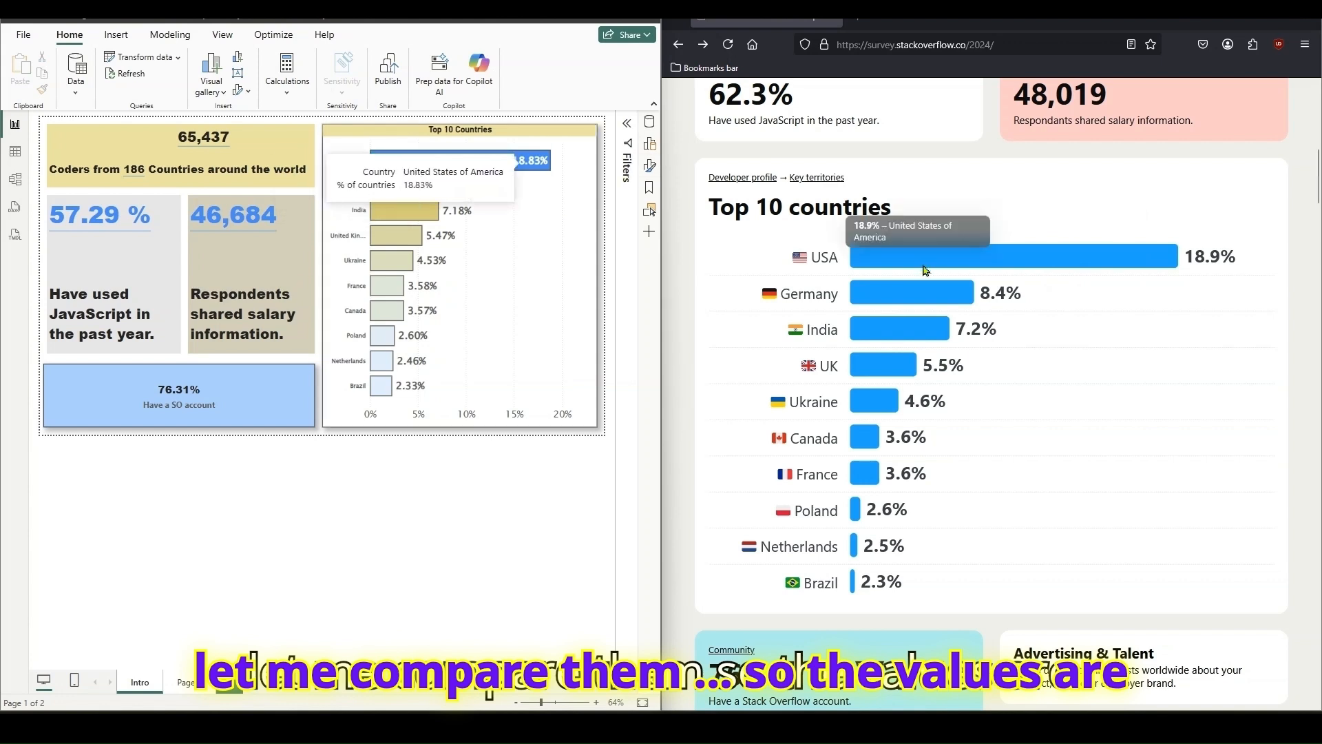
- Compare the chart's top bars with the survey page, and open the Developer Profile section of the survey website in a maximized window
mouse_move(474, 166)
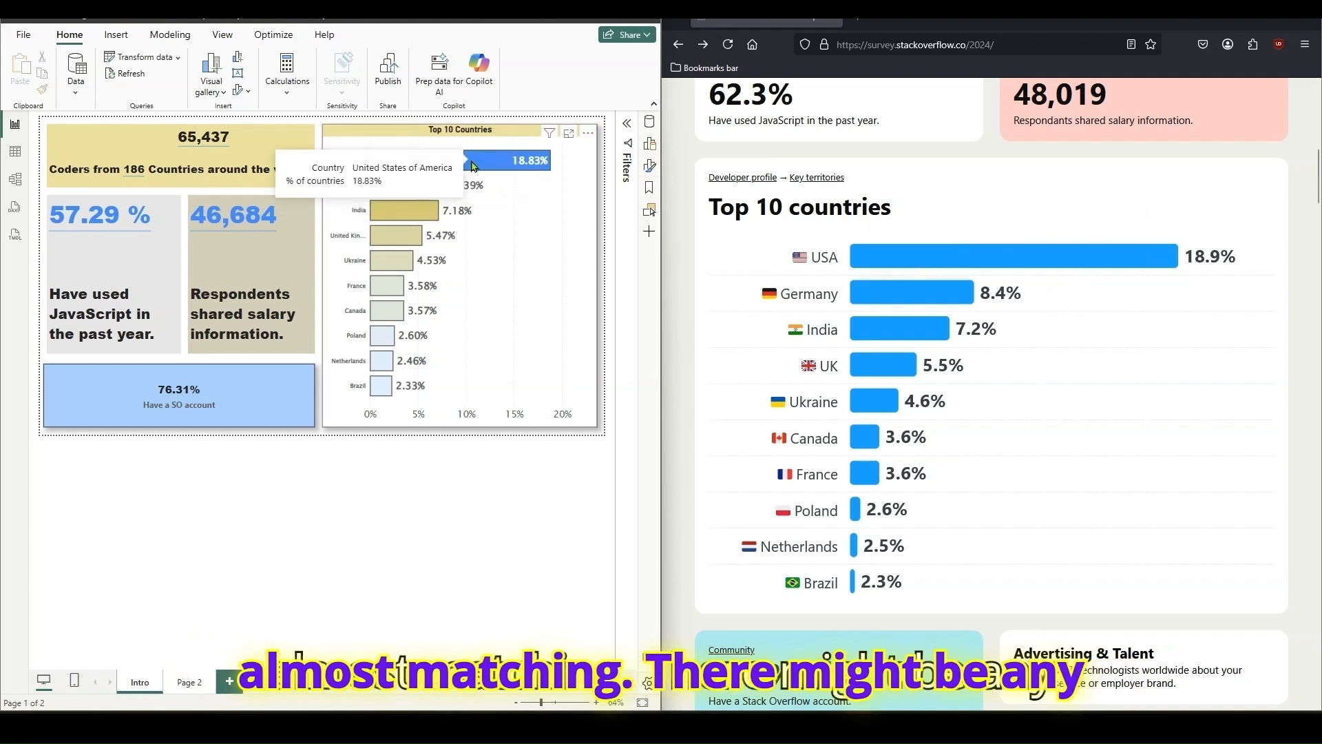
mouse_move(448, 186)
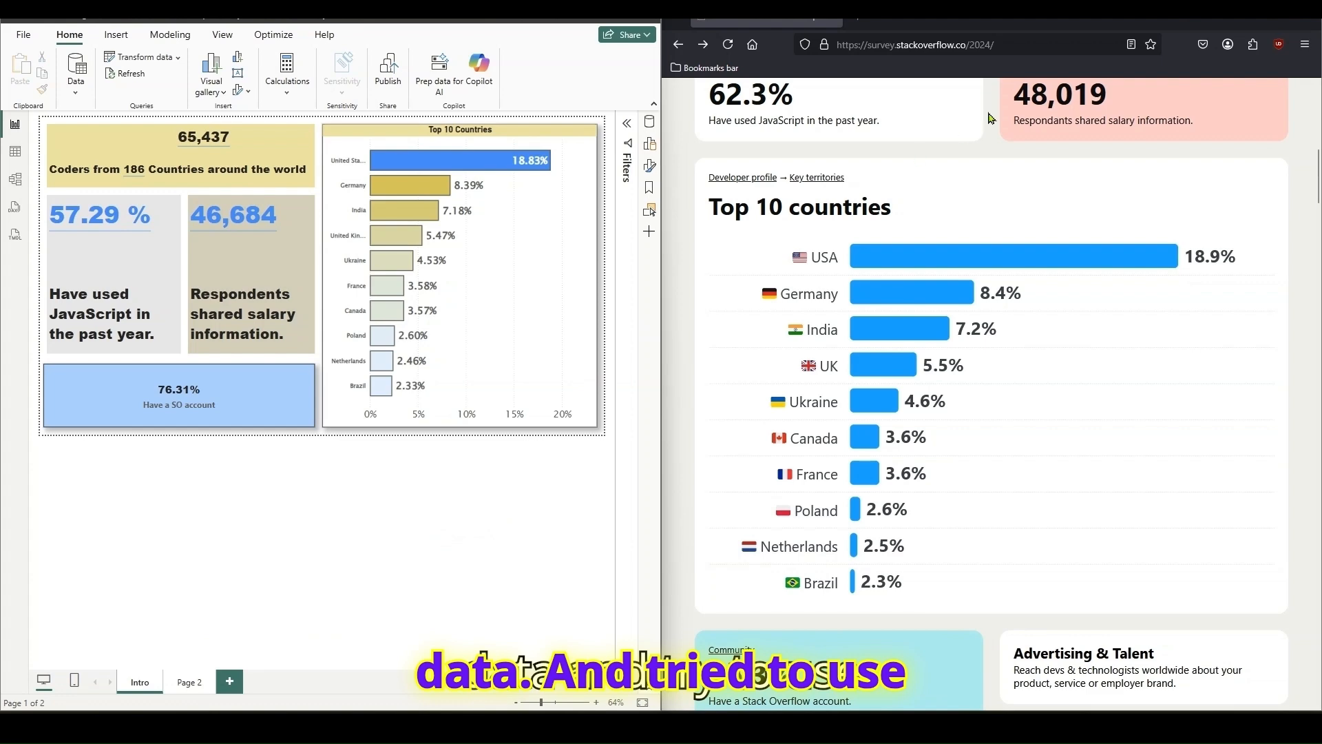
left_click(1268, 21)
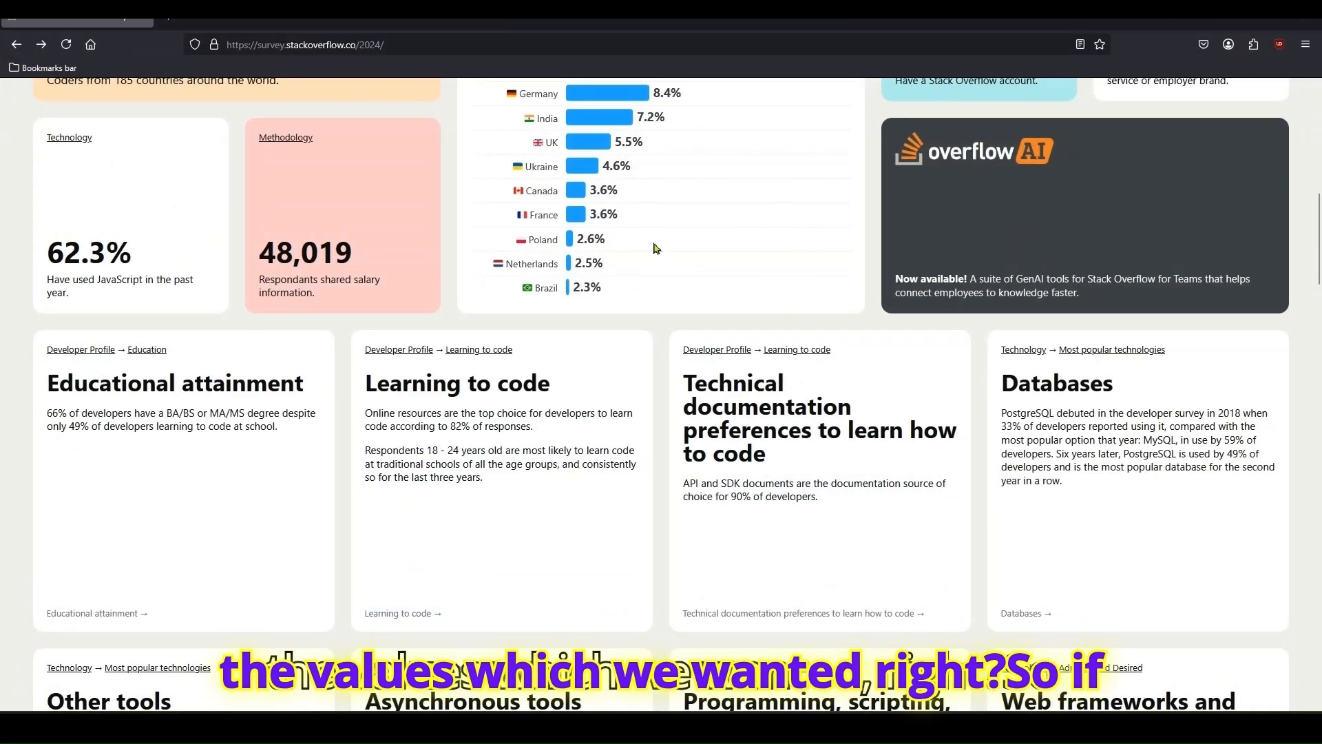
scroll(650, 246, "up", 10)
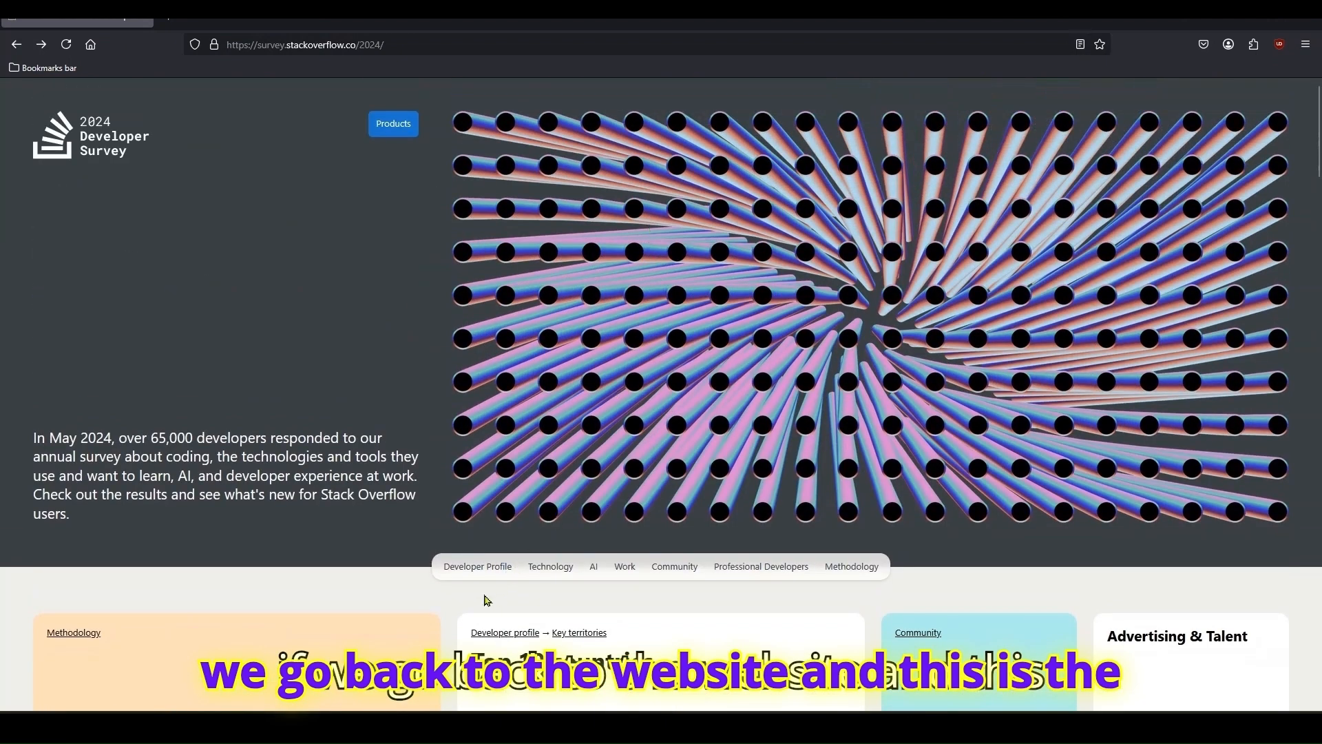
left_click(478, 571)
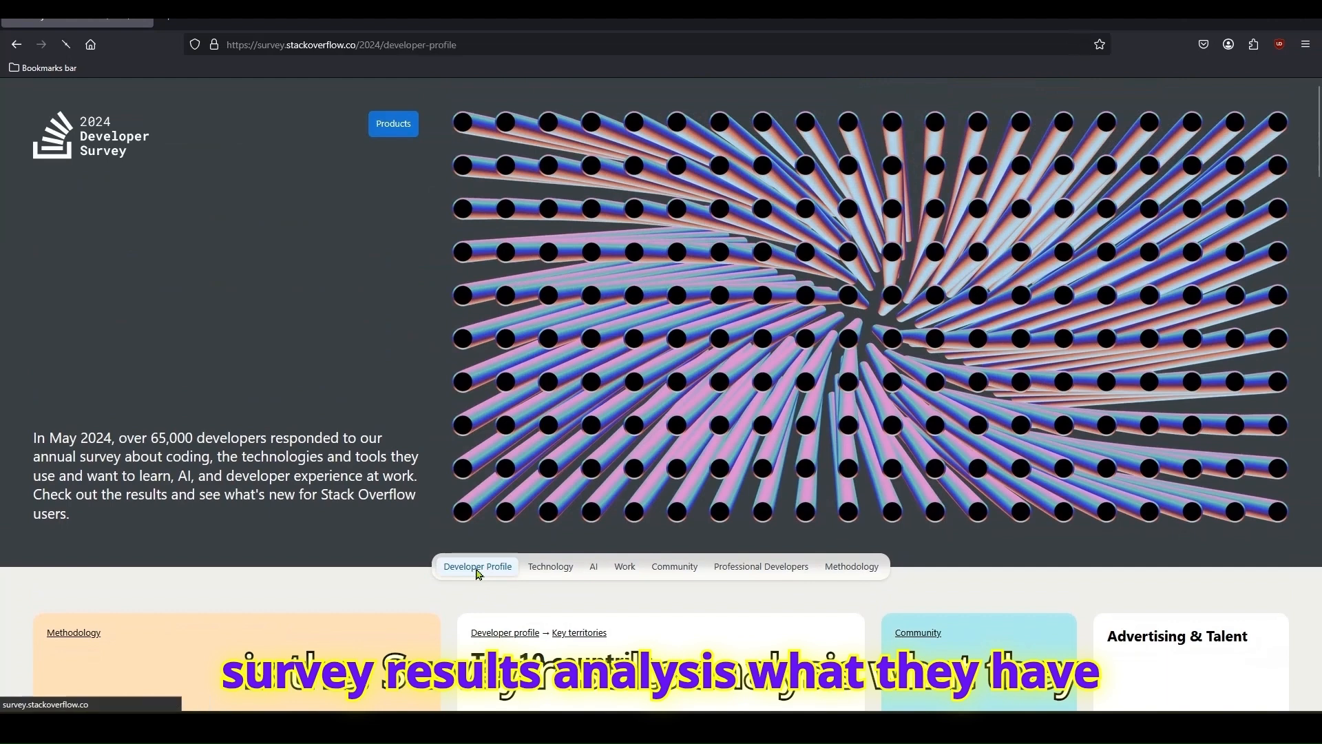
- View the Educational attainment chart for Professional Developers, Learning to Code, Other Coders and All Respondents
scroll(699, 440, "down", 5)
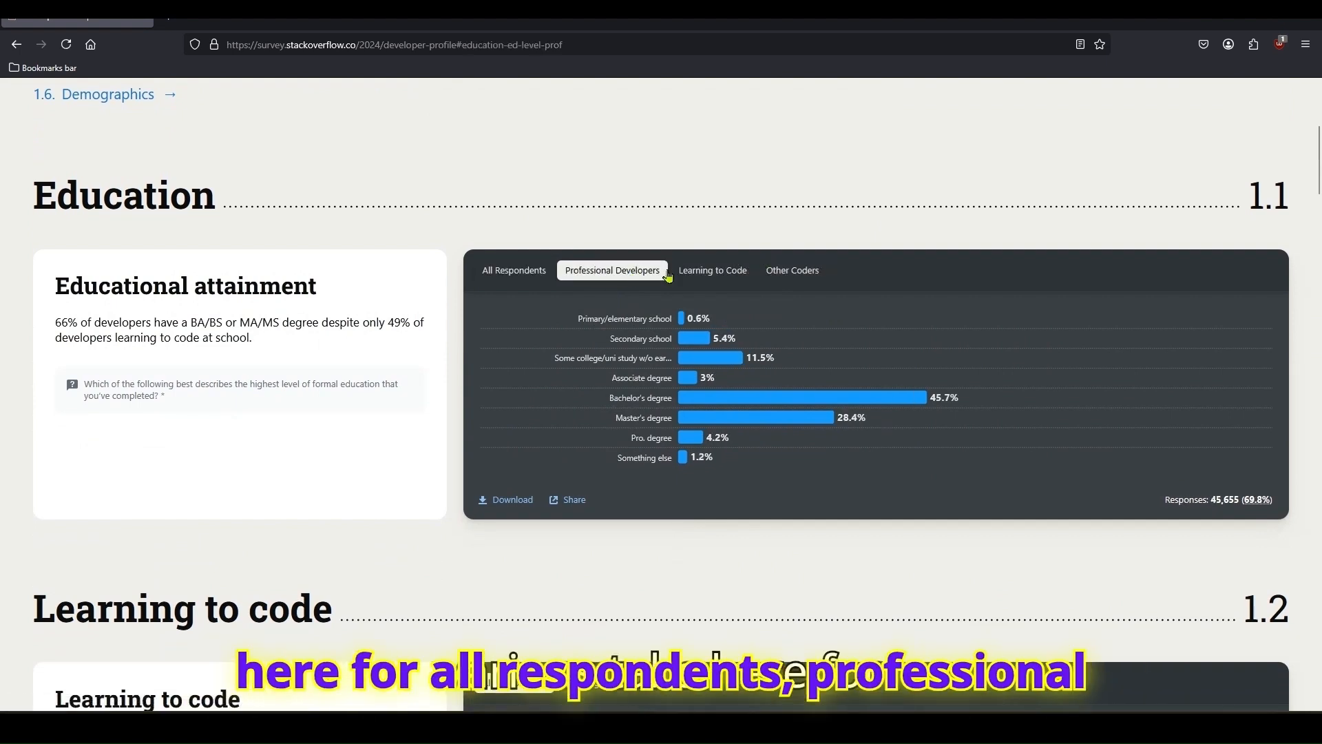
left_click(697, 272)
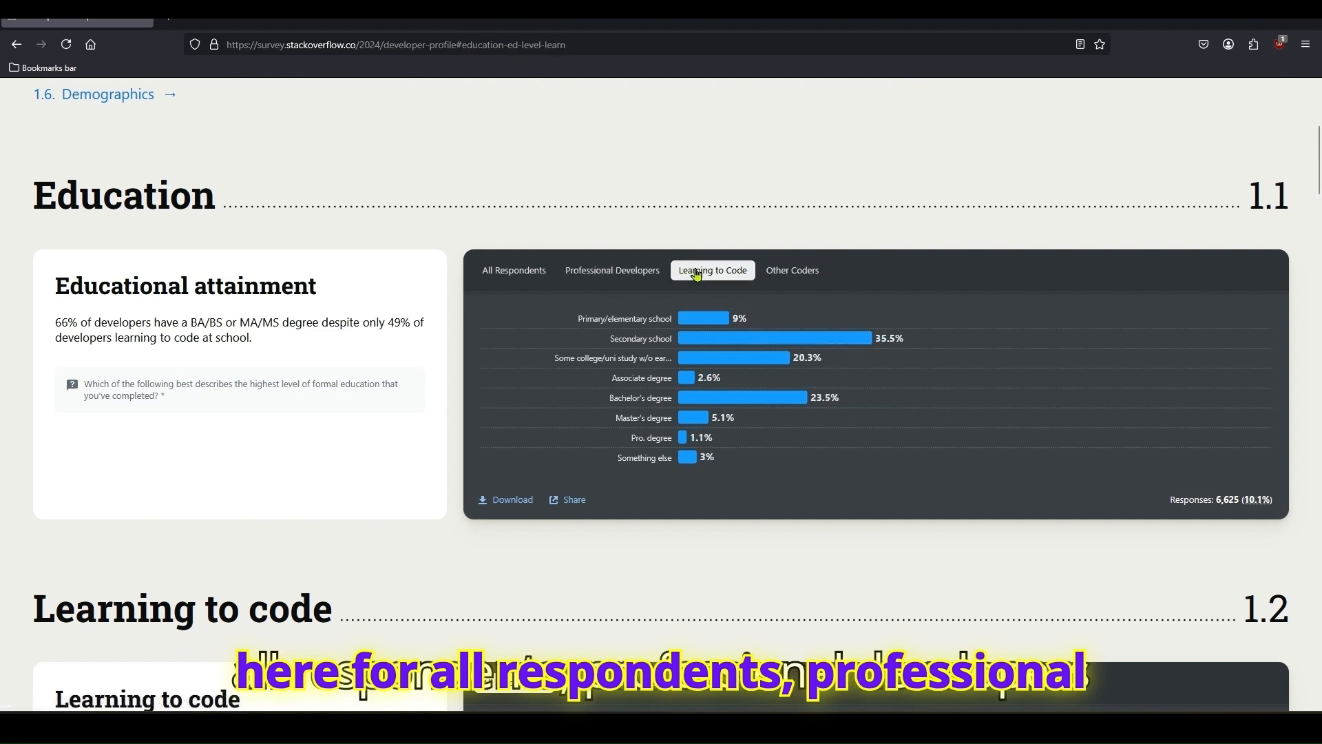
left_click(770, 273)
left_click(524, 276)
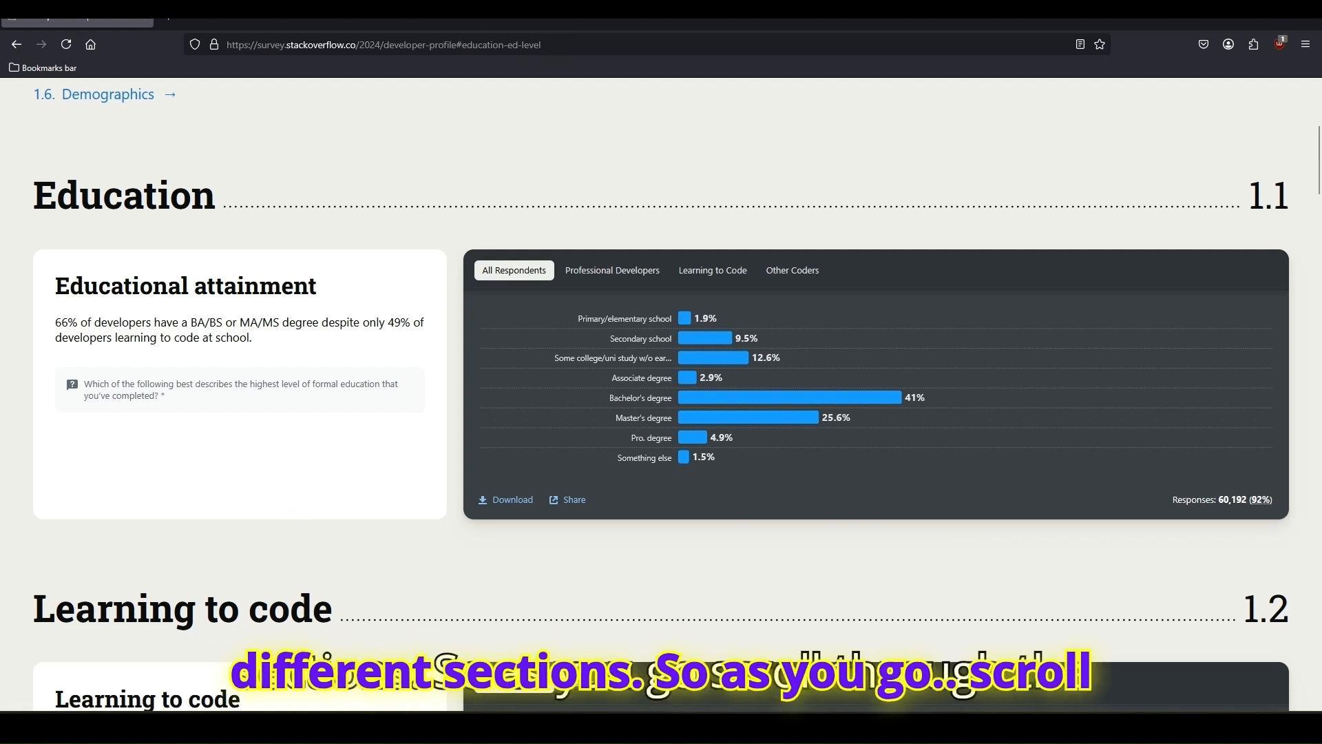
- Minimize the browser, switch to a maximized Power BI window, and enlarge the Intro report page to 106%
left_click_drag(605, 24, 596, 147)
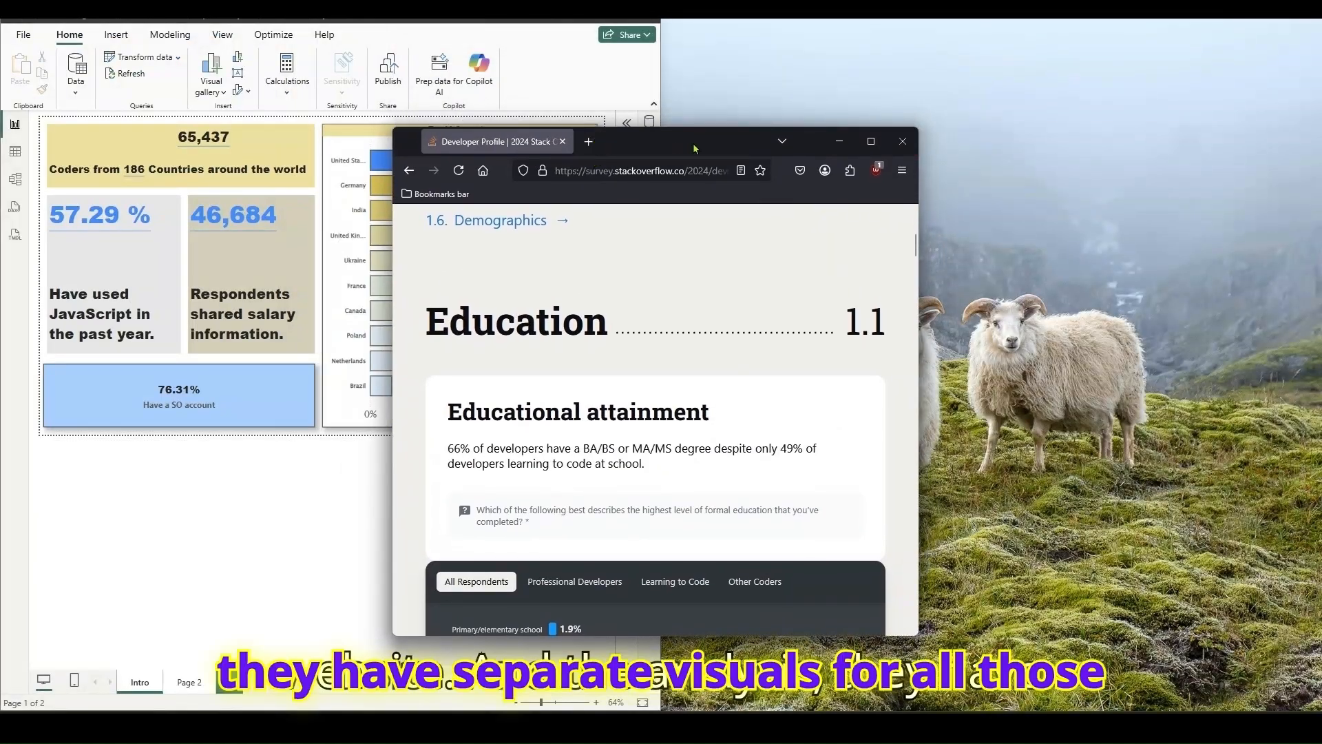
left_click(839, 142)
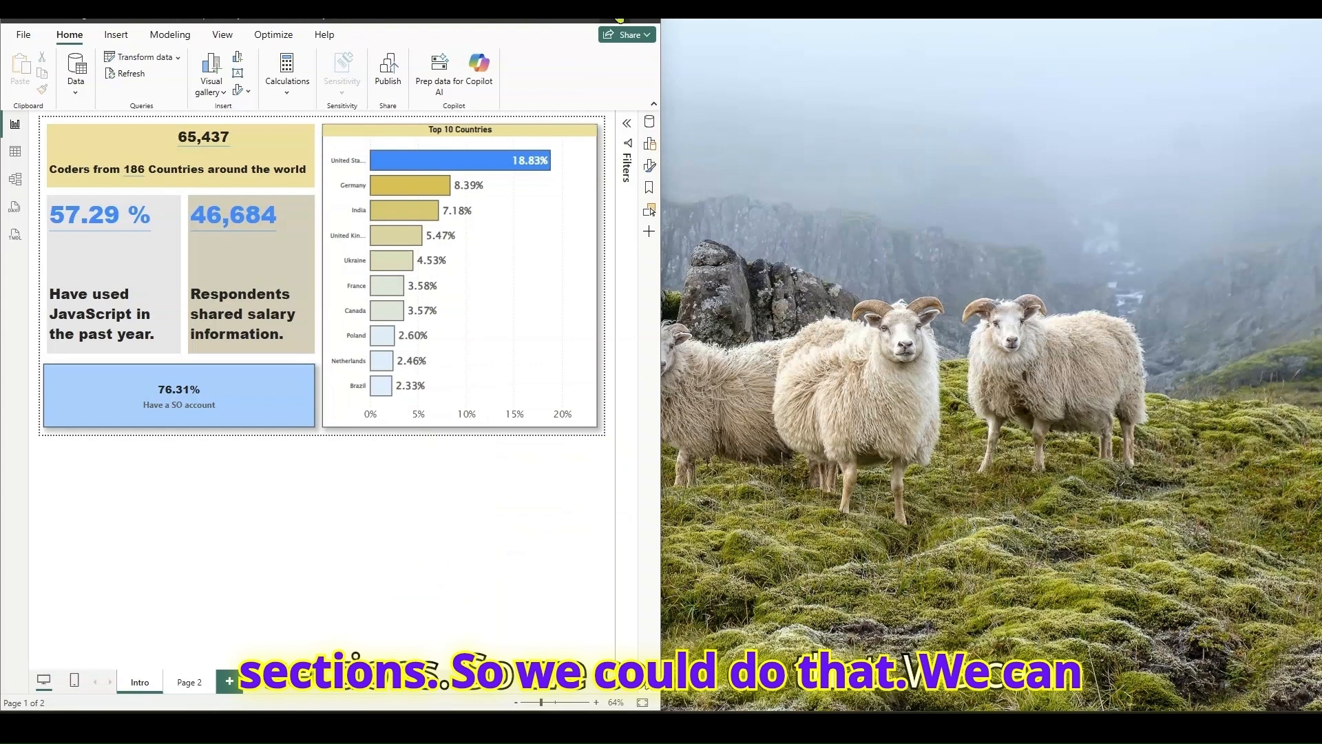
double_click(619, 20)
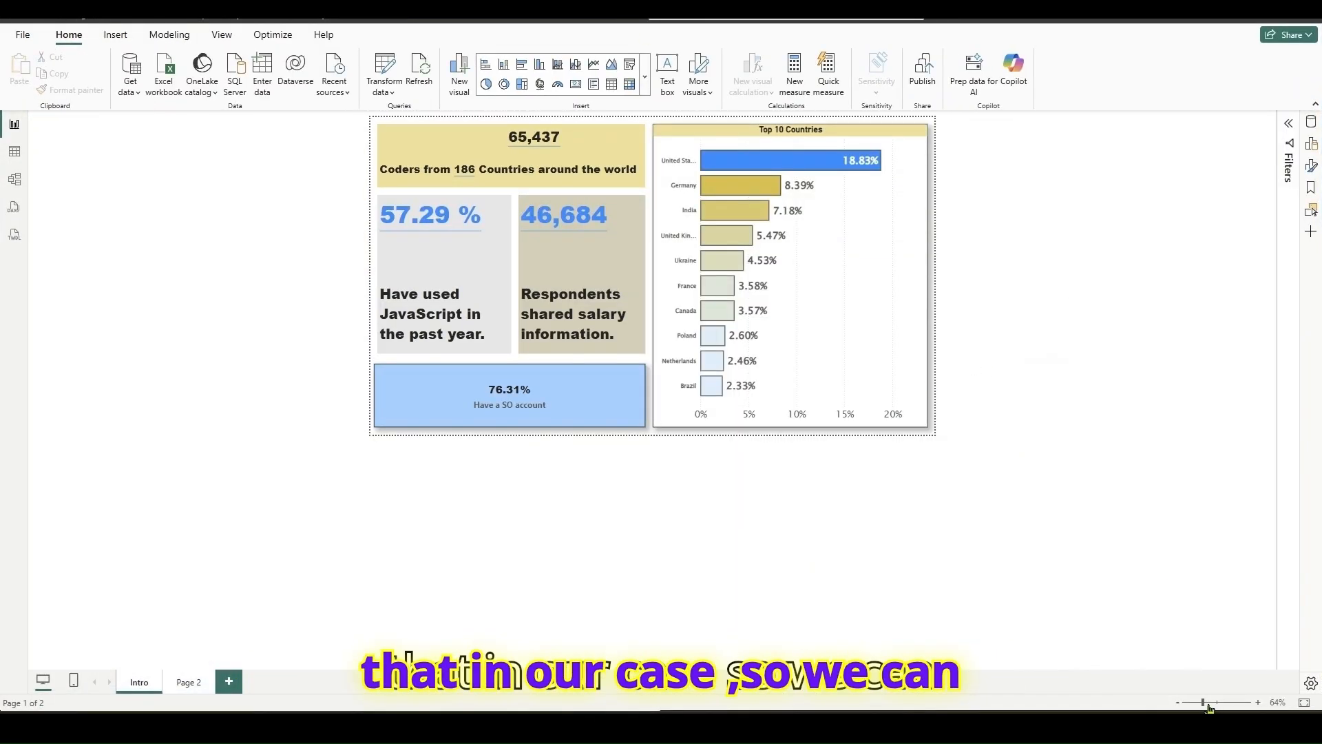
left_click_drag(1204, 707, 1220, 707)
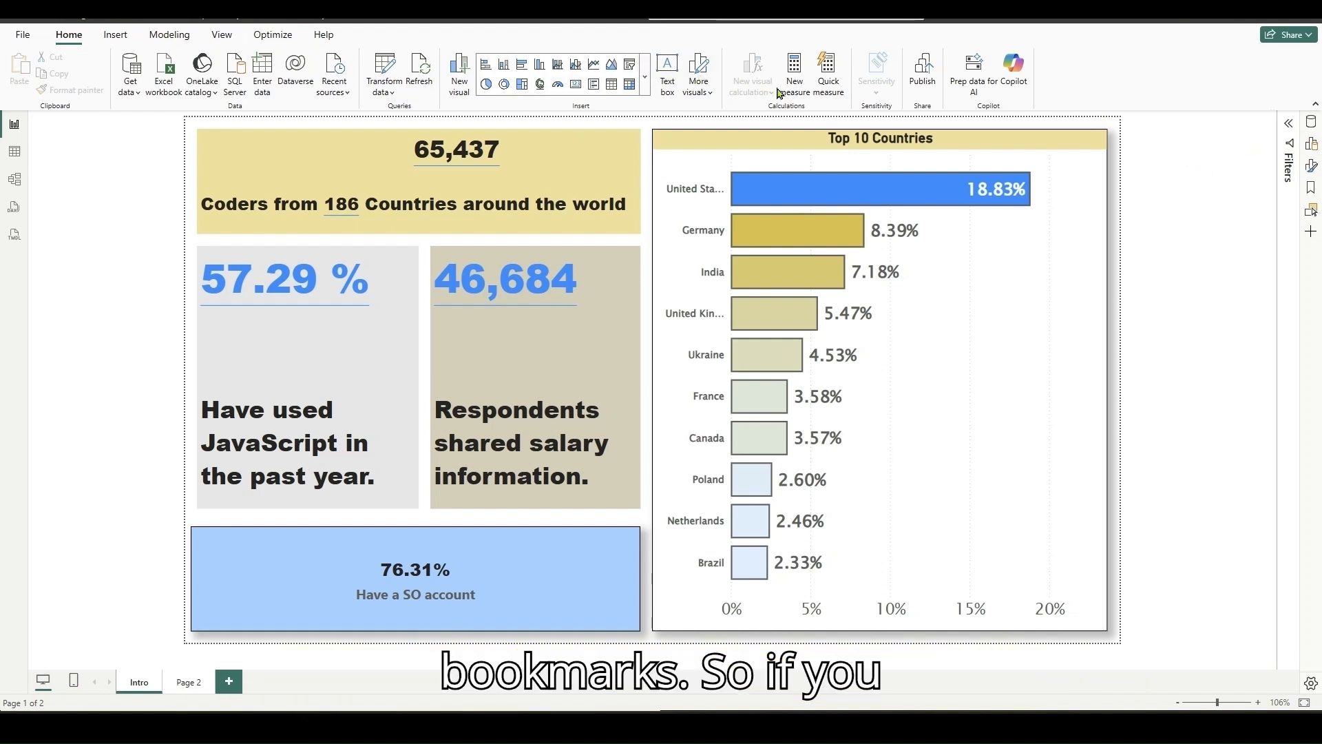
- Show the Bookmarks and Selection panes, and look at the page and bookmark navigator options among the buttons without inserting one
left_click(1312, 188)
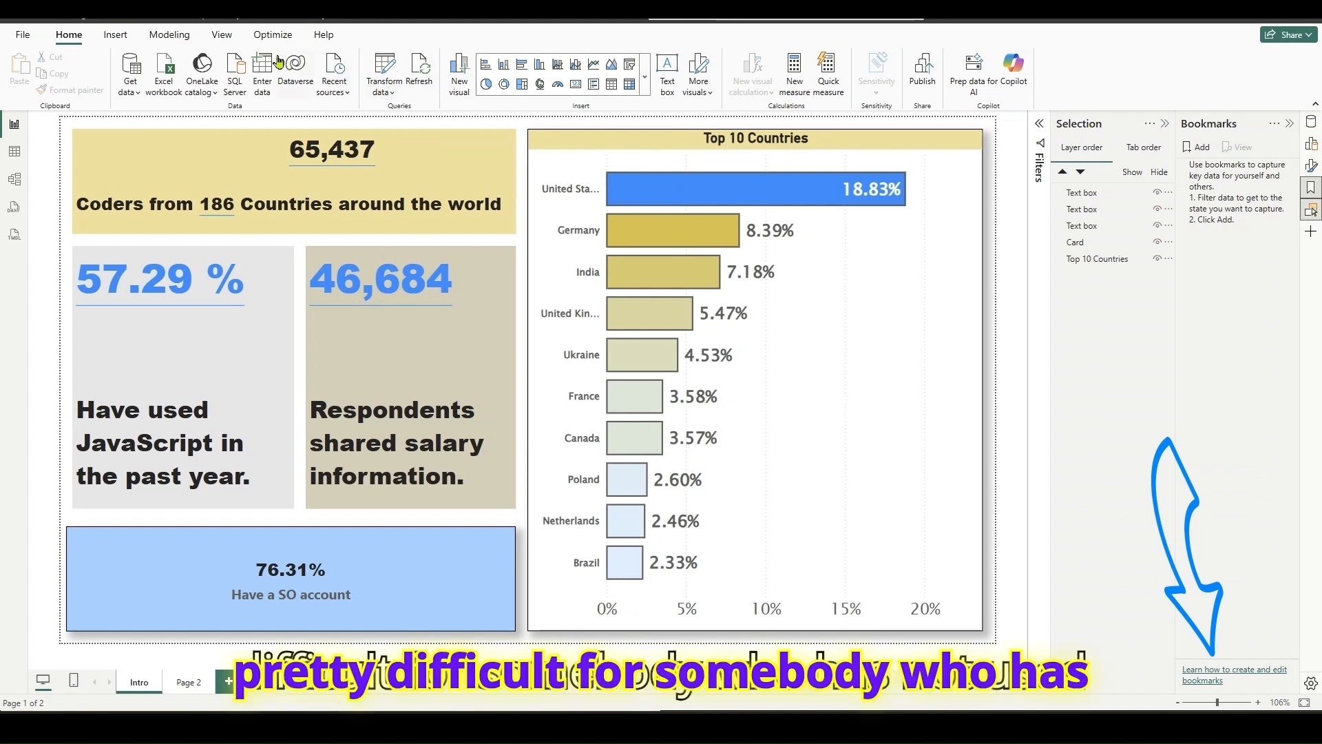
left_click(111, 38)
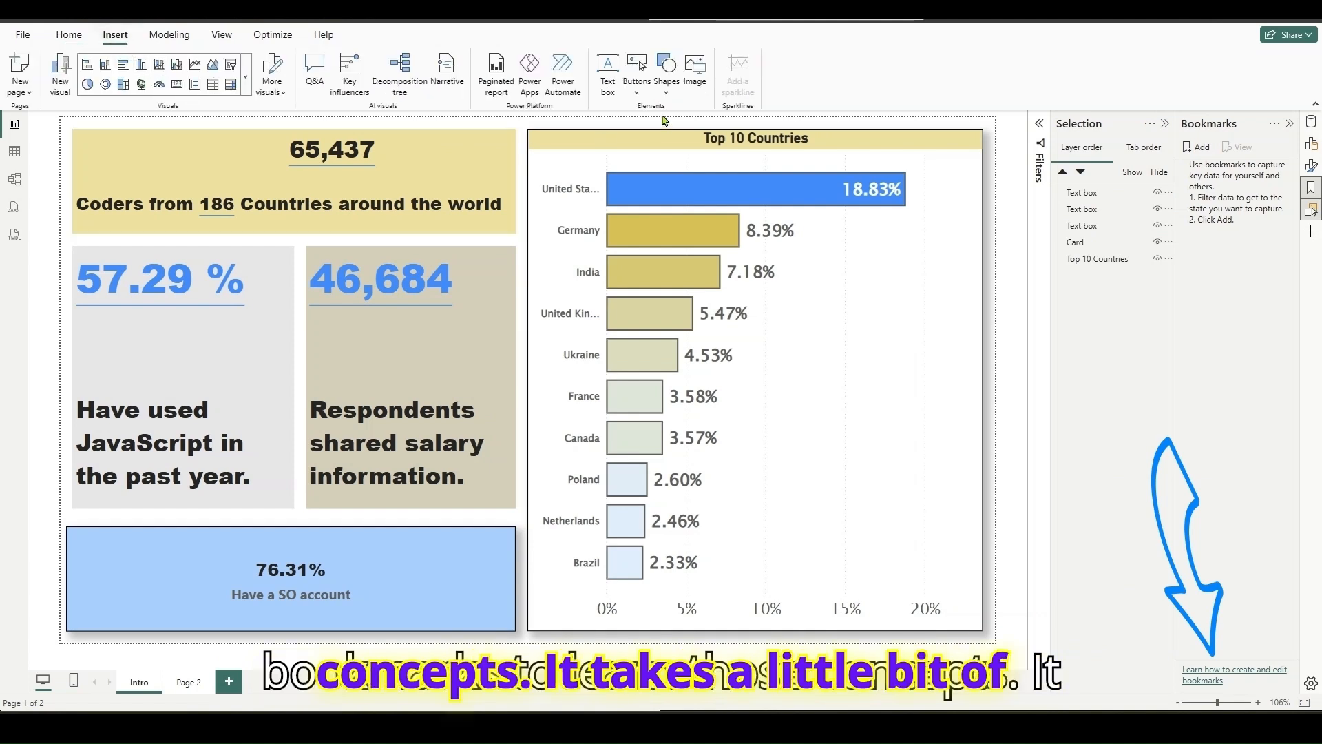
left_click(638, 94)
mouse_move(663, 364)
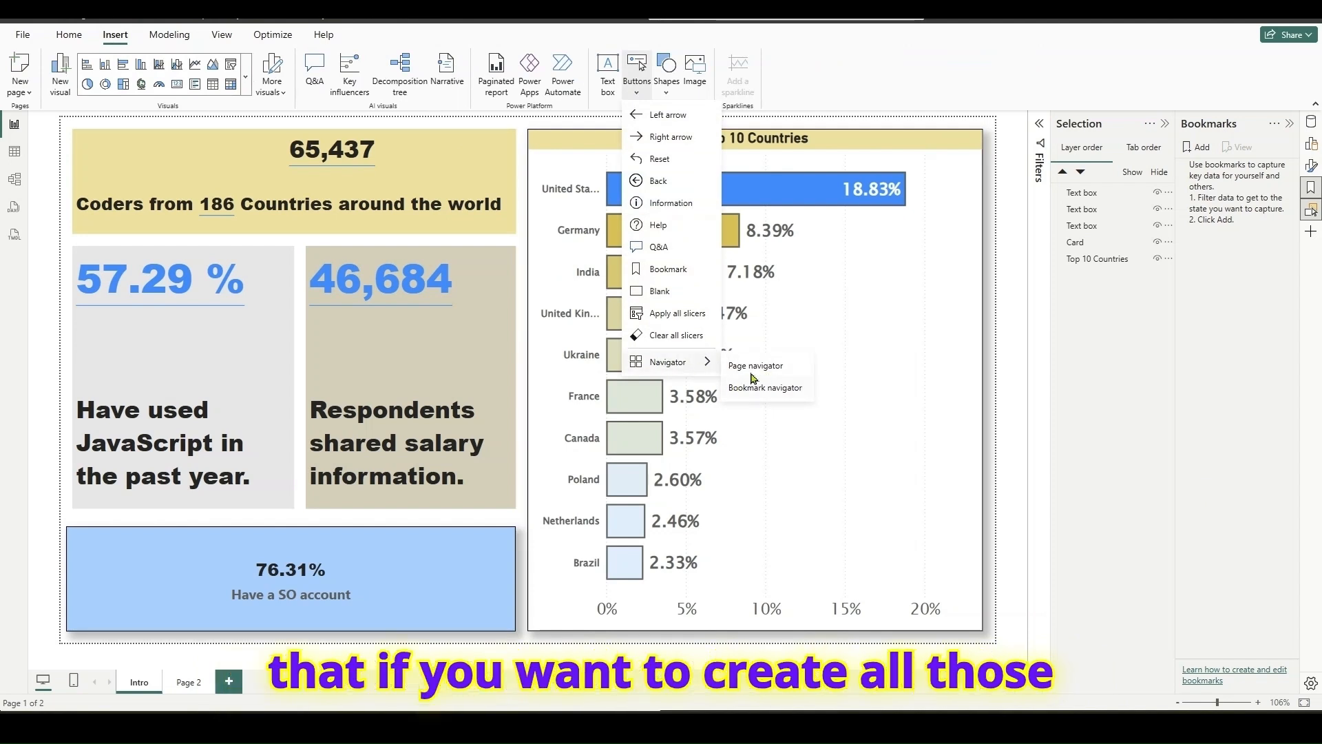
left_click(990, 324)
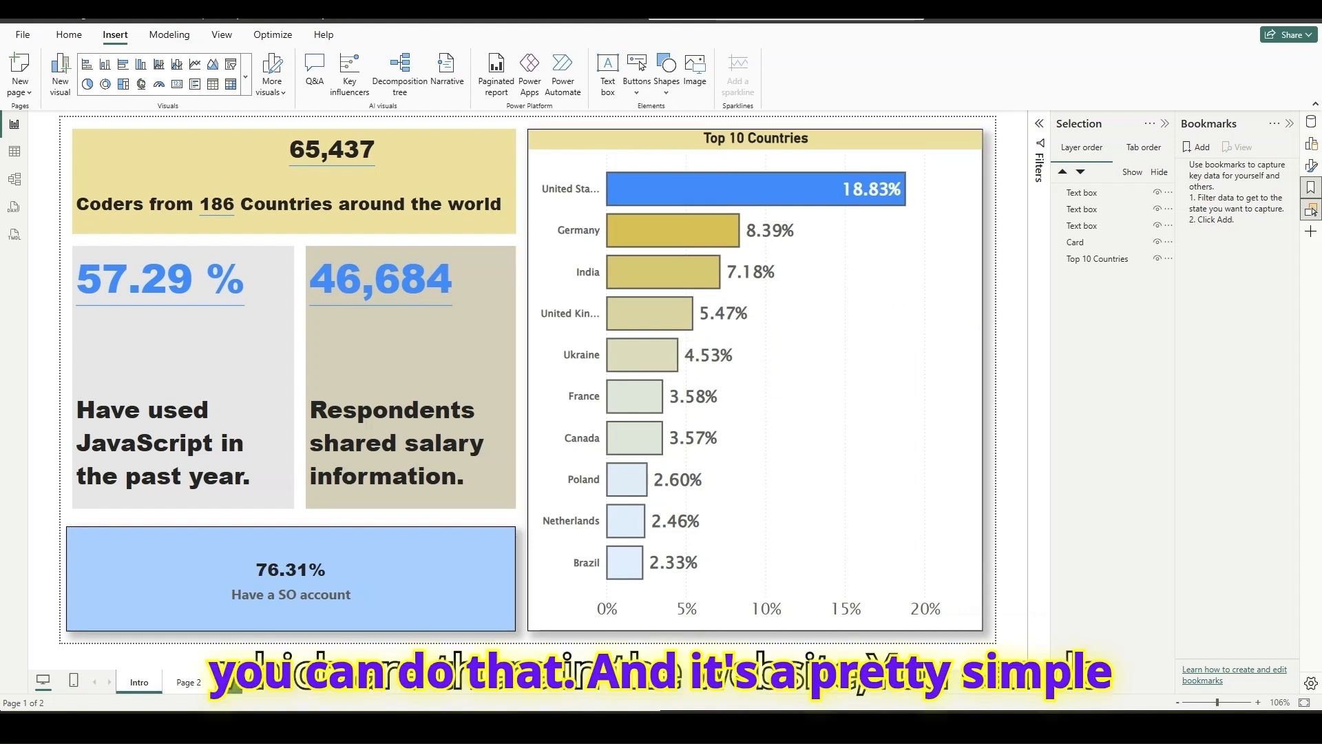
- Revisit the Educational attainment section on the survey website, and return to the Intro report page with the Bookmarks and Selection panes closed
key("alt+Tab")
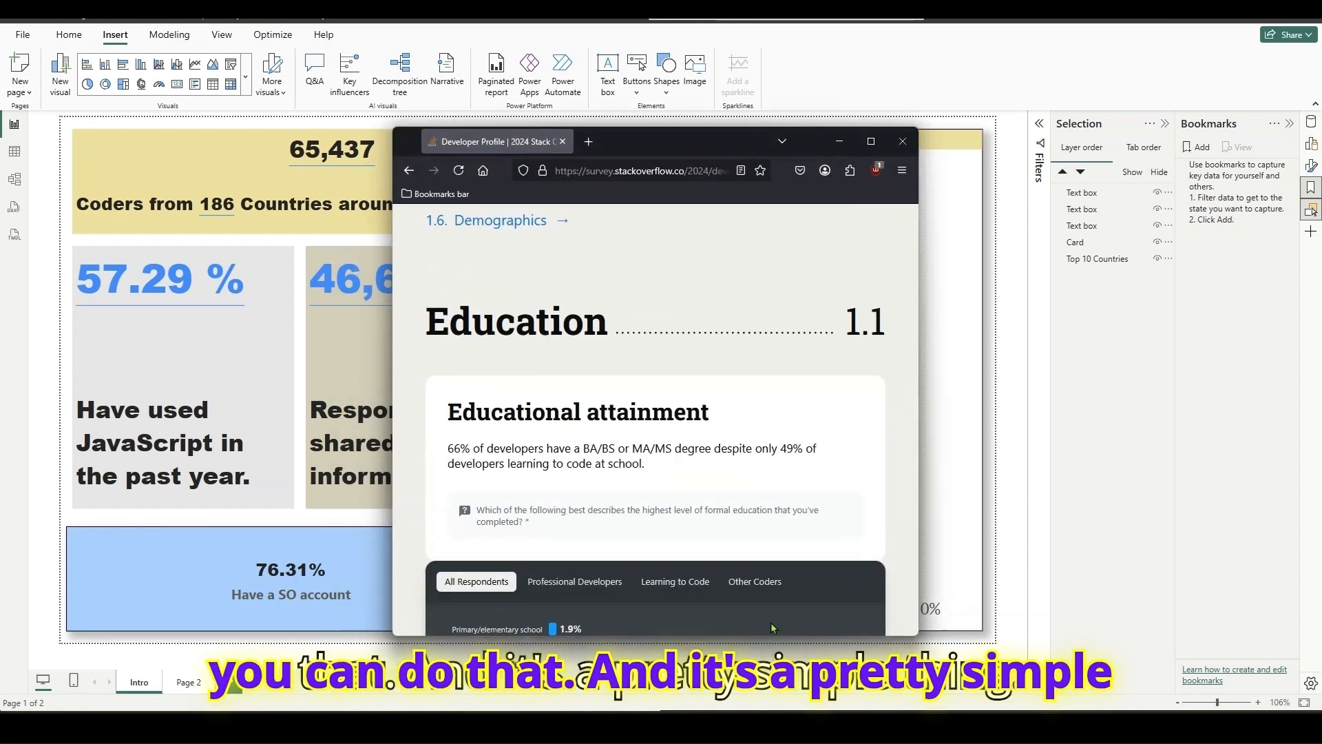
left_click(873, 141)
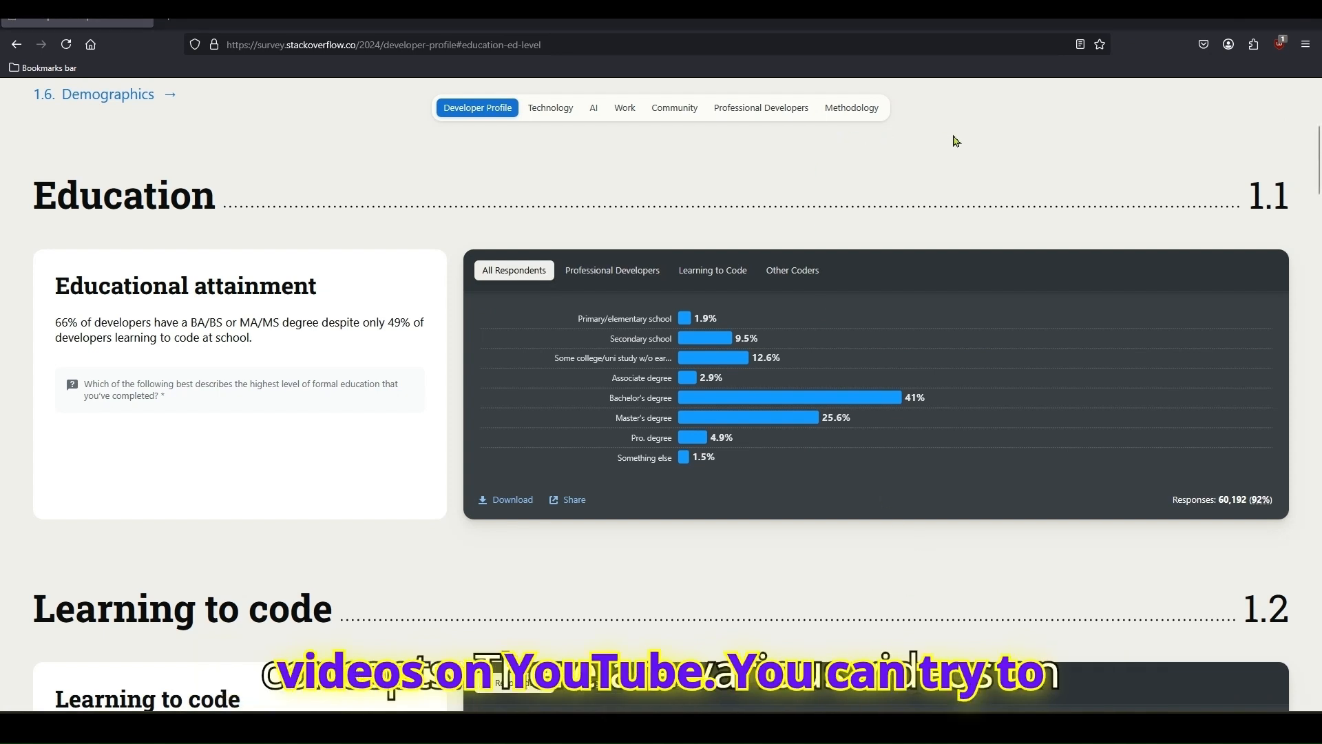
left_click_drag(766, 21, 868, 92)
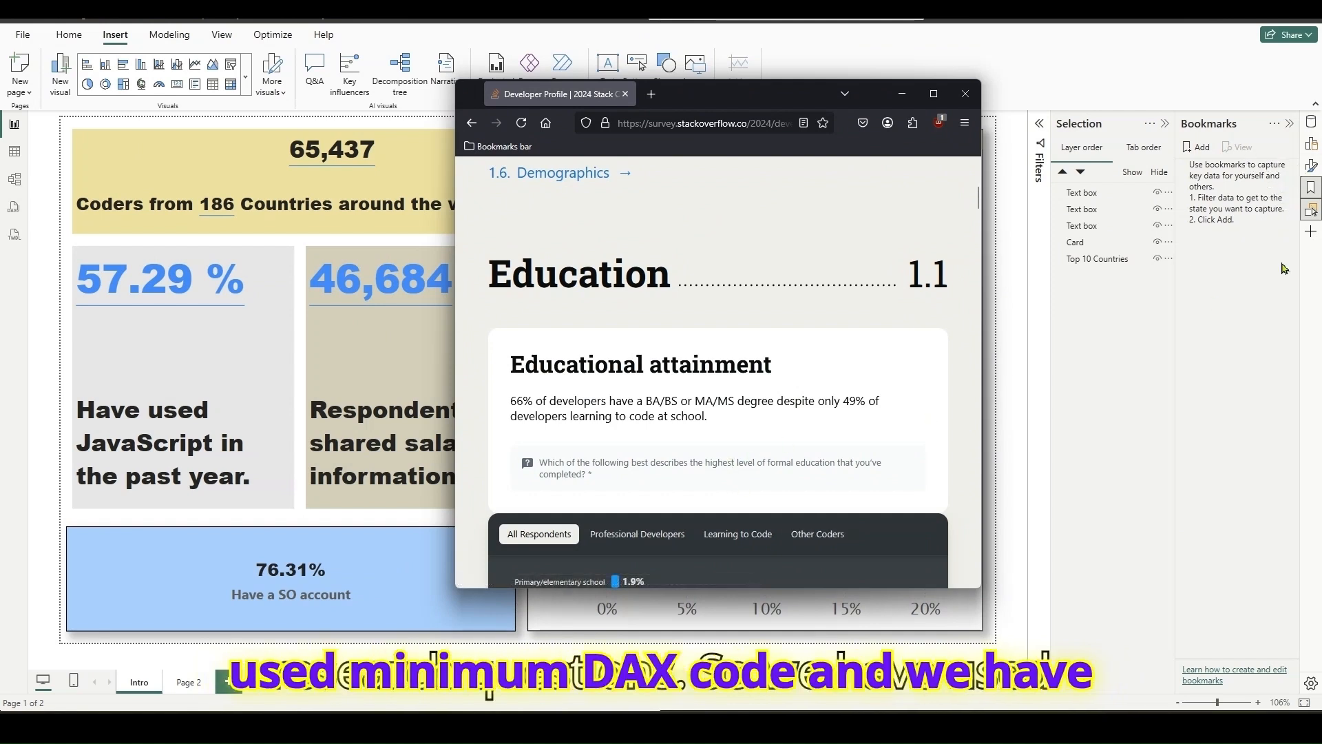
left_click(1312, 210)
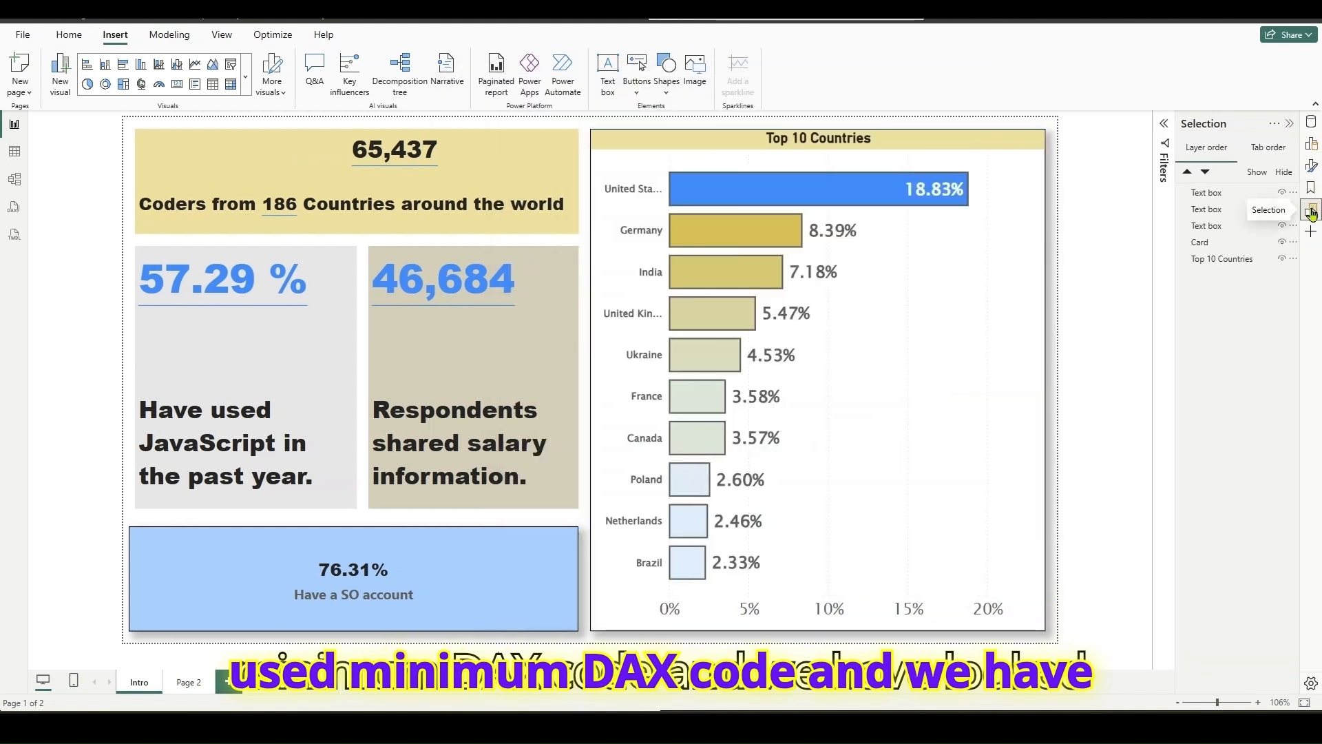
left_click(1312, 212)
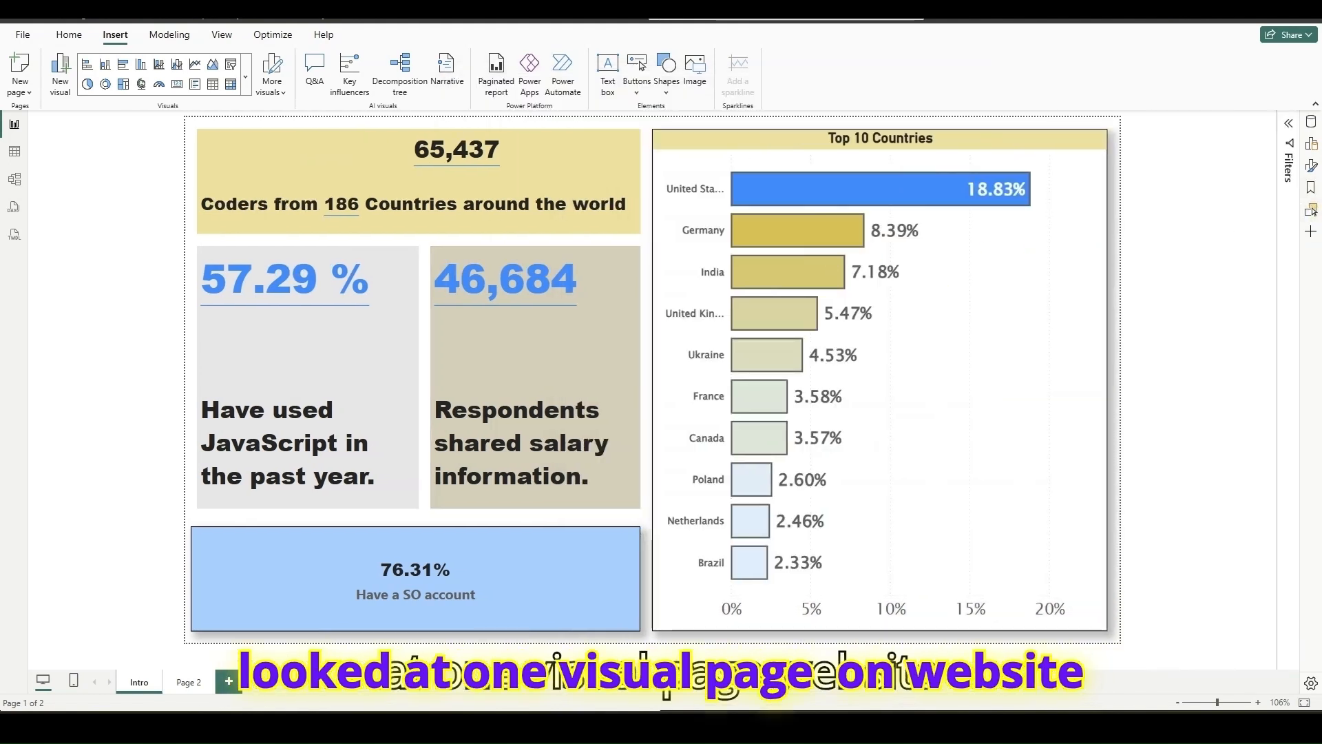